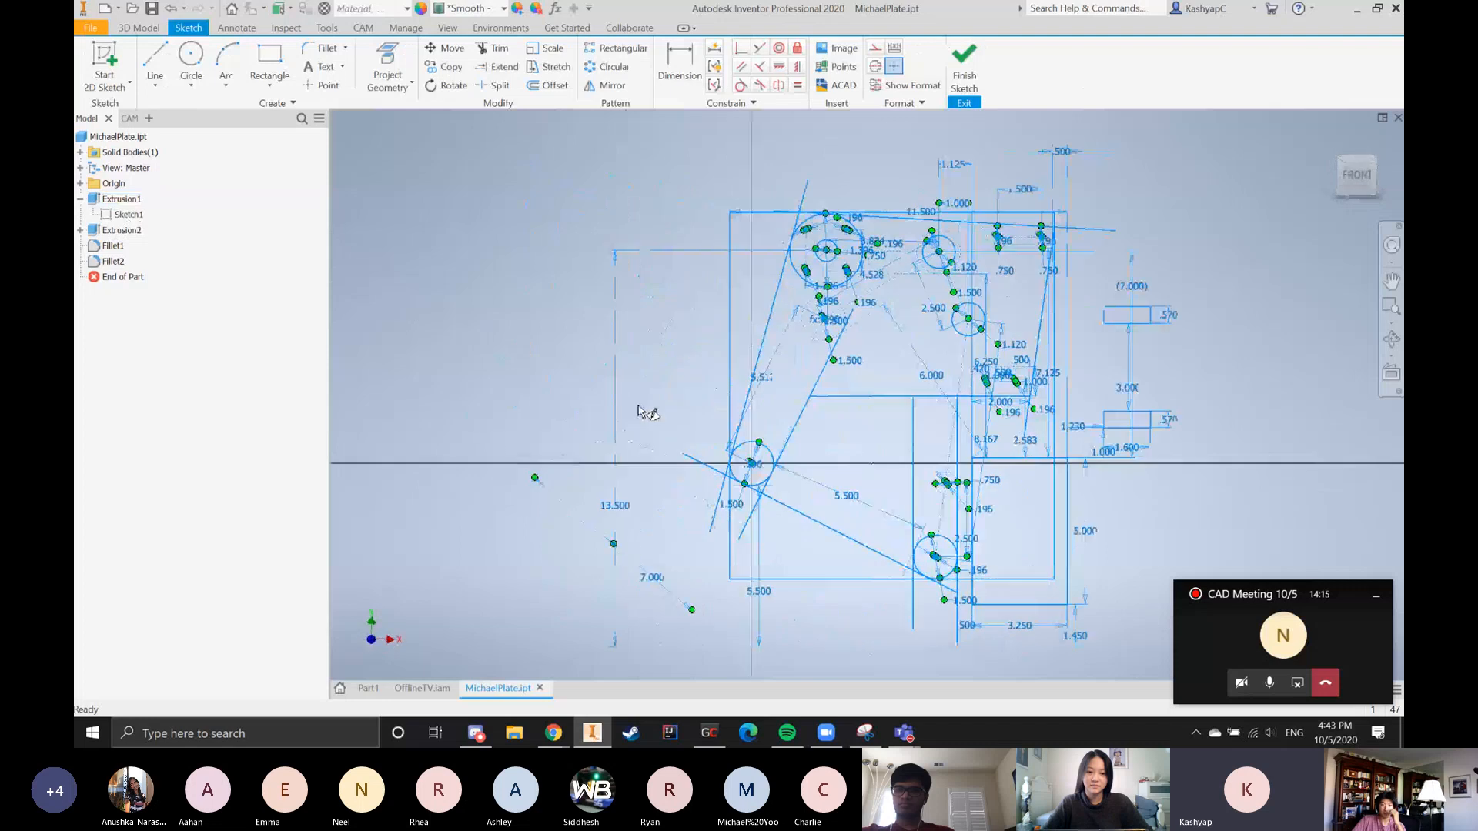
# Examine the edges of the 3.250 by 5.000 rectangle in the MichaelPlate sketch, selecting each edge in turn
pyautogui.scroll(3, 620, 304)
pyautogui.scroll(-3, 834, 512)
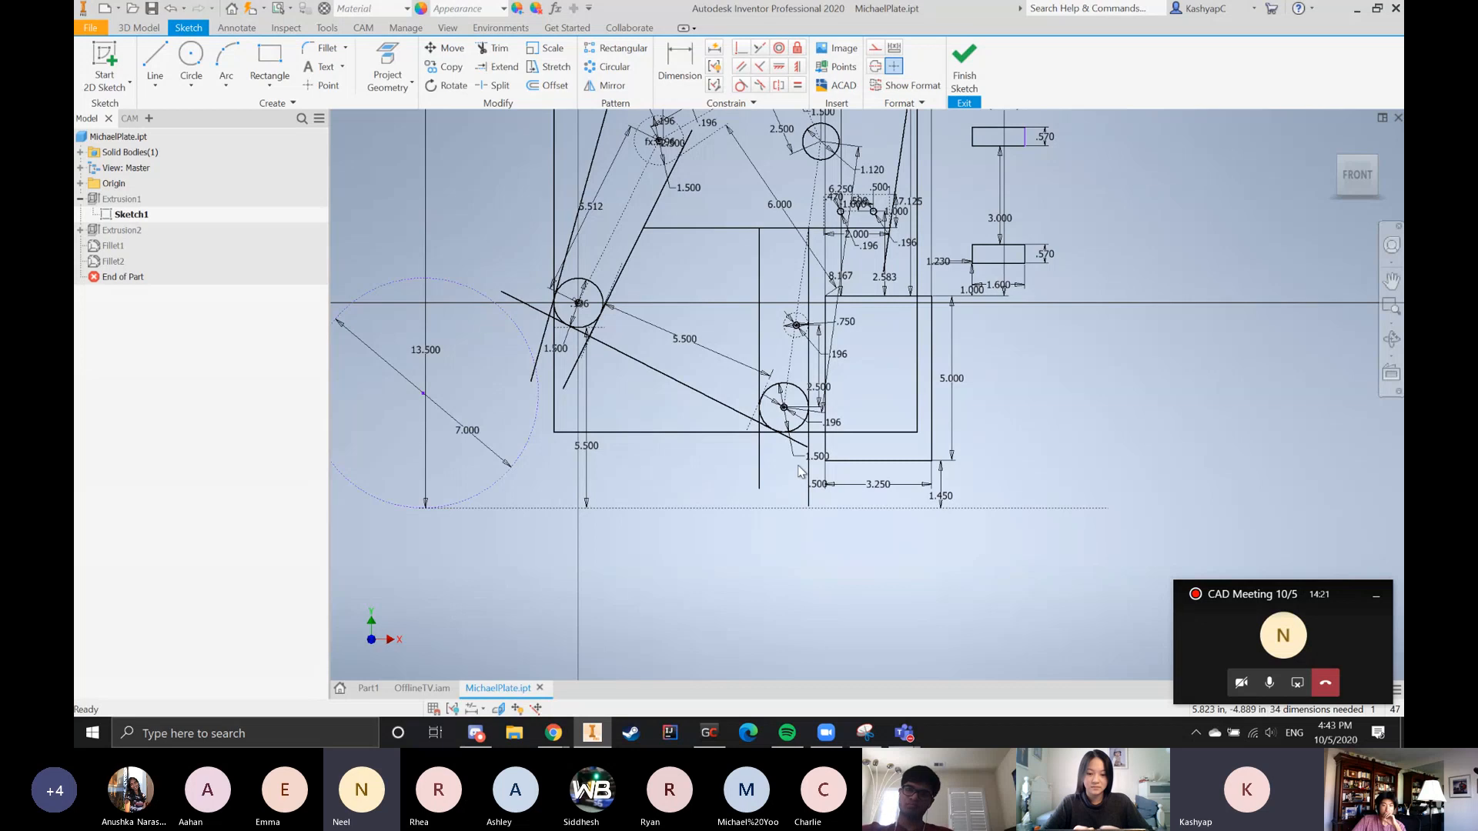
pyautogui.scroll(-5, 869, 531)
pyautogui.click(783, 367)
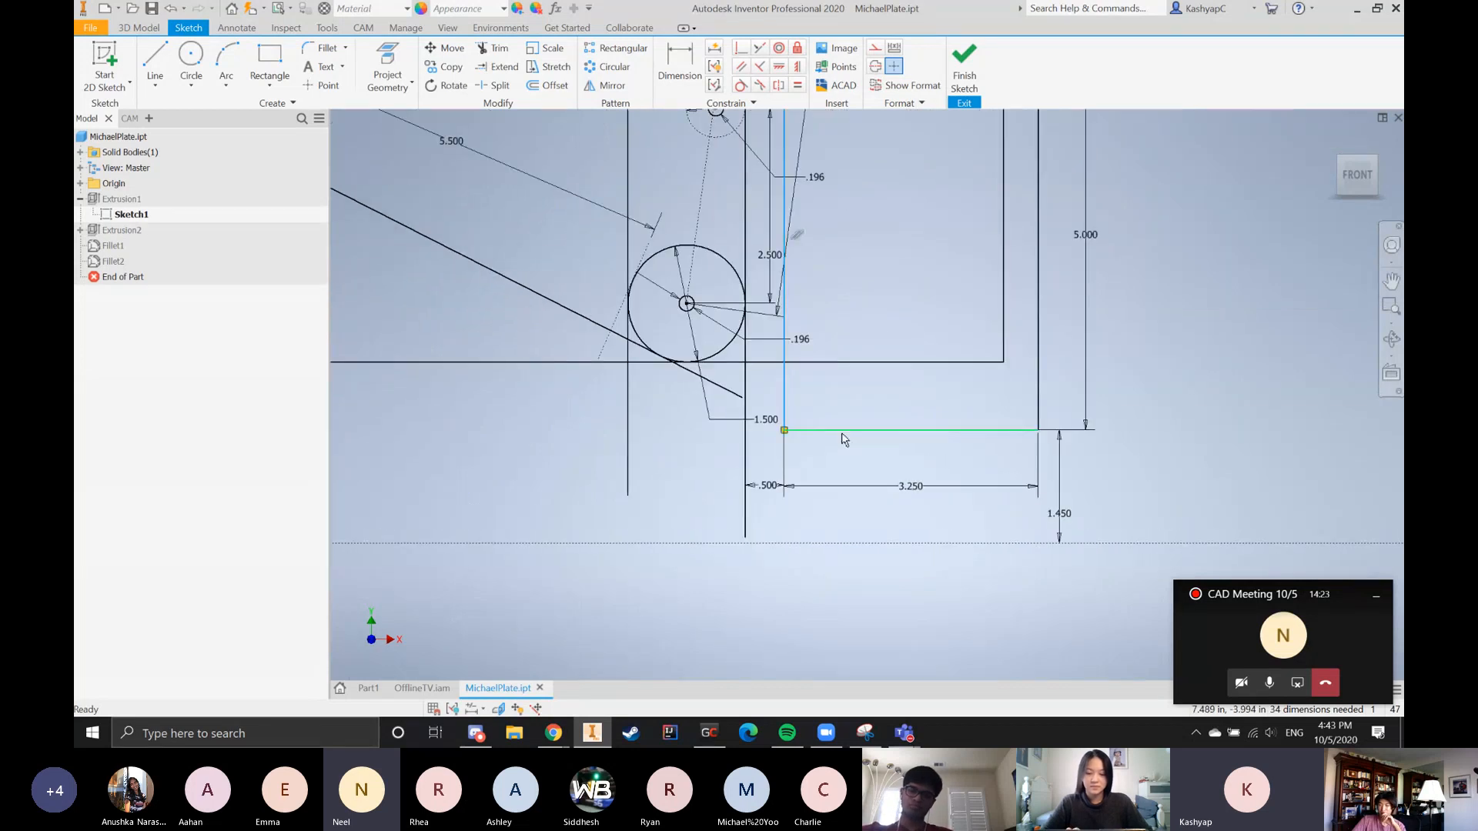
pyautogui.scroll(5, 841, 437)
pyautogui.scroll(-3, 908, 257)
pyautogui.scroll(-3, 903, 317)
pyautogui.click(887, 352)
pyautogui.scroll(5, 888, 353)
pyautogui.scroll(-3, 889, 465)
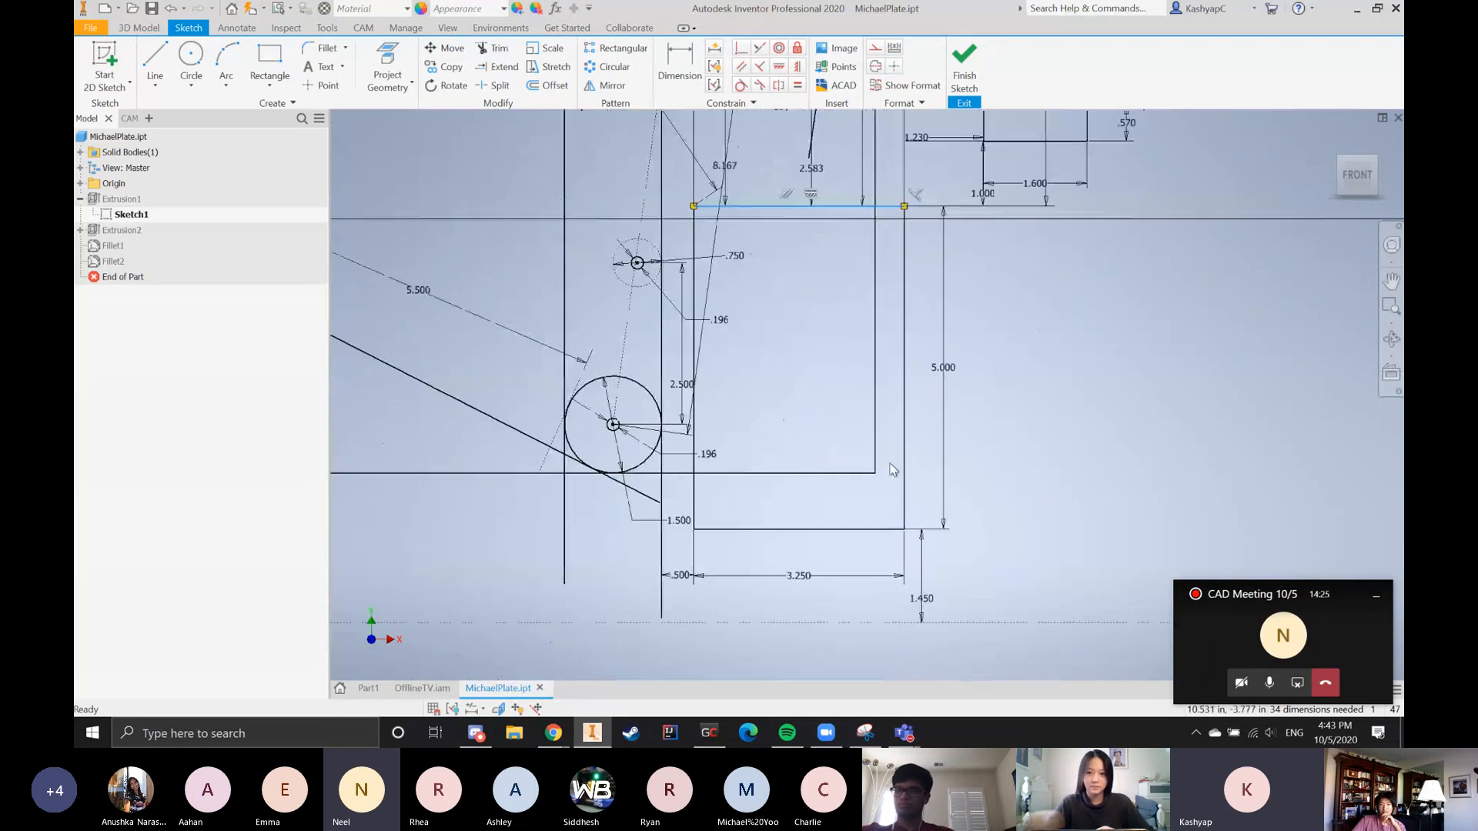
pyautogui.click(904, 469)
pyautogui.click(863, 529)
pyautogui.click(1106, 452)
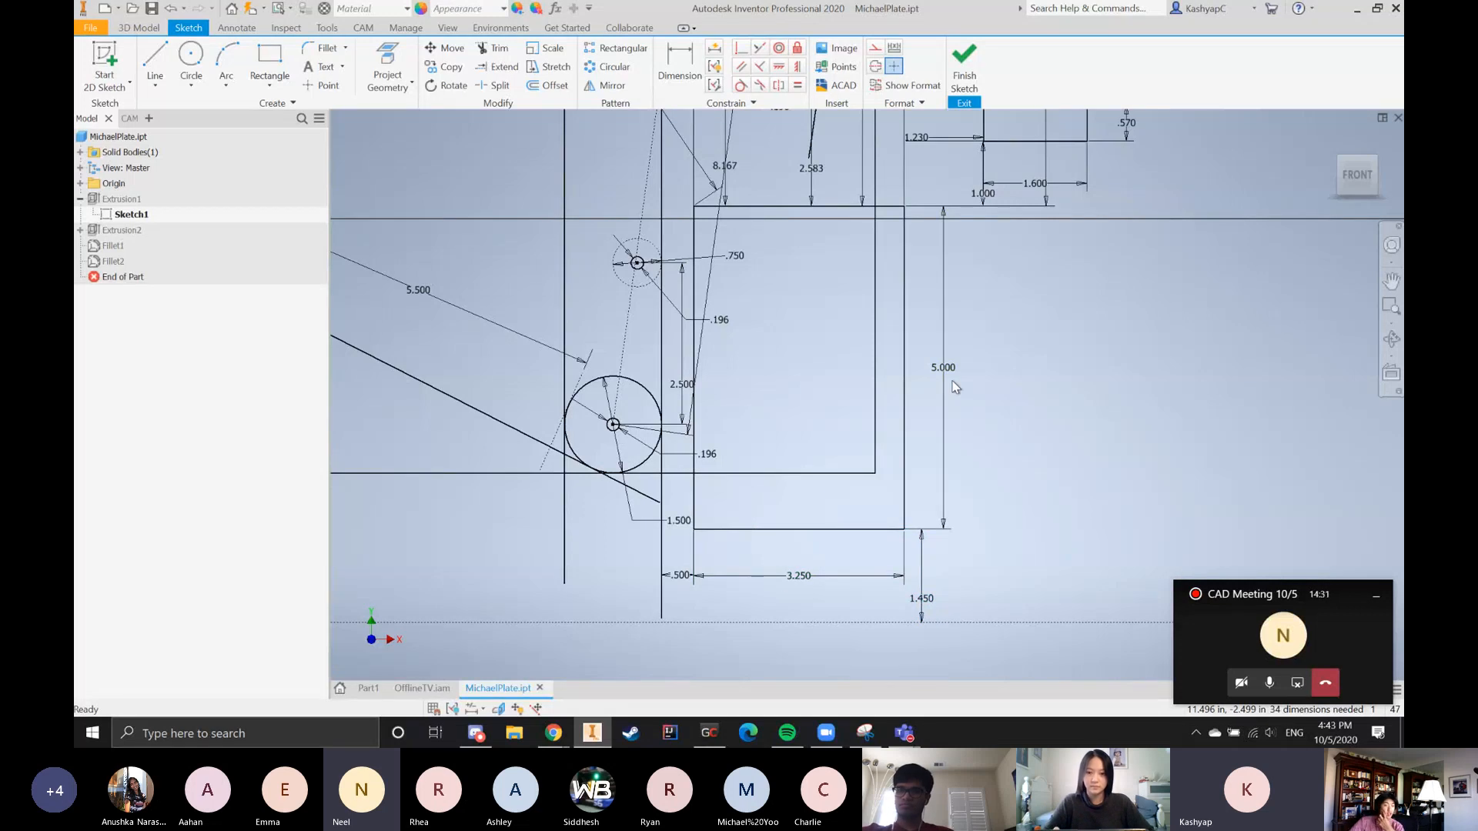
# Examine how the plate outline and roller circles are laid out around the 3.250 by 5.000 rectangle
pyautogui.scroll(5, 949, 385)
pyautogui.scroll(-3, 753, 418)
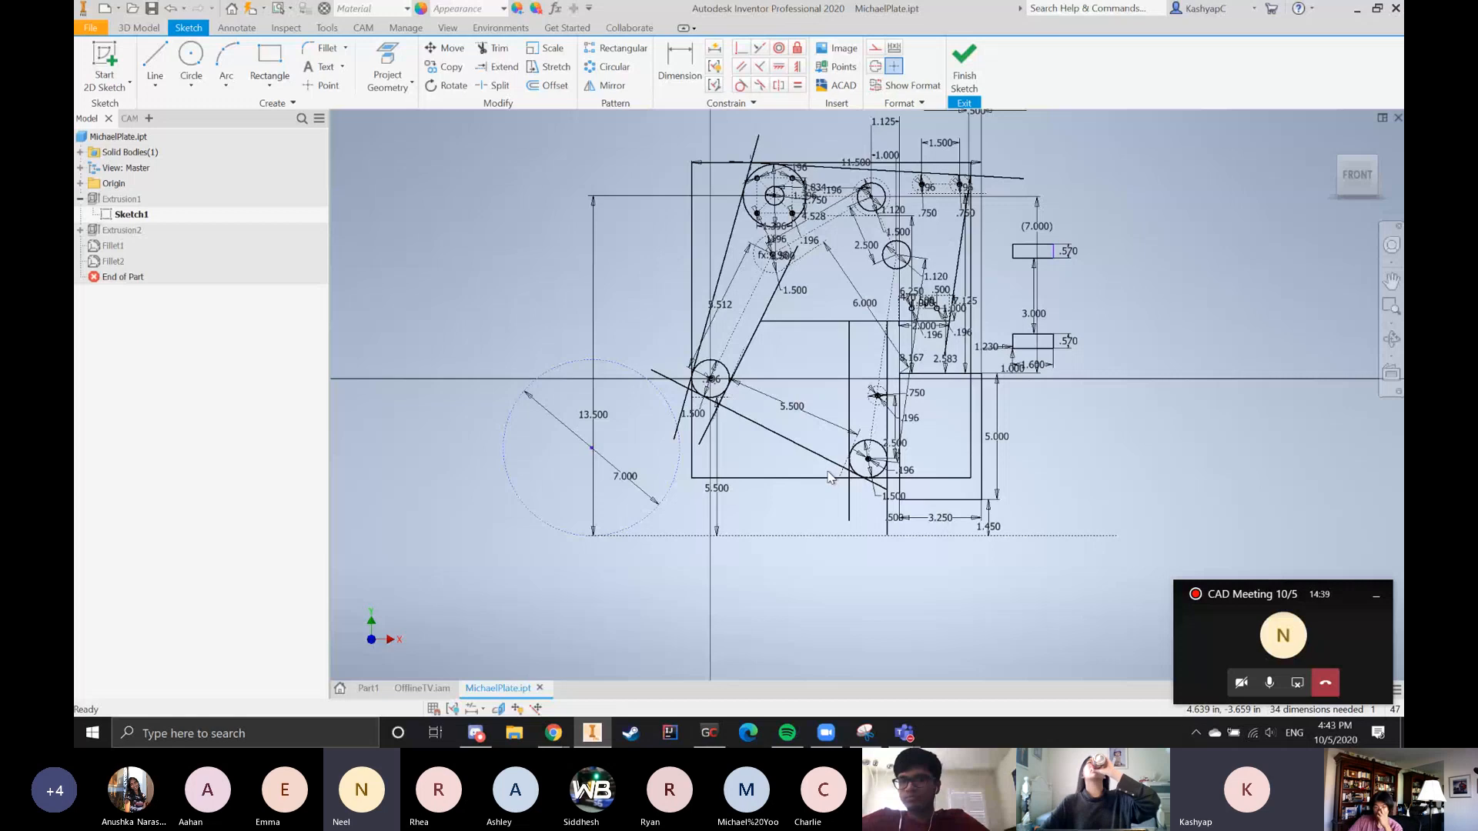
pyautogui.scroll(-3, 853, 451)
pyautogui.scroll(3, 1066, 446)
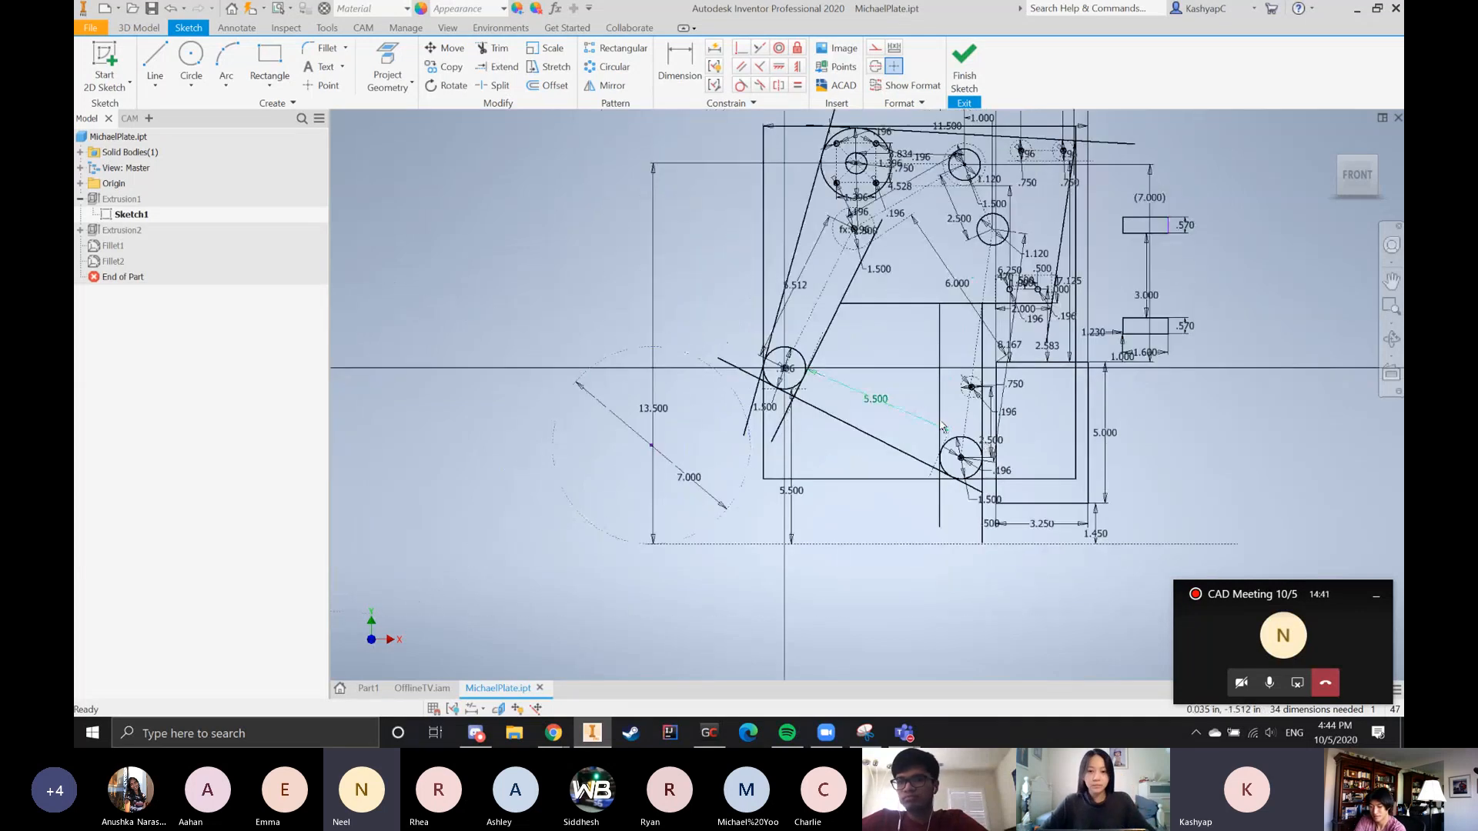
pyautogui.scroll(-6, 1116, 442)
pyautogui.scroll(4, 1027, 425)
pyautogui.scroll(-2, 881, 402)
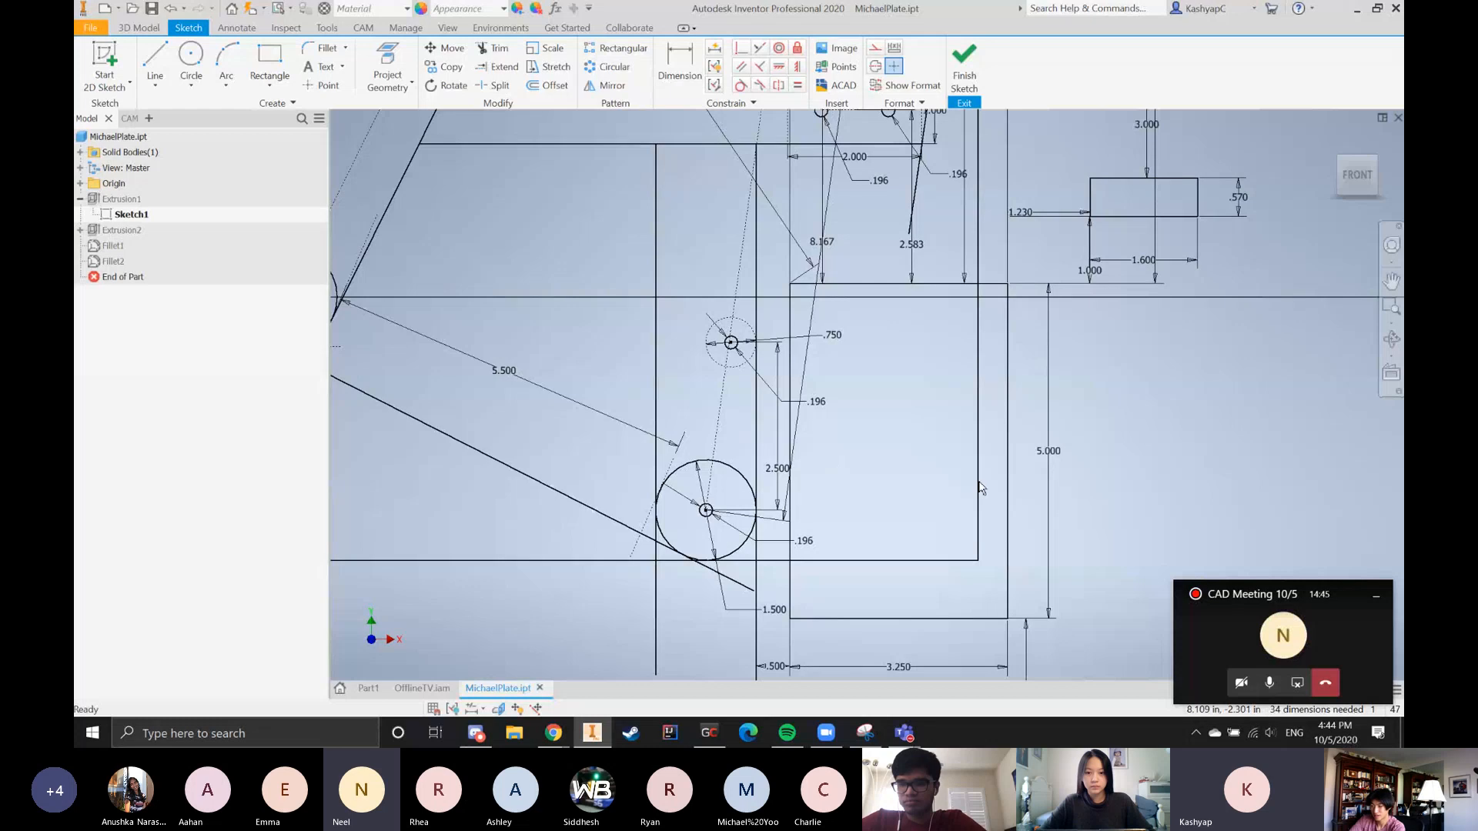
pyautogui.scroll(2, 863, 429)
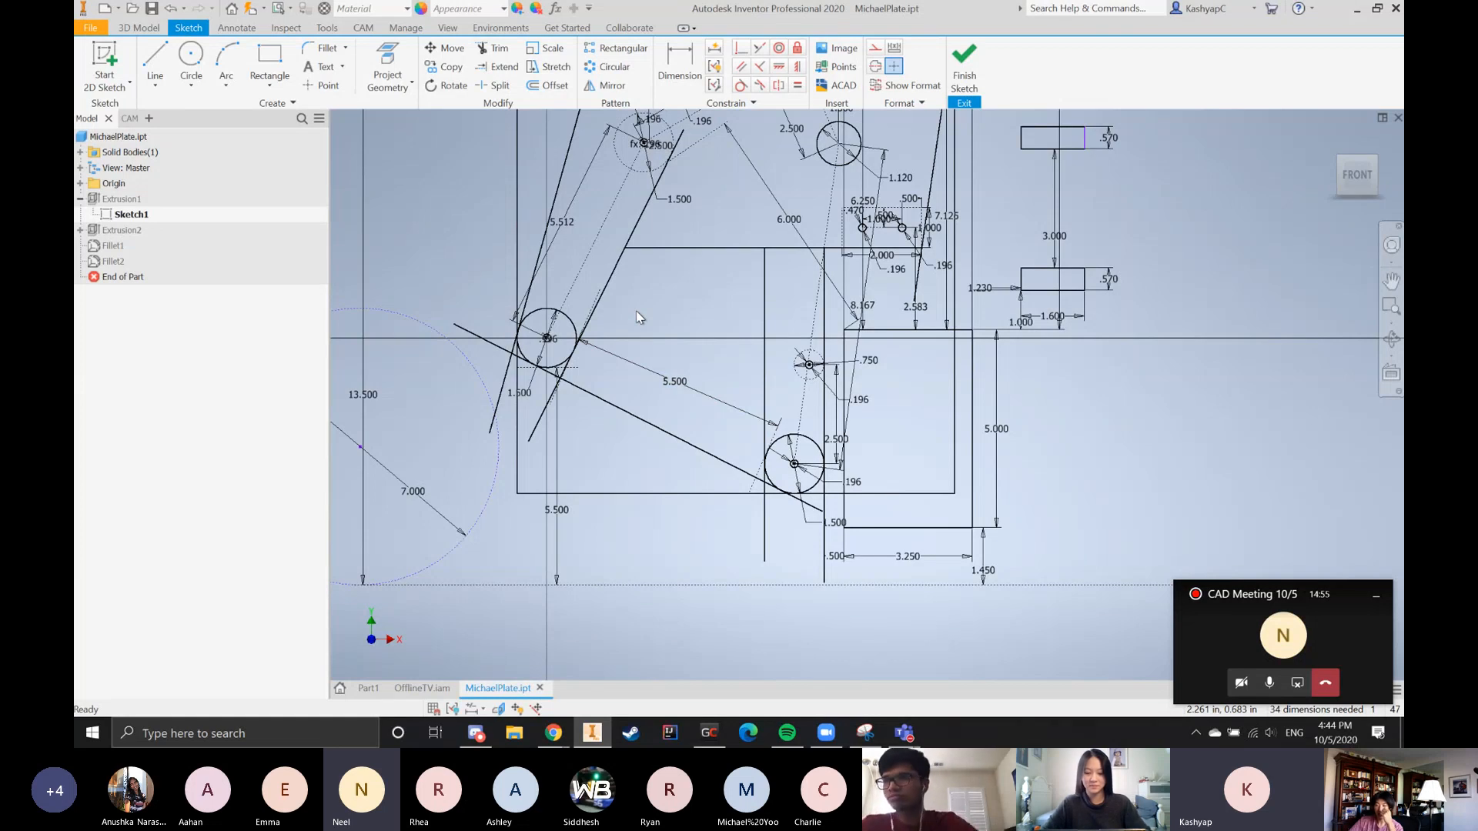
pyautogui.scroll(3, 841, 396)
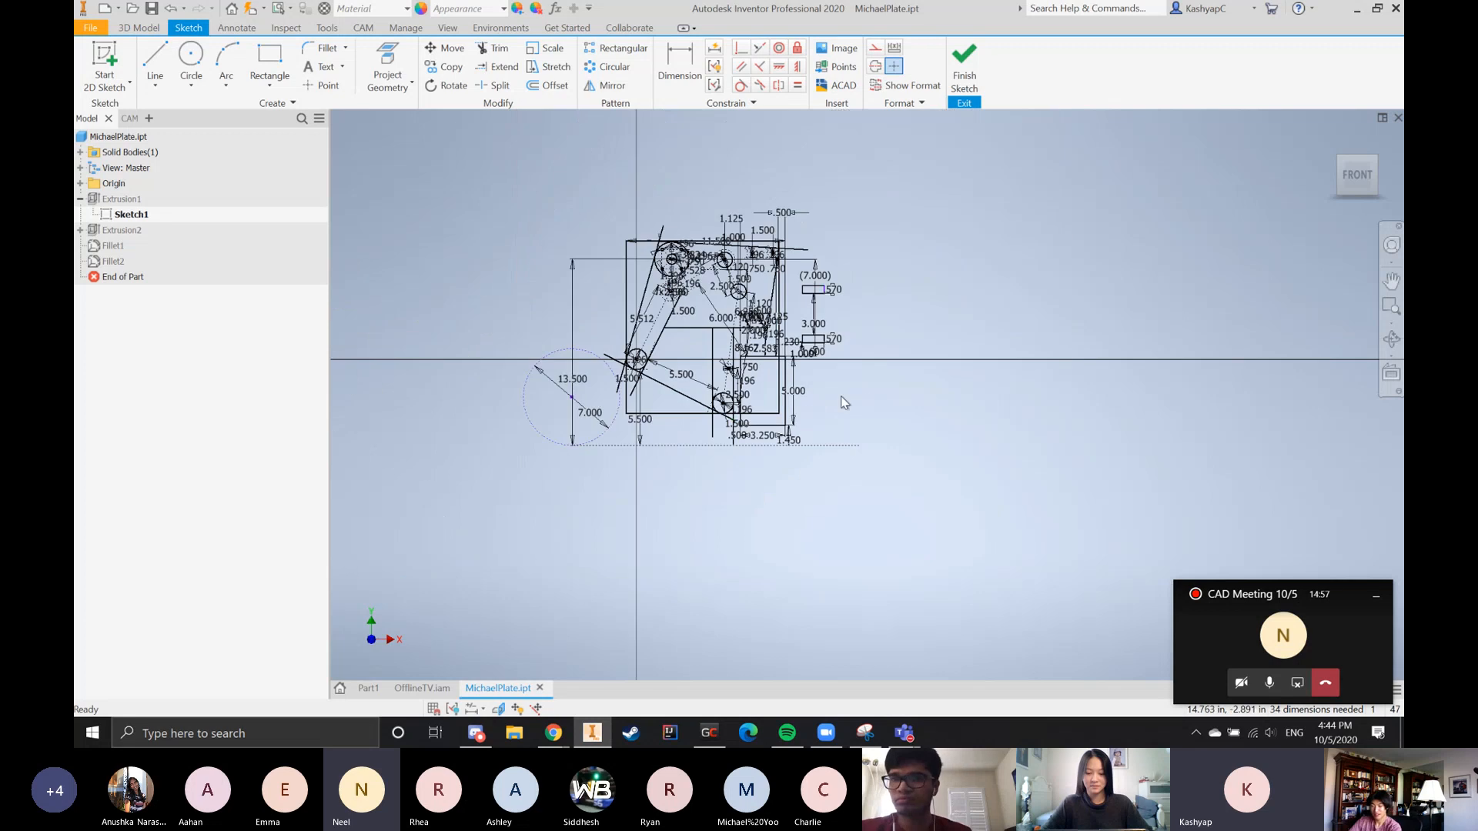
pyautogui.scroll(-4, 764, 311)
pyautogui.scroll(-5, 832, 322)
pyautogui.scroll(4, 916, 326)
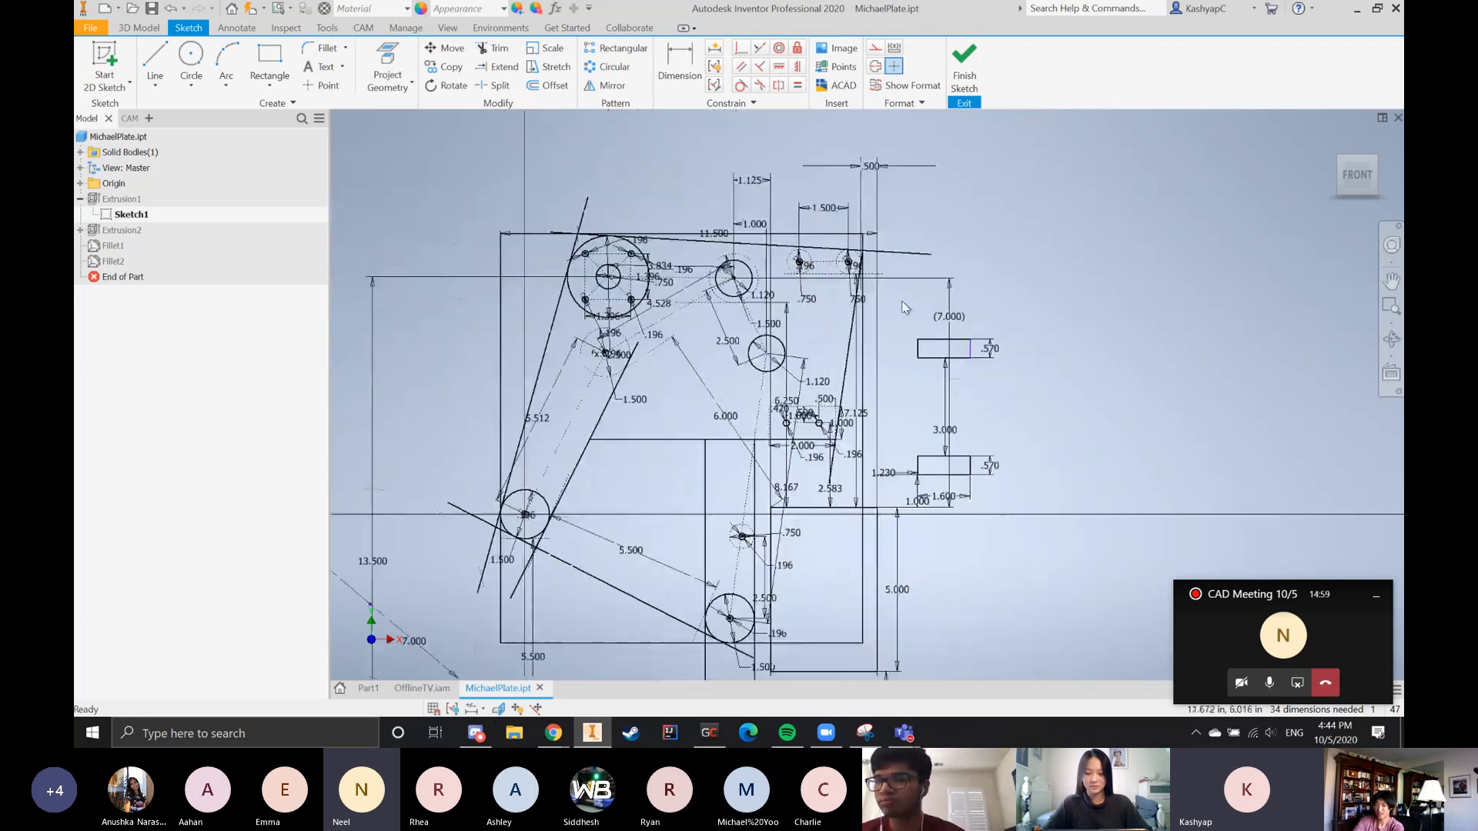
# Examine the two small rectangles beside the plate and the dimensions locating them from the 3.250 by 5.000 rectangle
pyautogui.moveTo(903, 302); pyautogui.dragTo(1003, 496)
pyautogui.scroll(-5, 975, 536)
pyautogui.click(1045, 455)
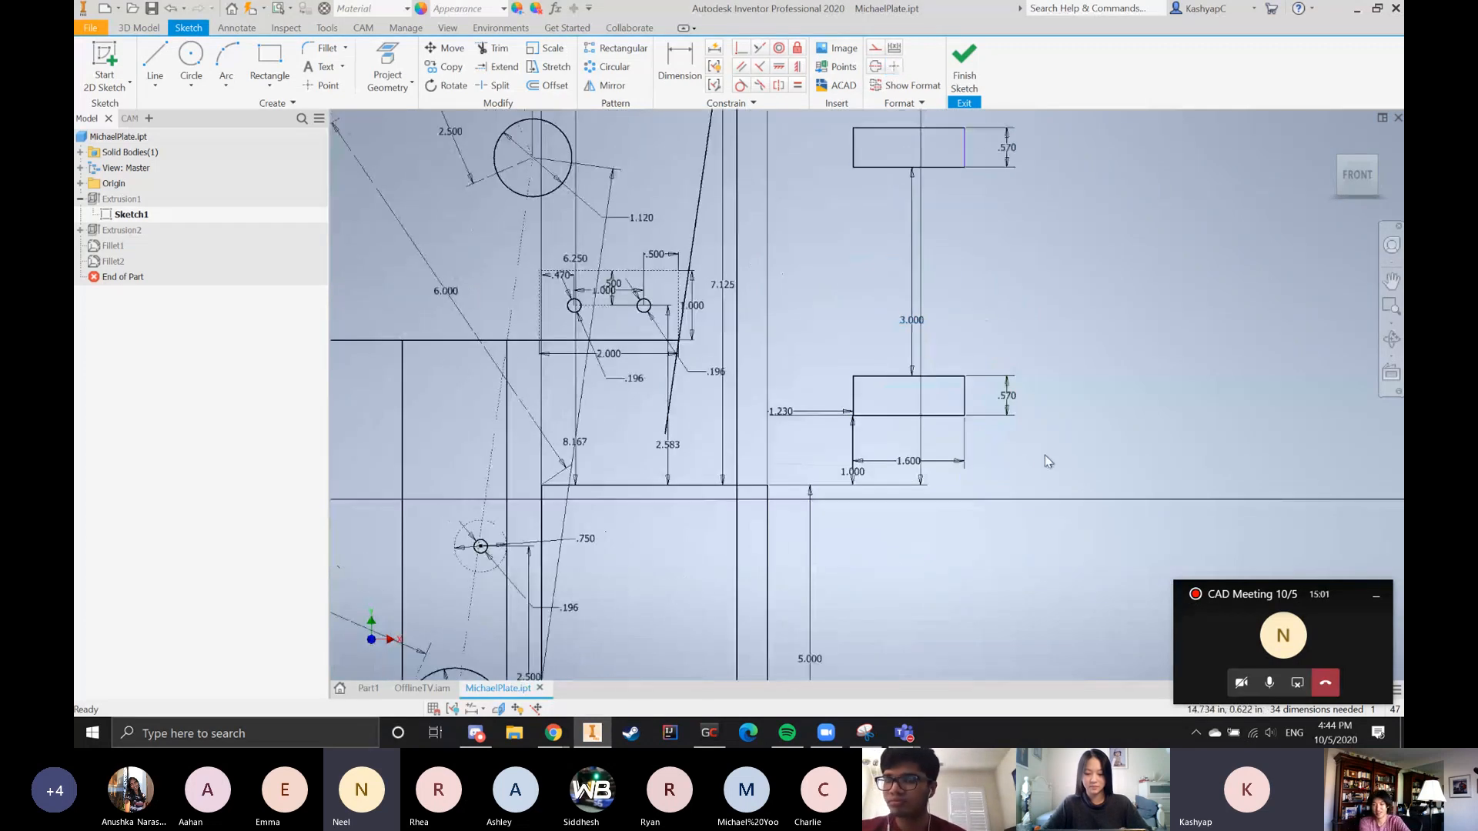
pyautogui.scroll(-3, 1044, 465)
pyautogui.scroll(2, 1059, 478)
pyautogui.scroll(3, 1059, 478)
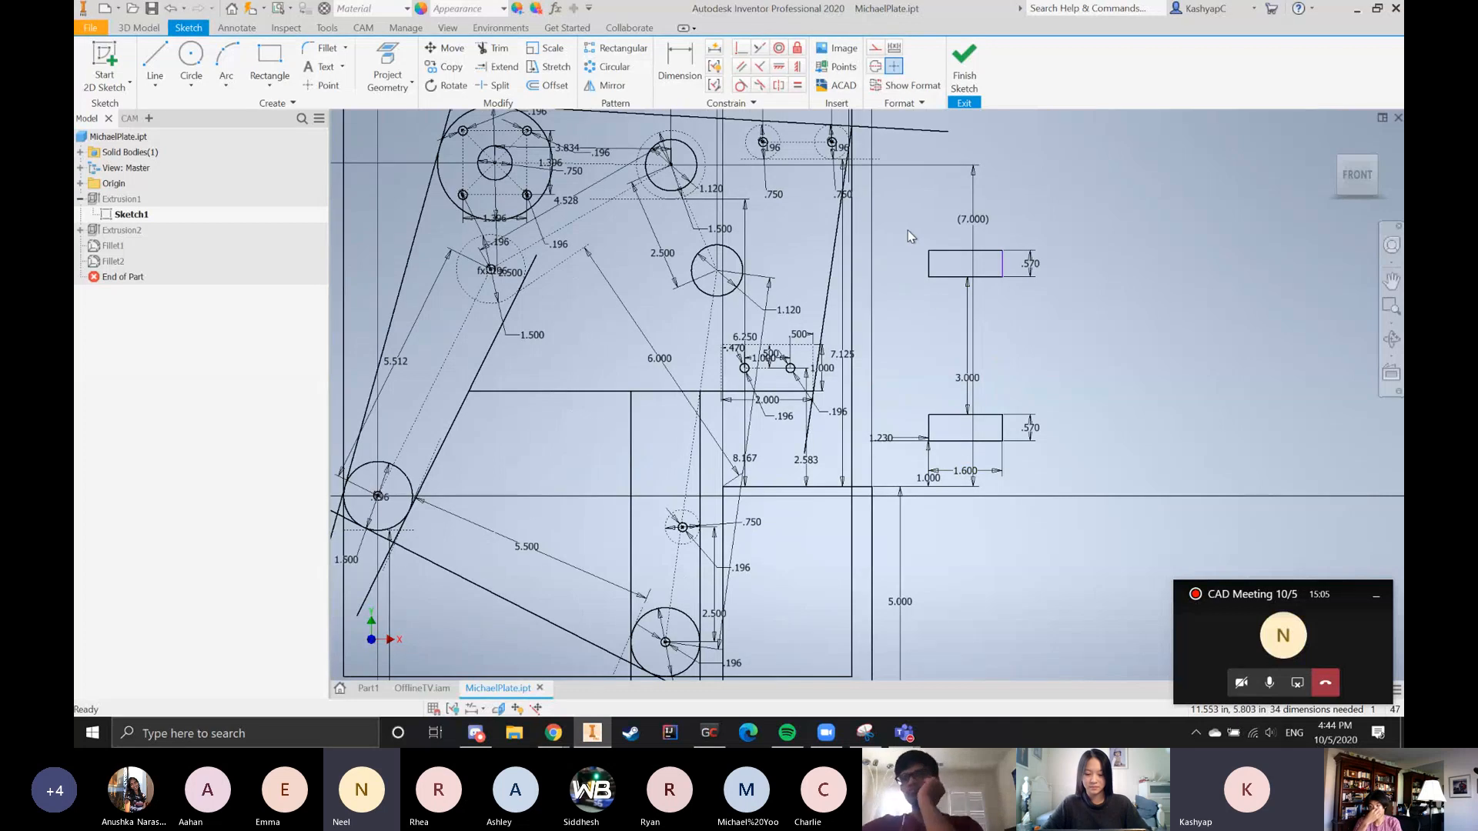
pyautogui.moveTo(902, 232); pyautogui.dragTo(1043, 488)
pyautogui.click(1028, 543)
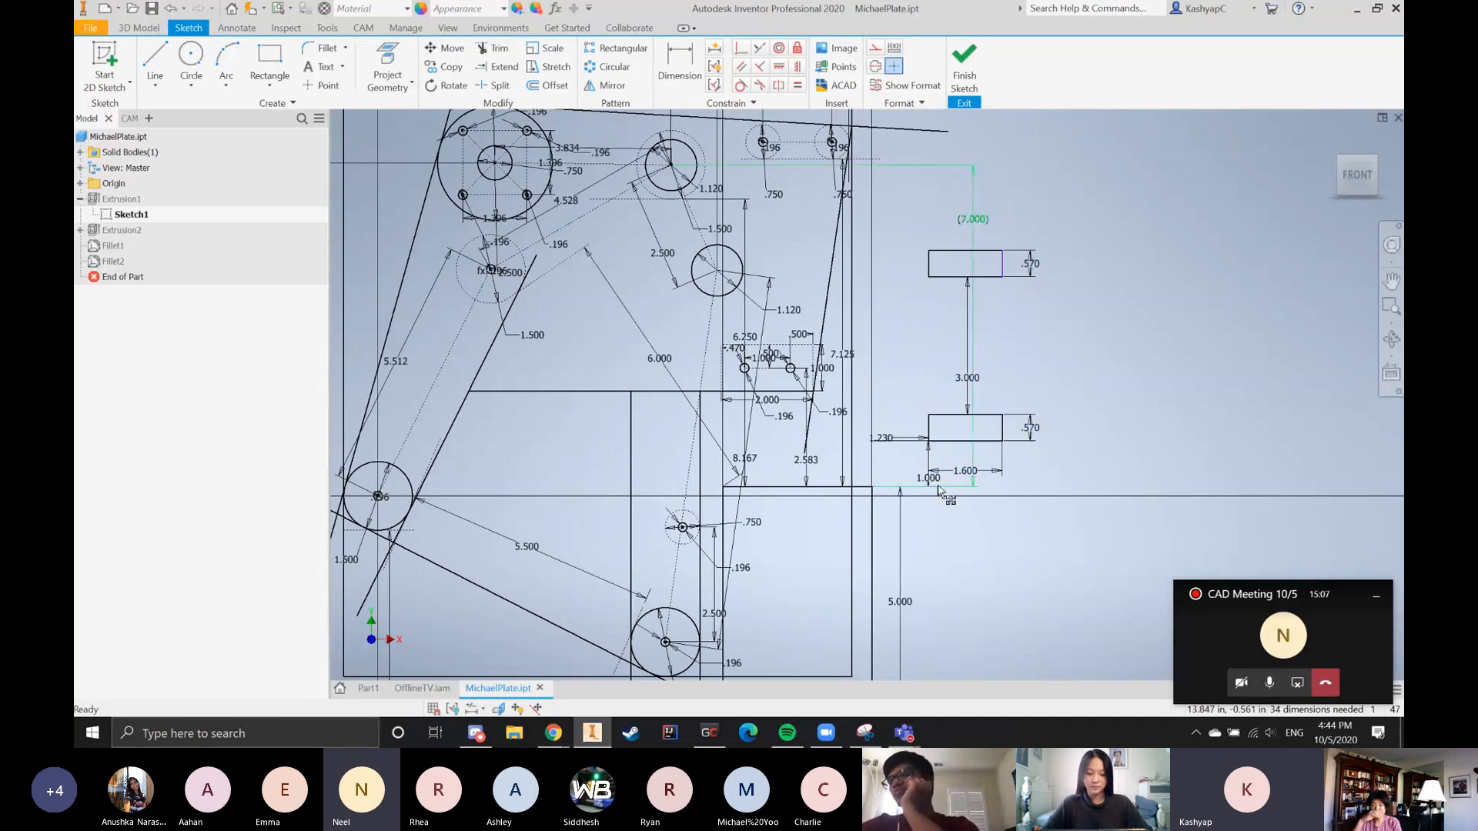
pyautogui.scroll(-5, 870, 405)
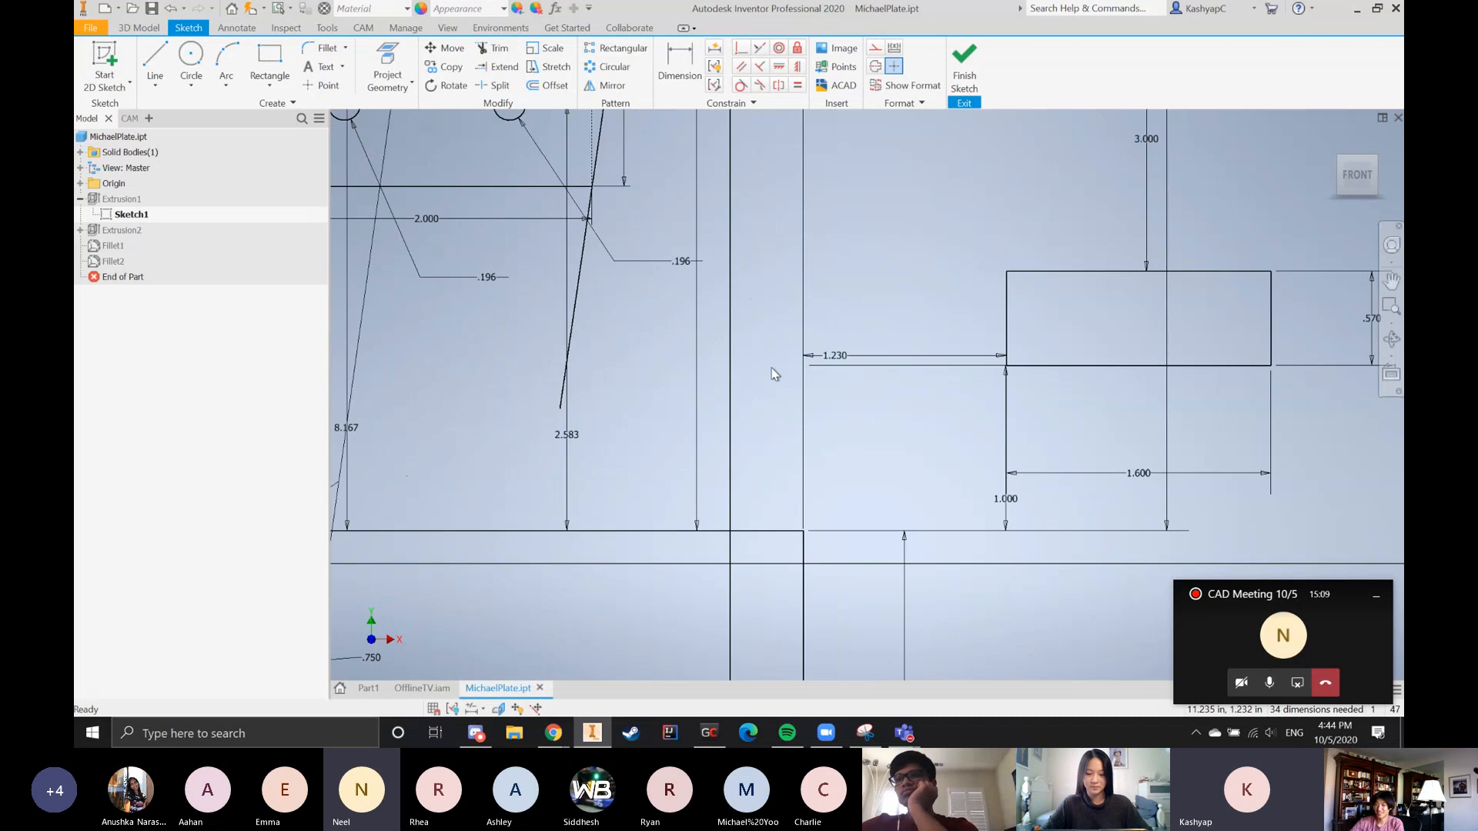
pyautogui.scroll(6, 885, 508)
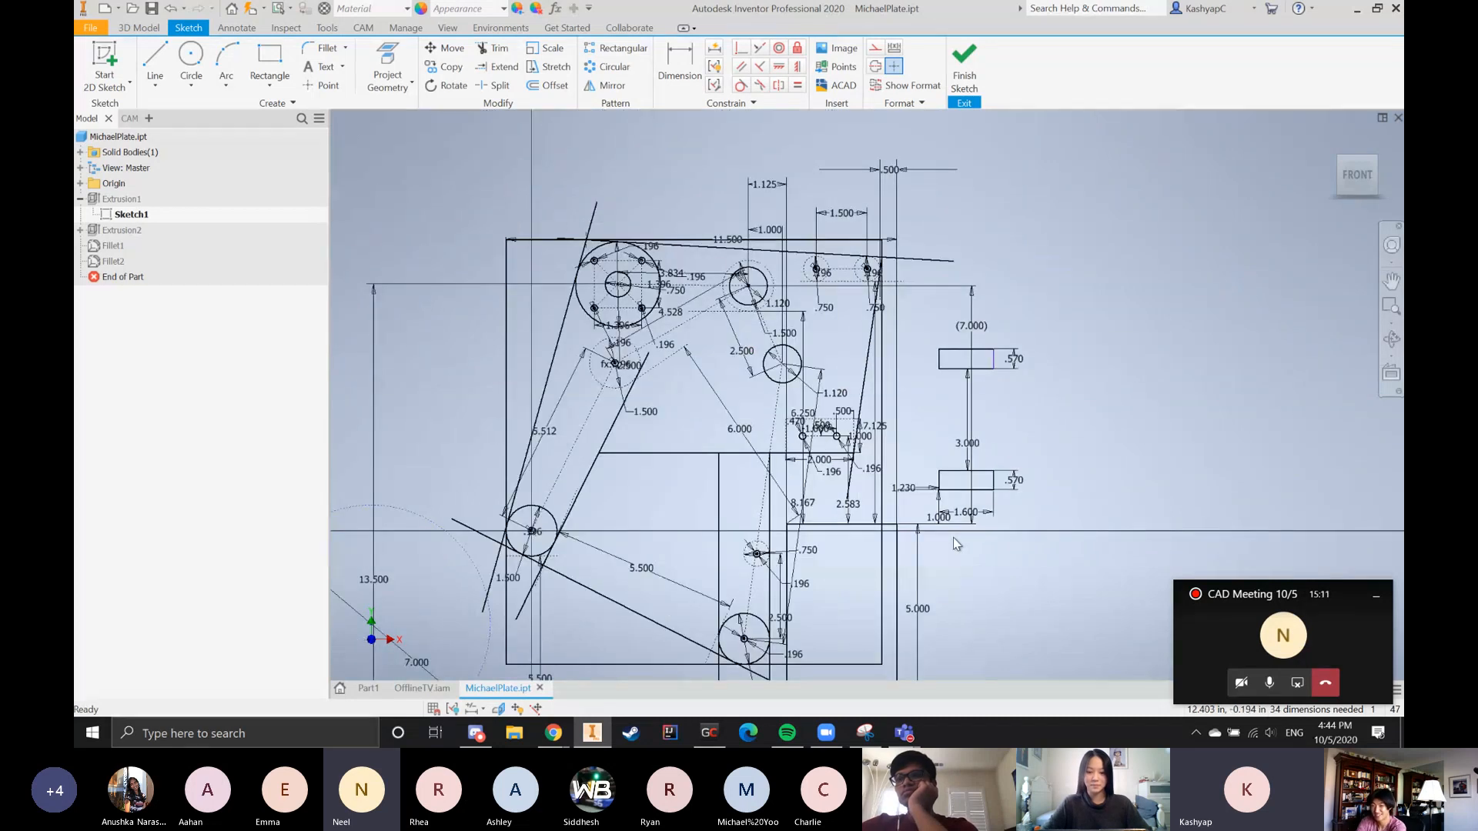
pyautogui.scroll(-3, 953, 537)
pyautogui.scroll(3, 871, 547)
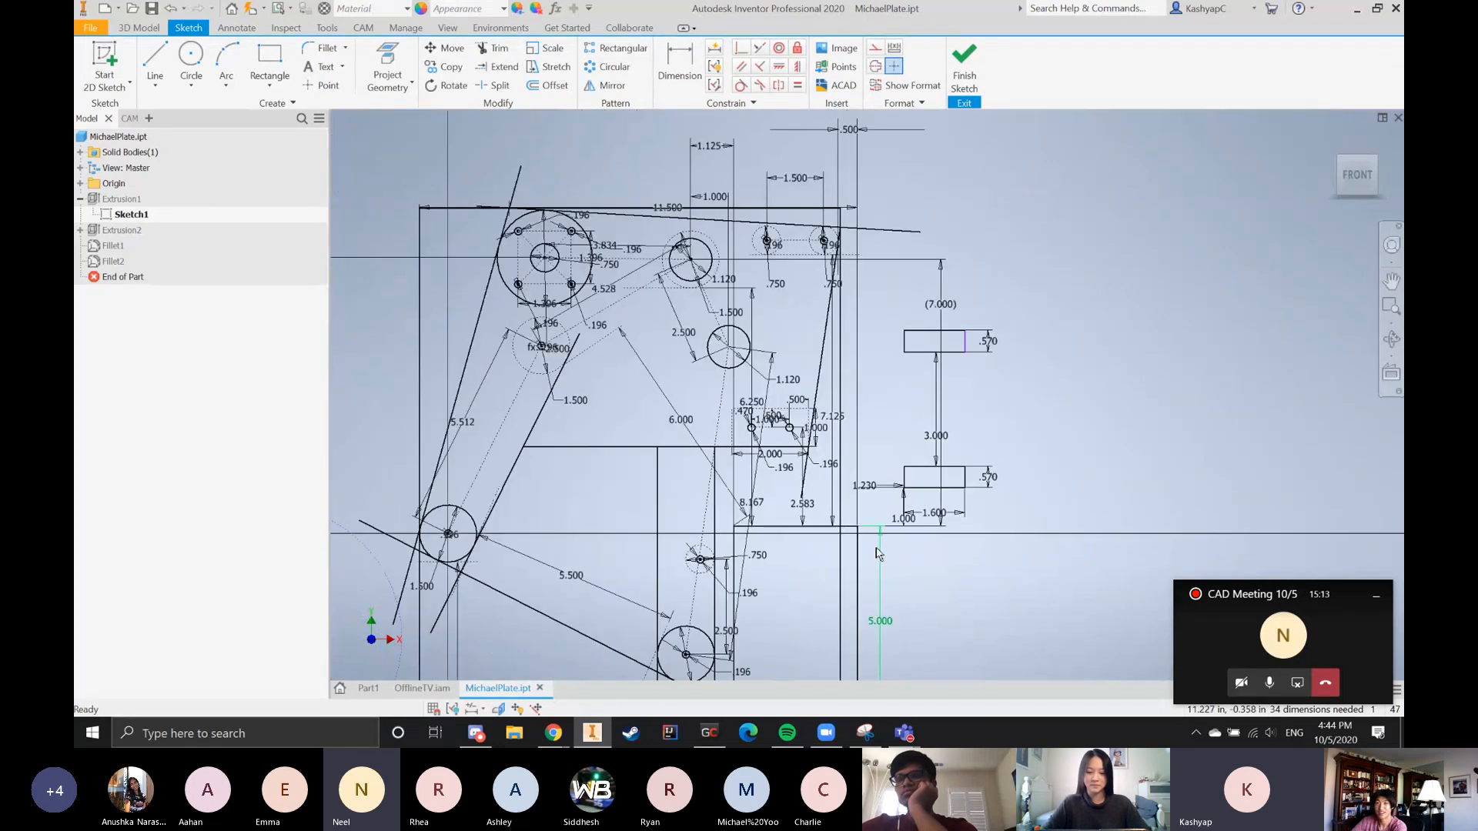
# Examine the dashed horizontal construction line beneath the plate and the geometry dimensioned from it
pyautogui.scroll(2, 878, 553)
pyautogui.scroll(2, 873, 554)
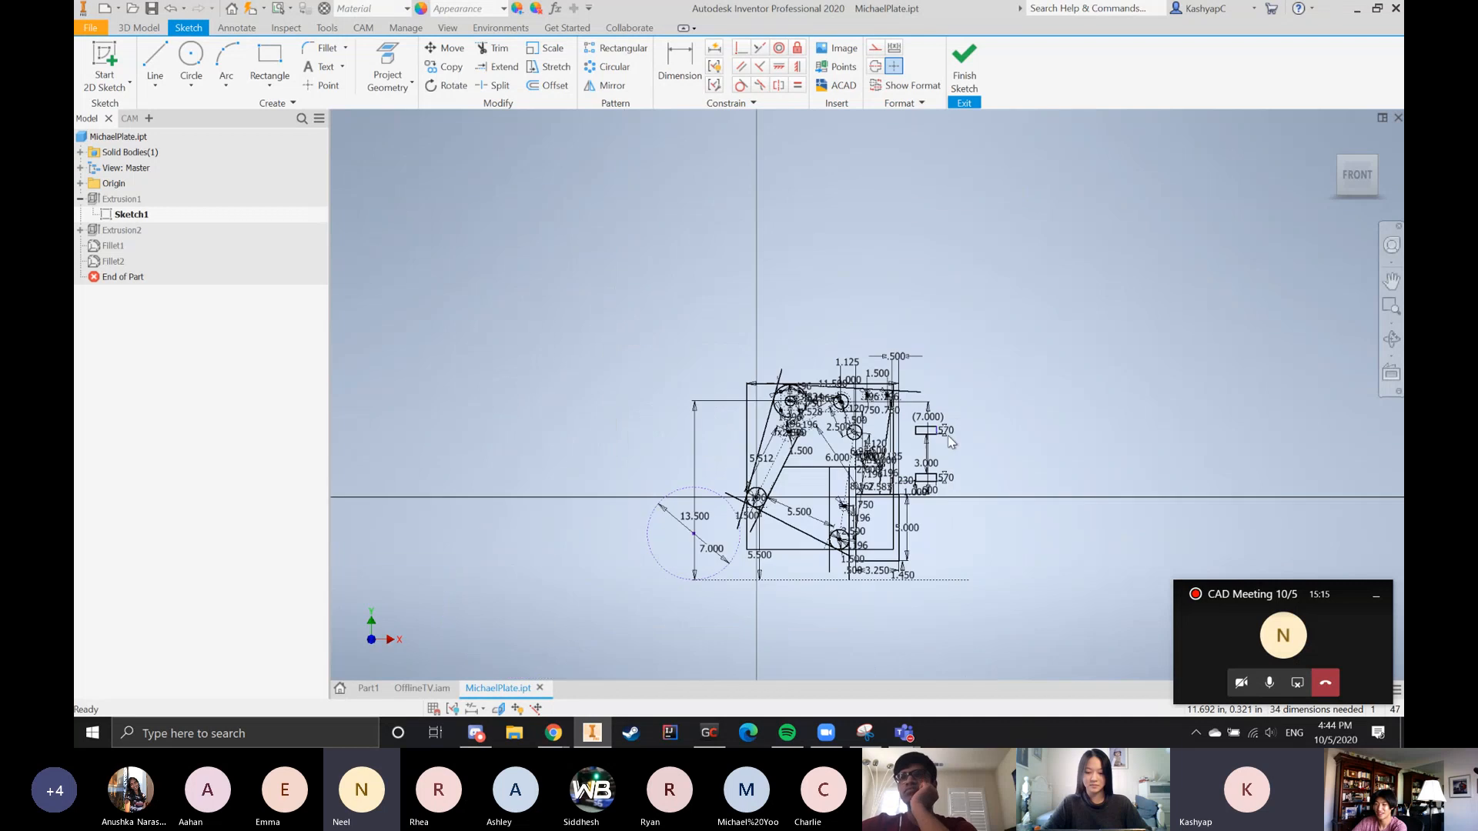
pyautogui.scroll(-3, 855, 539)
pyautogui.scroll(2, 915, 504)
pyautogui.scroll(-4, 914, 504)
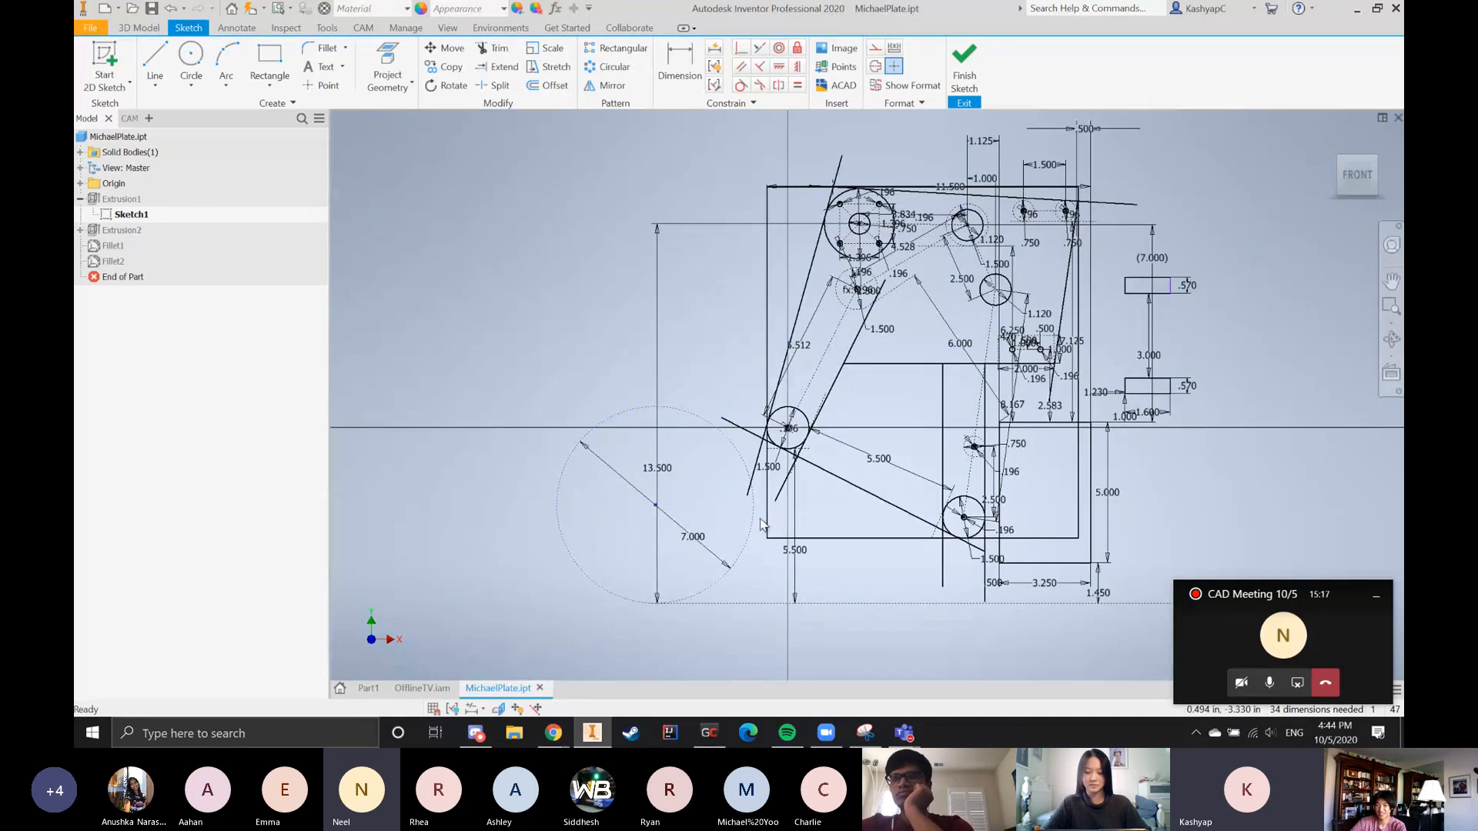
pyautogui.scroll(4, 698, 484)
pyautogui.scroll(-4, 919, 541)
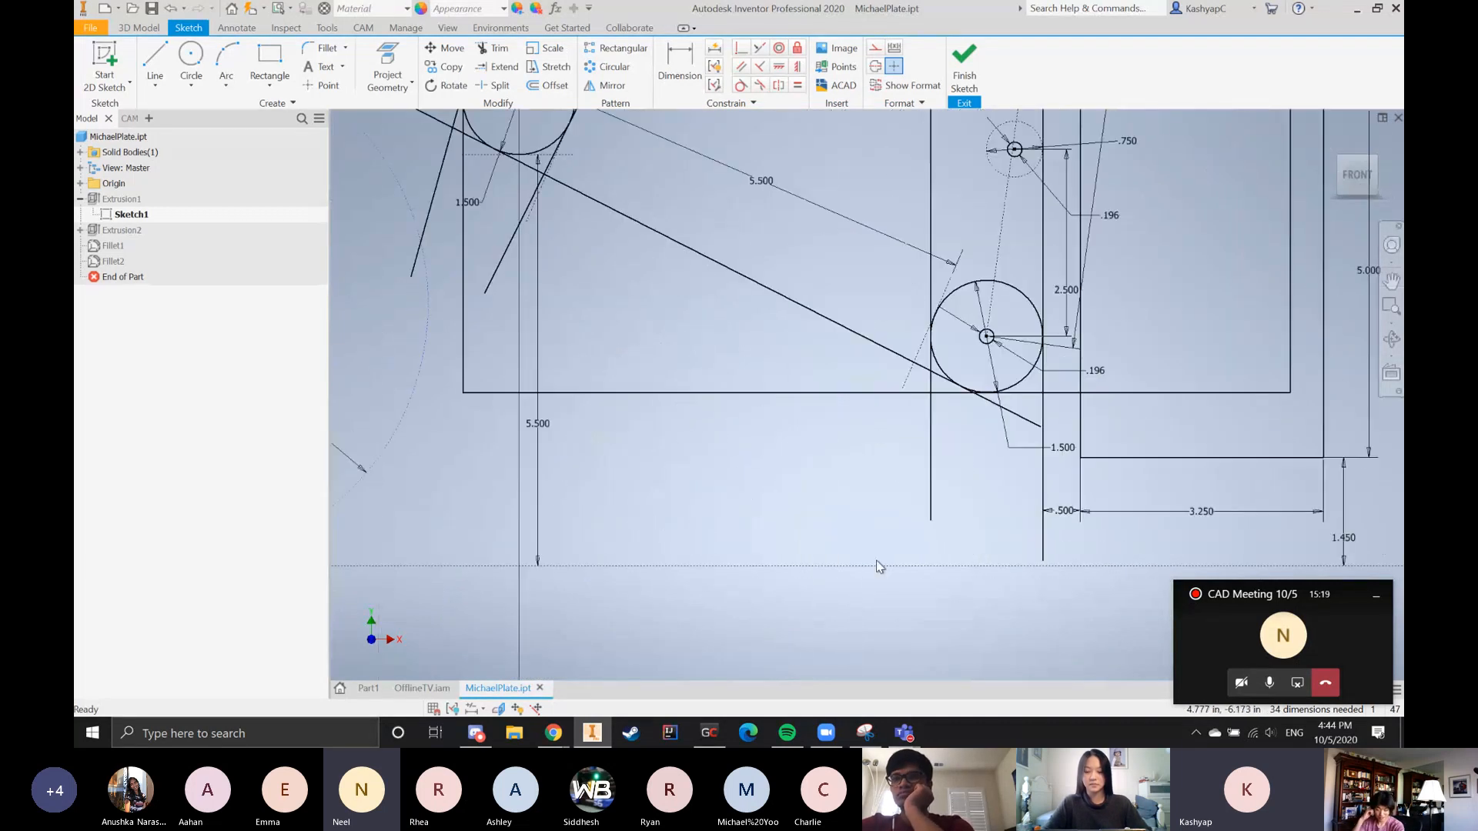
pyautogui.scroll(4, 847, 554)
pyautogui.scroll(-2, 703, 514)
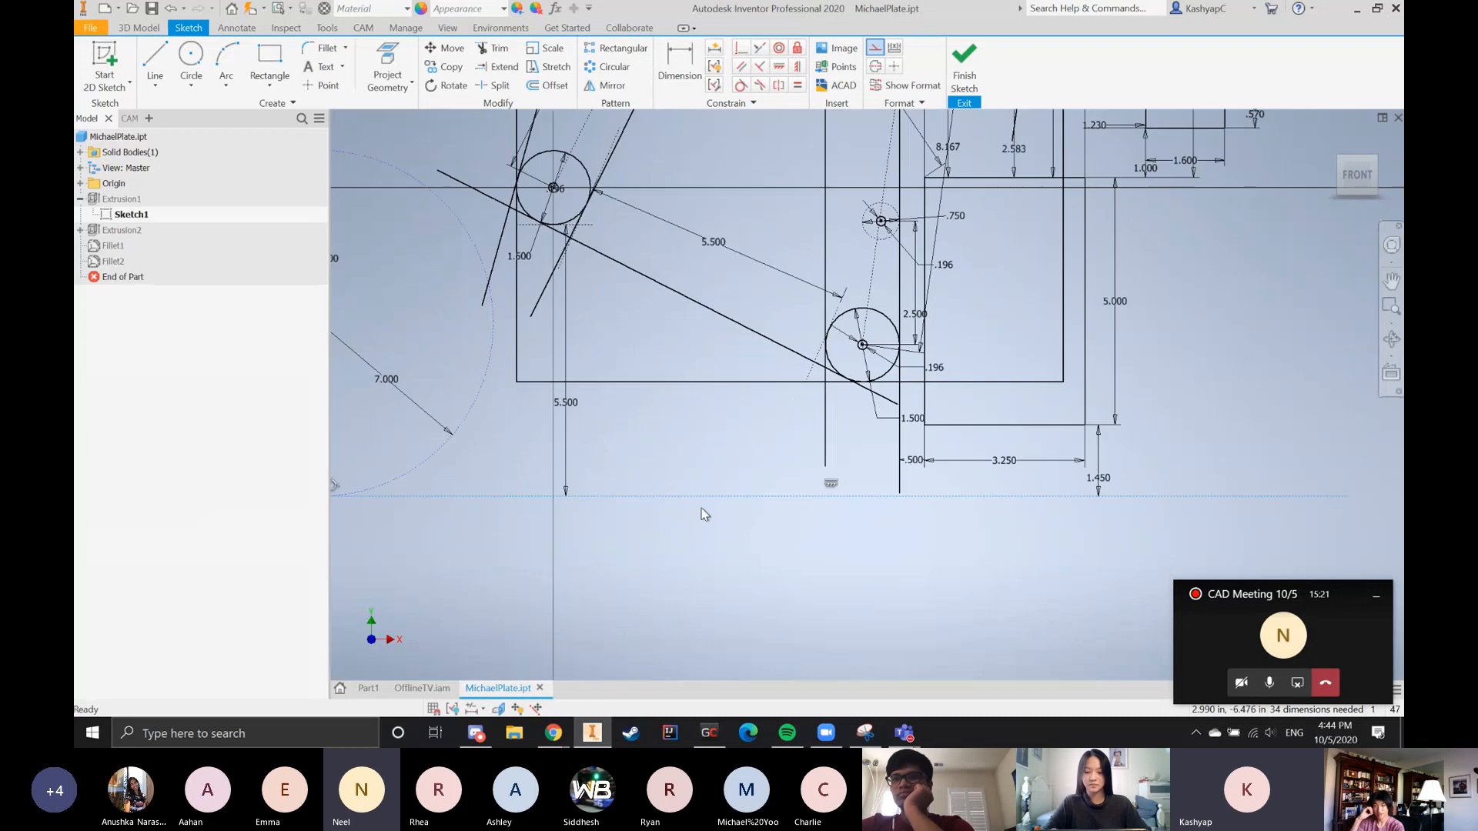
pyautogui.scroll(2, 924, 508)
pyautogui.scroll(2, 810, 537)
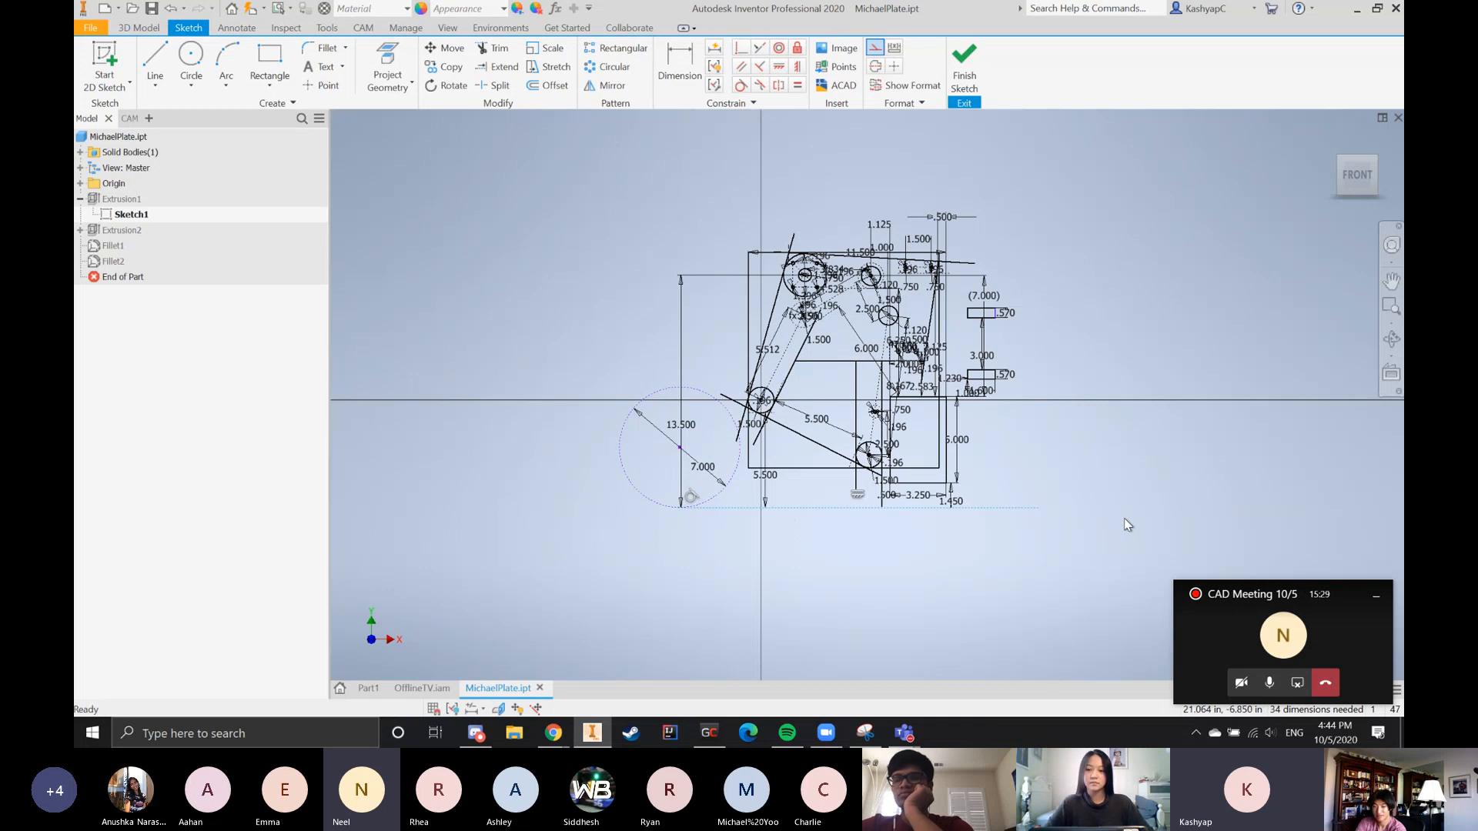
# Examine the dashed construction circle resting on the baseline and its position relative to the lower-left roller circle
pyautogui.scroll(-5, 1120, 519)
pyautogui.scroll(4, 977, 580)
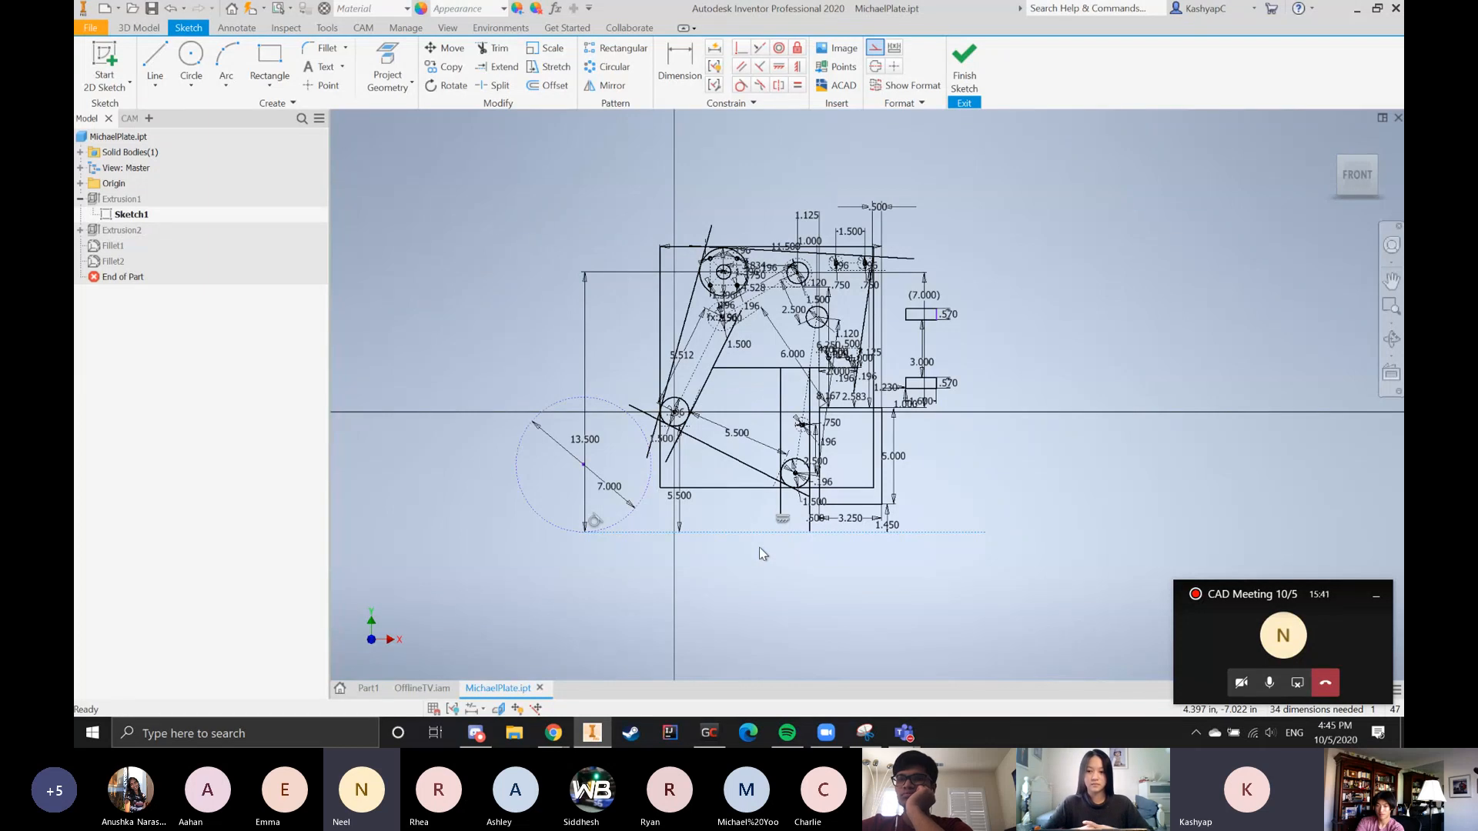
pyautogui.scroll(3, 731, 568)
pyautogui.scroll(-2, 871, 580)
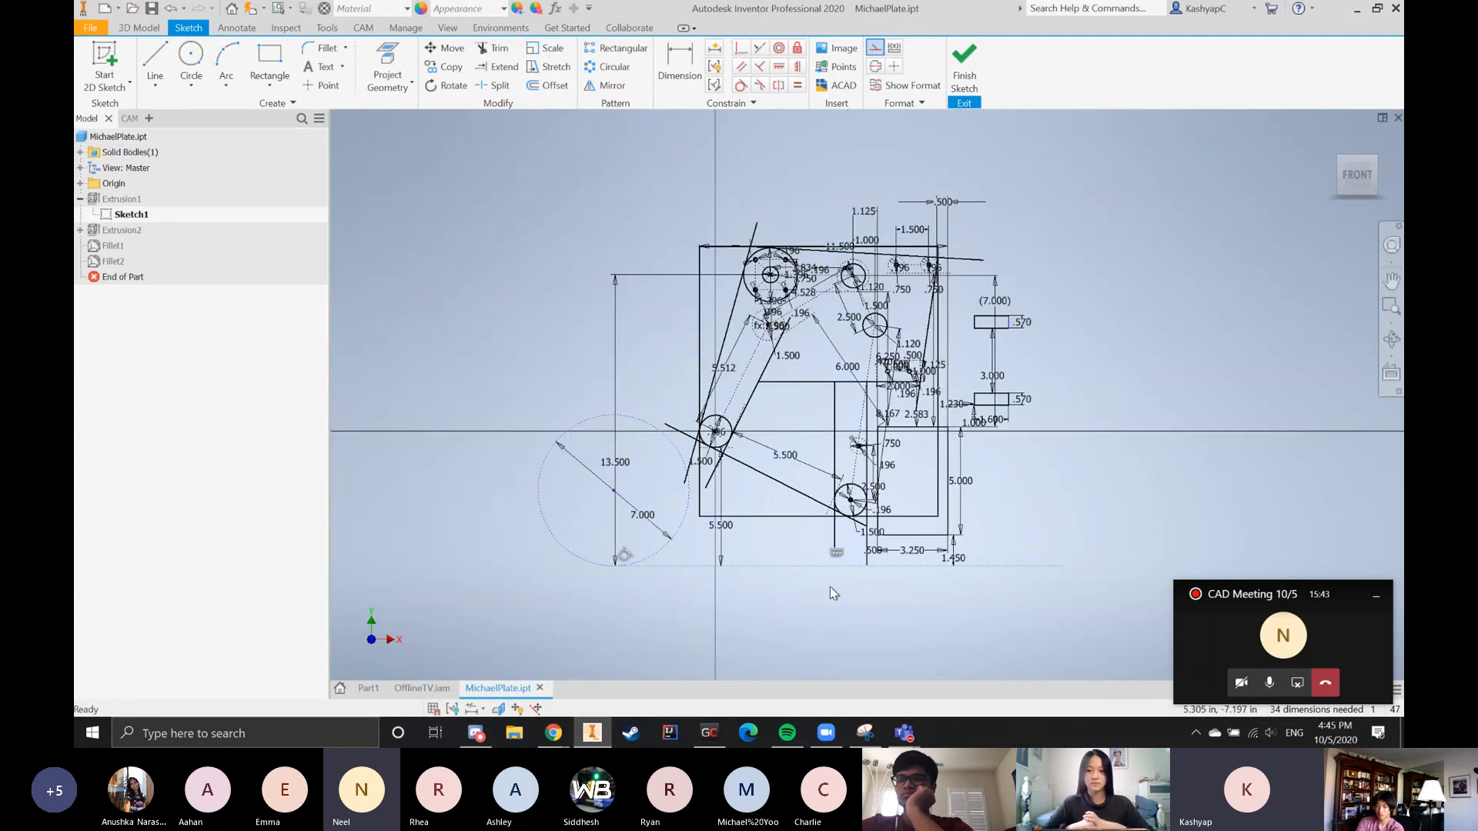
pyautogui.scroll(3, 830, 587)
pyautogui.scroll(-2, 816, 611)
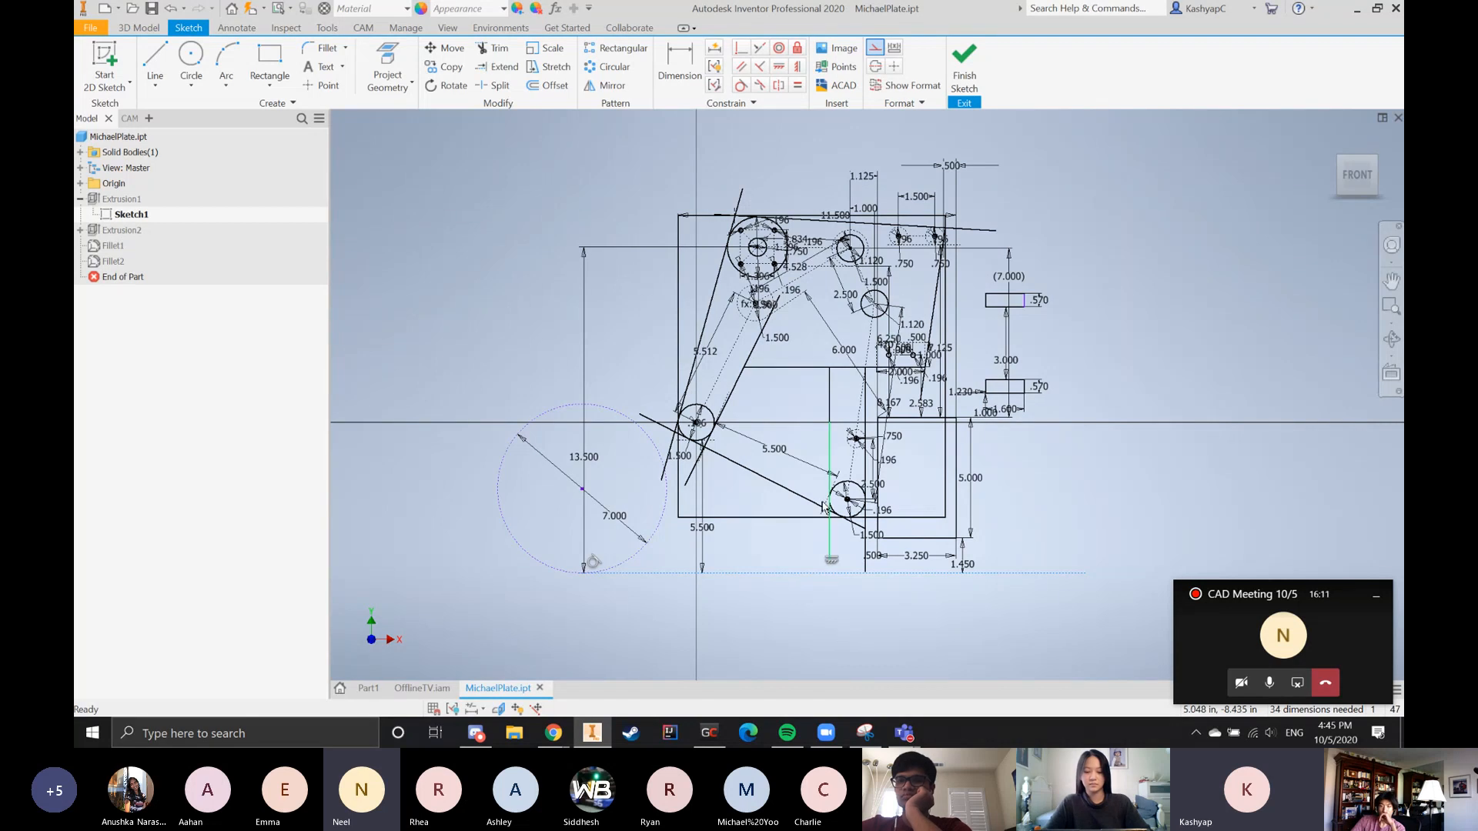
pyautogui.scroll(-3, 669, 452)
pyautogui.scroll(3, 754, 400)
pyautogui.scroll(-3, 746, 565)
pyautogui.scroll(2, 692, 539)
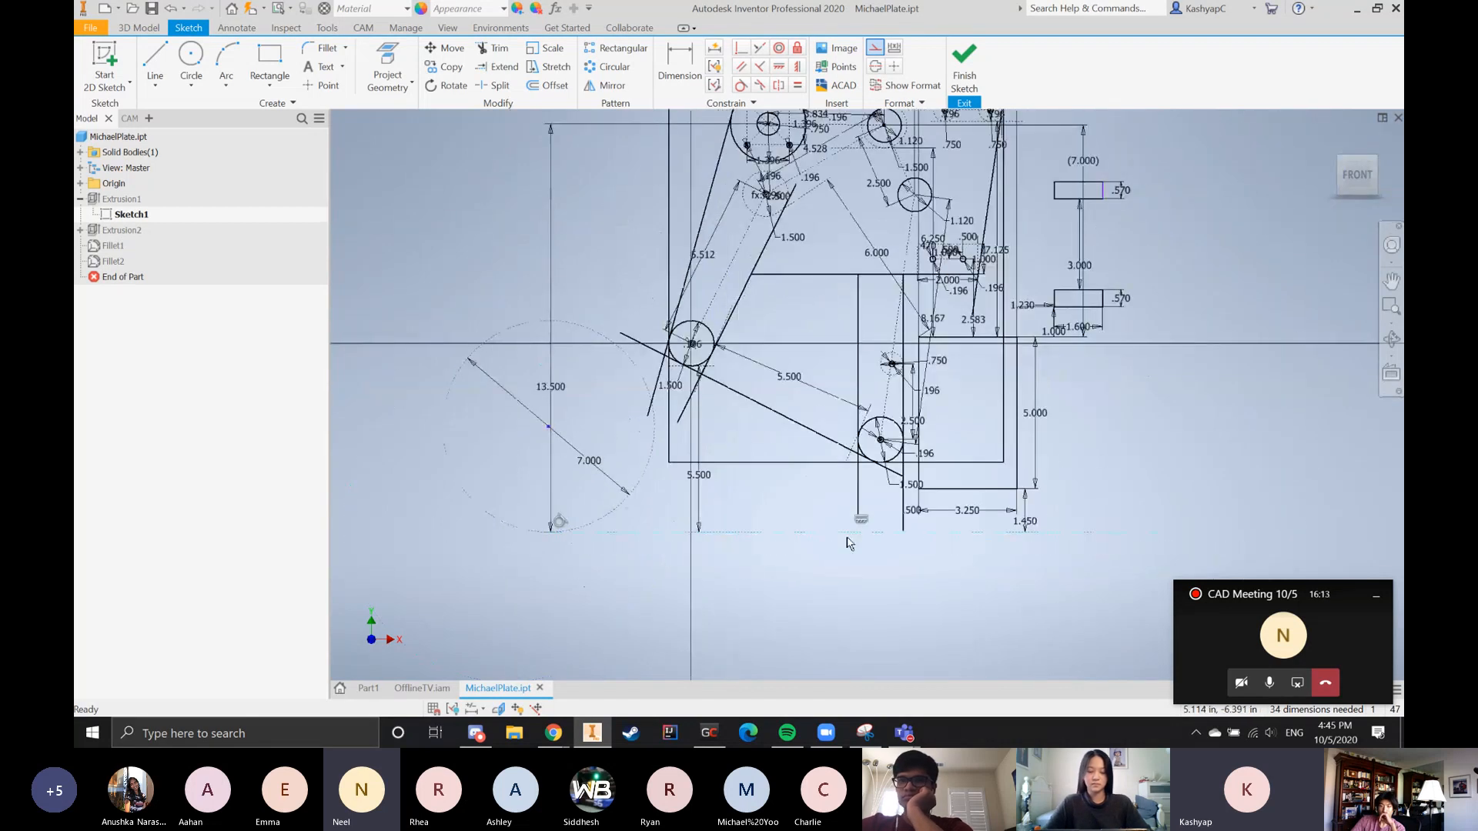
pyautogui.scroll(-3, 778, 607)
pyautogui.scroll(3, 739, 539)
pyautogui.scroll(-5, 731, 347)
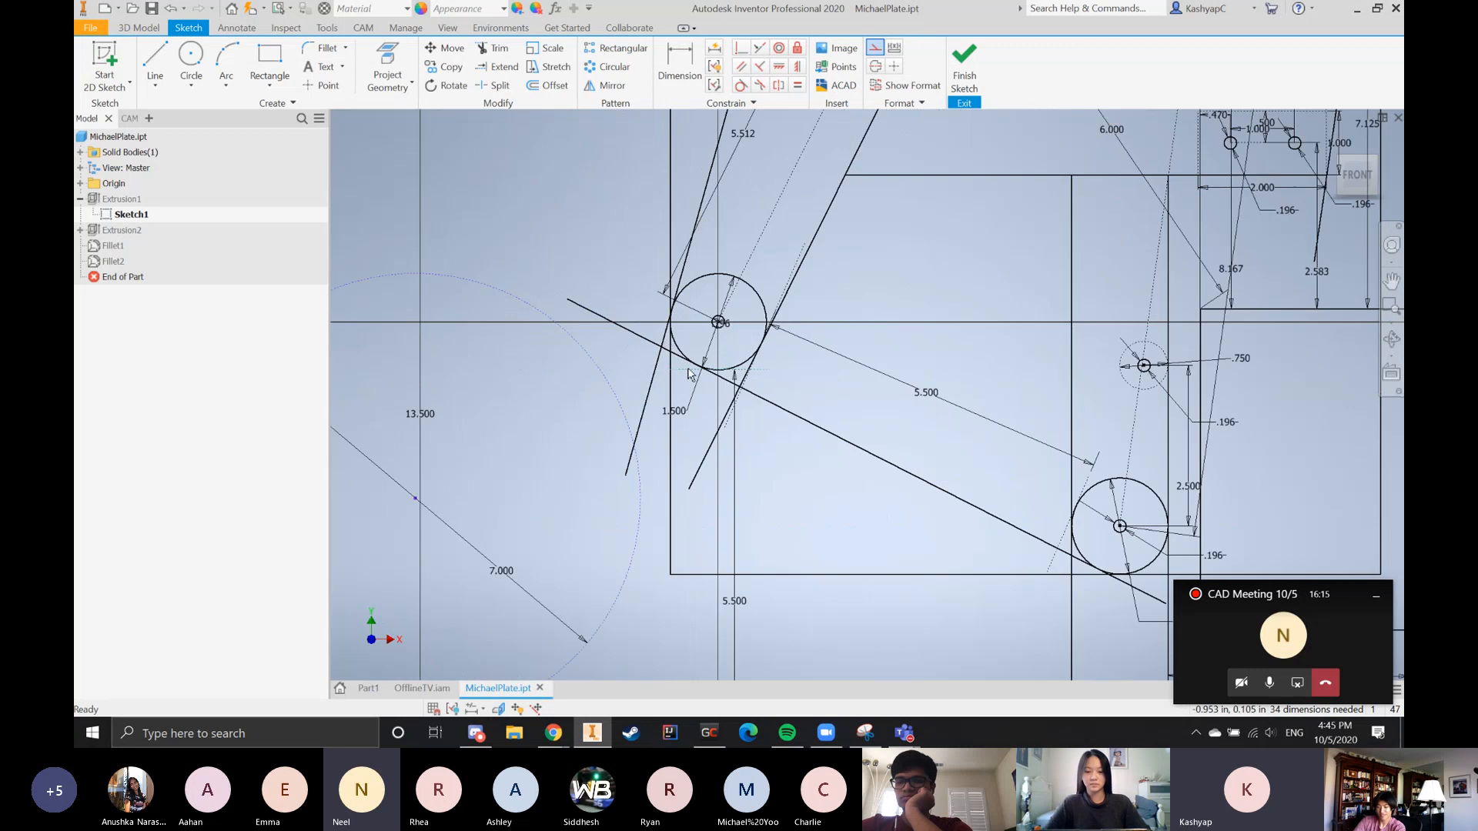
pyautogui.scroll(5, 780, 409)
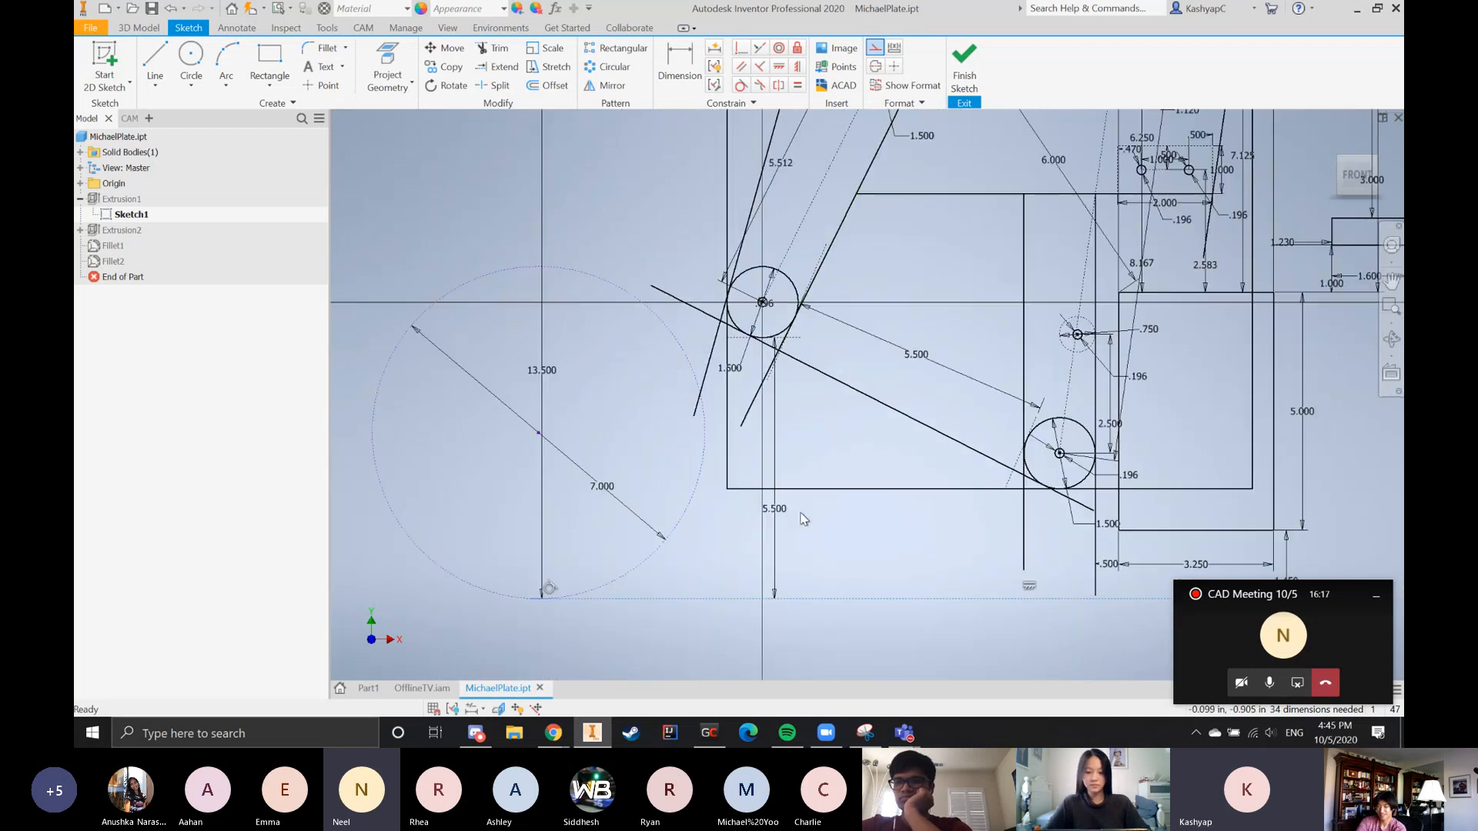
# Move the 5.500 vertical dimension farther from the lower-left roller circle's vertical axis and select it
pyautogui.moveTo(773, 510)
pyautogui.mouseDown()
pyautogui.moveTo(862, 505)
pyautogui.moveTo(824, 461)
pyautogui.moveTo(805, 469)
pyautogui.mouseUp()
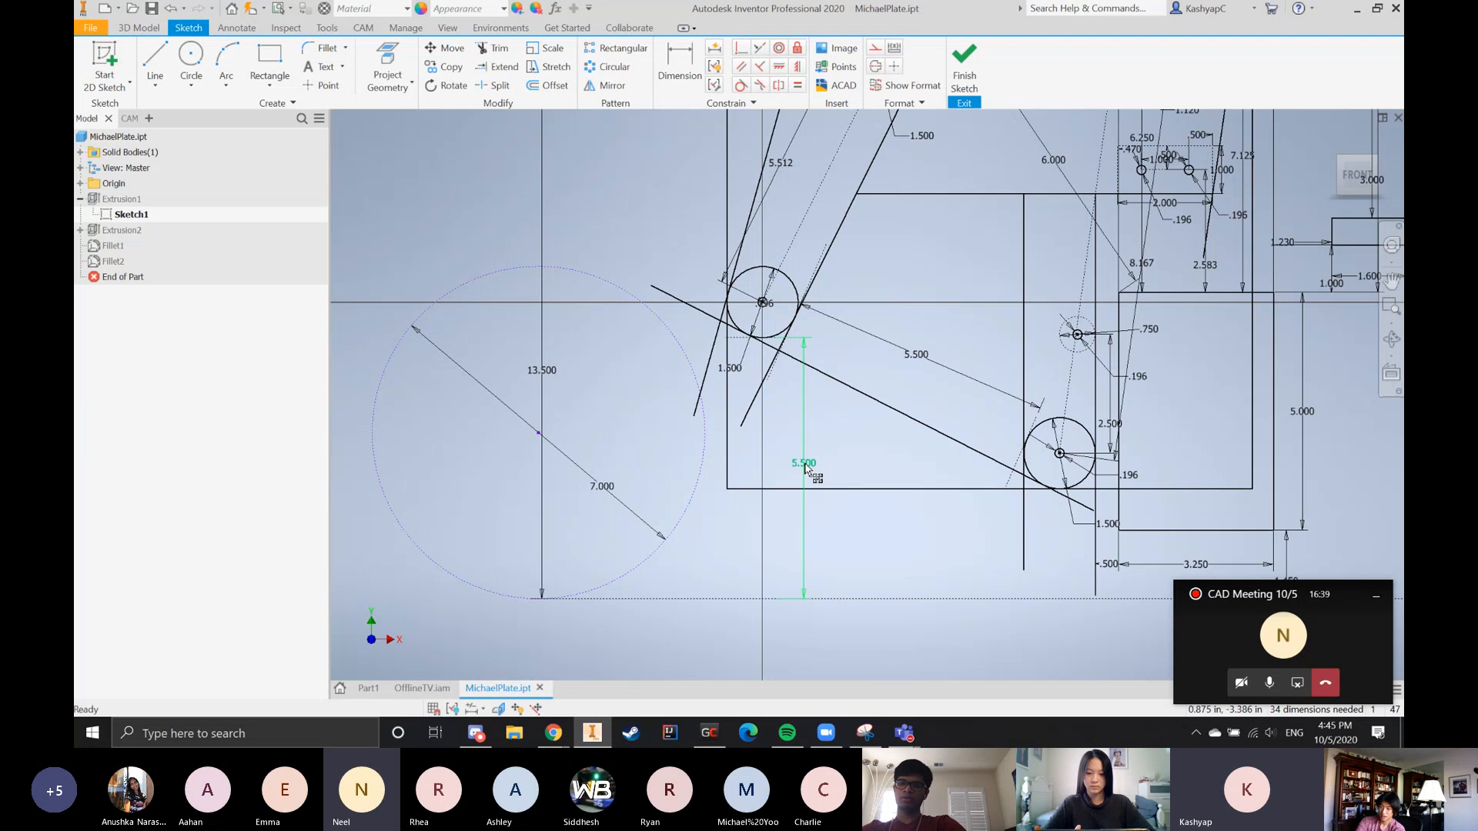
pyautogui.click(805, 464)
pyautogui.scroll(-4, 683, 386)
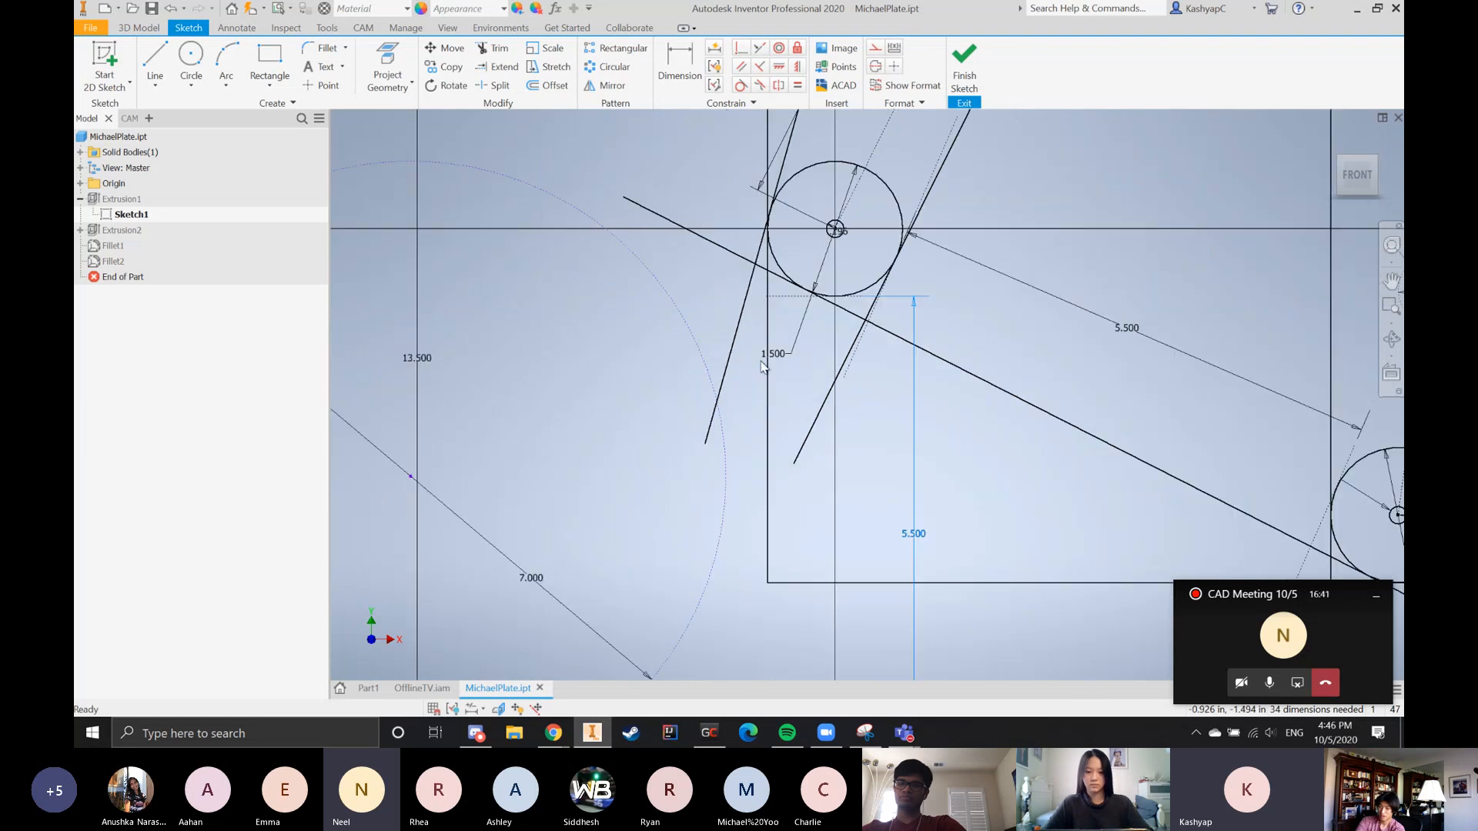
pyautogui.scroll(3, 813, 317)
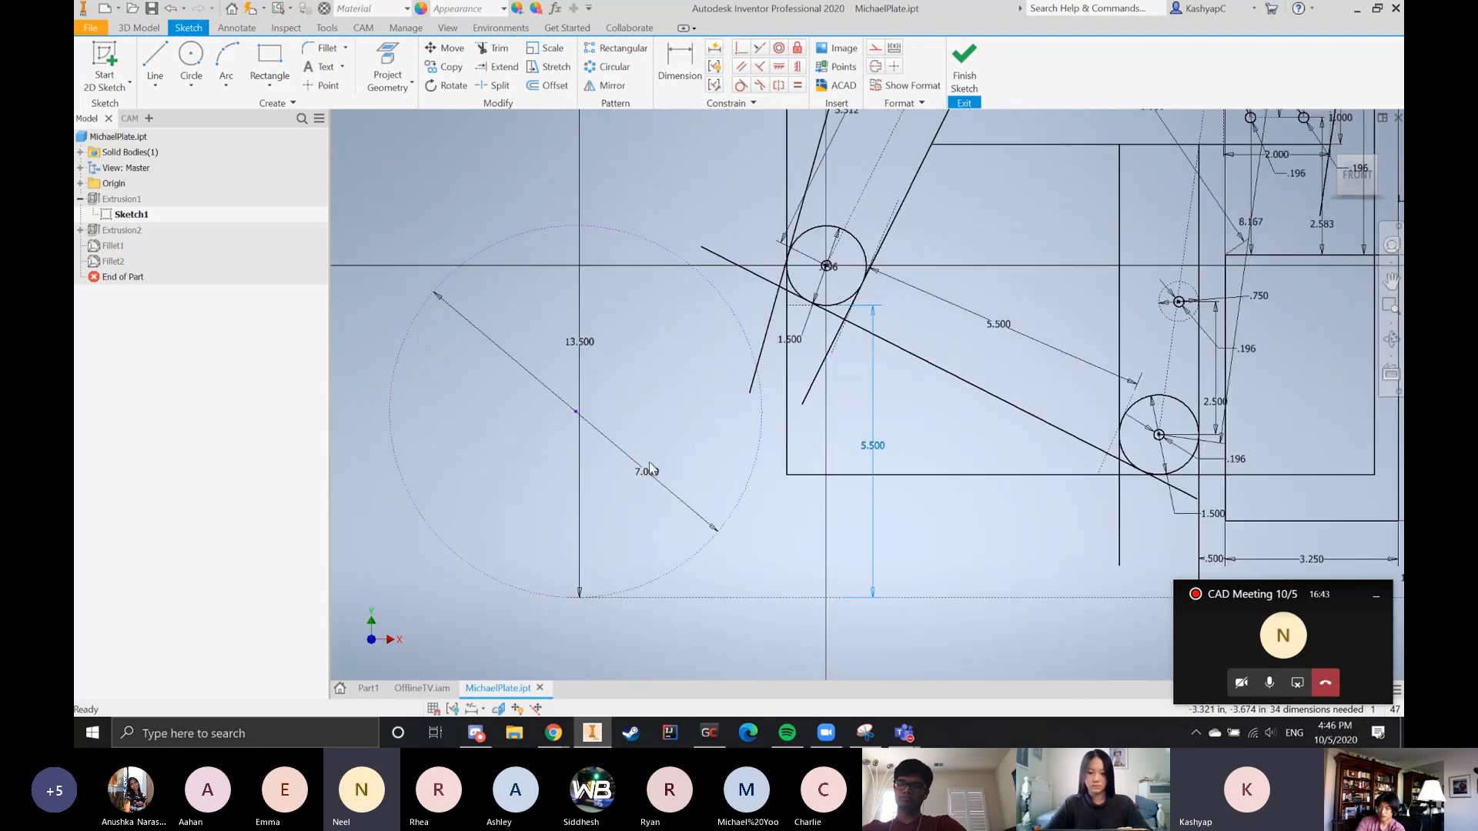
# Reposition the 7.000 diameter dimension on the dashed construction circle at a shallower angle and deselect it
pyautogui.moveTo(649, 467); pyautogui.dragTo(713, 460)
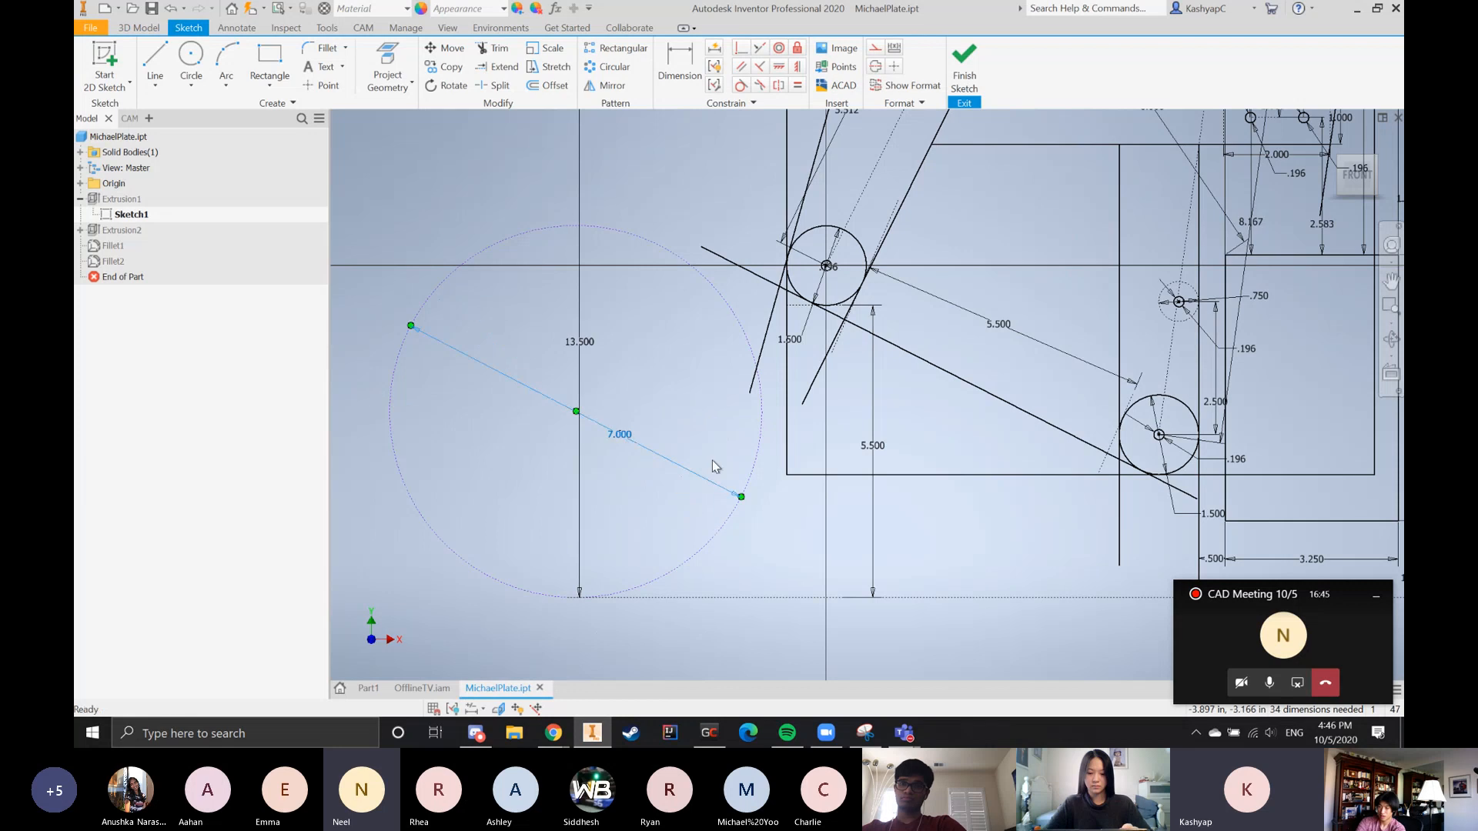
pyautogui.scroll(-3, 903, 545)
pyautogui.click(903, 546)
pyautogui.scroll(5, 841, 433)
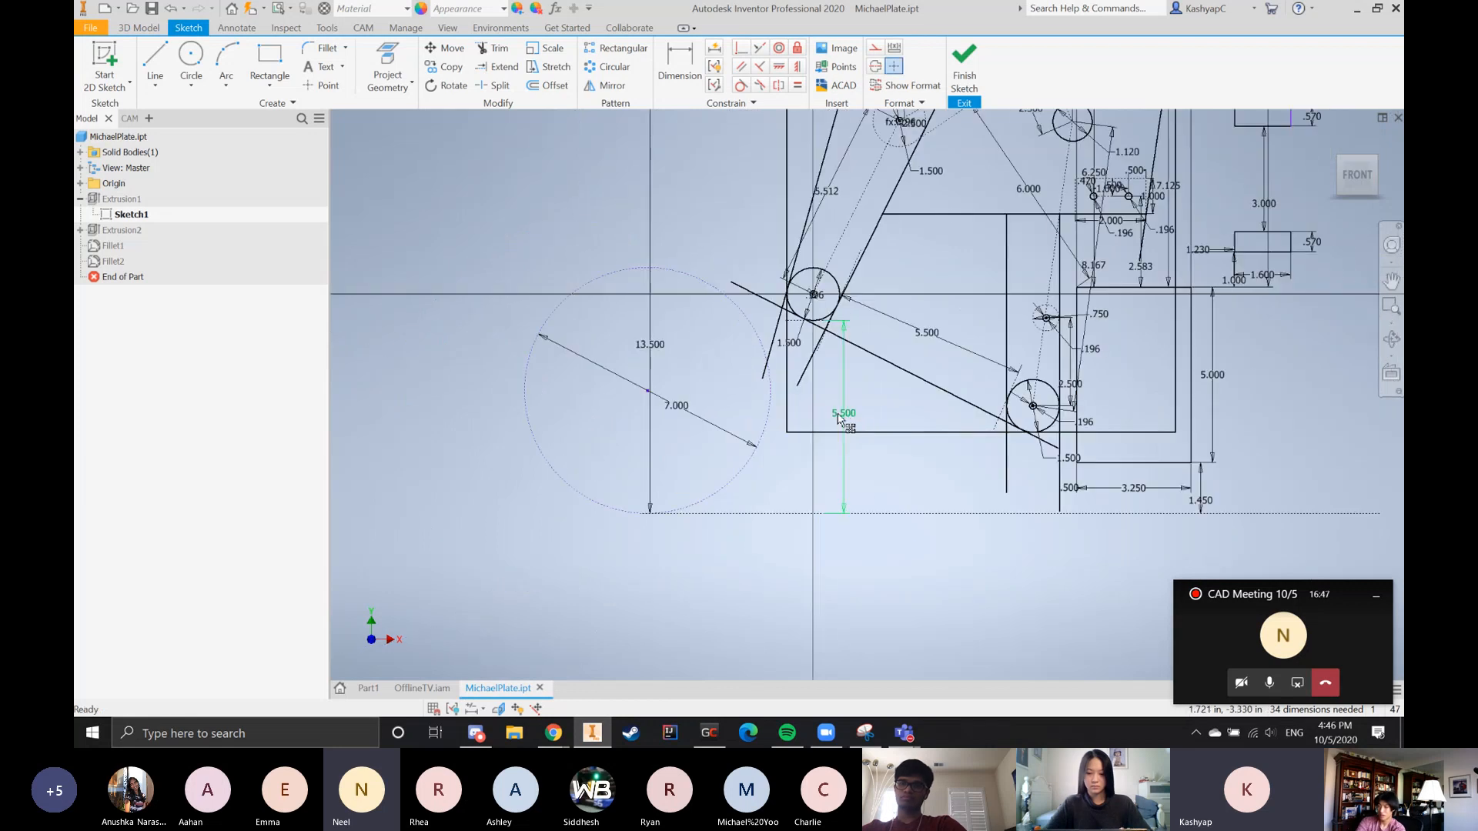
# Move the 5.500 vertical dimension closer to the lower-left roller circle's vertical axis and examine where its upper end attaches
pyautogui.moveTo(837, 415)
pyautogui.mouseDown()
pyautogui.moveTo(854, 420)
pyautogui.moveTo(827, 425)
pyautogui.mouseUp()
pyautogui.scroll(-3, 869, 544)
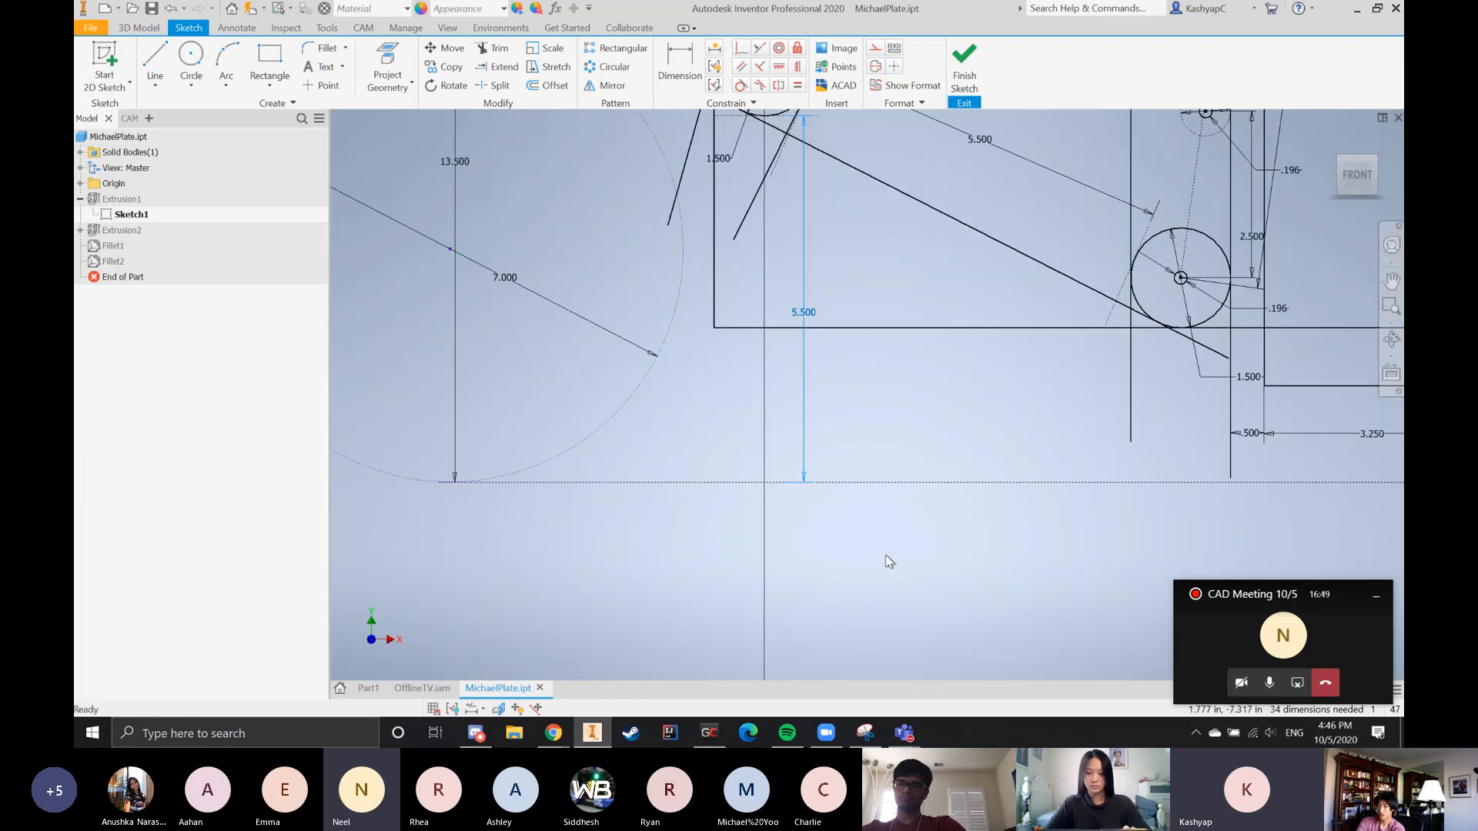
pyautogui.scroll(5, 886, 560)
pyautogui.scroll(-6, 763, 473)
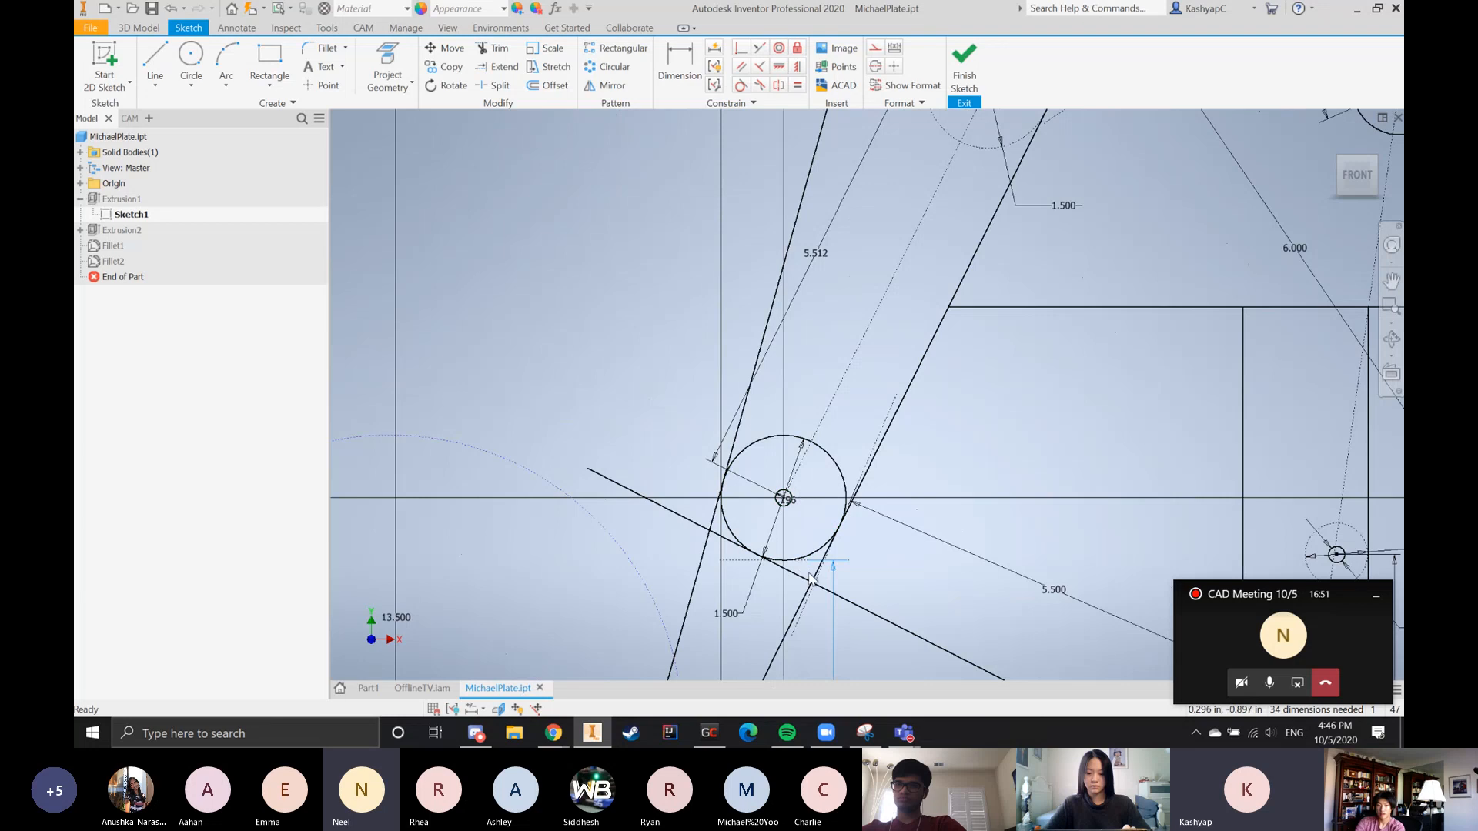
pyautogui.scroll(3, 801, 554)
pyautogui.scroll(-3, 775, 481)
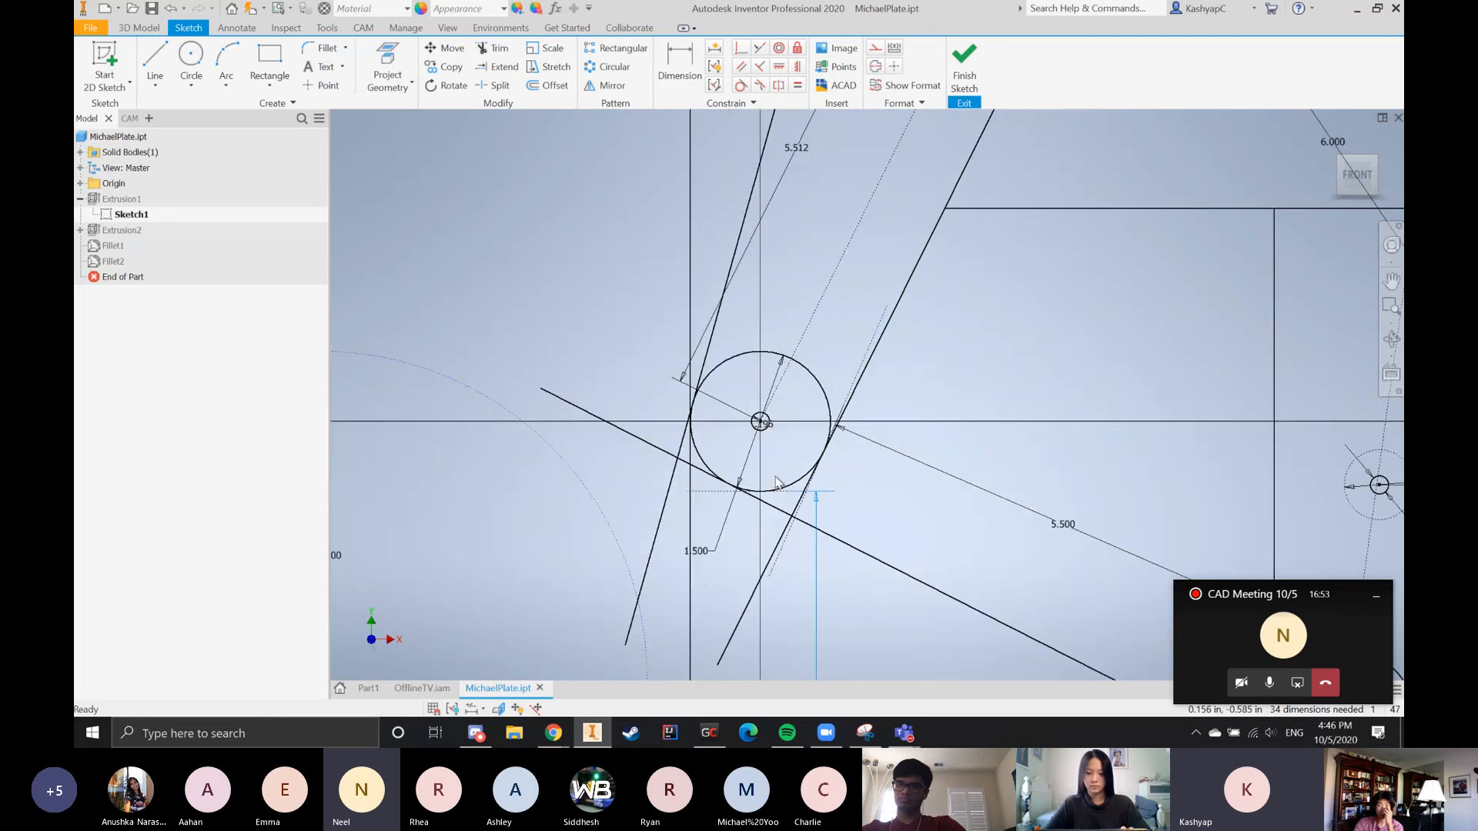
# Reposition the 1.500 diameter dimension of the lower-left roller circle at a shallower angle, outside the crossing tangent lines
pyautogui.scroll(-3, 776, 481)
pyautogui.scroll(2, 761, 396)
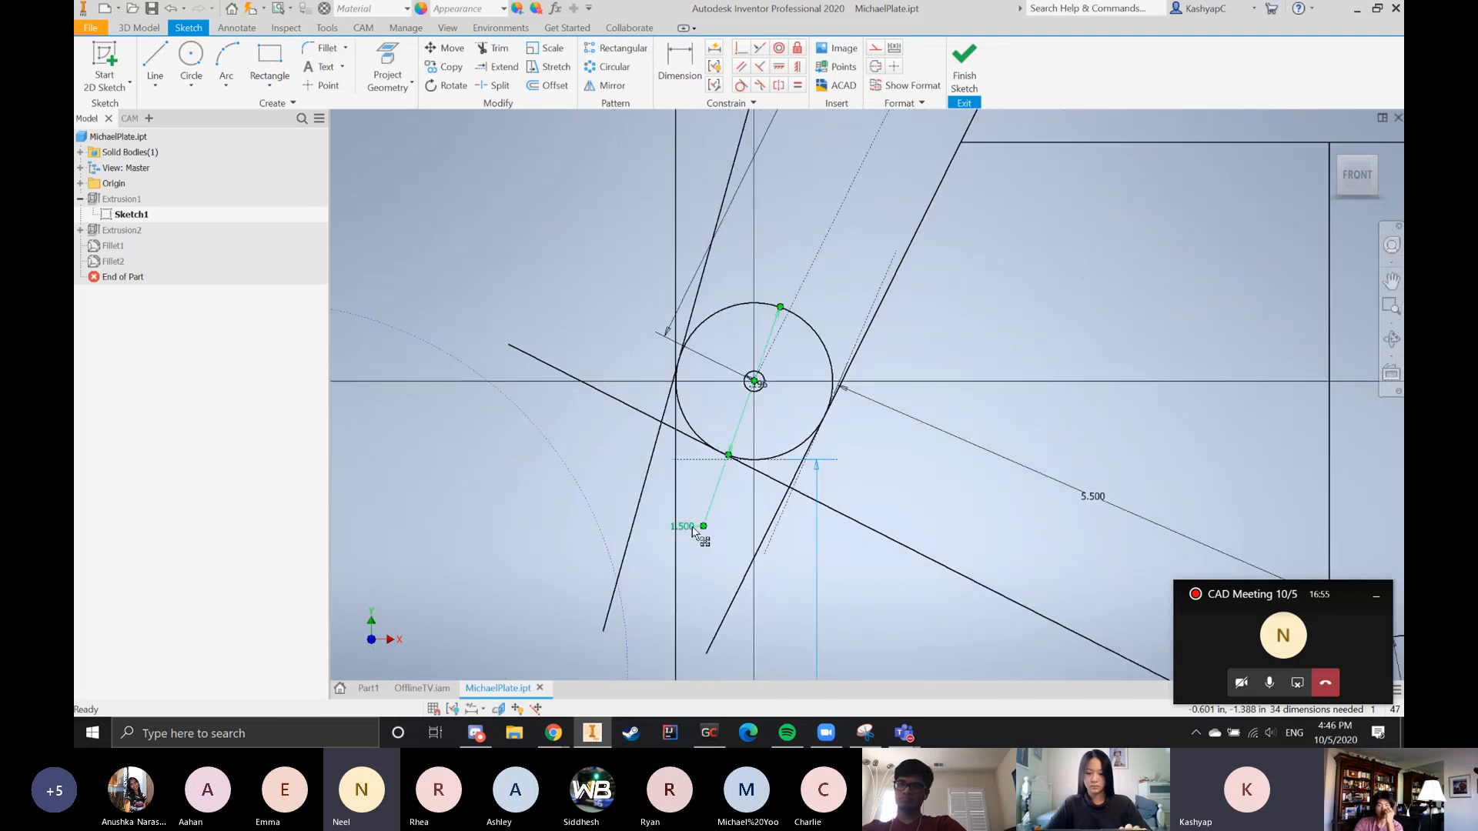
pyautogui.moveTo(687, 531)
pyautogui.mouseDown()
pyautogui.moveTo(662, 489)
pyautogui.moveTo(616, 472)
pyautogui.mouseUp()
pyautogui.scroll(-3, 658, 469)
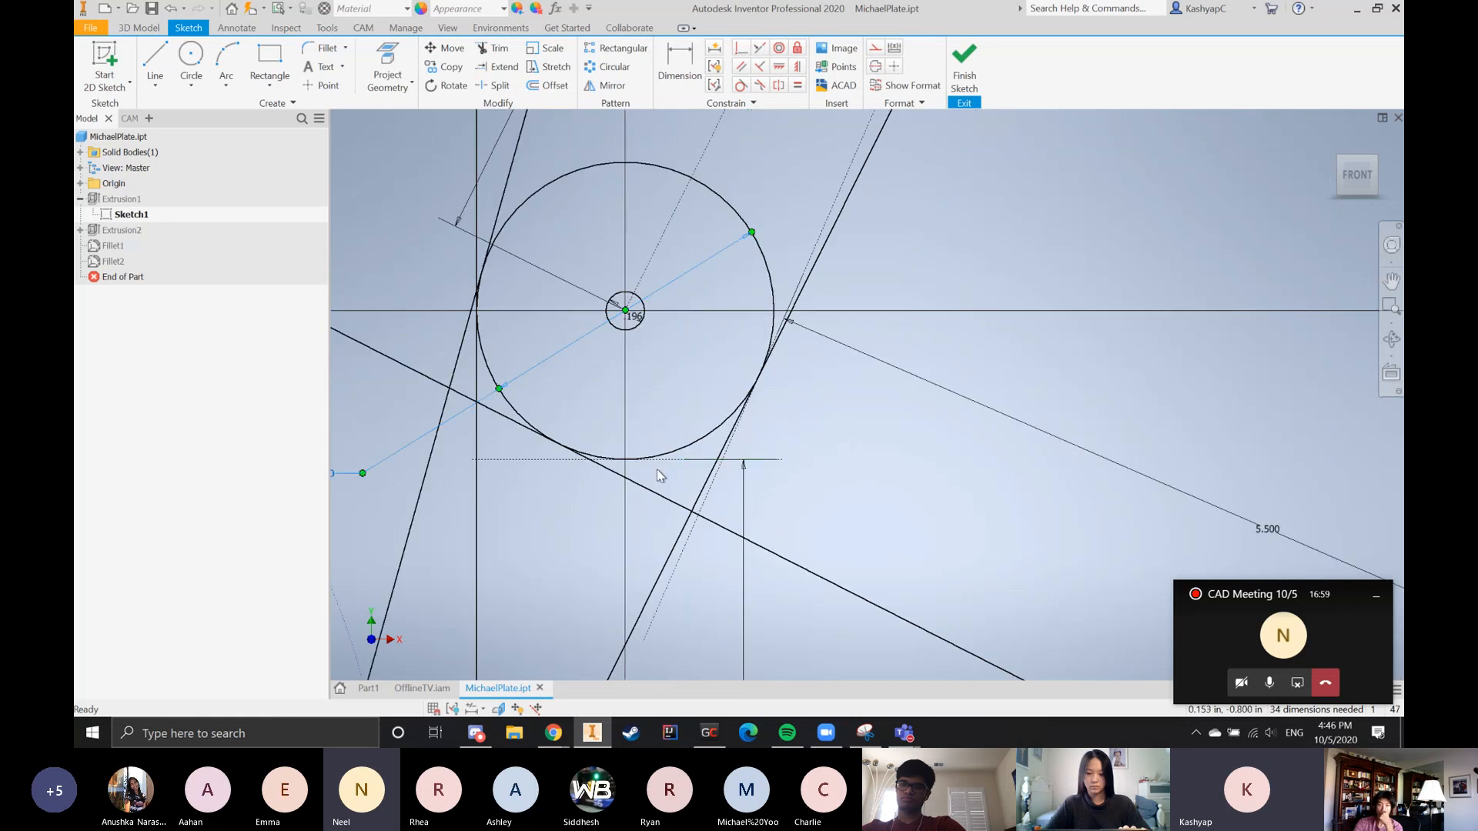
# Inspect the tangent constraint between the lower-left roller circle and the dashed horizontal line beneath it
pyautogui.scroll(-5, 662, 468)
pyautogui.click(677, 445)
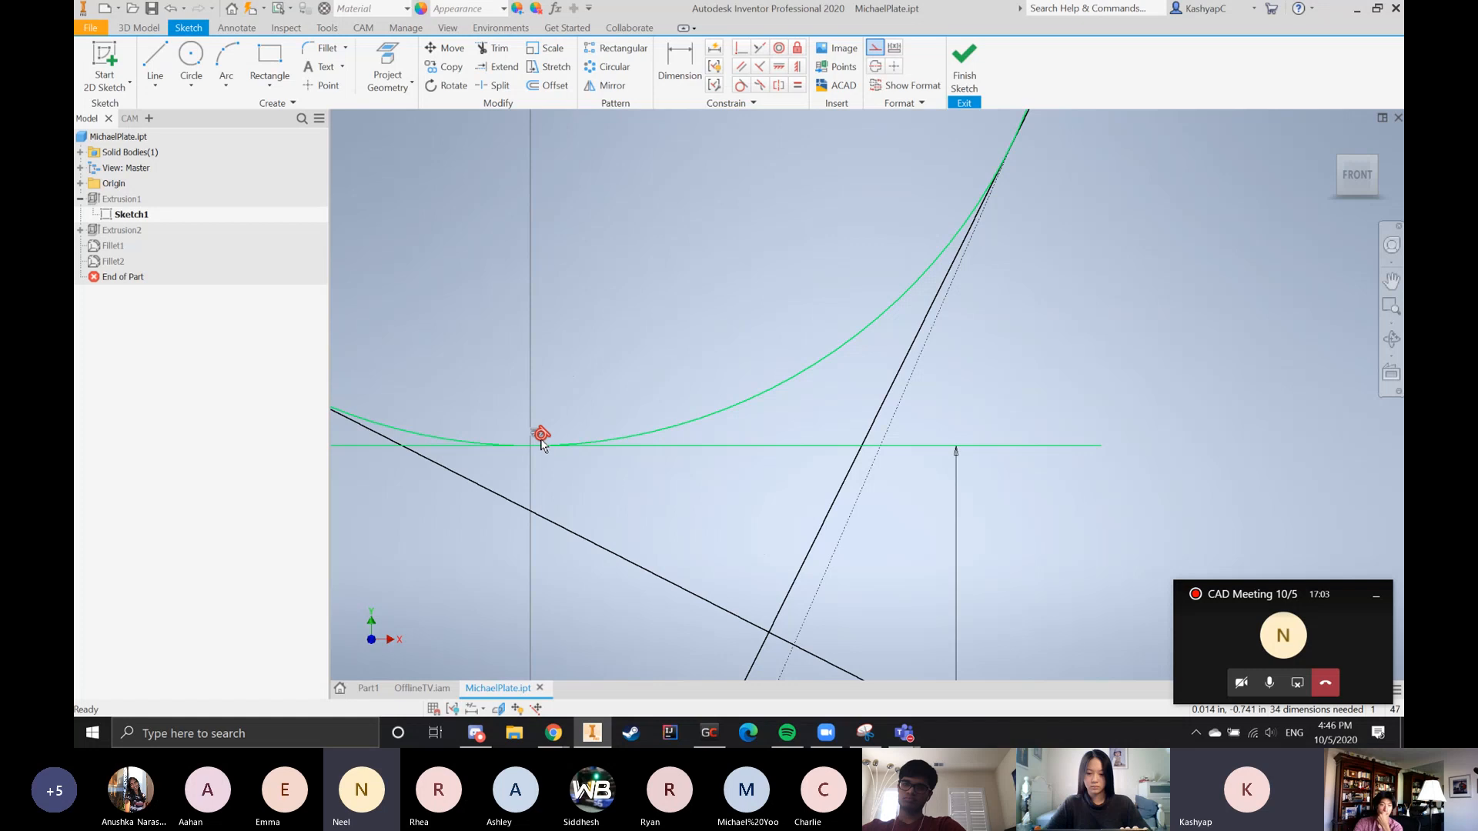
pyautogui.scroll(-5, 630, 423)
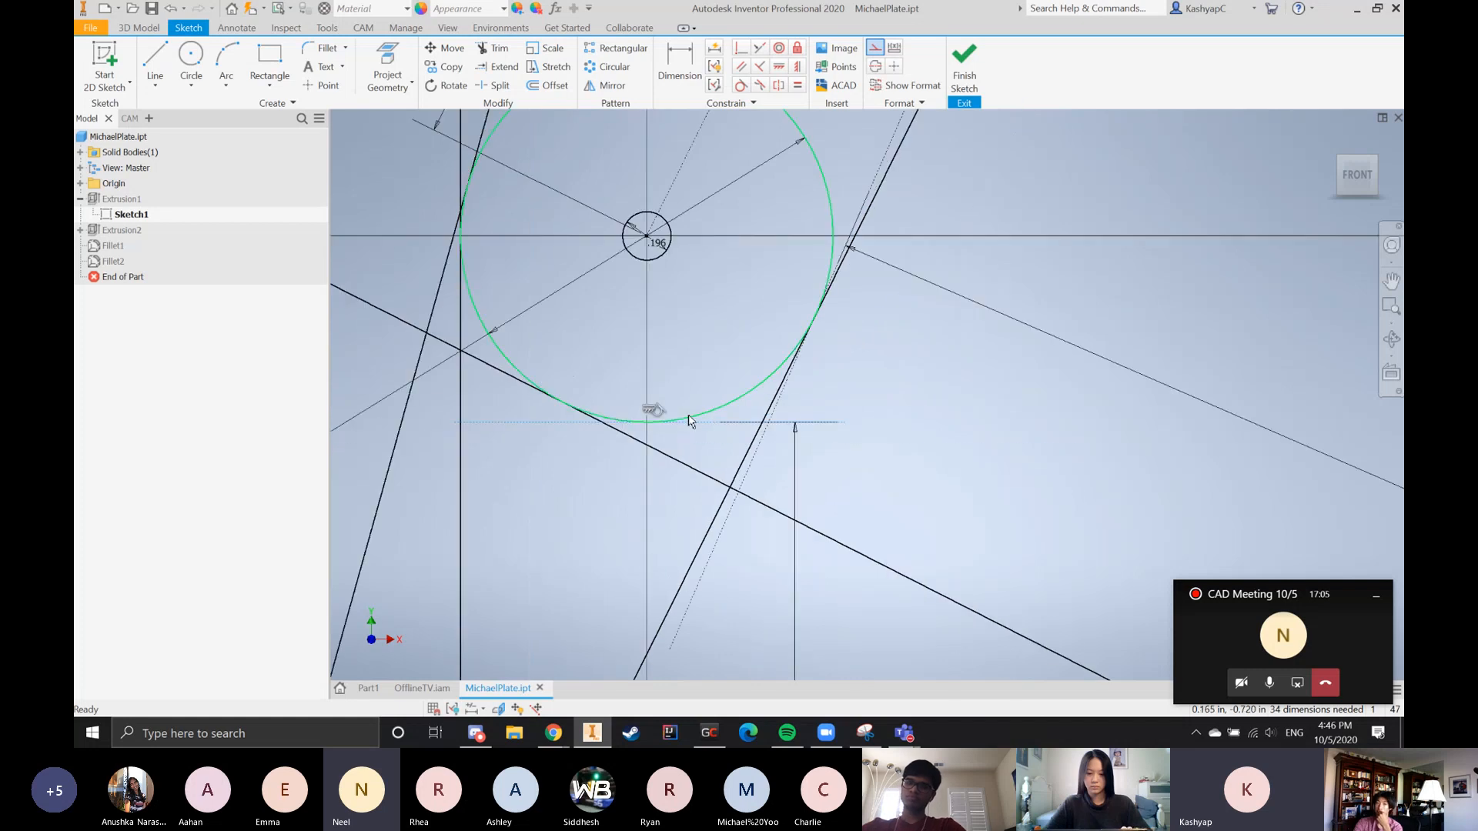
pyautogui.scroll(-5, 777, 424)
pyautogui.scroll(6, 762, 325)
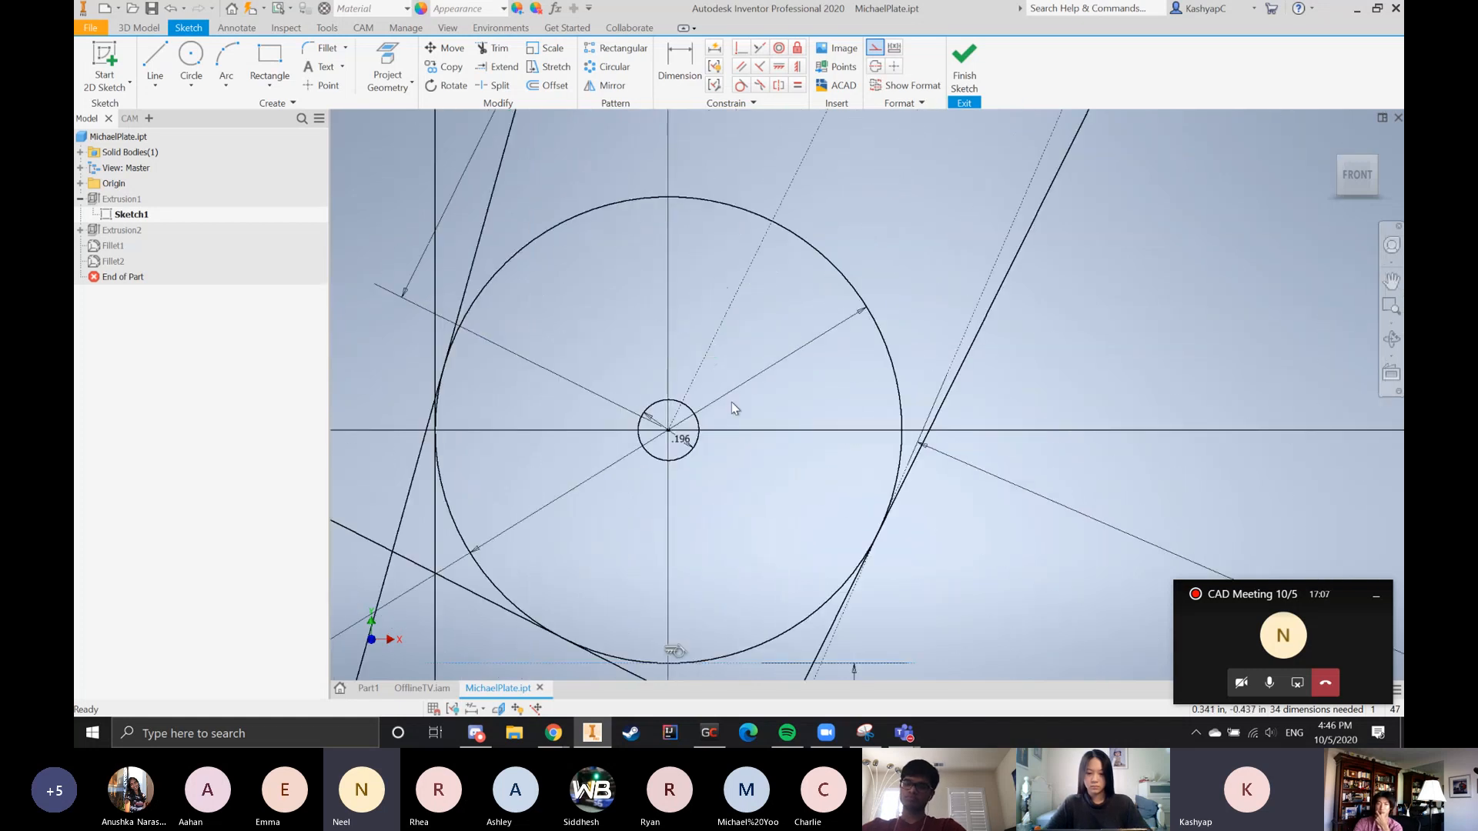
# Examine the dashed centre-to-centre line running from the lower-left roller circle up to the small hole below the motor circle
pyautogui.scroll(-7, 730, 397)
pyautogui.scroll(-4, 742, 514)
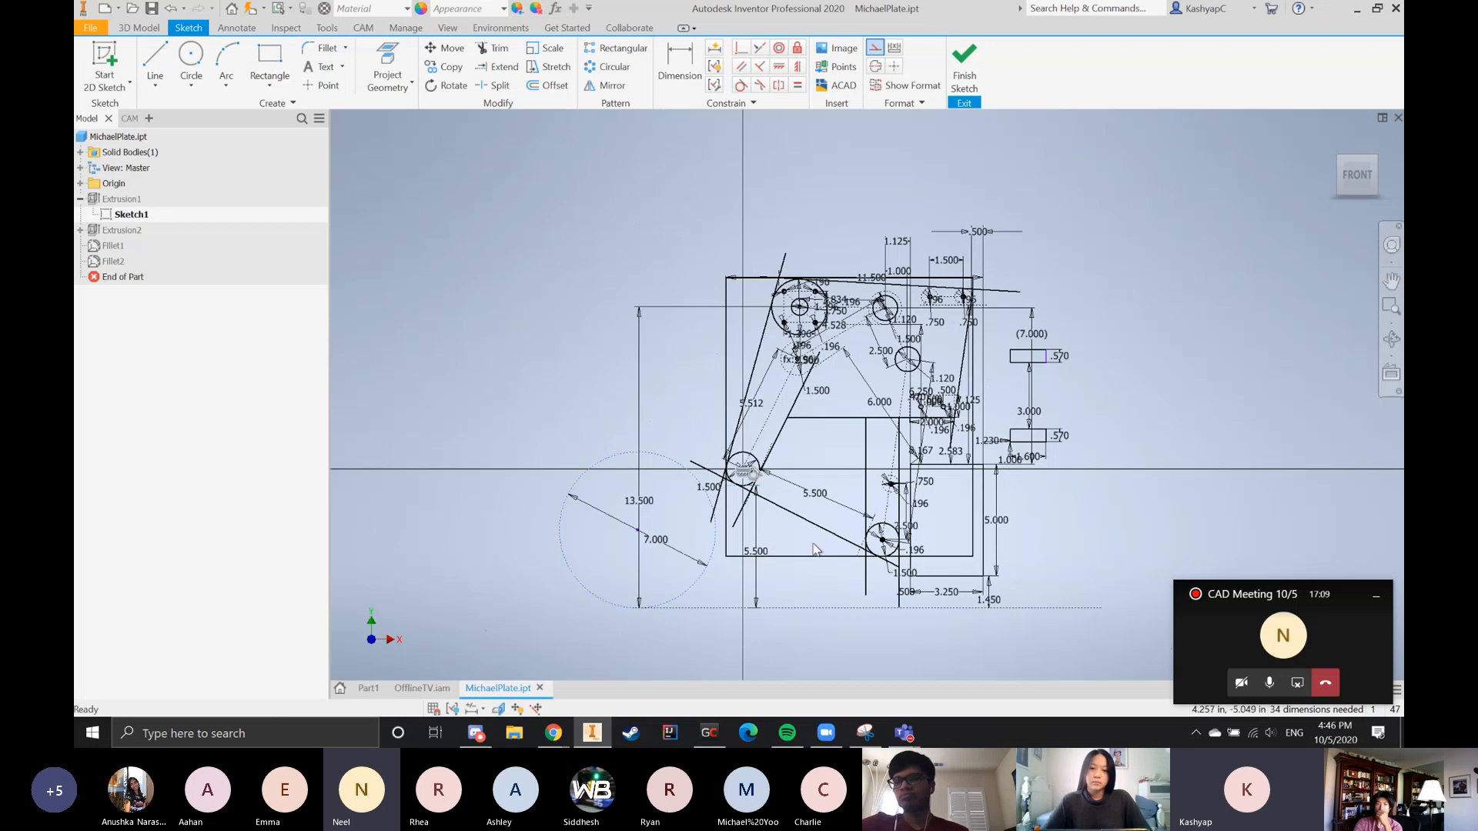
pyautogui.scroll(3, 808, 422)
pyautogui.scroll(4, 734, 317)
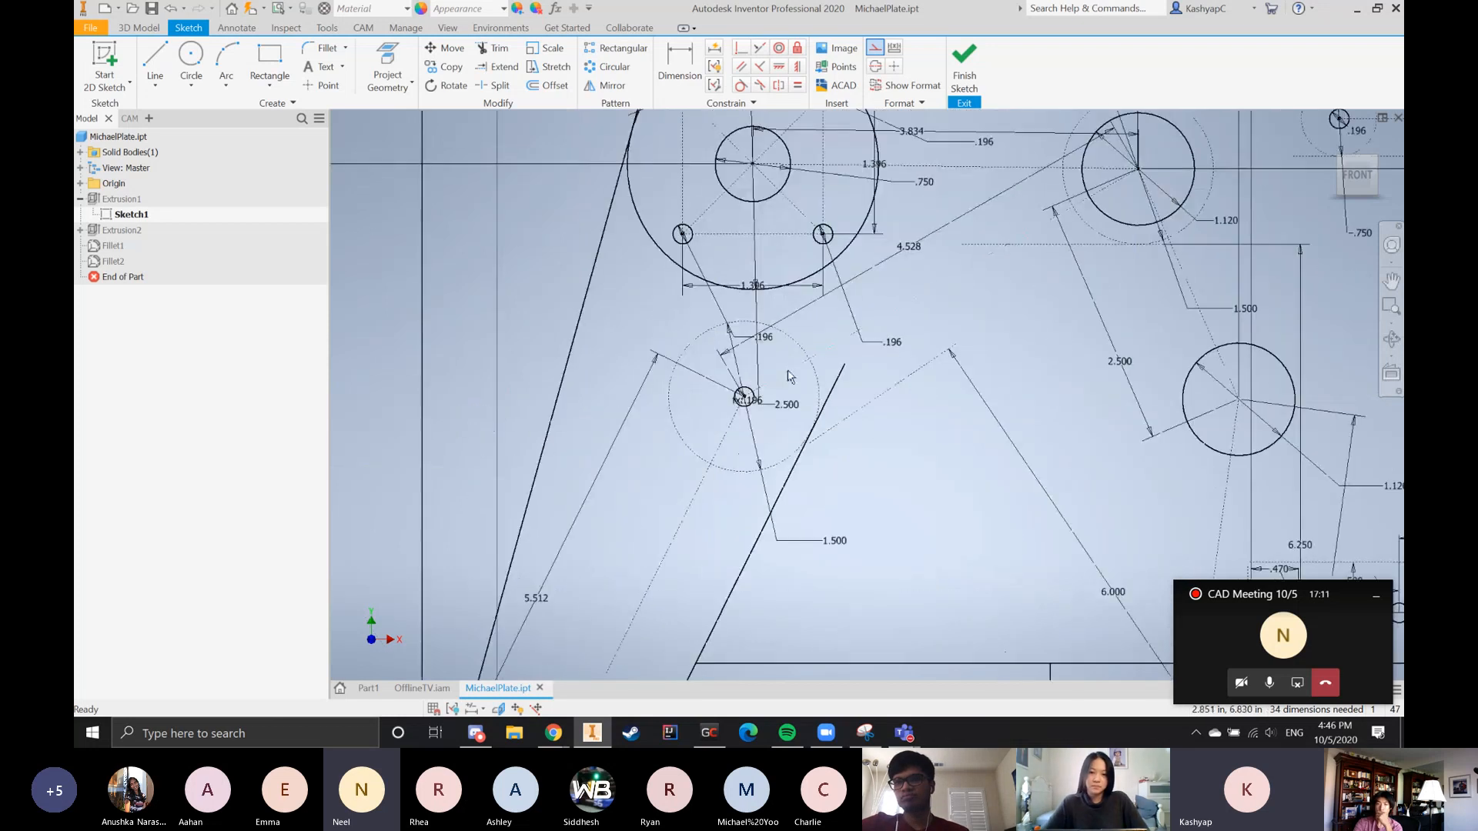
pyautogui.scroll(-6, 734, 317)
pyautogui.scroll(3, 782, 353)
pyautogui.scroll(-2, 808, 331)
pyautogui.scroll(4, 846, 314)
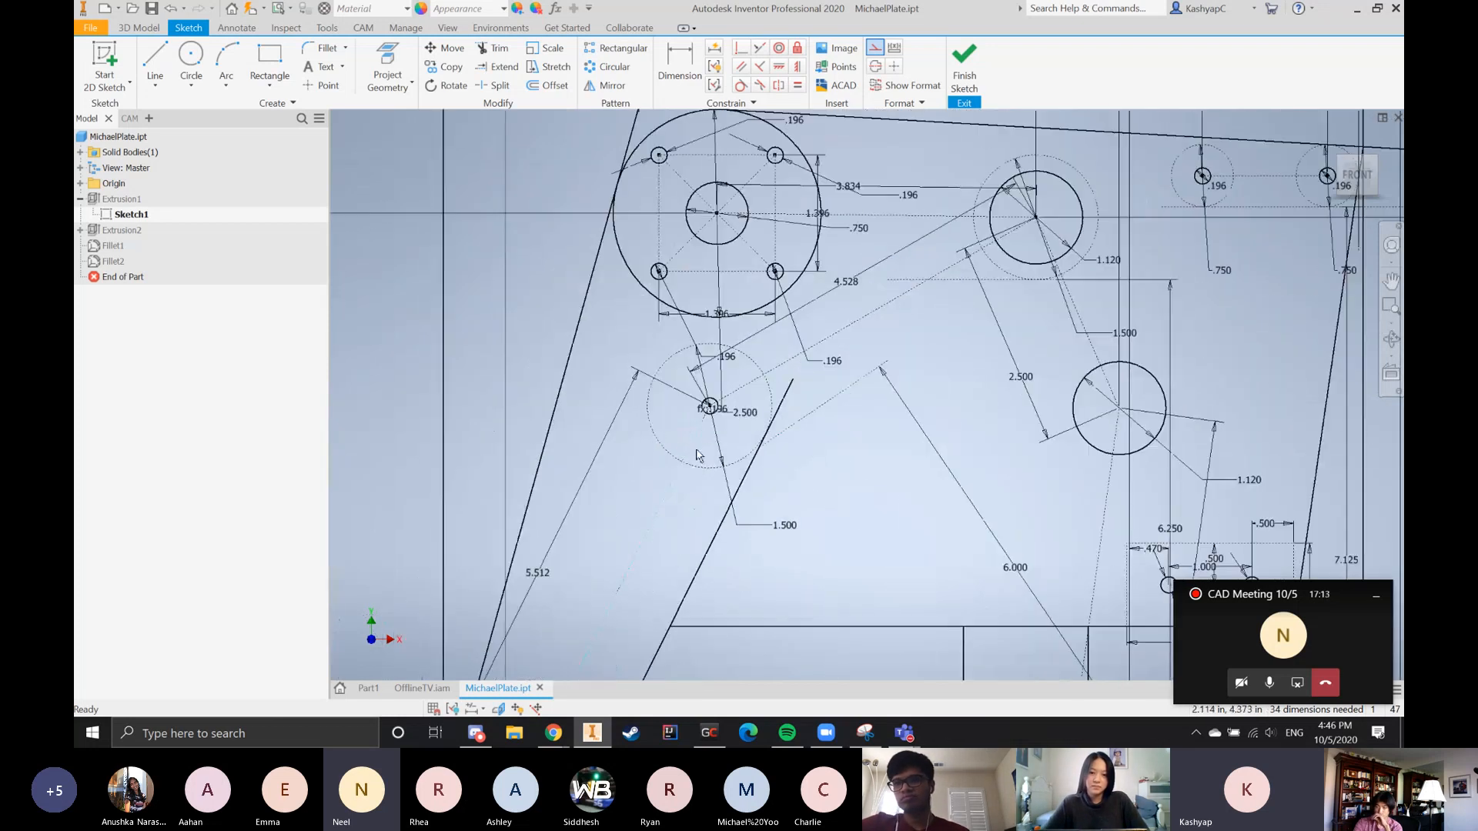
pyautogui.scroll(3, 847, 314)
pyautogui.scroll(-5, 815, 367)
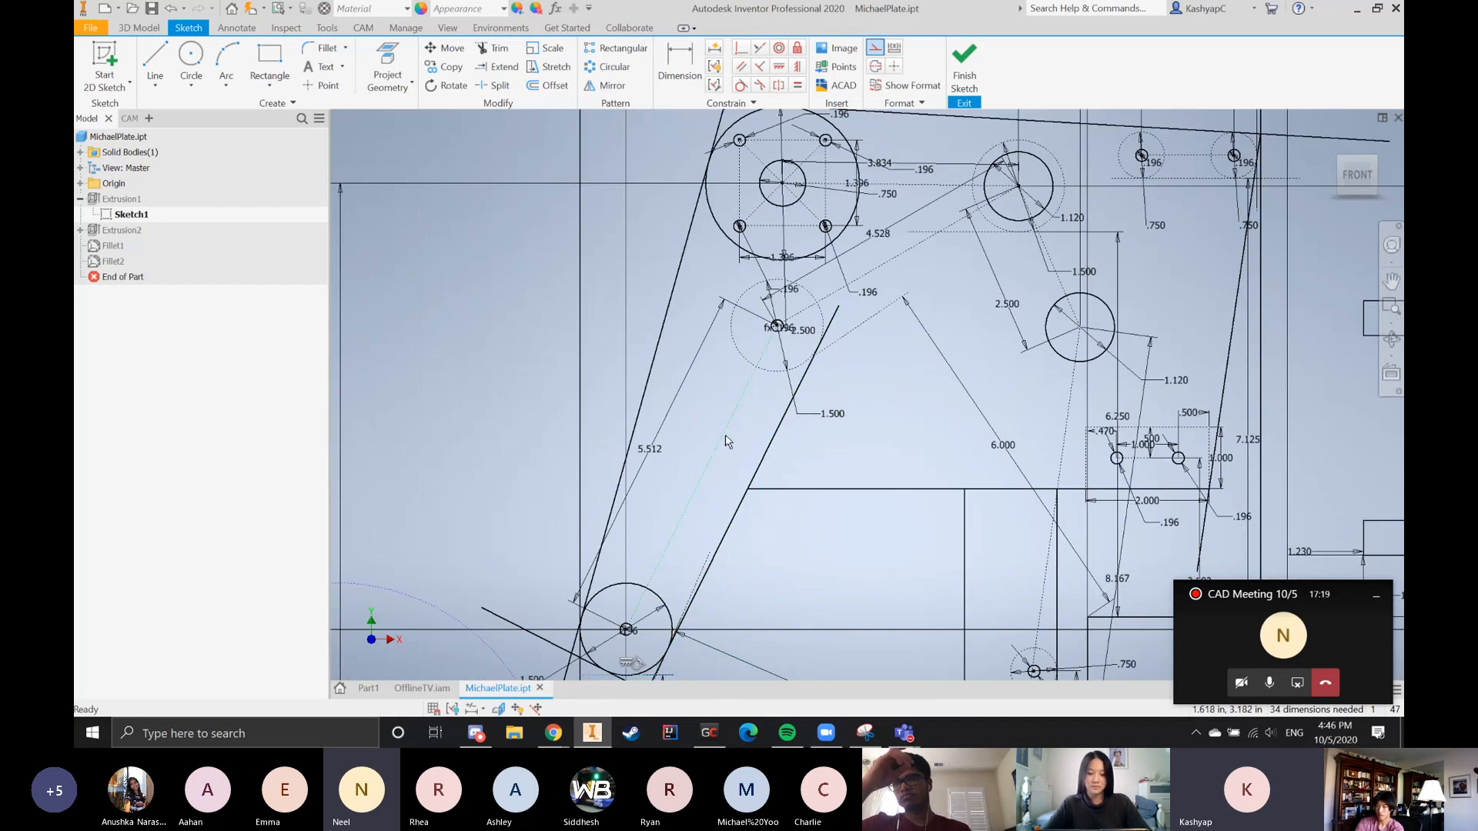
# Examine the 5.500 spacing between the two lower roller circles and the geometry rising from the lower-right roller
pyautogui.scroll(-2, 1005, 453)
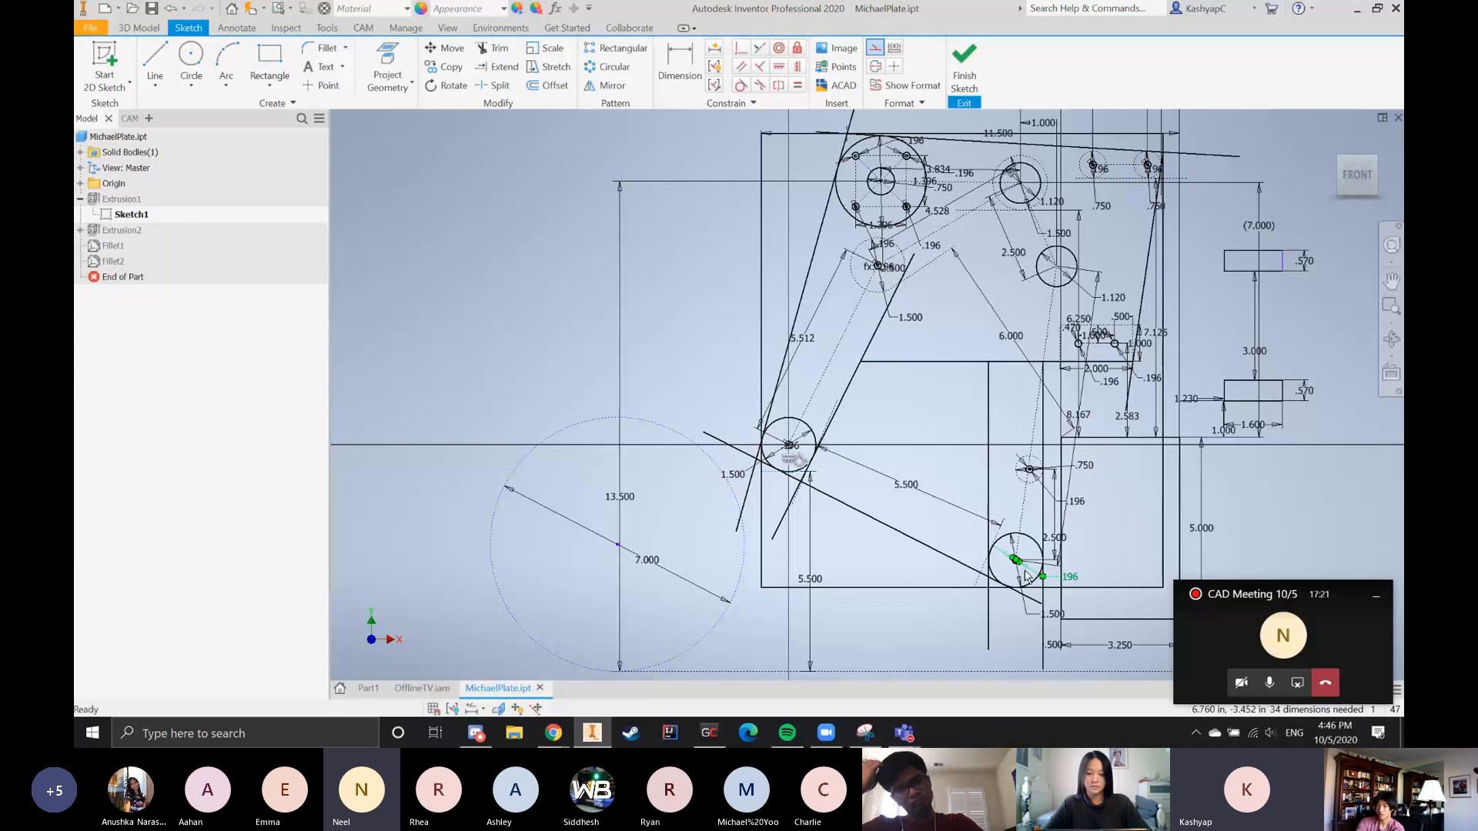
pyautogui.scroll(3, 986, 541)
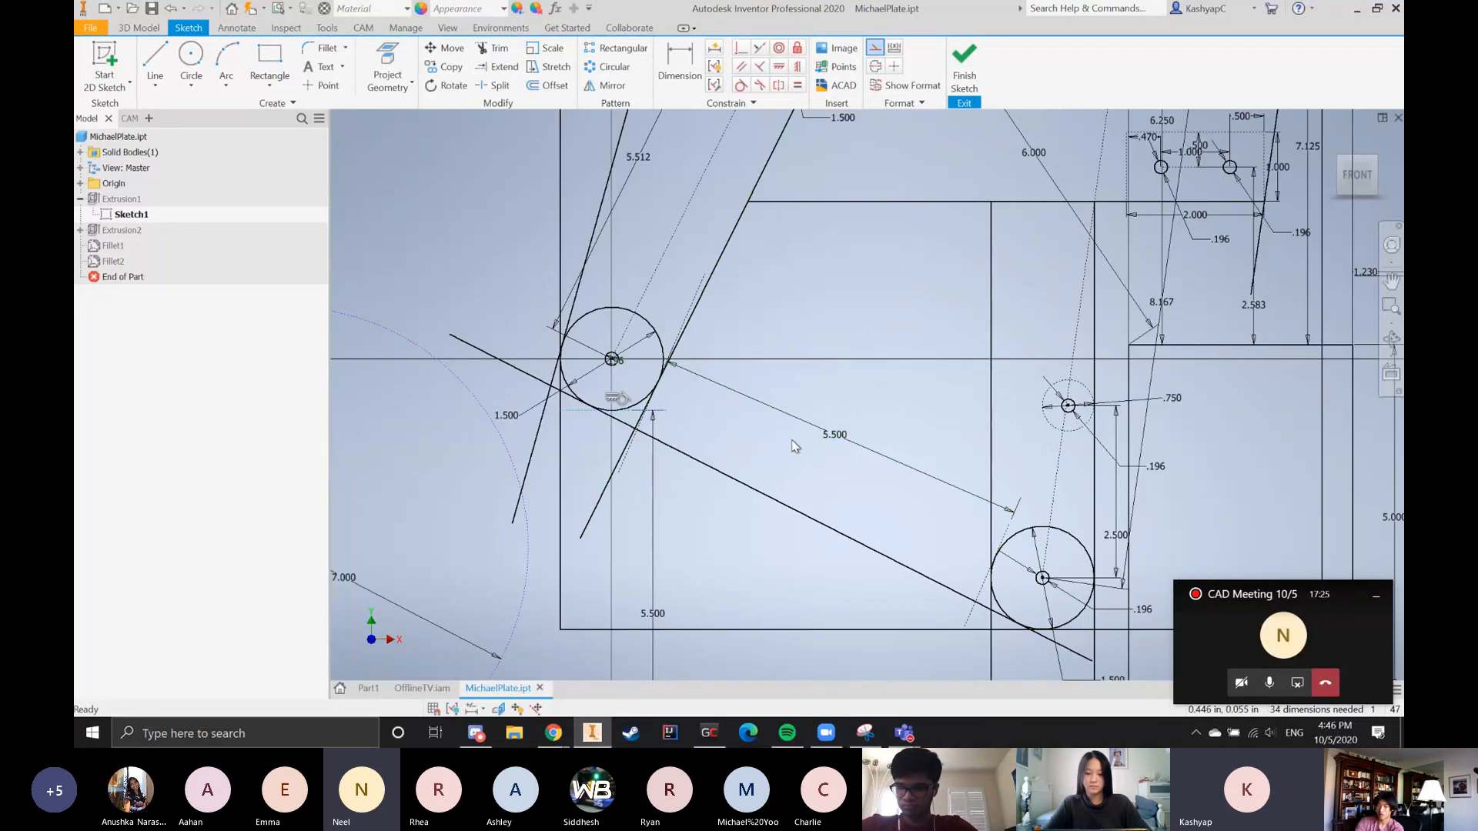
pyautogui.scroll(-2, 849, 503)
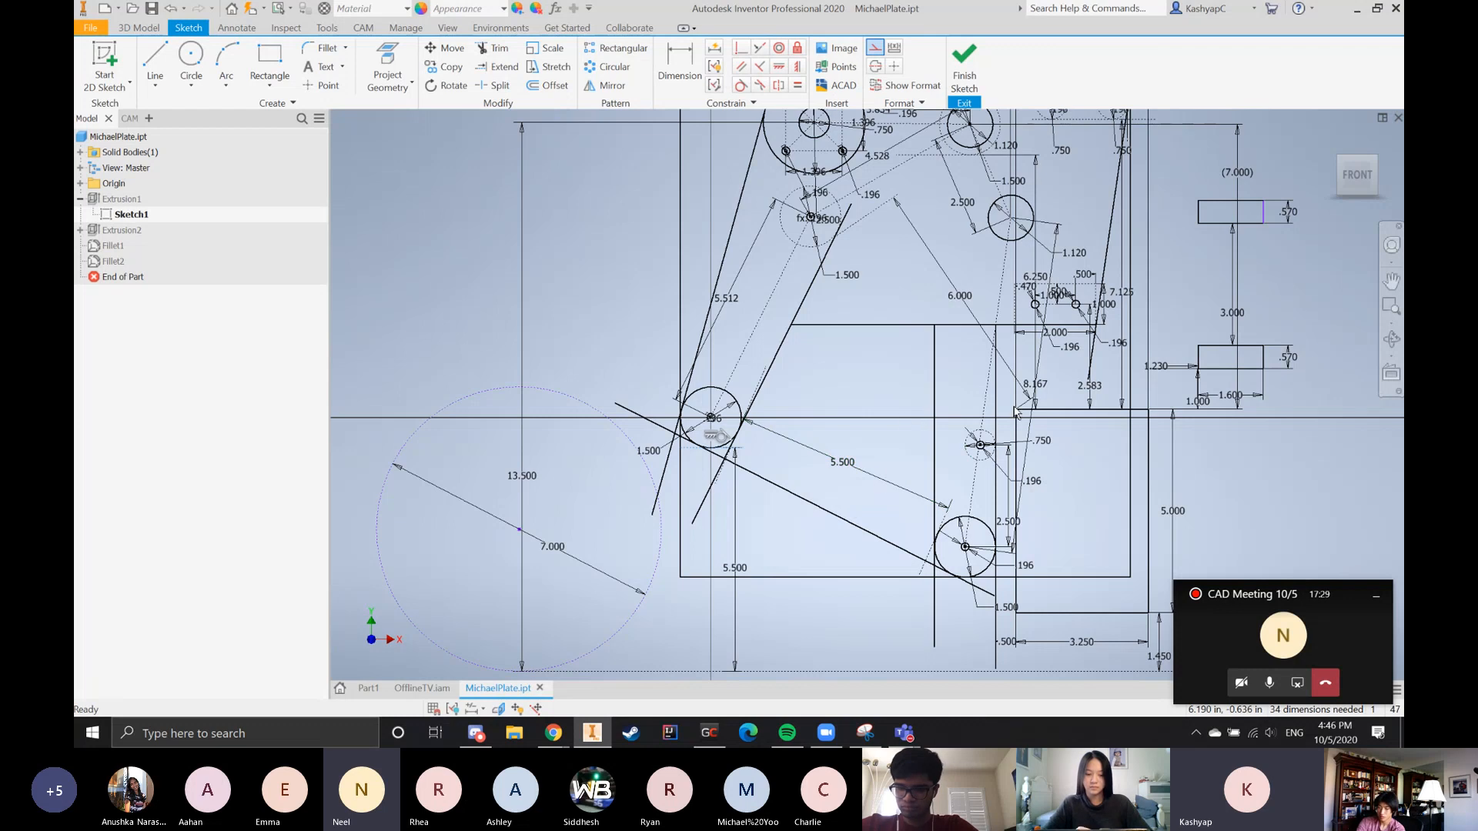
pyautogui.scroll(3, 976, 312)
pyautogui.scroll(-2, 939, 306)
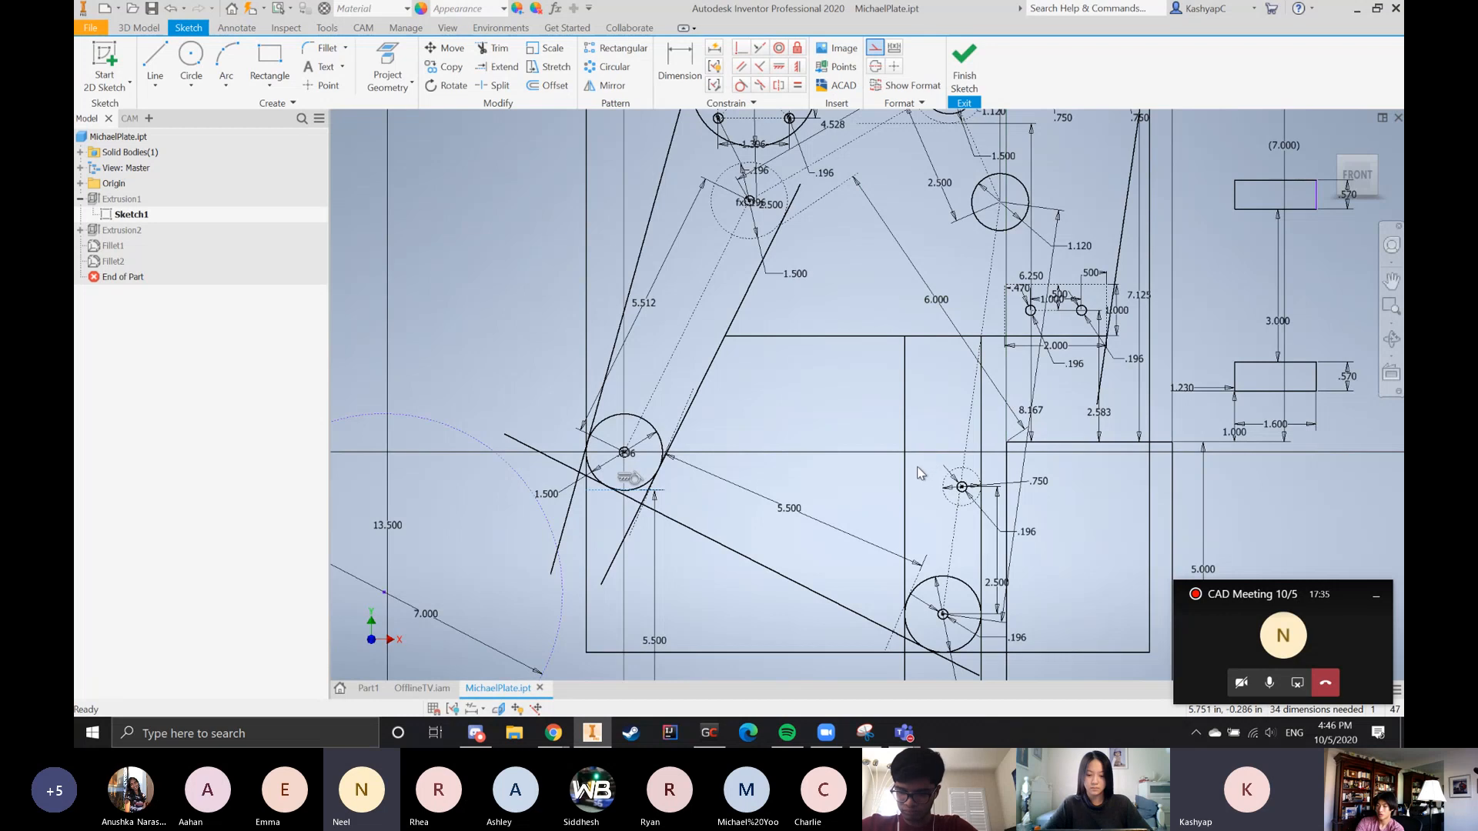
pyautogui.scroll(-3, 939, 477)
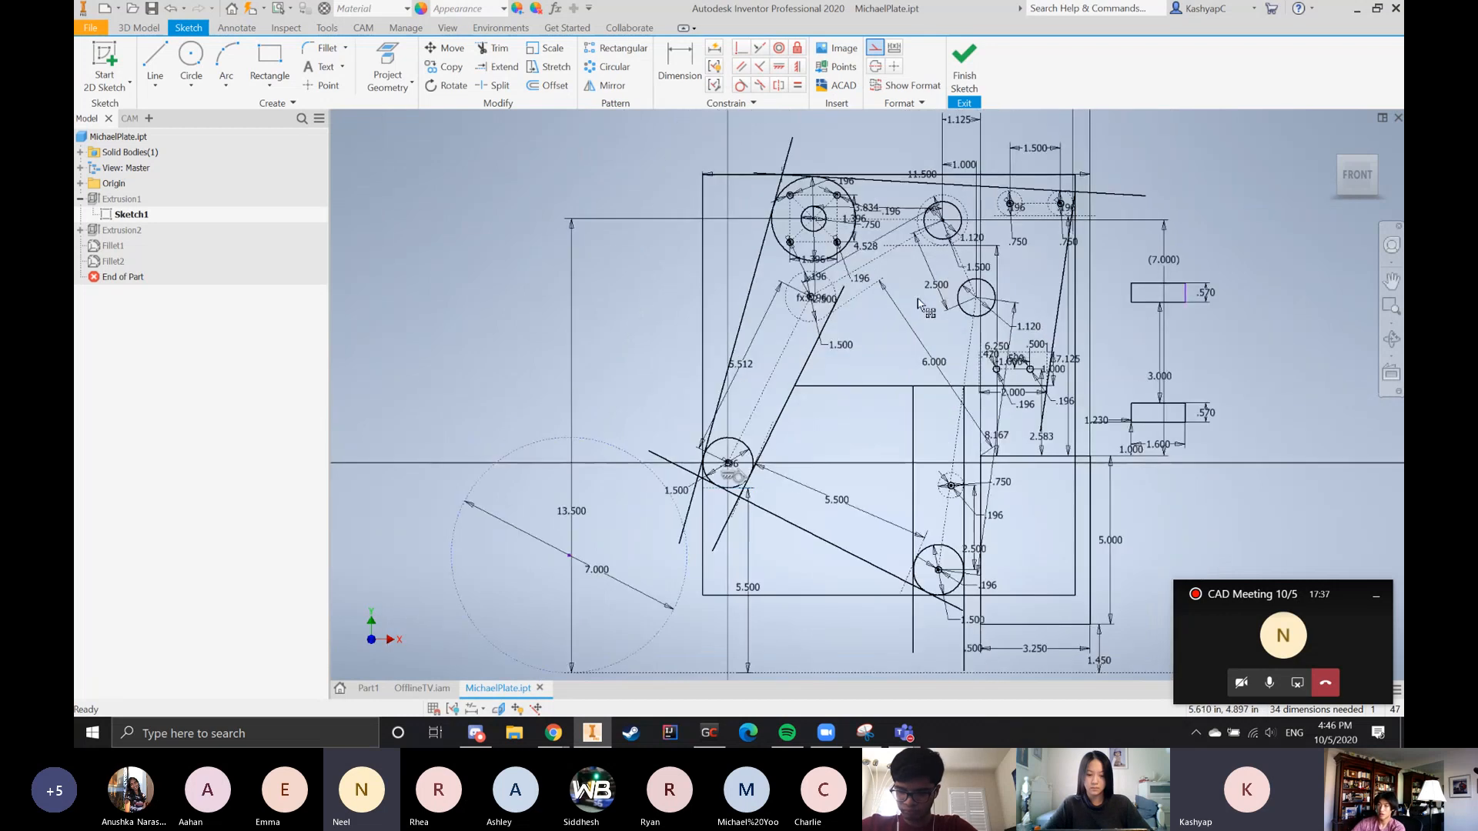
pyautogui.scroll(2, 1002, 271)
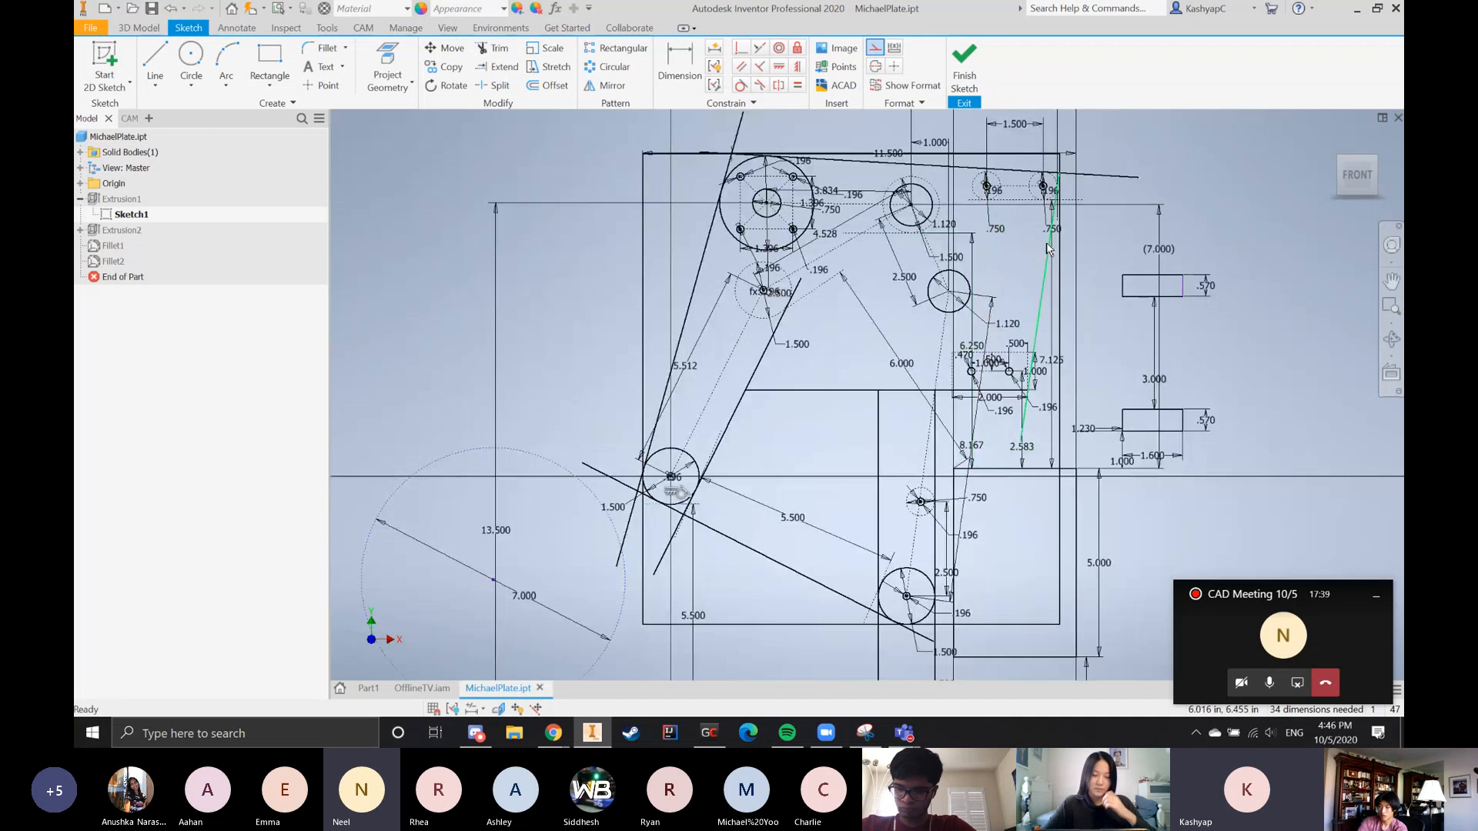
# Shift the 6.250 vertical dimension slightly sideways, clear of the small mounting hole's centre
pyautogui.scroll(3, 965, 239)
pyautogui.moveTo(987, 446); pyautogui.dragTo(971, 440)
pyautogui.scroll(-3, 892, 456)
pyautogui.scroll(3, 832, 309)
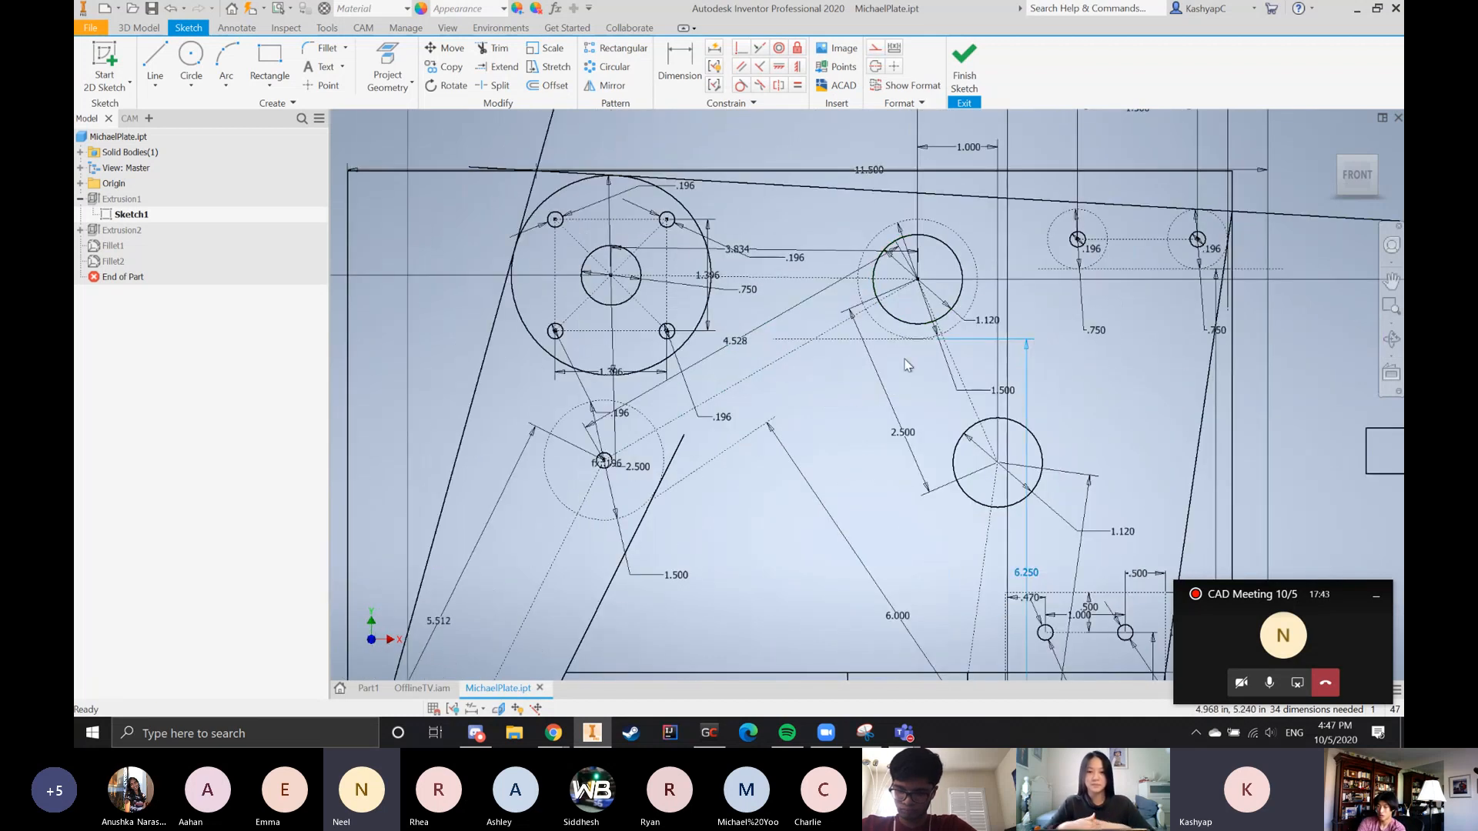
pyautogui.scroll(-4, 907, 365)
pyautogui.scroll(2, 848, 425)
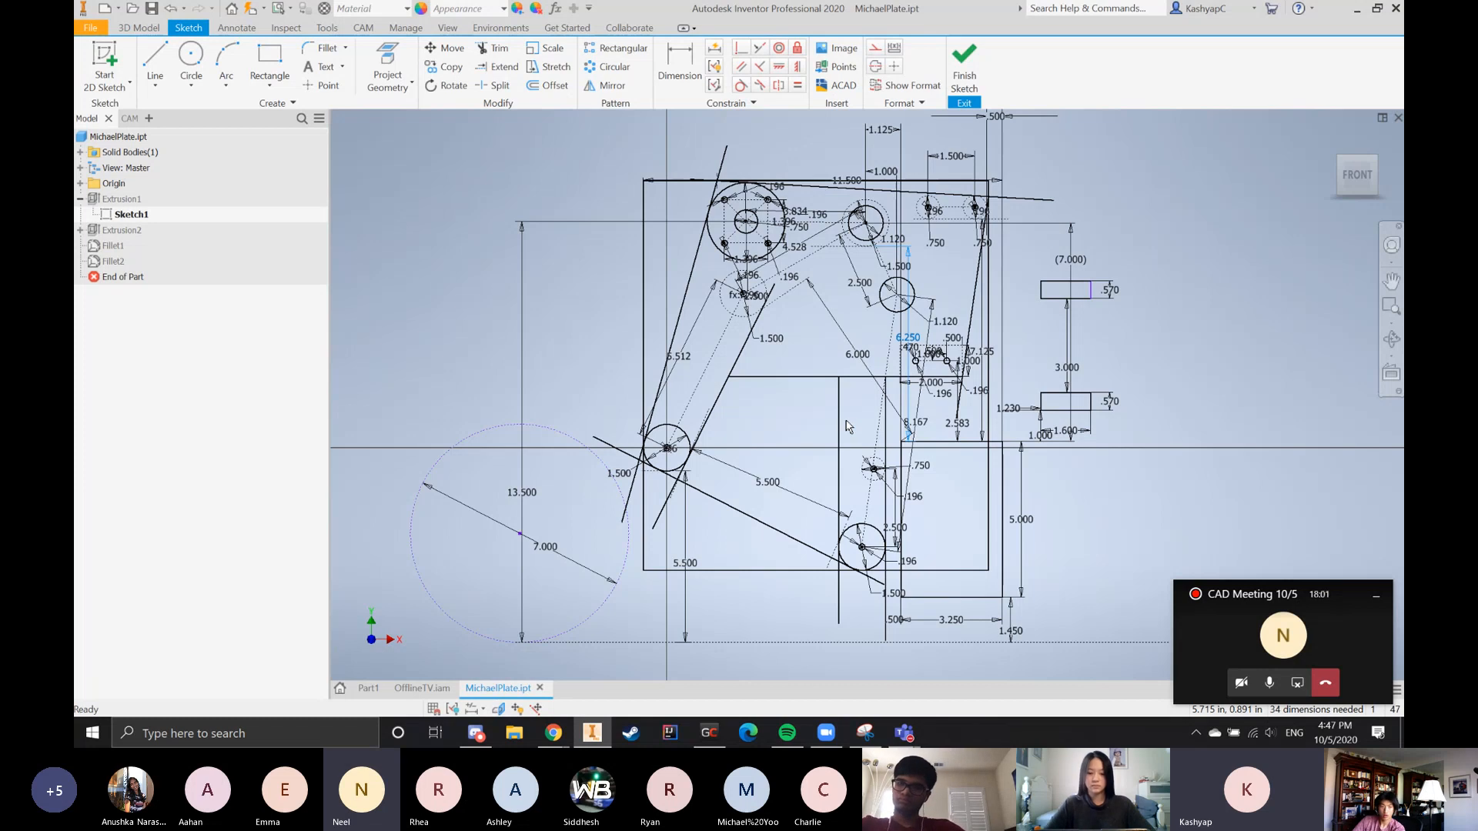
# Examine the 5.512 and 4.528 centre-to-centre dimensions that meet at the small hole below the motor circle
pyautogui.scroll(3, 723, 369)
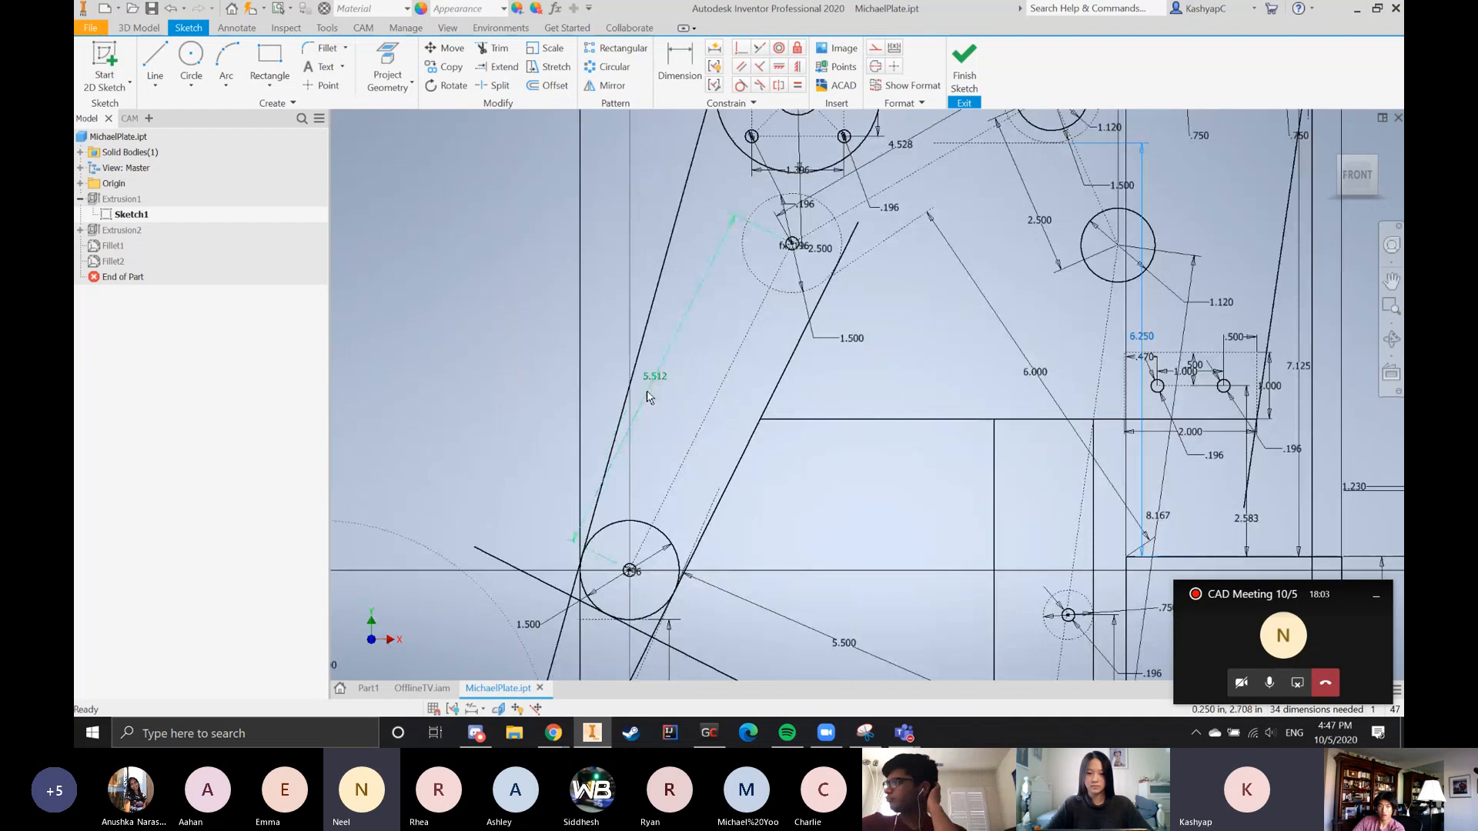
pyautogui.scroll(-2, 773, 448)
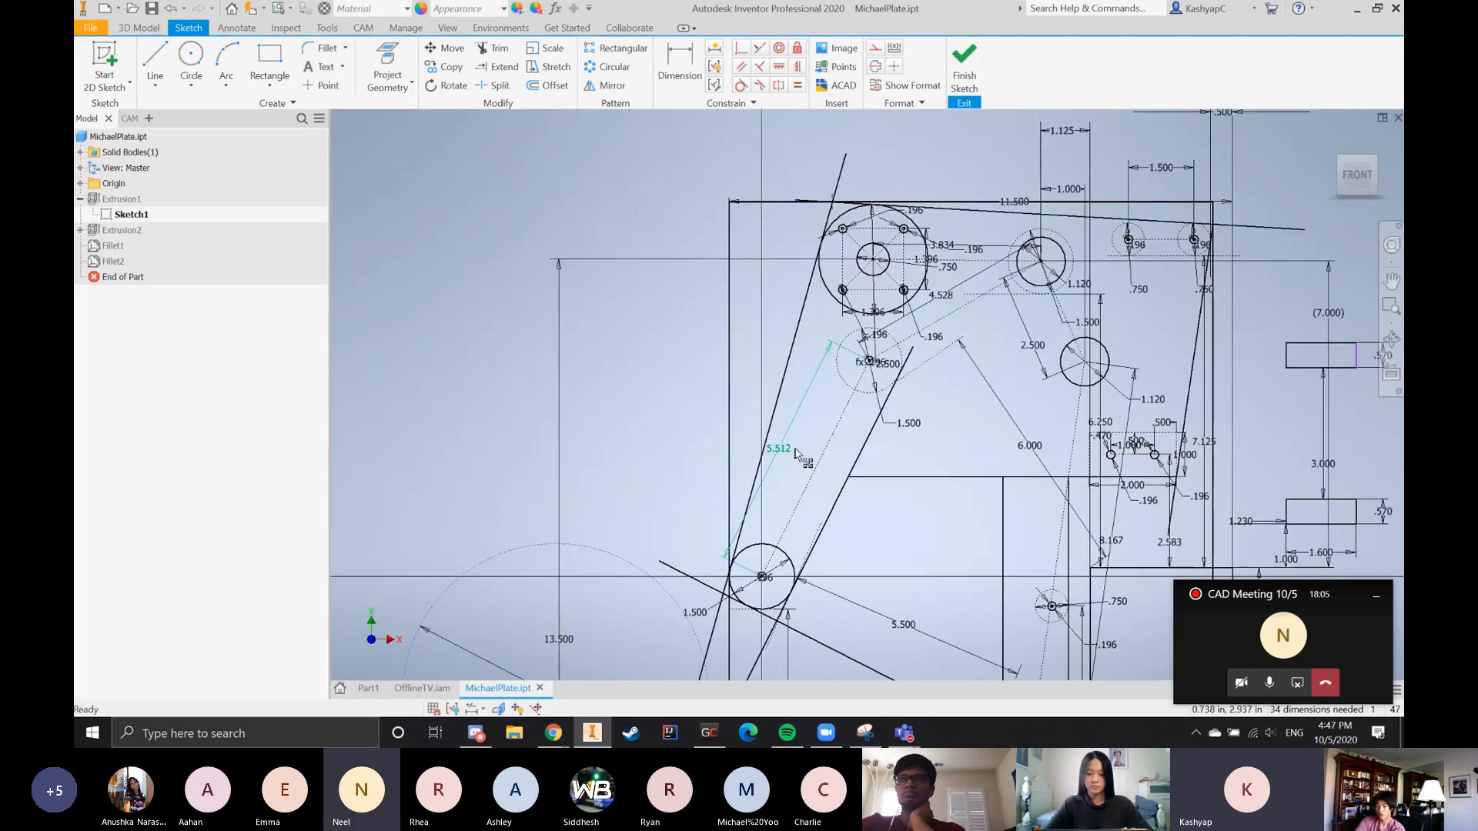
pyautogui.scroll(3, 785, 451)
pyautogui.scroll(-3, 772, 460)
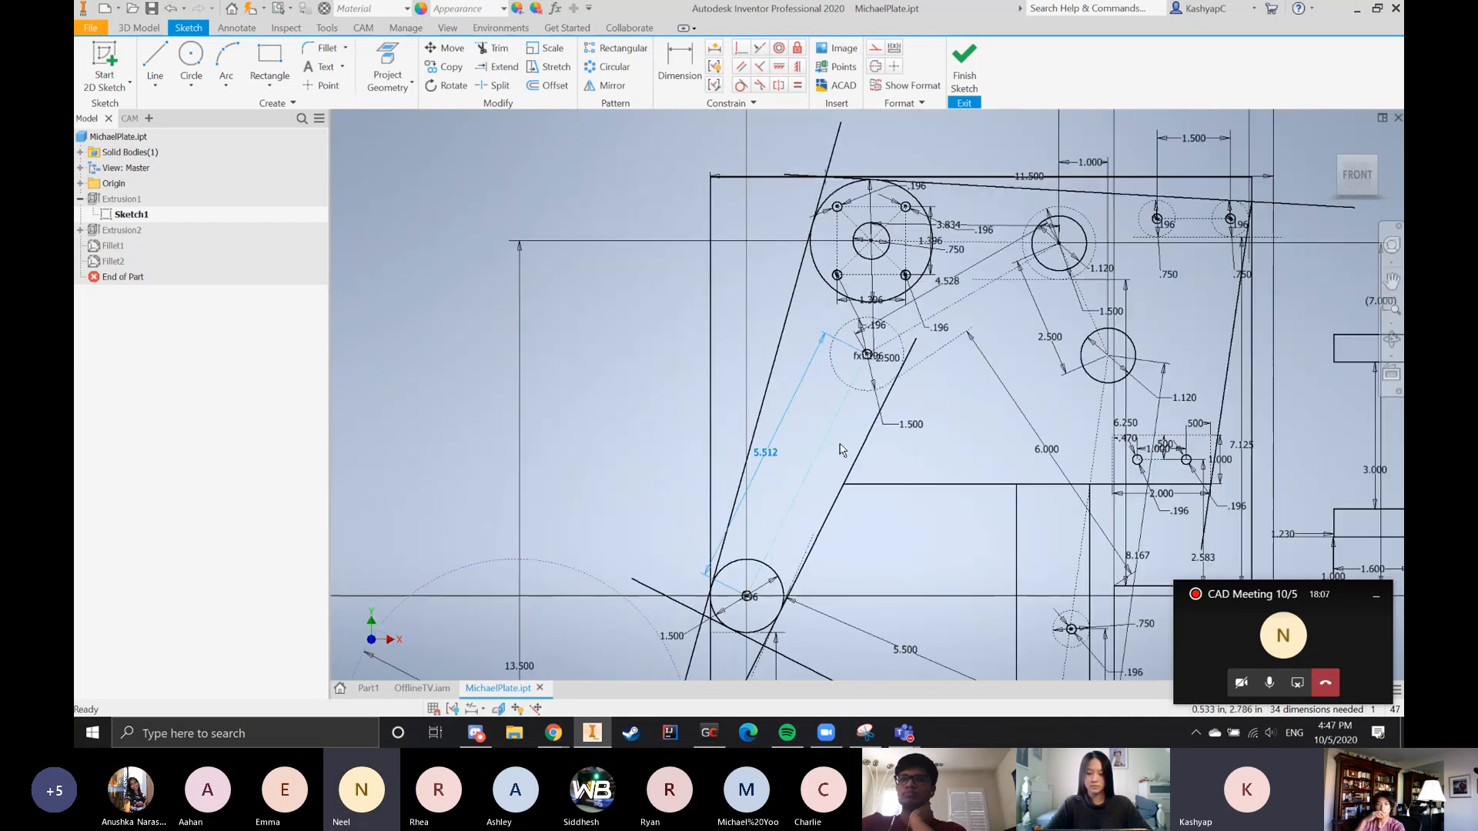
pyautogui.scroll(3, 999, 288)
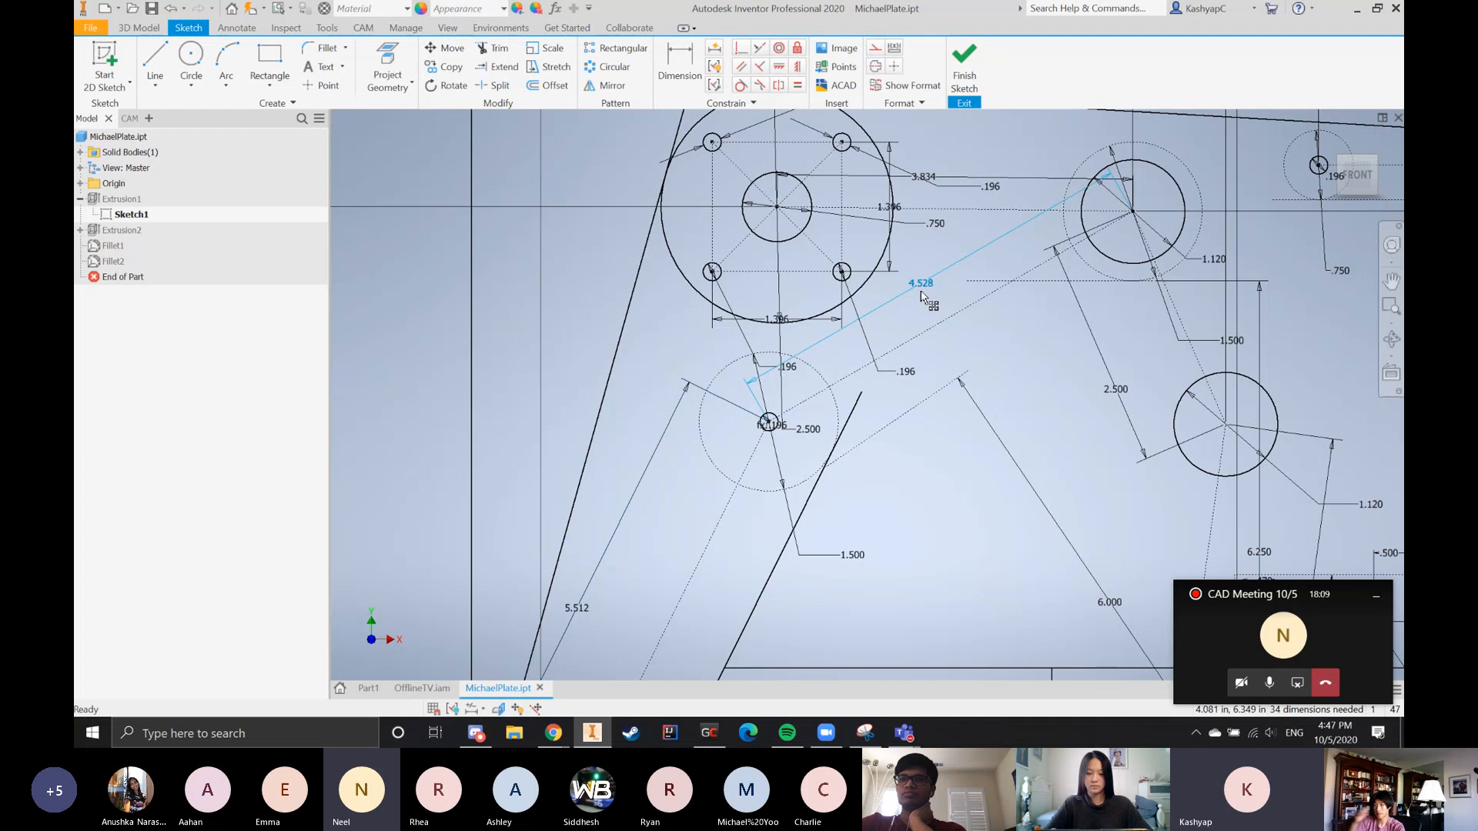
pyautogui.scroll(-5, 1008, 370)
pyautogui.scroll(3, 1012, 375)
pyautogui.scroll(-3, 1013, 375)
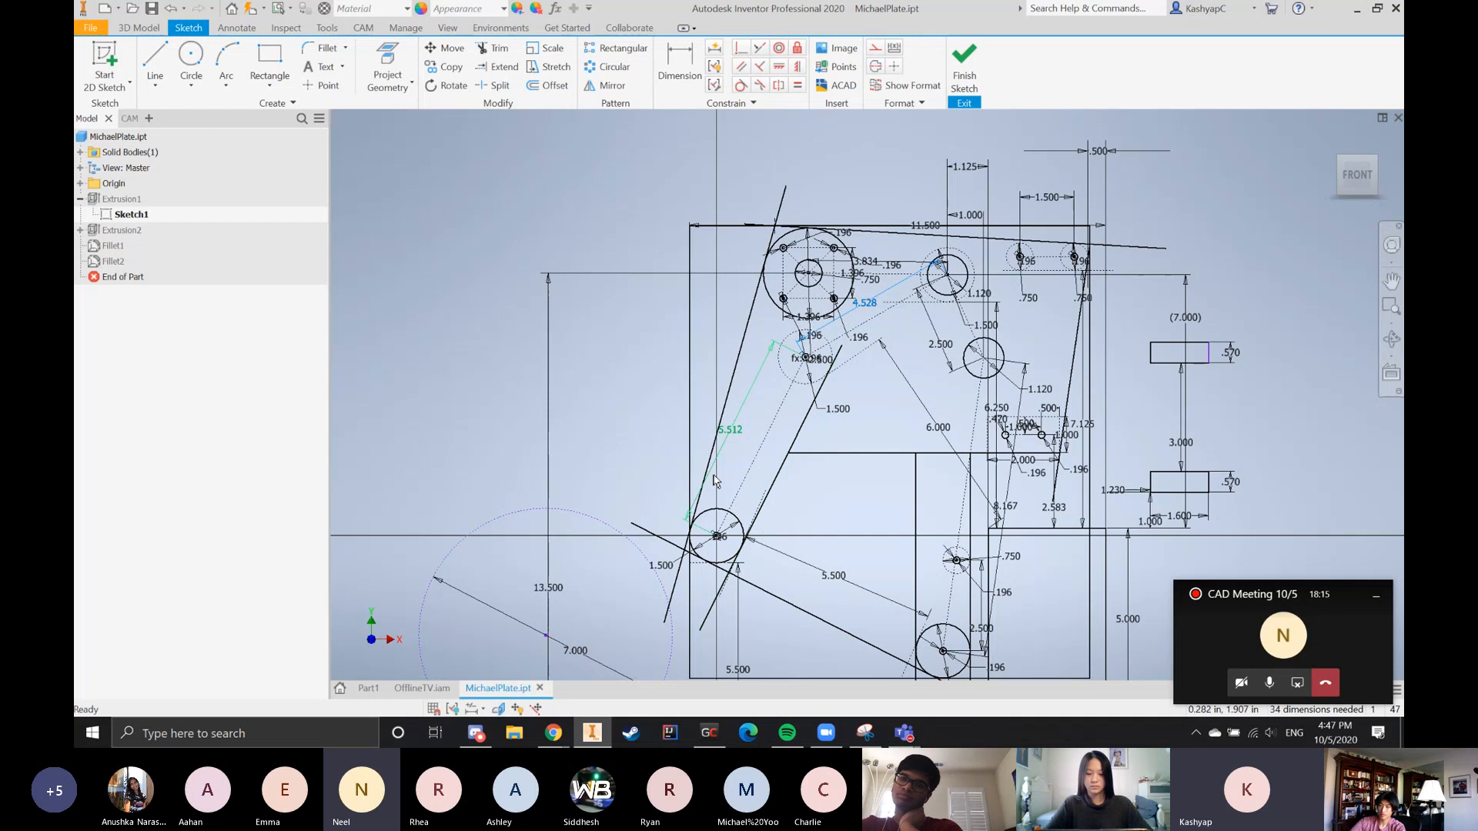
# Compare the 5.500 lower roller spacing with the dashed links leading up to the 1.120 circles
pyautogui.scroll(-5, 887, 473)
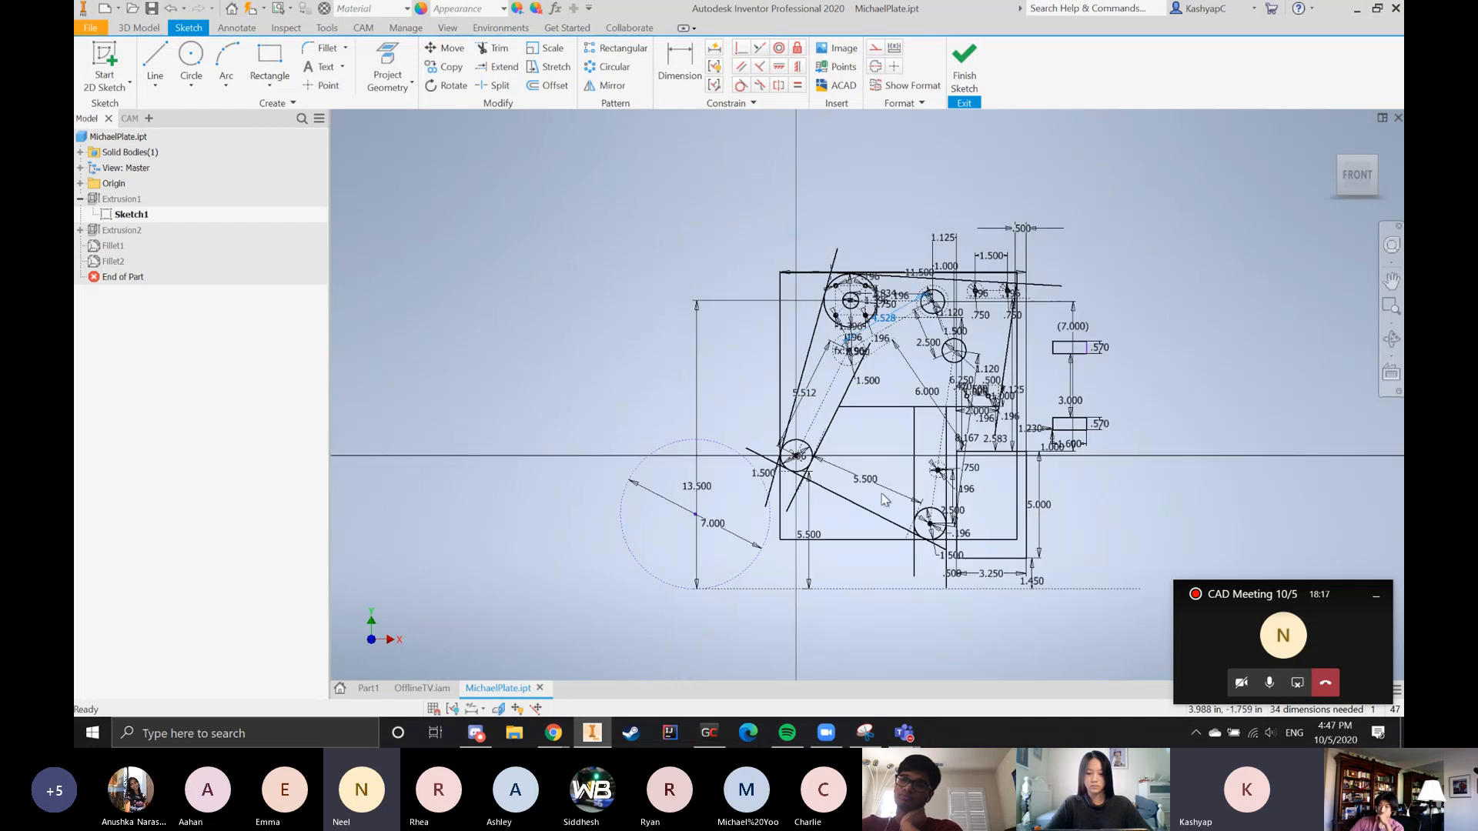
pyautogui.scroll(6, 886, 500)
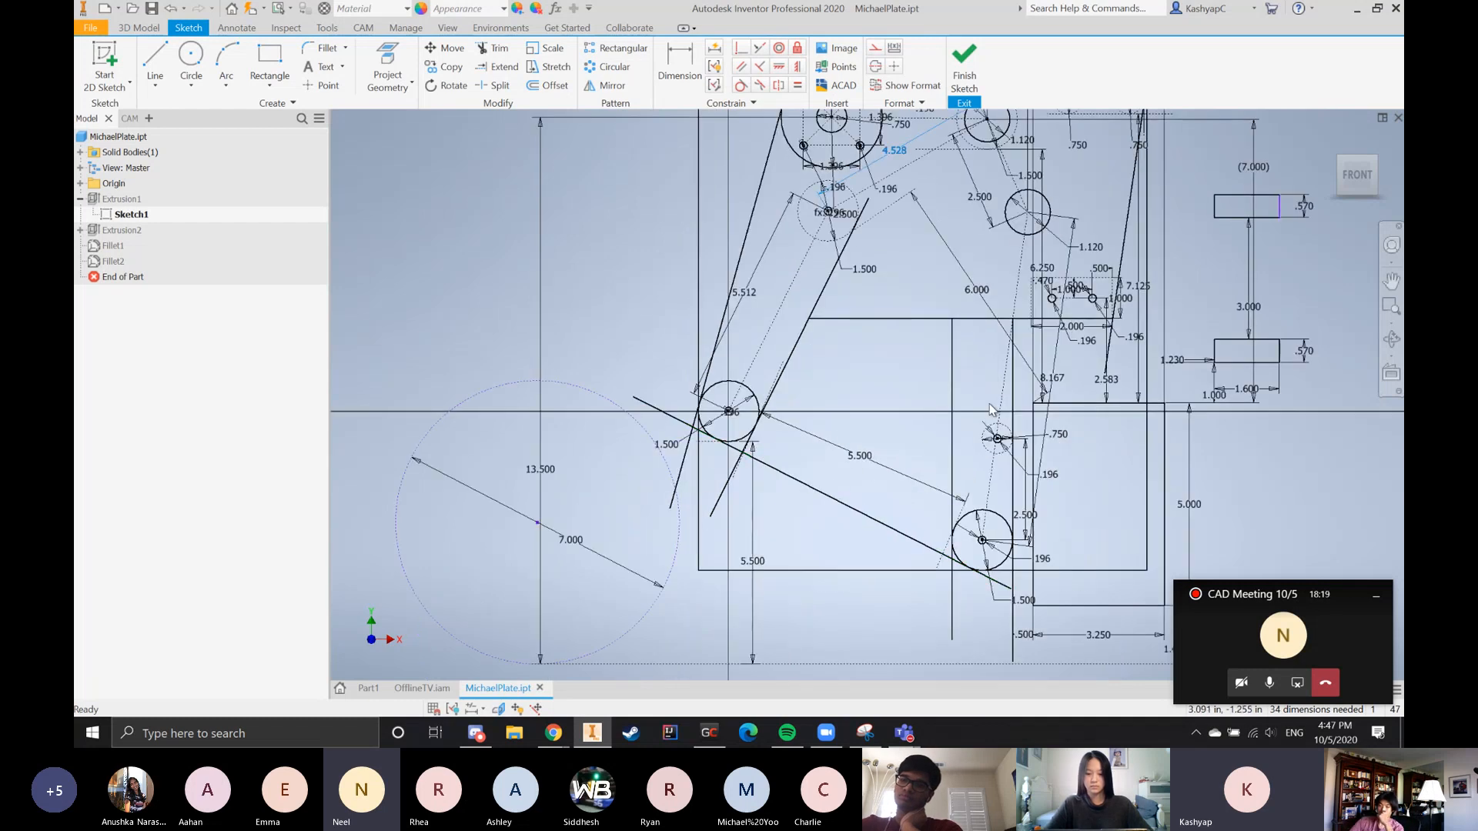
pyautogui.scroll(-3, 991, 408)
pyautogui.scroll(4, 995, 331)
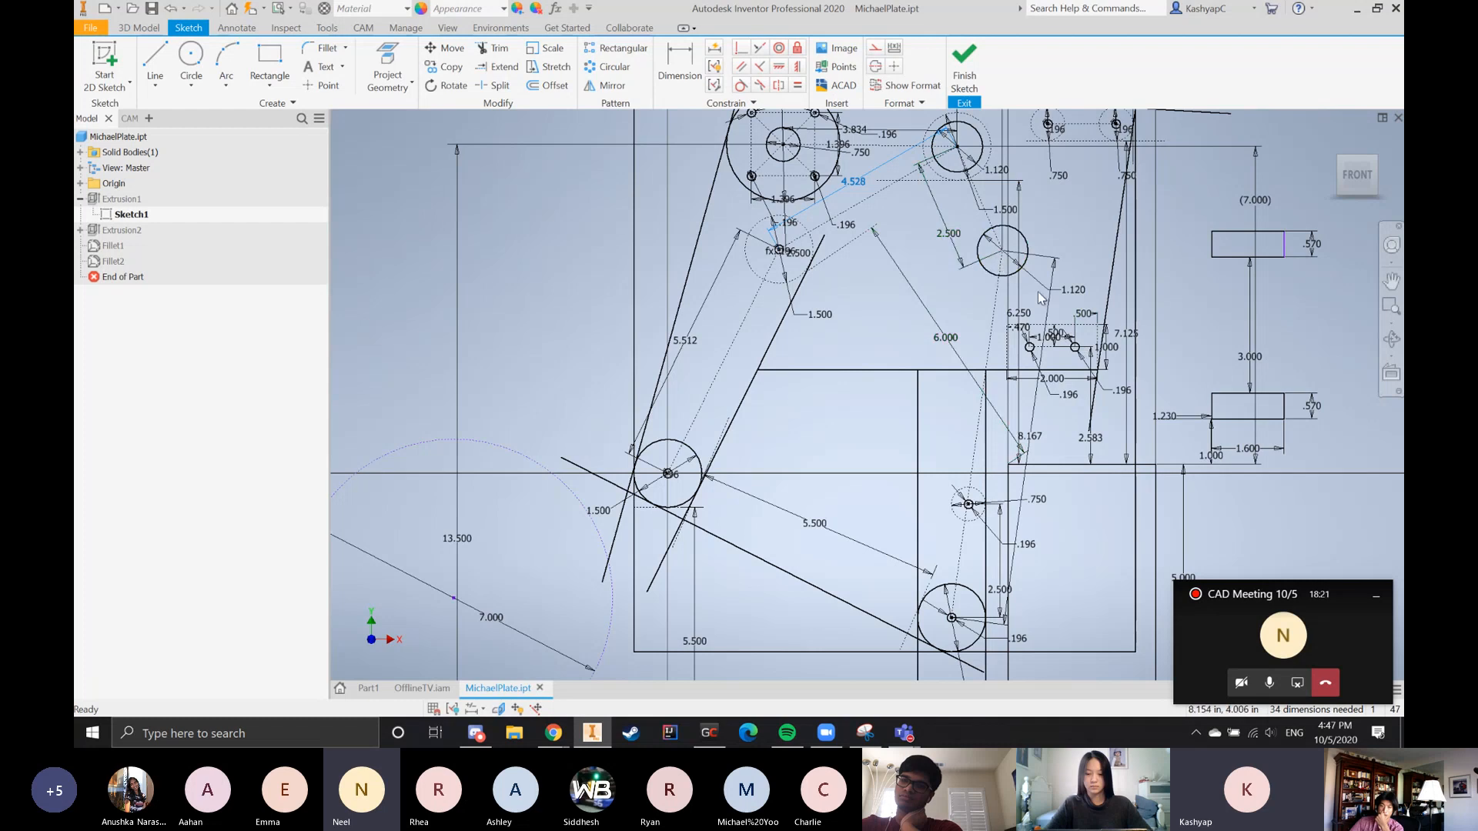
pyautogui.scroll(-3, 878, 488)
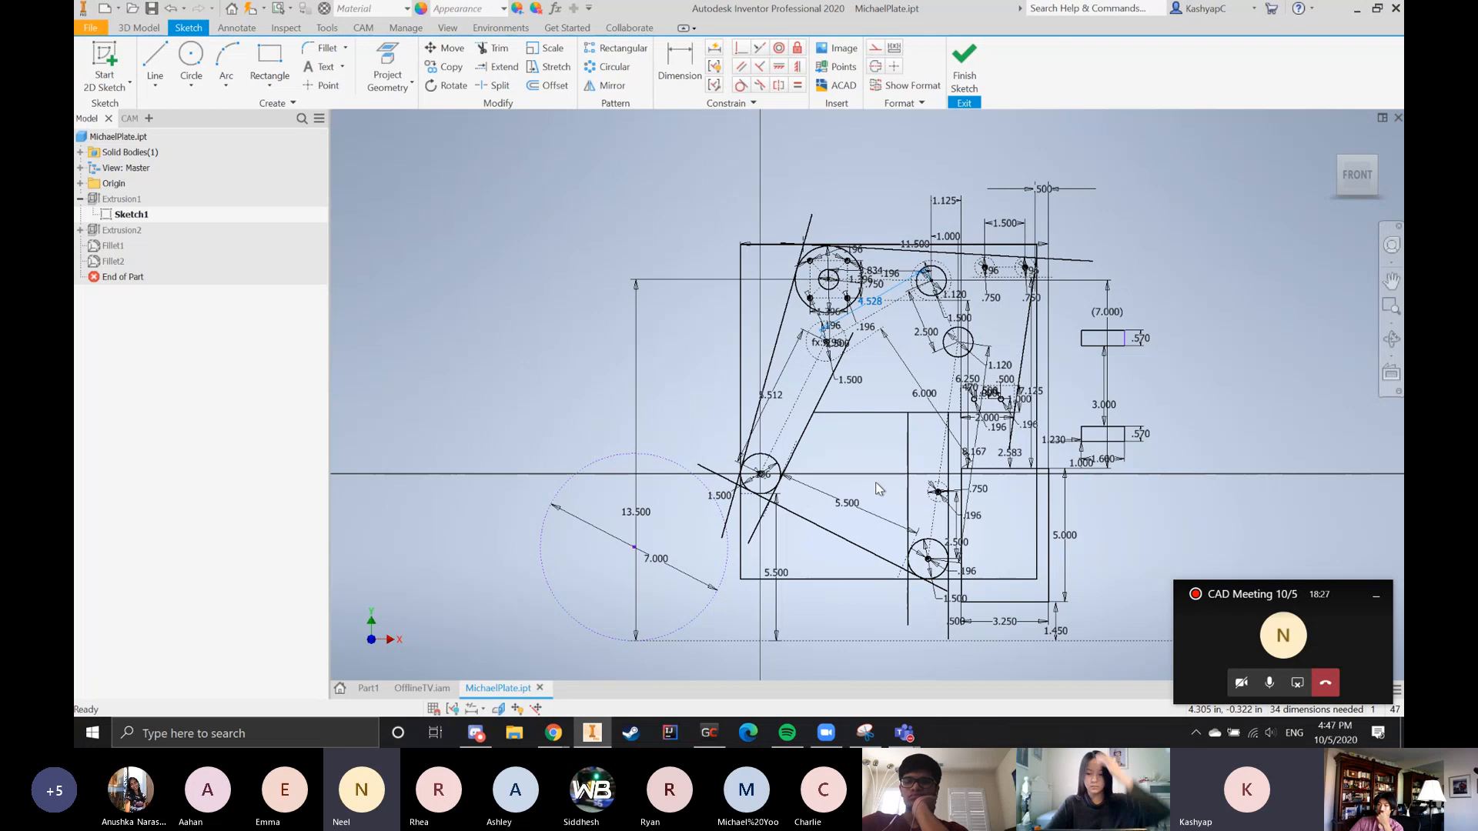
# Review how the 5.512 and 4.528 centre distances fit into the overall roller layout of the plate
pyautogui.scroll(2, 912, 425)
pyautogui.scroll(-1, 600, 445)
pyautogui.scroll(2, 816, 420)
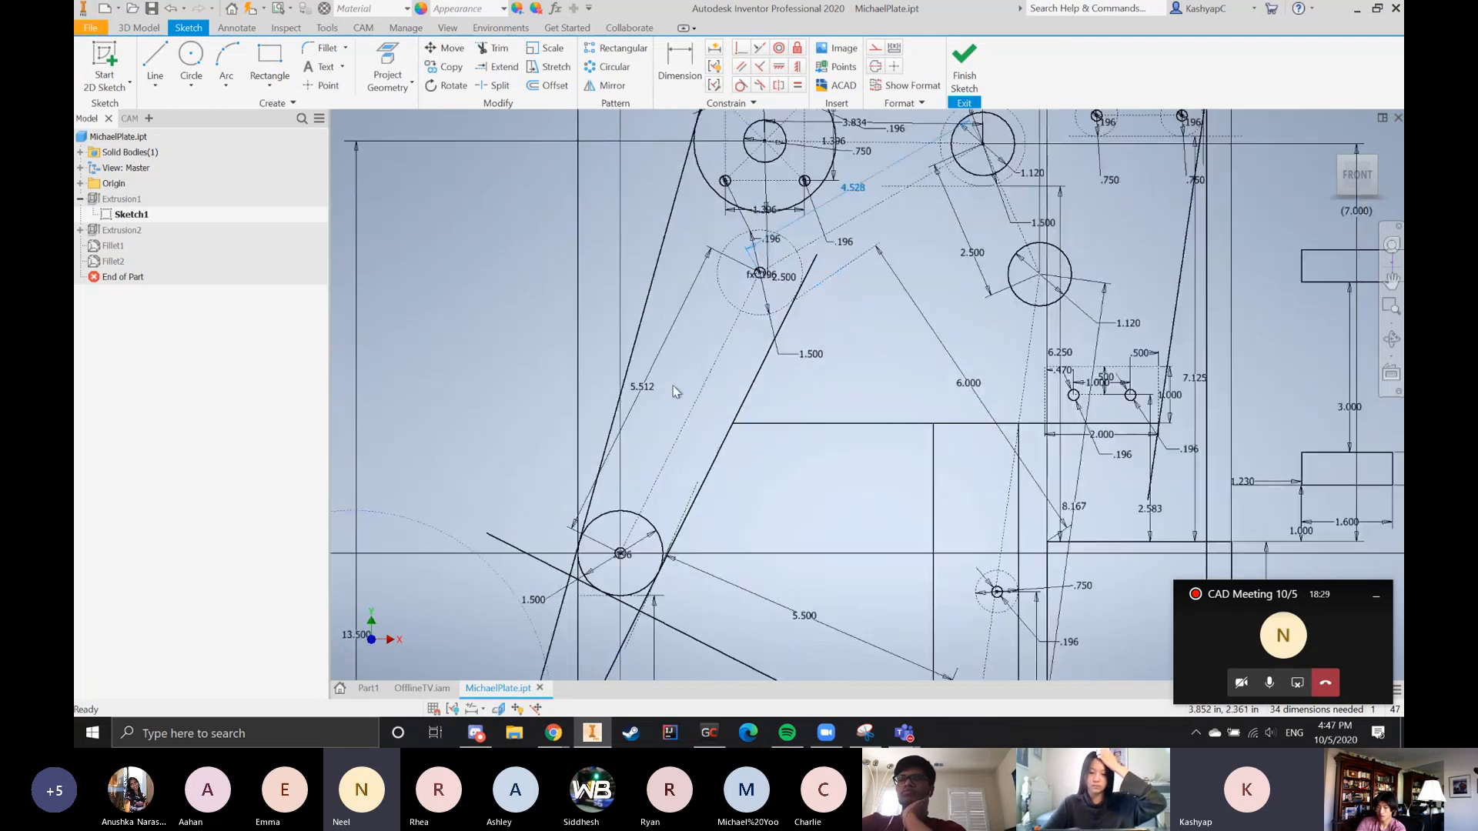
pyautogui.scroll(-2, 762, 331)
pyautogui.scroll(2, 758, 293)
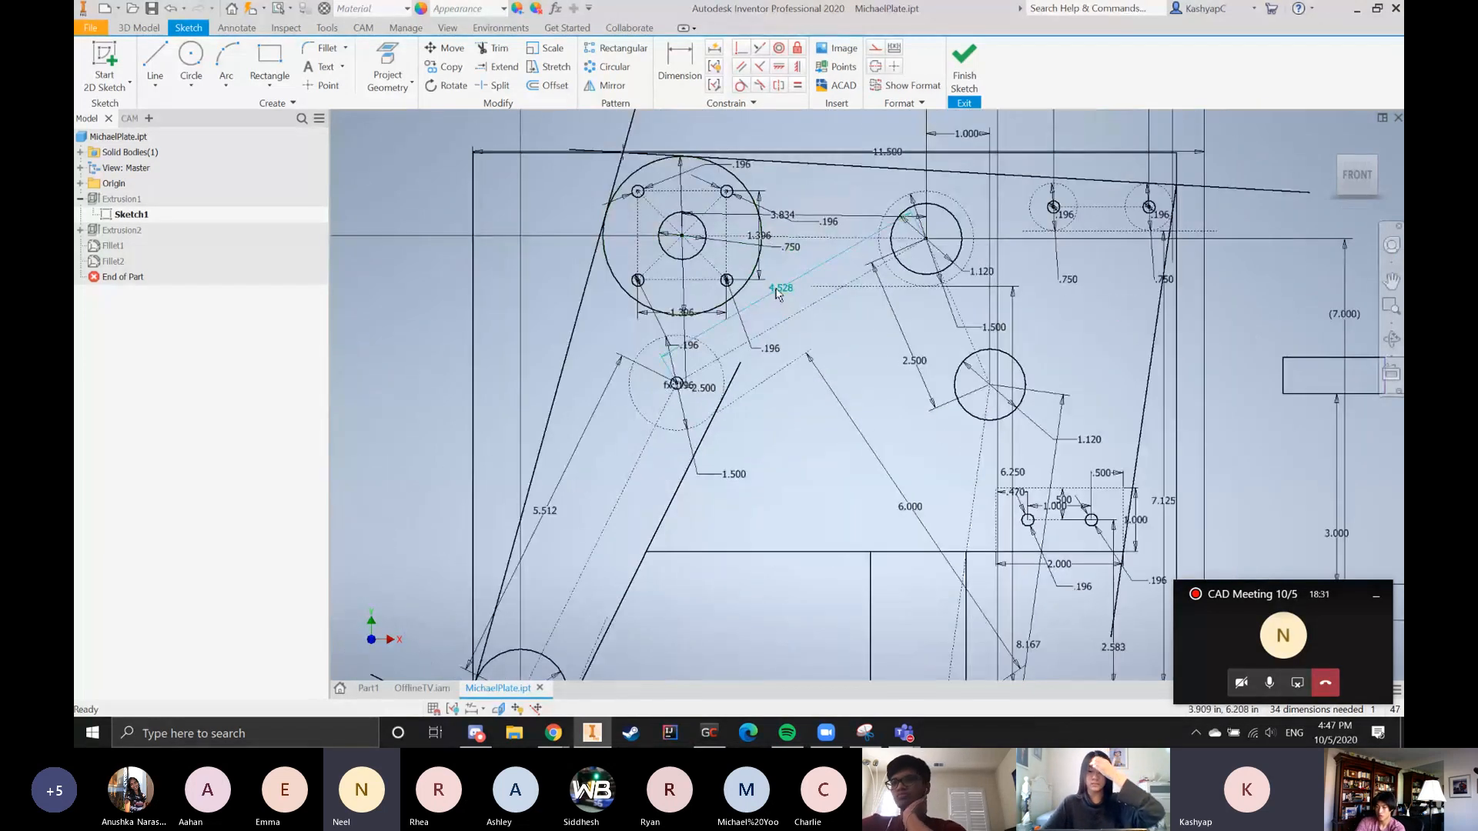
pyautogui.scroll(-3, 762, 289)
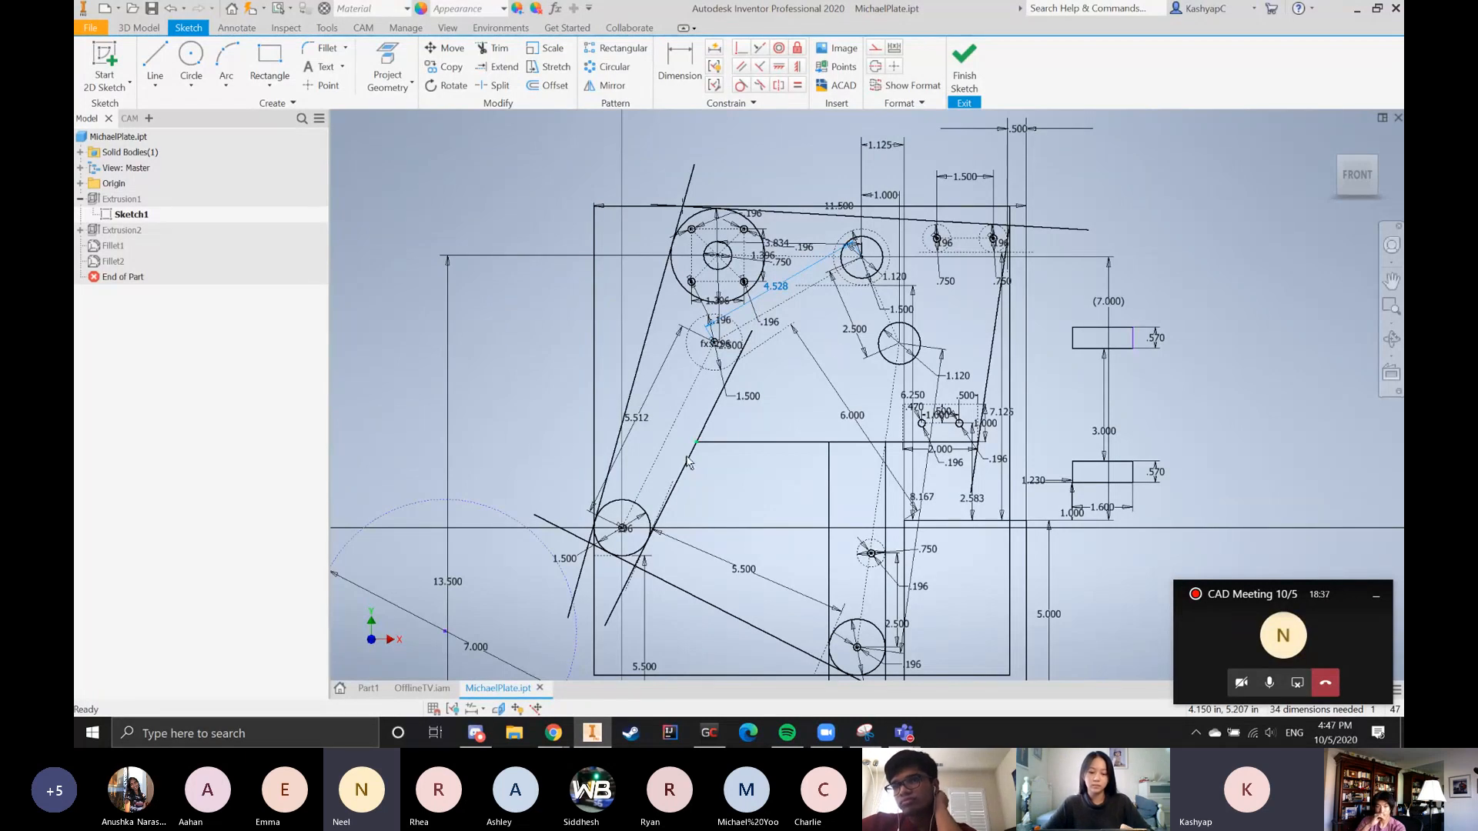
pyautogui.scroll(2, 621, 531)
pyautogui.scroll(-4, 770, 331)
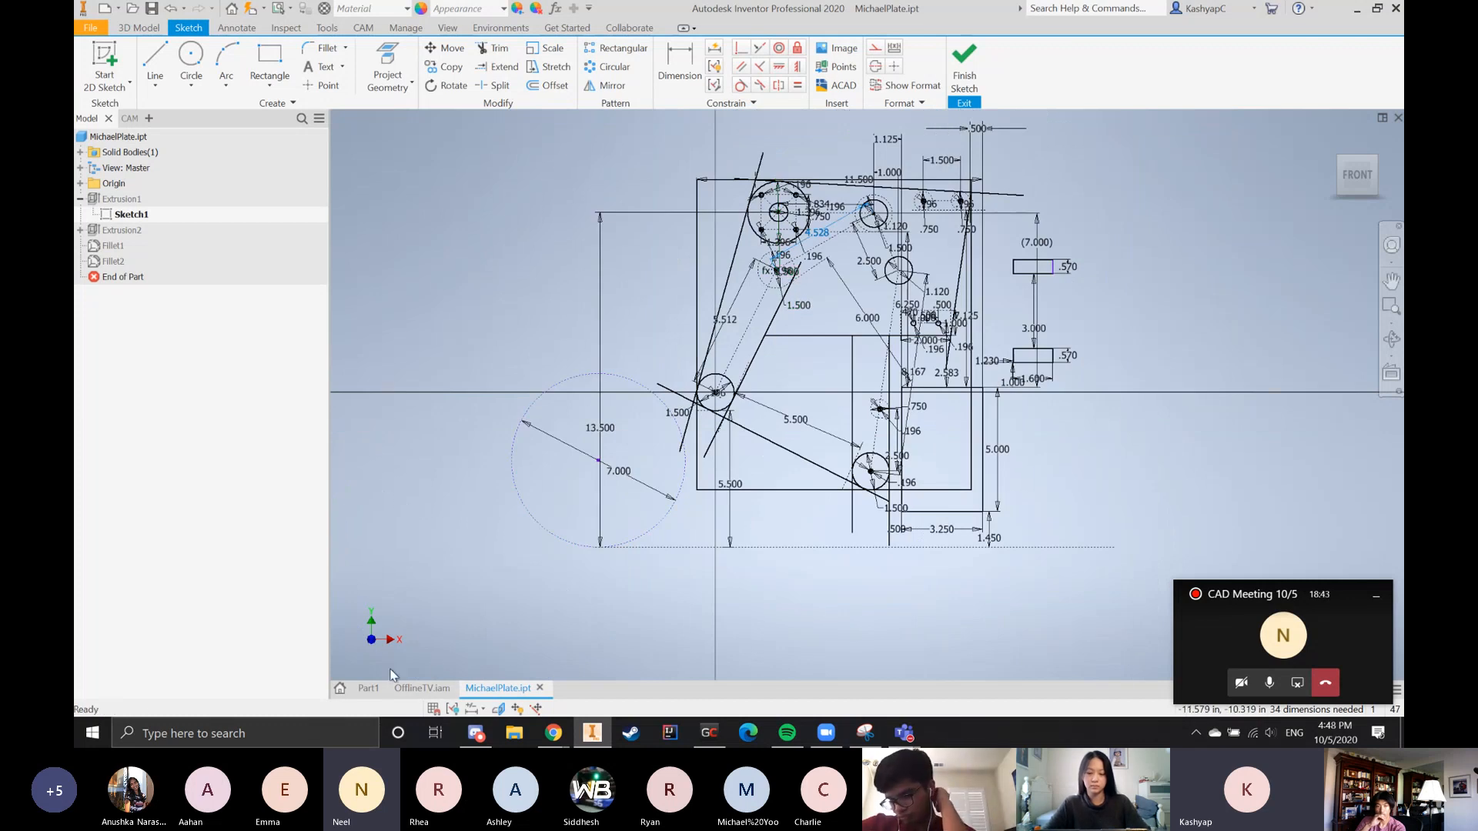
# Open the 2020CompleteRobot assembly from the recent documents
pyautogui.click(340, 689)
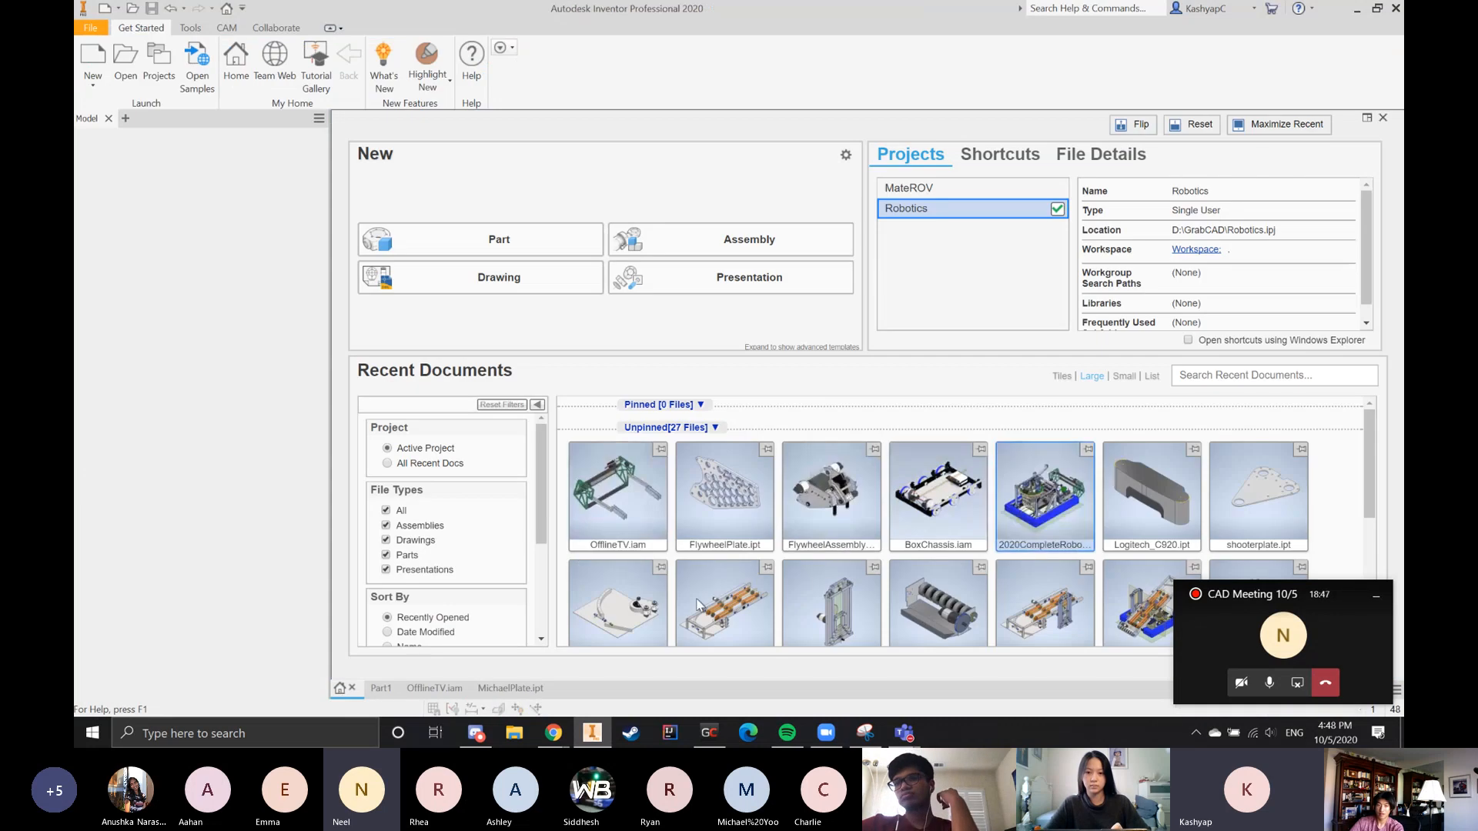
pyautogui.click(1047, 524)
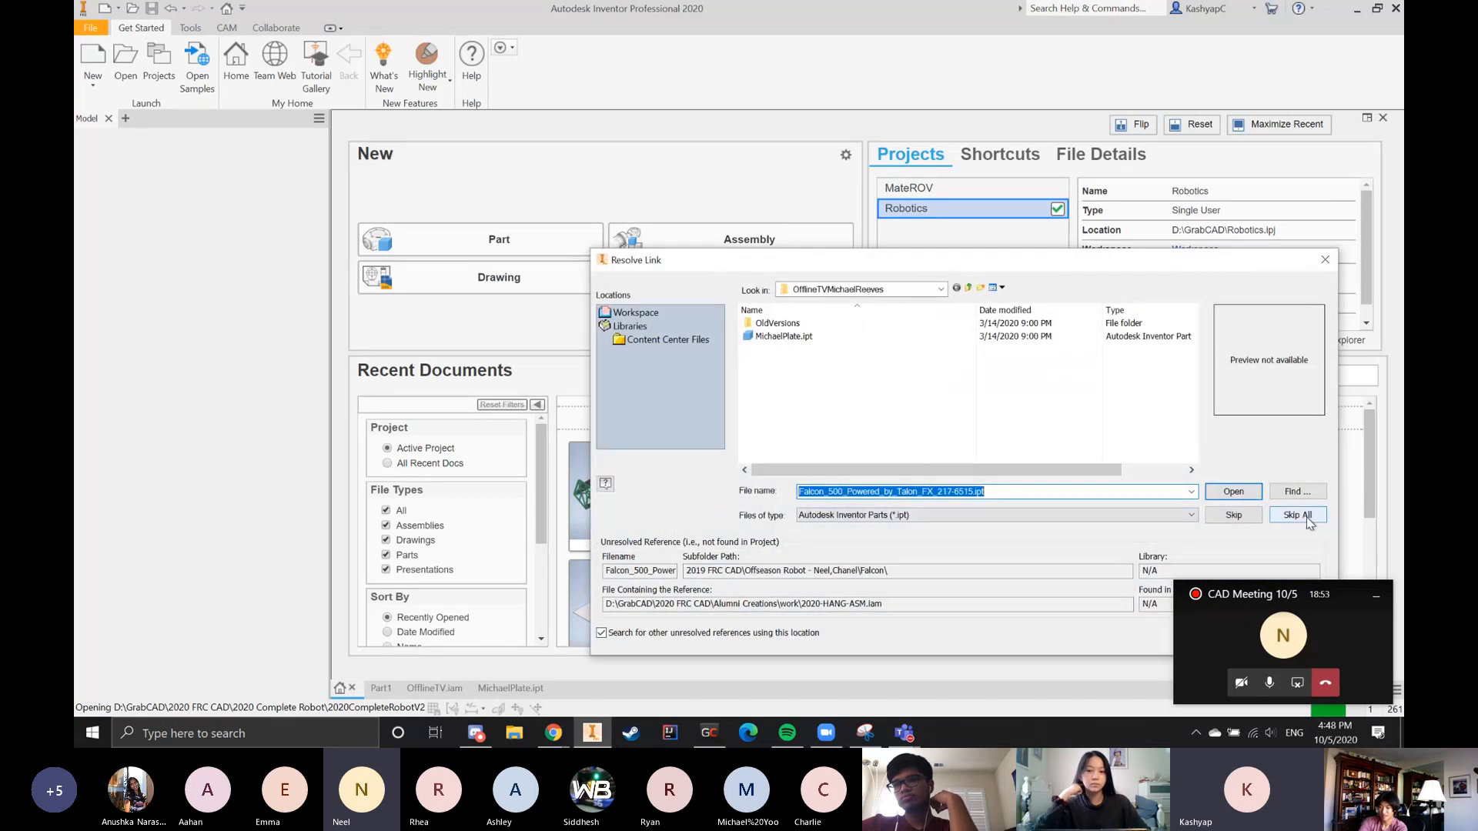
# Look through the 2020 FRC CAD folder for the missing Falcon_500_Powered_by_Talon_FX_217-6515.ipt part and return to the GrabCAD folder
pyautogui.click(922, 290)
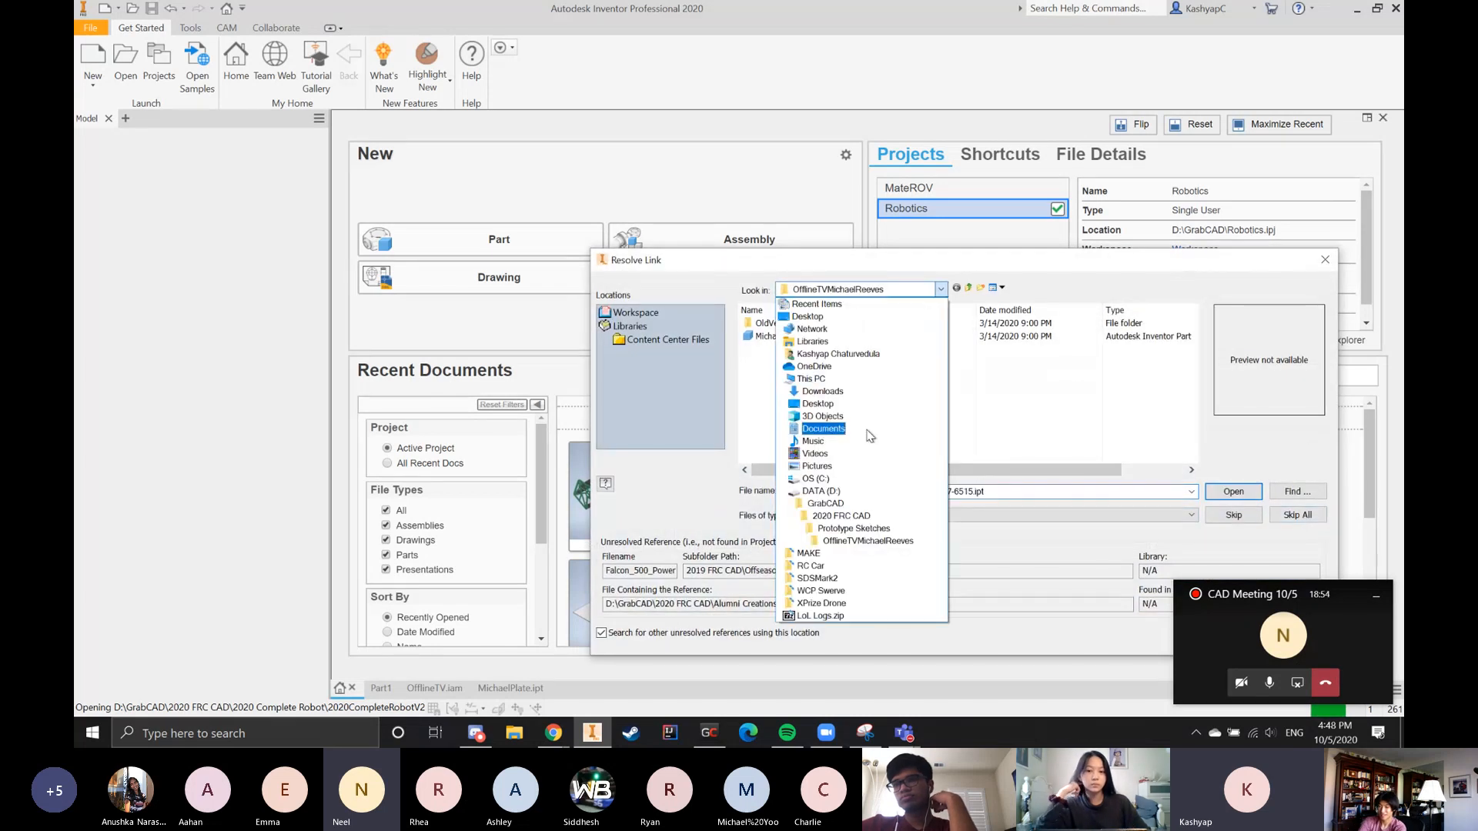
pyautogui.click(838, 516)
pyautogui.scroll(-3, 822, 440)
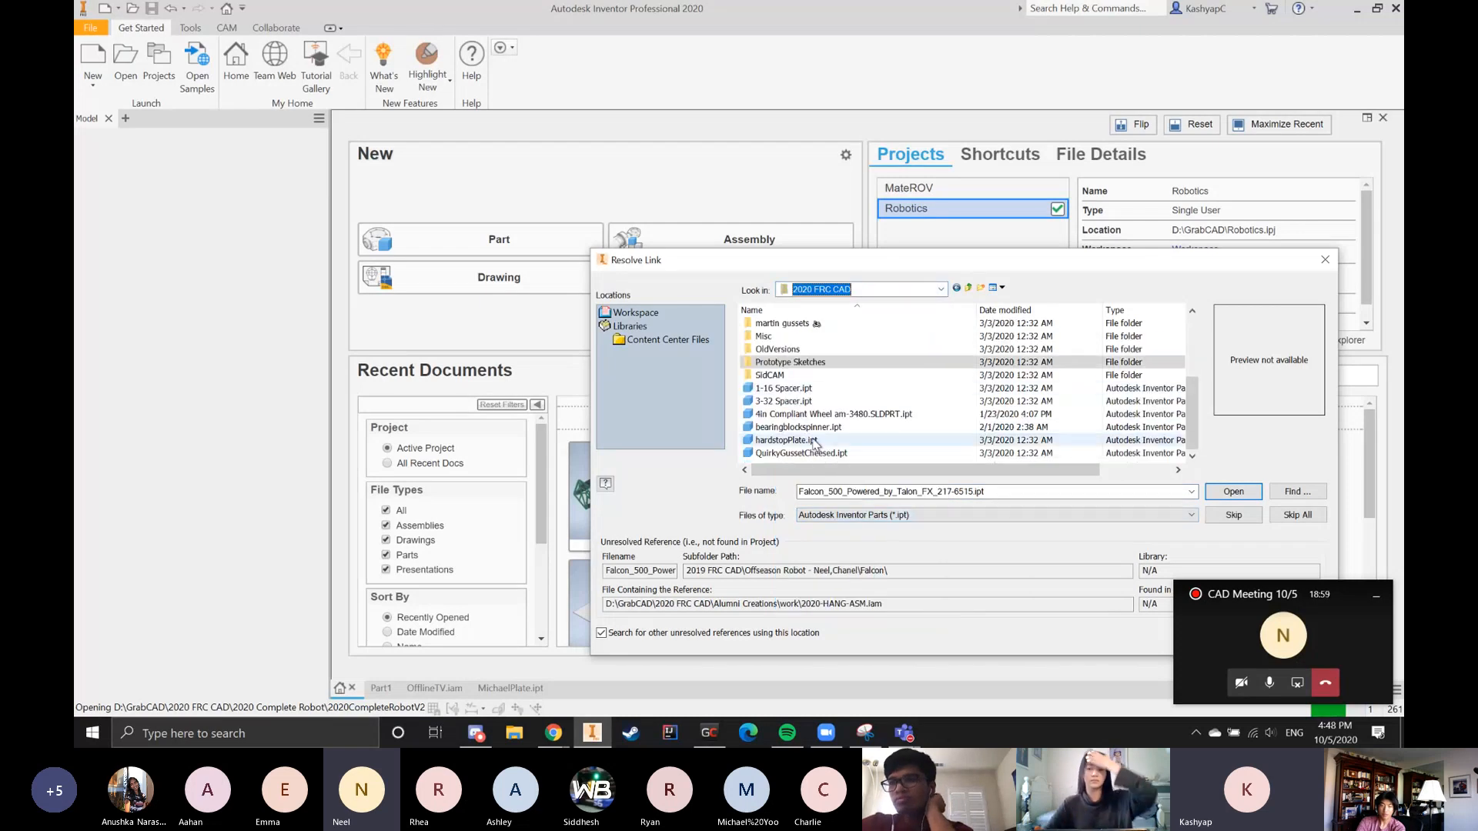
pyautogui.scroll(5, 823, 440)
pyautogui.click(968, 289)
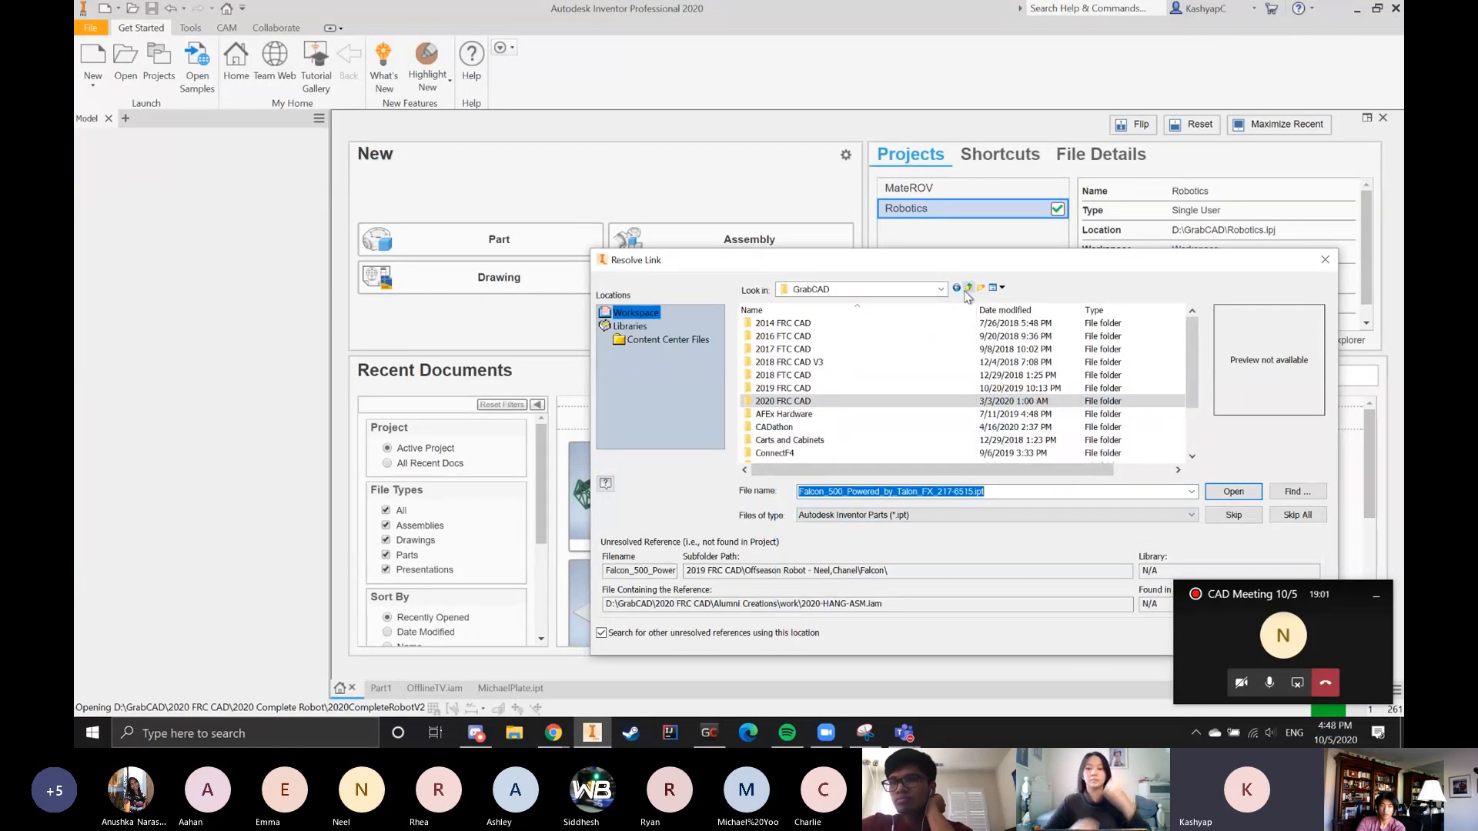
# Search for the missing Falcon 500 part in the FRC Common Library's Repository-Electrical, Motors and Falcon500 folders
pyautogui.scroll(-2, 831, 423)
pyautogui.doubleClick(822, 415)
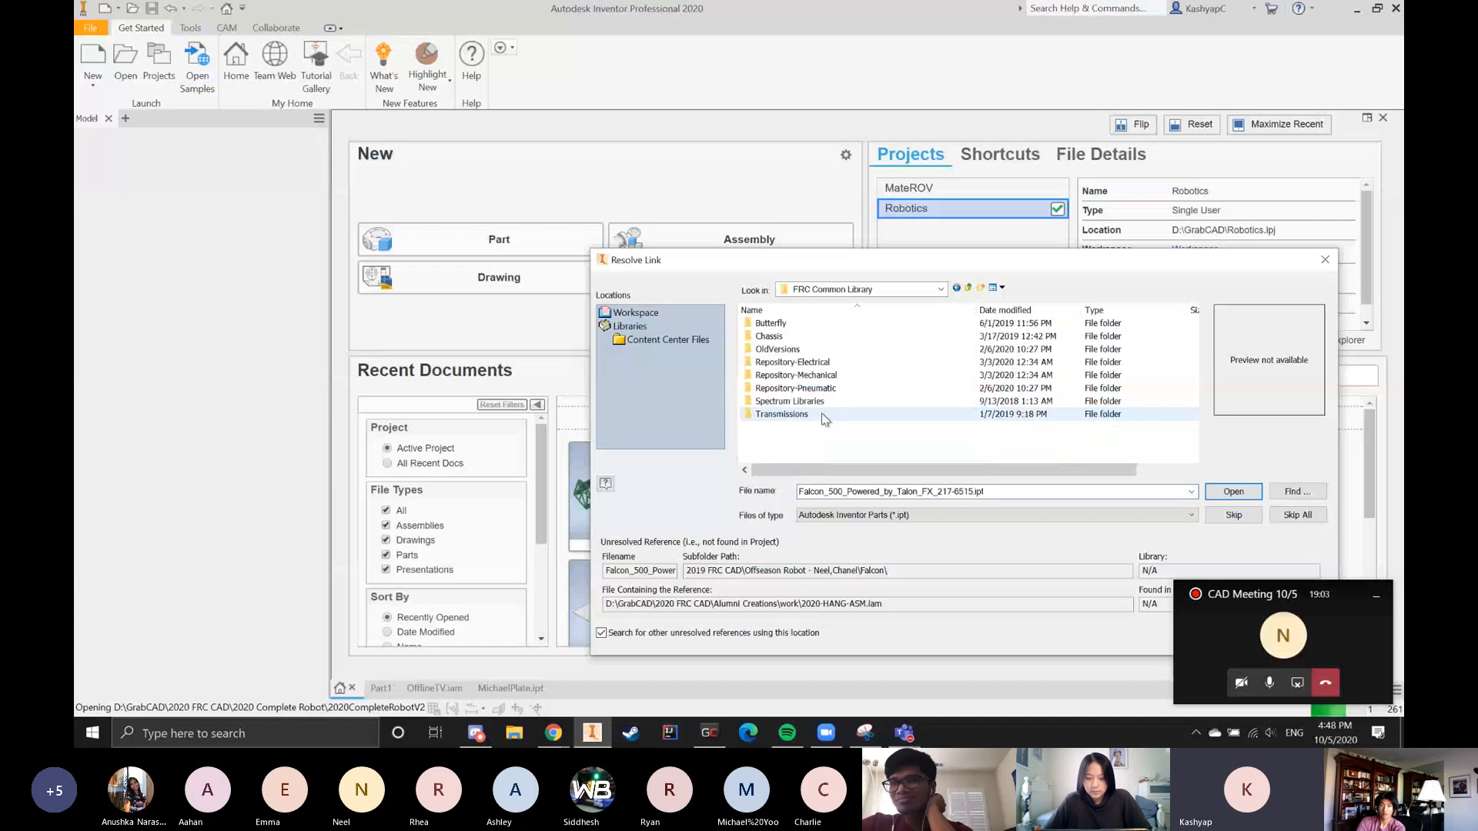
pyautogui.doubleClick(822, 364)
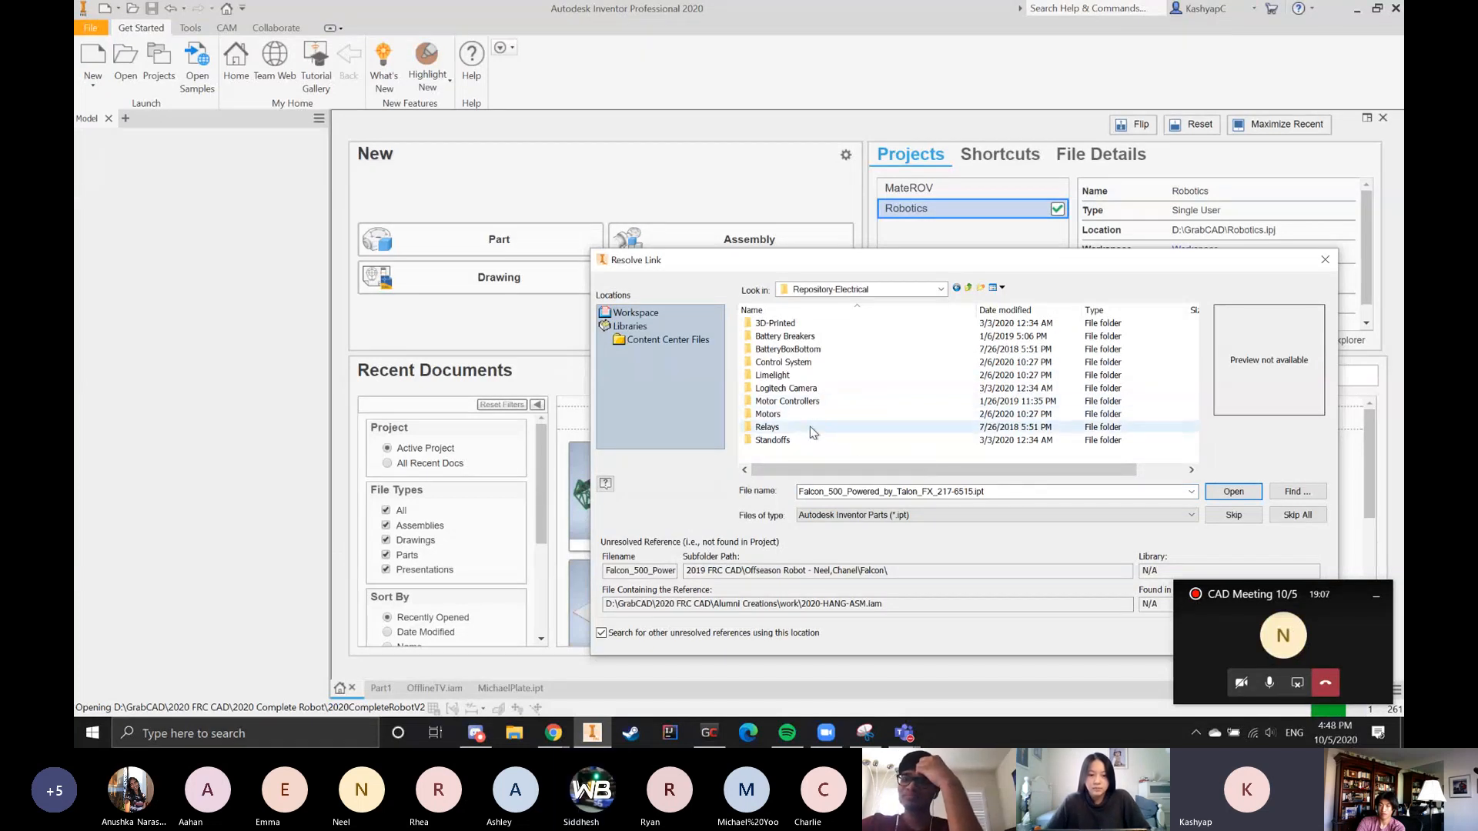
pyautogui.click(1002, 493)
pyautogui.doubleClick(770, 415)
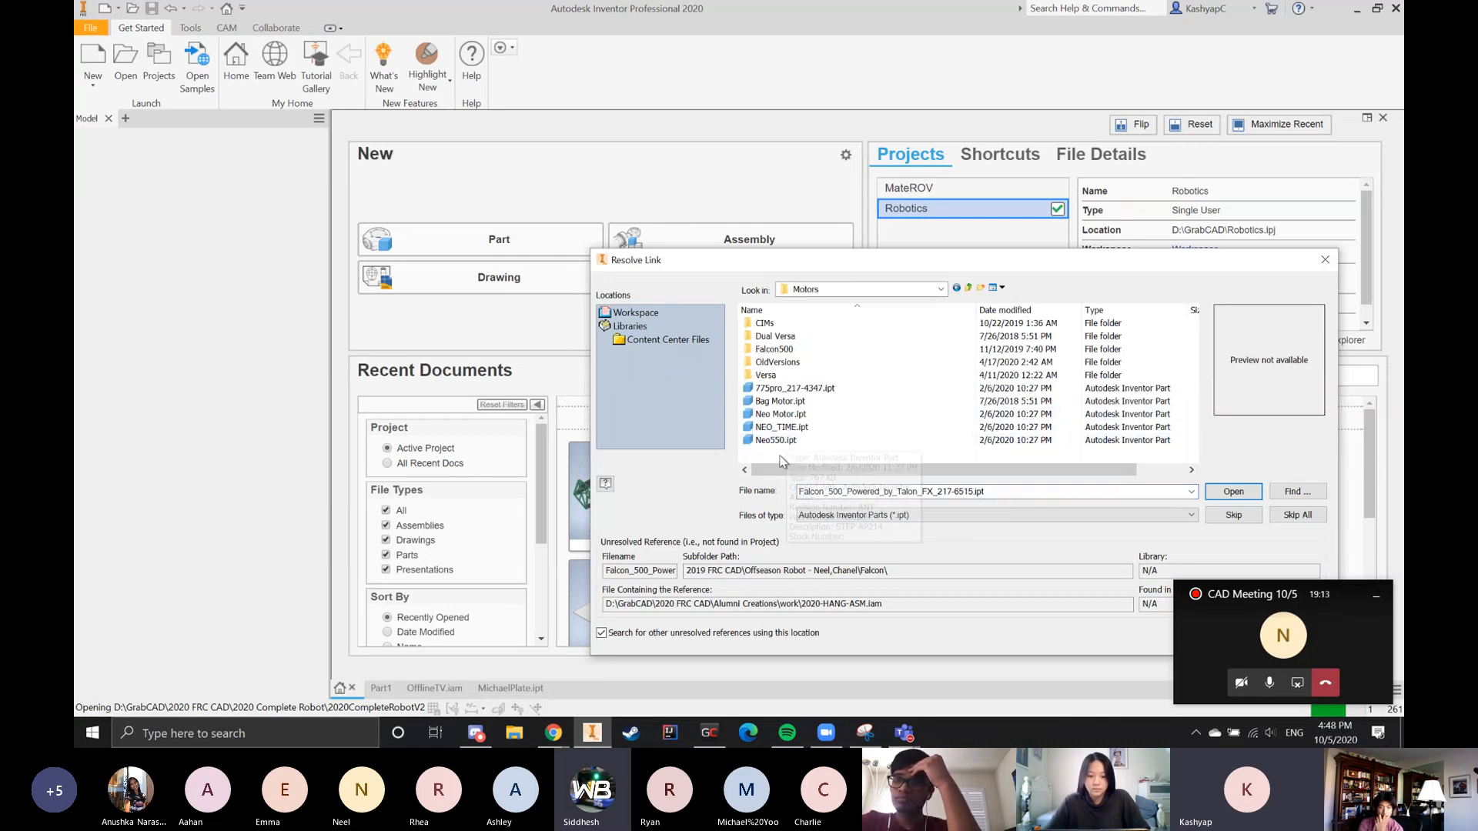
pyautogui.doubleClick(776, 349)
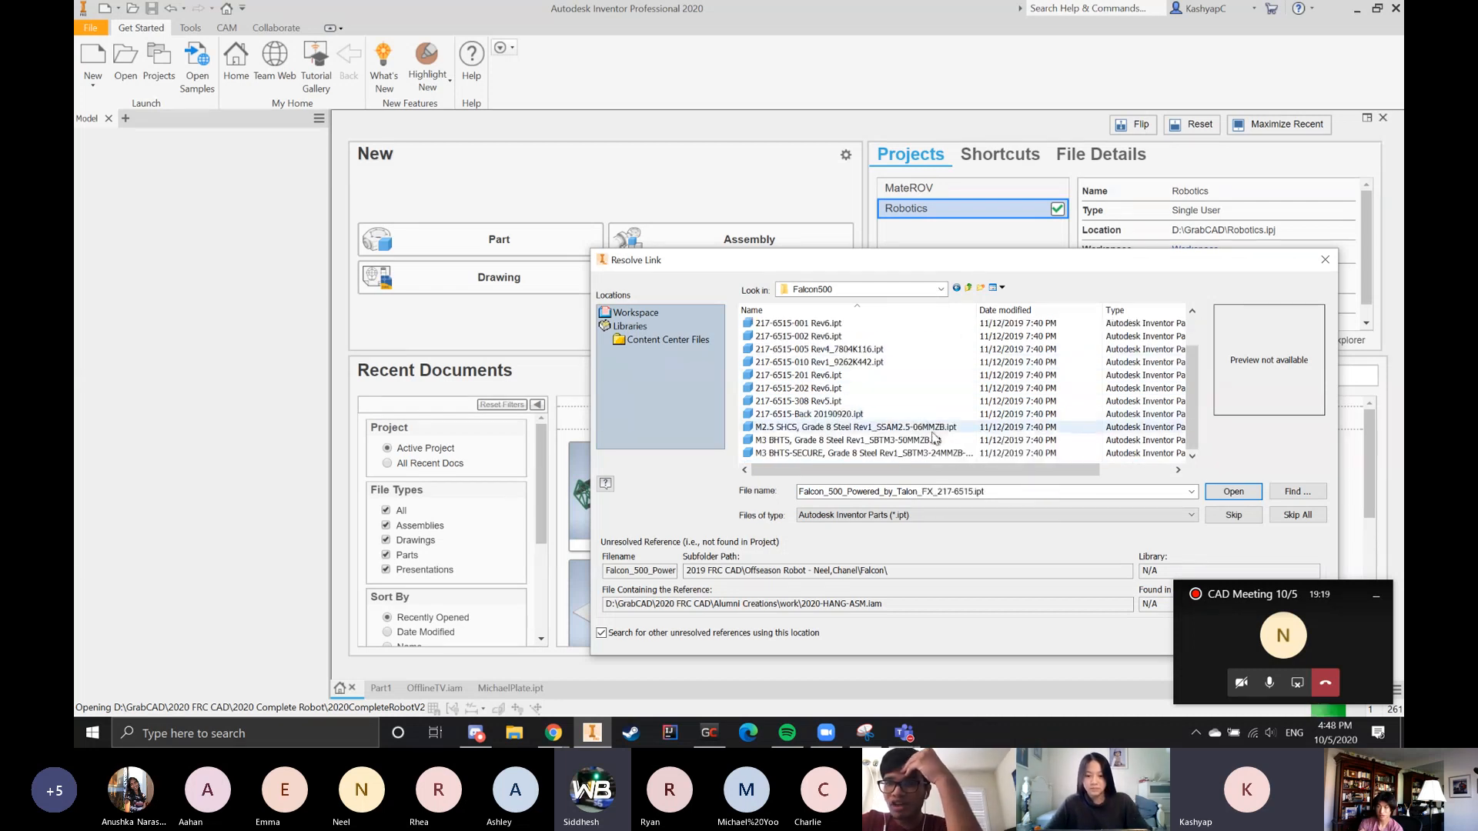
# Go back up to the GrabCAD folder and search the offseason robot folder named in the unresolved reference inside 2019 FRC CAD
pyautogui.click(970, 290)
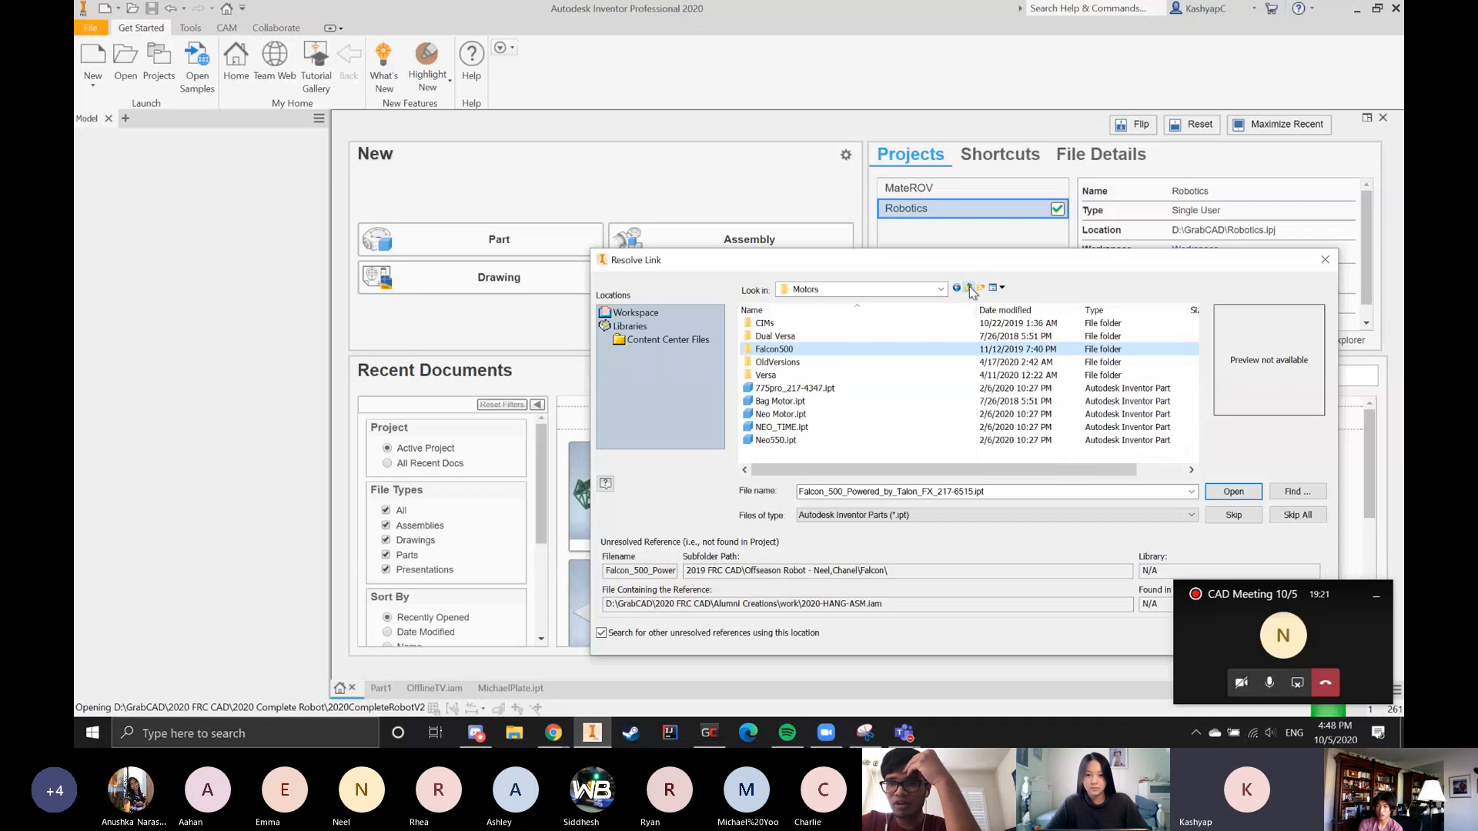
pyautogui.click(969, 289)
pyautogui.click(970, 290)
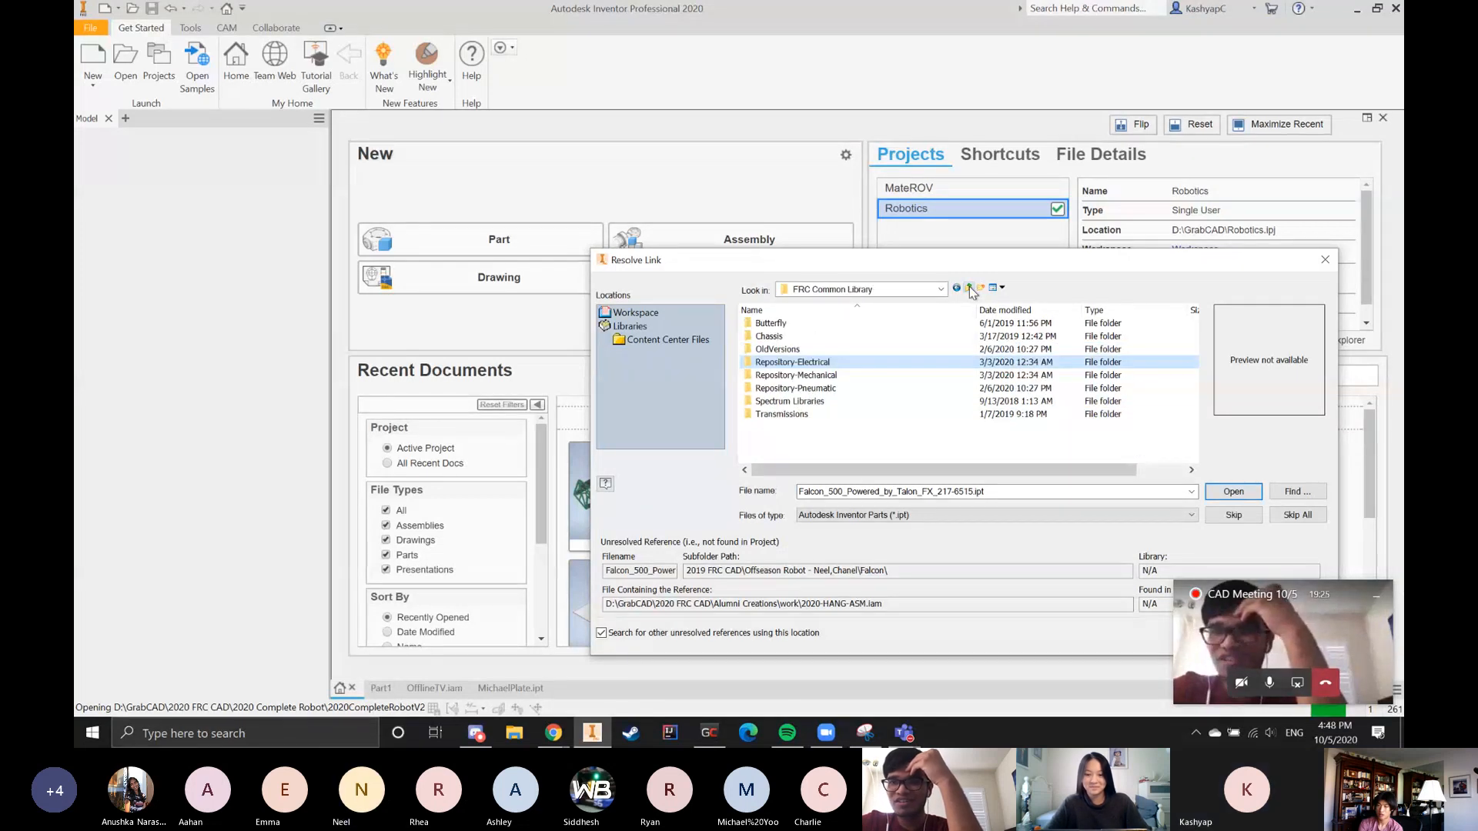
pyautogui.click(970, 289)
pyautogui.doubleClick(845, 363)
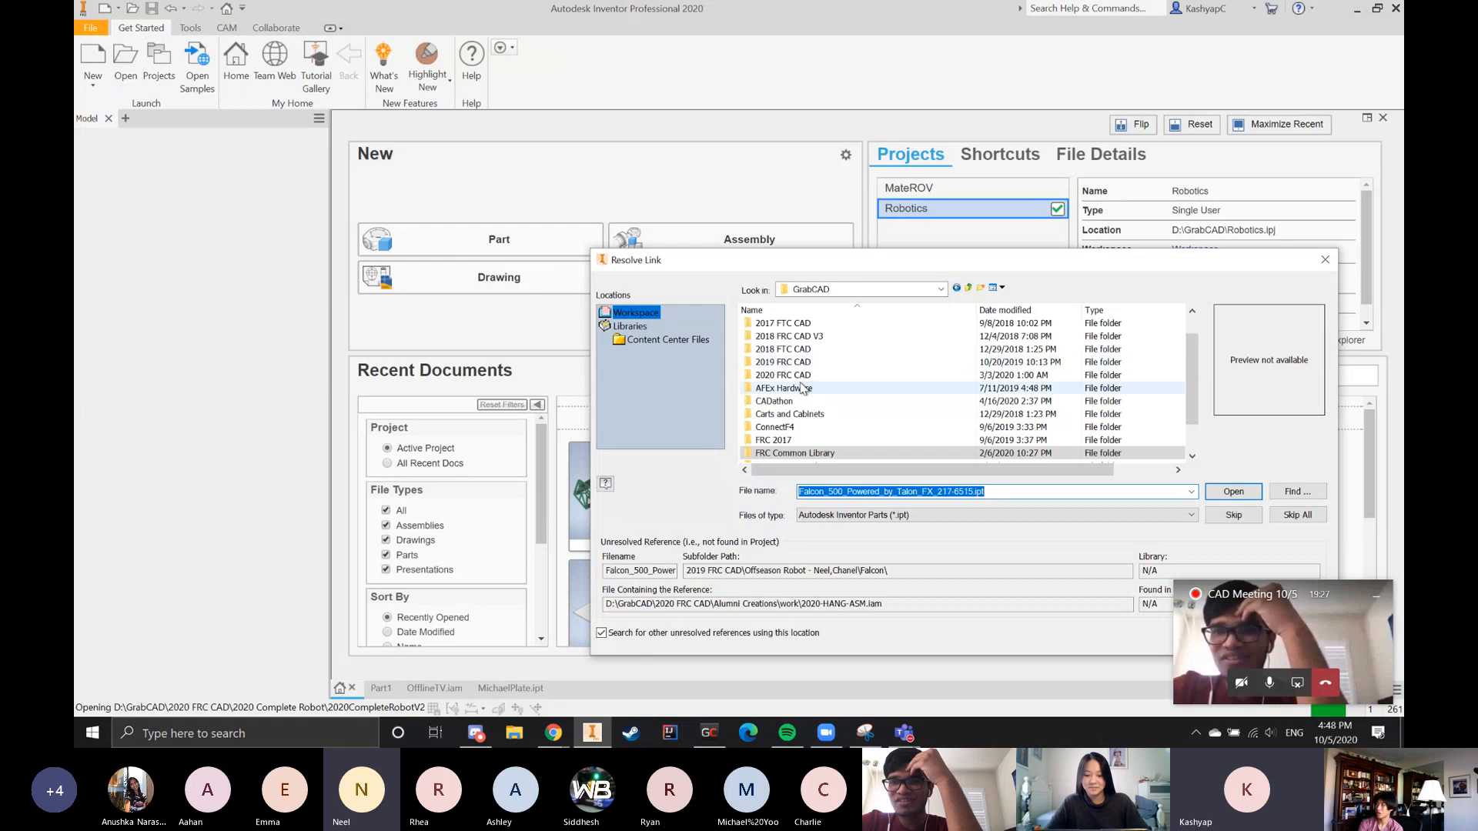
pyautogui.scroll(-5, 807, 379)
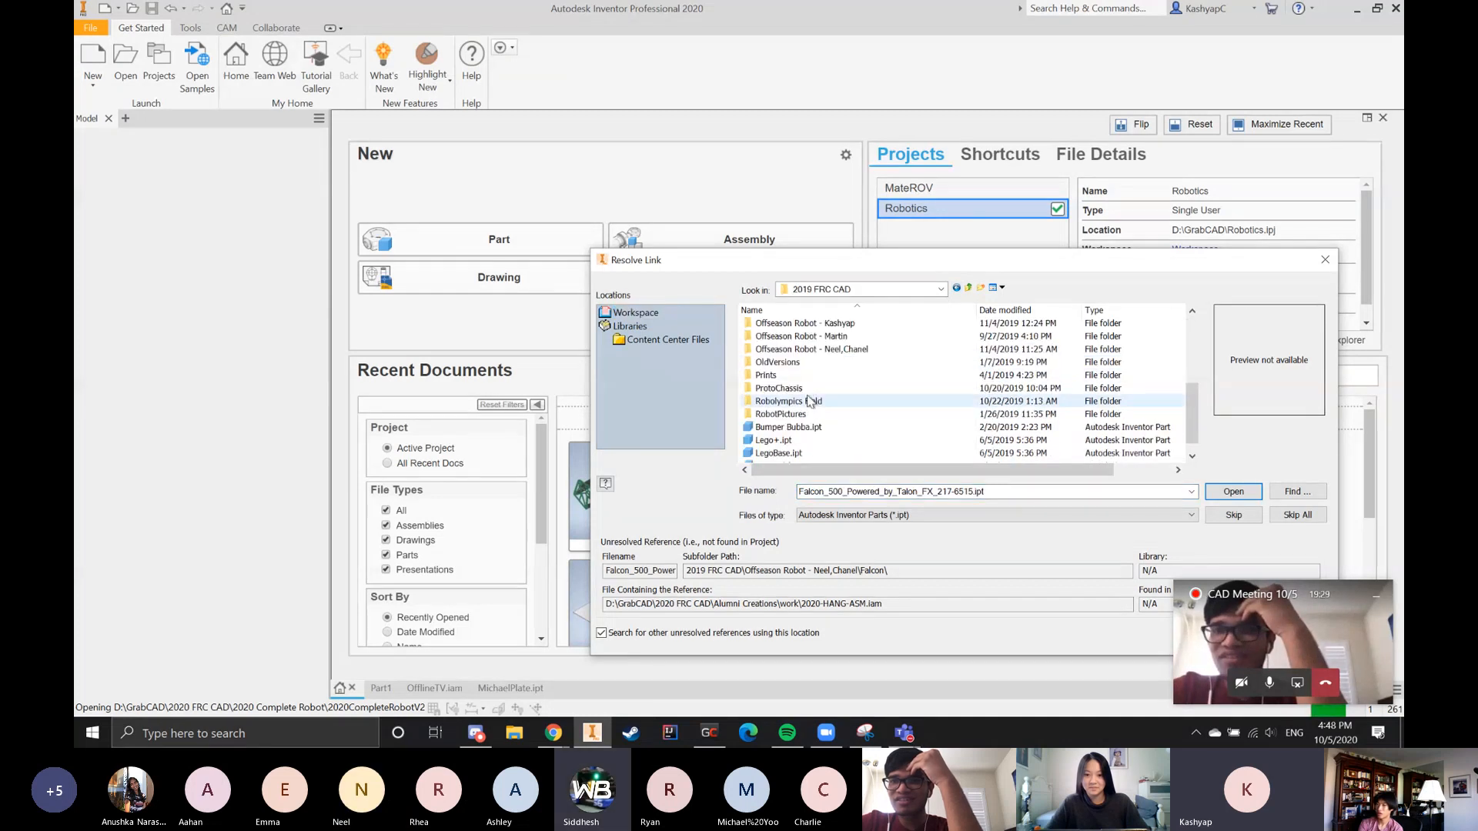
pyautogui.doubleClick(818, 350)
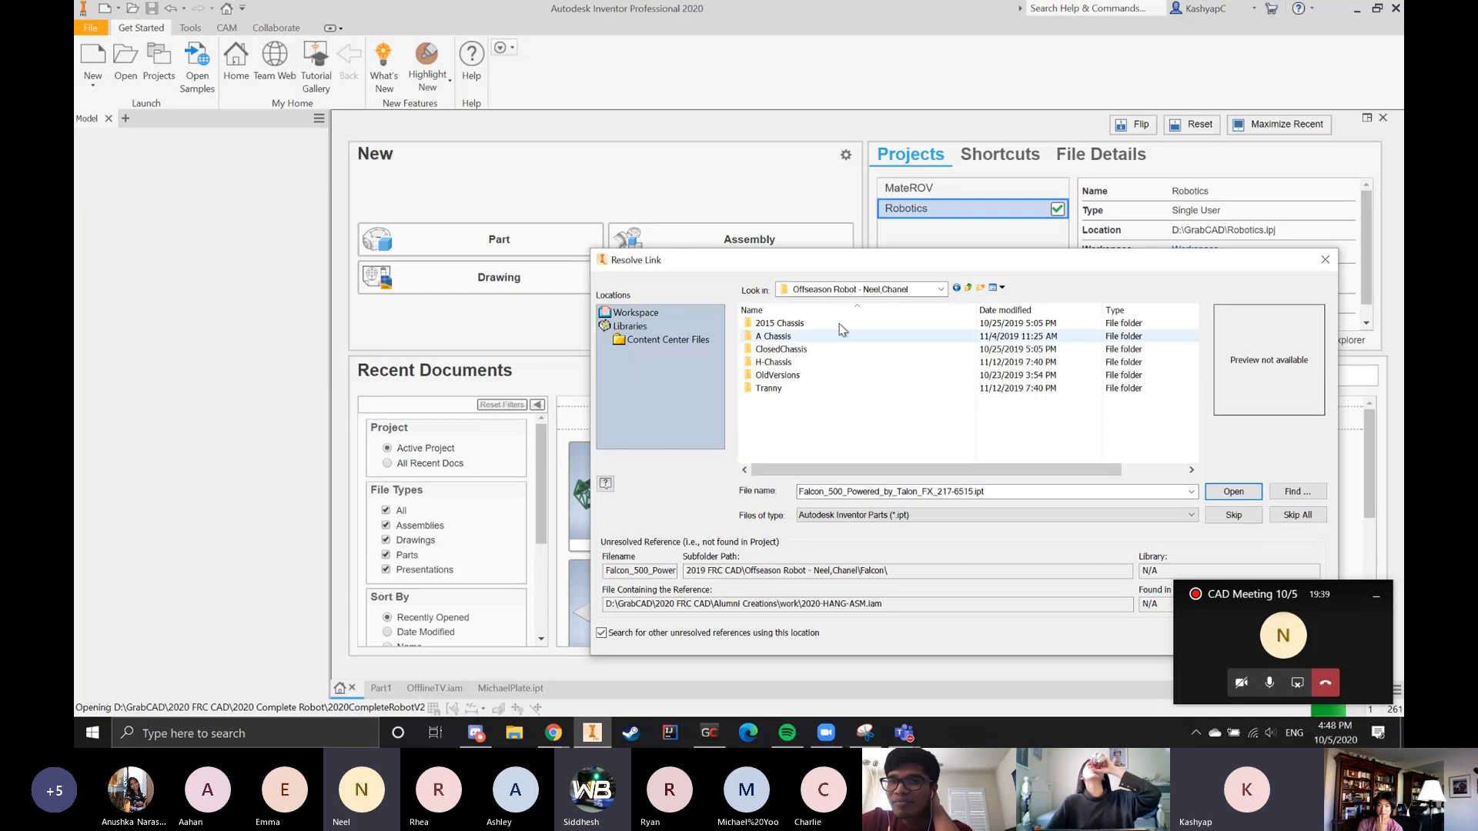
# Return to the GrabCAD folder and skip the unresolved Falcon 500 part reference
pyautogui.click(967, 289)
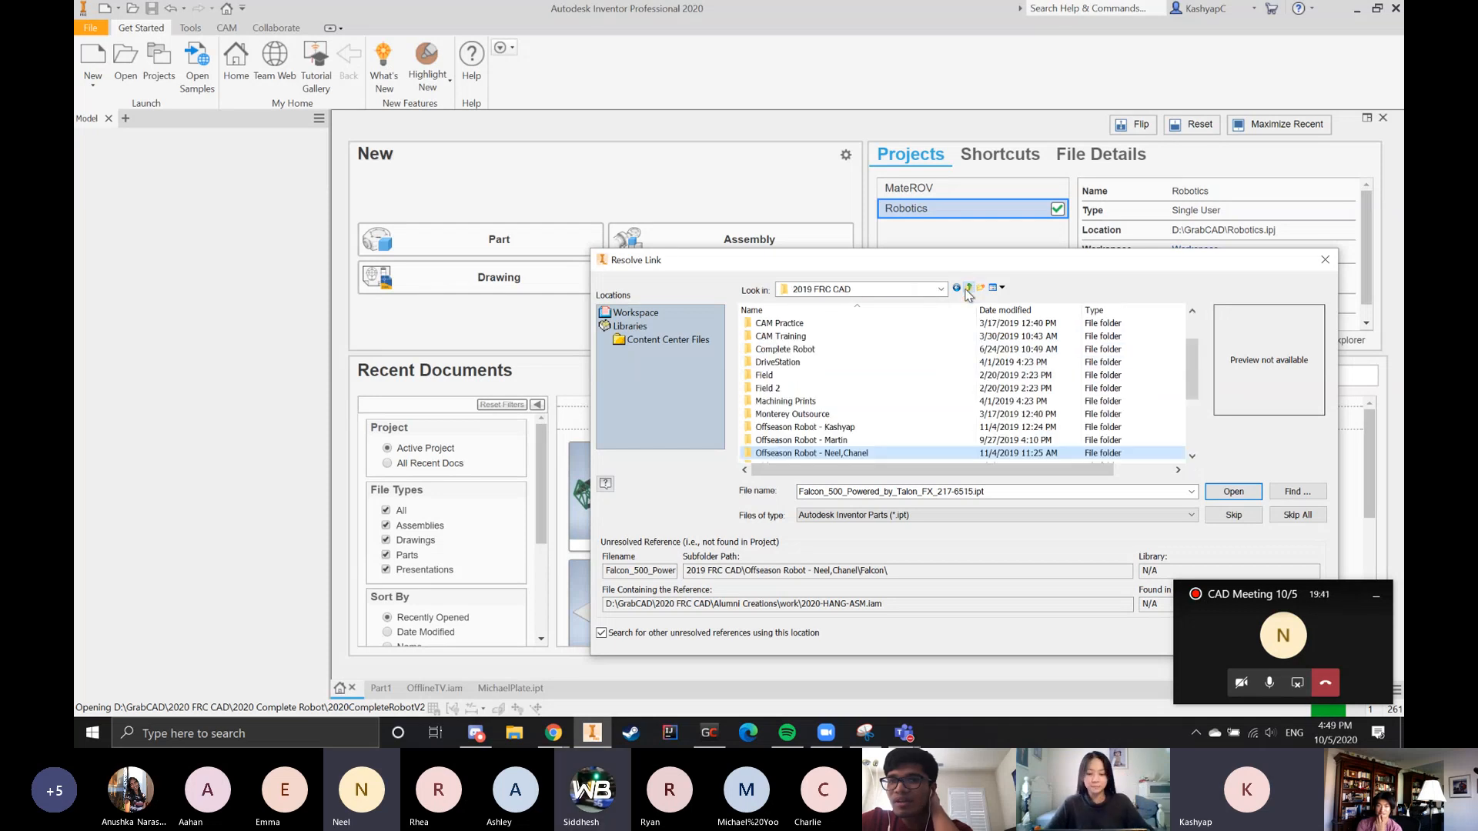
pyautogui.click(968, 289)
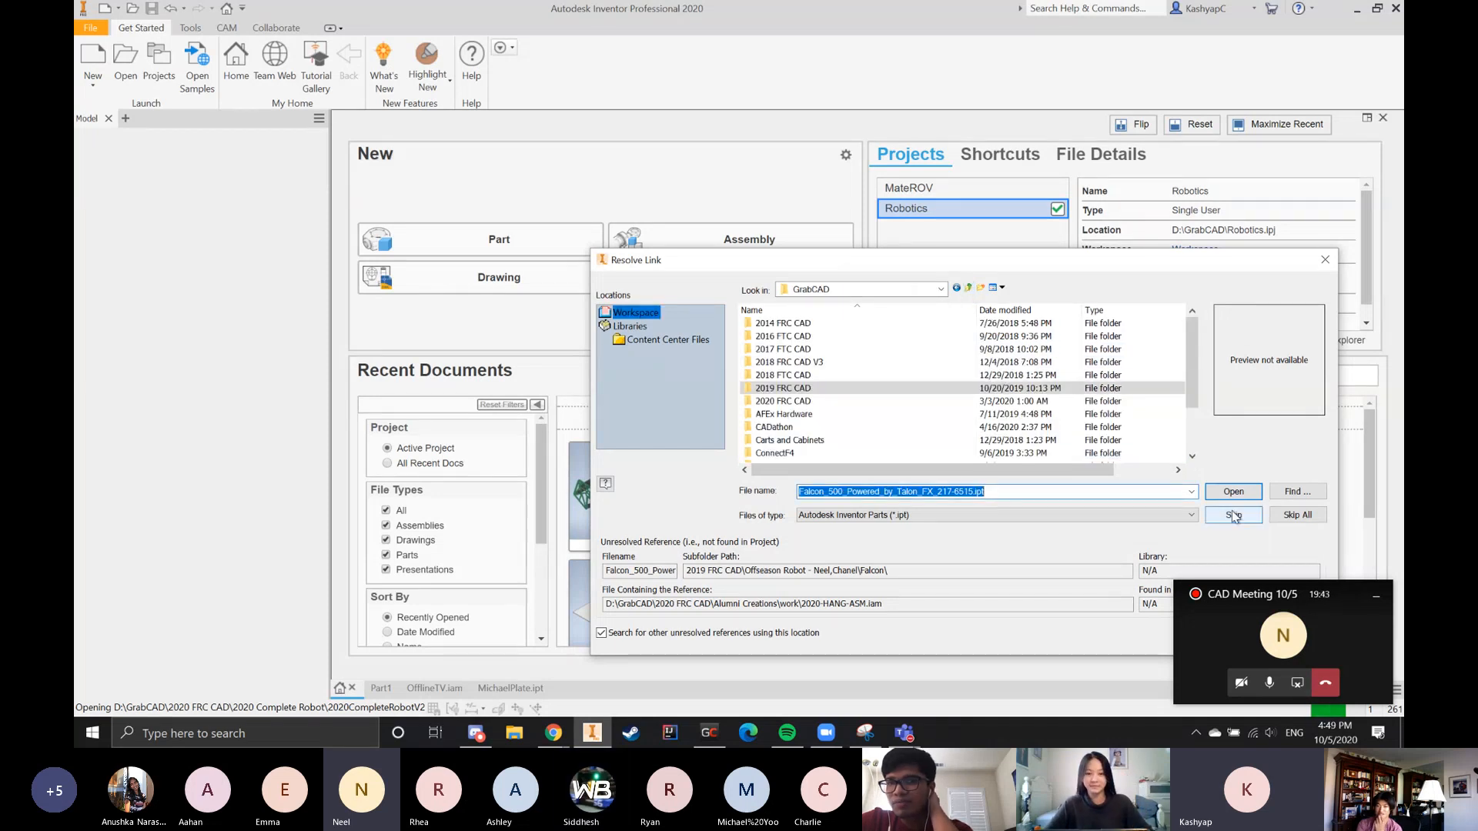
pyautogui.scroll(-2, 893, 381)
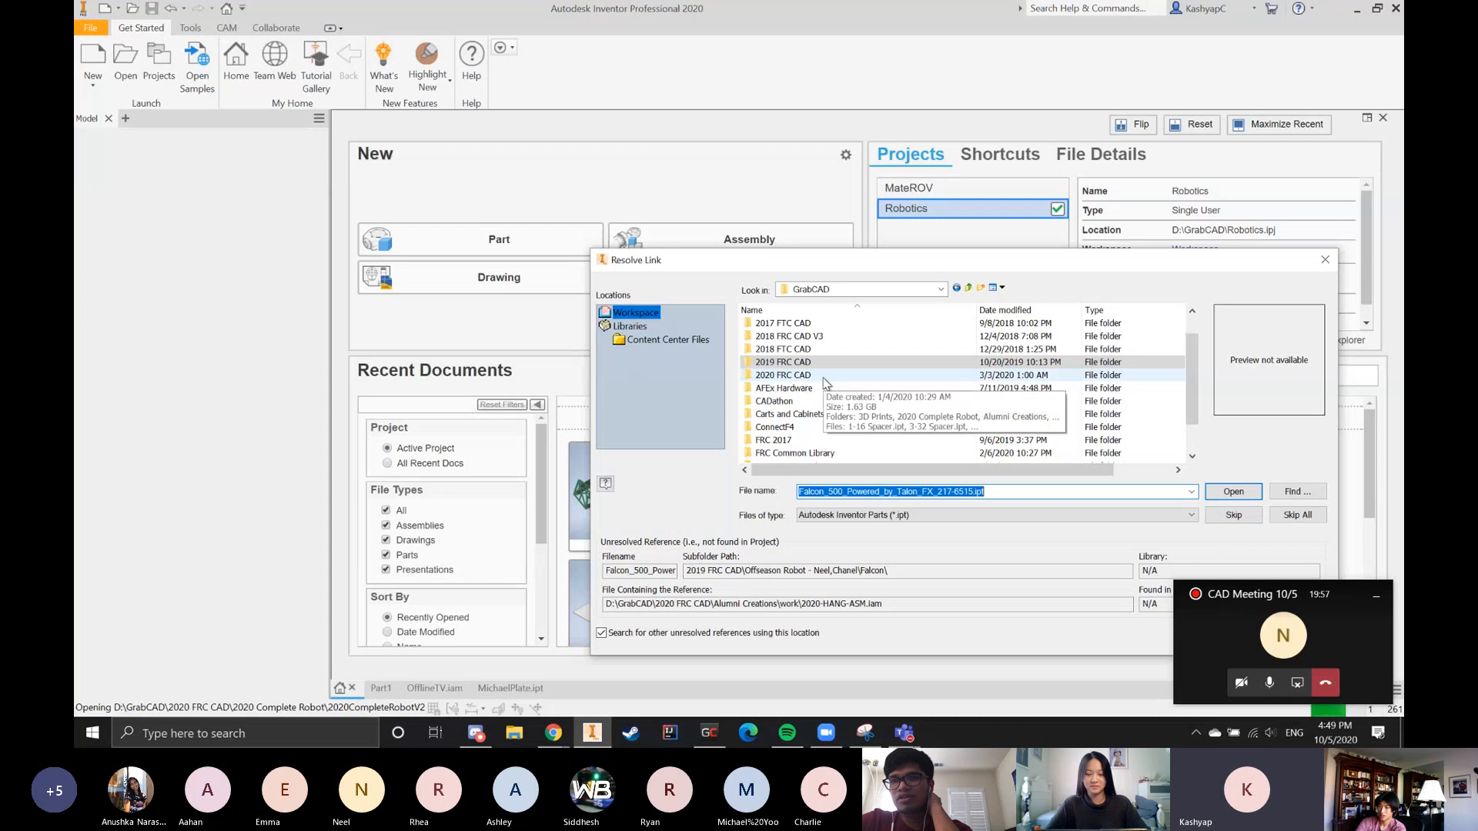
pyautogui.scroll(-1, 822, 433)
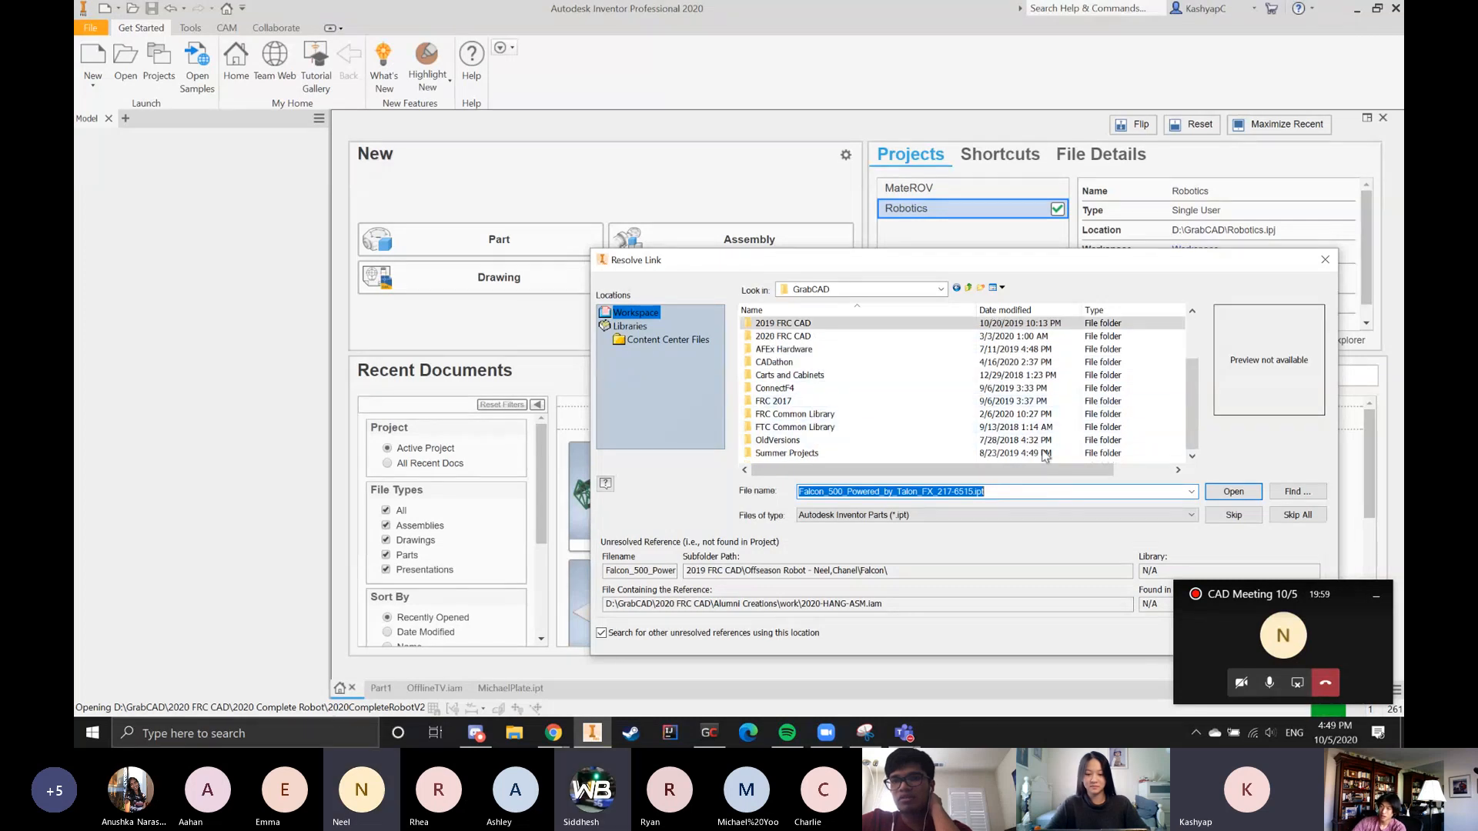
pyautogui.click(1233, 515)
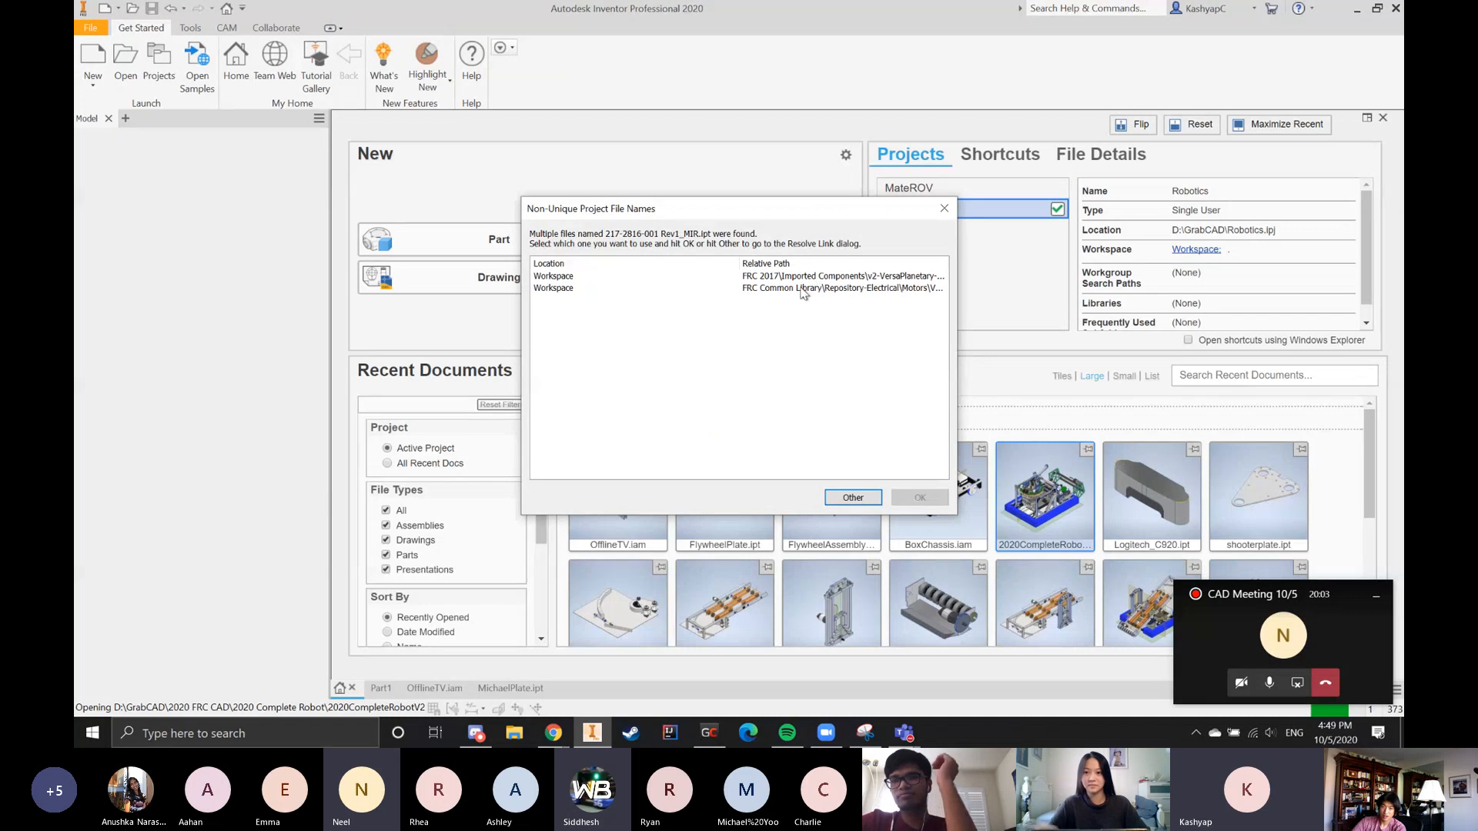
pyautogui.click(812, 277)
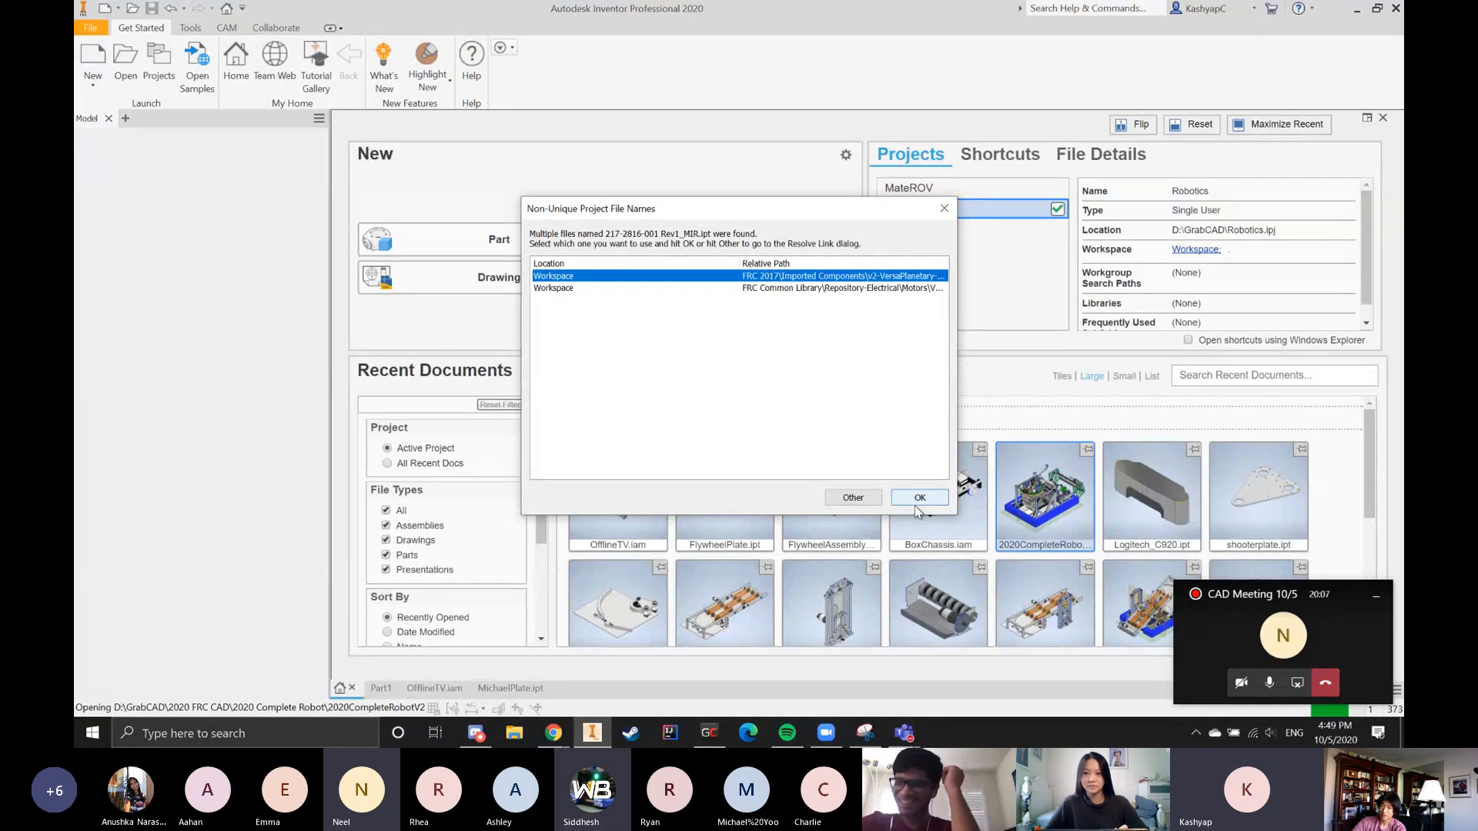
pyautogui.click(846, 287)
pyautogui.click(919, 497)
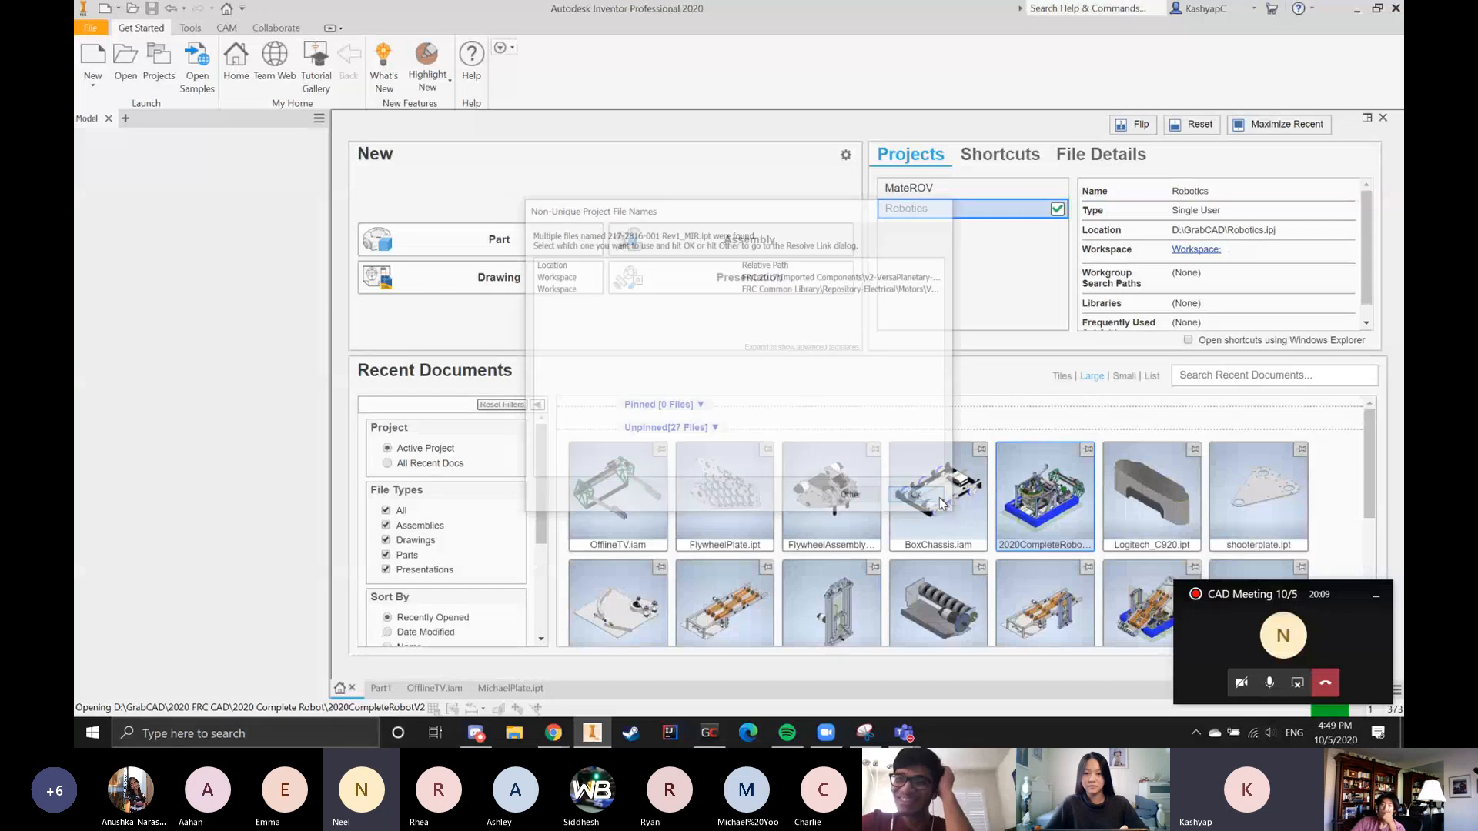
pyautogui.click(662, 443)
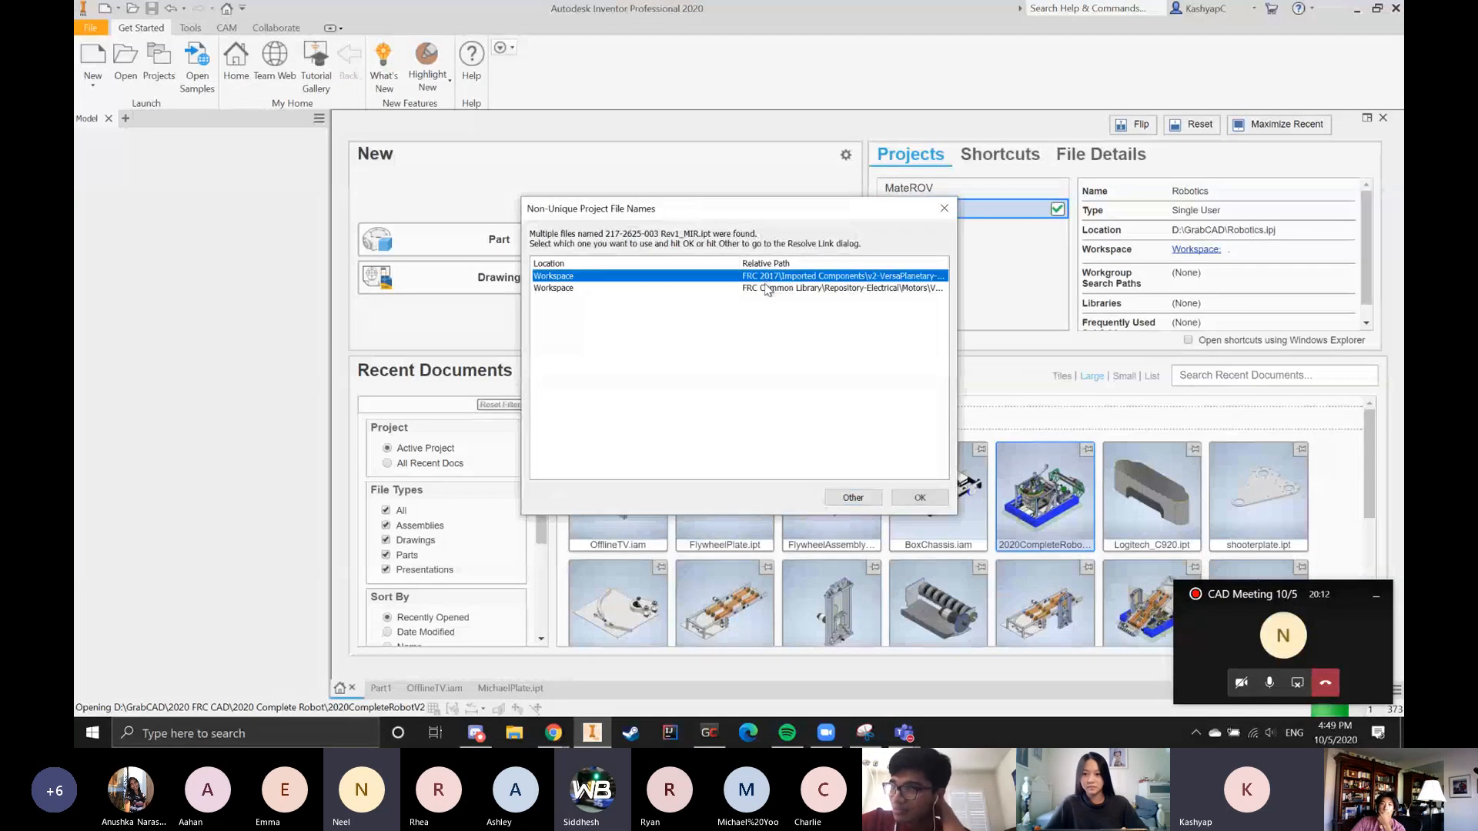
pyautogui.press('Down')
pyautogui.click(919, 497)
pyautogui.click(660, 435)
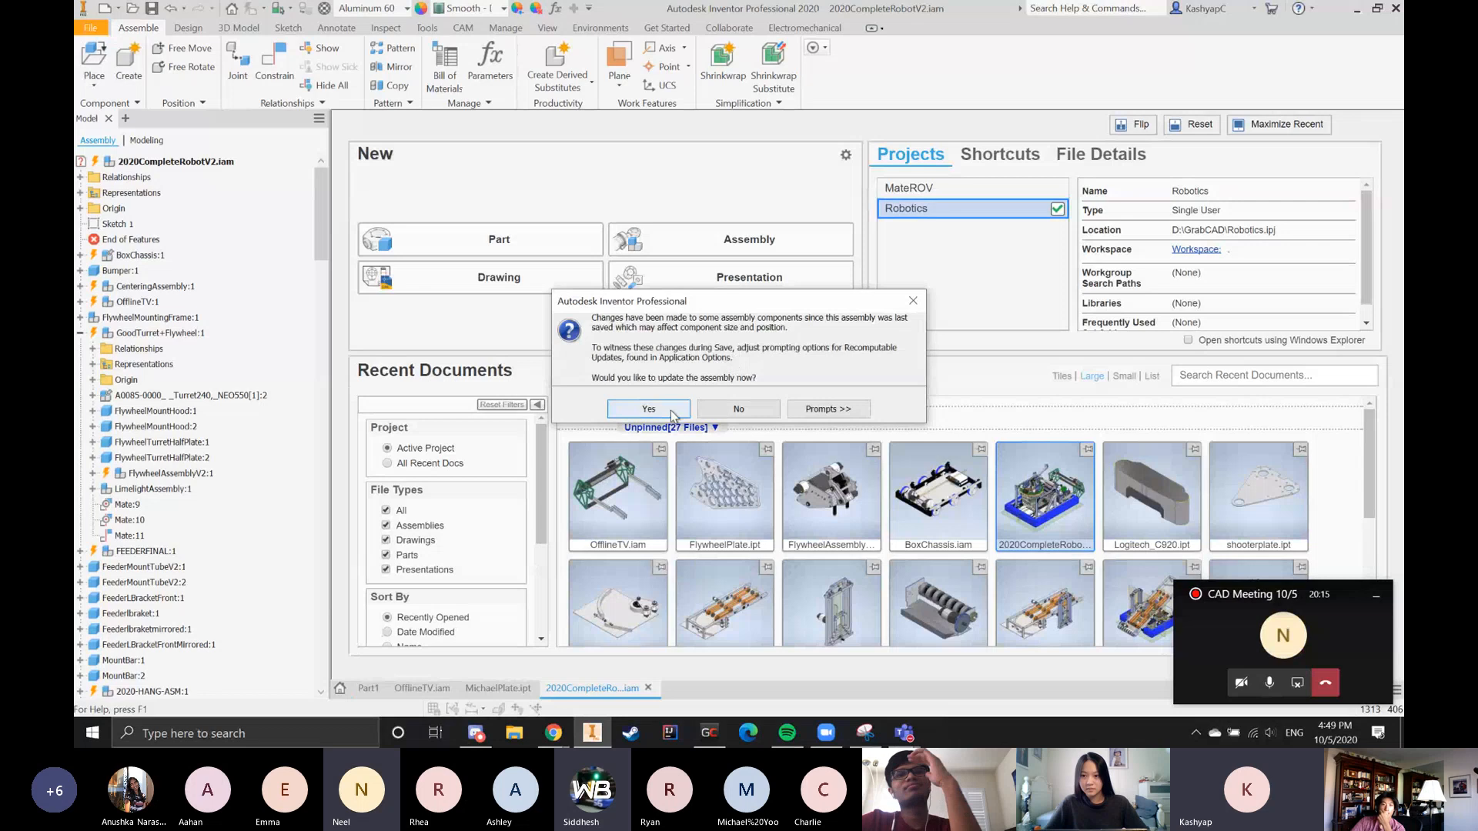
pyautogui.click(656, 408)
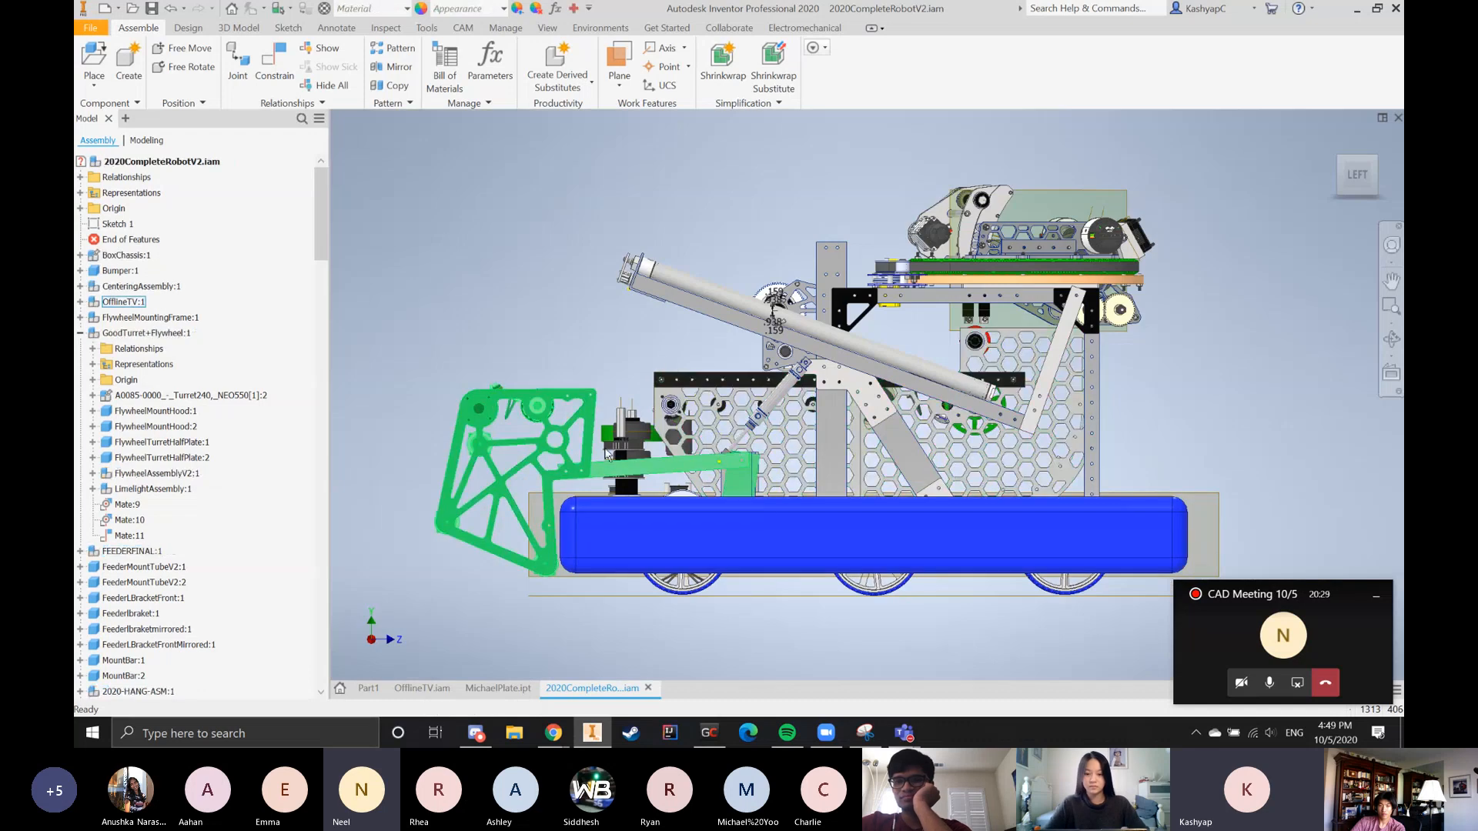
# Open the OfflineTV intake subassembly from the complete robot and show the whole intake in an isometric view
pyautogui.keyDown('shift'); pyautogui.moveTo(630, 469); pyautogui.dragTo(732, 593, button='middle'); pyautogui.keyUp('shift')
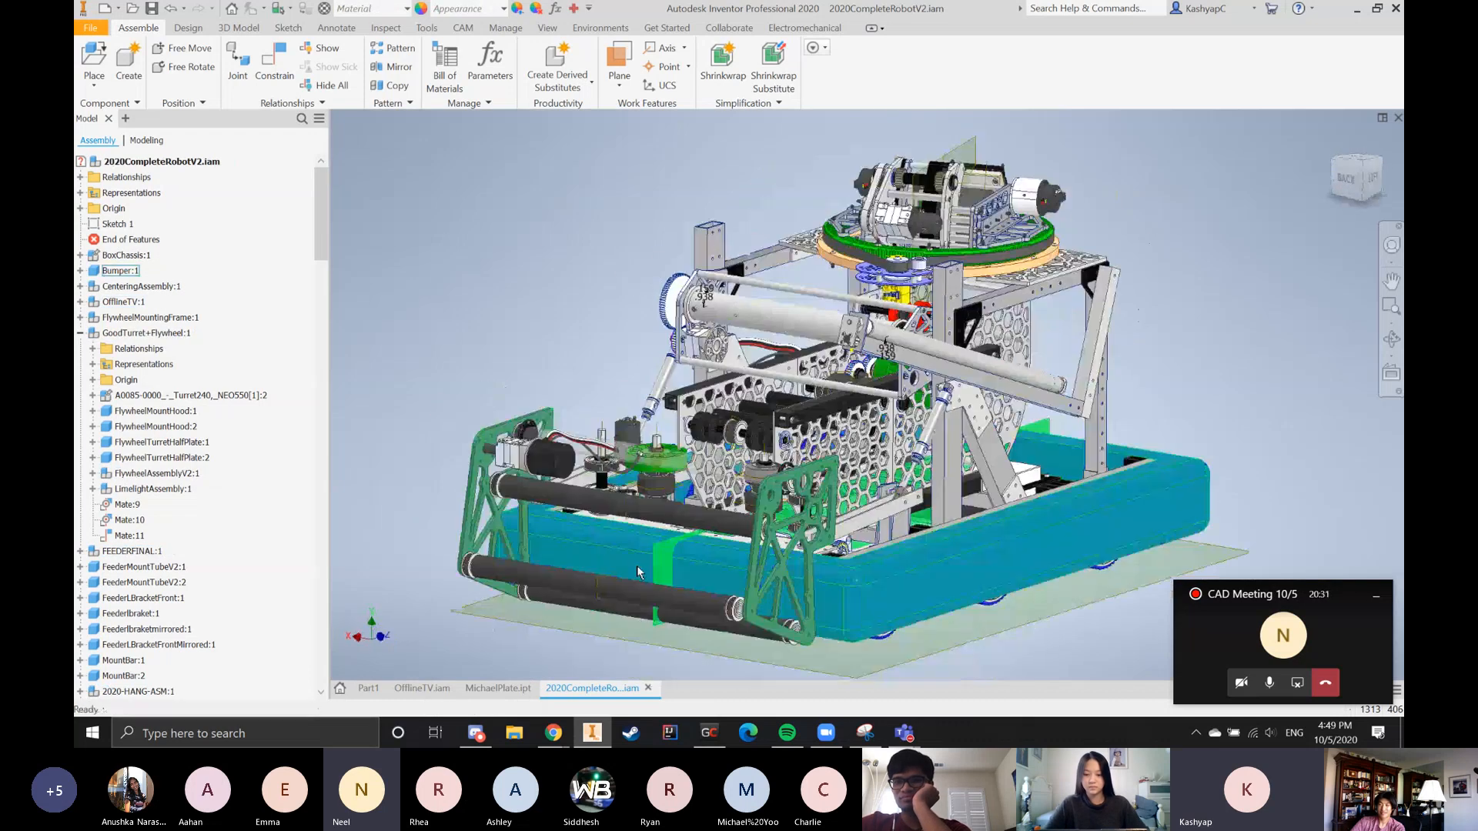
pyautogui.moveTo(736, 610); pyautogui.dragTo(738, 514, button='right')
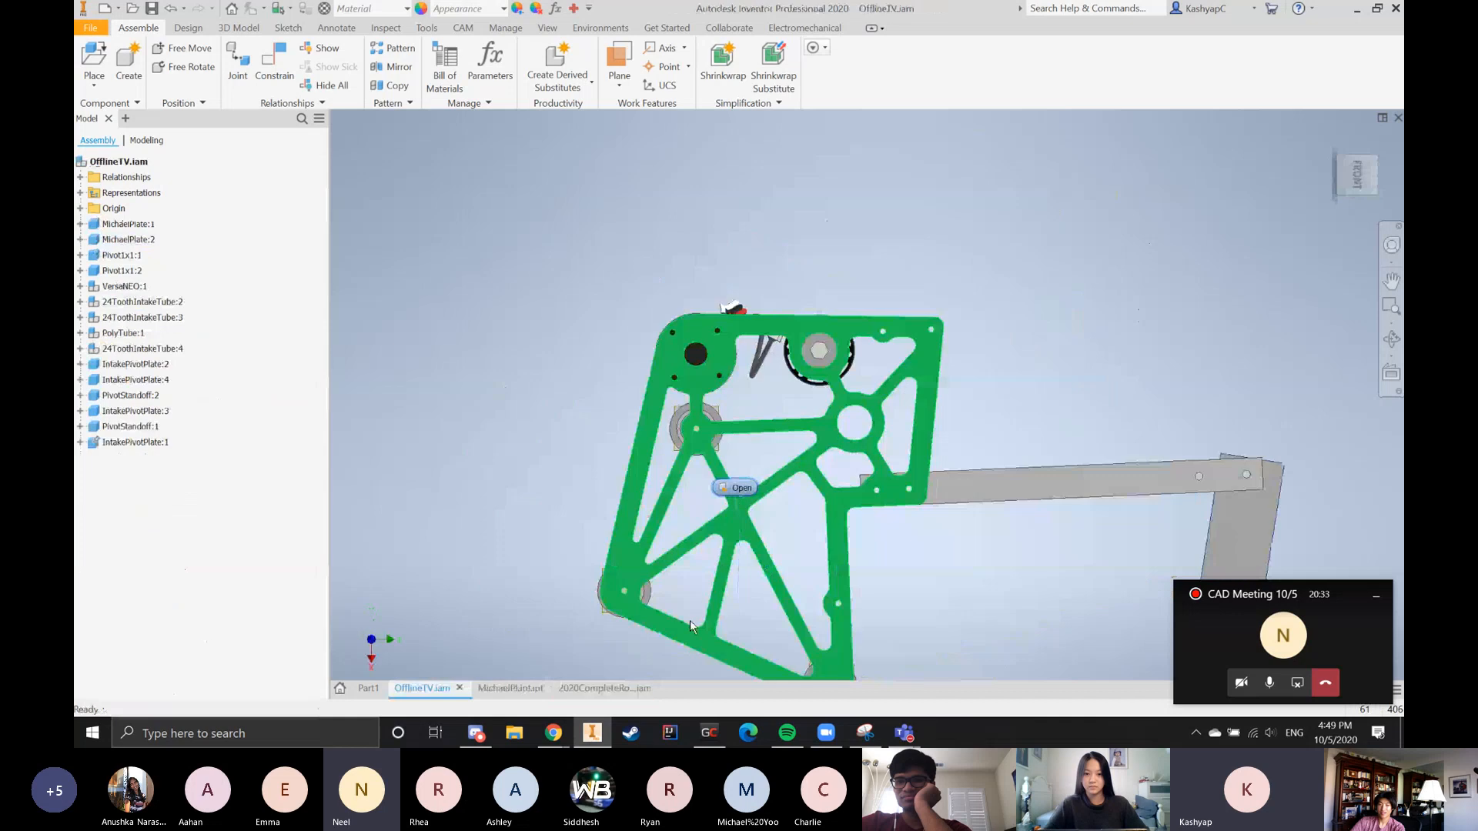
pyautogui.scroll(3, 774, 384)
pyautogui.keyDown('shift'); pyautogui.moveTo(792, 401); pyautogui.dragTo(880, 433, button='middle'); pyautogui.keyUp('shift')
pyautogui.scroll(4, 878, 431)
pyautogui.scroll(-5, 645, 297)
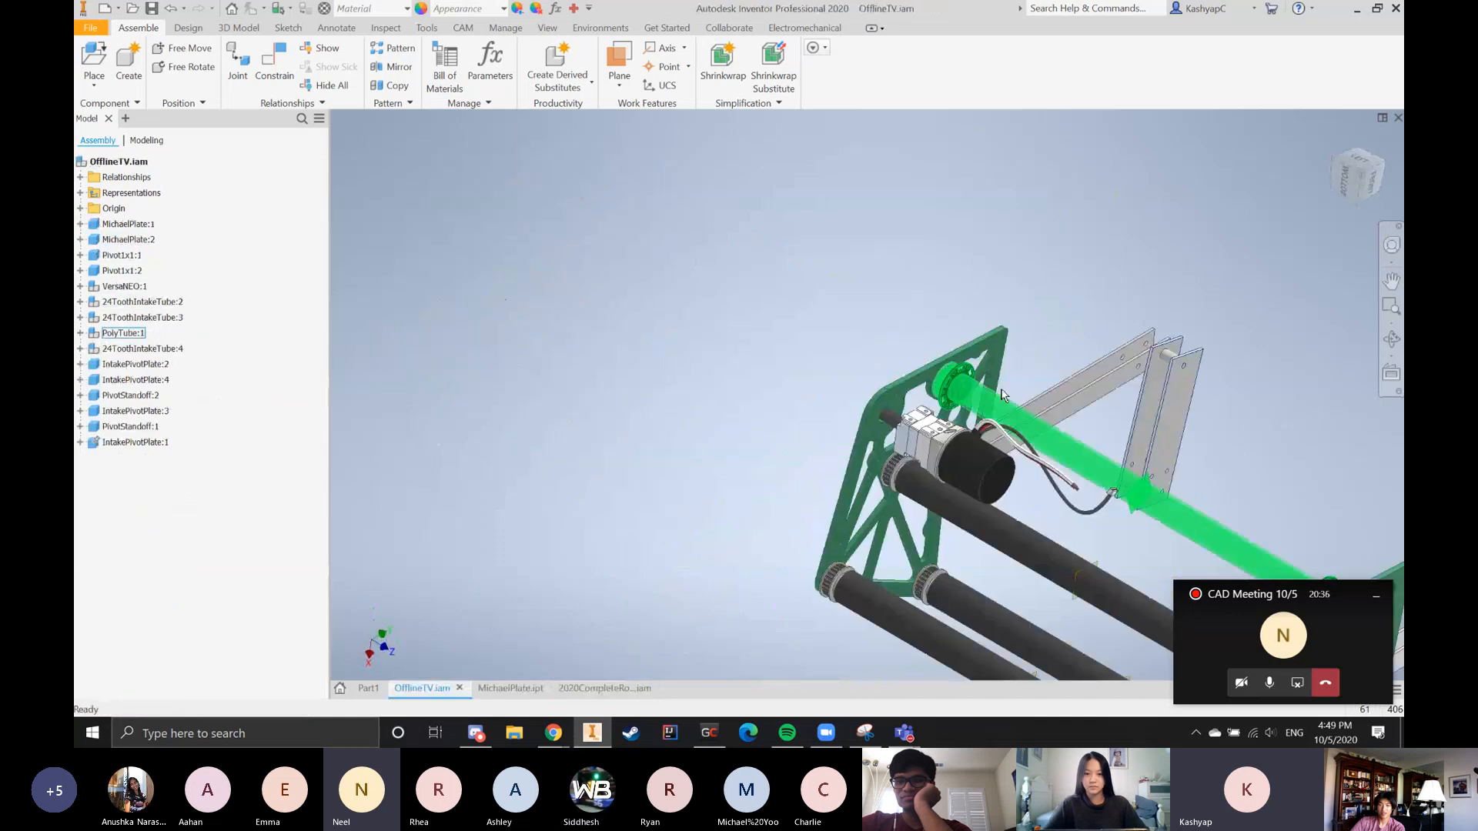
pyautogui.scroll(5, 1013, 462)
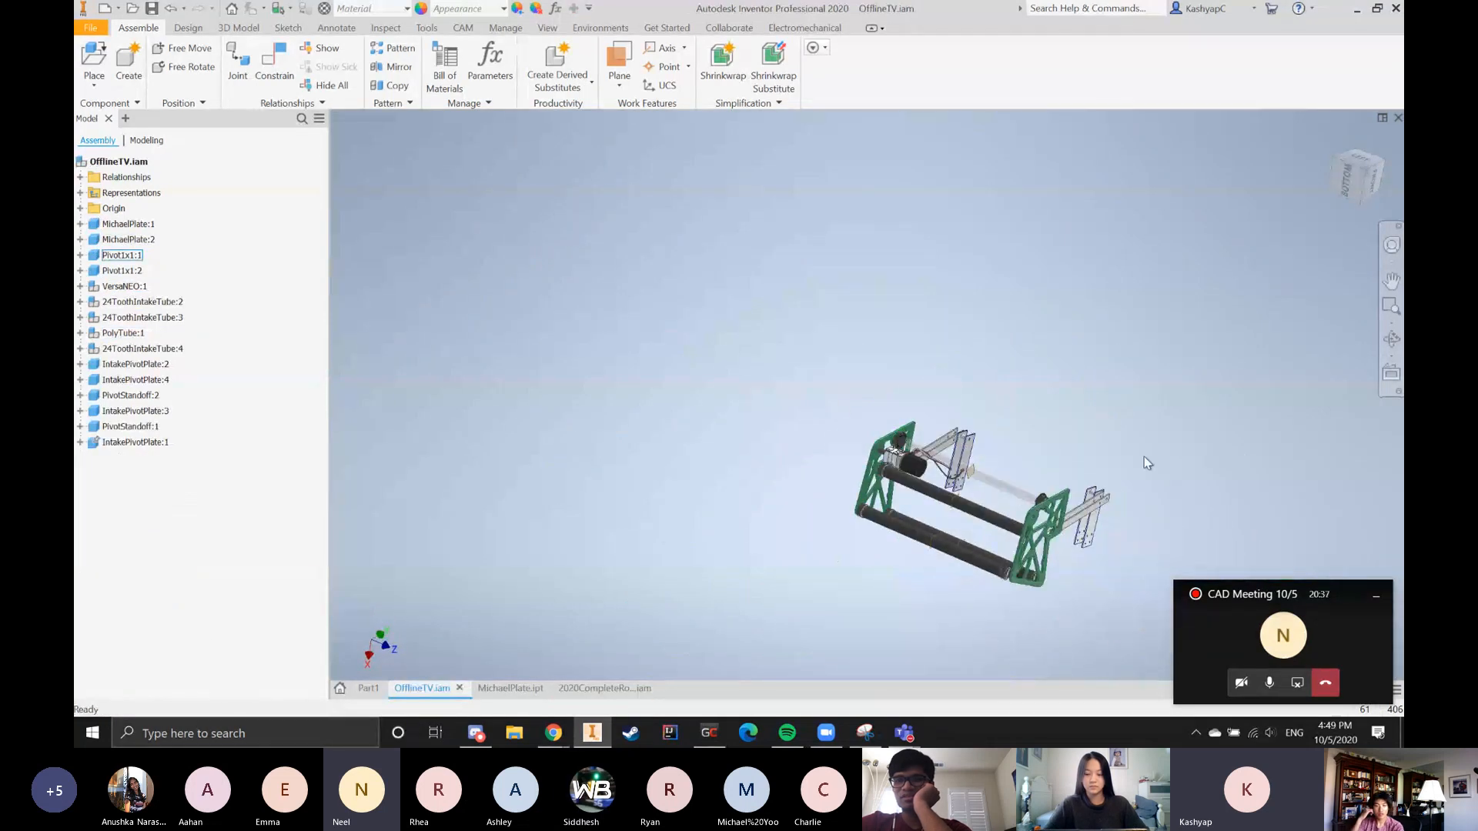
pyautogui.click(1368, 180)
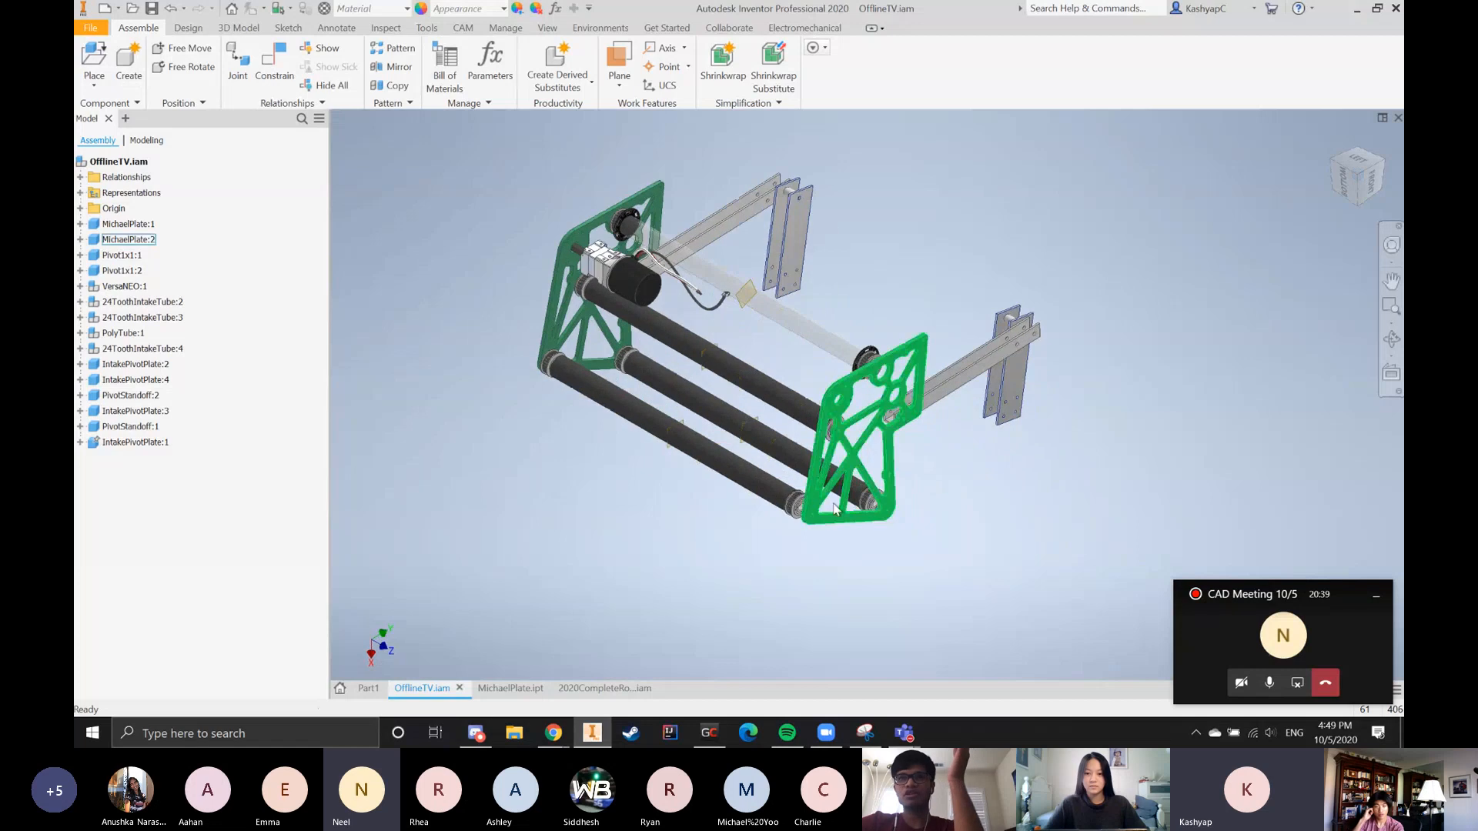
# Examine how the intake roller tubes mount between the two MichaelPlate side plates
pyautogui.scroll(-5, 840, 511)
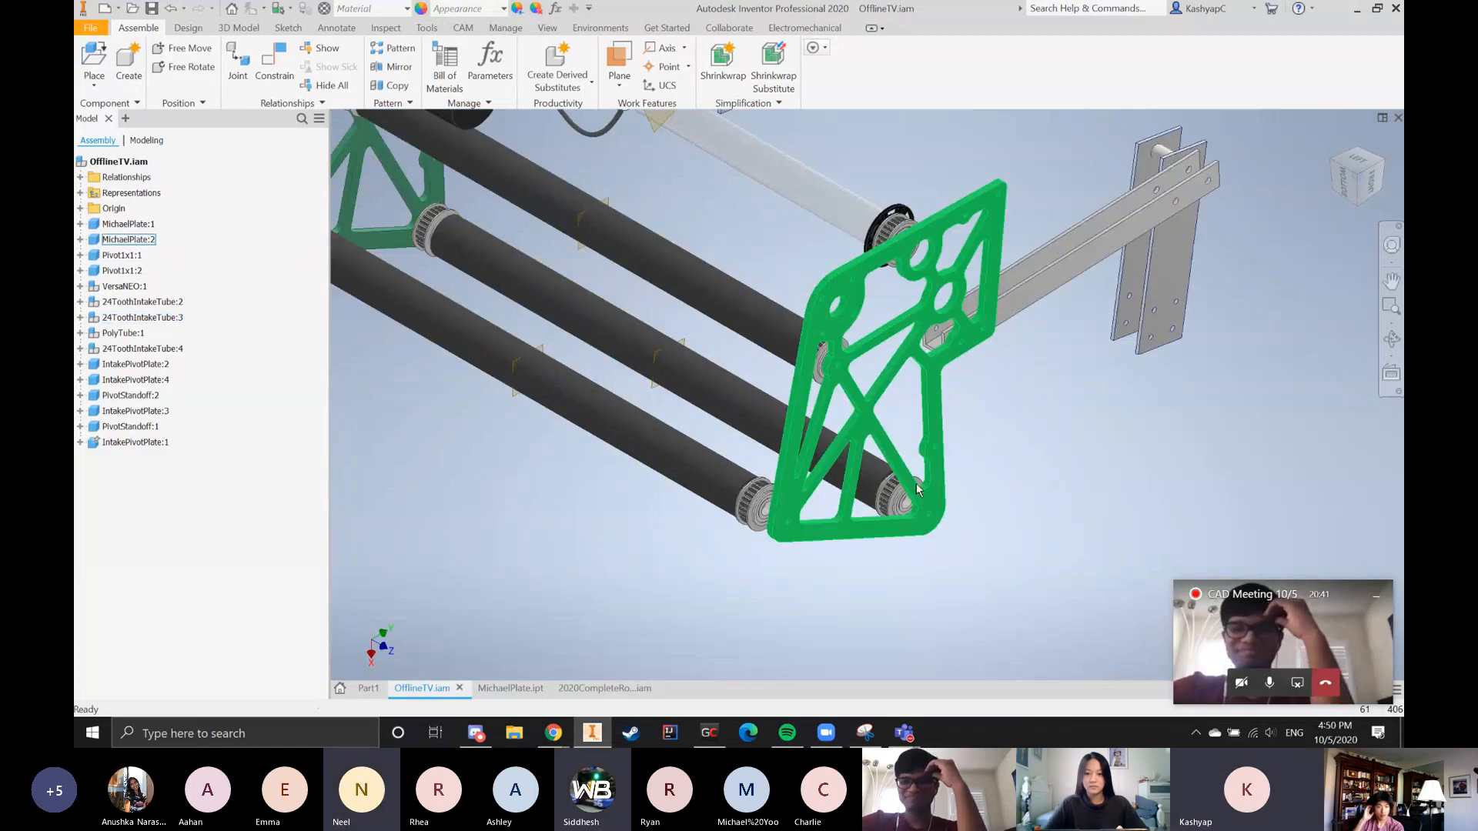
pyautogui.scroll(3, 901, 437)
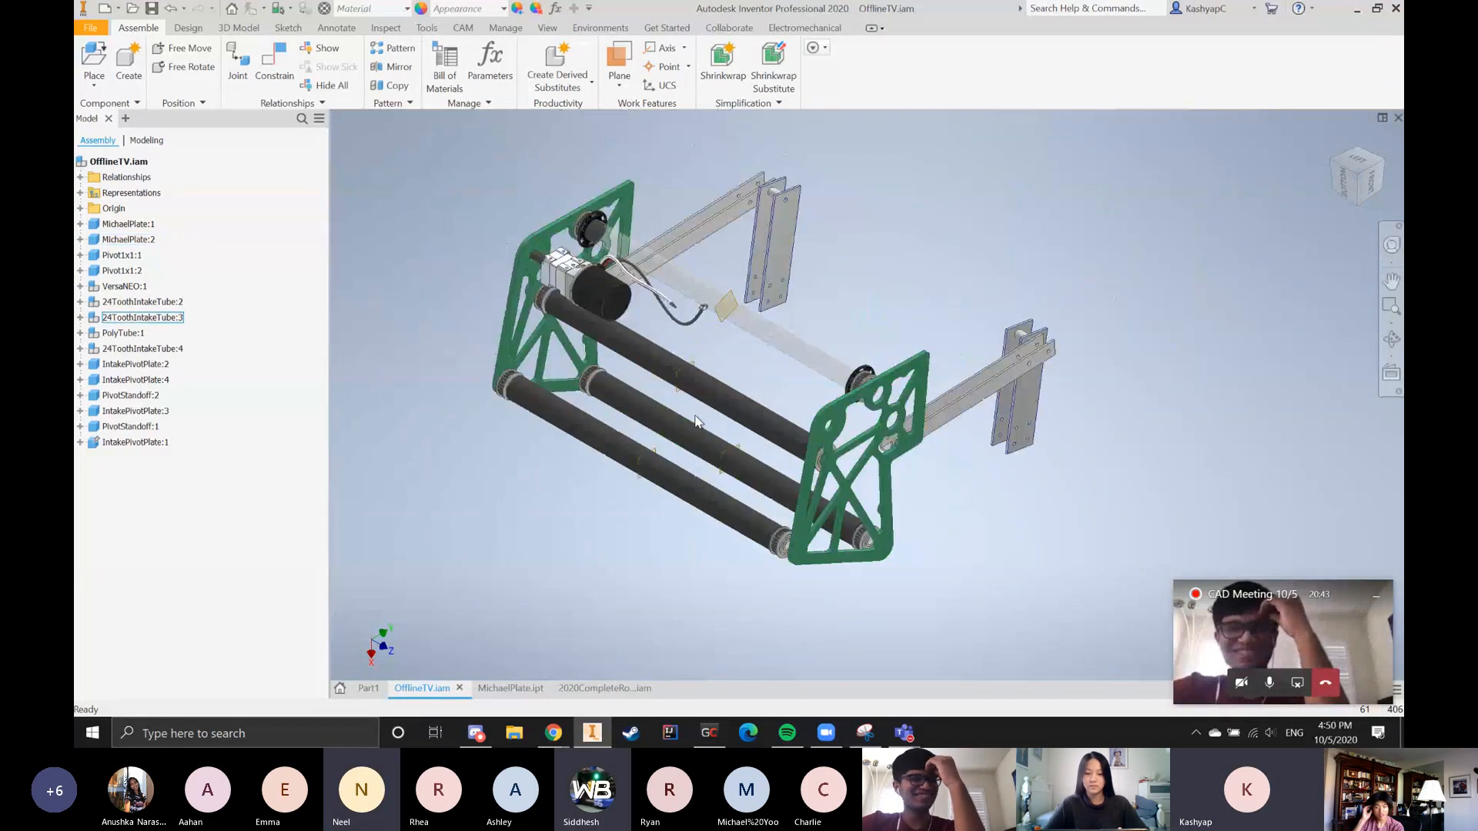
pyautogui.click(756, 522)
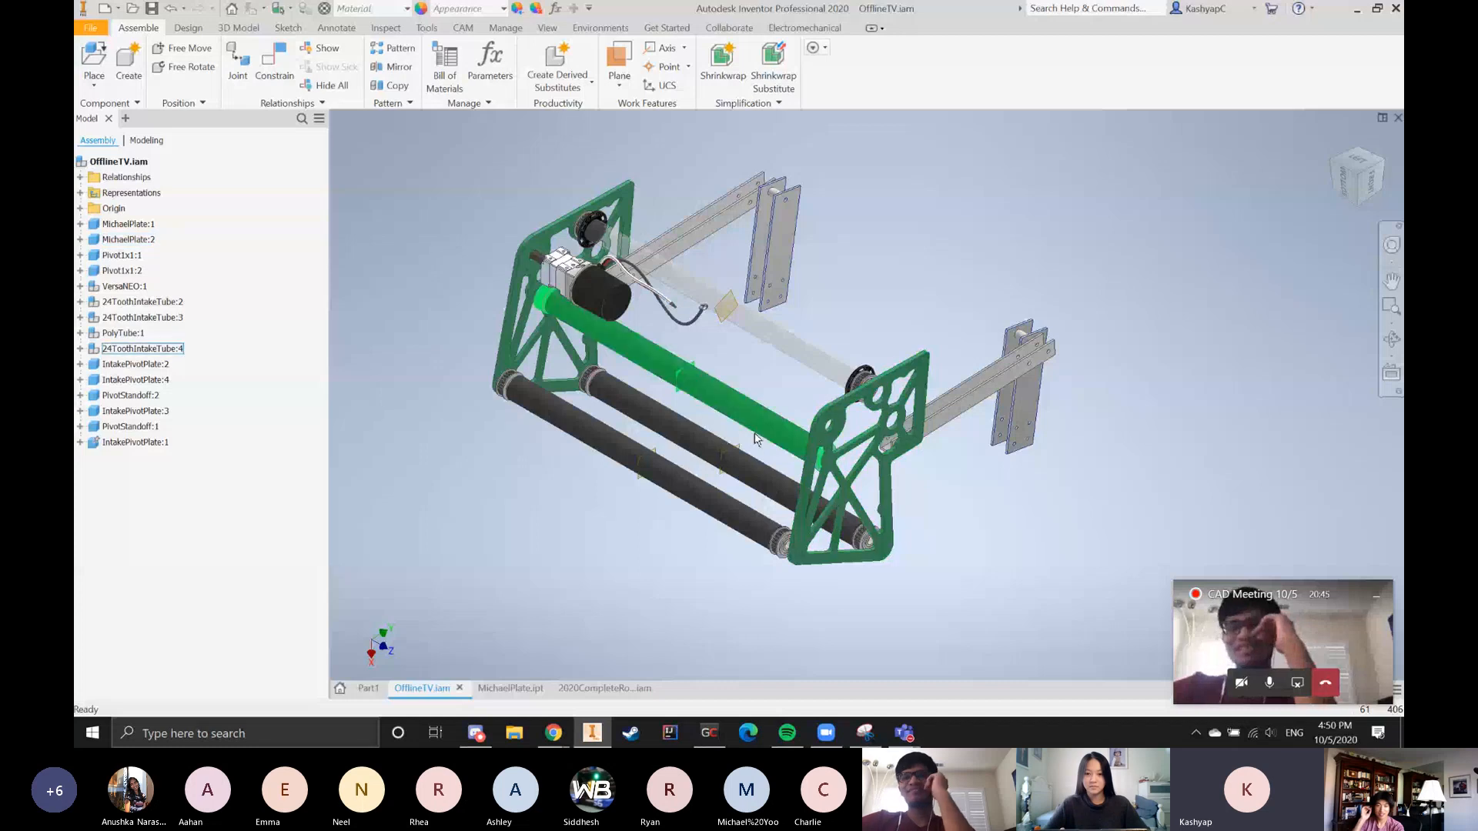
pyautogui.click(761, 573)
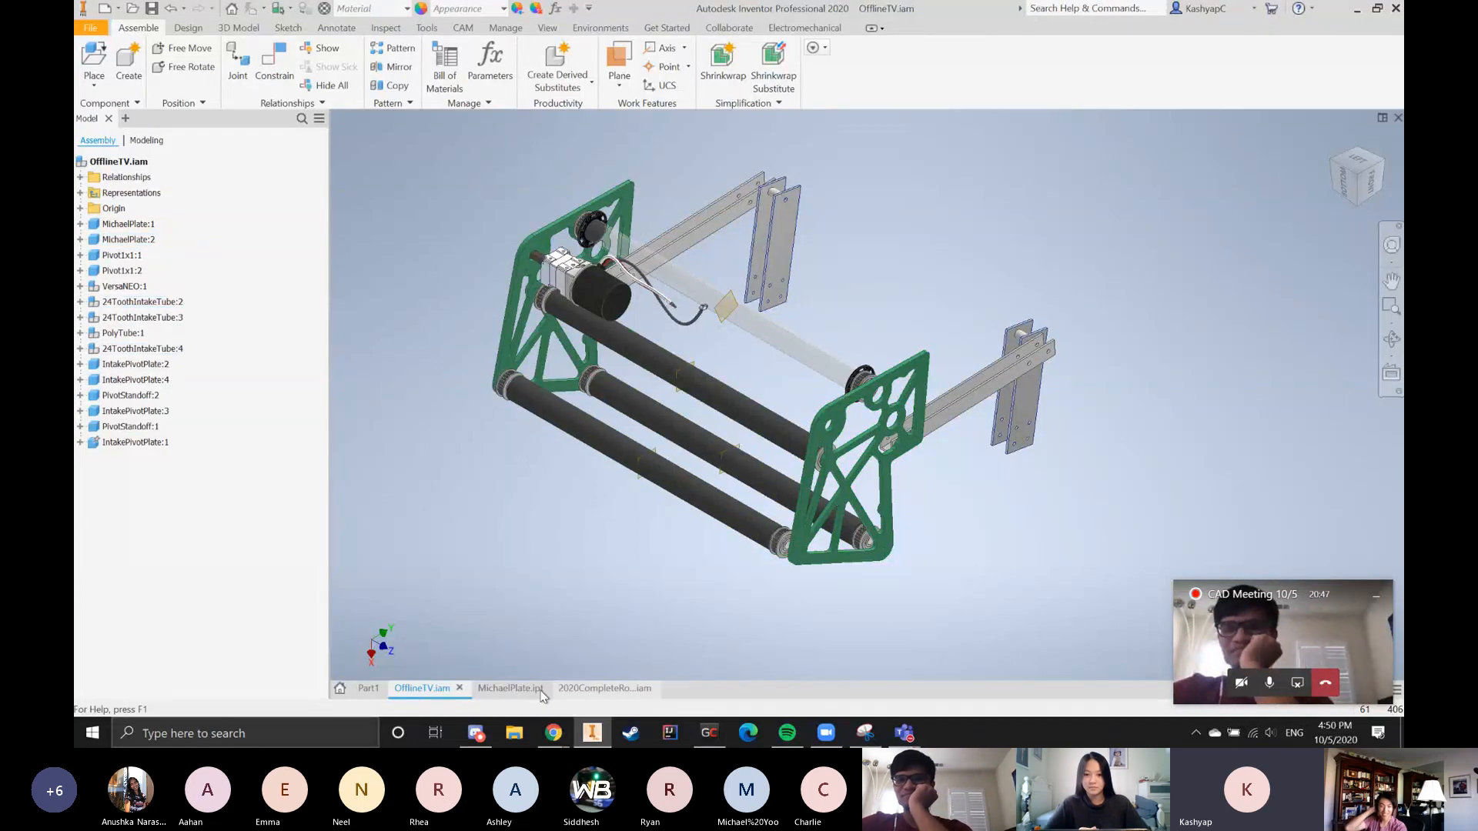
# Switch back to the 2020CompleteRobotV2 assembly and examine the intake side plate against the bumper in the left view
pyautogui.click(599, 687)
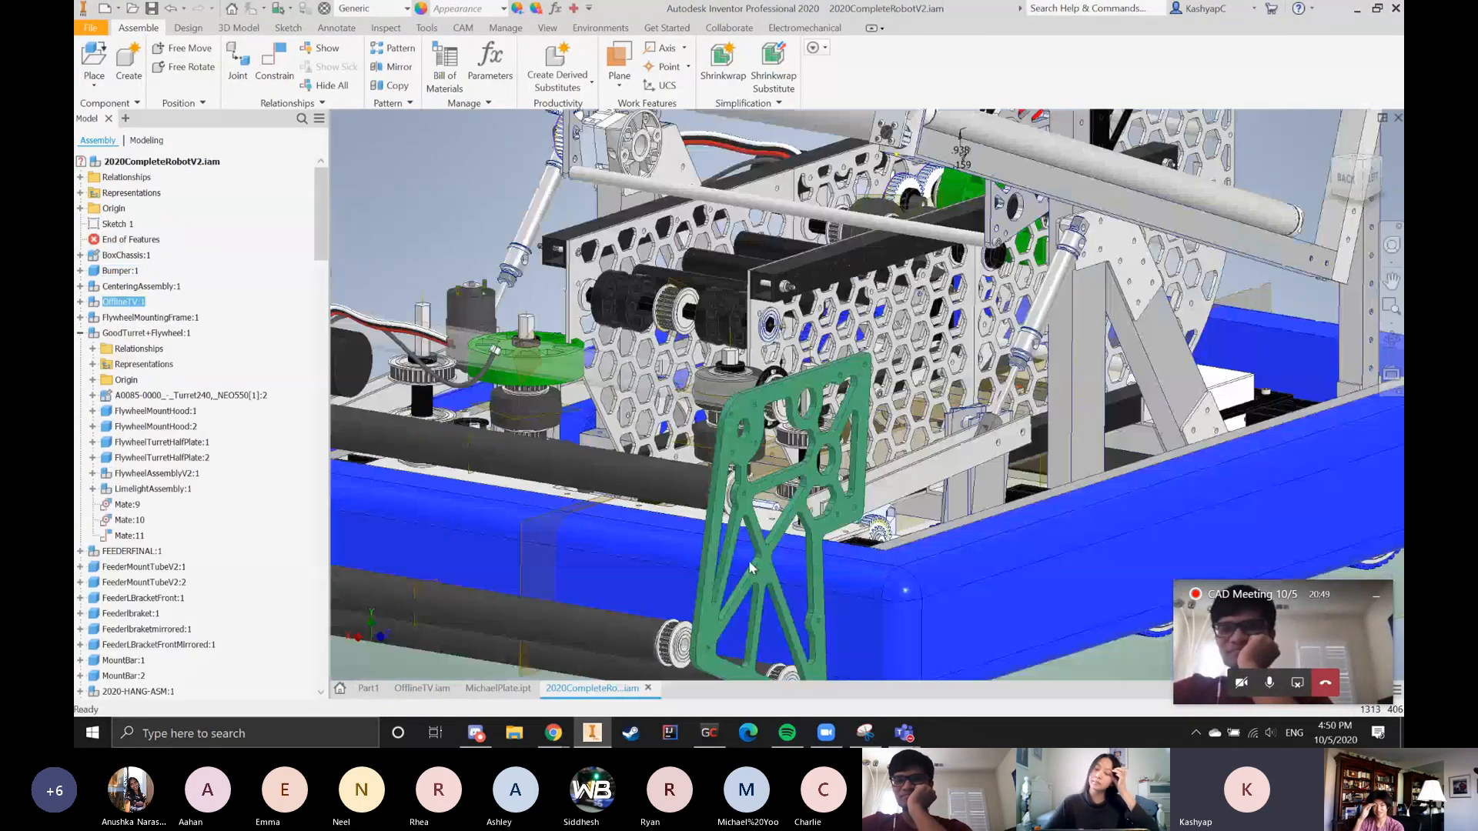
pyautogui.click(725, 496)
pyautogui.click(1372, 178)
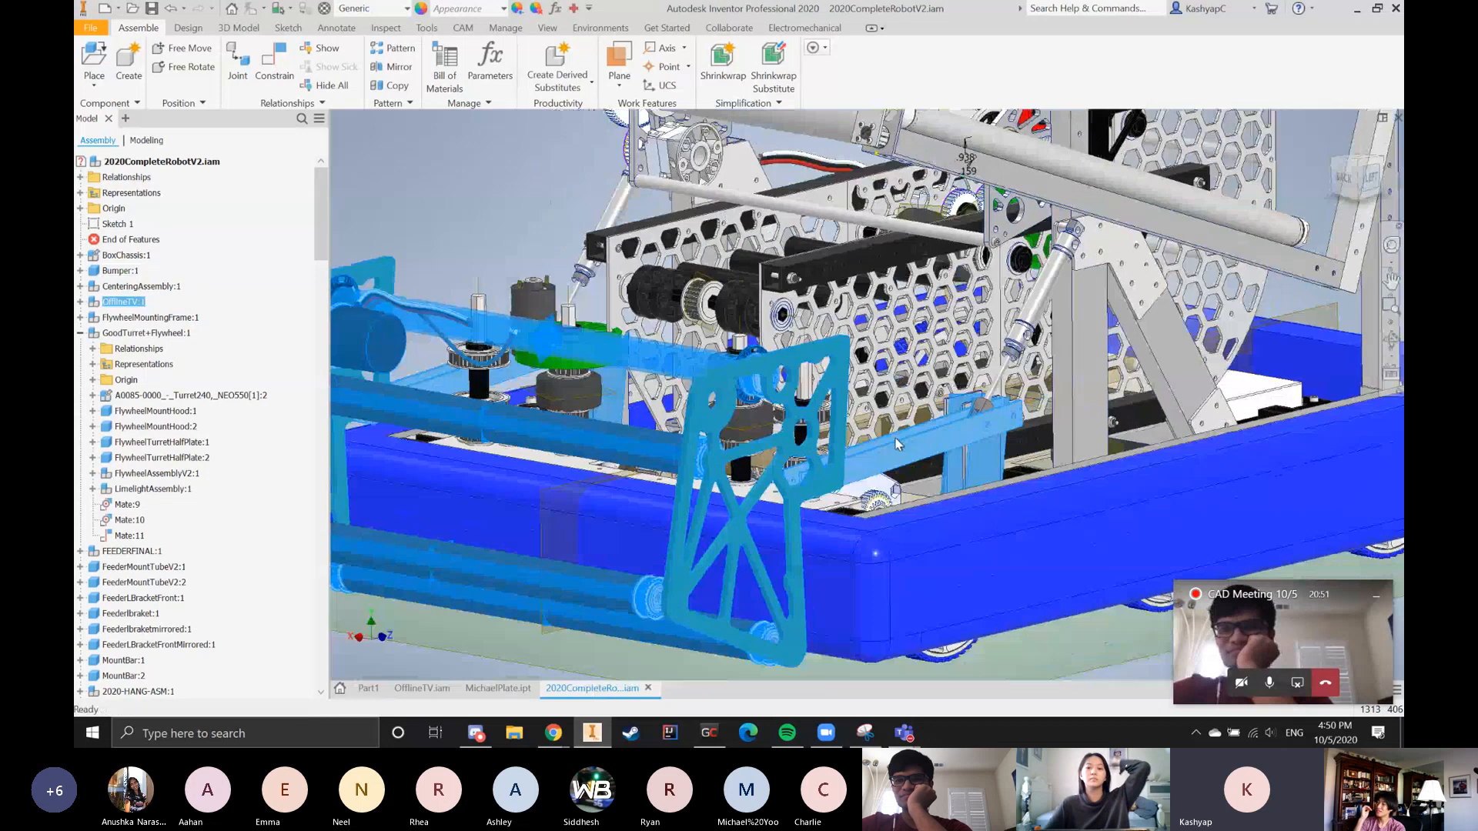
pyautogui.scroll(6, 957, 343)
pyautogui.press('Escape')
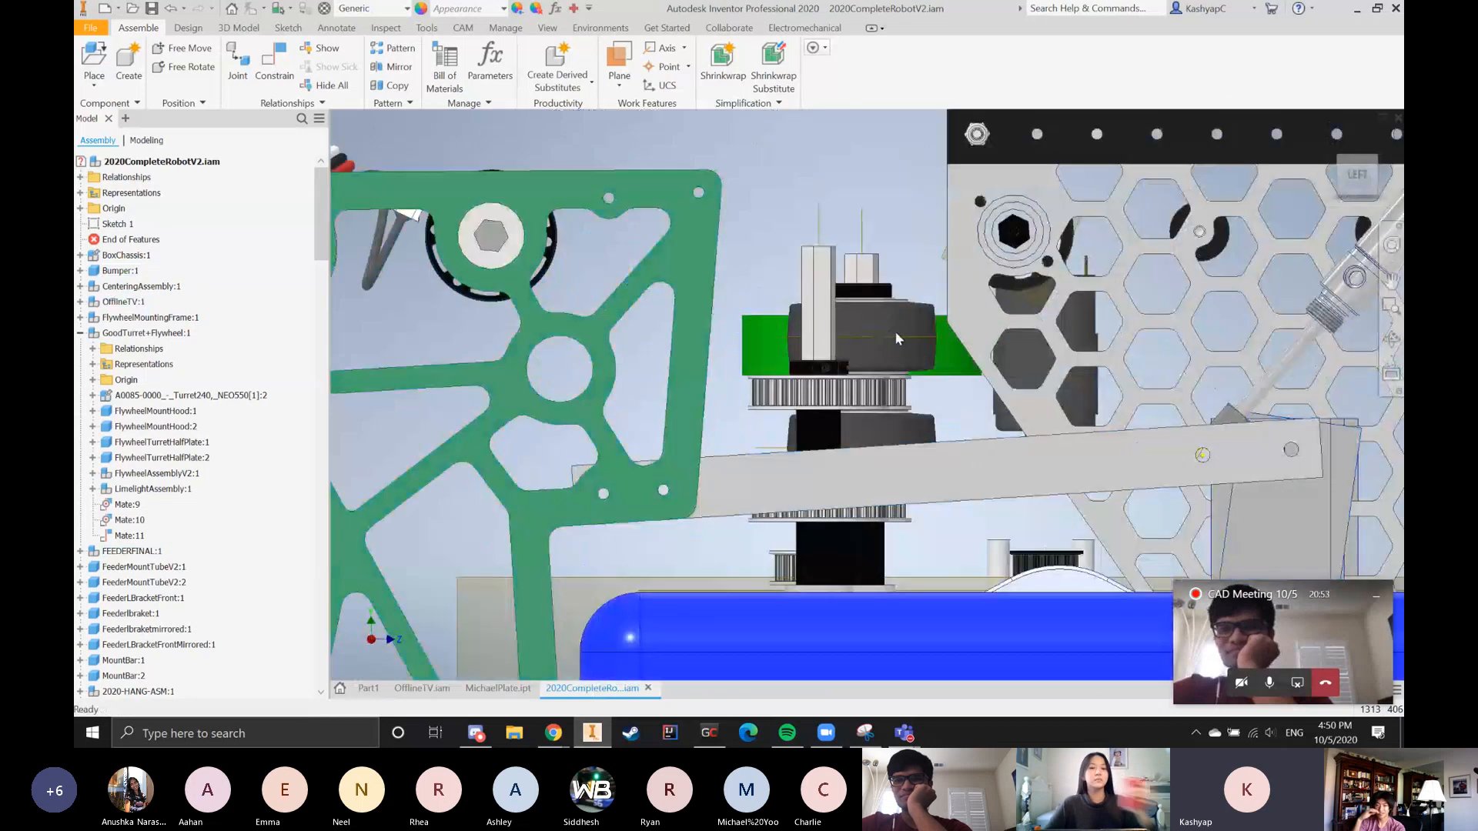
pyautogui.scroll(-3, 893, 316)
pyautogui.scroll(3, 810, 483)
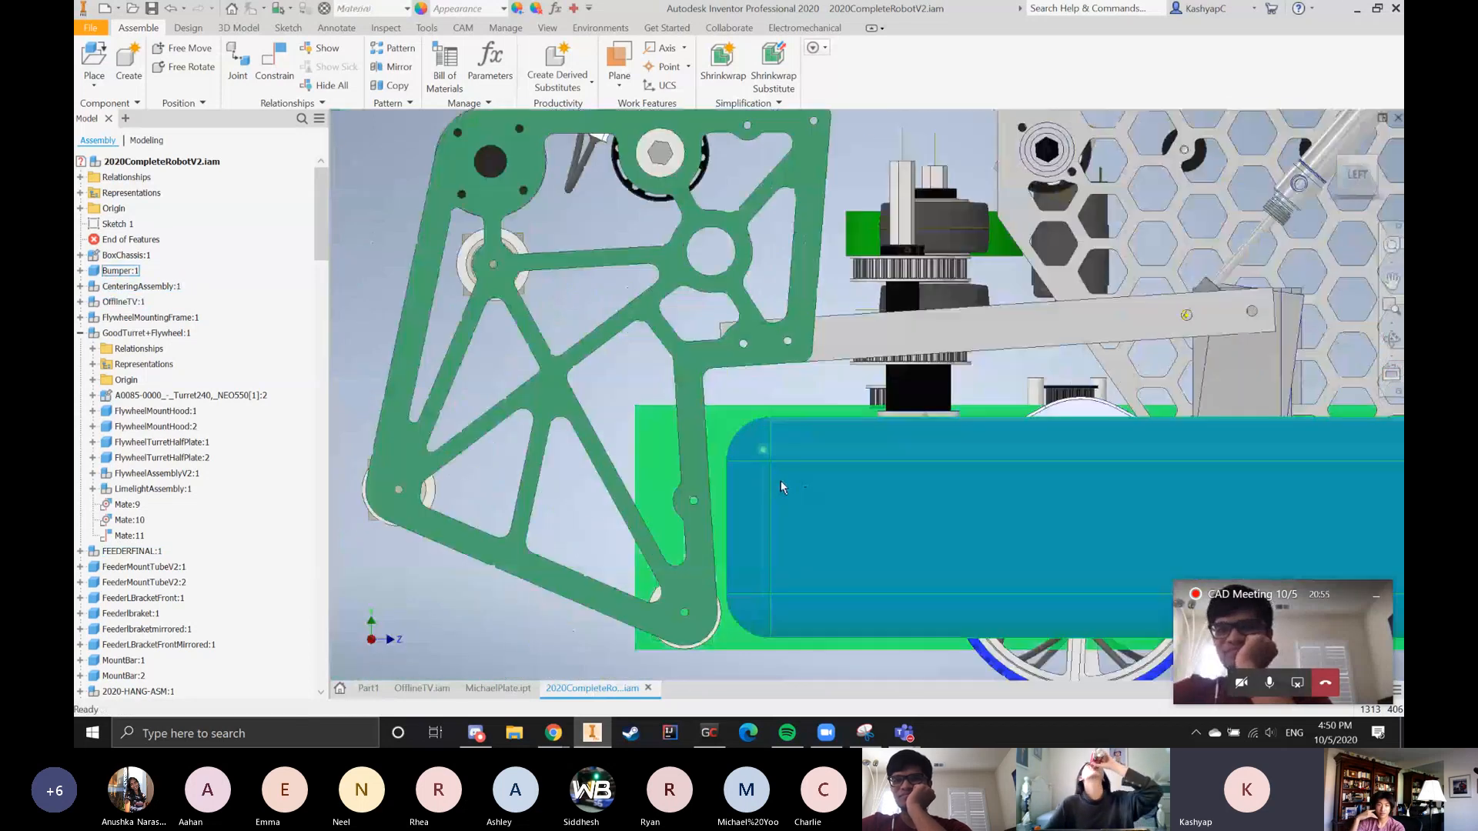
# Examine the clearance between the lower corner of the intake side plate and the end of the bumper
pyautogui.scroll(-3, 838, 518)
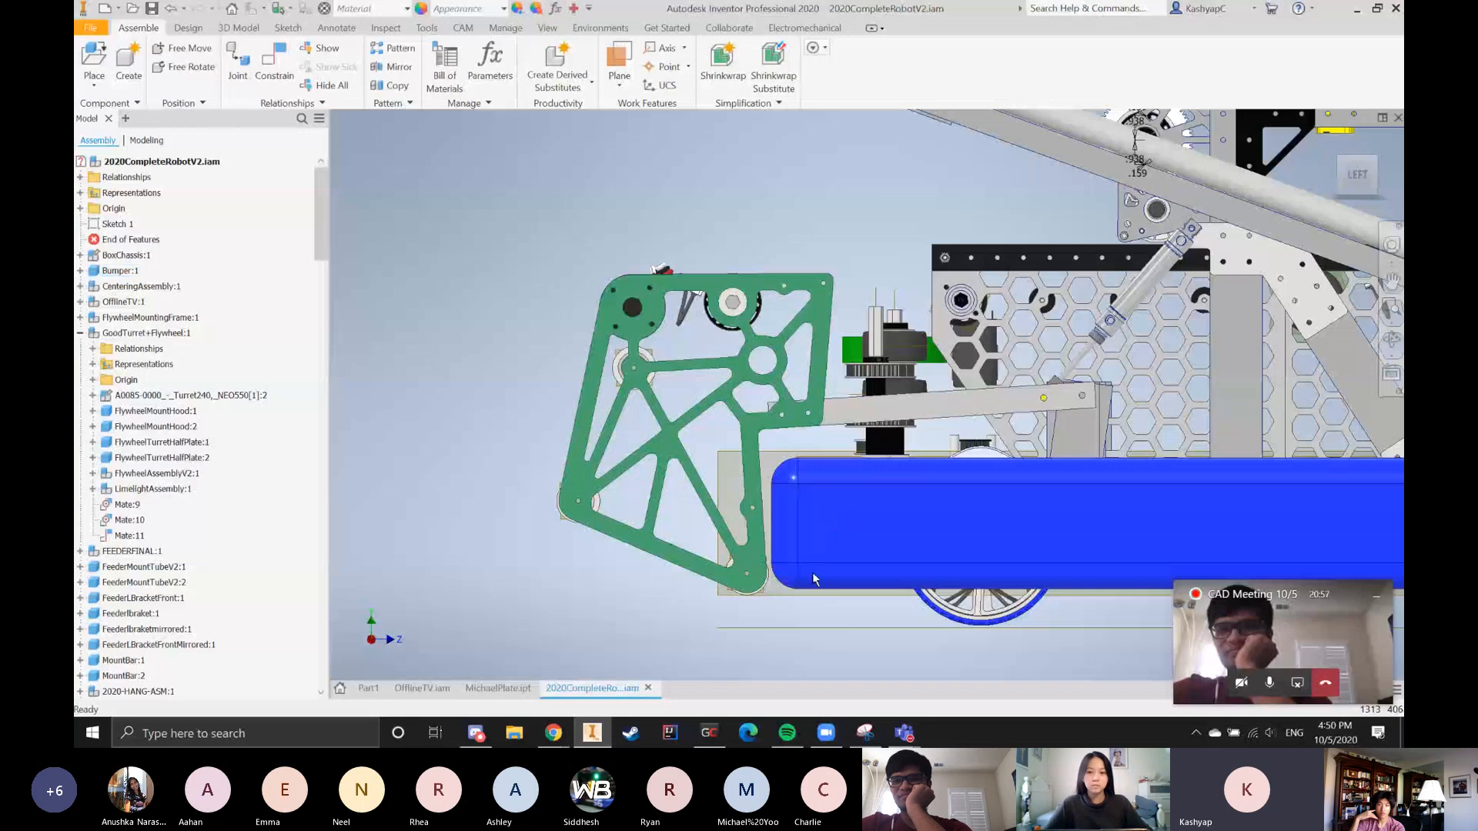
pyautogui.scroll(3, 824, 557)
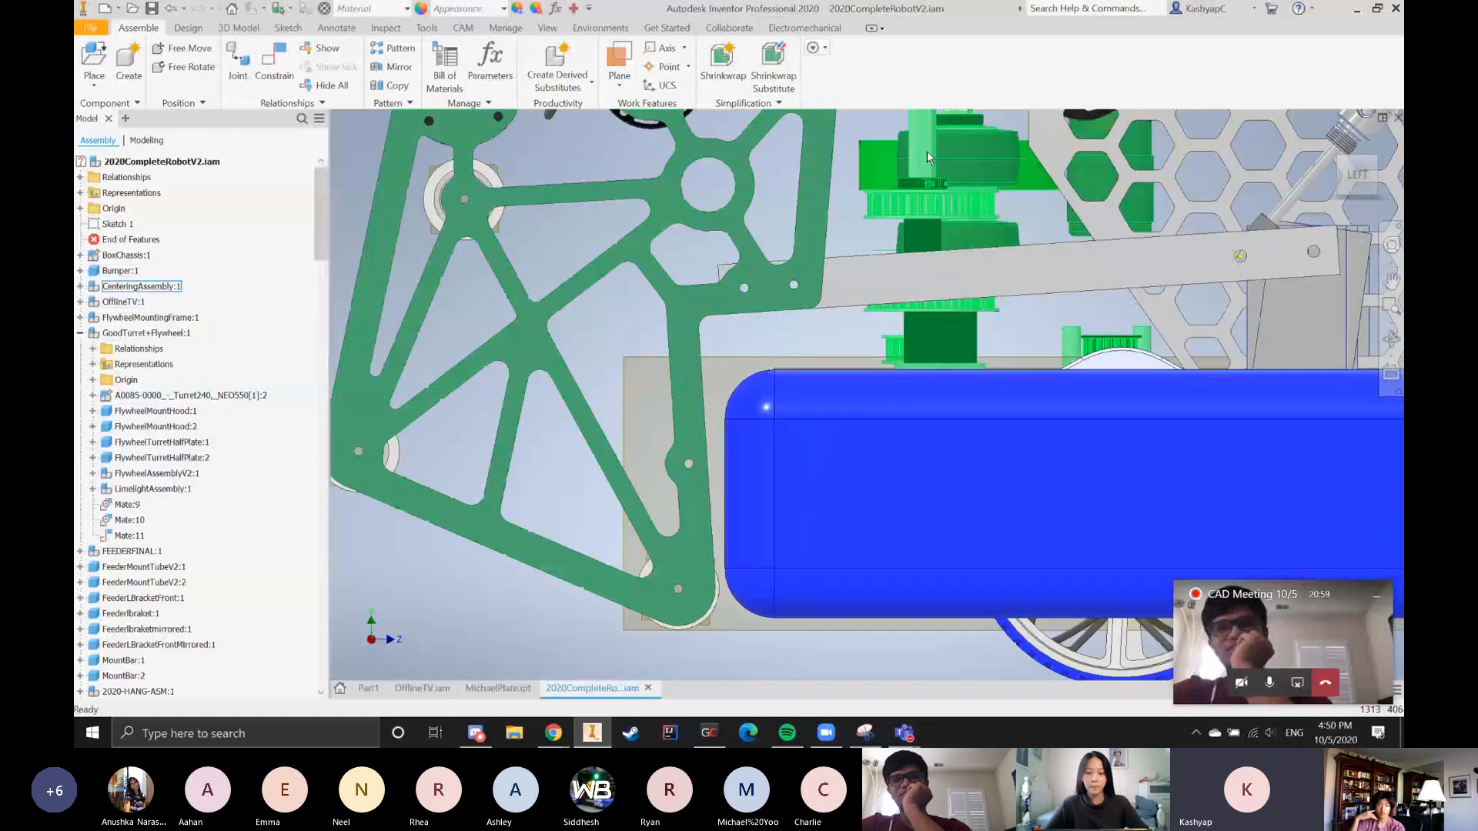
pyautogui.scroll(-3, 677, 524)
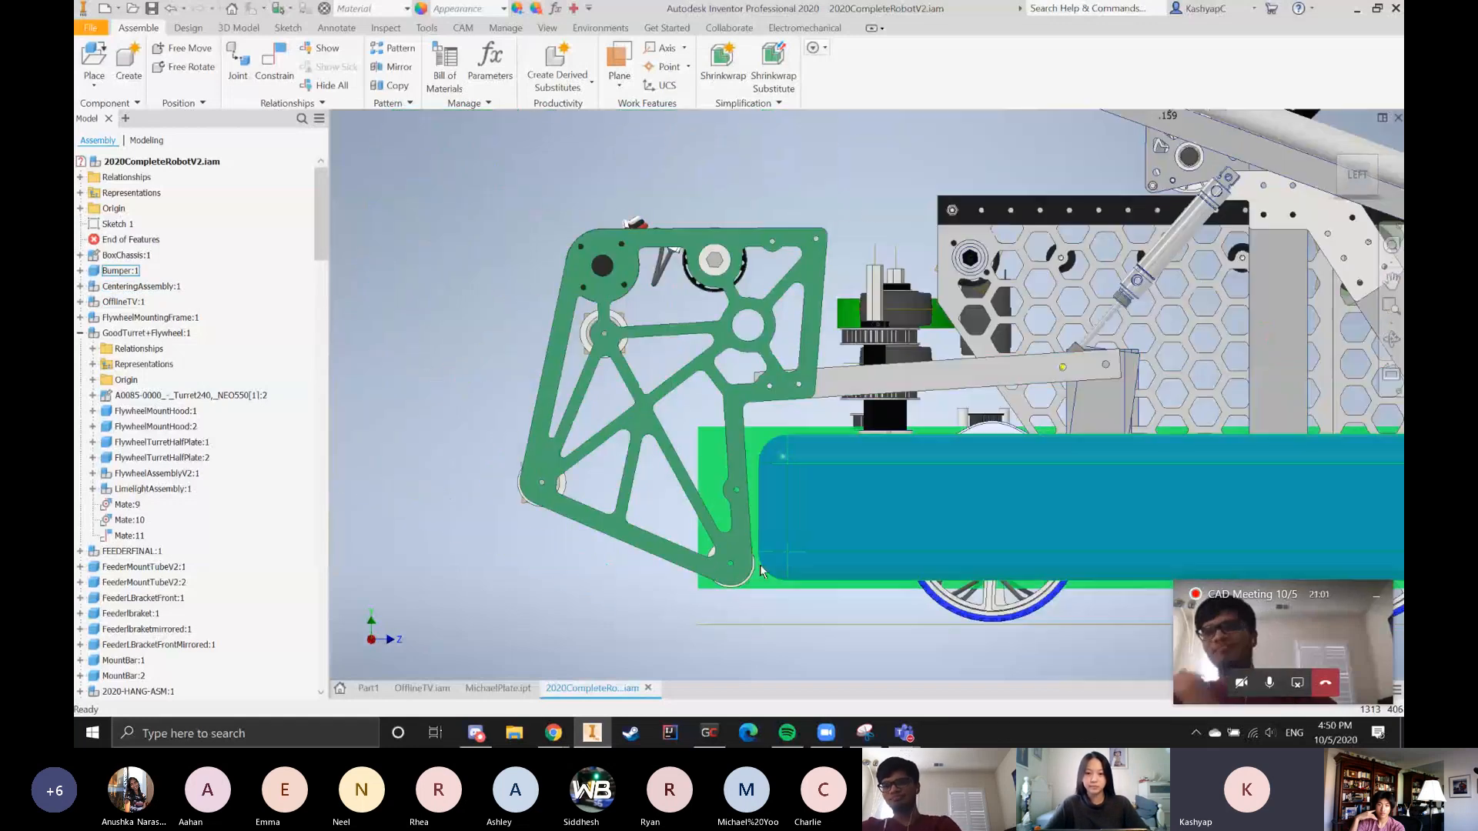
pyautogui.scroll(-3, 704, 548)
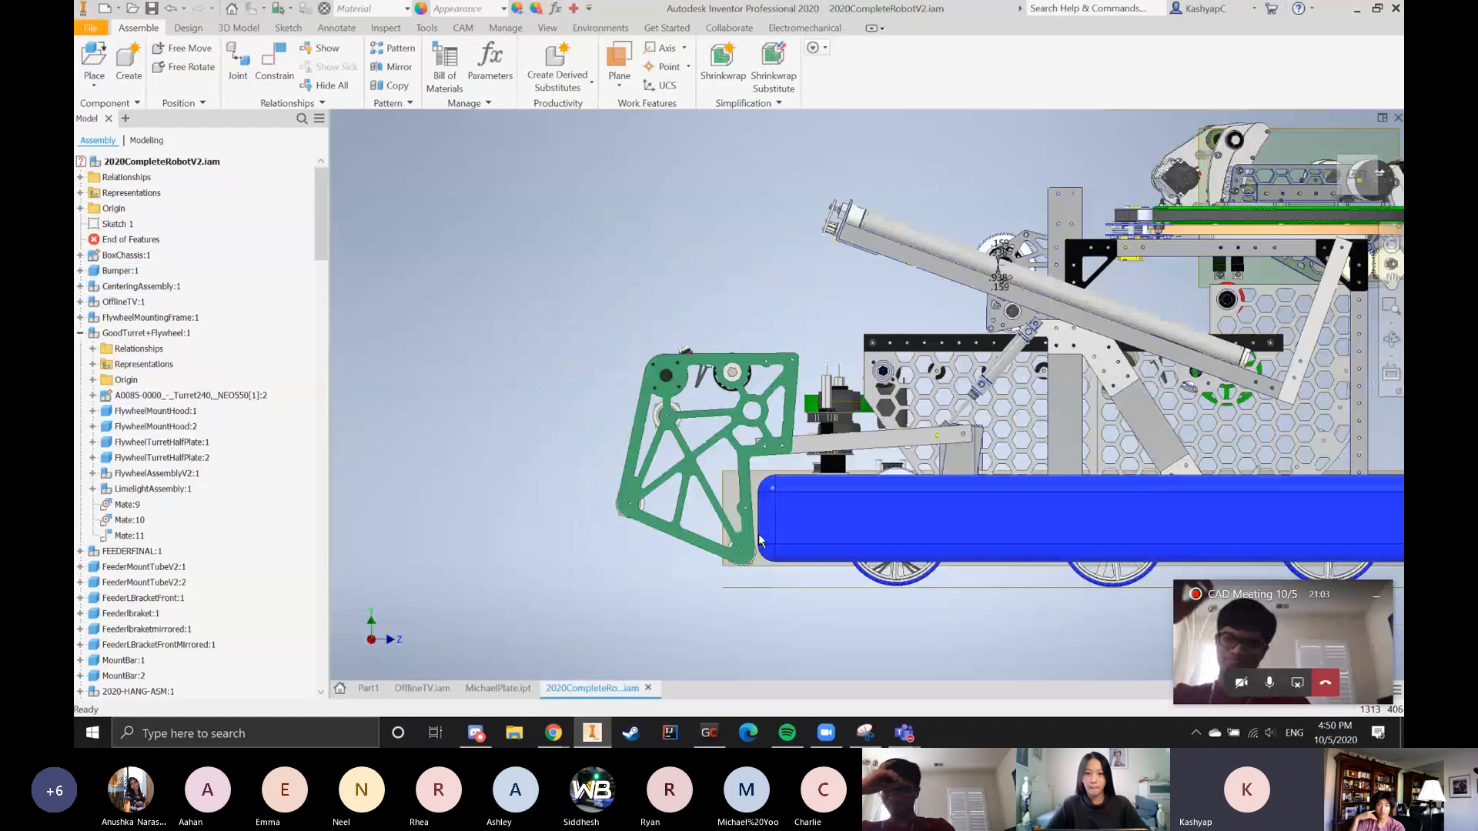
# Switch to the OfflineTV assembly by way of the MichaelPlate sketch and turn the intake to show its rollers from below
pyautogui.click(502, 688)
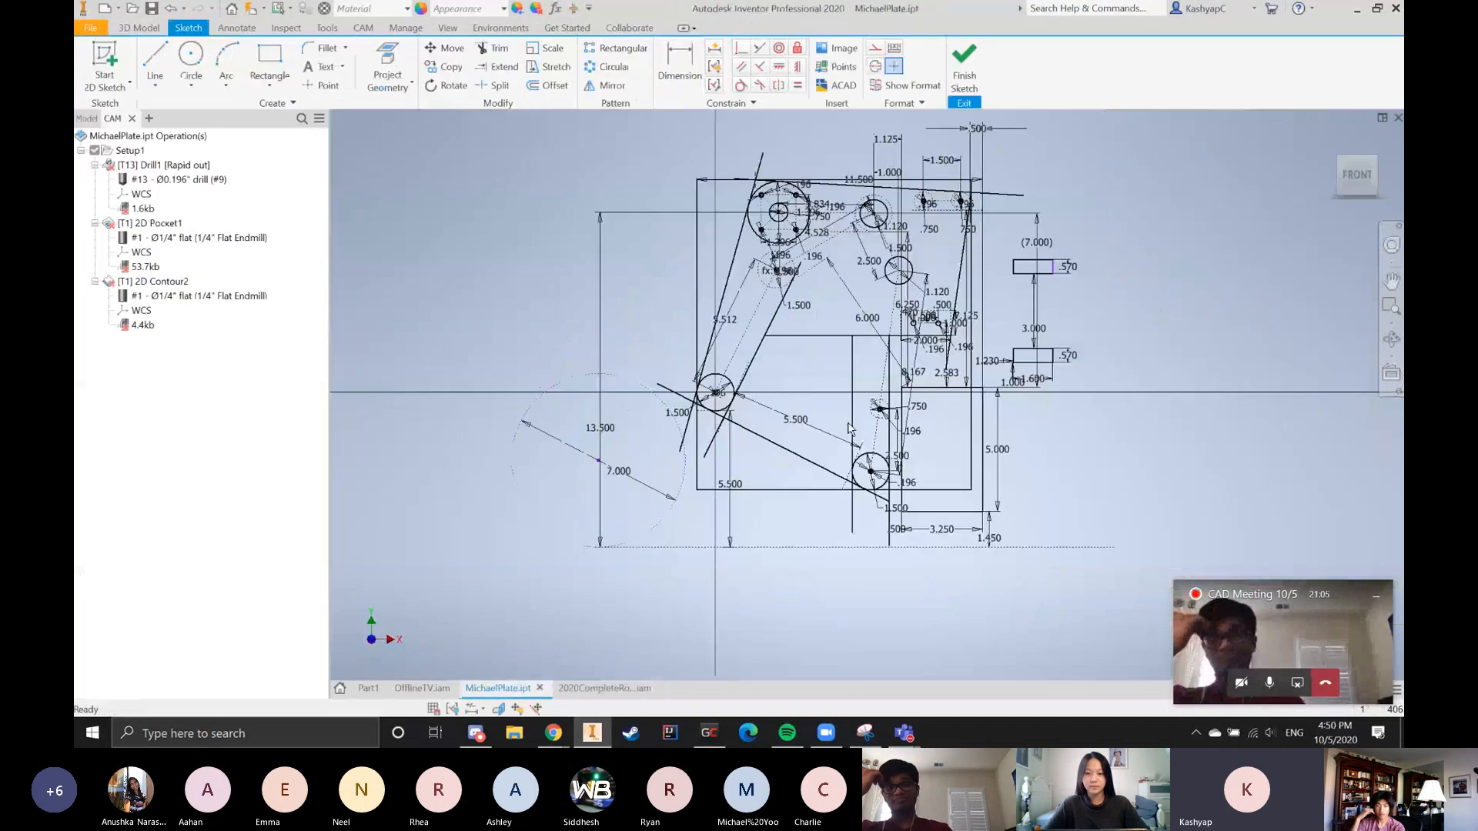
pyautogui.click(422, 688)
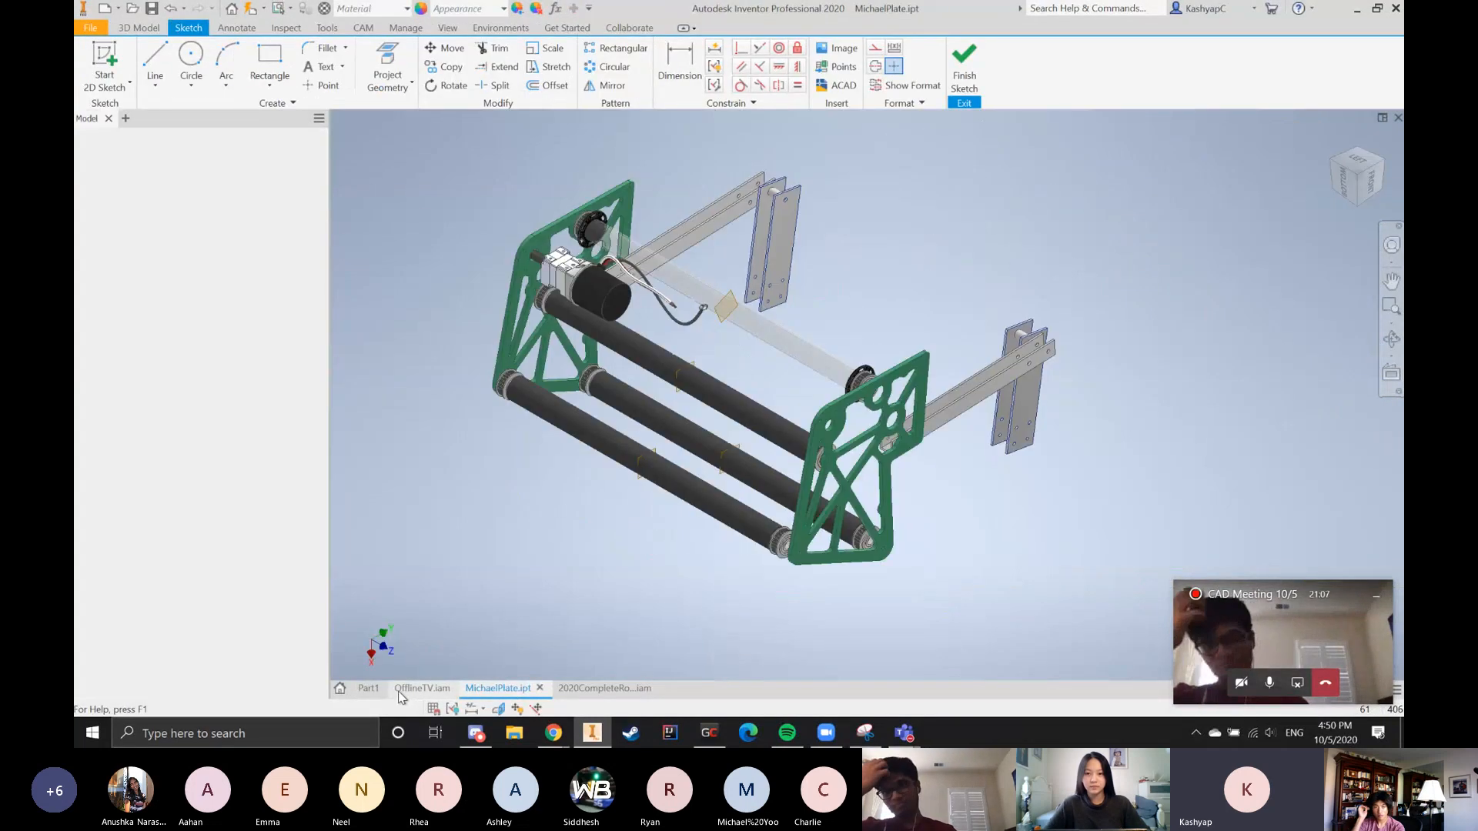
pyautogui.scroll(3, 660, 423)
pyautogui.scroll(-3, 715, 522)
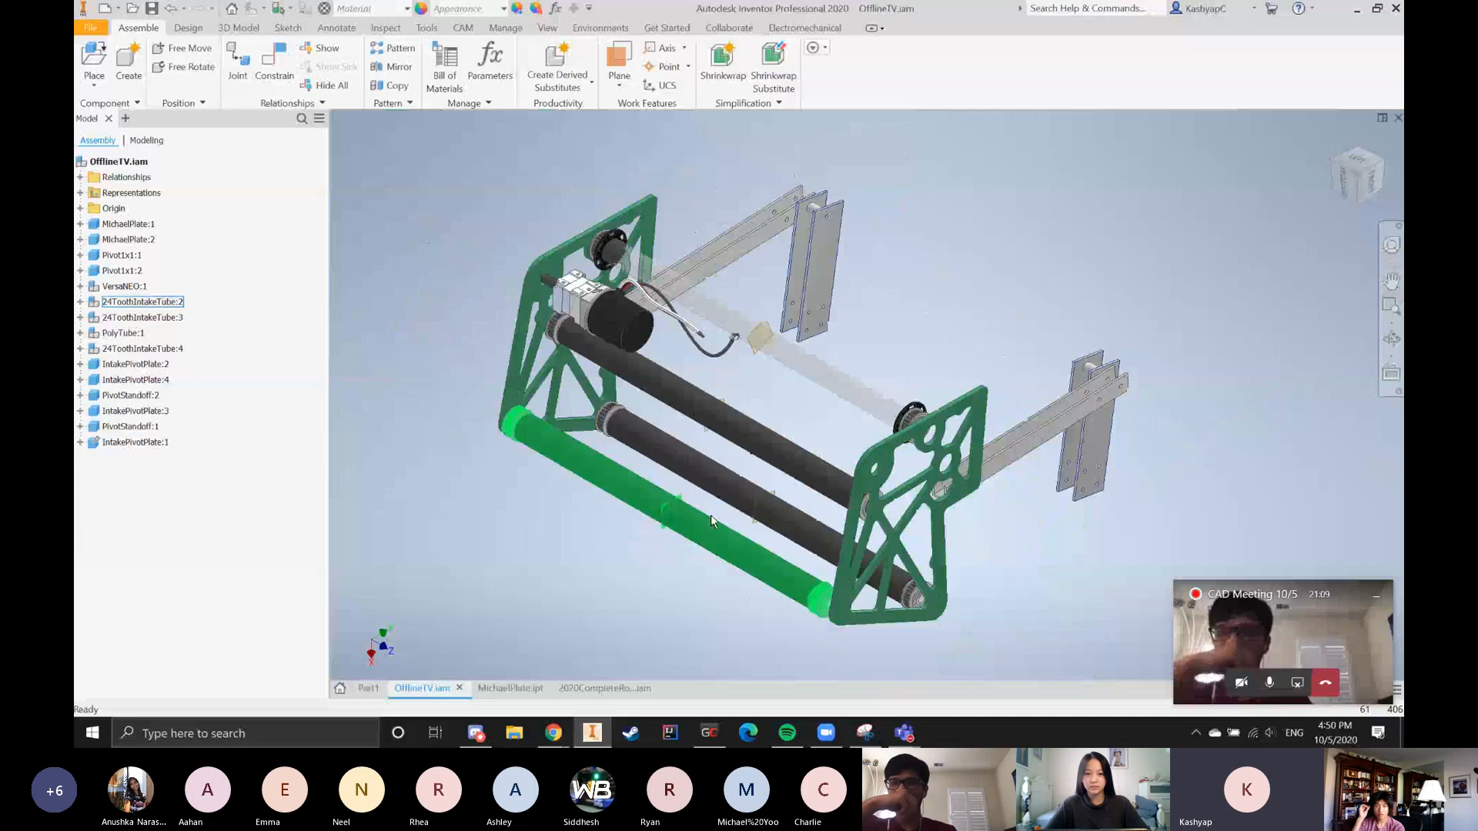
pyautogui.keyDown('shift'); pyautogui.moveTo(715, 542); pyautogui.dragTo(677, 402, button='middle'); pyautogui.keyUp('shift')
pyautogui.scroll(-5, 672, 442)
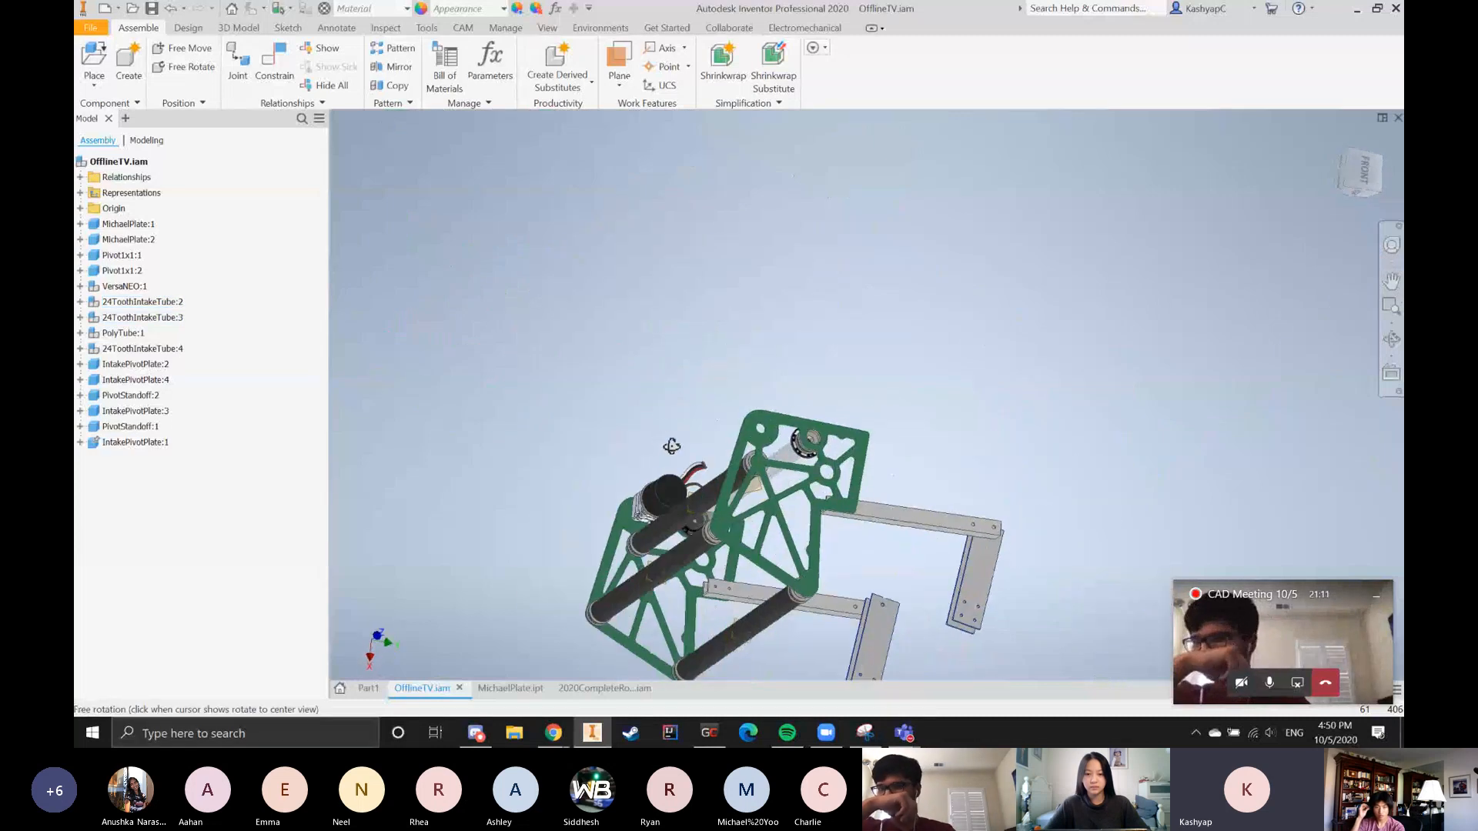
# Highlight the intake roller tubes one after another, including 24ToothIntakeTube:2 and 24ToothIntakeTube:4, to point out their positions between the side plates
pyautogui.scroll(4, 735, 583)
pyautogui.click(735, 579)
pyautogui.click(622, 502)
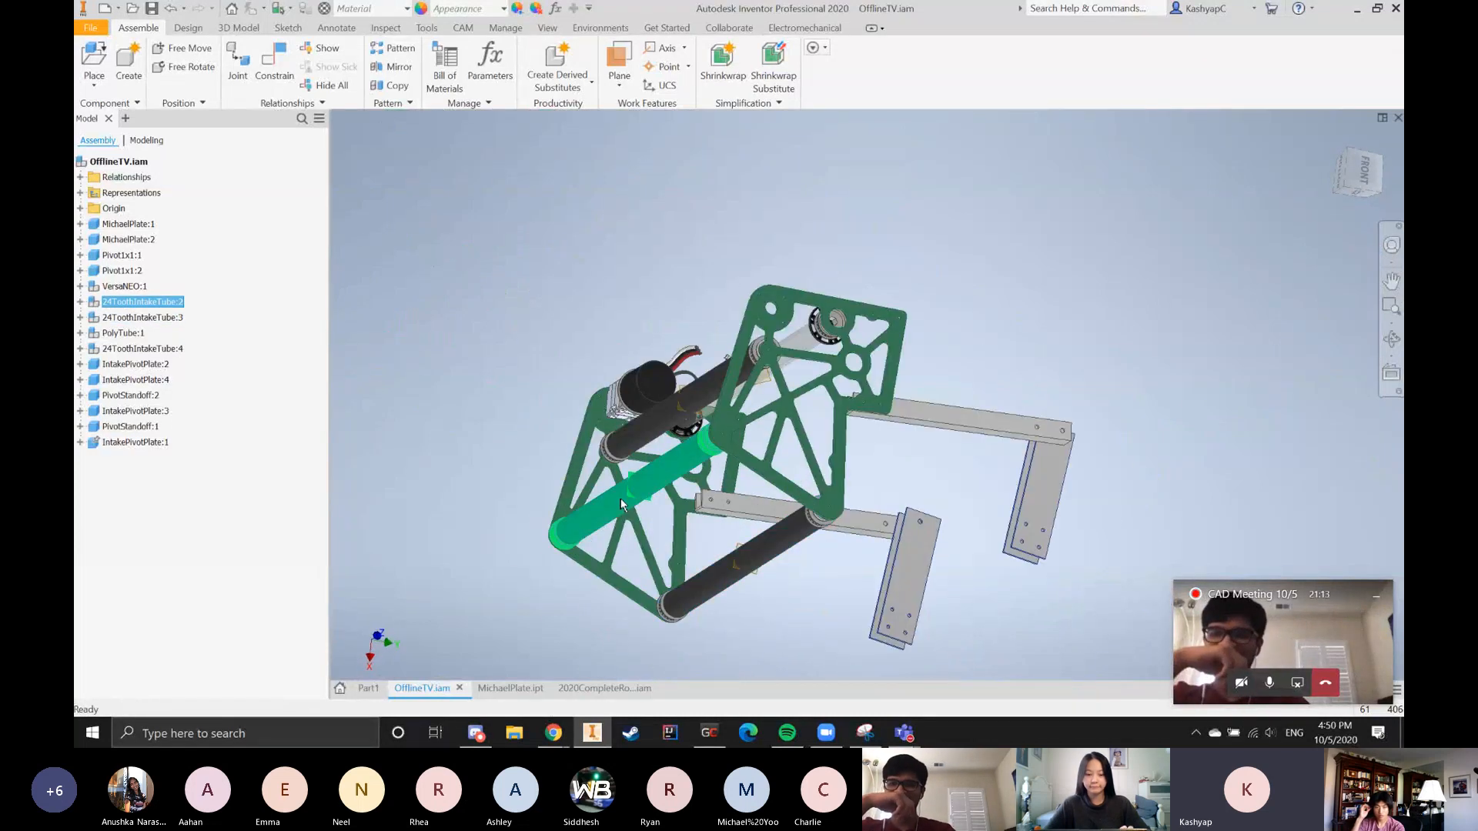
pyautogui.click(662, 415)
pyautogui.keyDown('shift'); pyautogui.moveTo(677, 479); pyautogui.dragTo(584, 469, button='middle'); pyautogui.keyUp('shift')
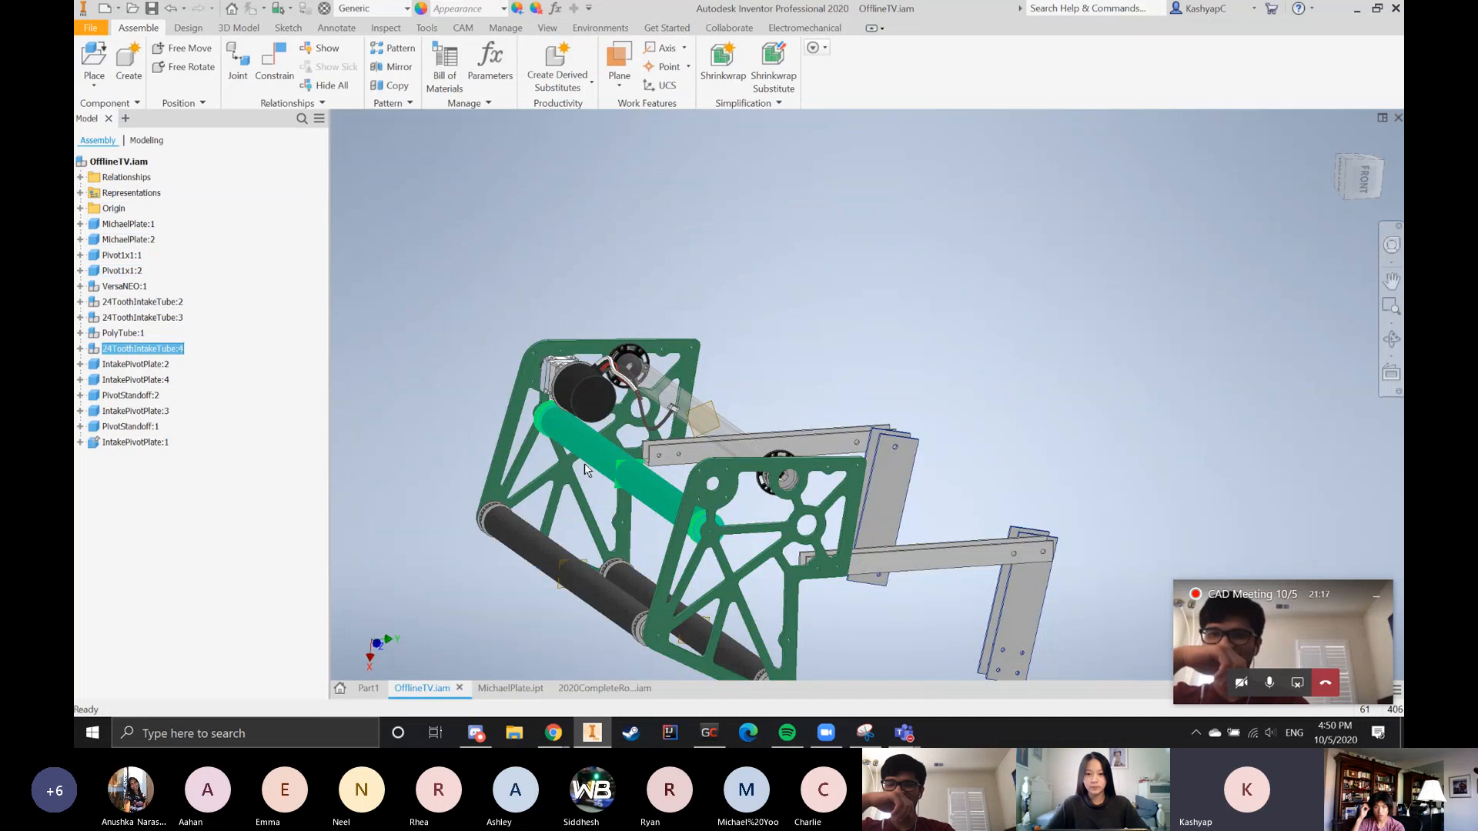
pyautogui.keyDown('shift'); pyautogui.moveTo(508, 431); pyautogui.dragTo(538, 489, button='middle'); pyautogui.keyUp('shift')
pyautogui.click(554, 494)
# Examine the toothed pulleys on the motor-side ends of the intake rollers, especially the one on 24ToothIntakeTube:4 beneath the motor
pyautogui.scroll(-3, 620, 492)
pyautogui.scroll(-3, 608, 494)
pyautogui.scroll(7, 534, 488)
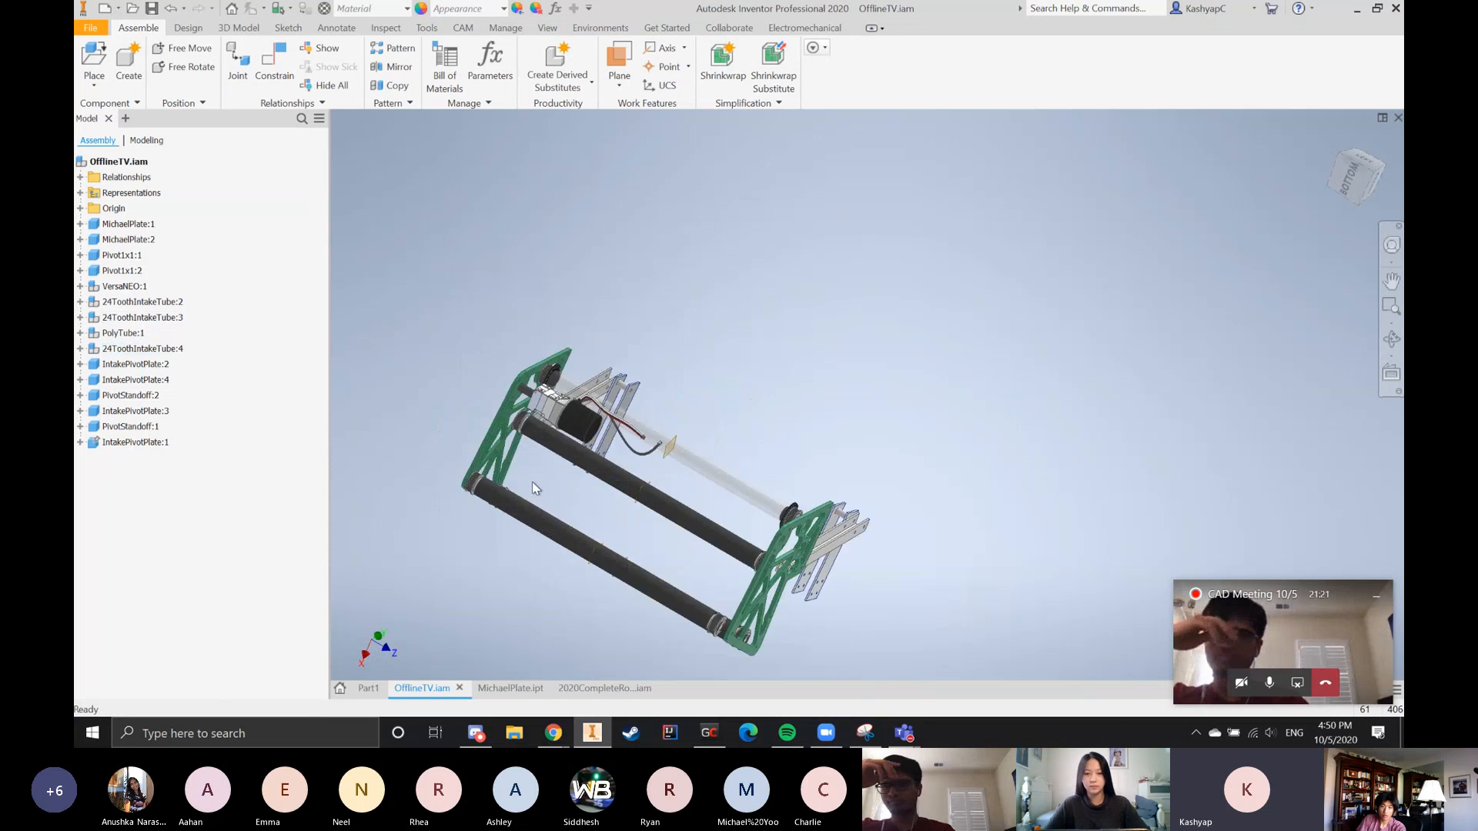
pyautogui.scroll(6, 466, 491)
pyautogui.scroll(-3, 419, 519)
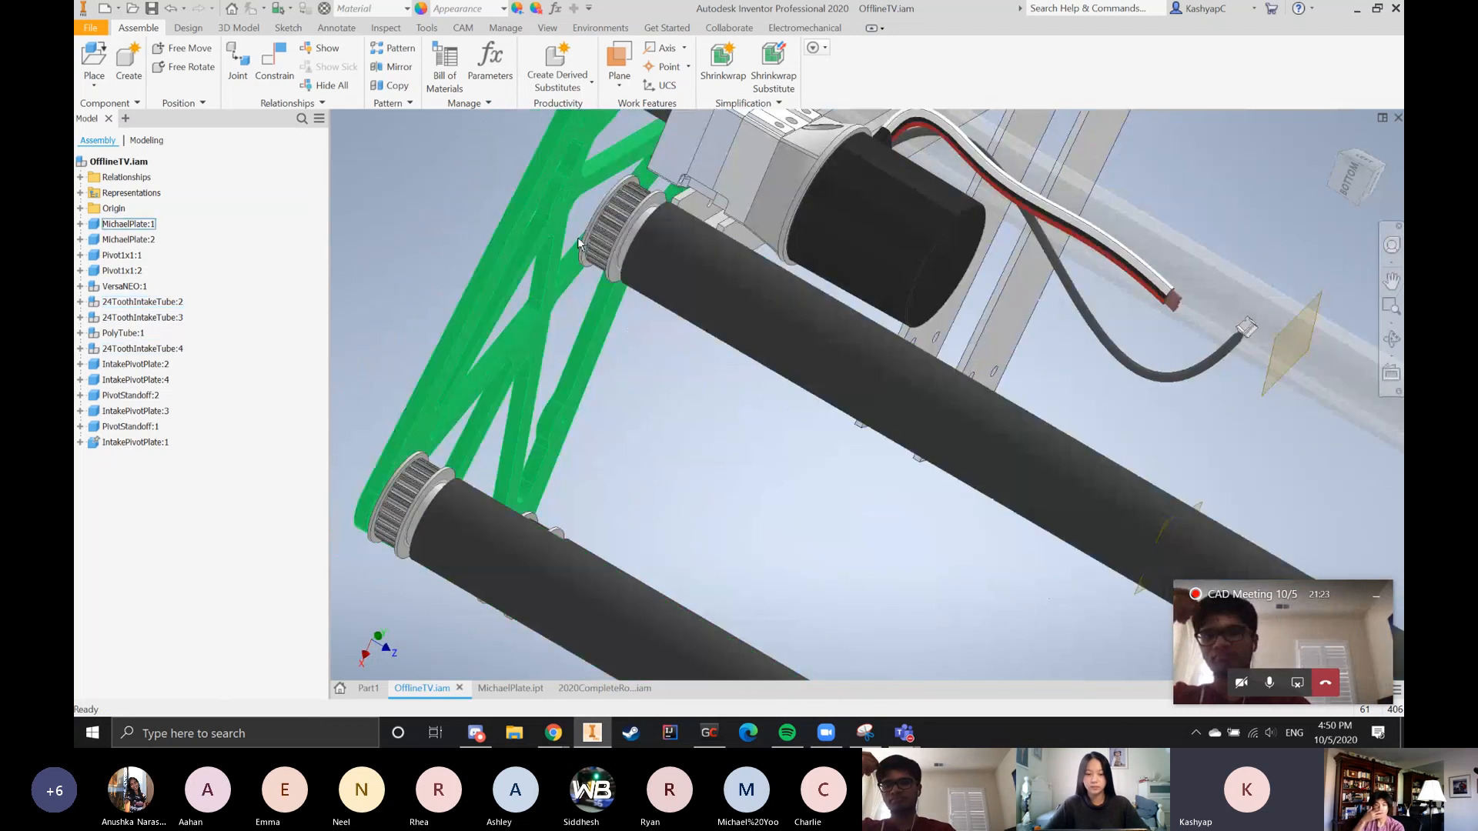
pyautogui.scroll(-8, 627, 263)
pyautogui.keyDown('shift'); pyautogui.moveTo(667, 331); pyautogui.dragTo(729, 339, button='middle'); pyautogui.keyUp('shift')
pyautogui.scroll(5, 673, 383)
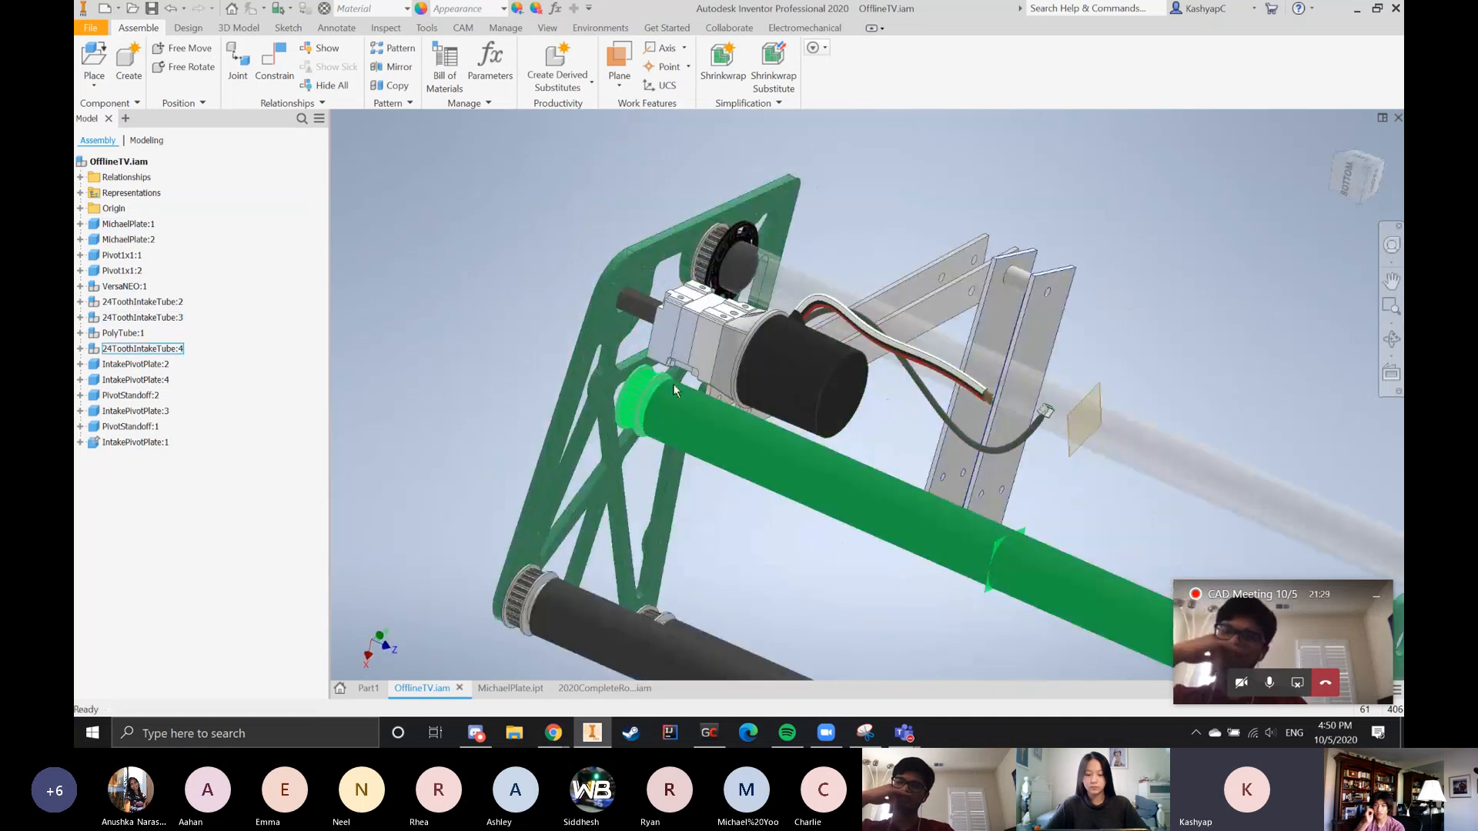
pyautogui.scroll(4, 631, 422)
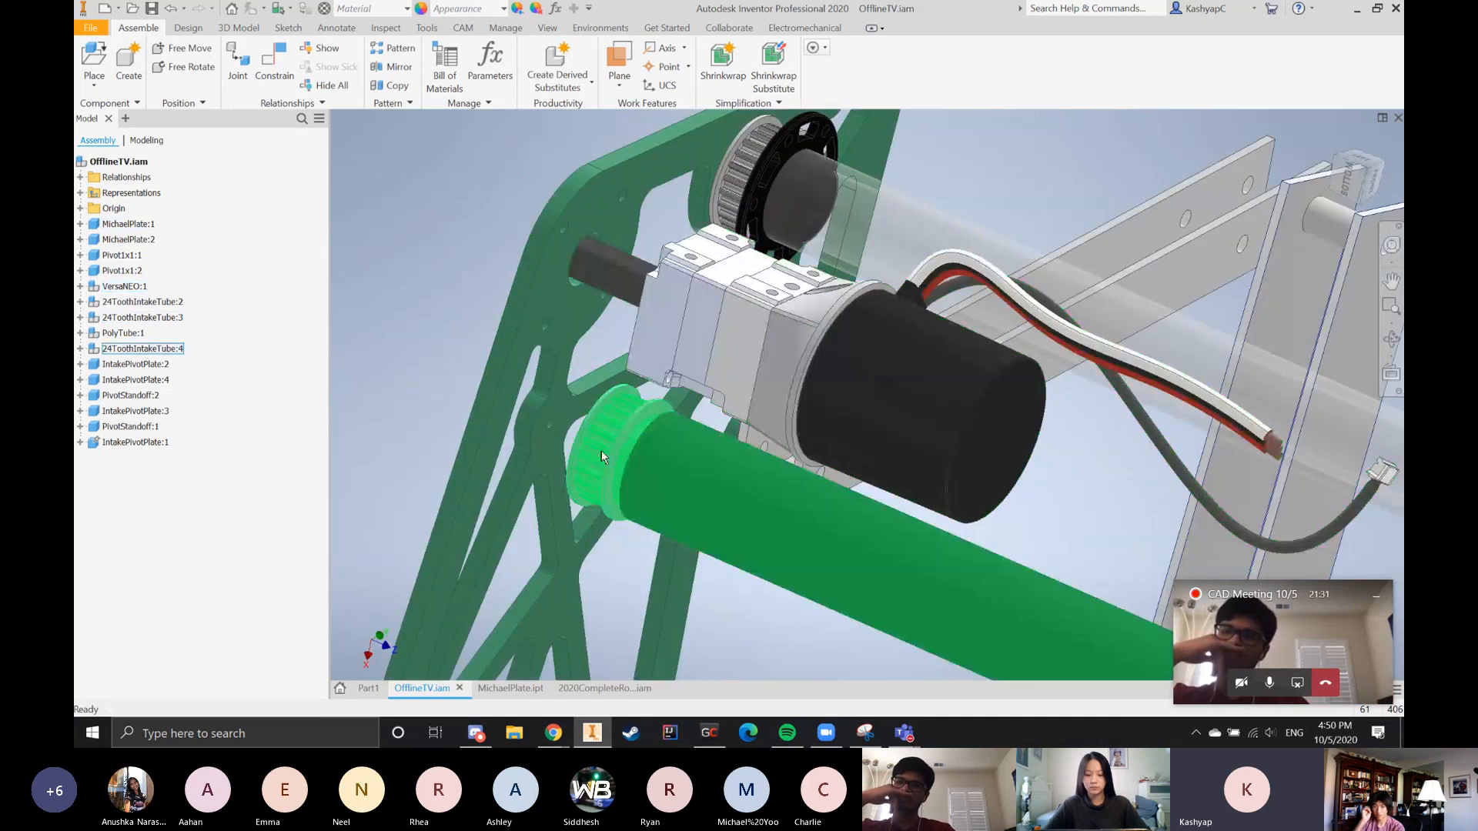
pyautogui.scroll(5, 604, 449)
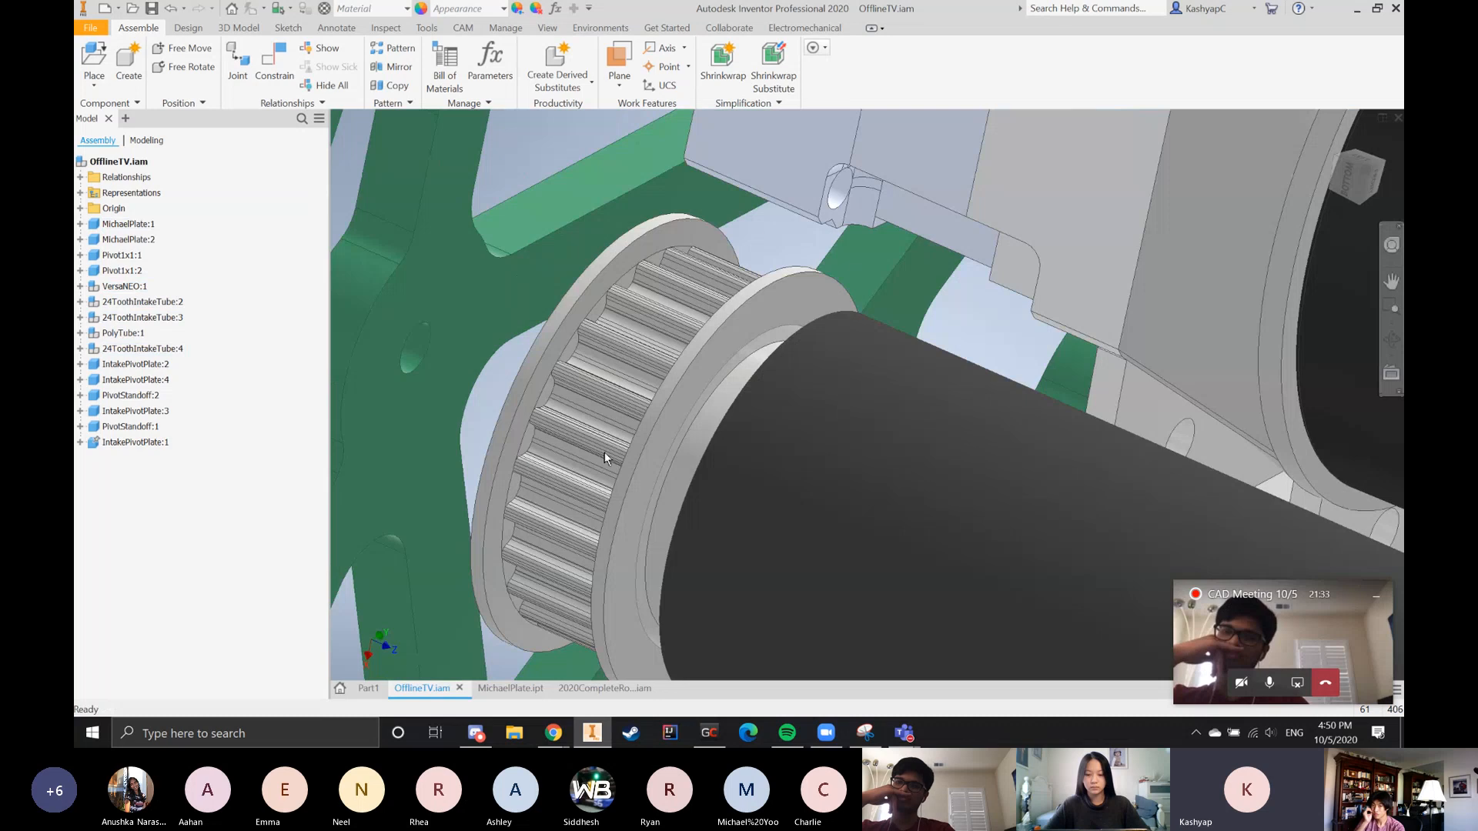
pyautogui.scroll(-3, 603, 456)
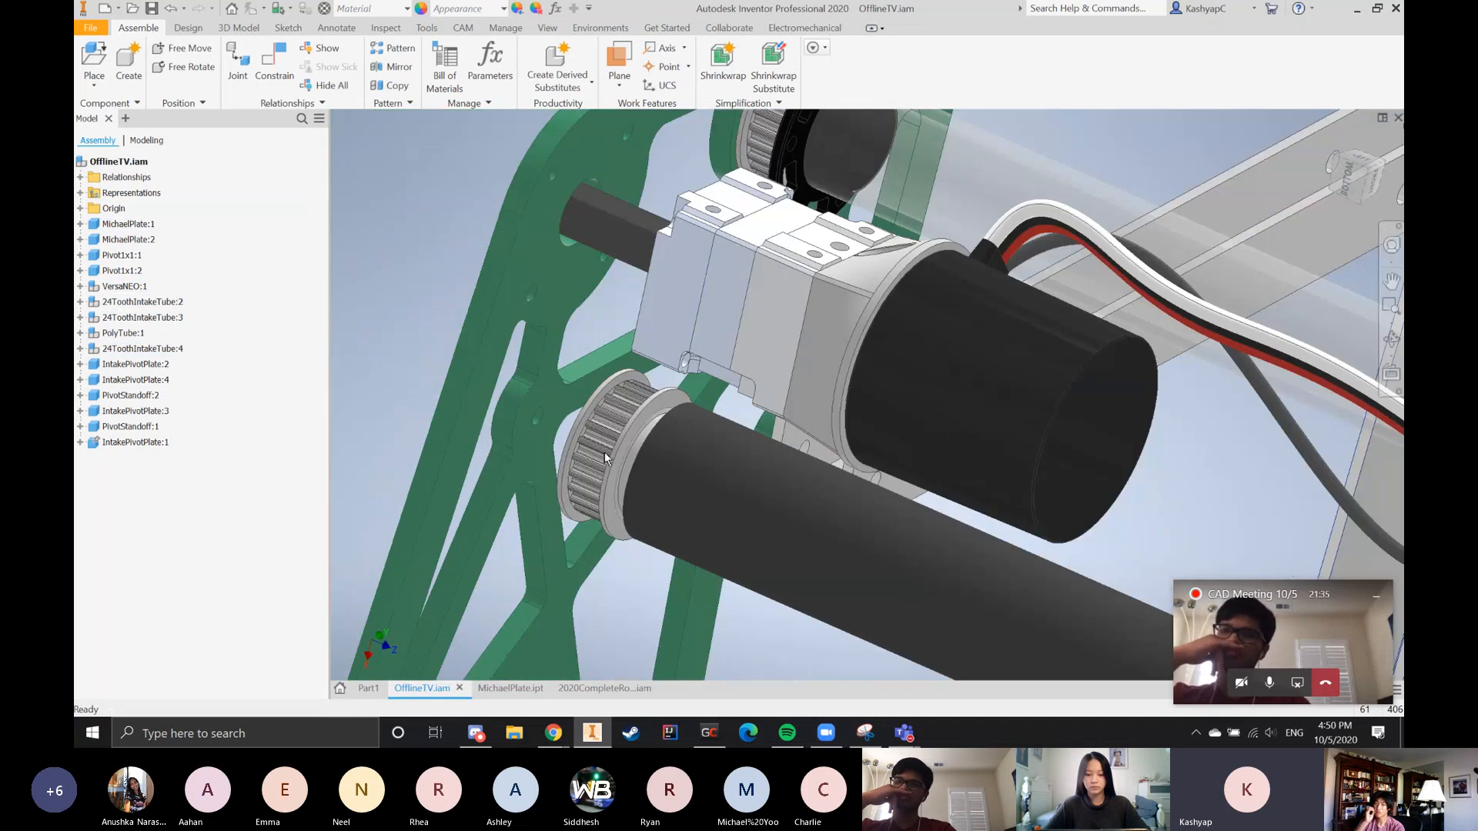
pyautogui.scroll(-3, 603, 454)
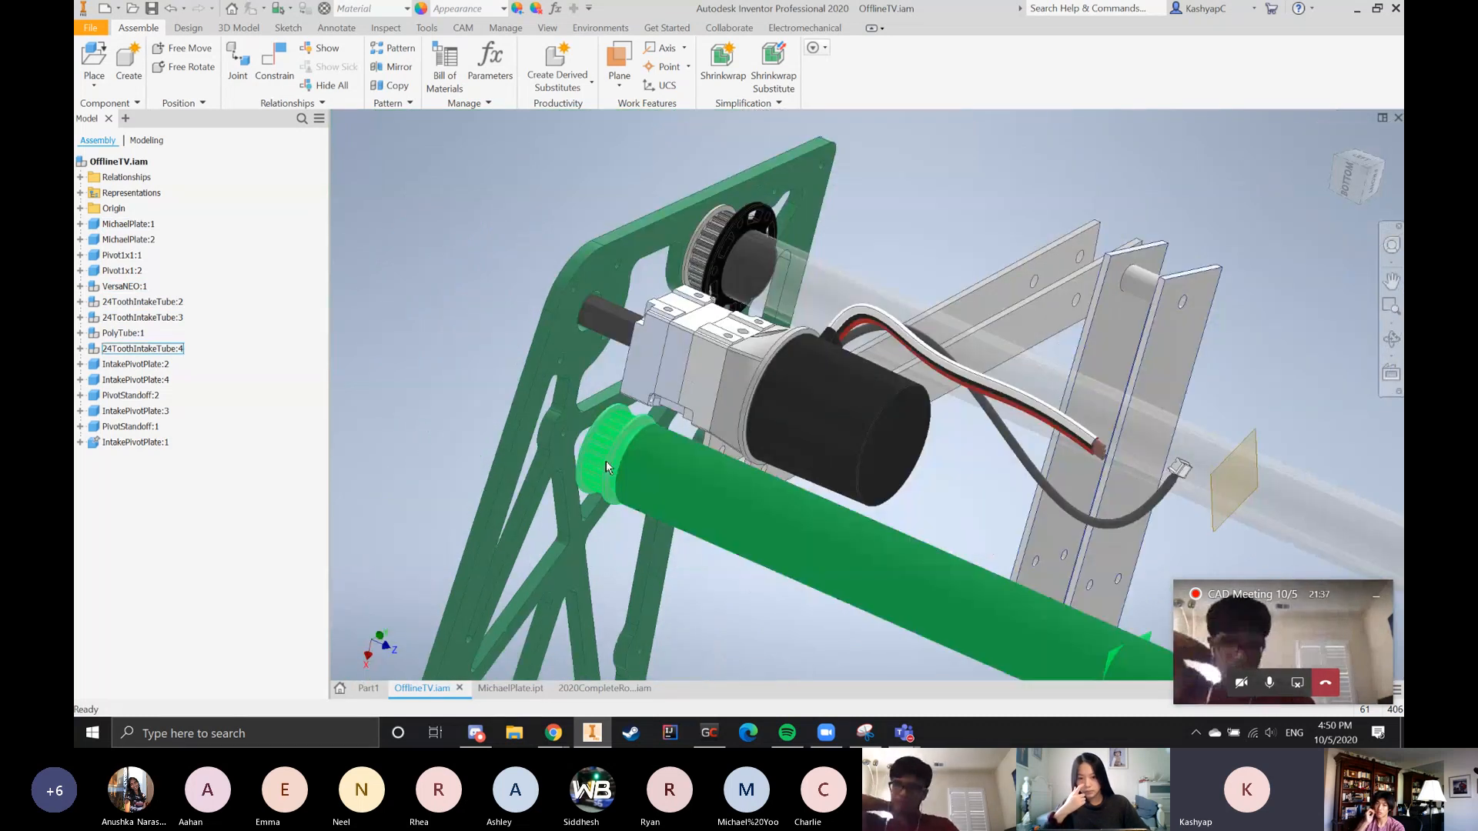
pyautogui.scroll(-4, 608, 467)
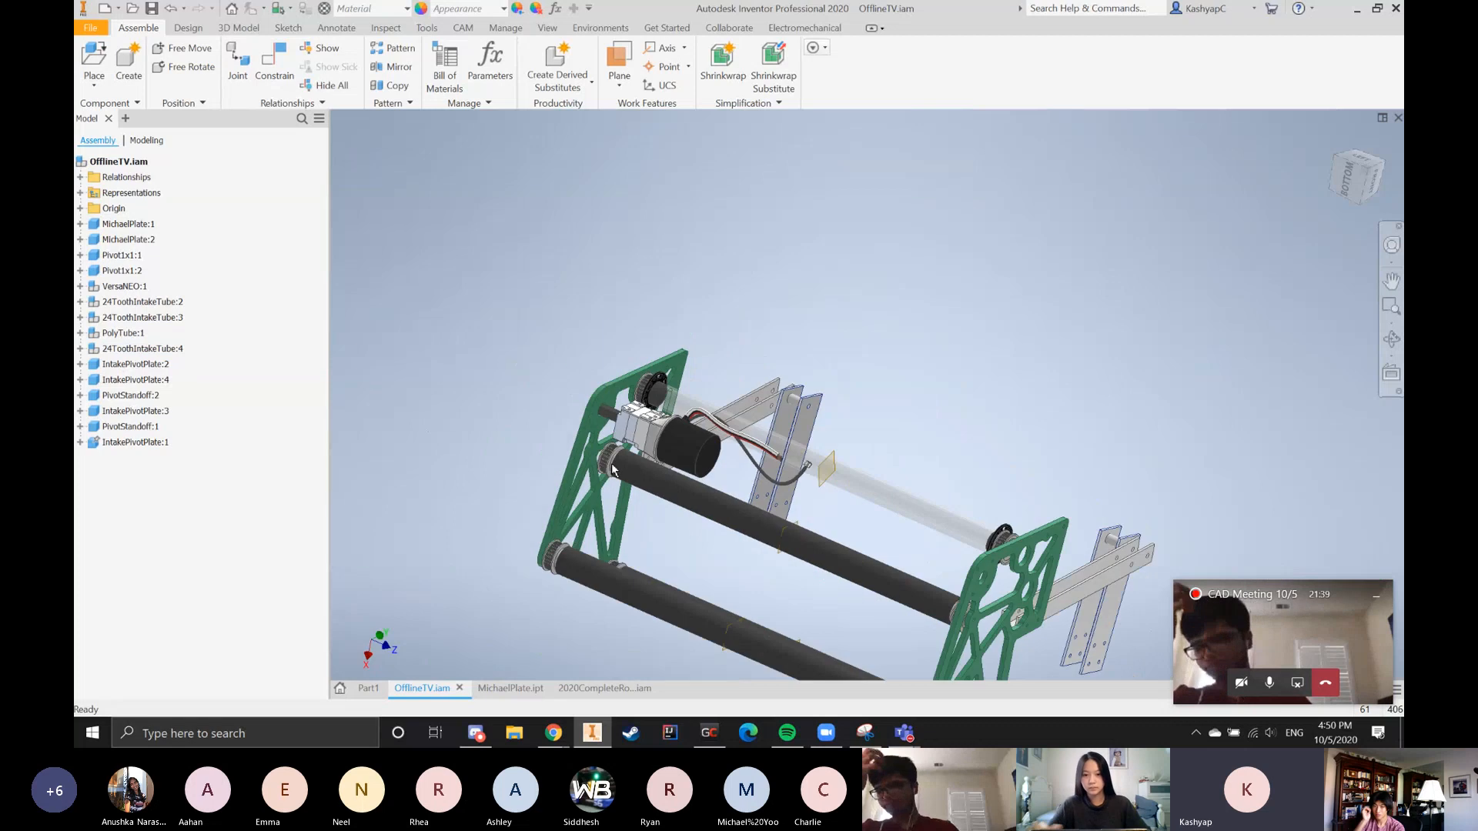
# Turn on the camera in the CAD Meeting call
pyautogui.moveTo(635, 494)
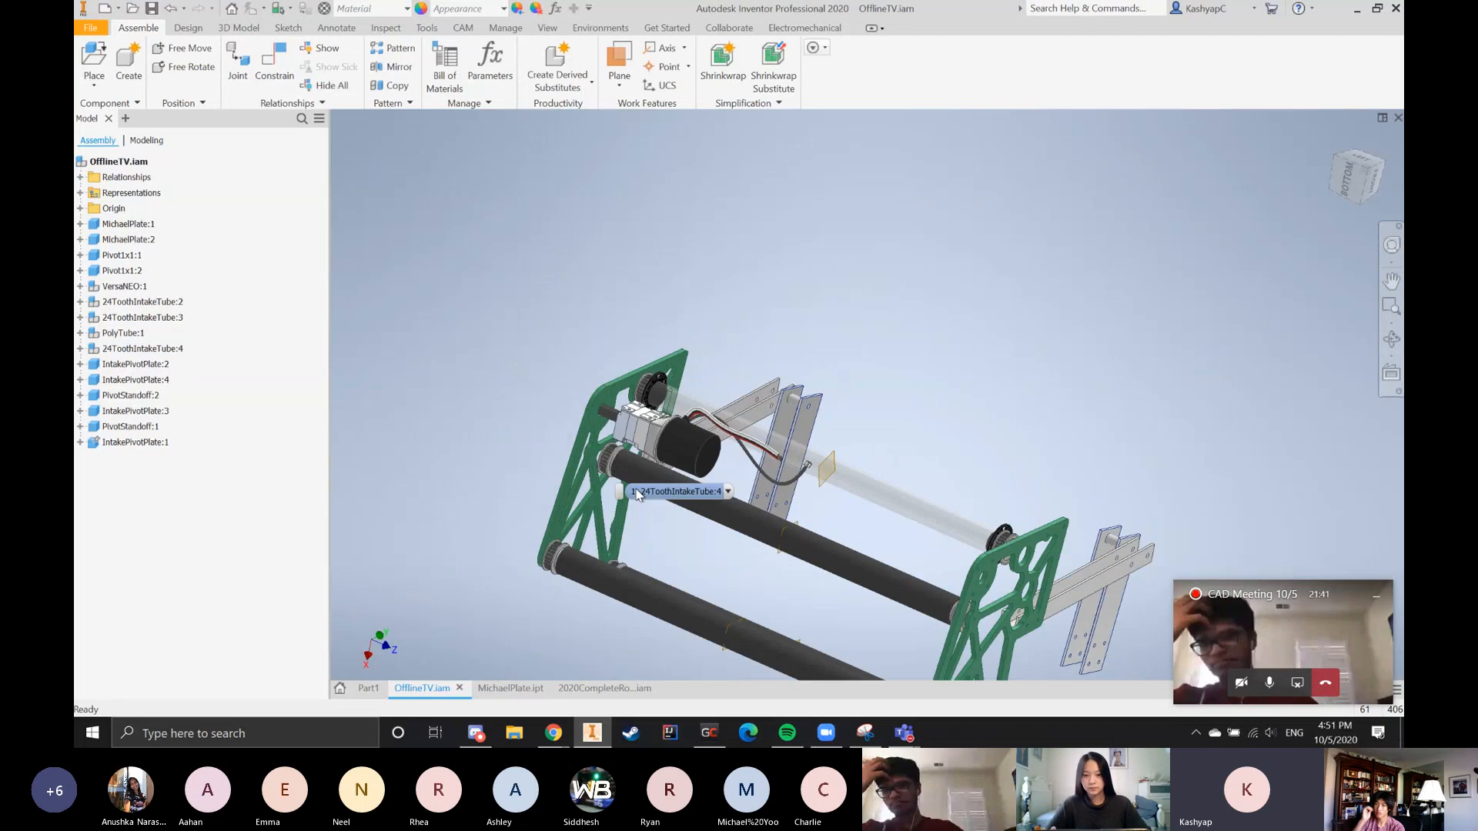
pyautogui.click(1241, 684)
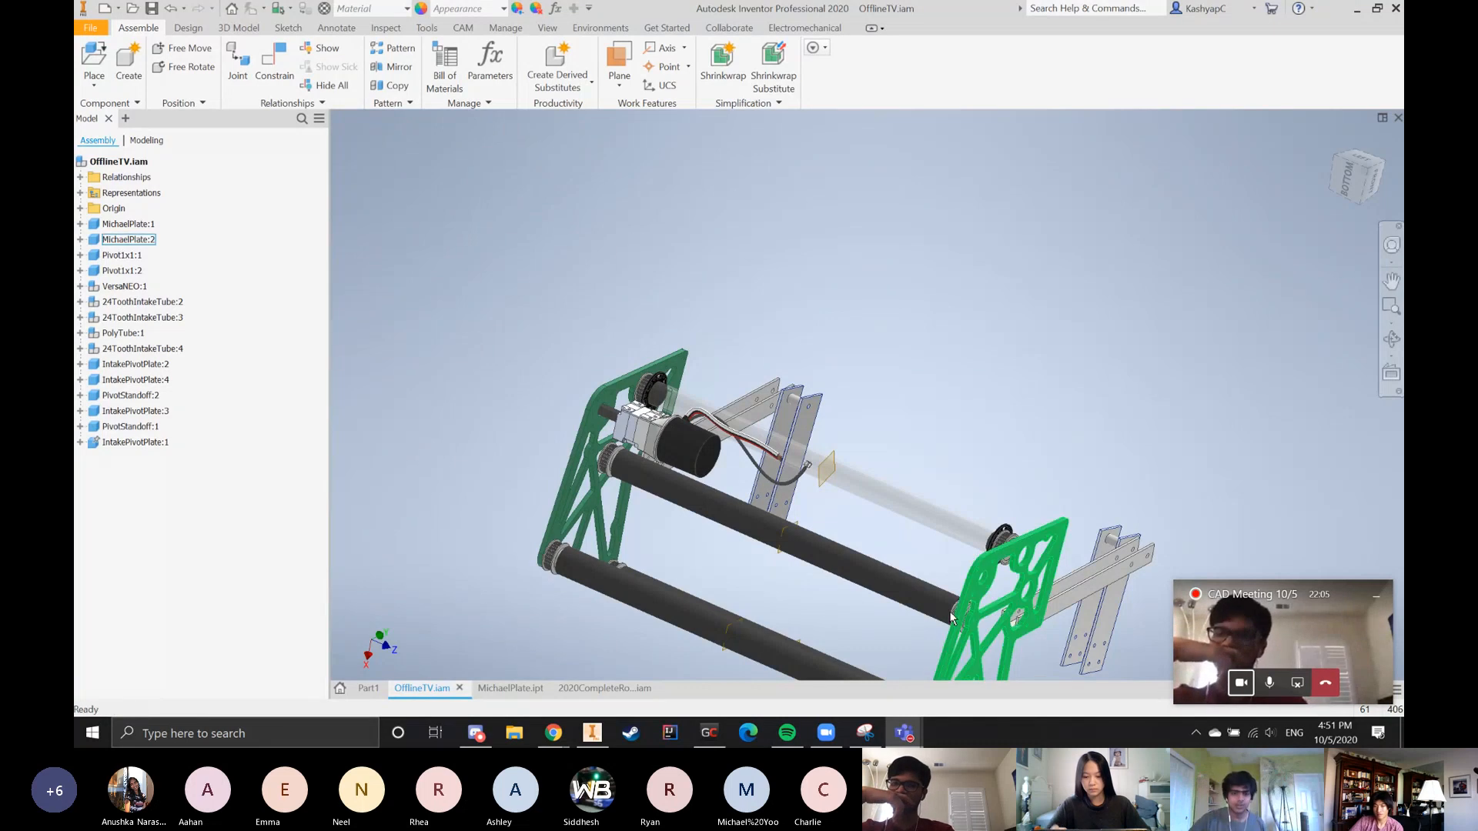
# Inspect the pulley teeth on 24ToothIntakeTube:4 close up and return to a view of the whole intake
pyautogui.scroll(-6, 667, 531)
pyautogui.scroll(5, 657, 495)
pyautogui.scroll(-3, 625, 356)
pyautogui.scroll(-2, 698, 326)
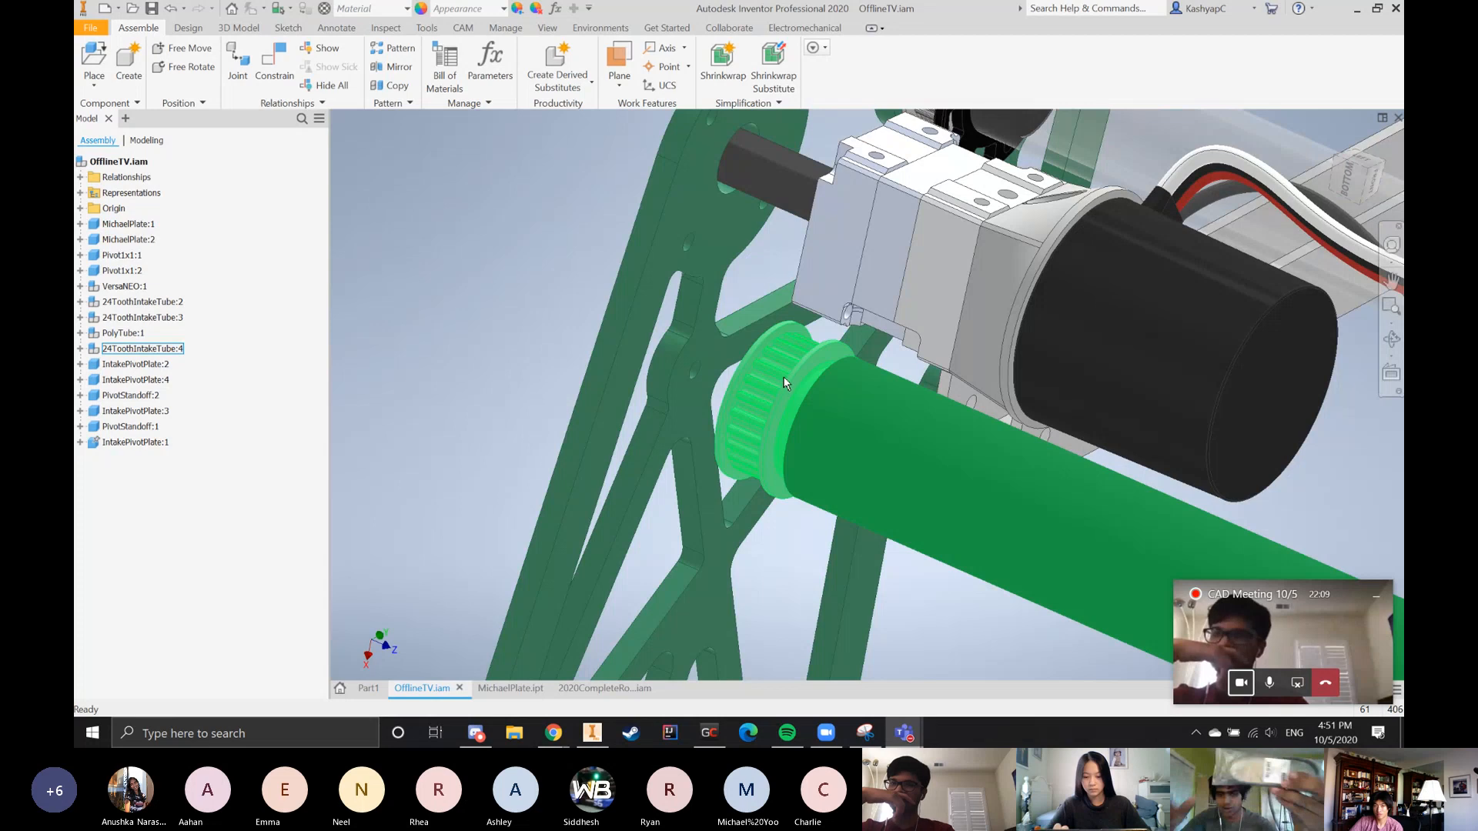
pyautogui.scroll(-1, 677, 436)
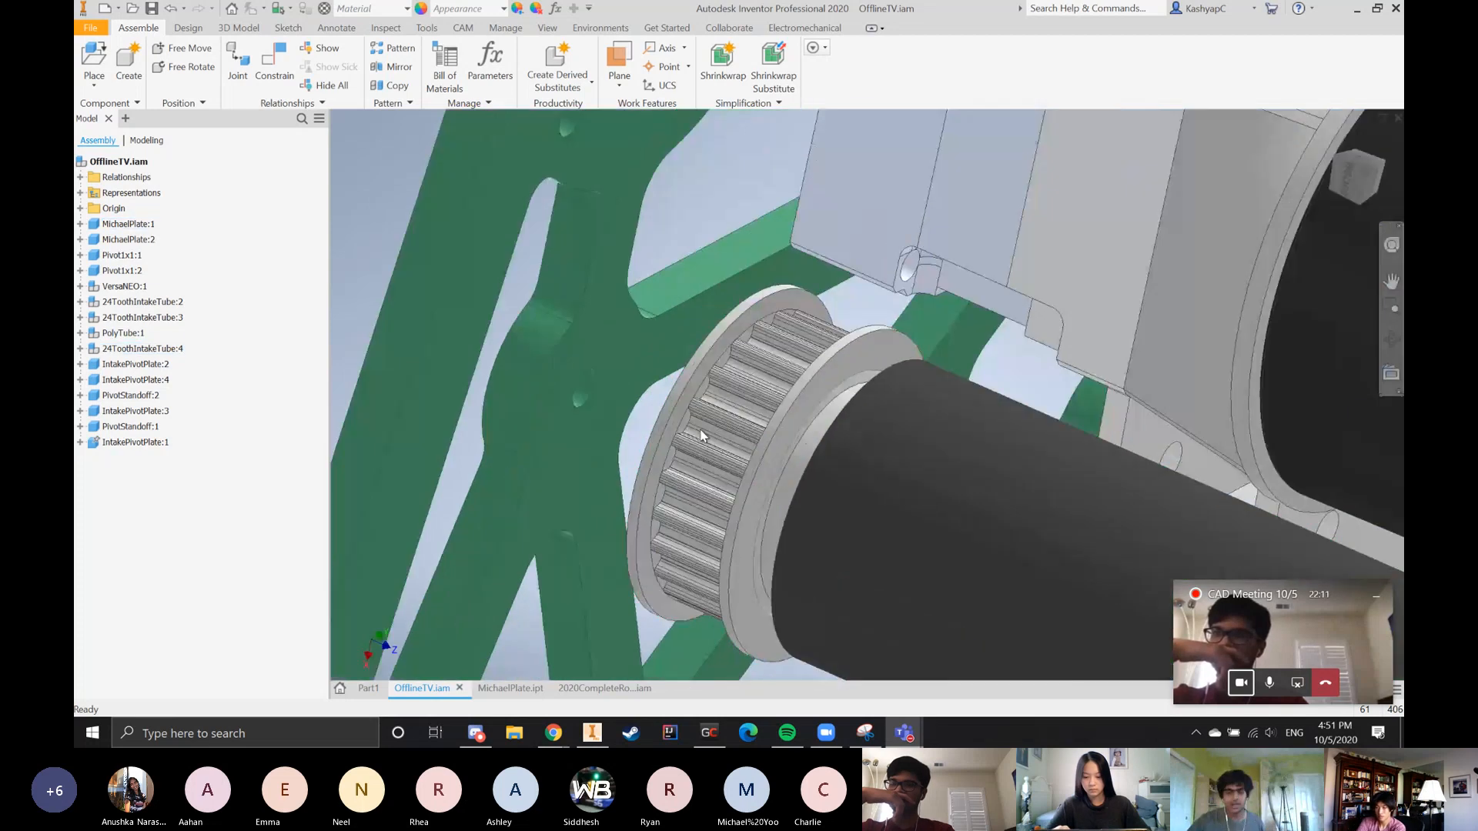
pyautogui.scroll(4, 704, 482)
pyautogui.scroll(3, 639, 525)
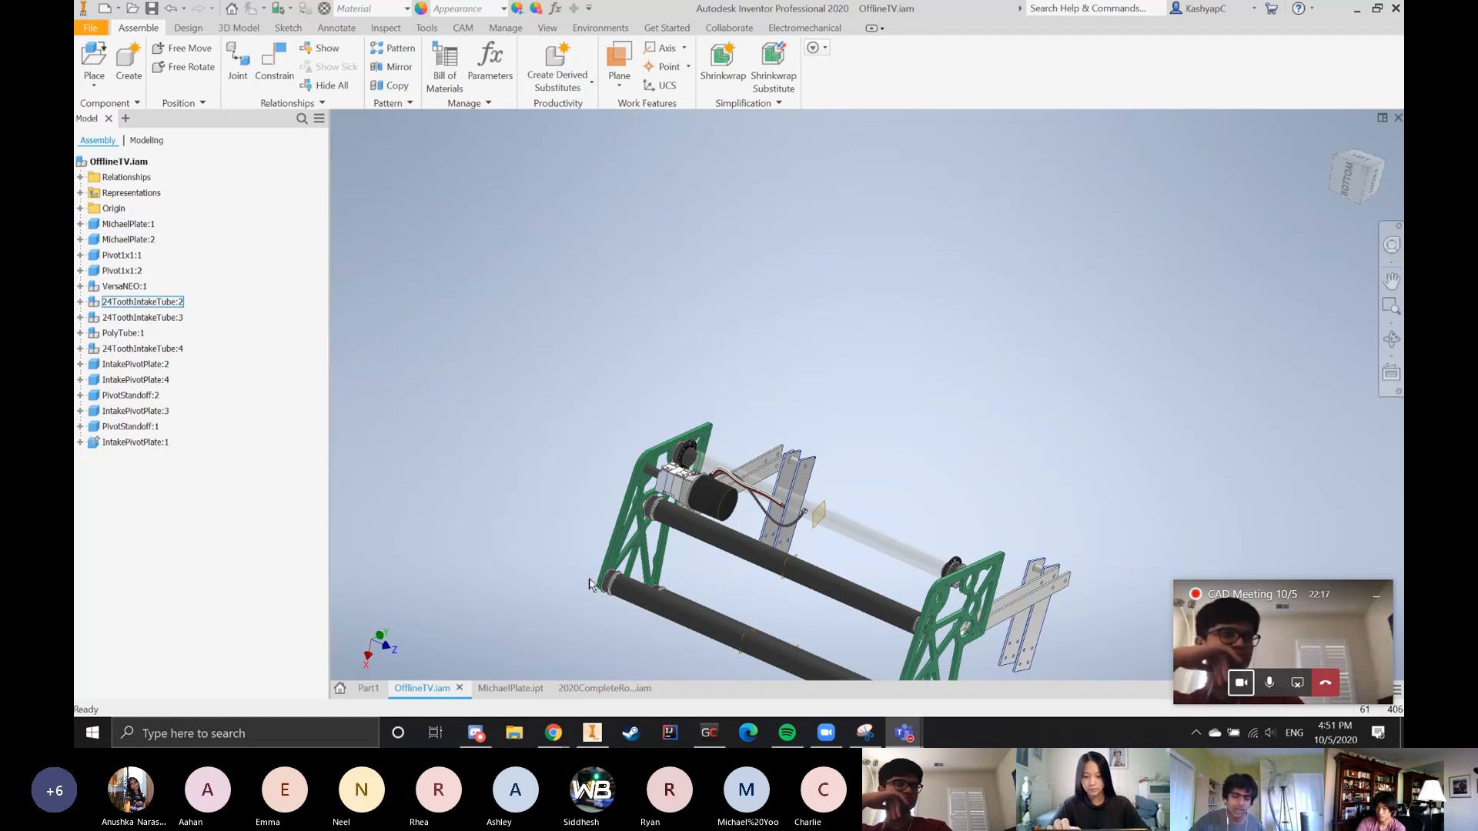
# Examine how the pulleys on the three black rollers and the clear PolyTube roller are arranged along the motor-side plate
pyautogui.scroll(-2, 589, 585)
pyautogui.scroll(-1, 703, 536)
pyautogui.scroll(3, 552, 487)
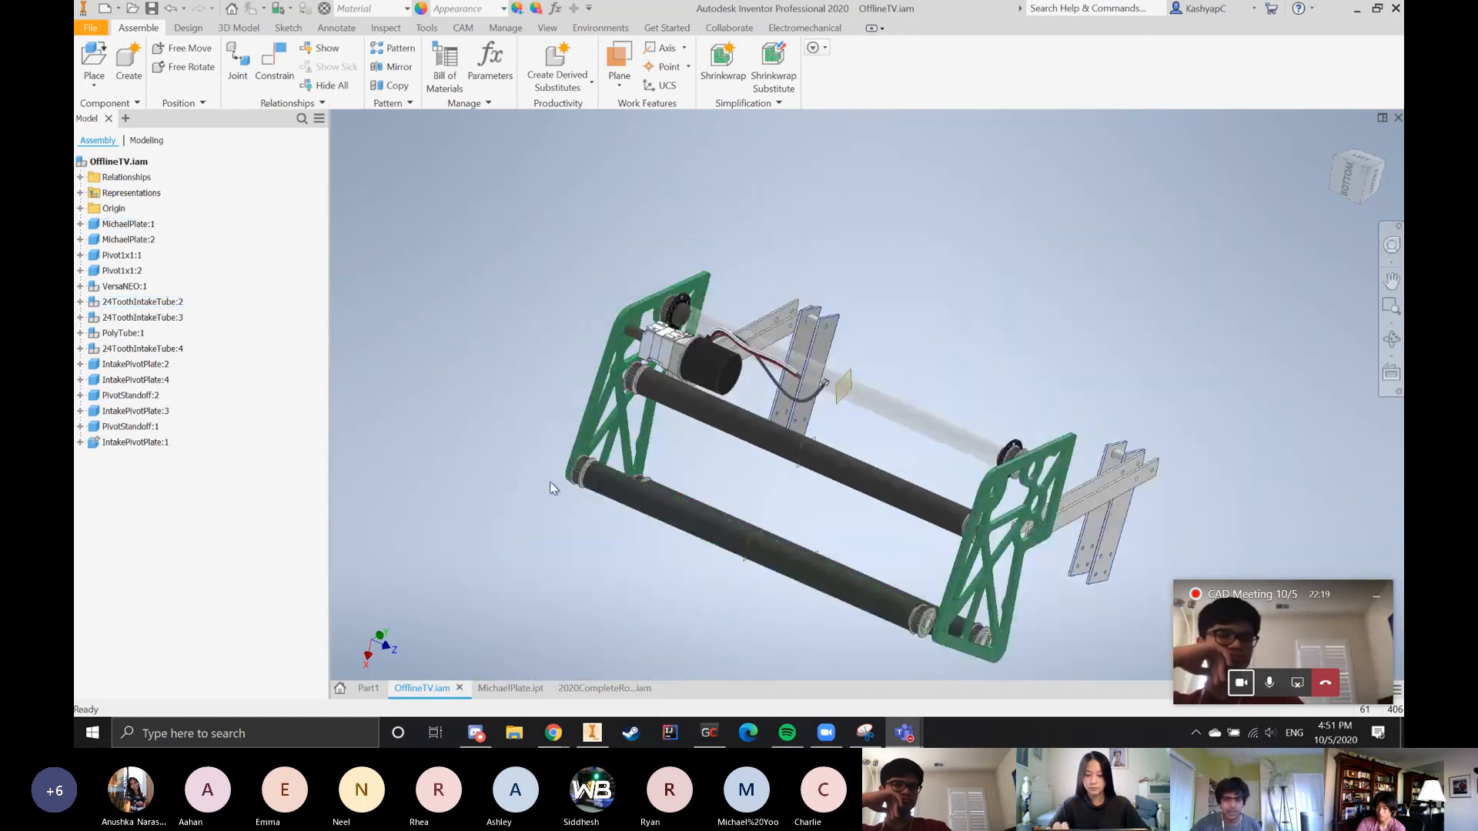
pyautogui.scroll(-3, 552, 487)
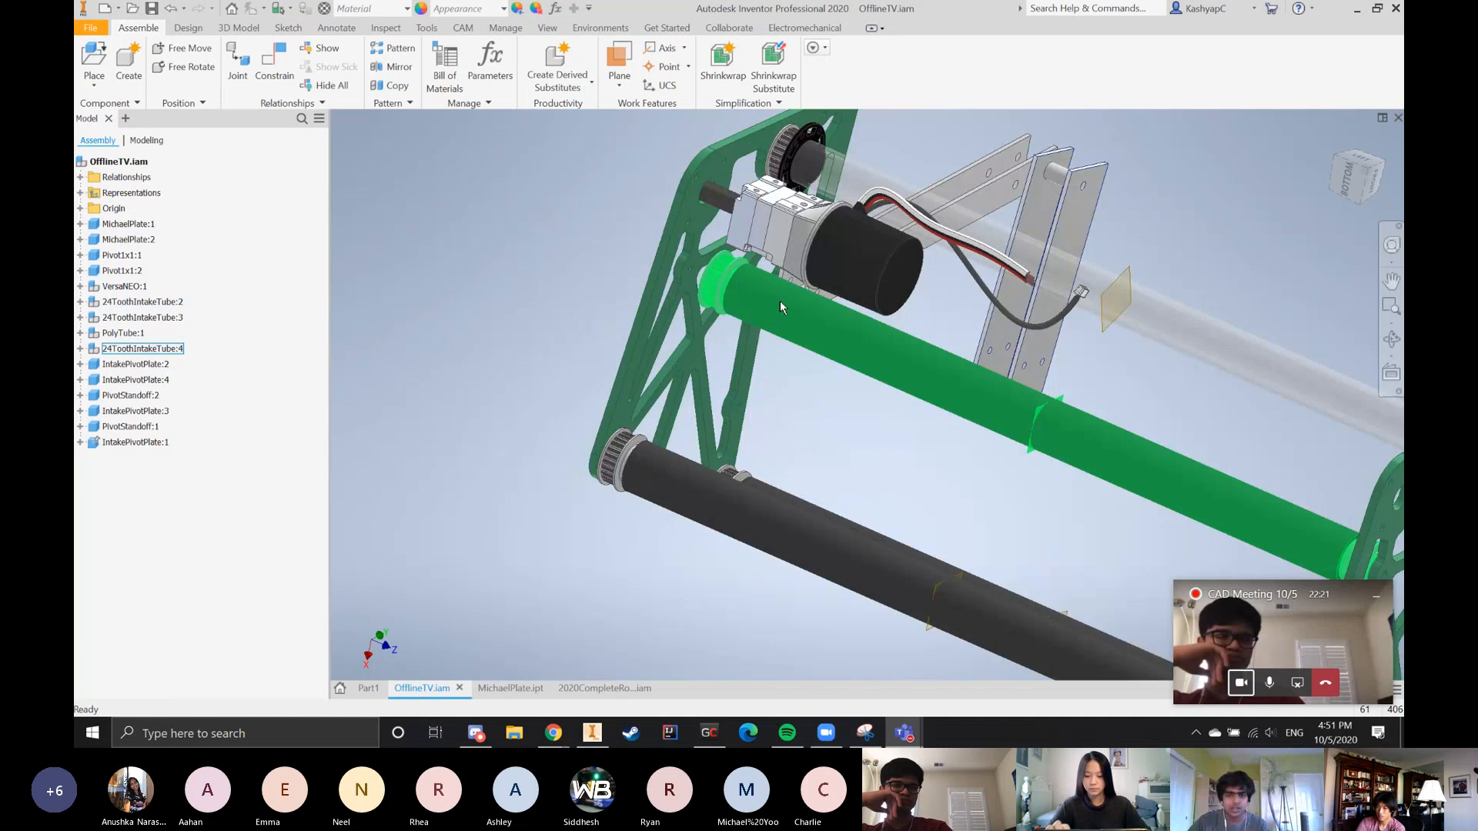
pyautogui.moveTo(779, 301); pyautogui.dragTo(740, 352, button='middle')
pyautogui.keyDown('shift'); pyautogui.moveTo(746, 281); pyautogui.dragTo(772, 317, button='middle'); pyautogui.keyUp('shift')
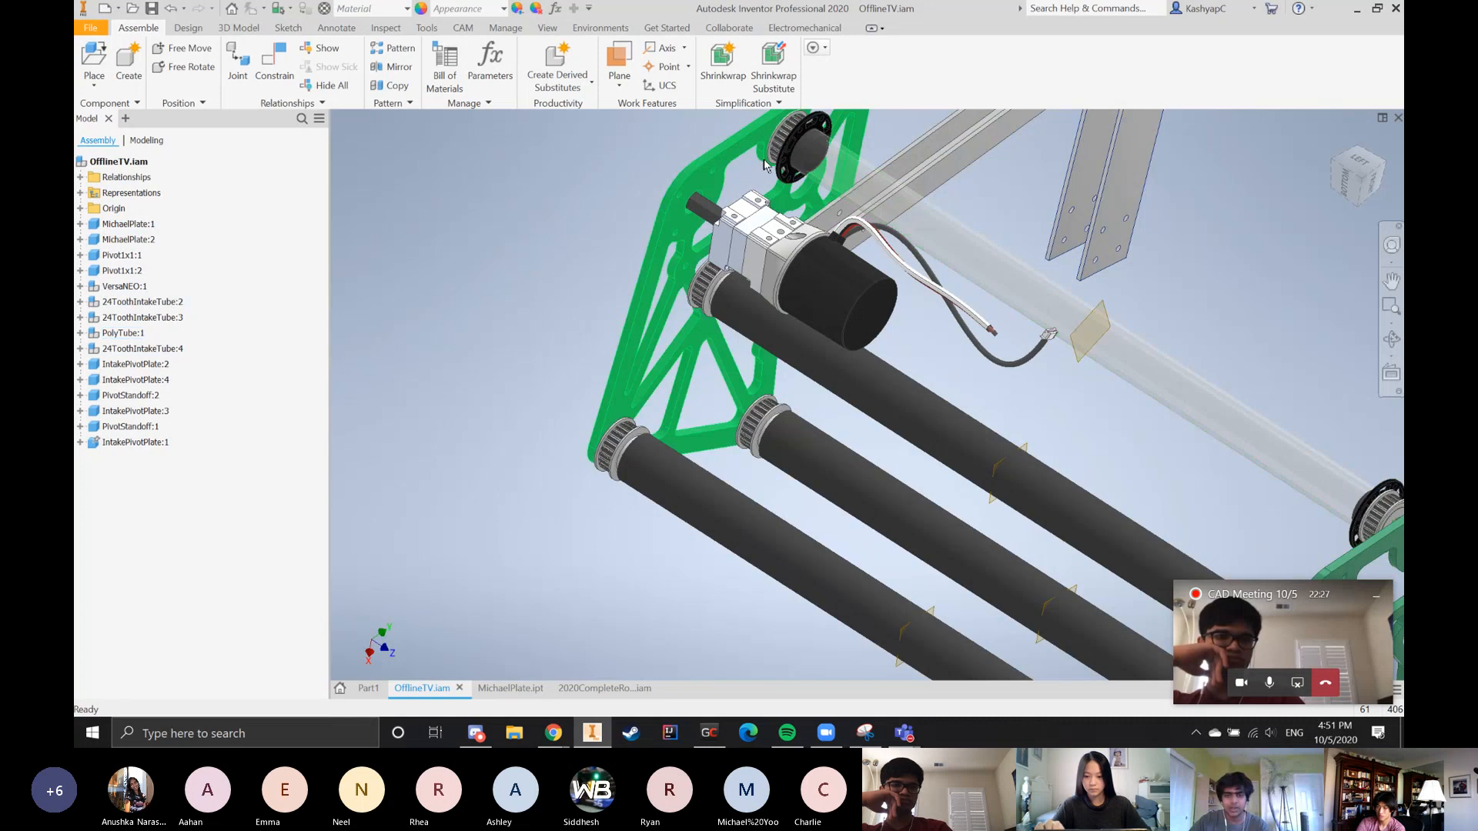
pyautogui.scroll(-4, 758, 185)
pyautogui.scroll(4, 1075, 408)
pyautogui.scroll(-3, 1050, 464)
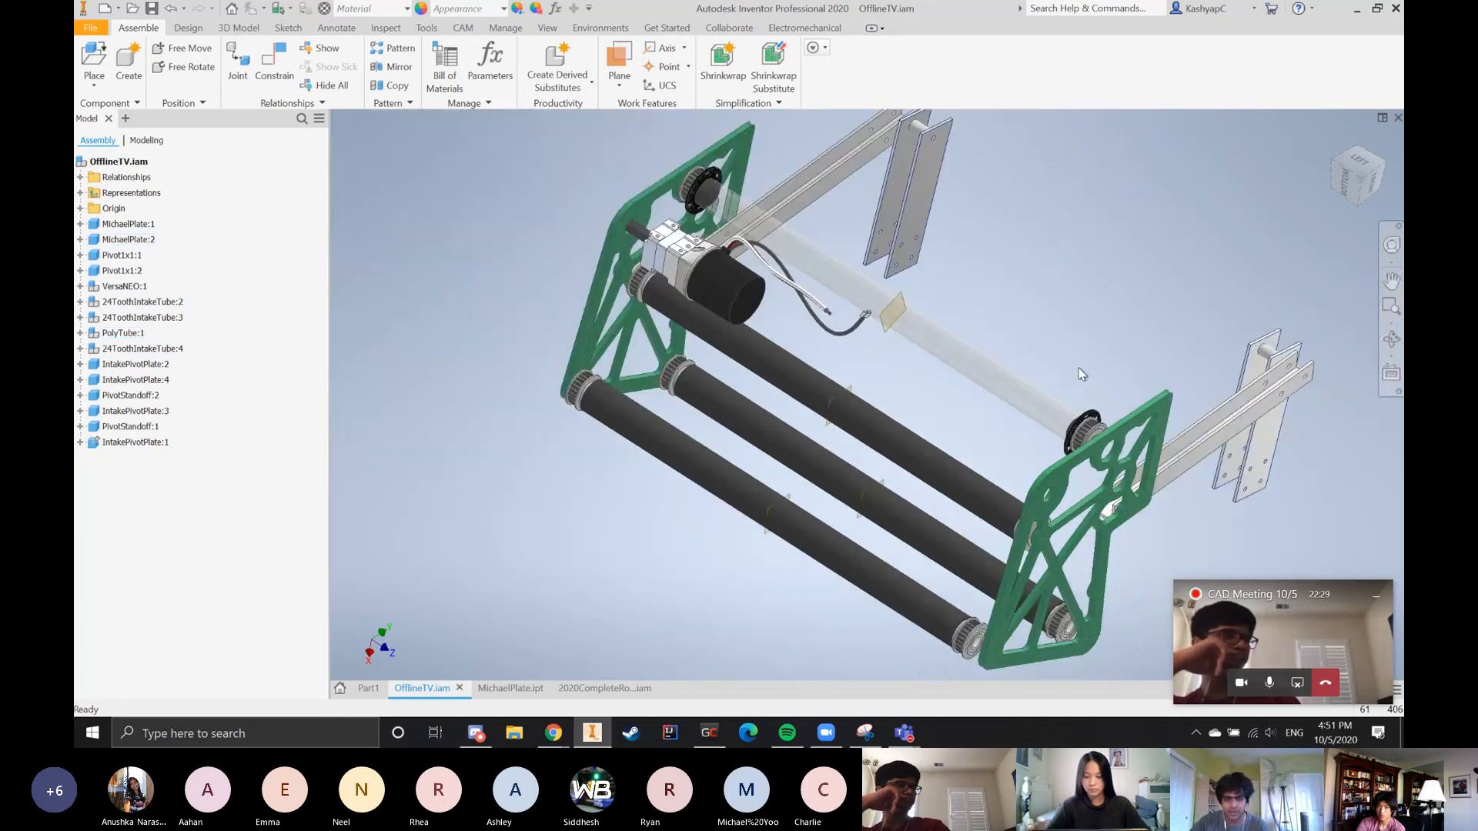
pyautogui.moveTo(685, 528)
pyautogui.keyDown('shift'); pyautogui.mouseDown(button='middle')
pyautogui.moveTo(979, 633)
pyautogui.moveTo(709, 525)
pyautogui.mouseUp(button='middle'); pyautogui.keyUp('shift')
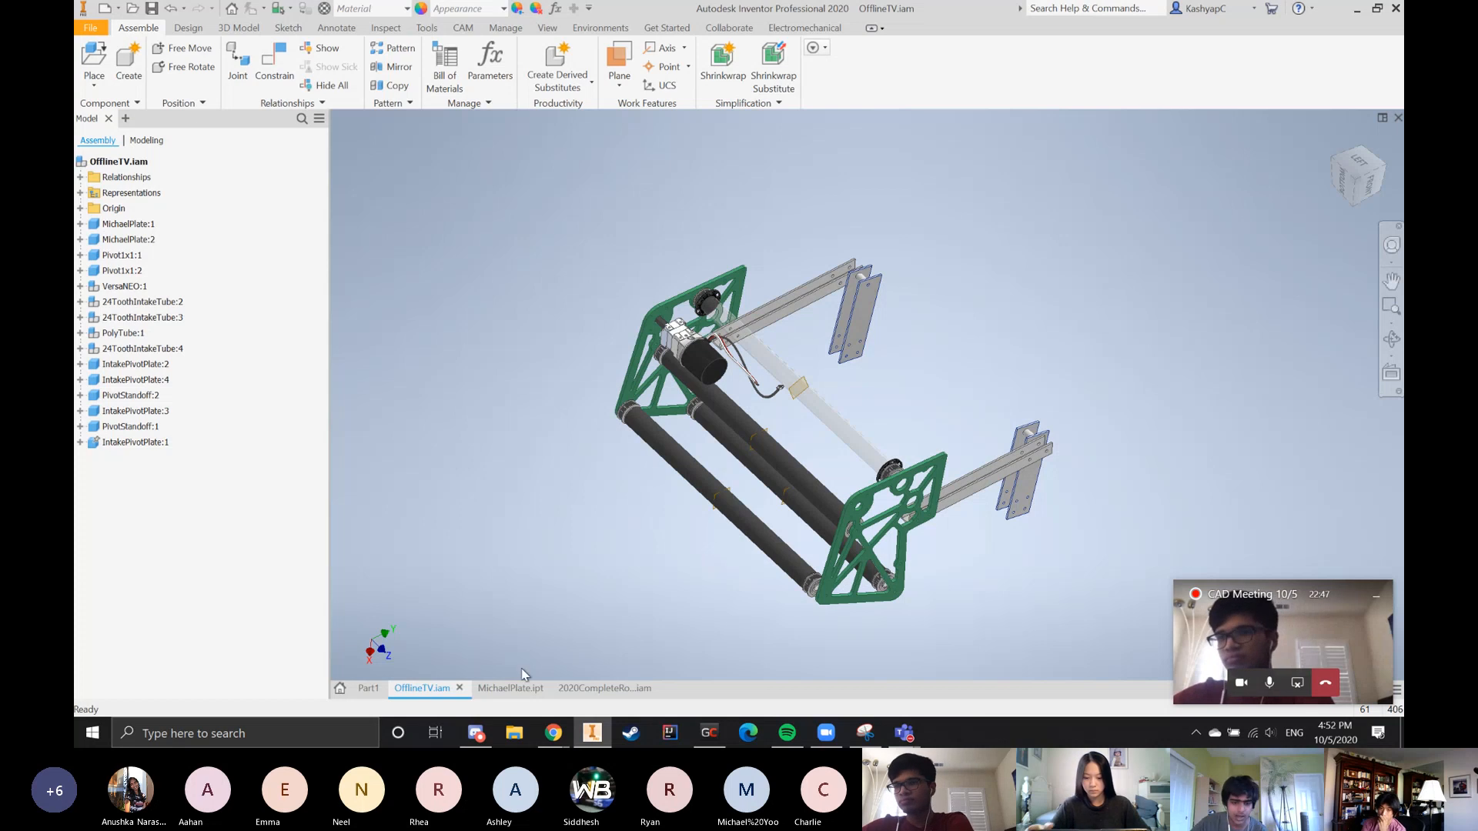
# Switch to the MichaelPlate sketch and examine the roller circles, their spacing dimensions, the ball circle and the bumper outline
pyautogui.click(510, 688)
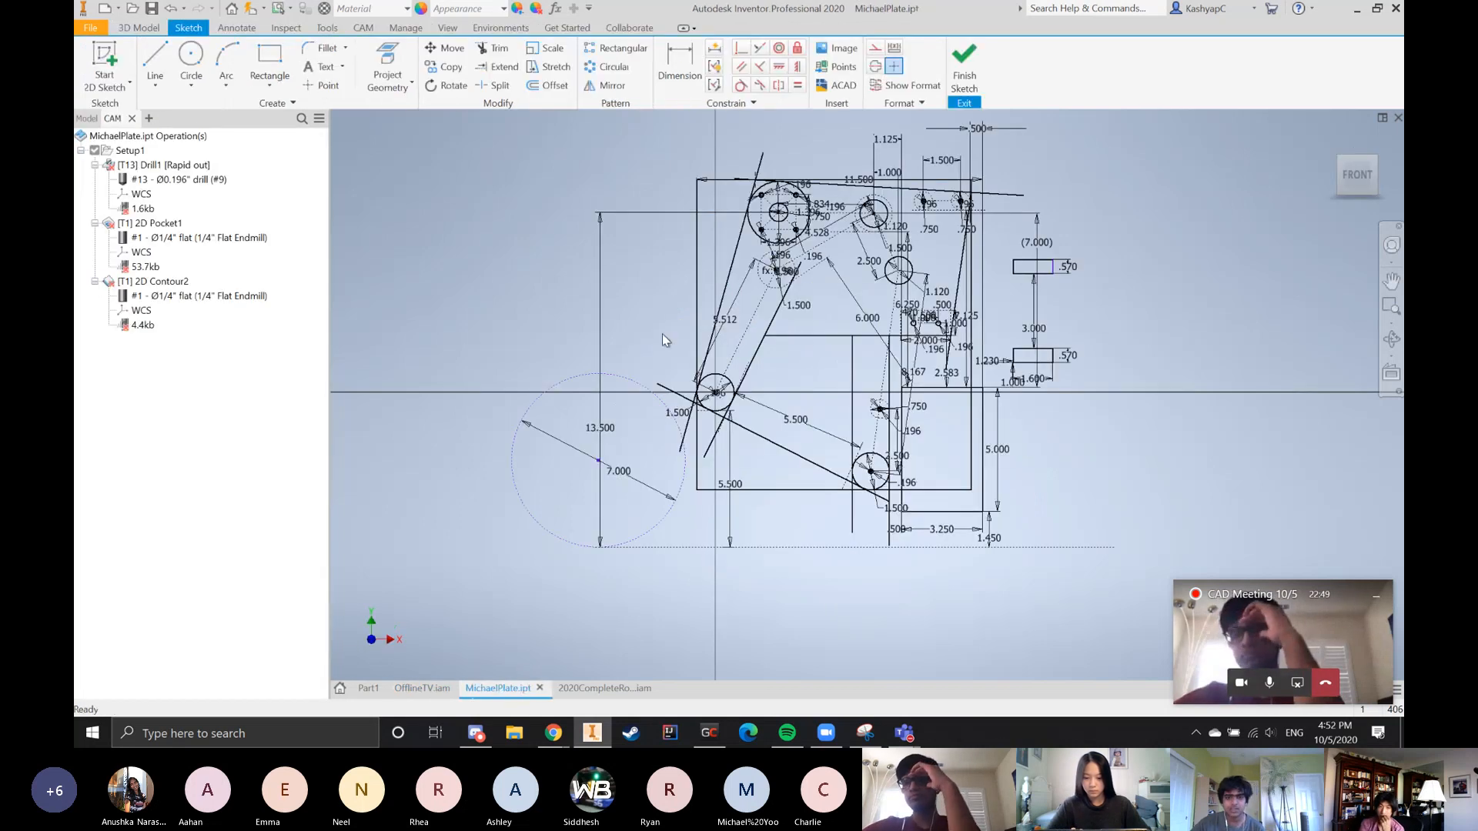
pyautogui.scroll(3, 966, 144)
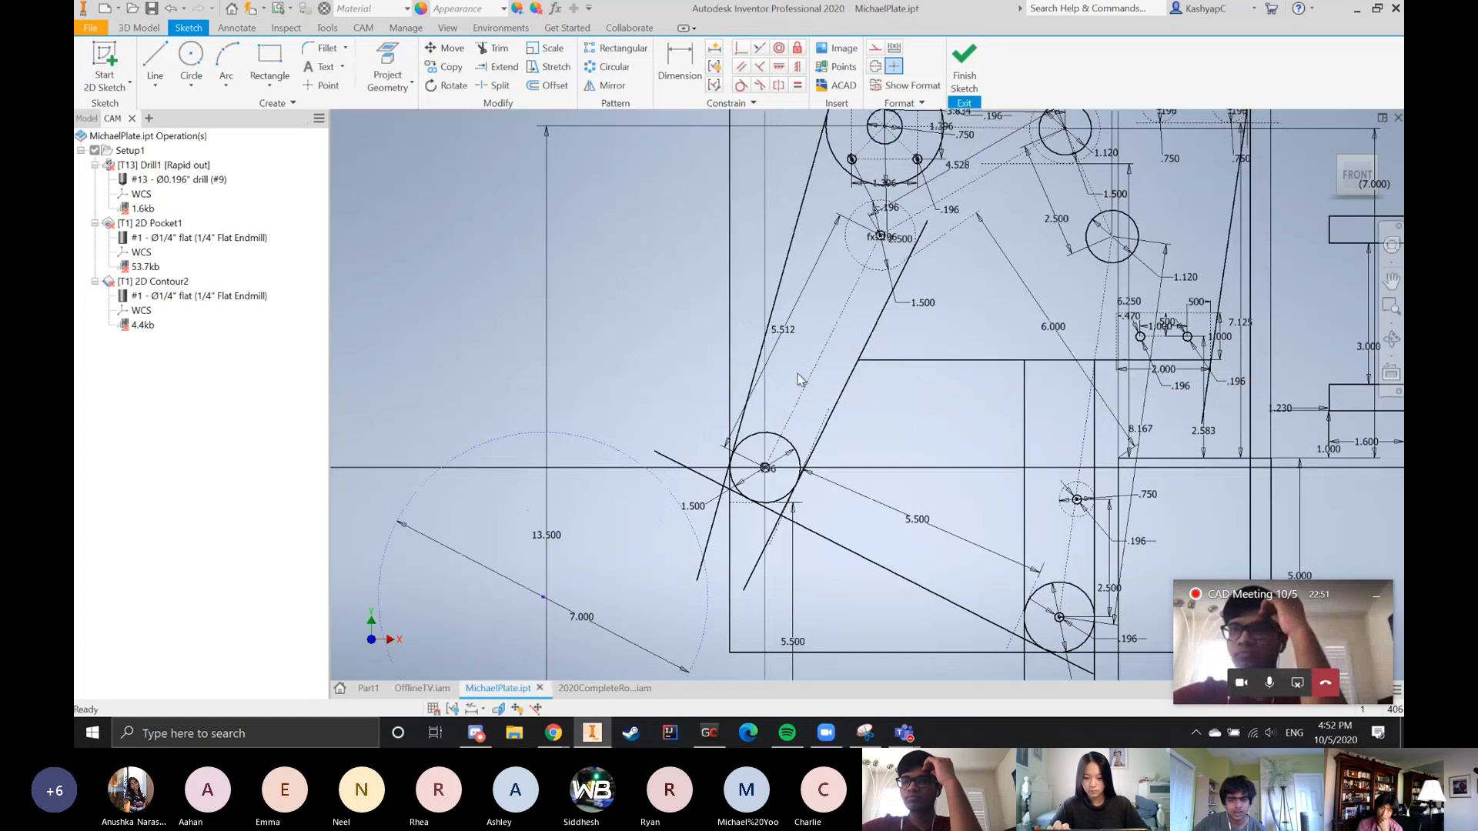
pyautogui.scroll(-5, 799, 379)
pyautogui.scroll(5, 933, 361)
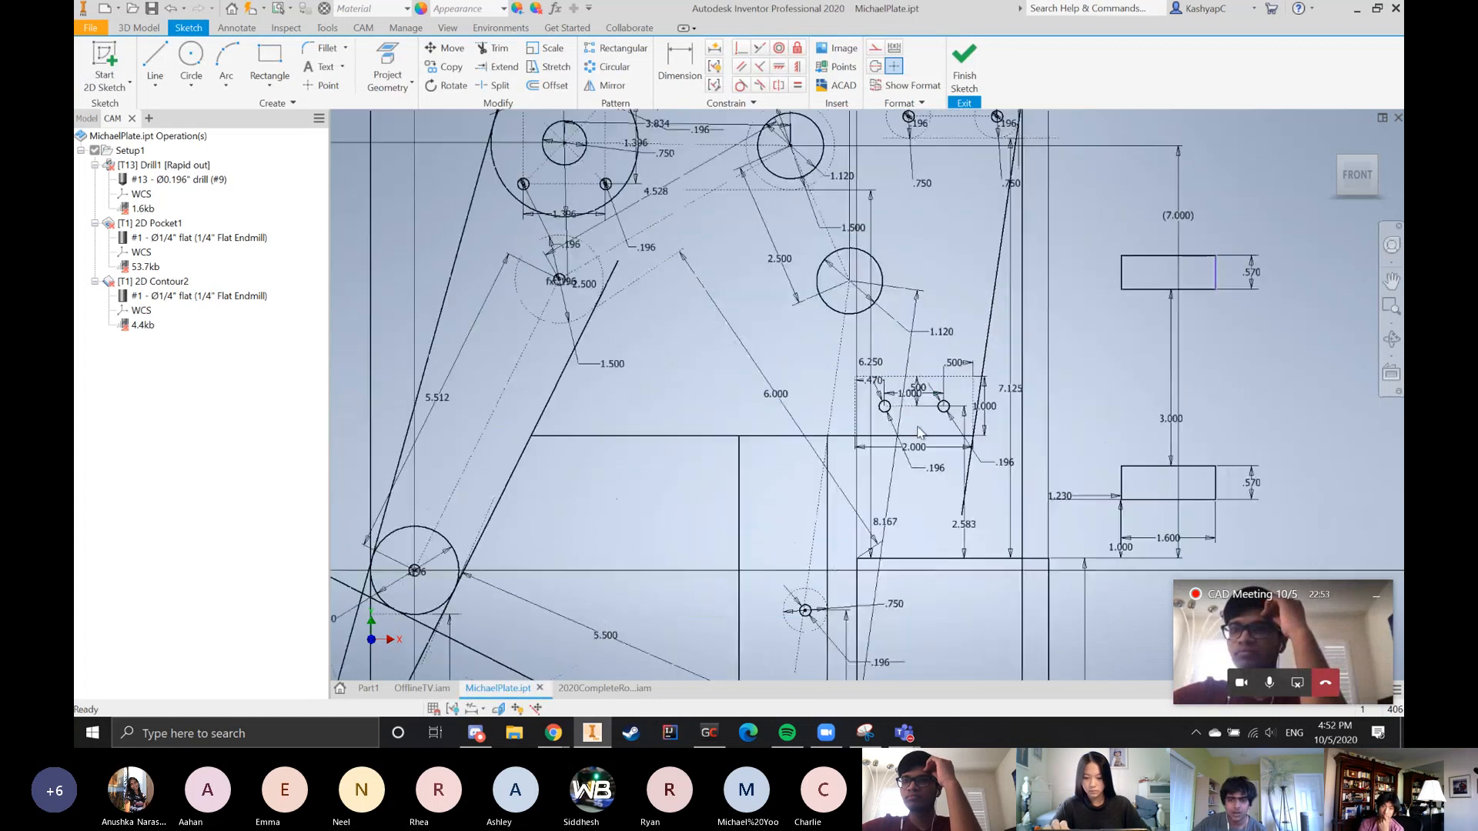
pyautogui.scroll(-5, 993, 384)
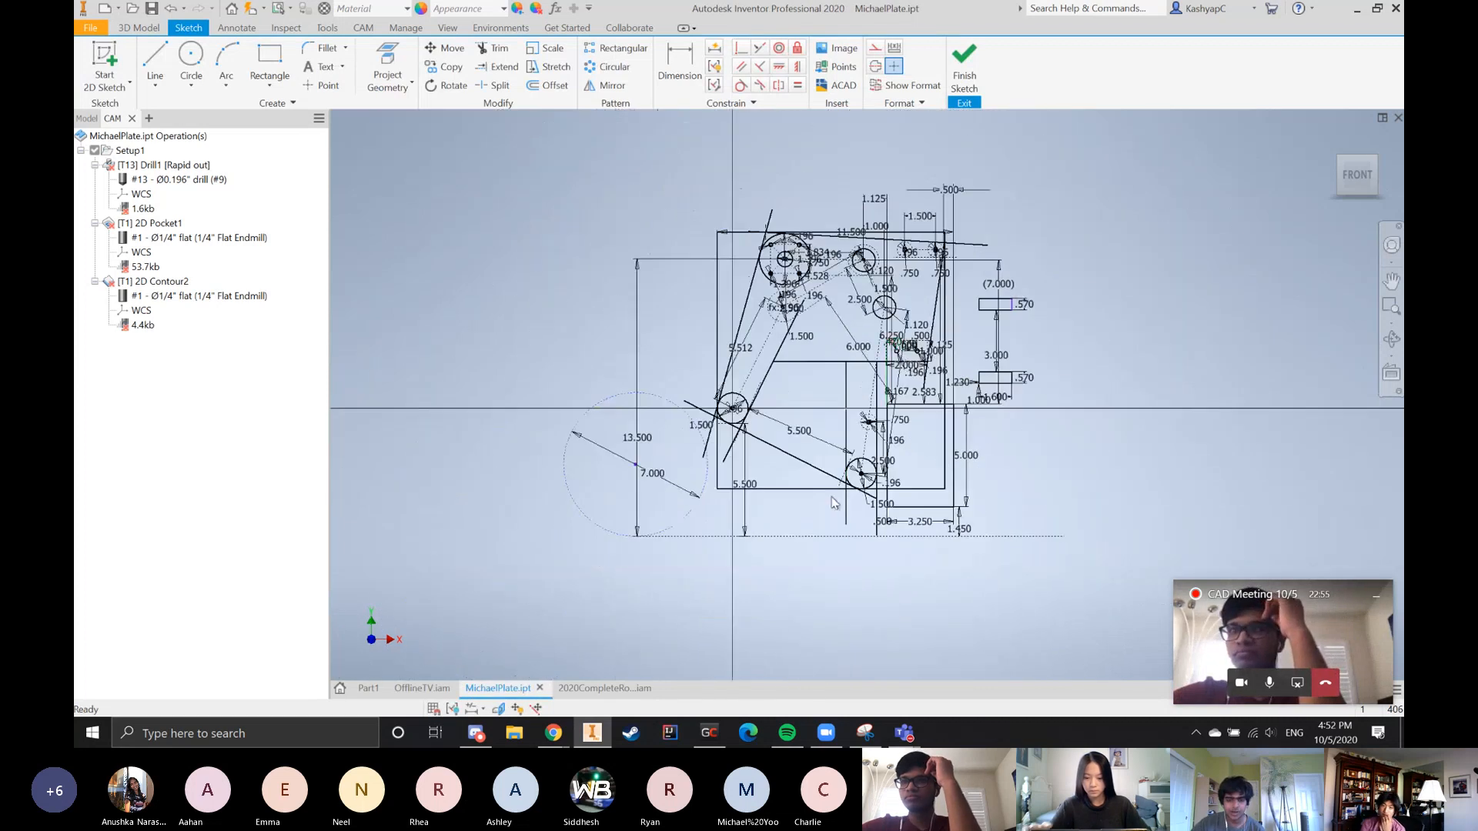
pyautogui.scroll(5, 916, 485)
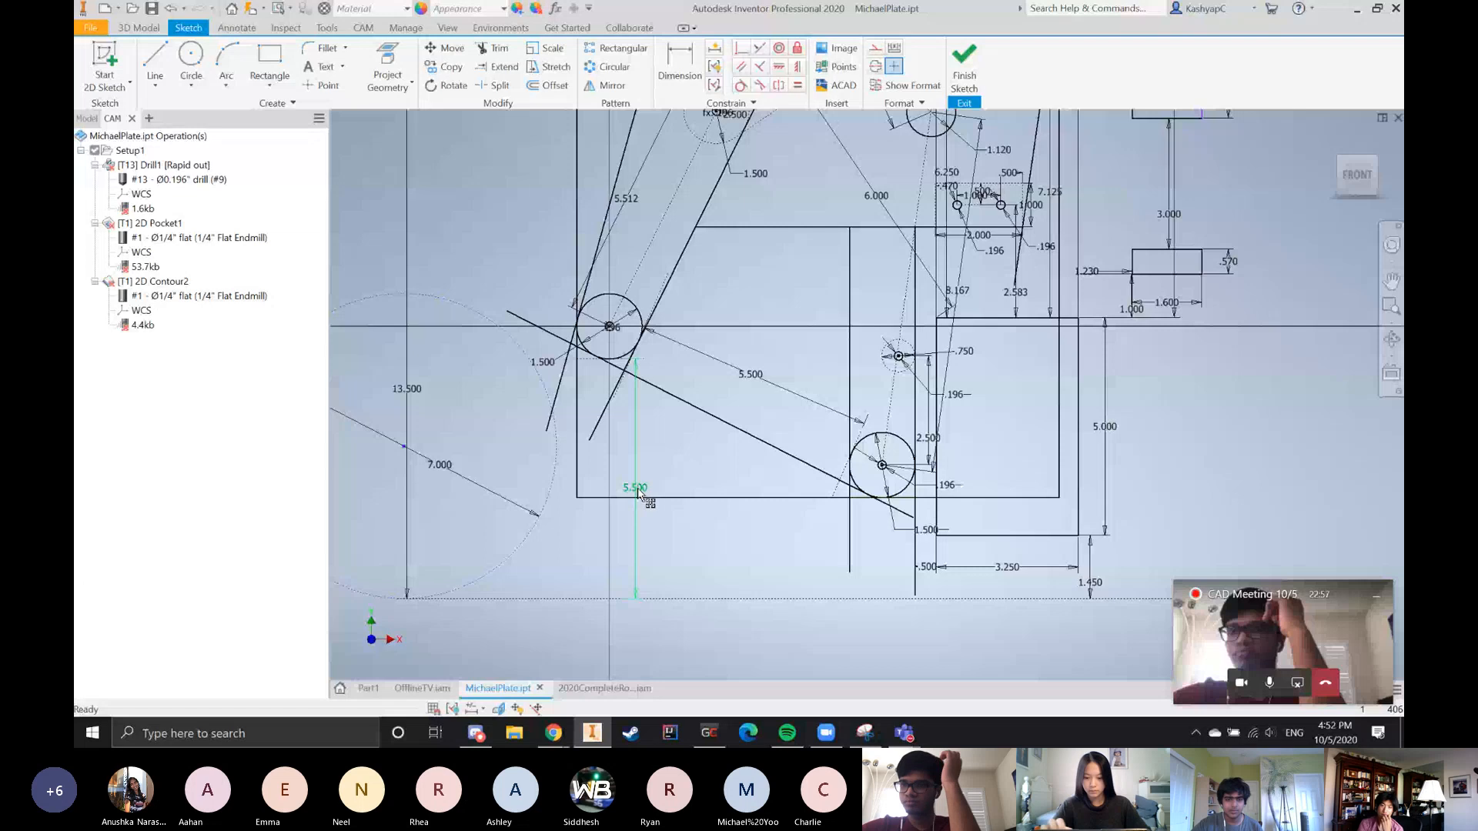
pyautogui.scroll(-4, 733, 511)
pyautogui.scroll(4, 889, 399)
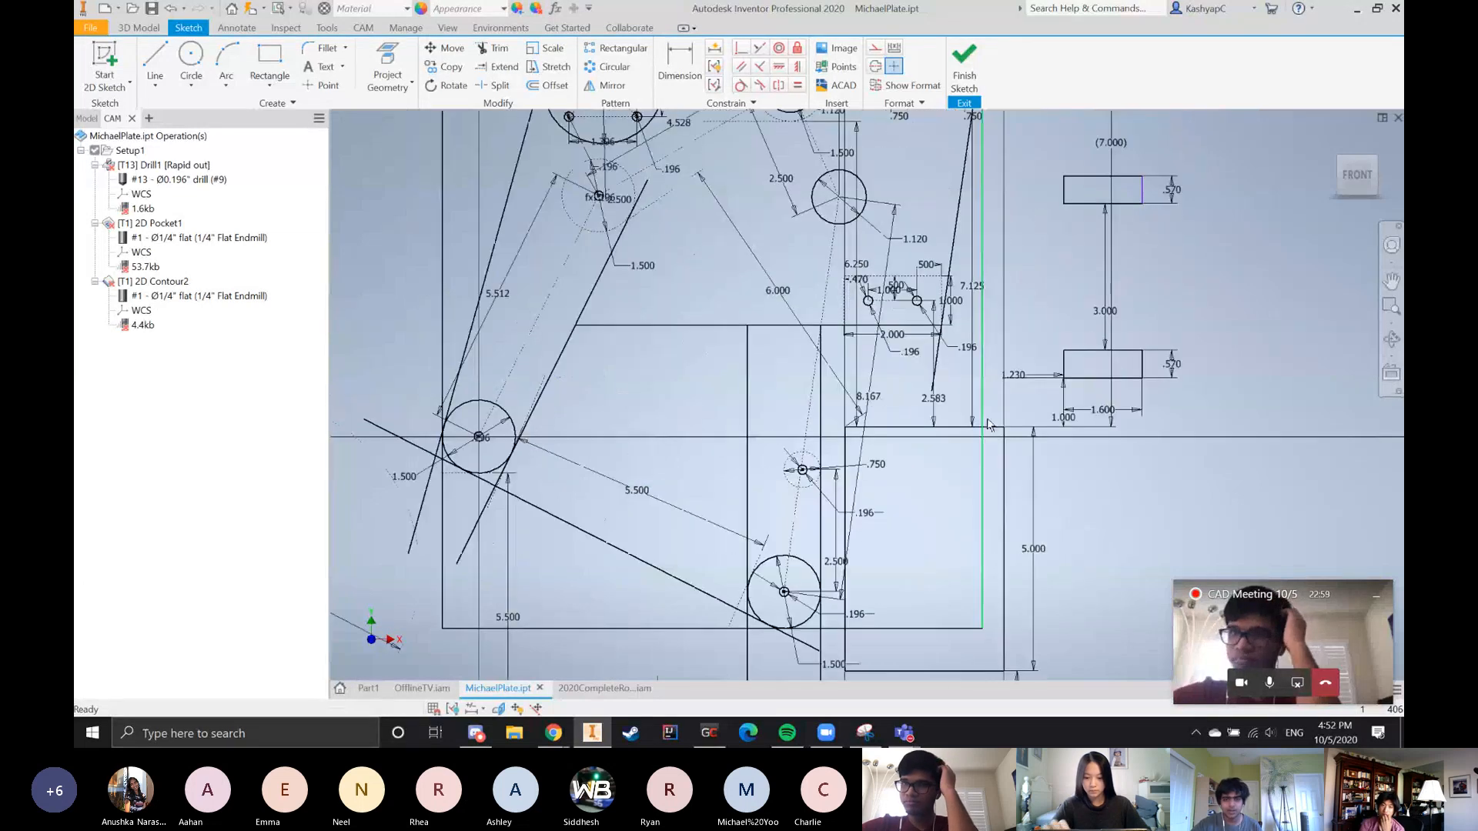
pyautogui.scroll(-3, 988, 424)
pyautogui.scroll(4, 675, 527)
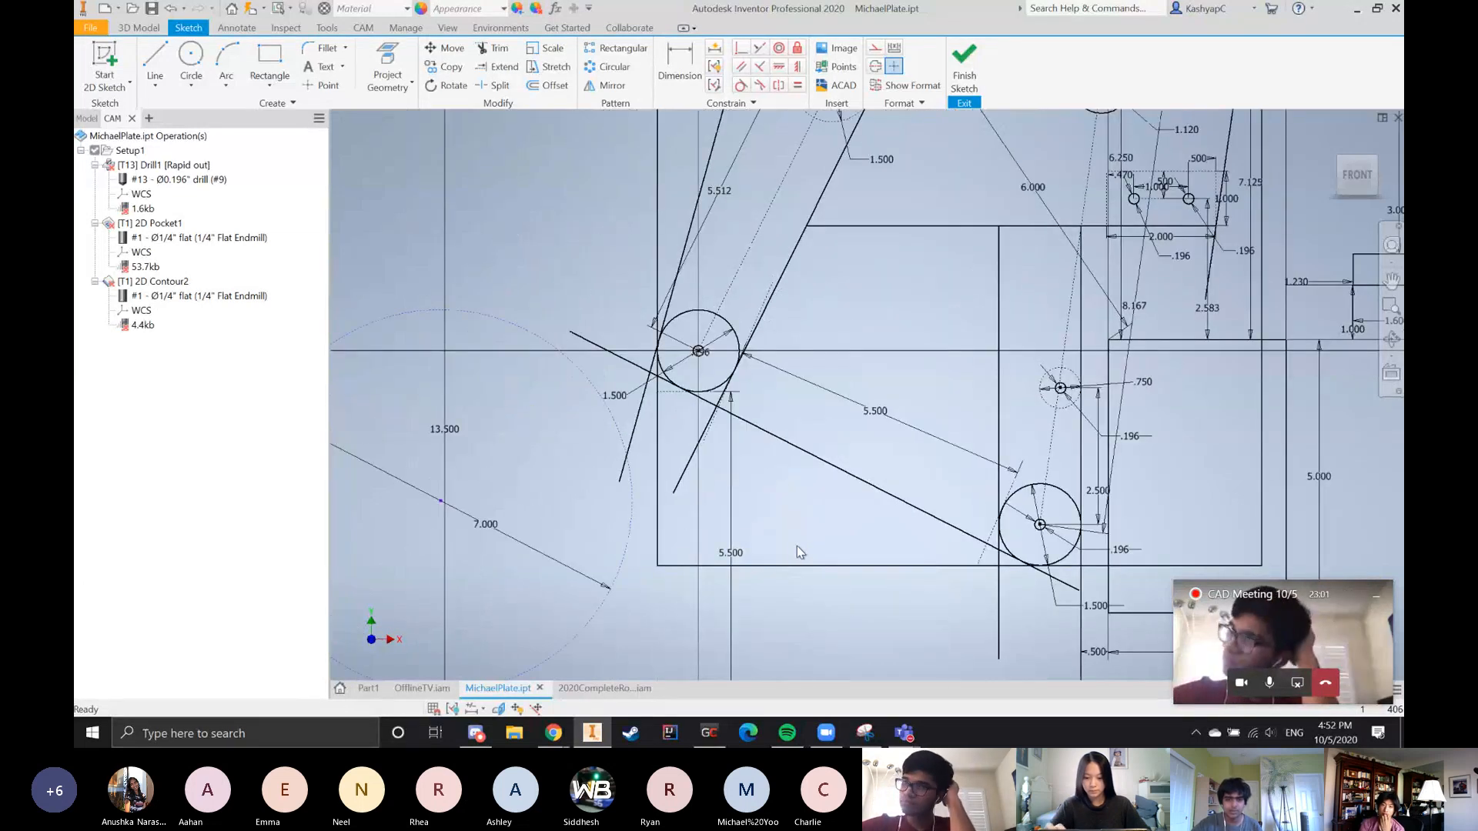
# Examine the front roller circle, its small centre hole and its spacing to the neighbouring rollers in the plate sketch
pyautogui.scroll(-3, 797, 546)
pyautogui.scroll(3, 893, 441)
pyautogui.scroll(-5, 934, 565)
pyautogui.scroll(3, 904, 433)
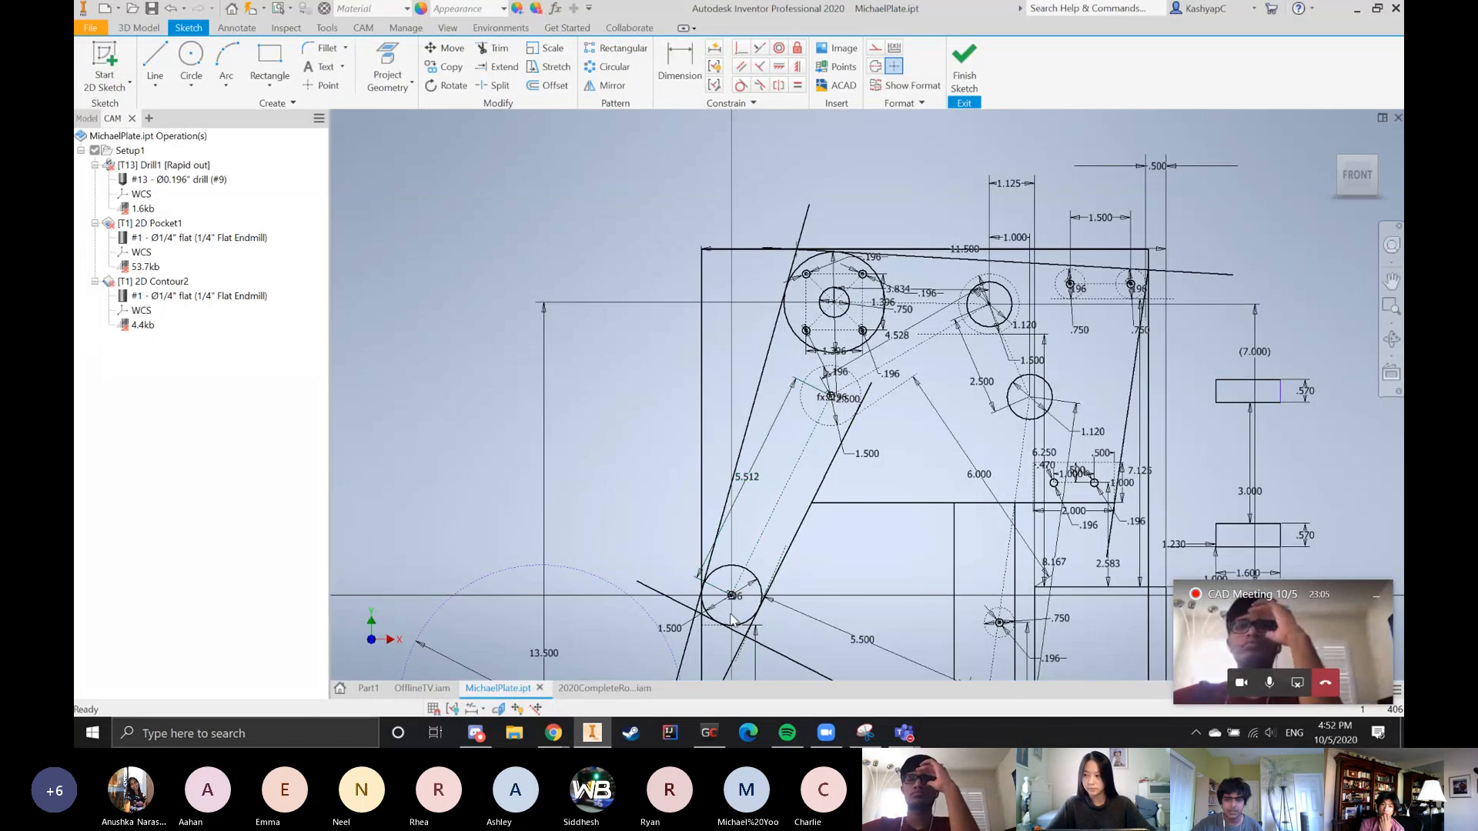
pyautogui.scroll(4, 731, 618)
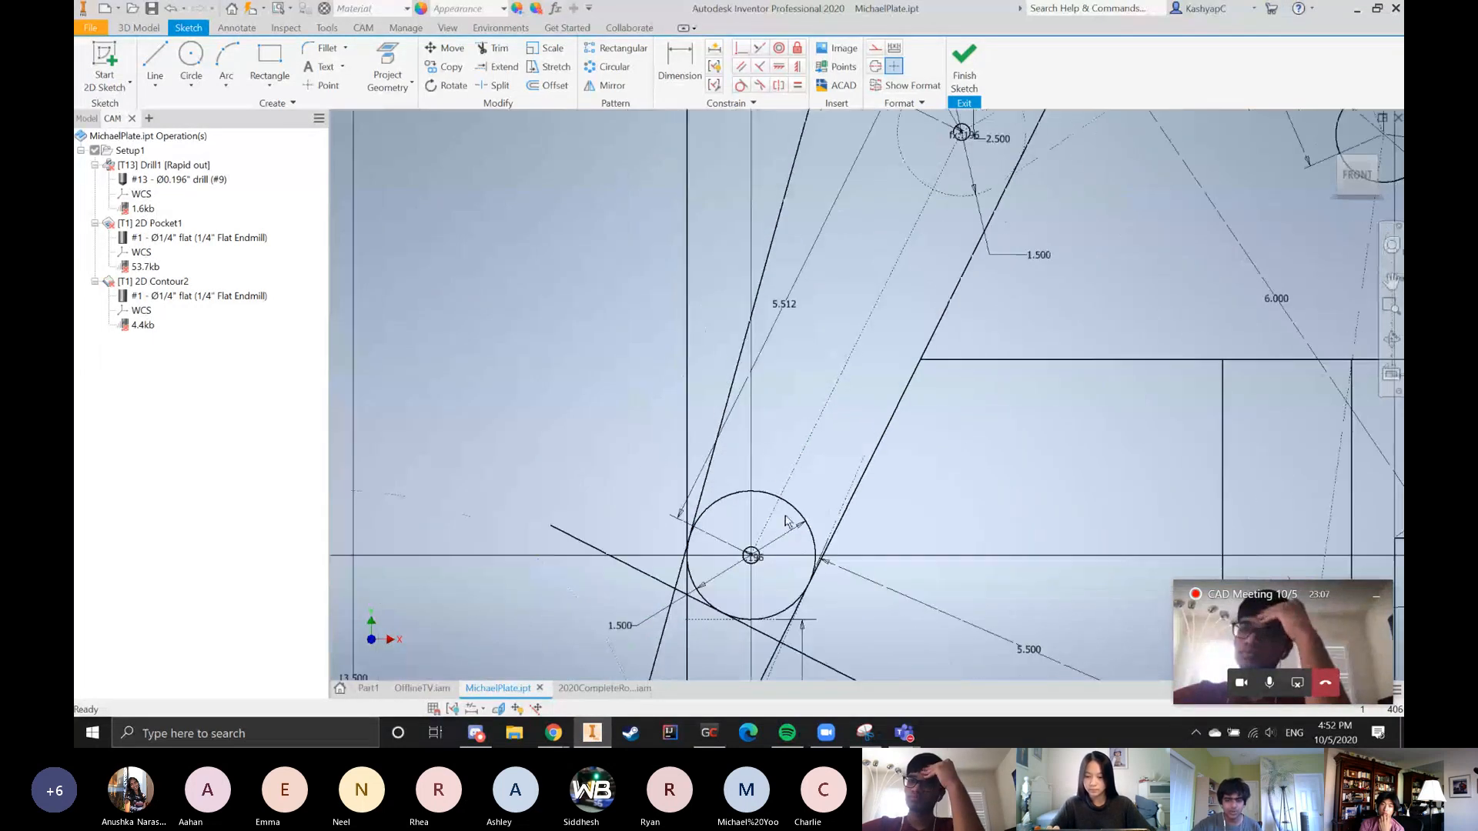
pyautogui.scroll(3, 758, 550)
pyautogui.scroll(-2, 757, 555)
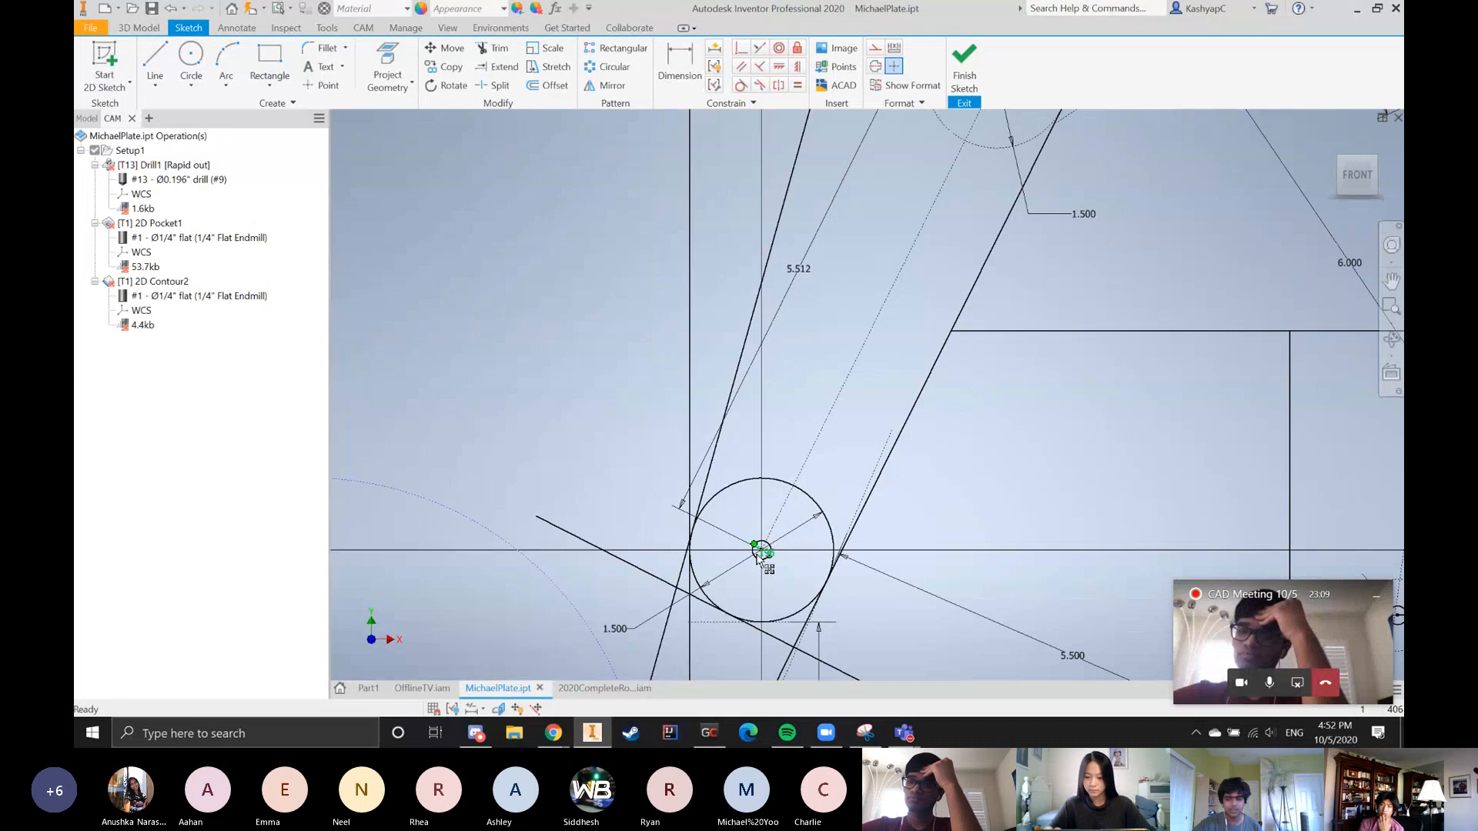
pyautogui.moveTo(757, 555)
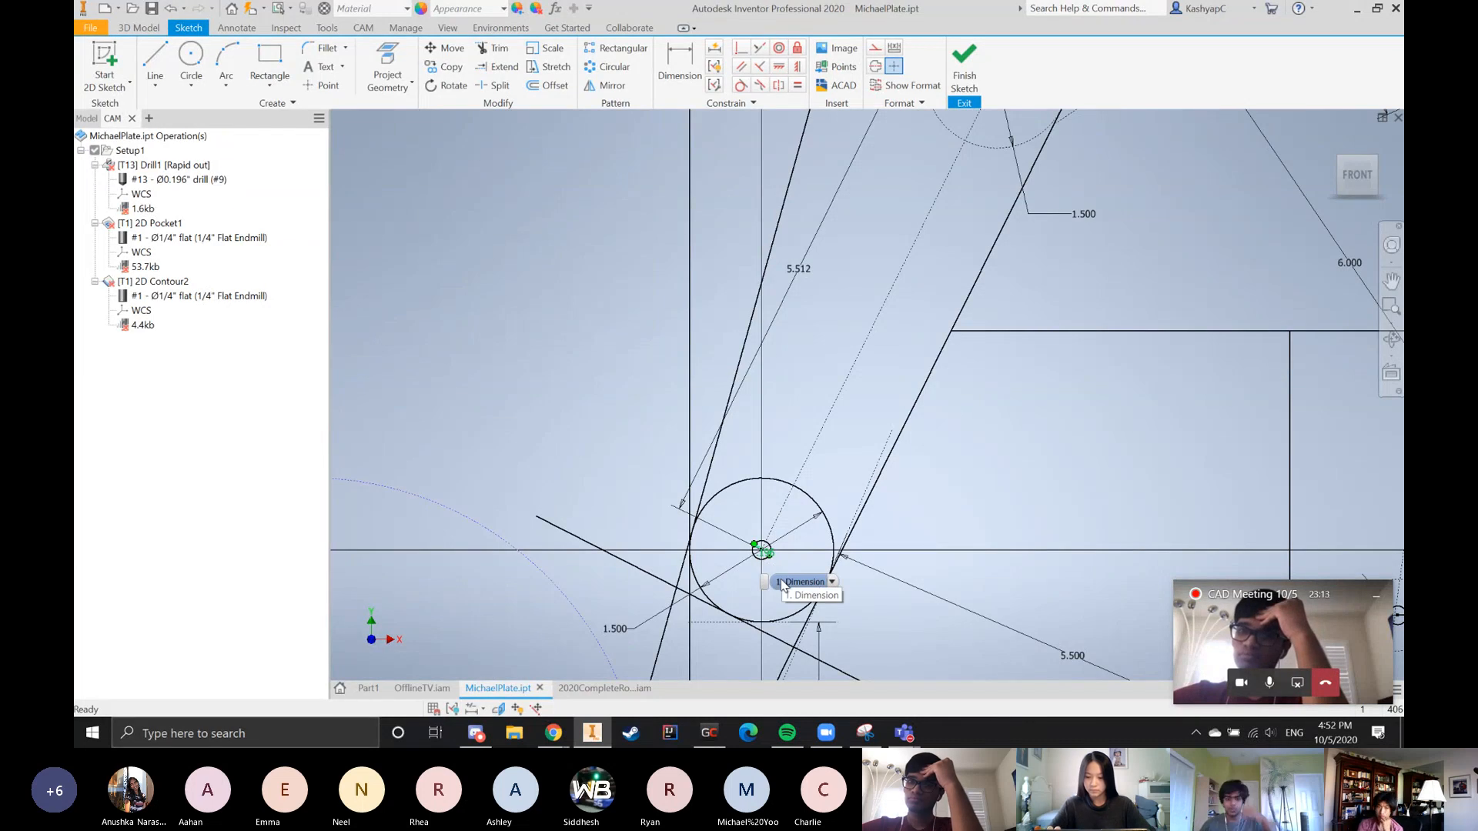
pyautogui.scroll(-5, 739, 475)
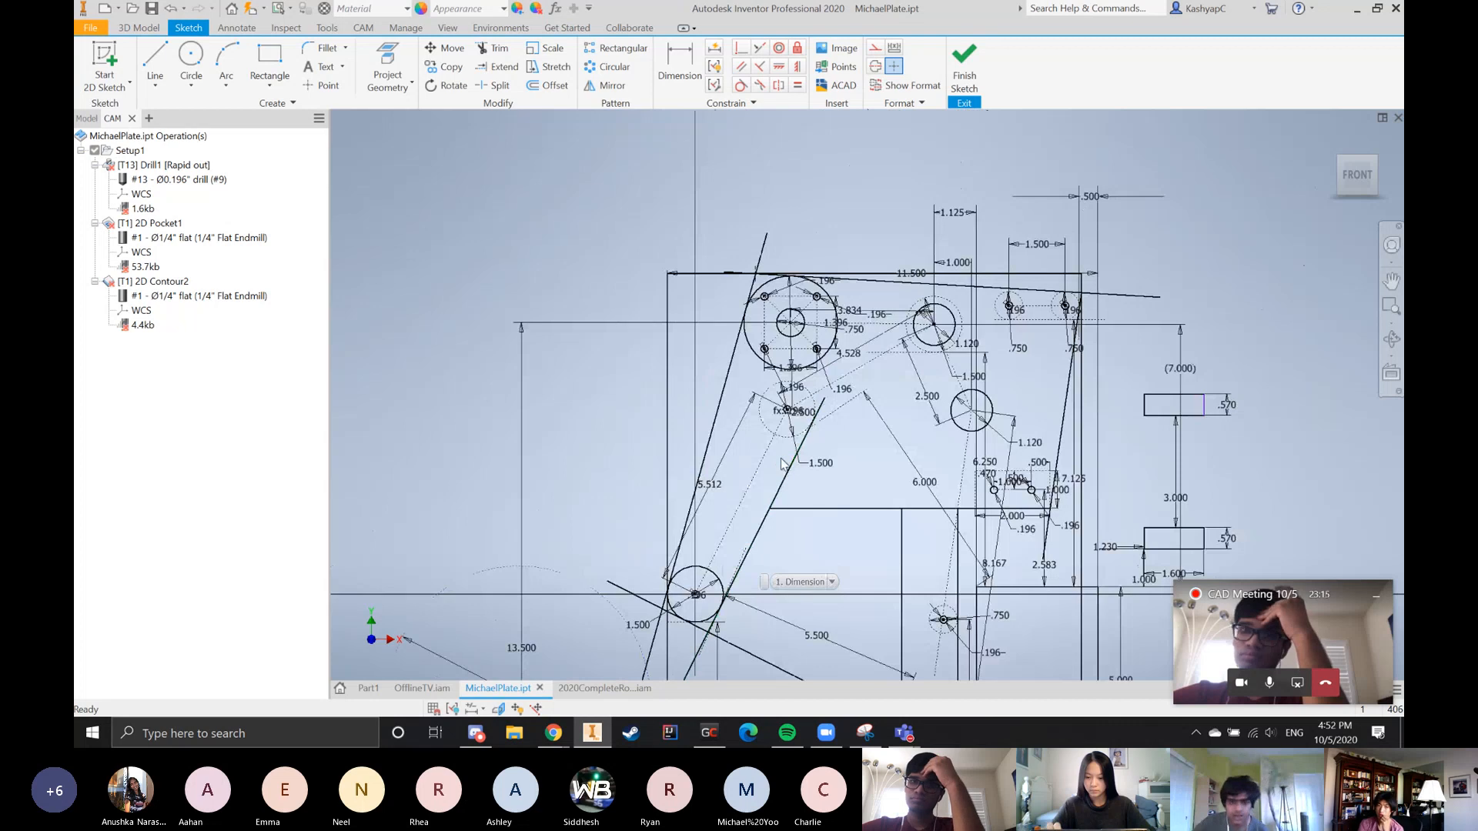
pyautogui.scroll(-3, 782, 463)
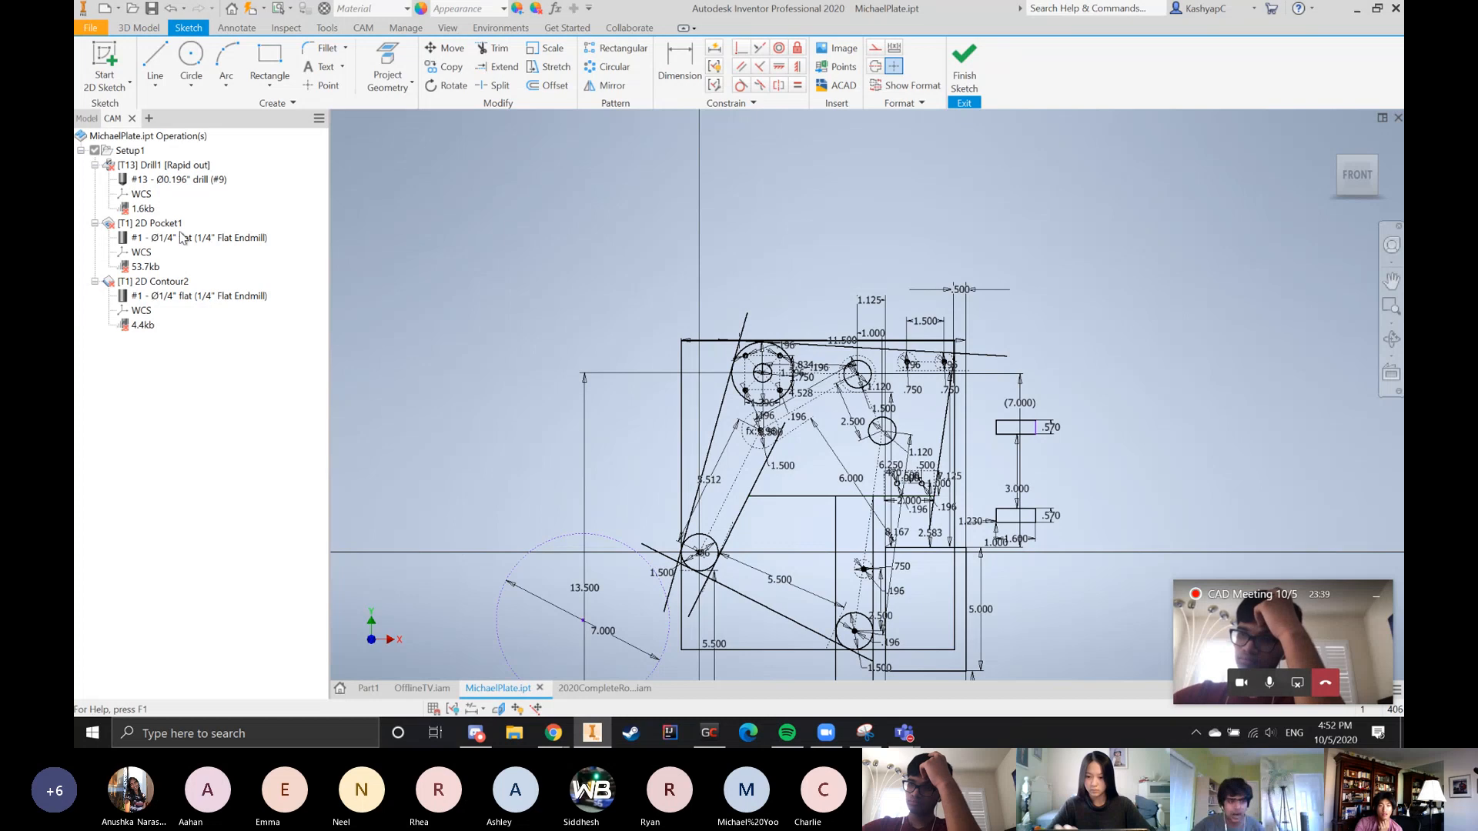
# Show the model feature tree with Sketch1 and examine how the complete plate sketch relates its roller circles, tangent lines and bumper outline
pyautogui.click(82, 120)
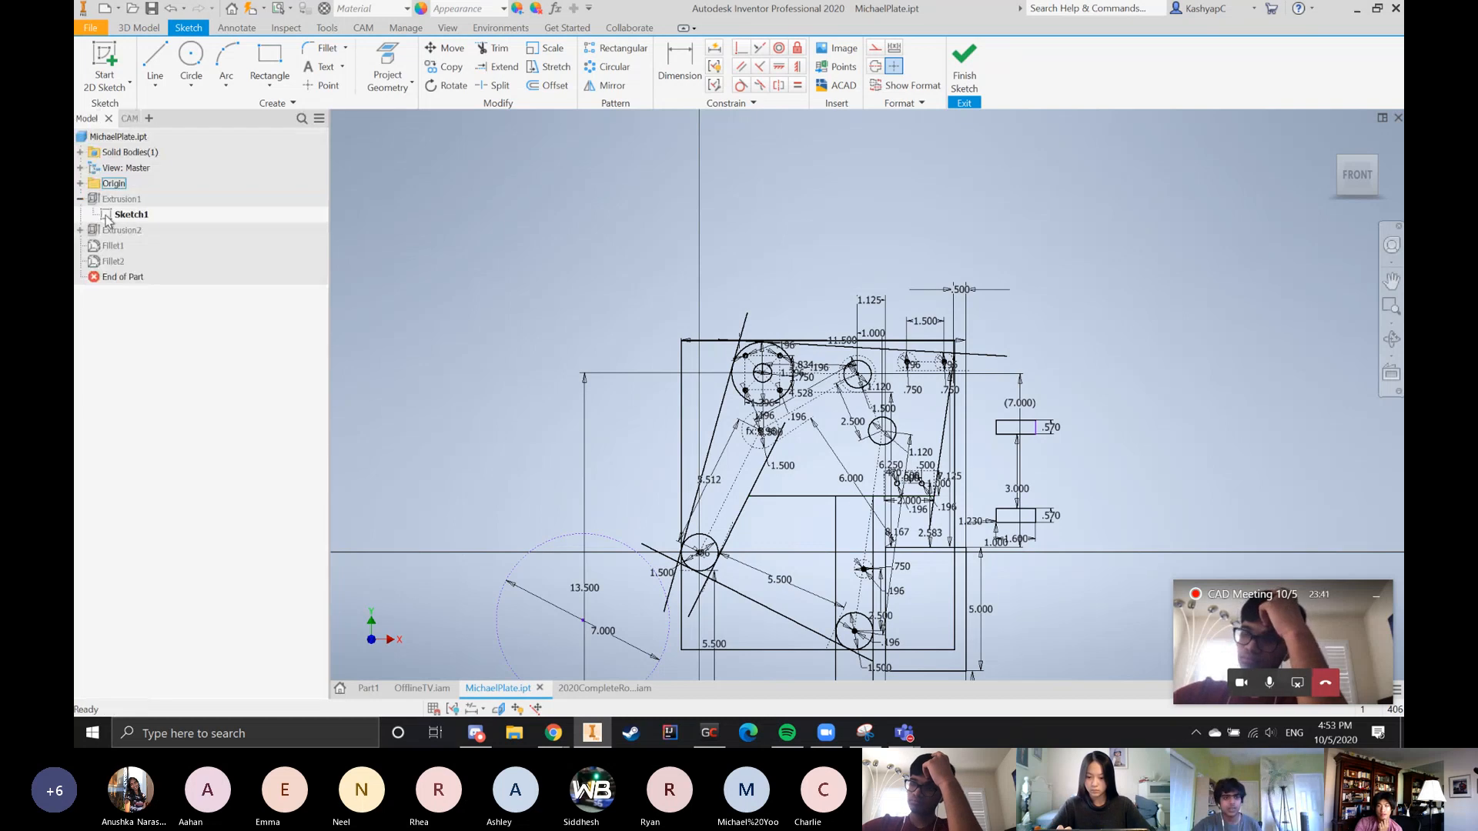
pyautogui.scroll(-3, 638, 548)
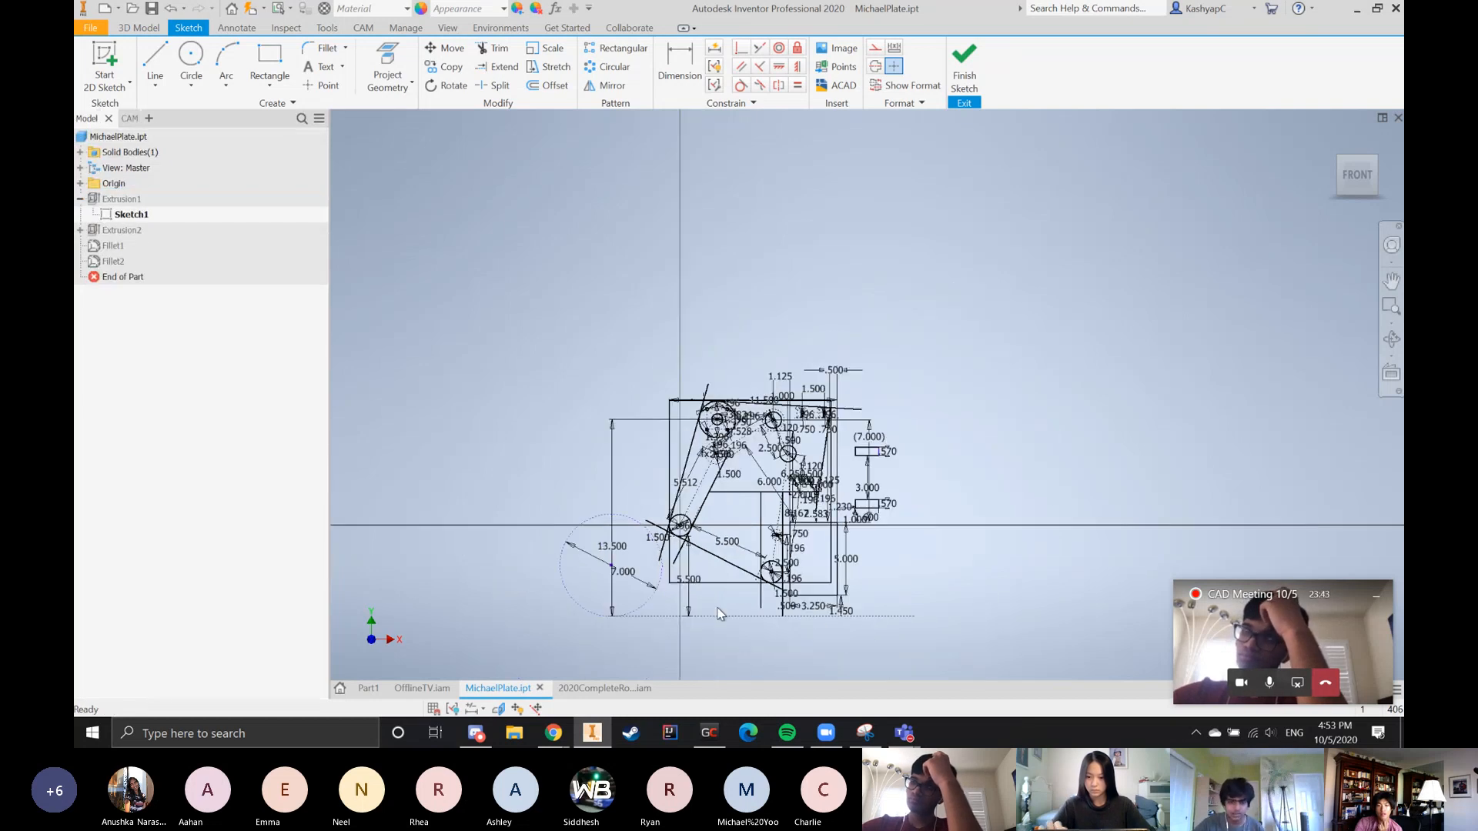
pyautogui.scroll(3, 719, 613)
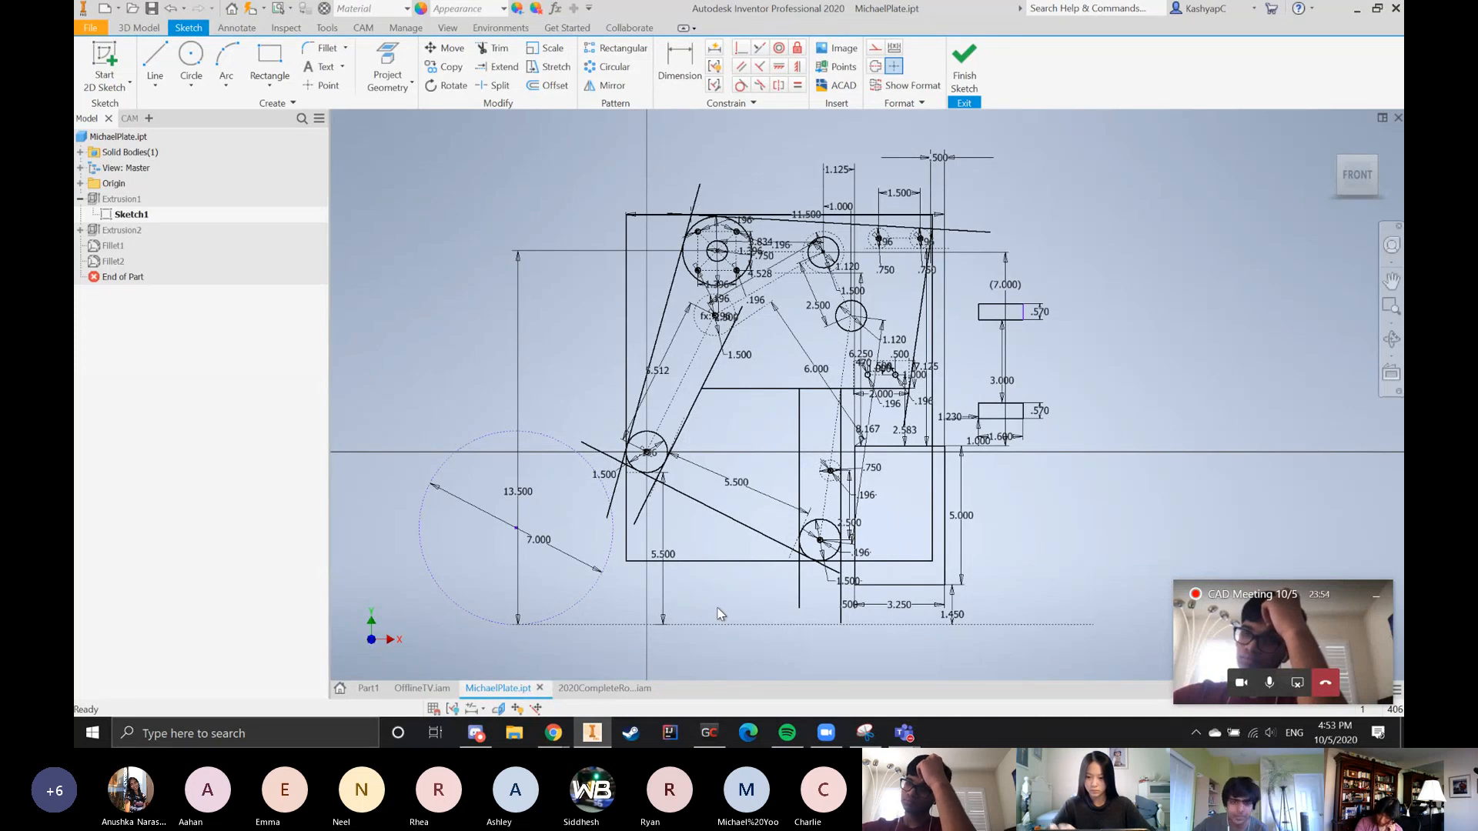
pyautogui.scroll(4, 702, 209)
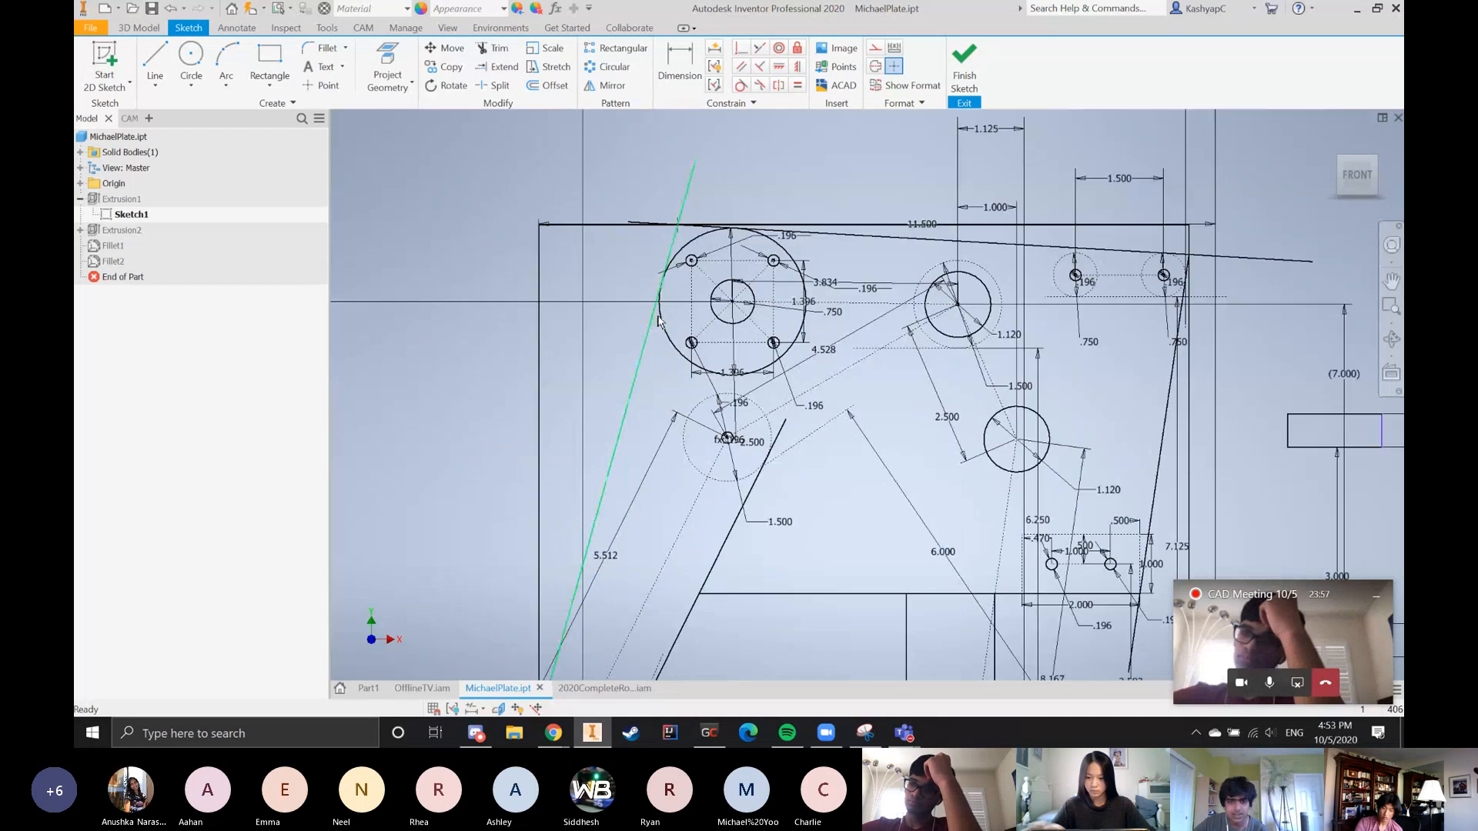
pyautogui.scroll(-3, 870, 307)
pyautogui.scroll(-3, 741, 228)
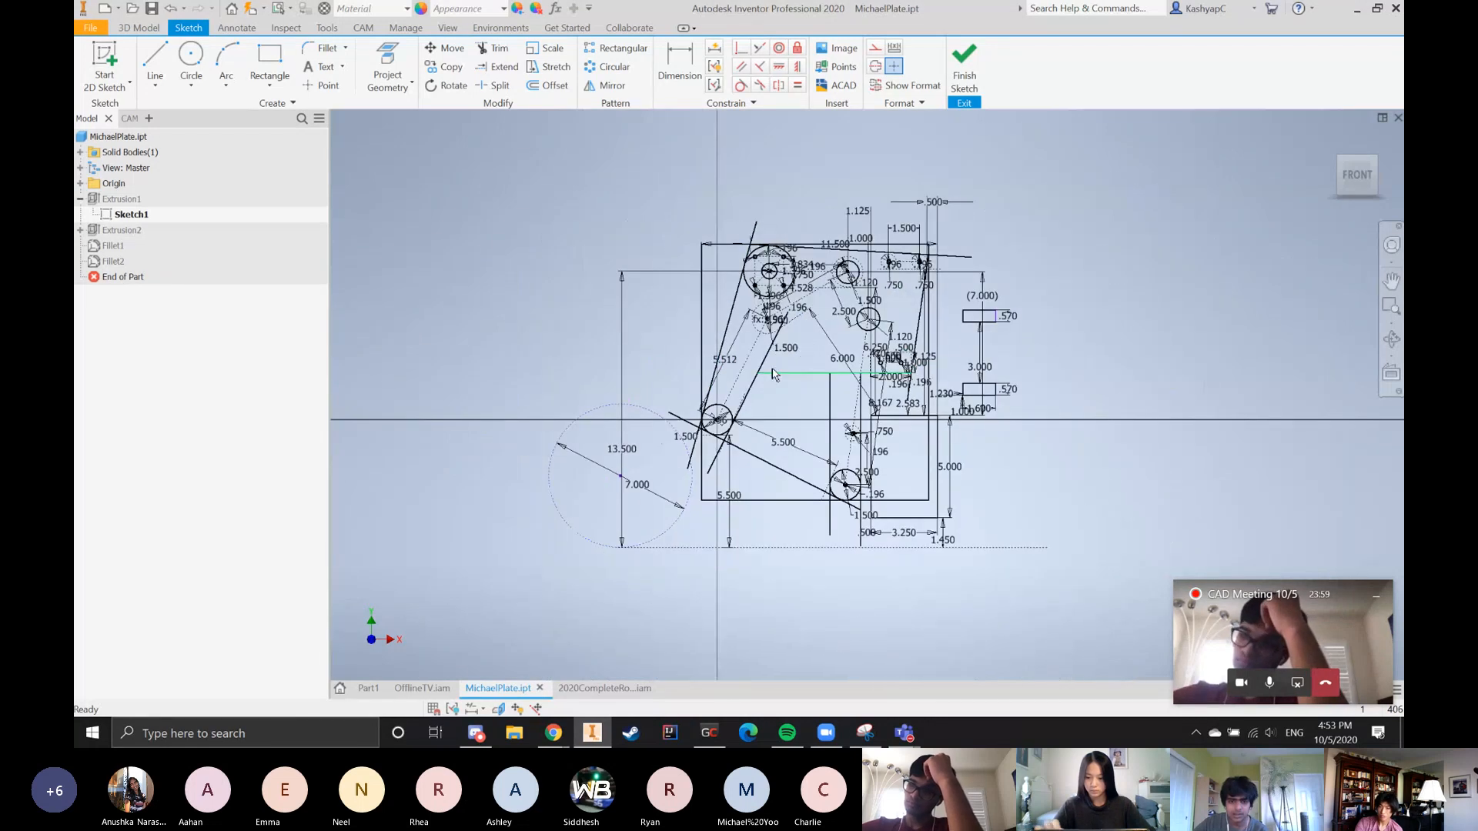
pyautogui.scroll(3, 809, 382)
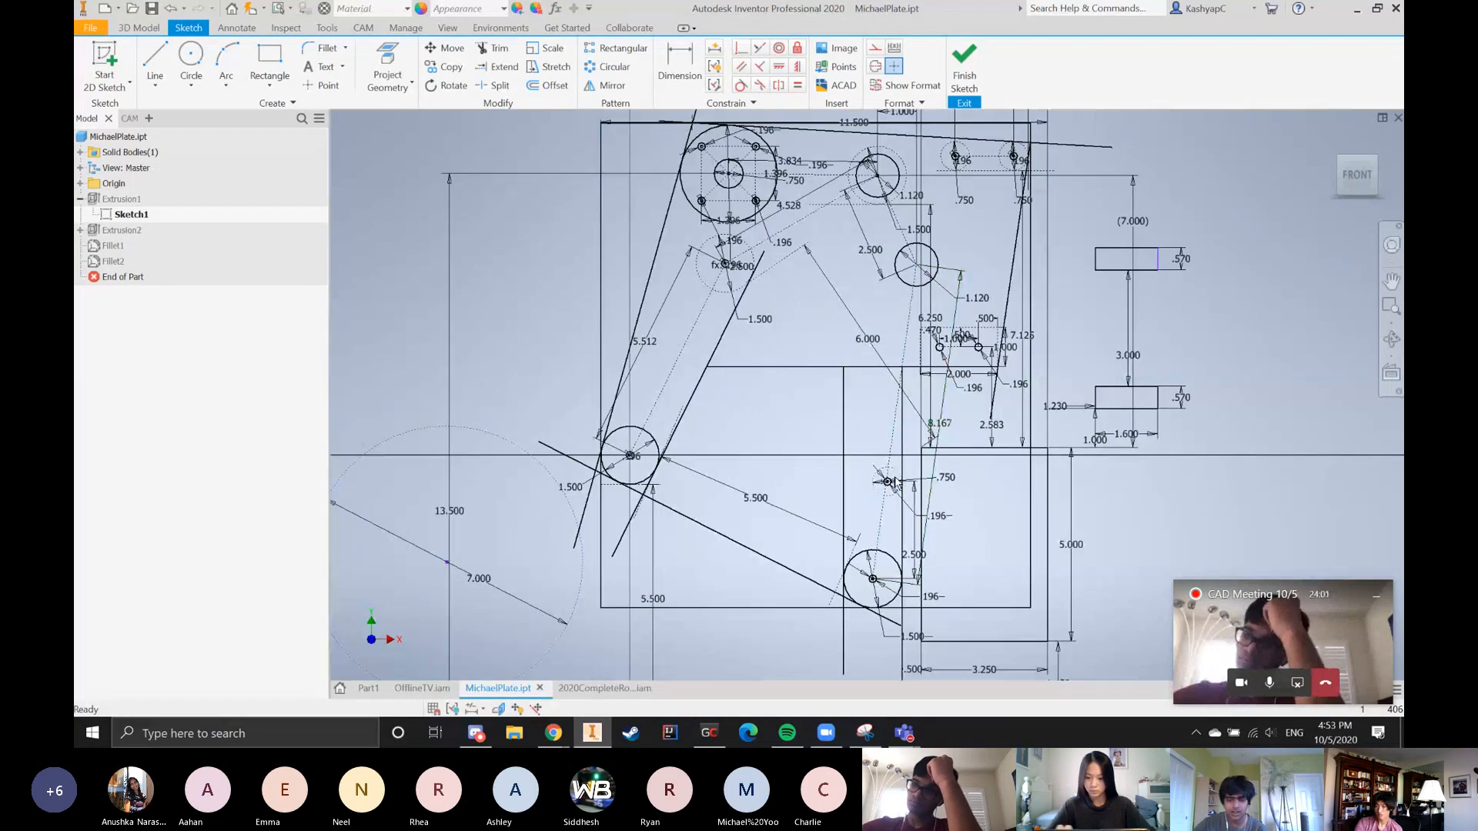
pyautogui.scroll(3, 893, 496)
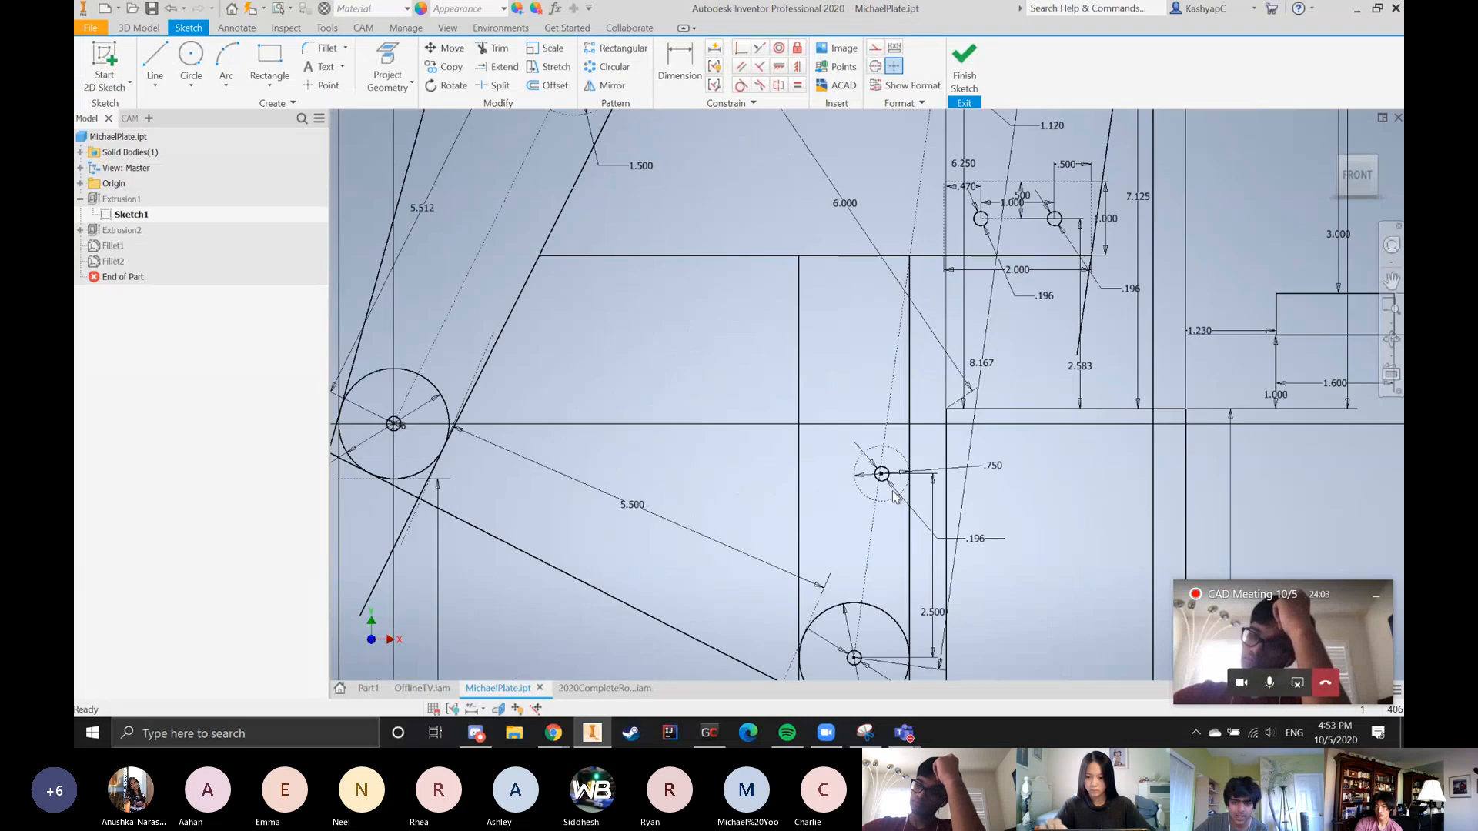
pyautogui.scroll(-3, 885, 545)
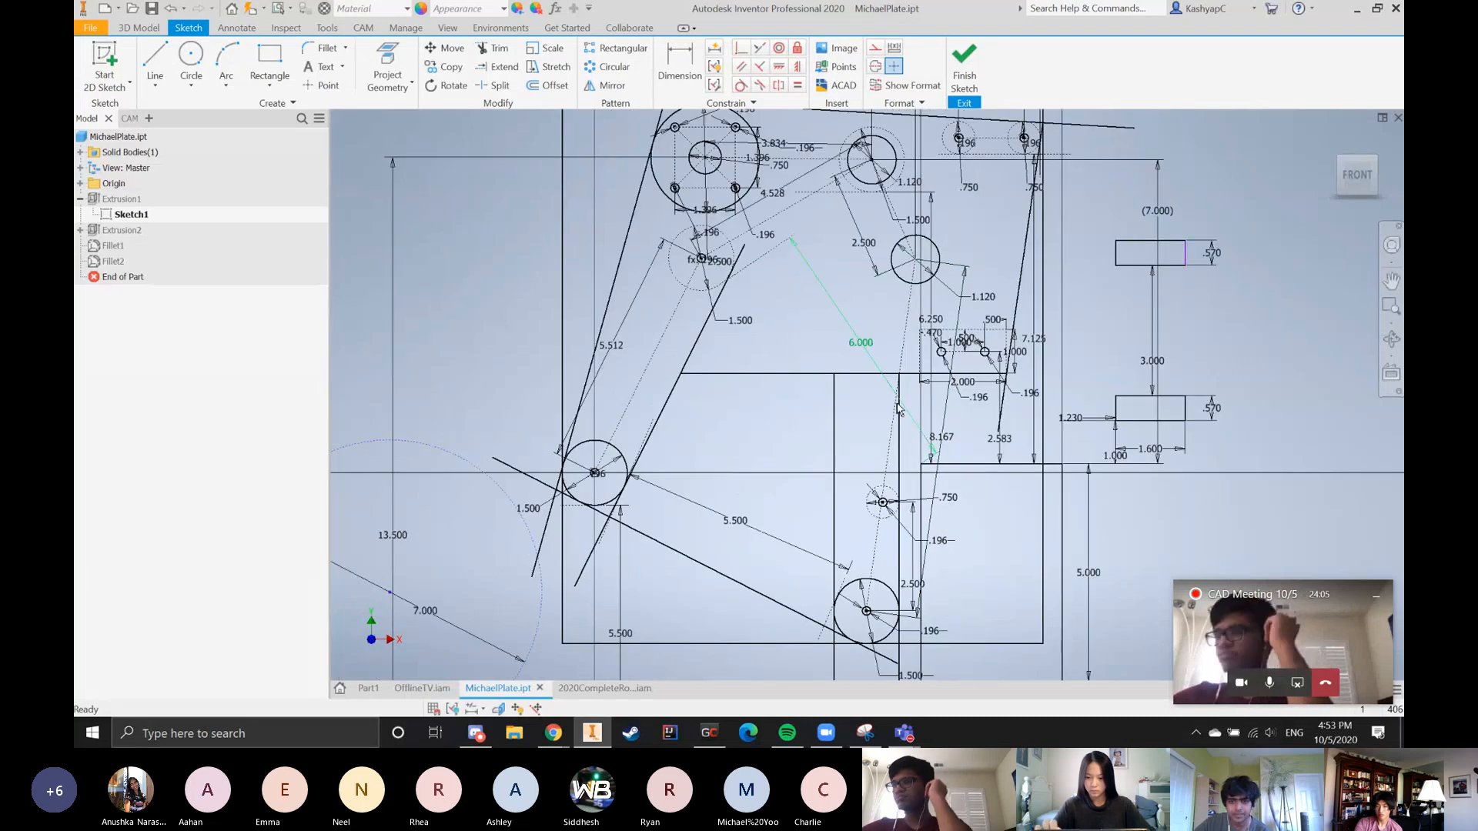
# Examine the centre-to-centre dimensions linking the rollers, including the 8.167 and 4.528 ones, and the dashed circle below the large motor circle
pyautogui.moveTo(940, 437); pyautogui.dragTo(946, 448)
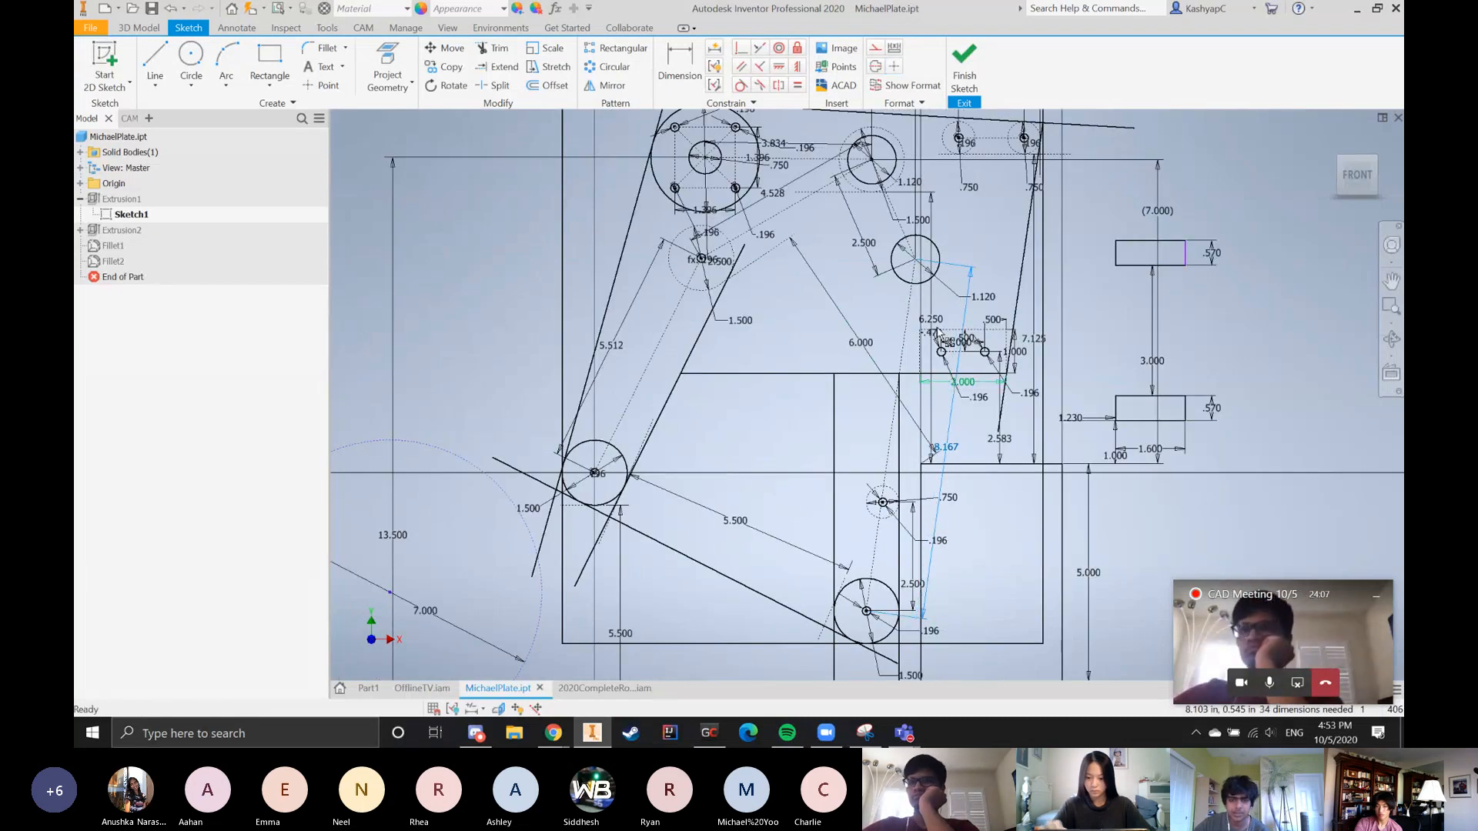
pyautogui.scroll(-2, 789, 279)
pyautogui.scroll(3, 800, 288)
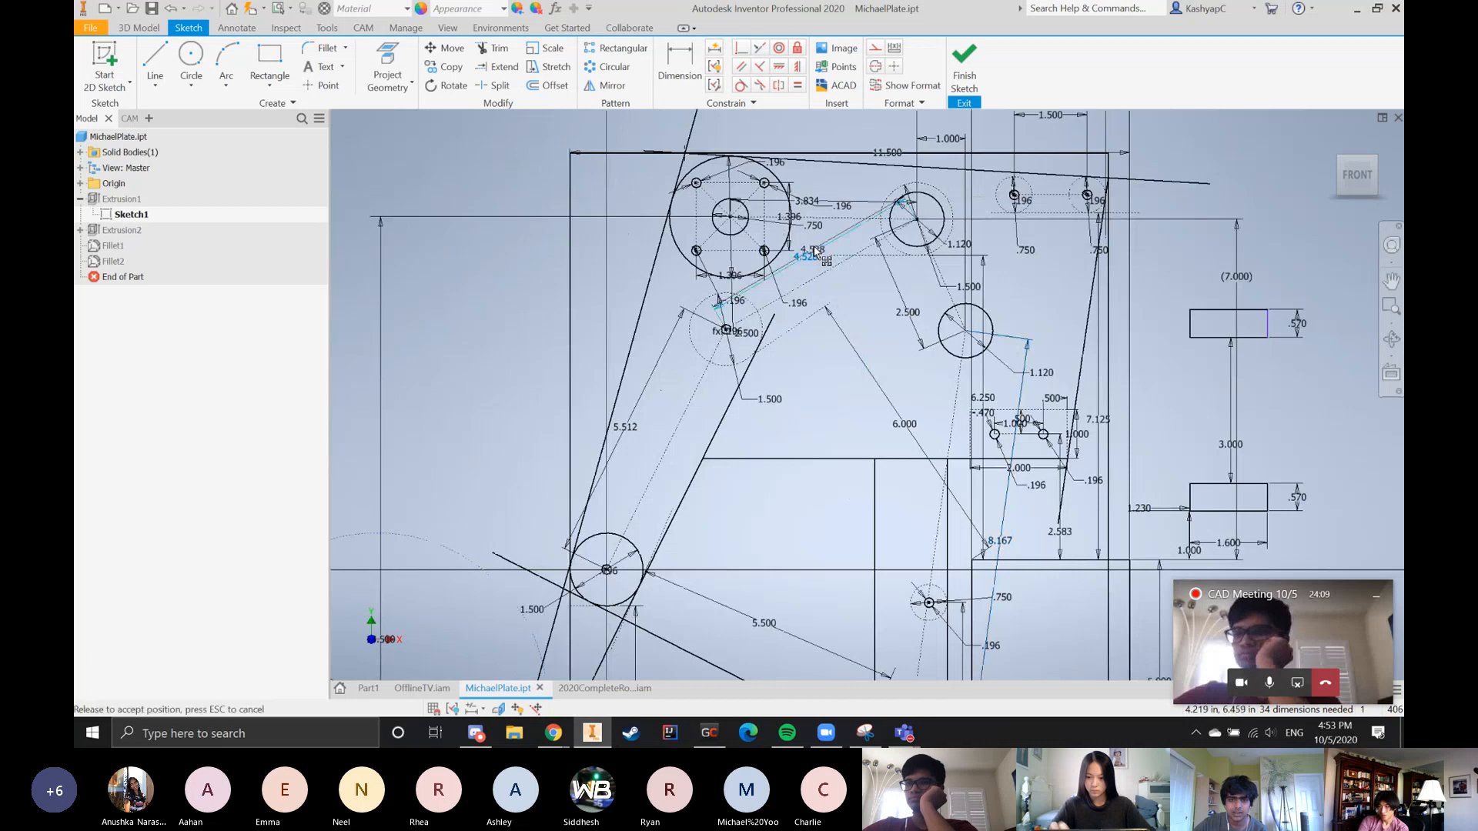
pyautogui.click(785, 296)
pyautogui.scroll(6, 768, 315)
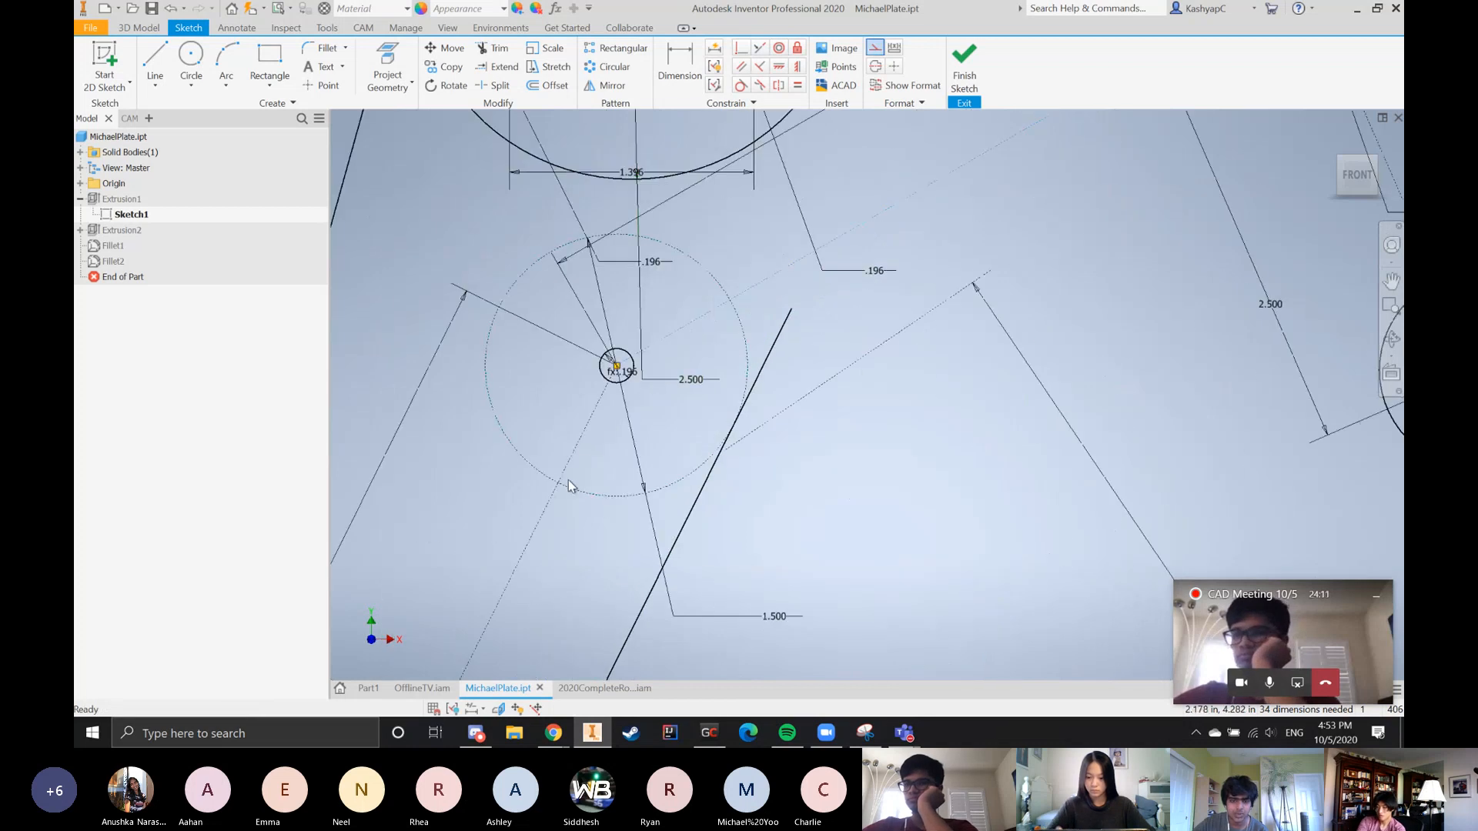
pyautogui.scroll(-6, 585, 442)
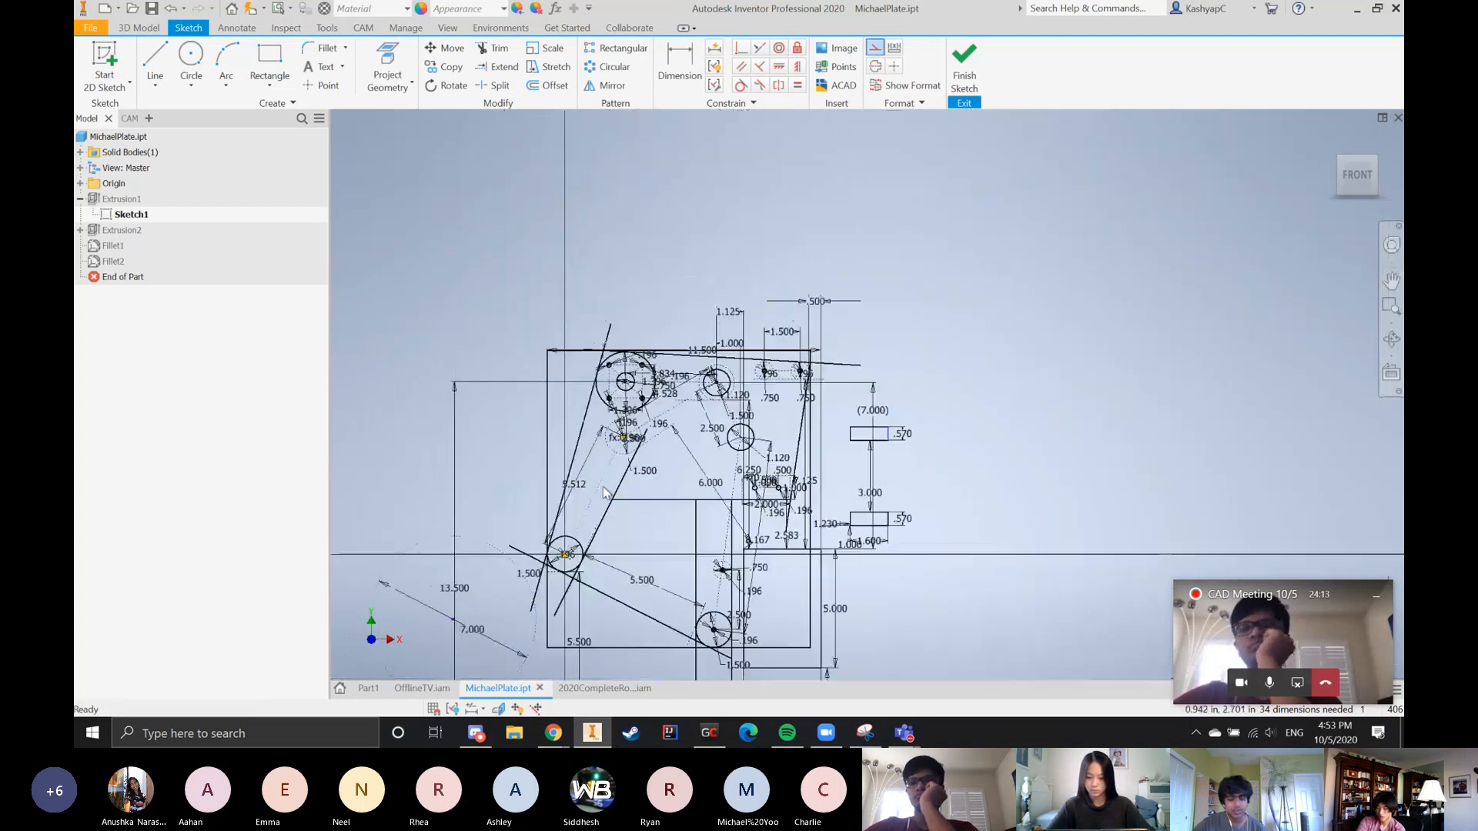
pyautogui.scroll(3, 597, 427)
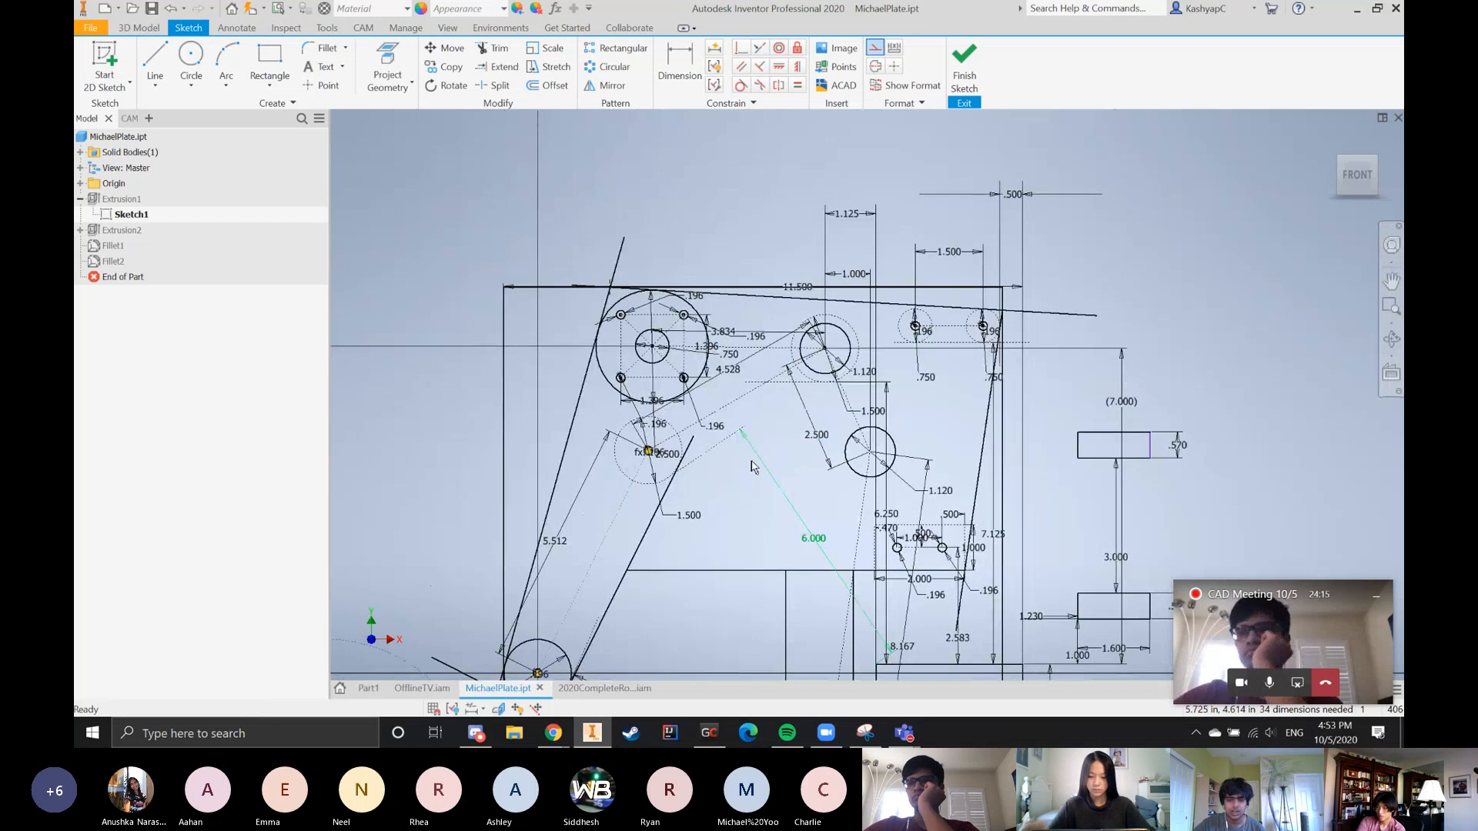
pyautogui.scroll(3, 673, 470)
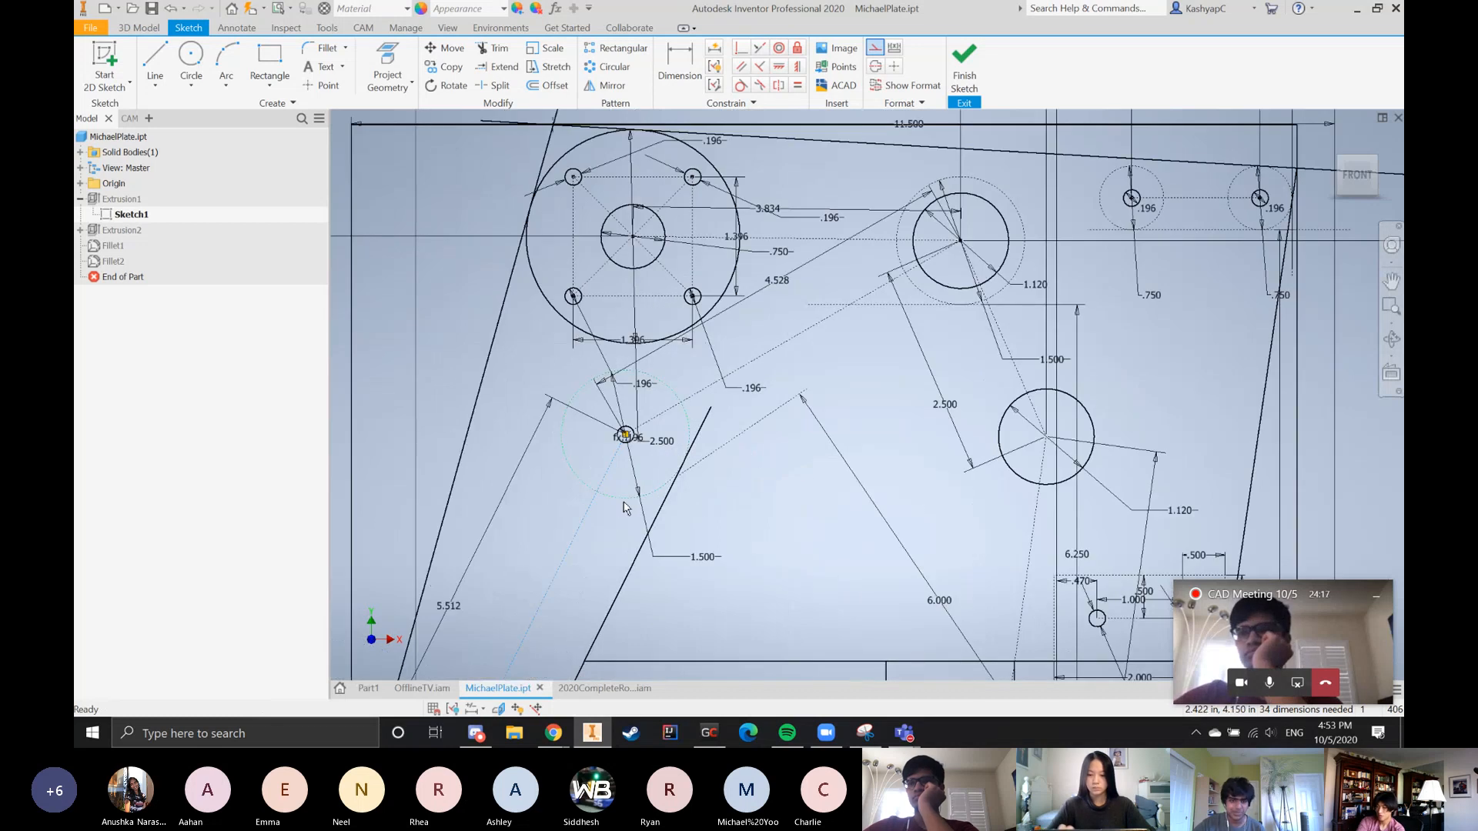
pyautogui.scroll(-2, 769, 446)
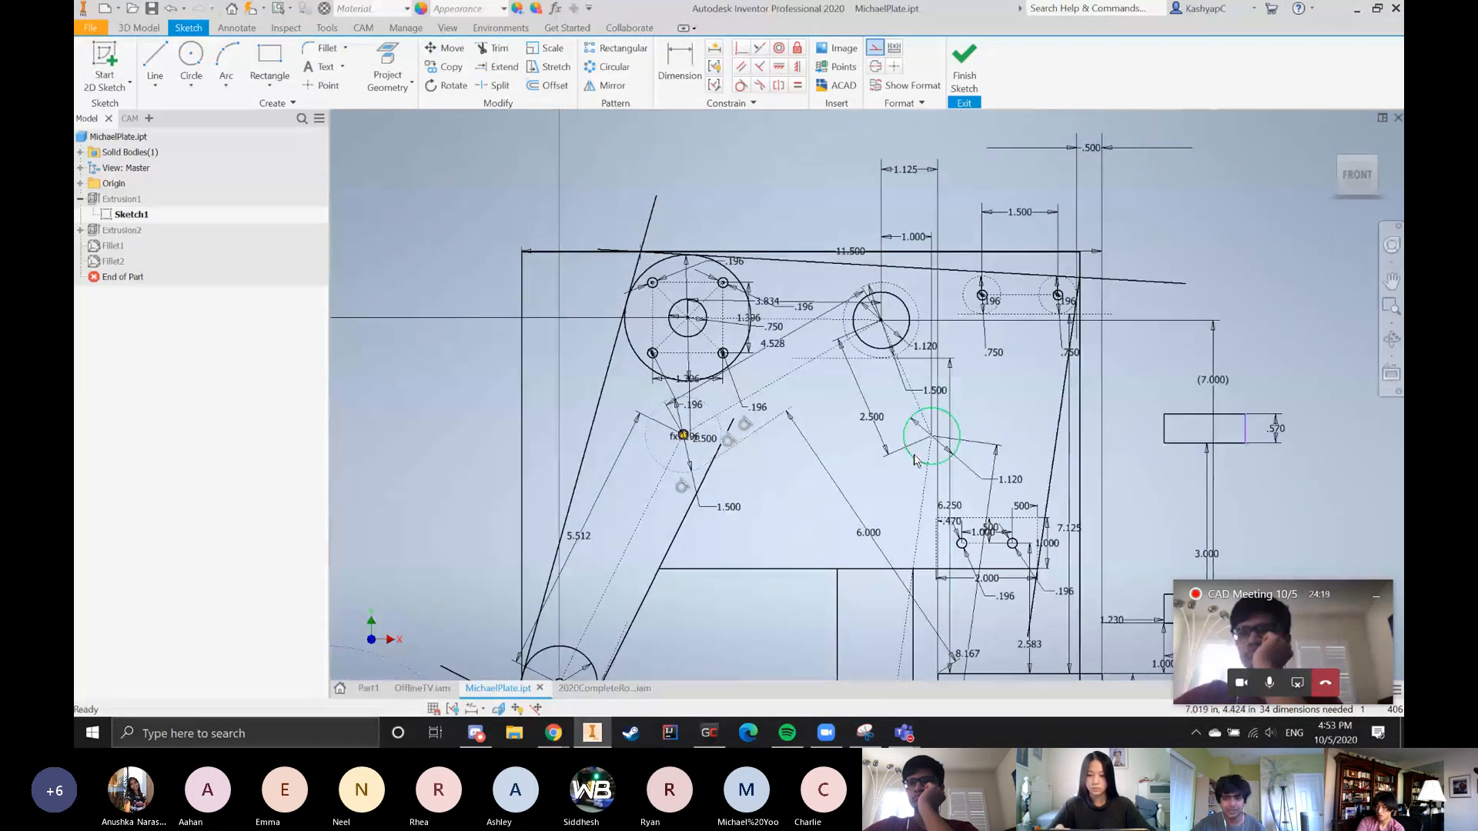
pyautogui.scroll(3, 677, 285)
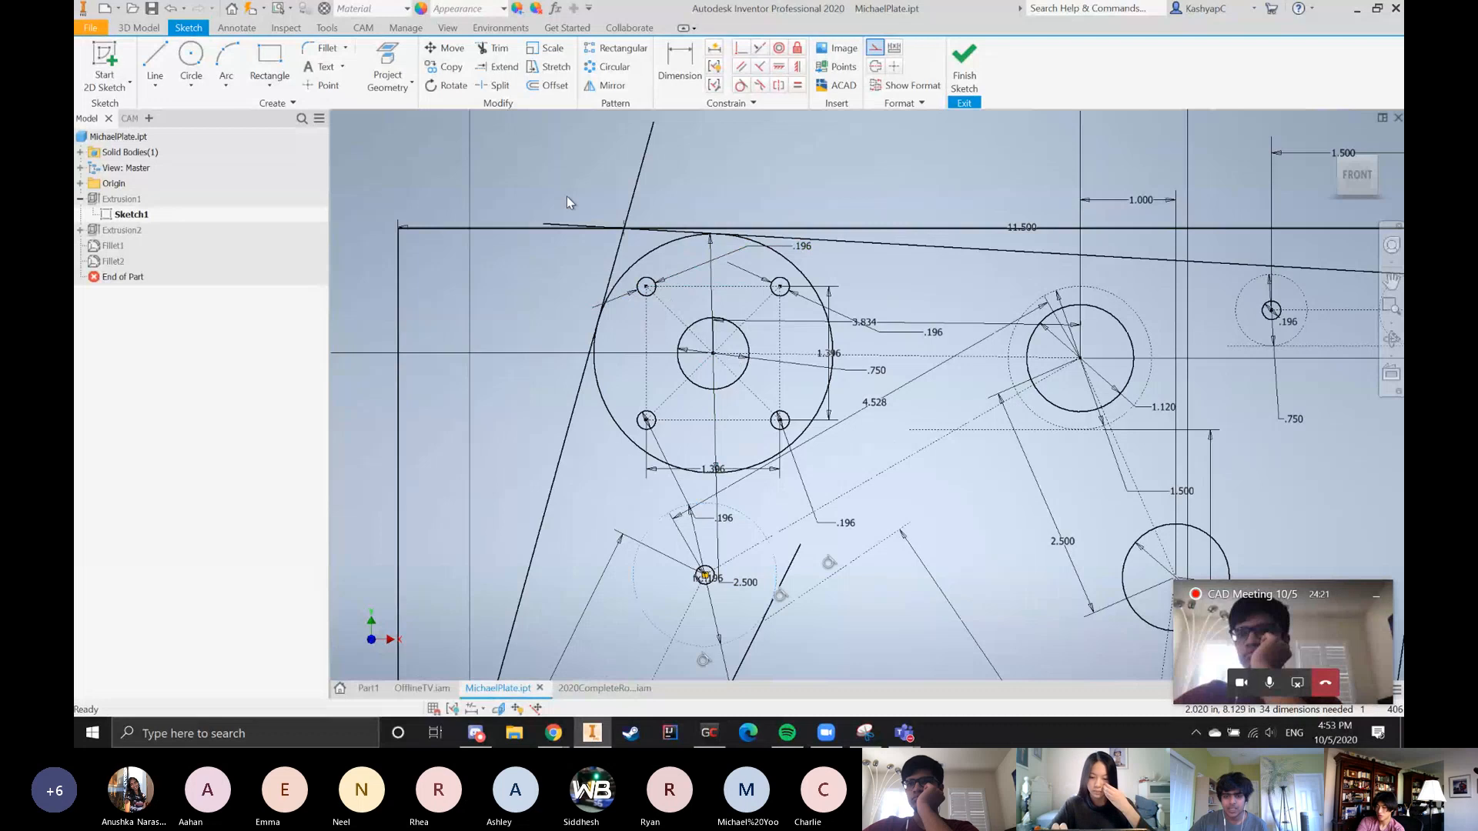
# Highlight the large motor circle's geometry and inspect its four mounting holes, centre bore and dashed construction square close up
pyautogui.moveTo(545, 195); pyautogui.dragTo(928, 479)
pyautogui.click(883, 297)
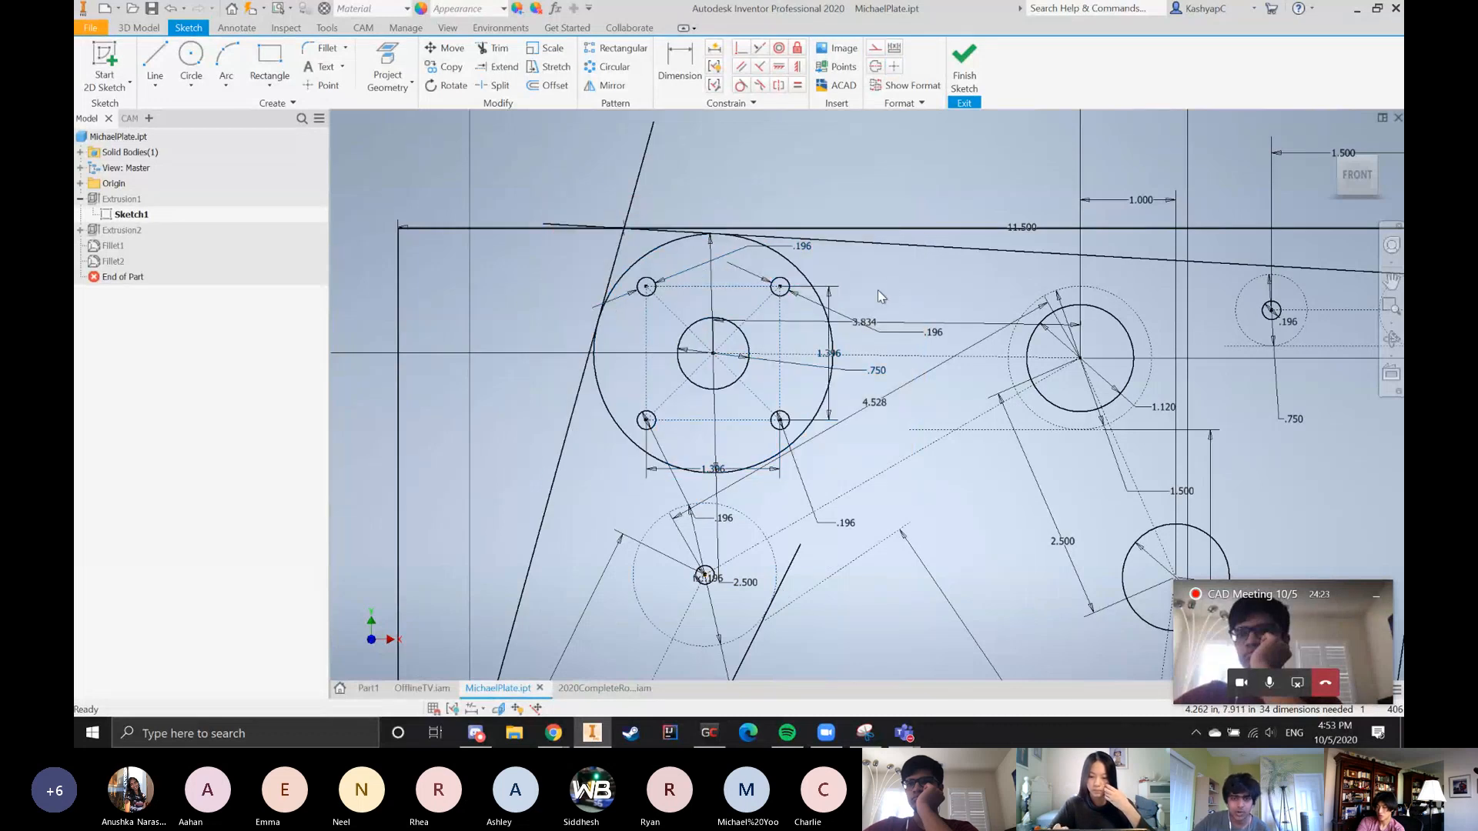
pyautogui.scroll(6, 638, 306)
pyautogui.scroll(-4, 637, 313)
pyautogui.scroll(3, 695, 260)
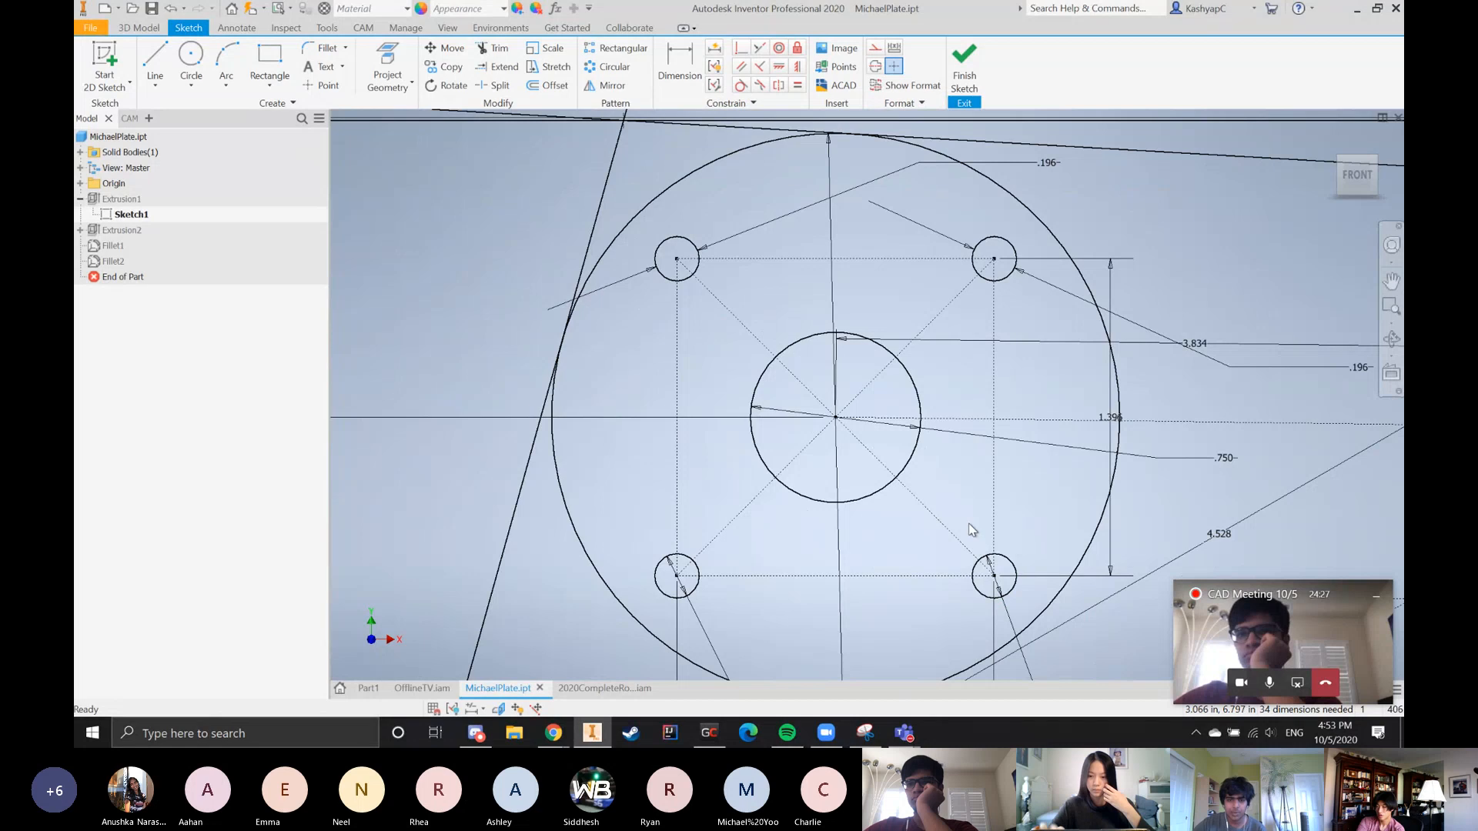
pyautogui.scroll(-3, 972, 531)
pyautogui.scroll(2, 638, 382)
pyautogui.scroll(-7, 637, 377)
pyautogui.scroll(4, 691, 408)
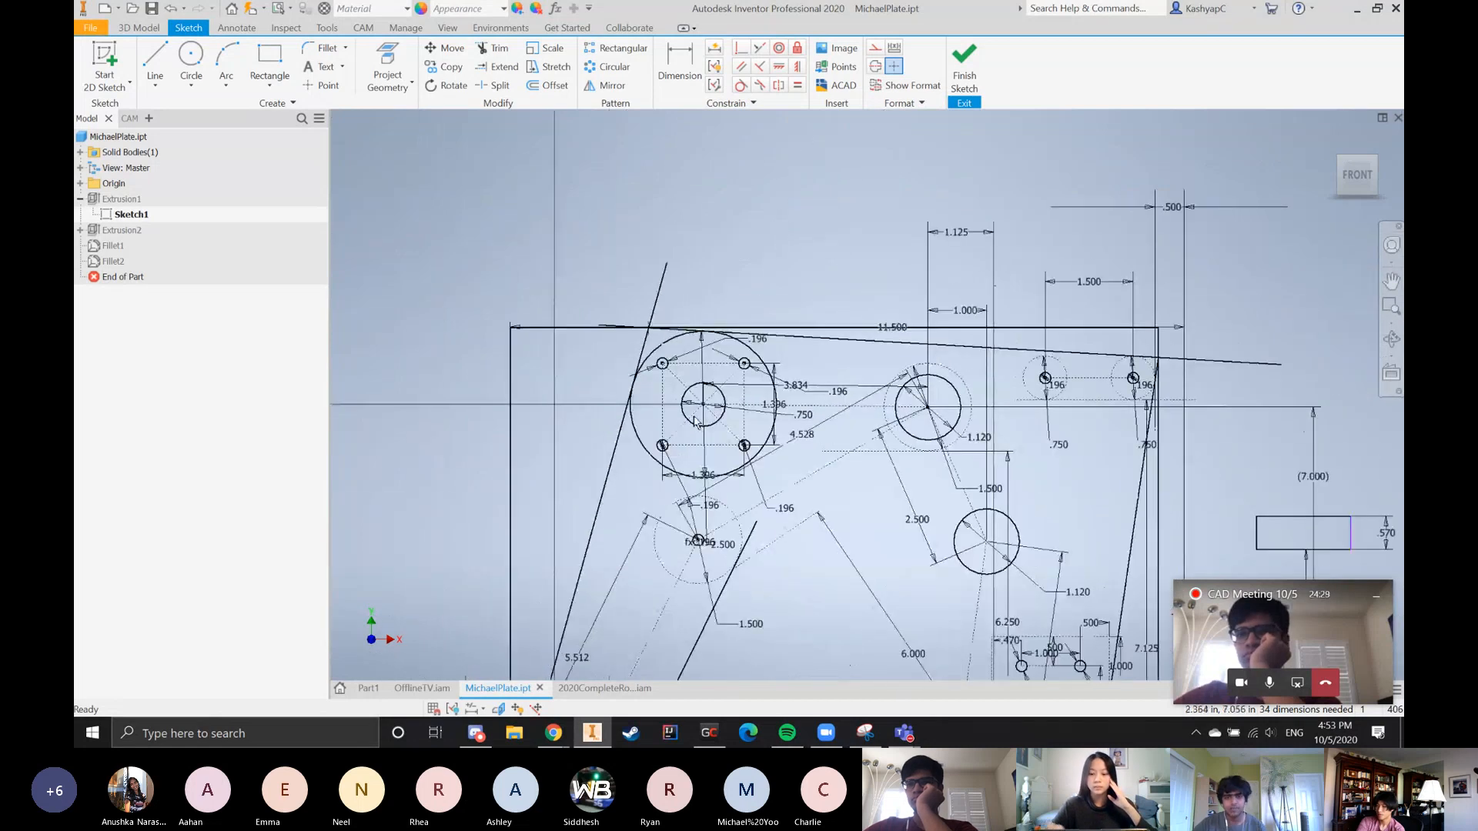
pyautogui.scroll(3, 693, 421)
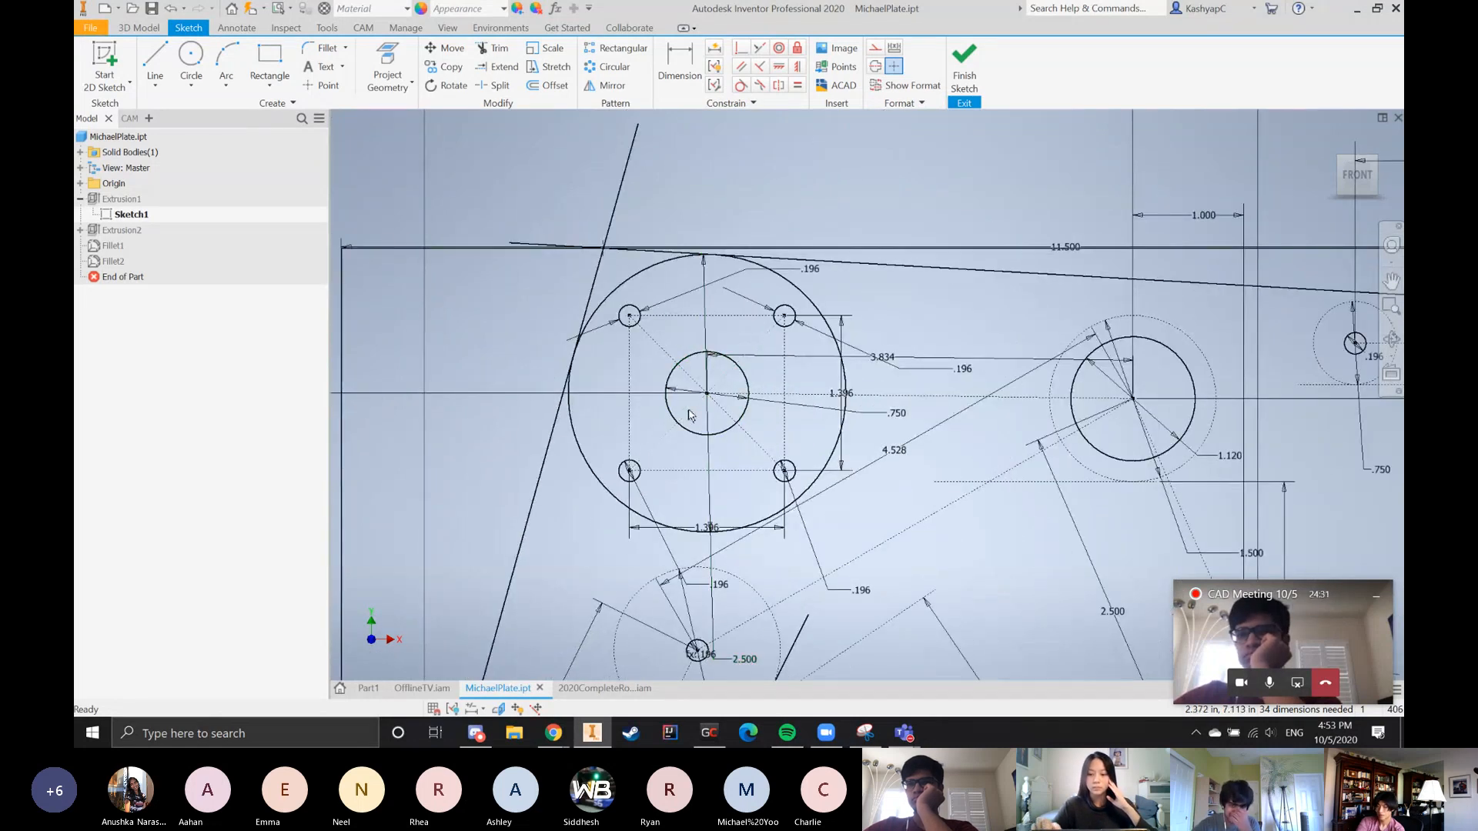
pyautogui.scroll(-2, 960, 484)
# Draw a 1.396 by 1.396 in two-point center rectangle as construction geometry in the empty area above the plate sketch
pyautogui.click(321, 85)
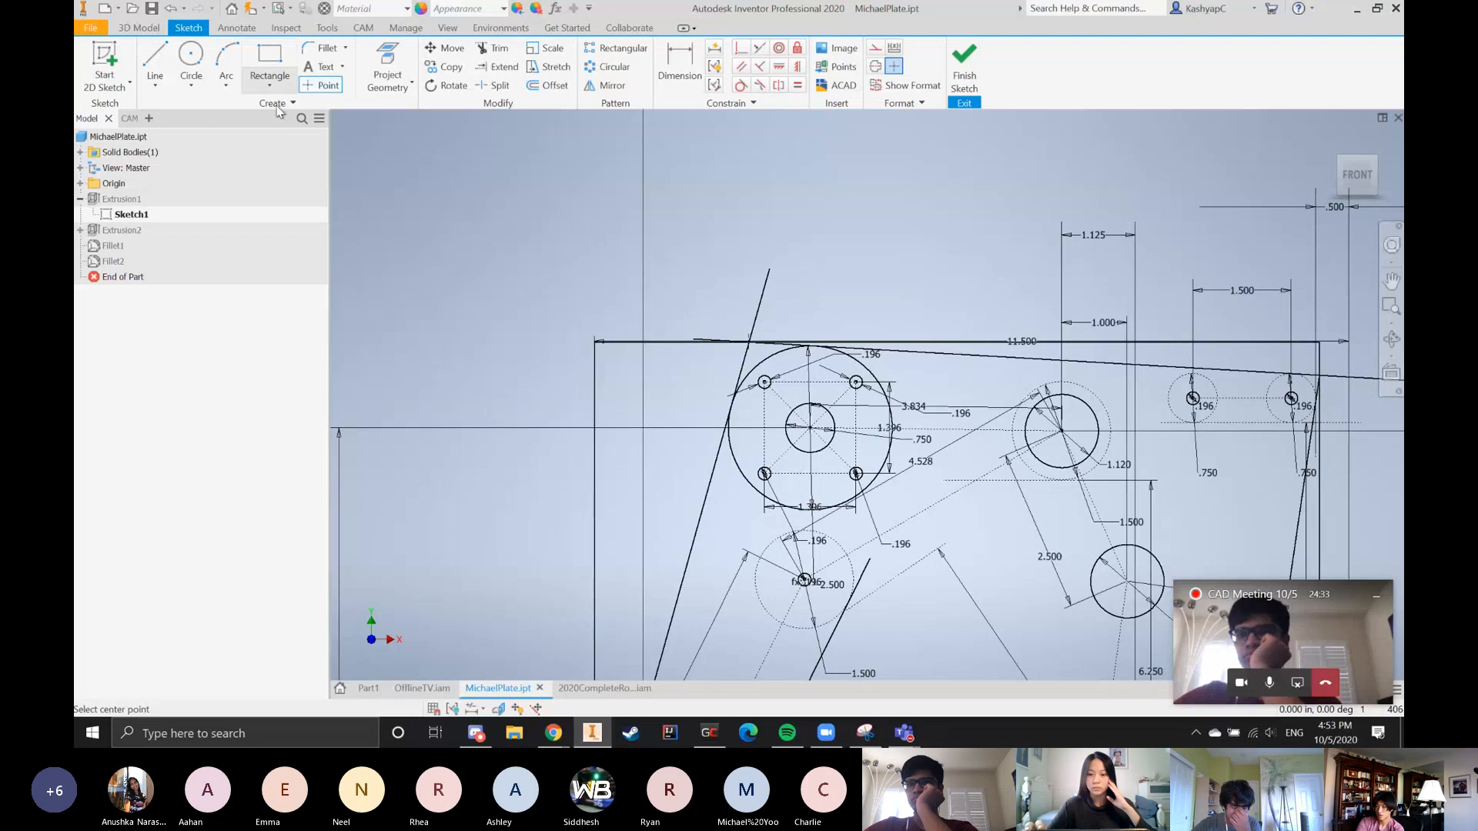
pyautogui.click(269, 86)
pyautogui.click(297, 182)
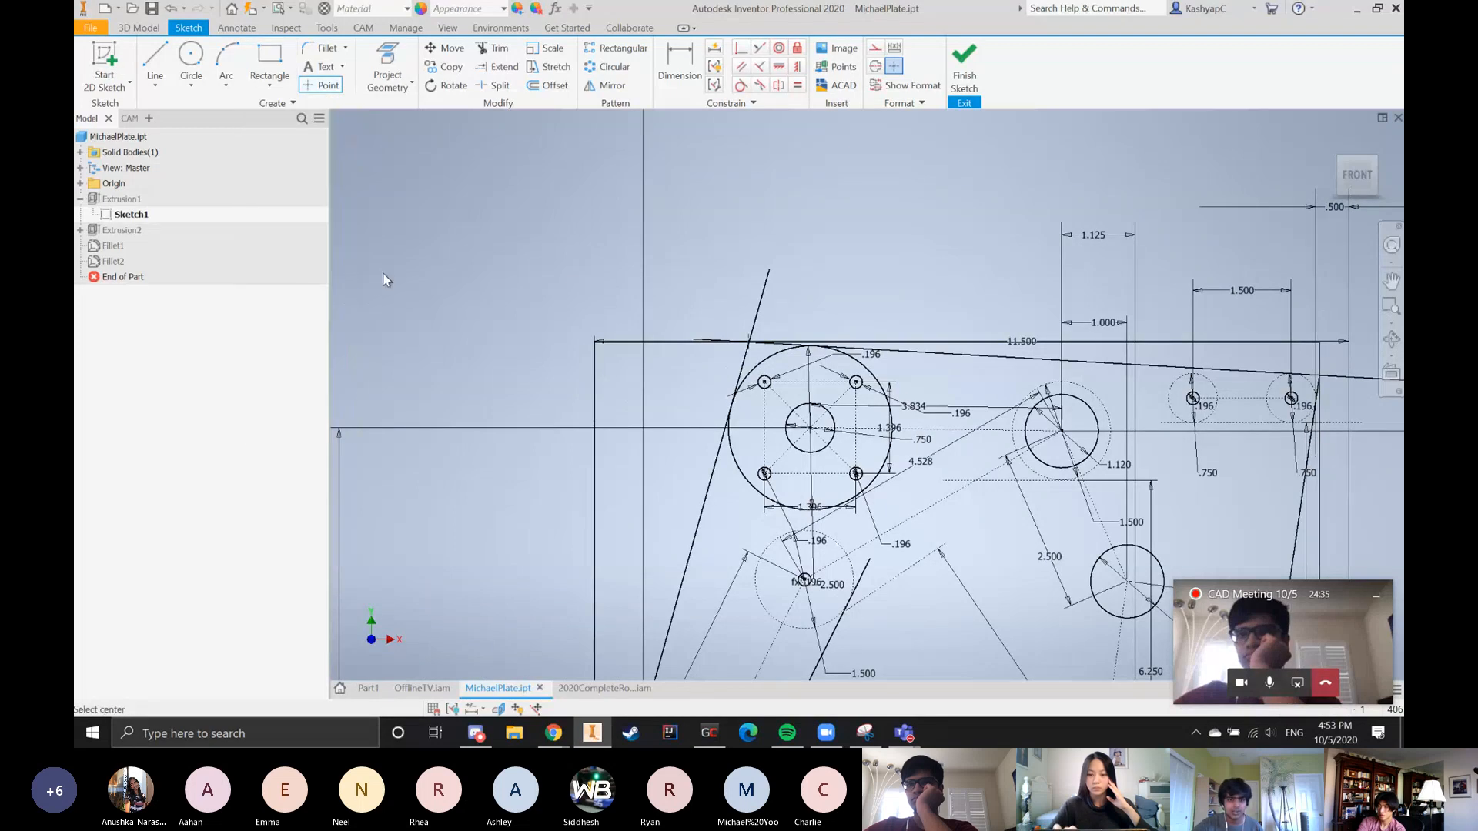
pyautogui.scroll(-2, 560, 249)
pyautogui.click(875, 48)
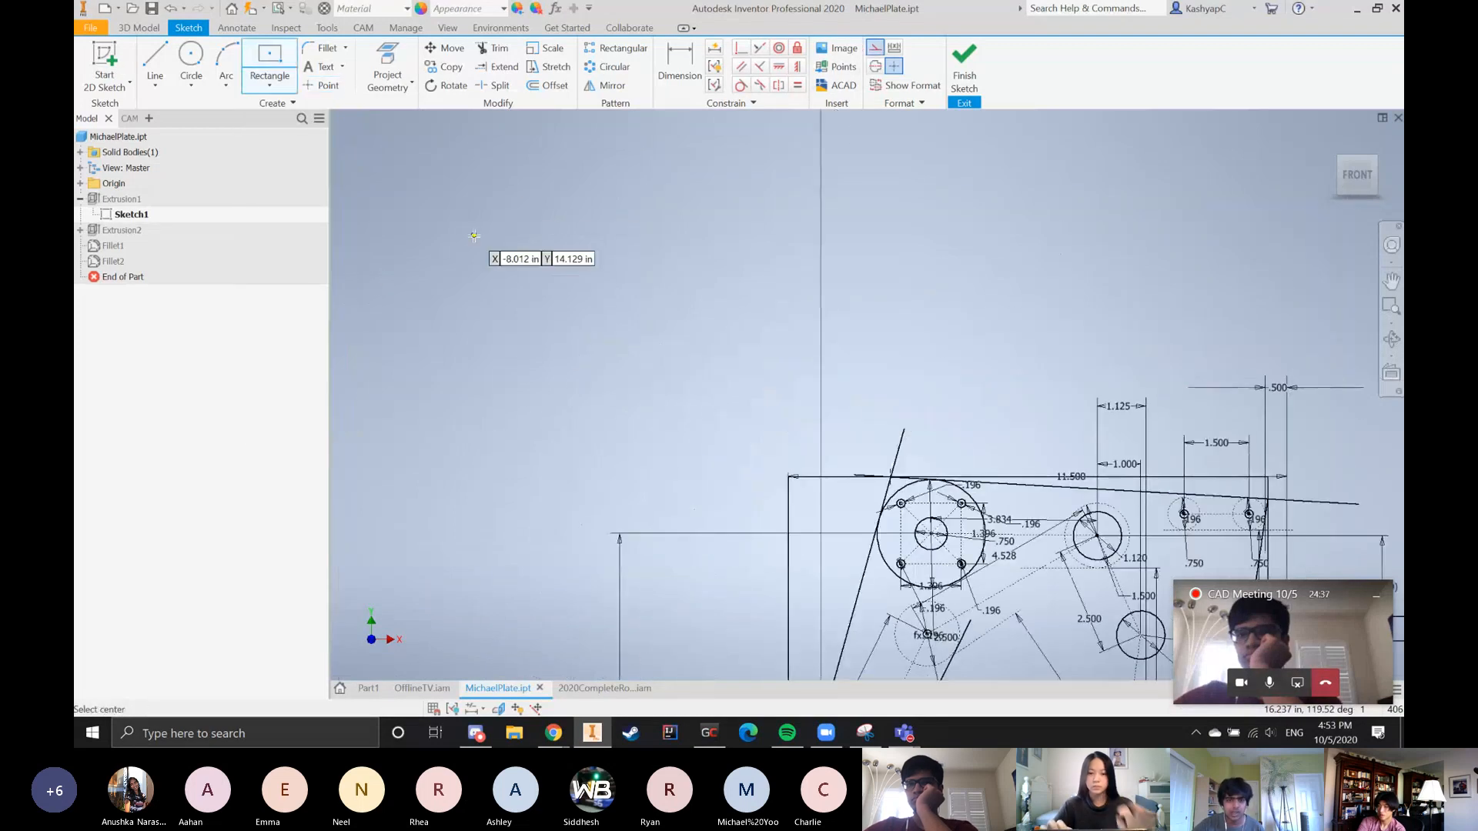
pyautogui.click(559, 255)
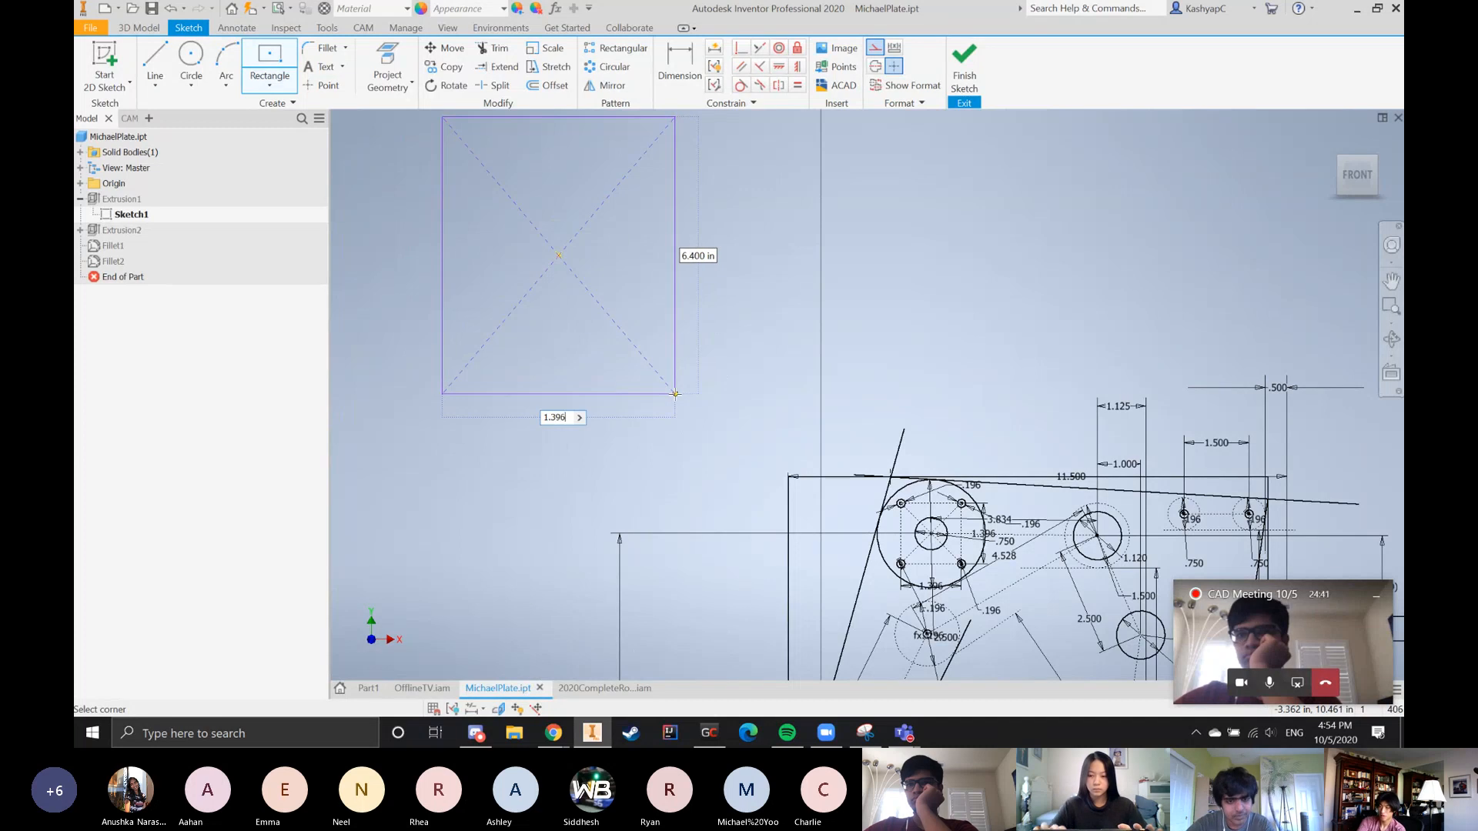
pyautogui.write('1.396')
pyautogui.press('Tab')
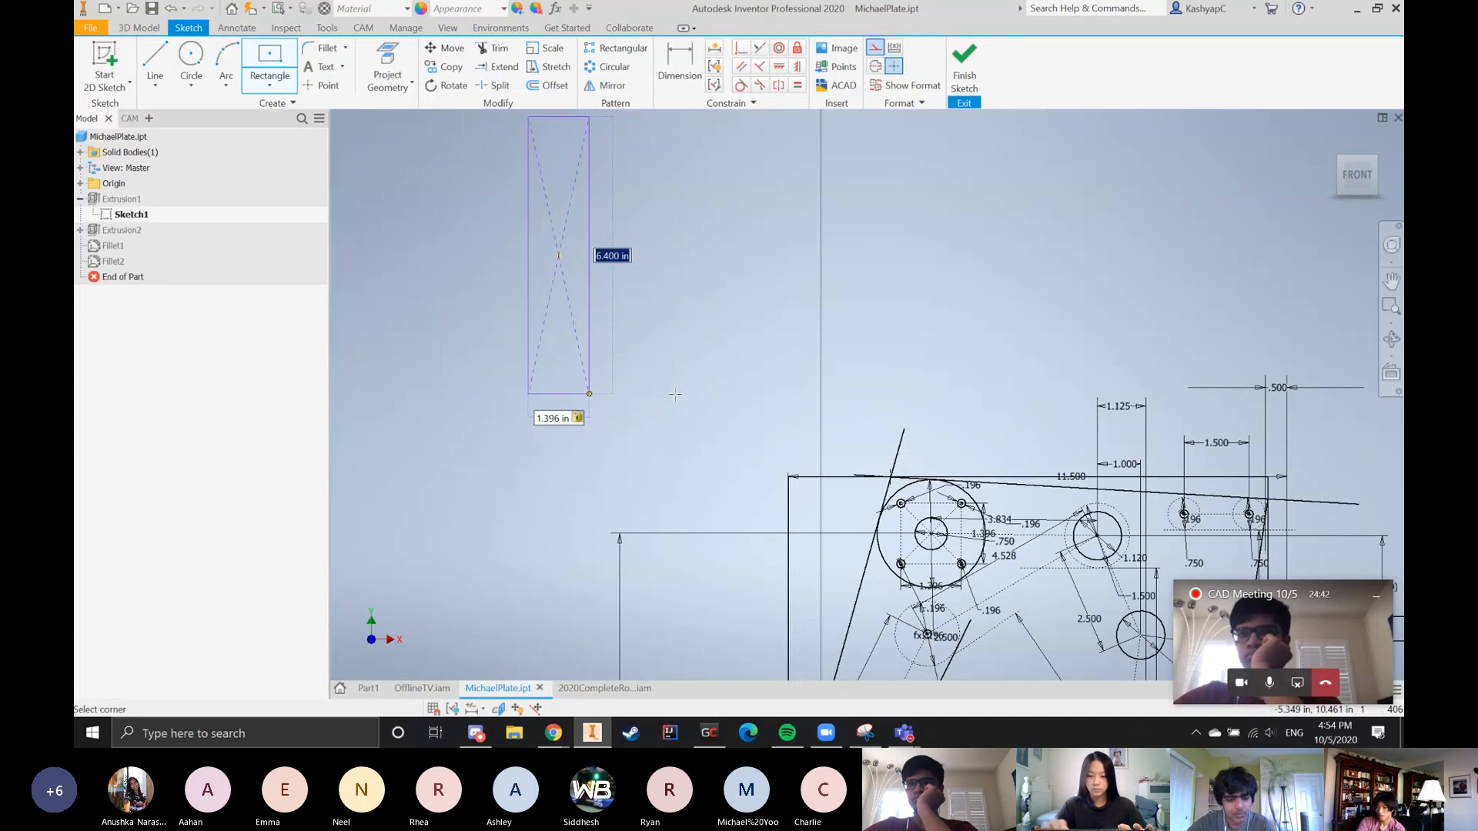
pyautogui.write('1.396')
pyautogui.press('Return')
pyautogui.press('Escape')
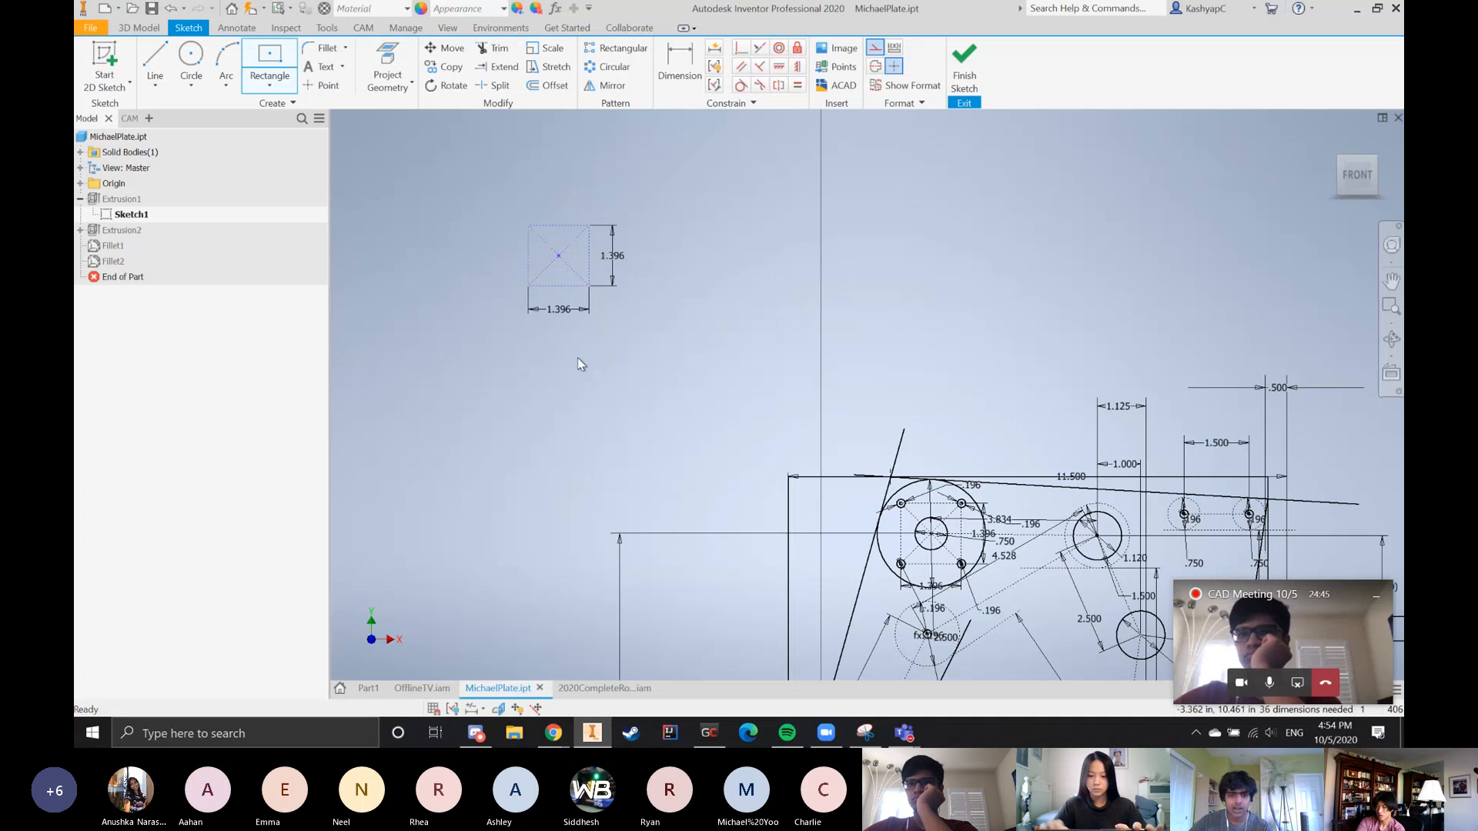
# Check the available rectangle types and move the 1.396 in construction square to another spot by its center point
pyautogui.scroll(-3, 573, 263)
pyautogui.scroll(5, 598, 306)
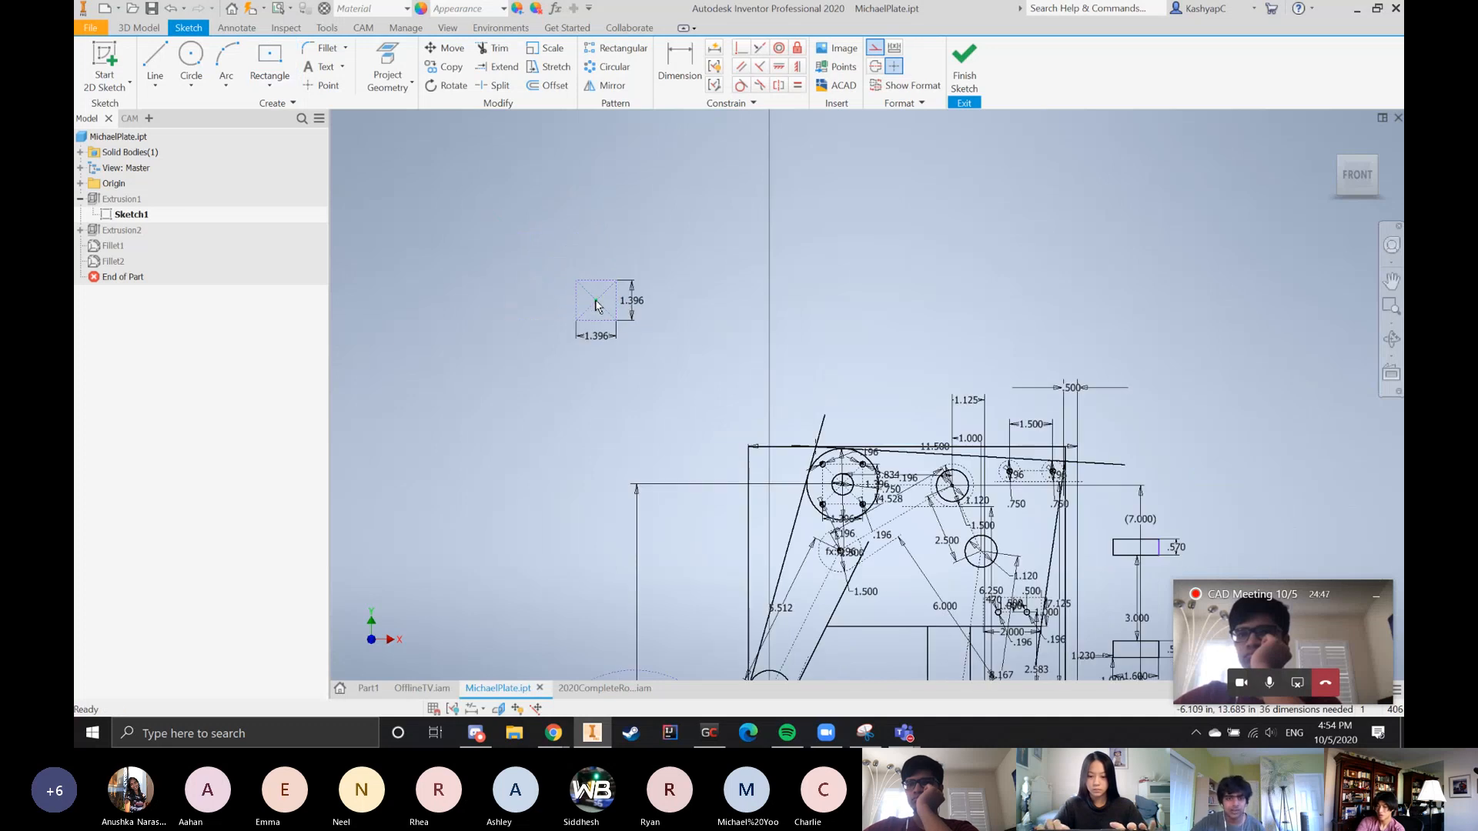
pyautogui.scroll(-2, 538, 270)
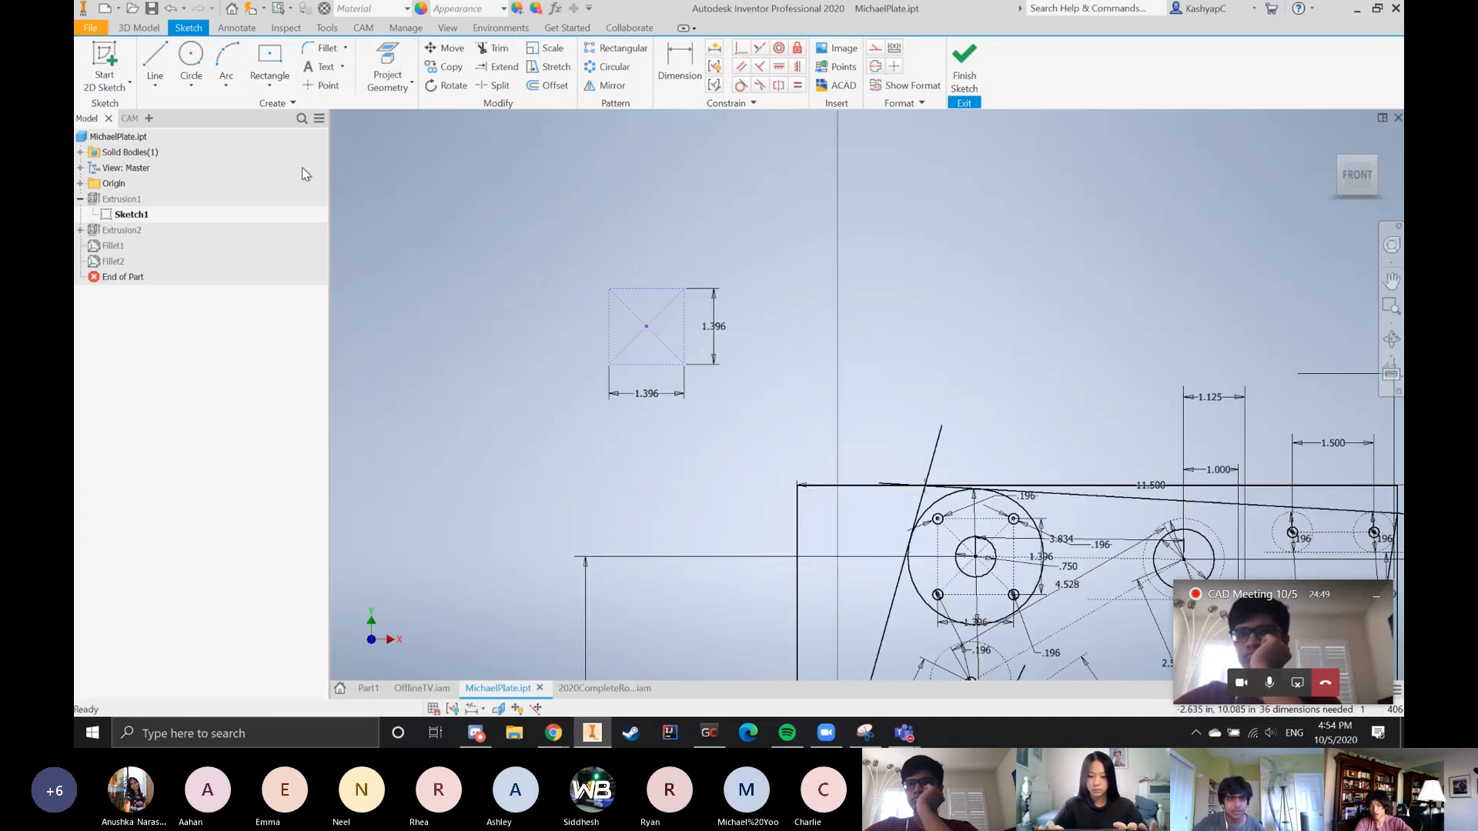
pyautogui.click(270, 83)
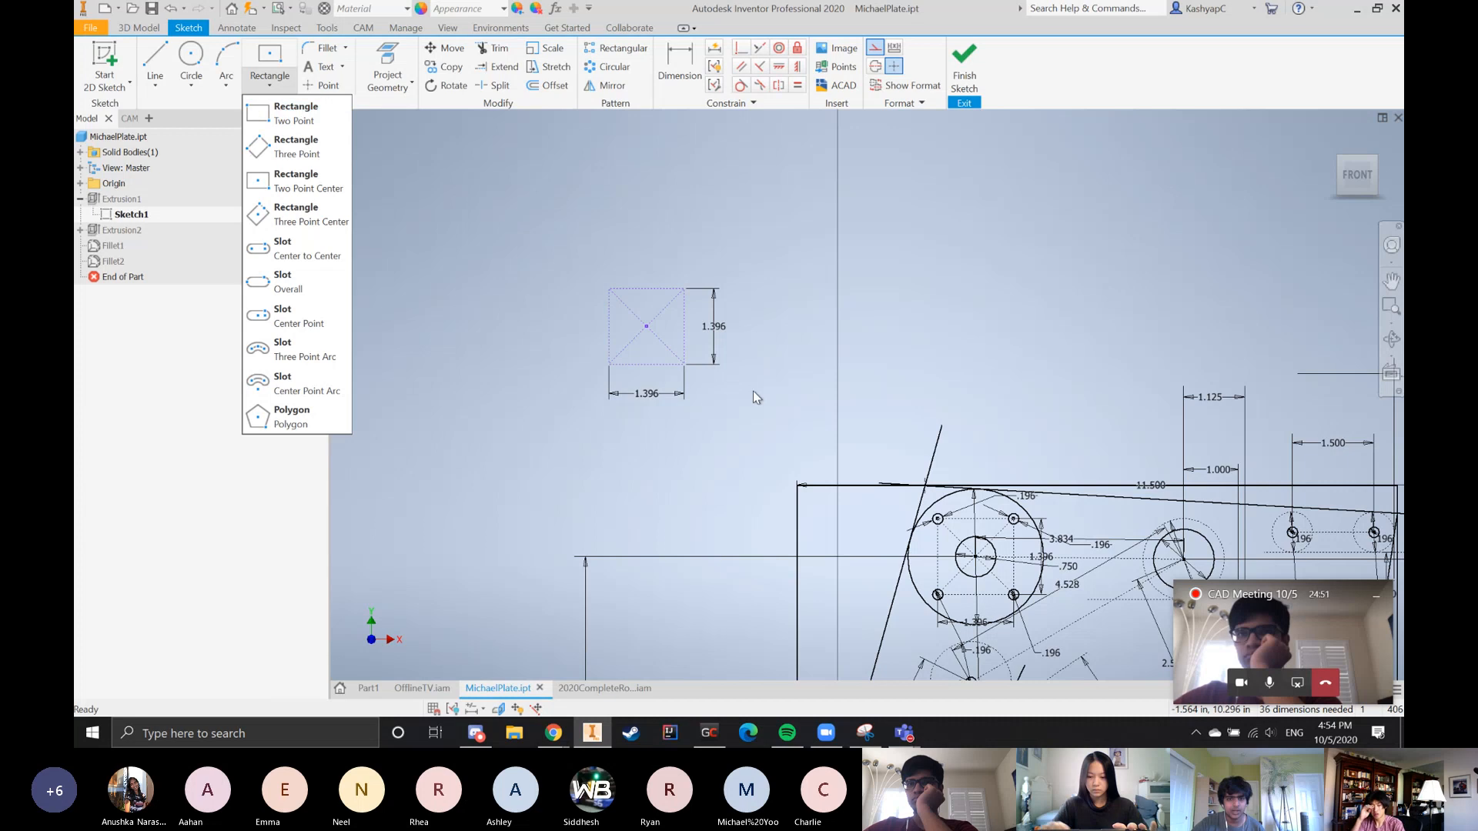
pyautogui.scroll(-4, 644, 339)
pyautogui.scroll(2, 616, 281)
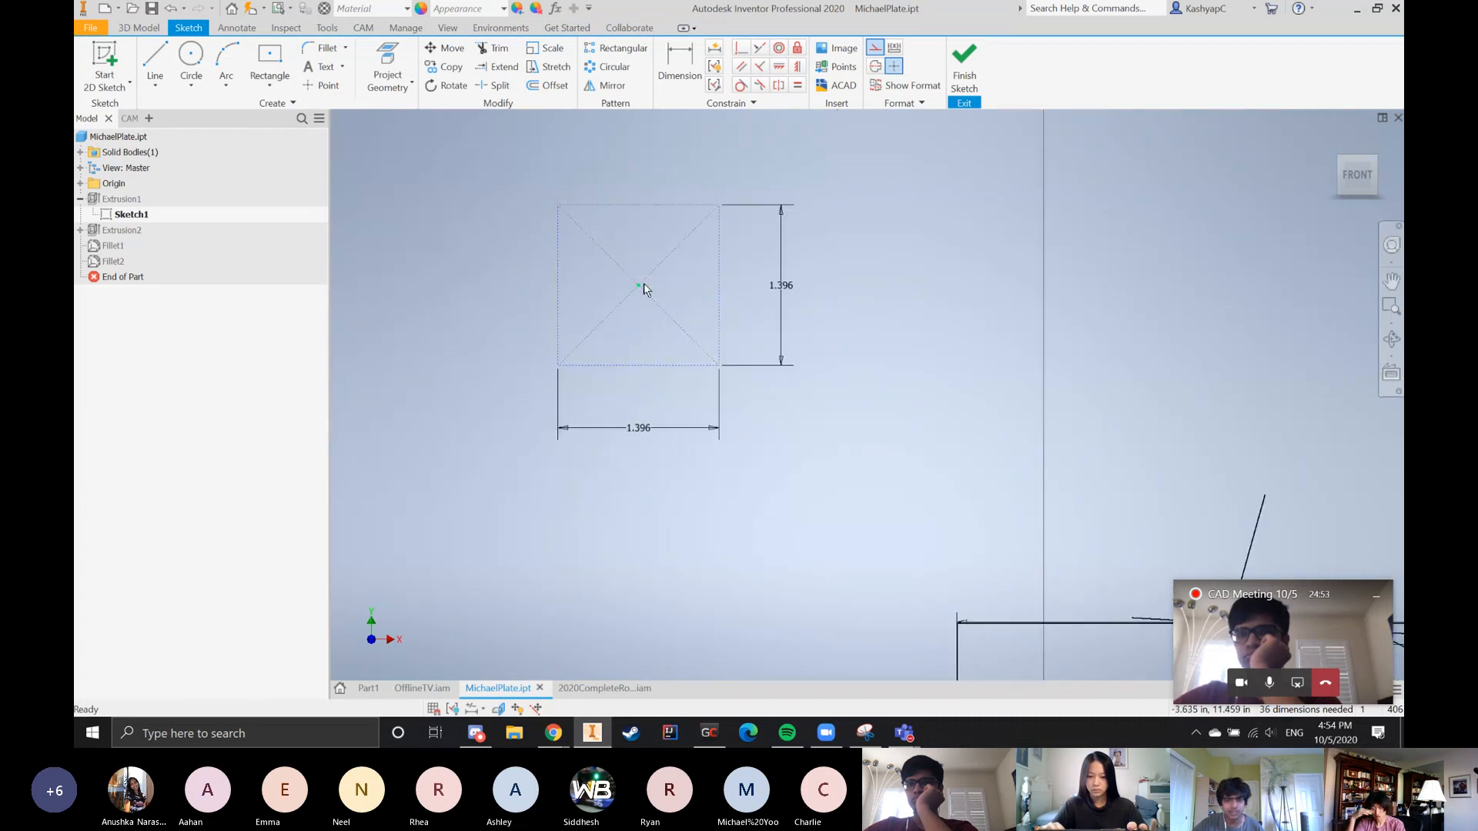
pyautogui.moveTo(638, 287); pyautogui.dragTo(772, 320)
# Try a circle centered on the construction square's upper-right corner, and undo it
pyautogui.click(191, 57)
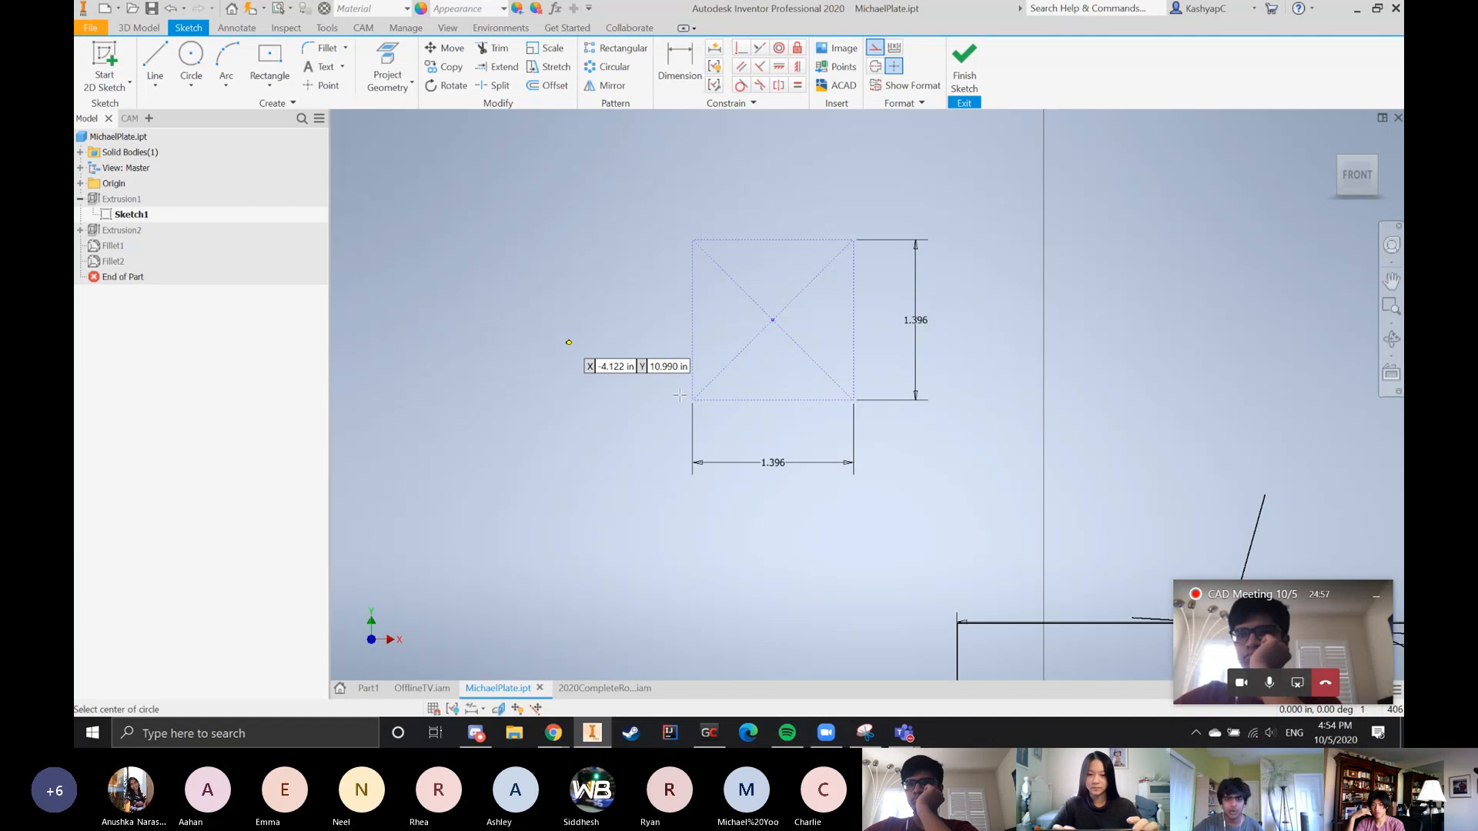
pyautogui.click(772, 320)
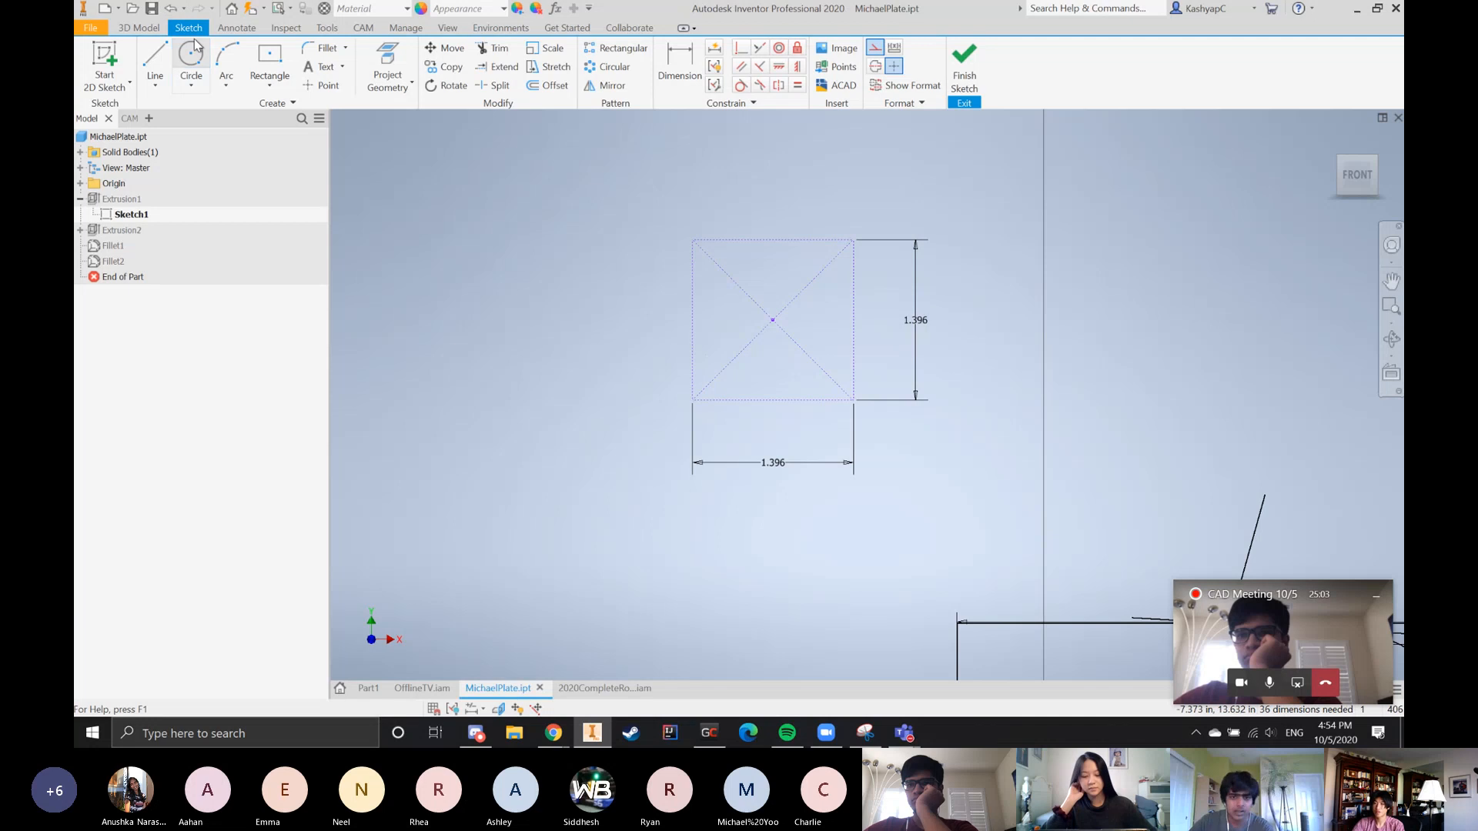
pyautogui.click(852, 279)
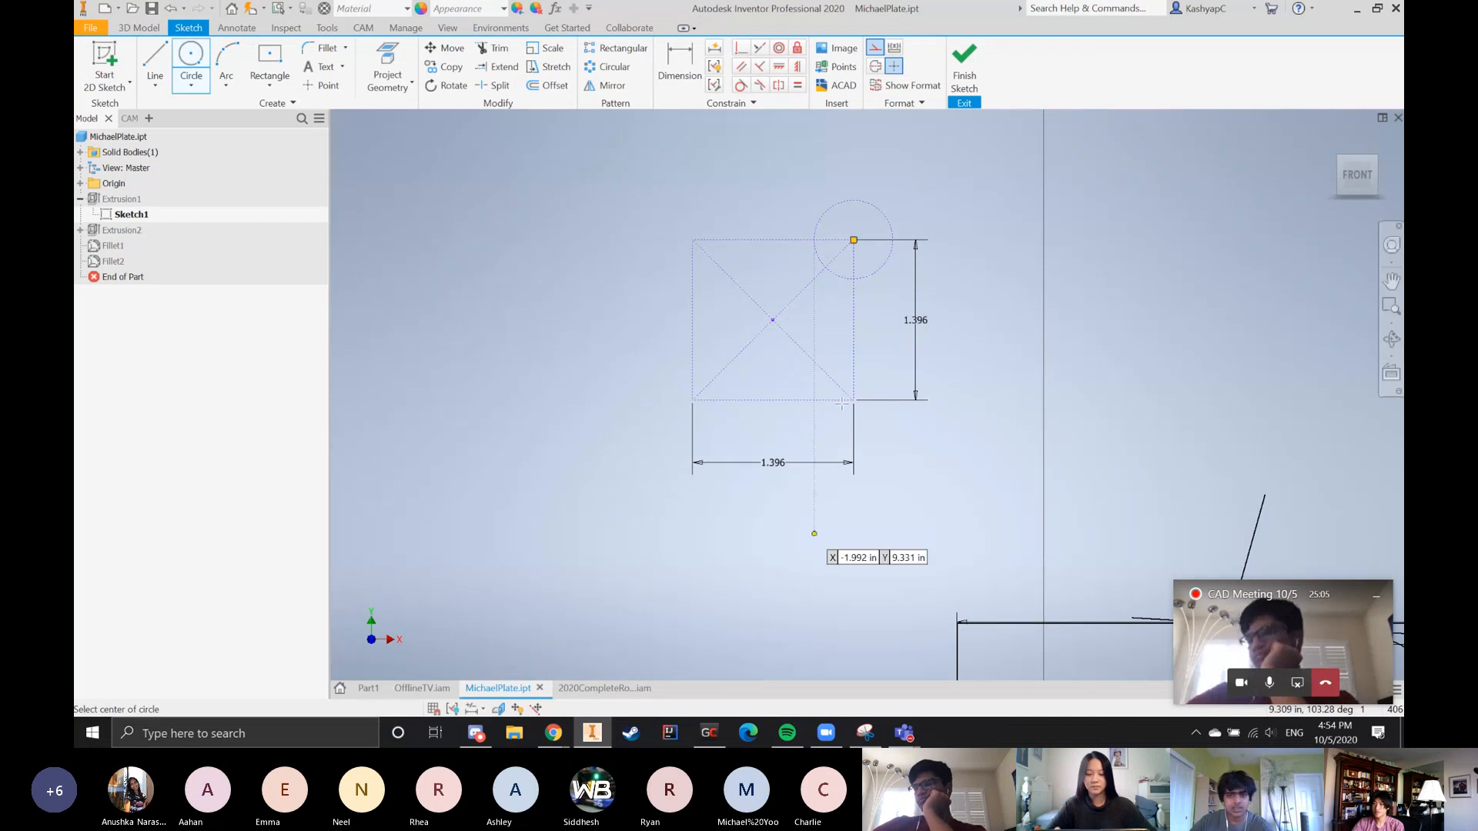
pyautogui.hotkey('ctrl', 'z')
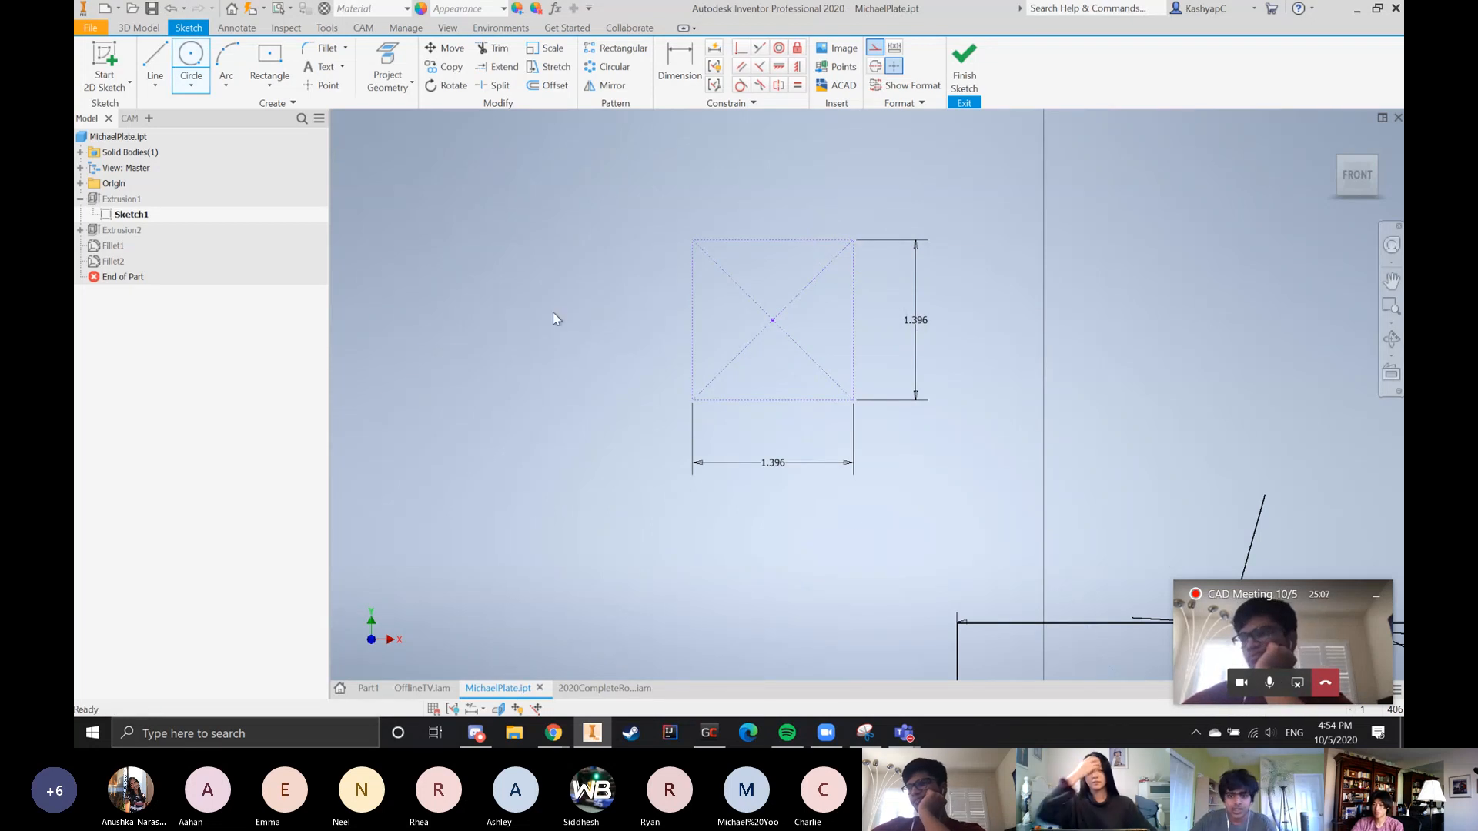
# Switch to the 2020CompleteRobotV2 assembly and open the VersaNEO motor from its OfflineTV intake subassembly
pyautogui.scroll(-6, 597, 314)
pyautogui.scroll(8, 785, 427)
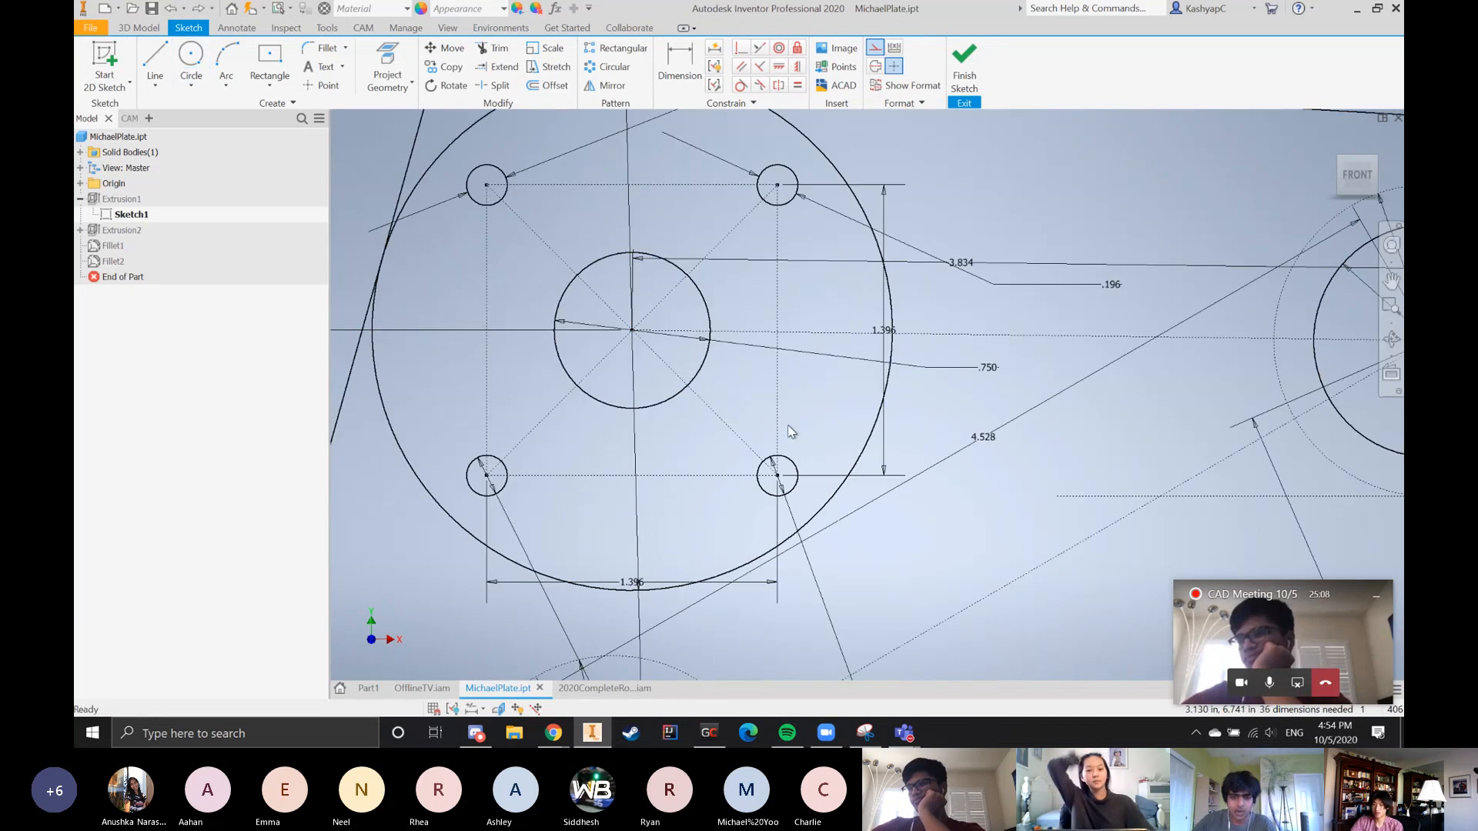
pyautogui.click(559, 691)
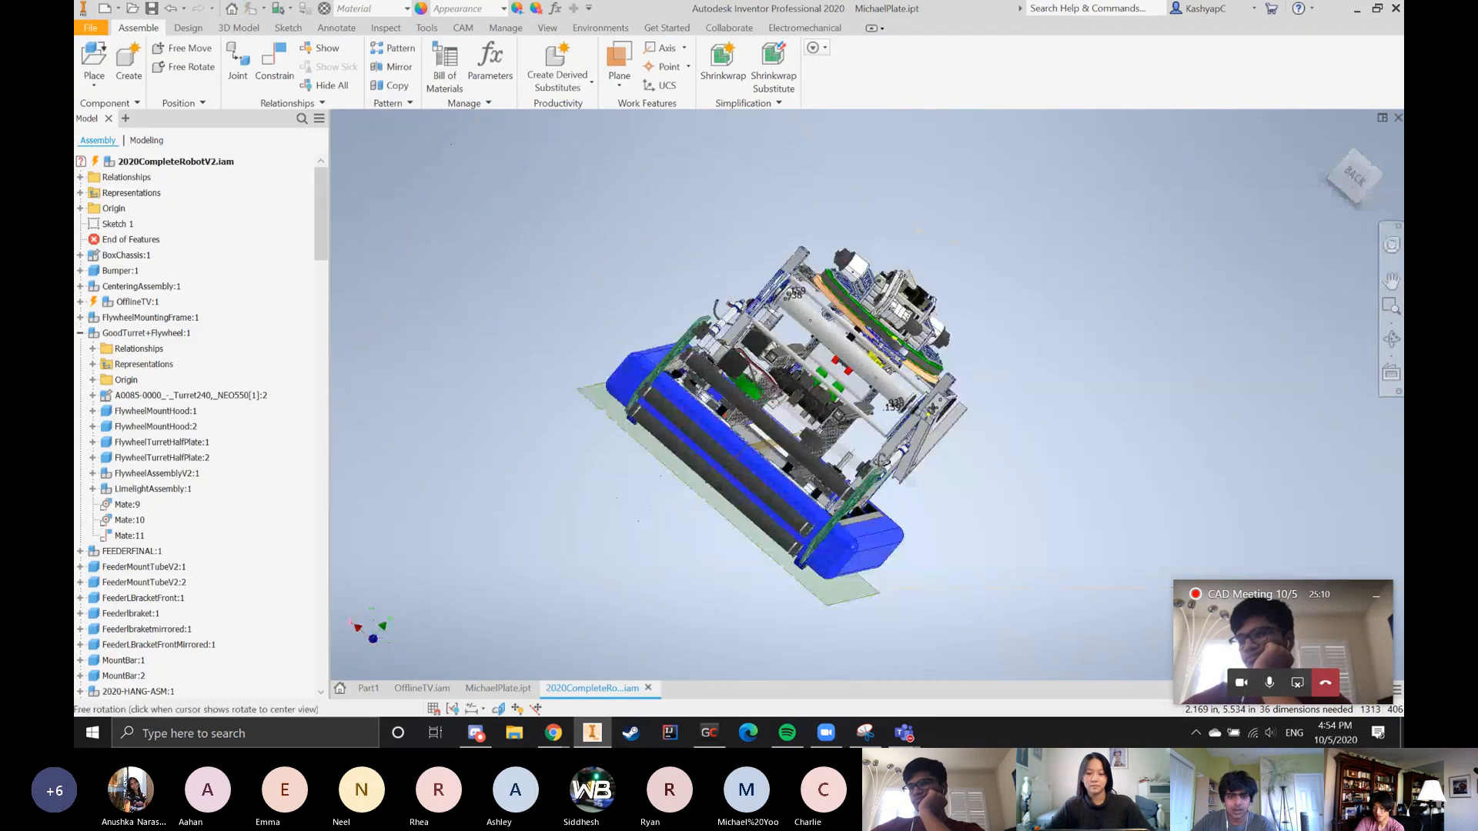
pyautogui.scroll(8, 745, 419)
pyautogui.scroll(-3, 873, 455)
pyautogui.moveTo(872, 456); pyautogui.dragTo(881, 406, button='right')
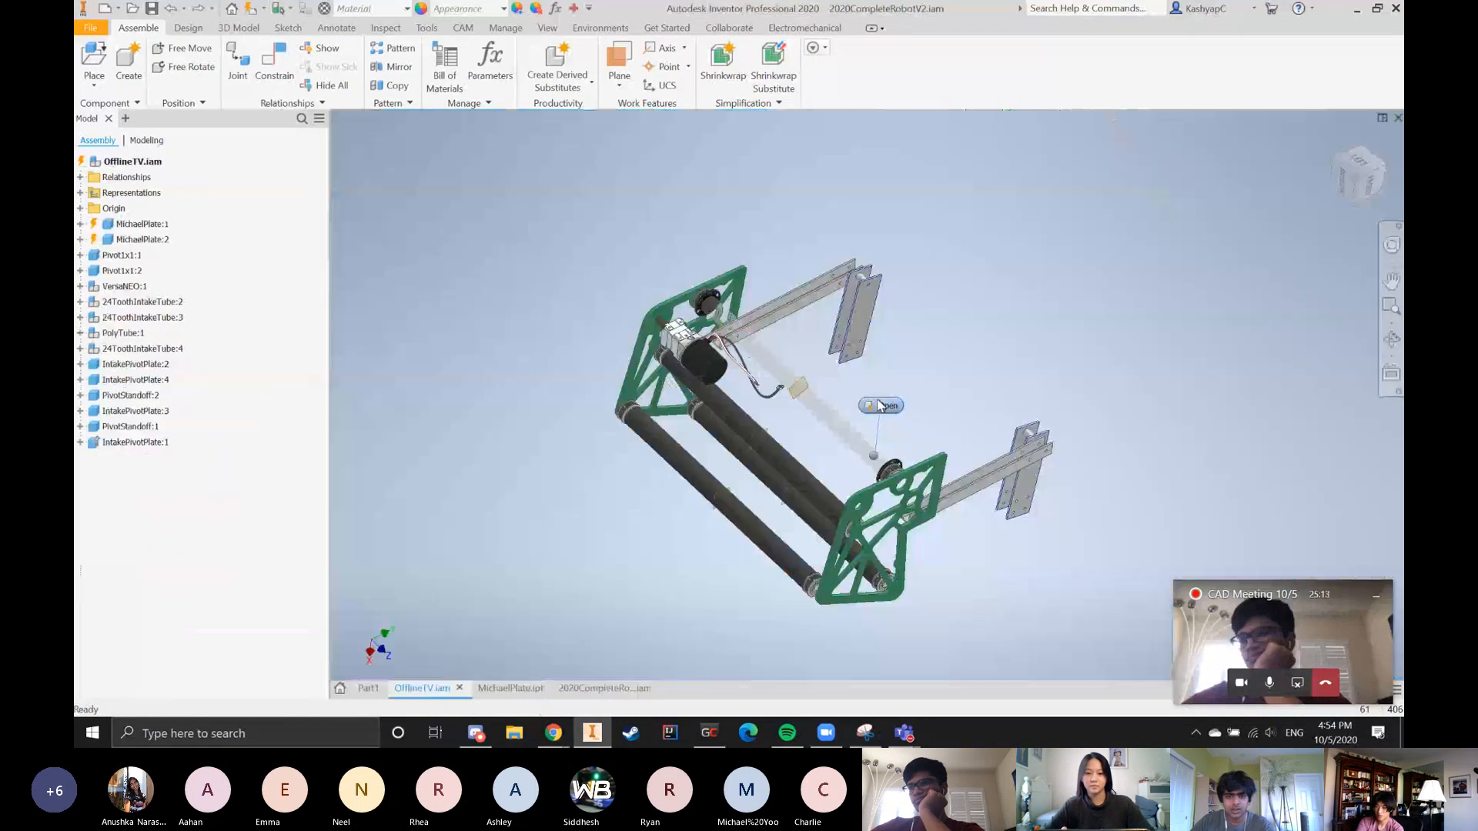
pyautogui.click(690, 329)
pyautogui.click(696, 270)
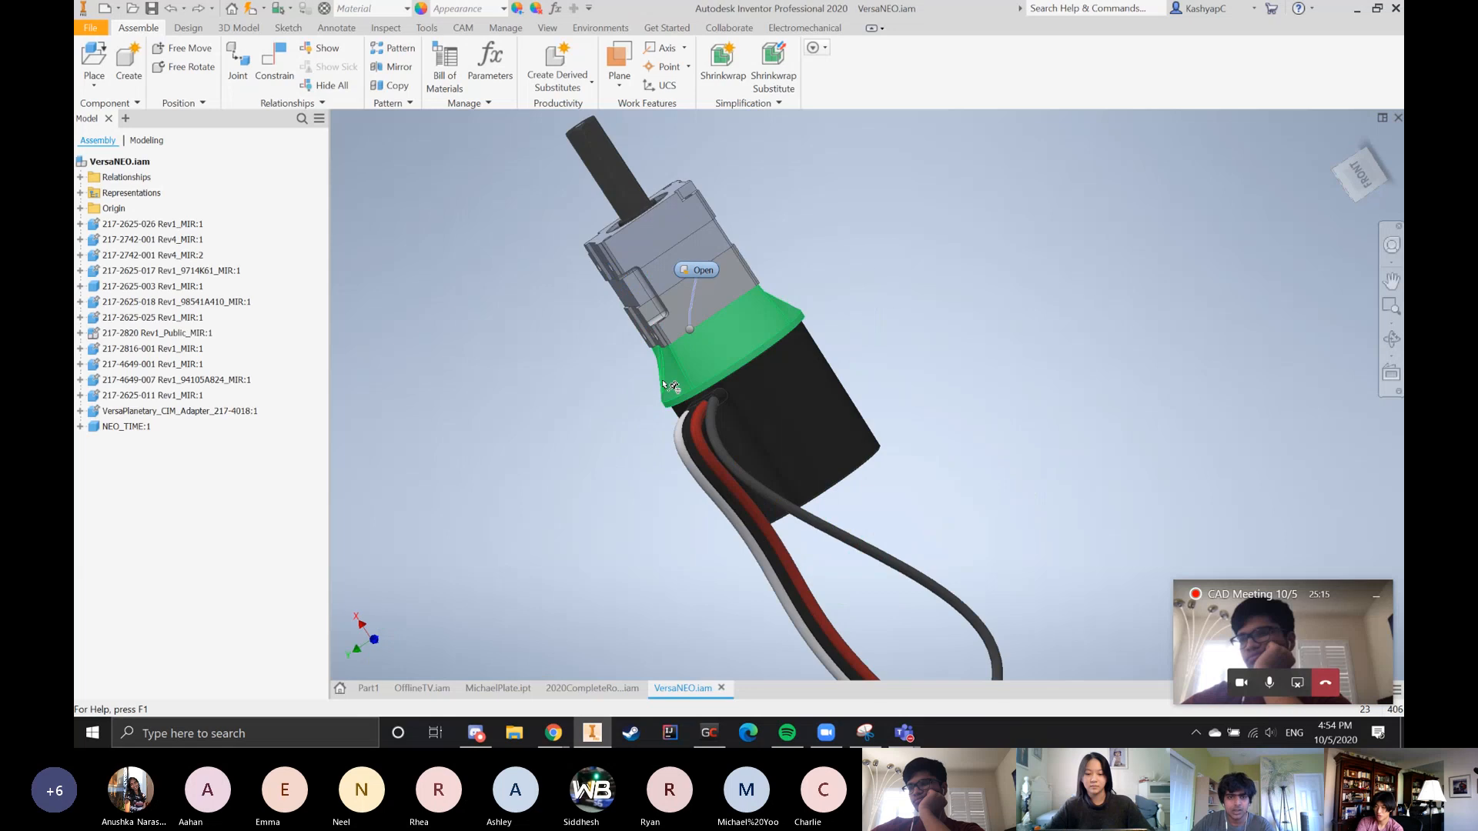
# Turn the VersaNEO gearbox to its right view and examine the four mounting holes around the output shaft
pyautogui.keyDown('shift'); pyautogui.moveTo(667, 385); pyautogui.dragTo(737, 454, button='middle'); pyautogui.keyUp('shift')
pyautogui.scroll(3, 737, 454)
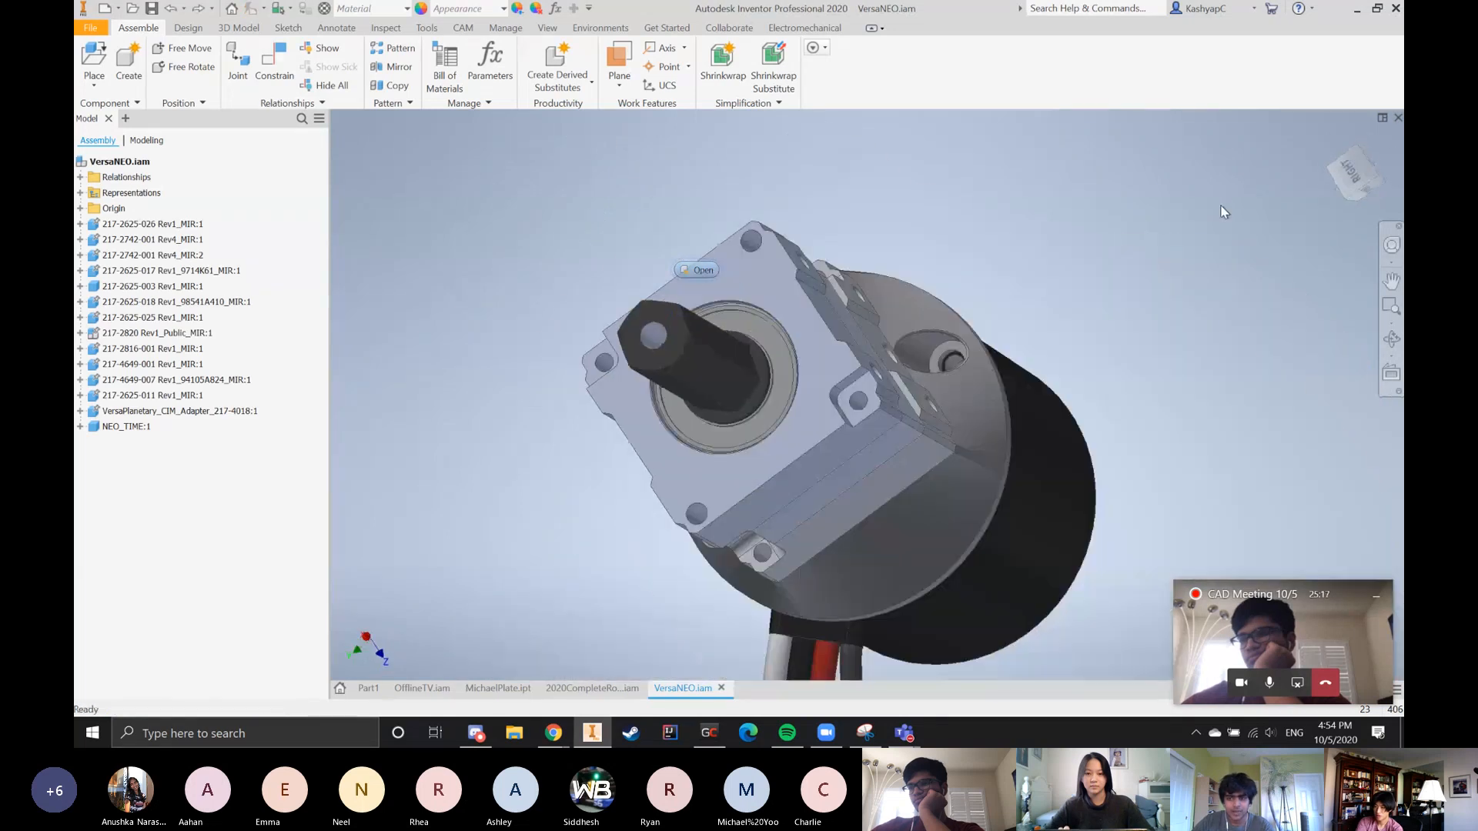
pyautogui.click(1358, 172)
pyautogui.scroll(5, 930, 336)
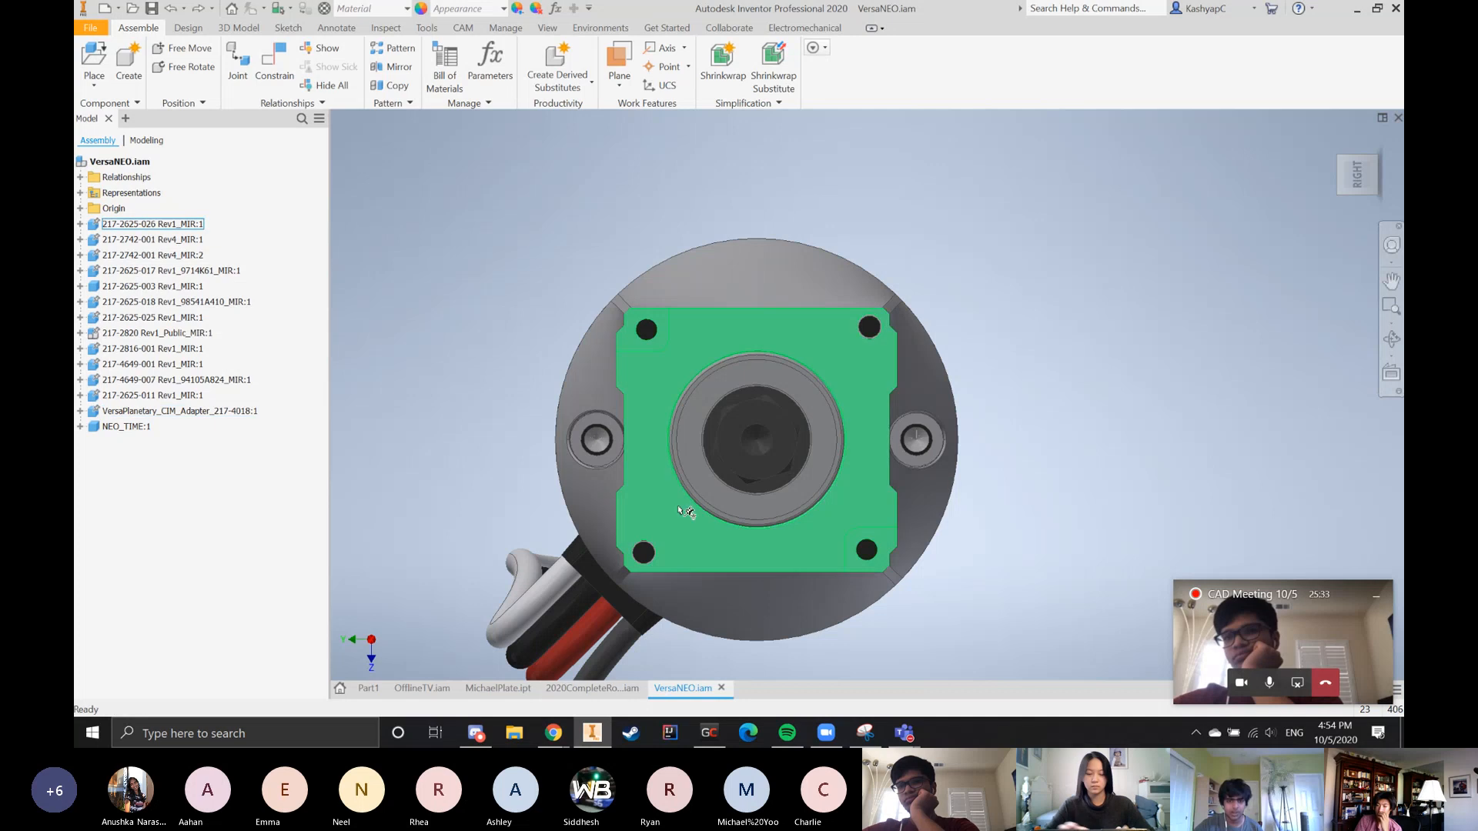
# Check in the complete robot assembly how the motor sits beside the intake plate, and return to VersaNEO.iam
pyautogui.click(622, 693)
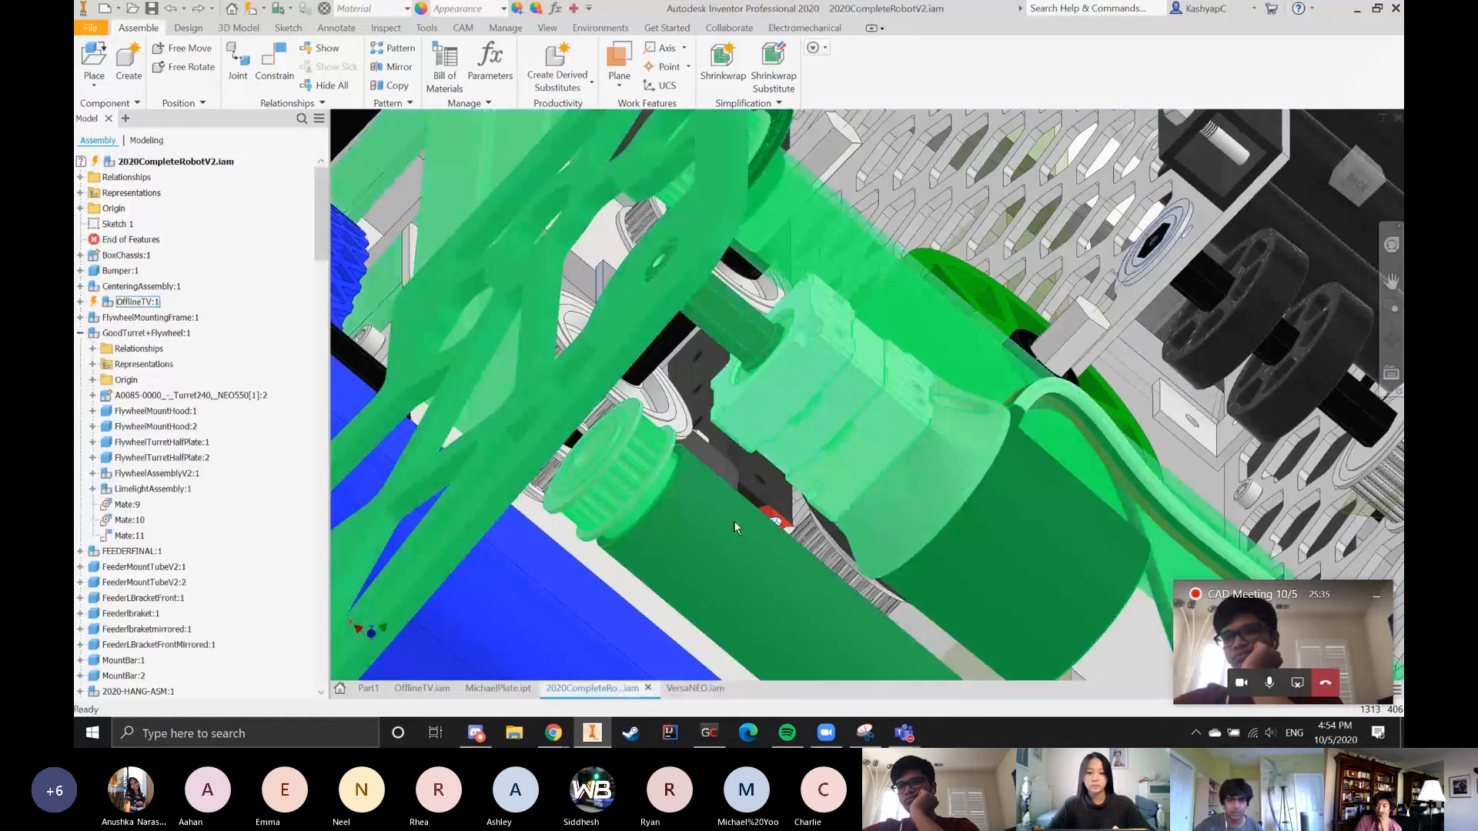
pyautogui.scroll(3, 789, 457)
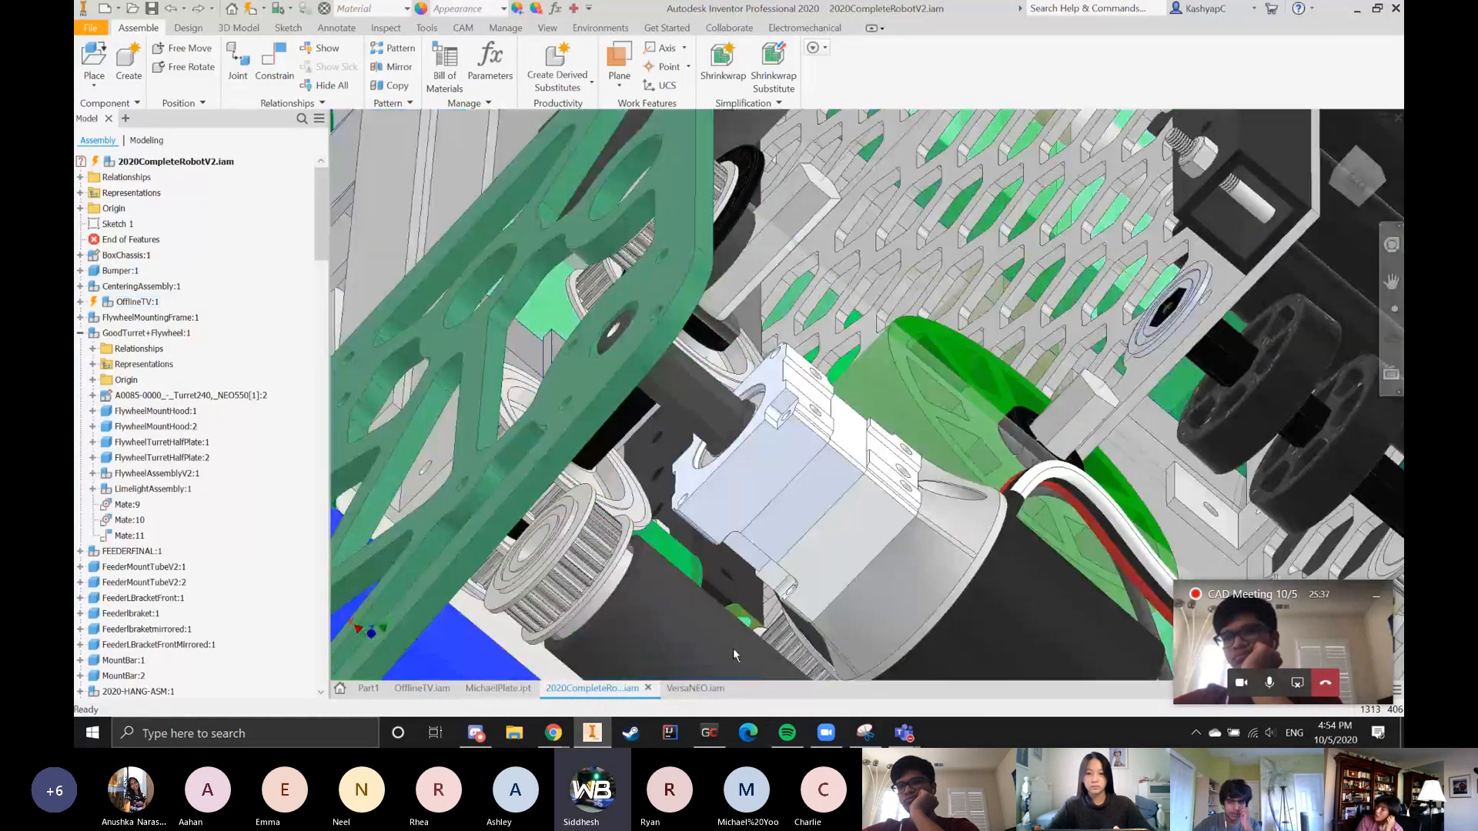
pyautogui.click(693, 689)
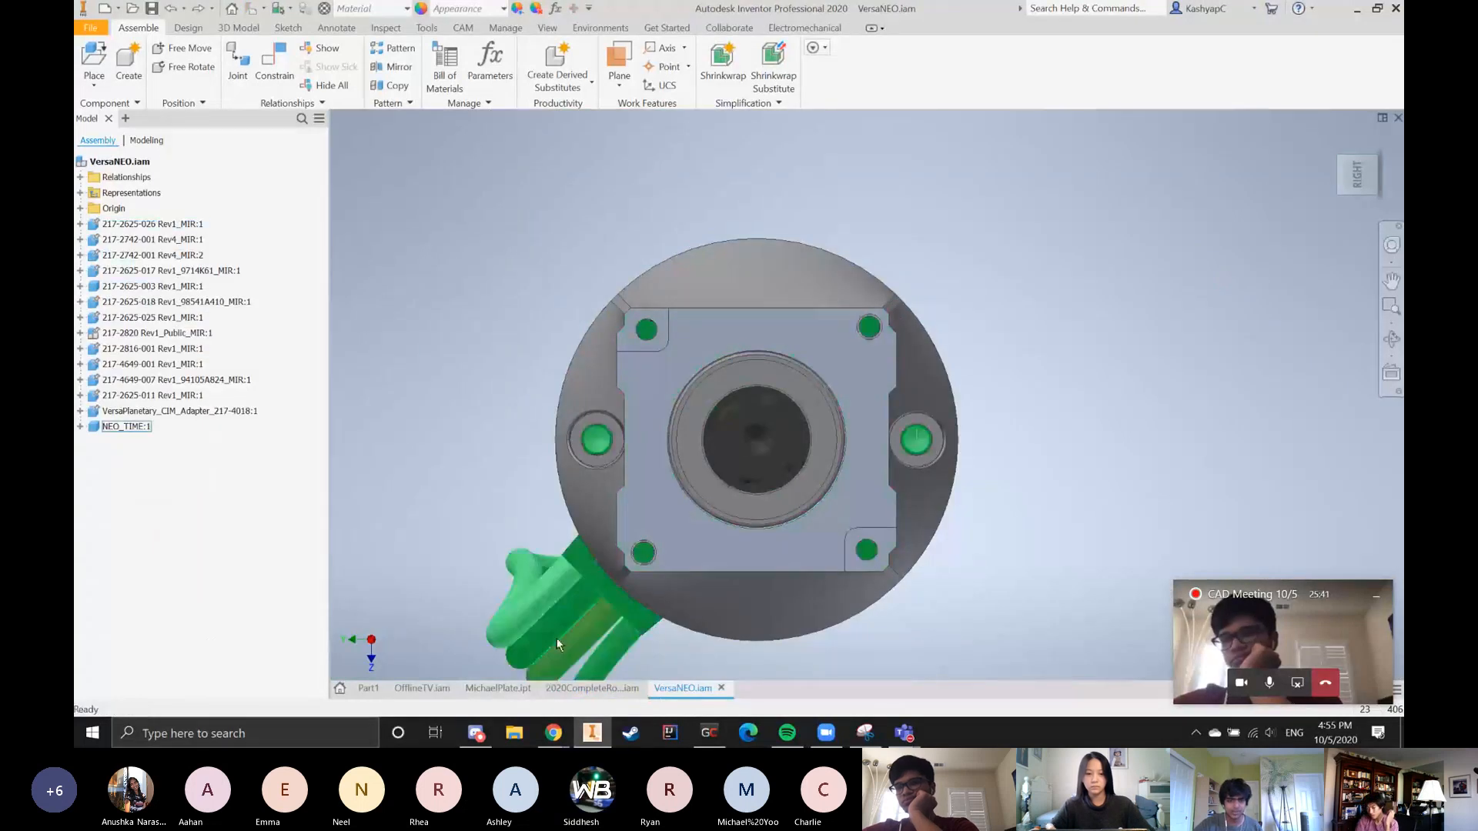
# Return to the MichaelPlate sketch and examine the motor circle's hole pattern, center bore and adjoining tangent lines
pyautogui.click(579, 693)
pyautogui.click(498, 689)
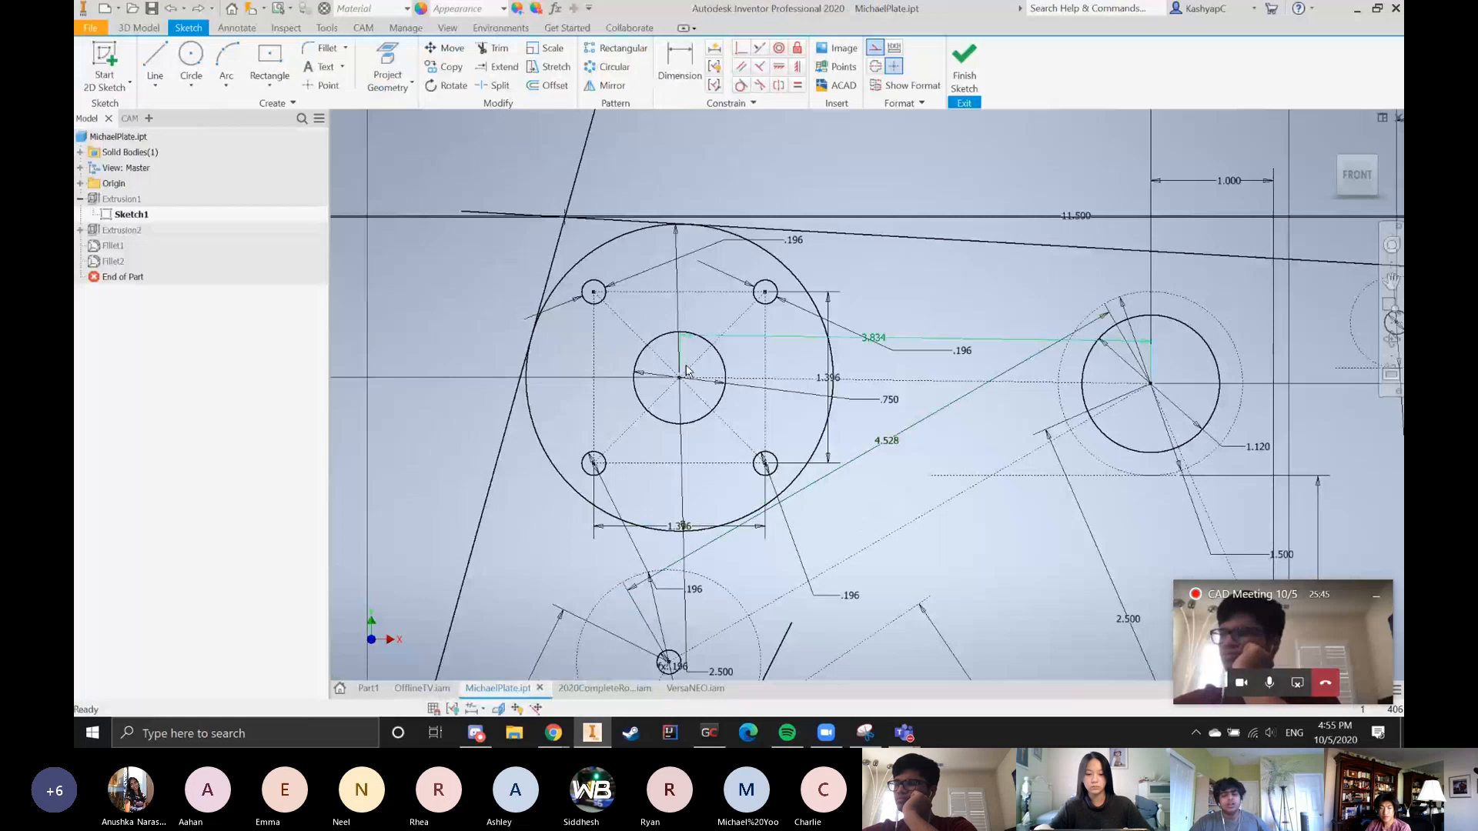
pyautogui.scroll(3, 640, 419)
pyautogui.scroll(-3, 714, 474)
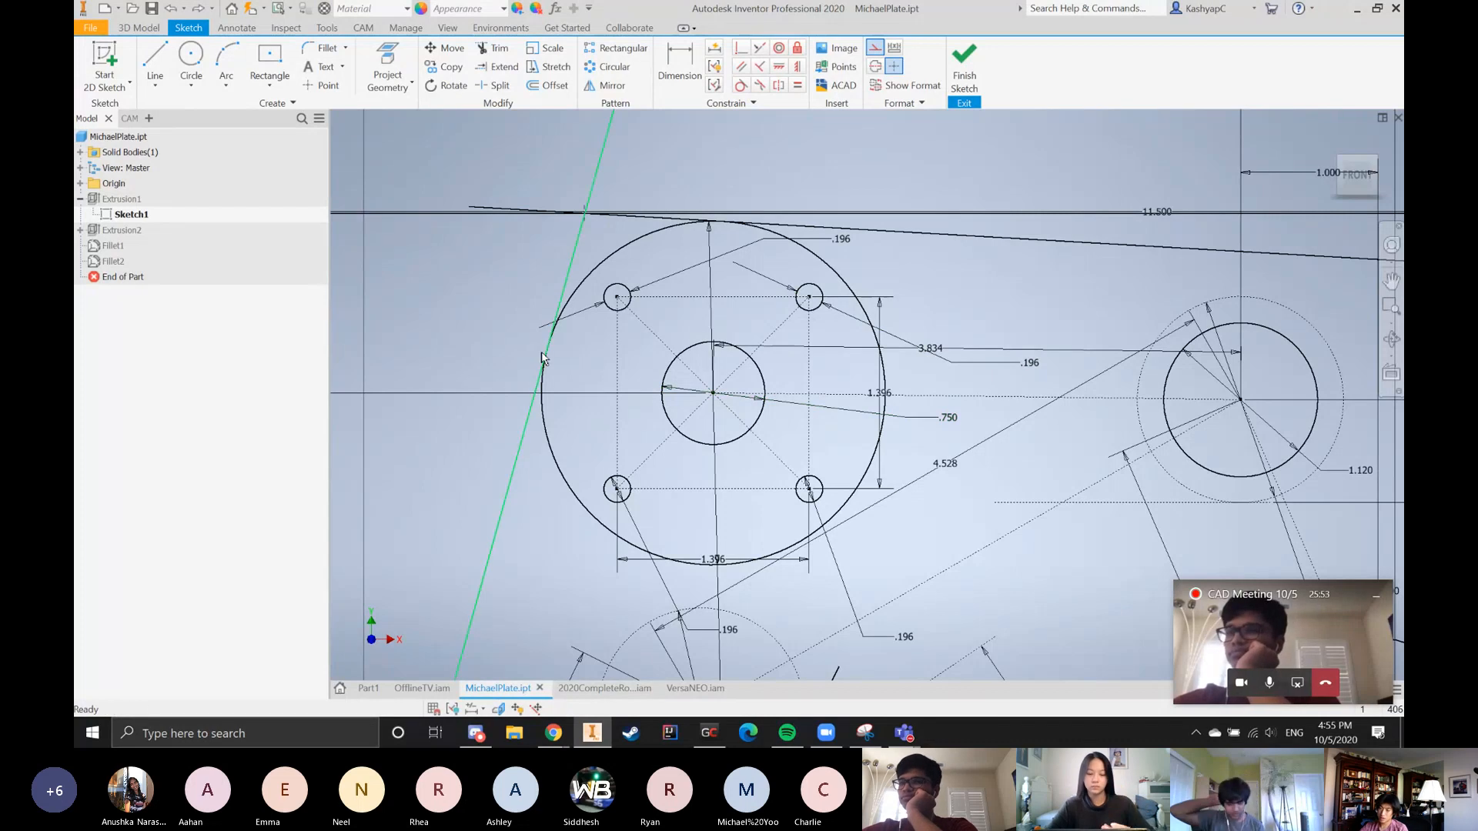
pyautogui.moveTo(543, 358)
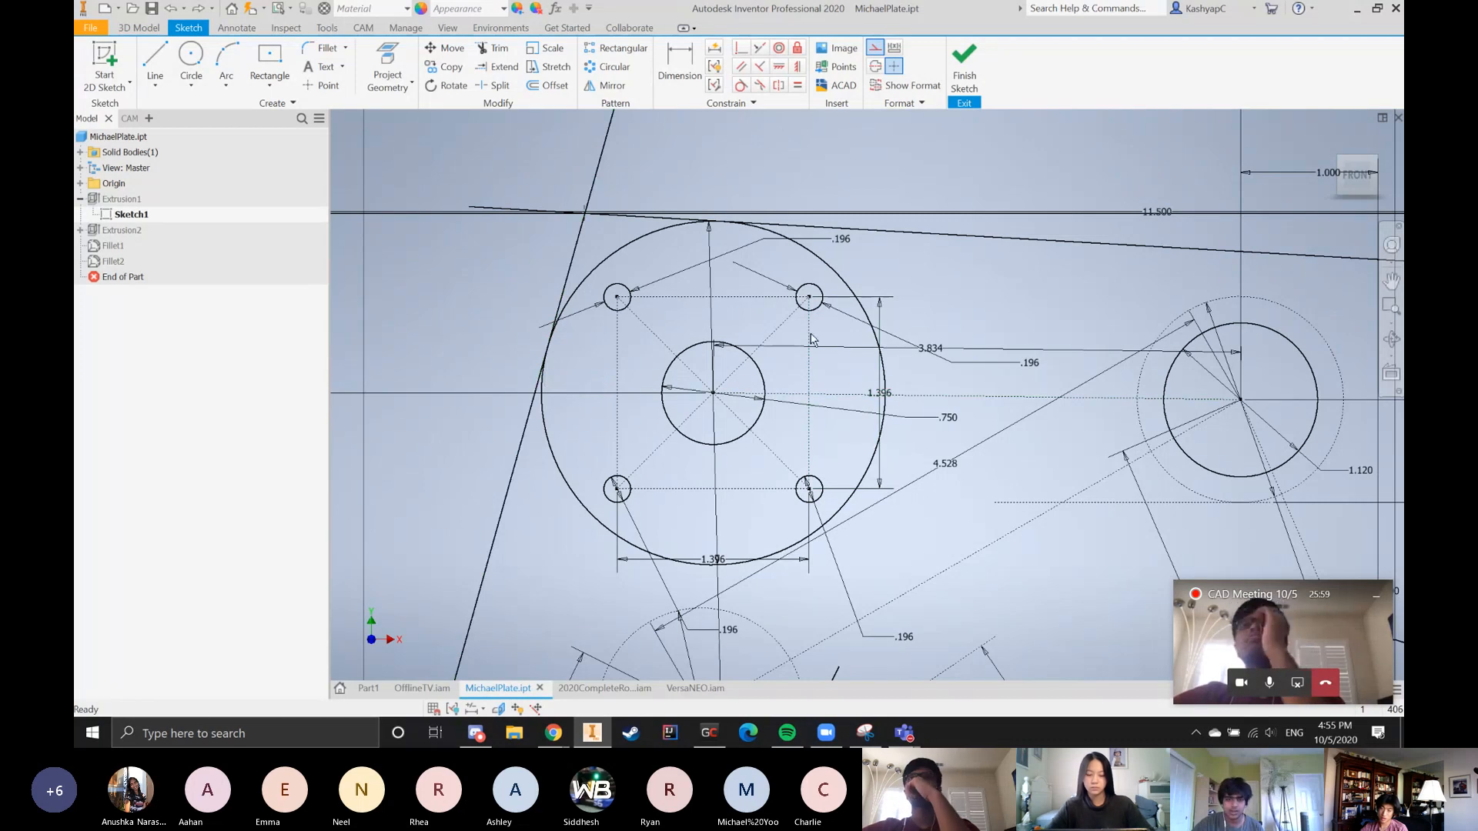
pyautogui.scroll(5, 676, 377)
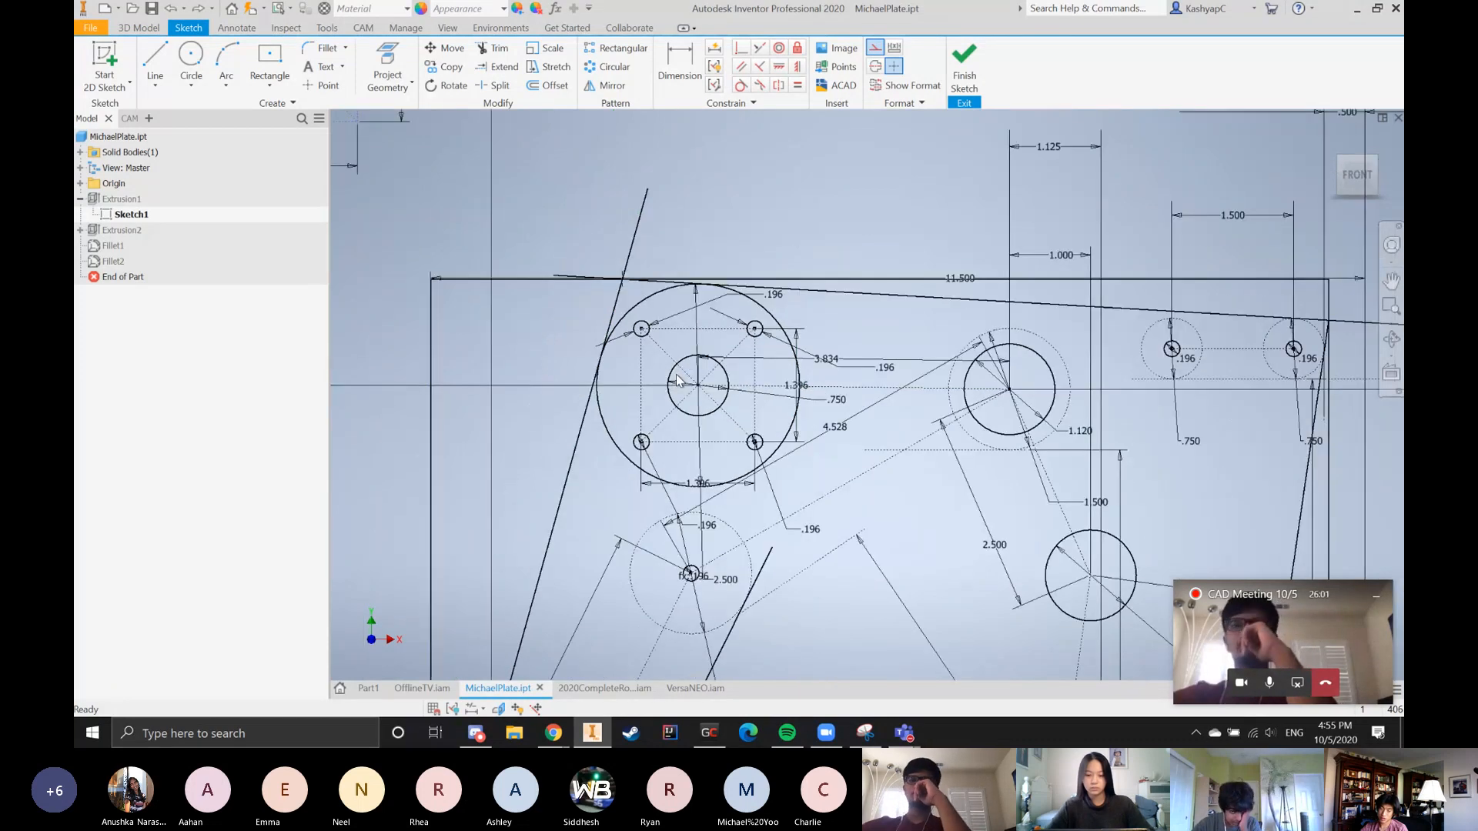
pyautogui.scroll(-4, 750, 390)
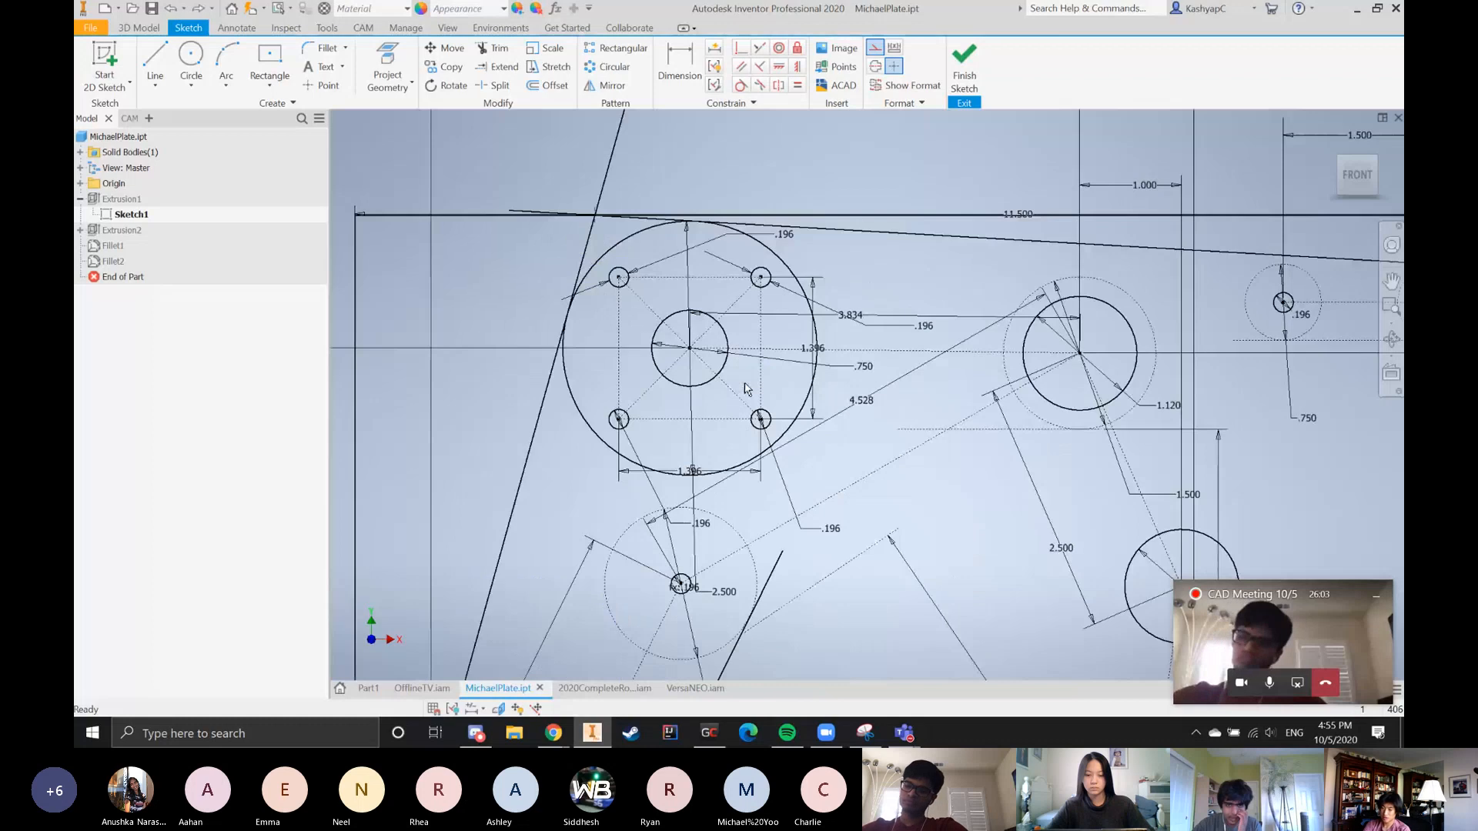
pyautogui.scroll(5, 745, 399)
pyautogui.scroll(-8, 781, 564)
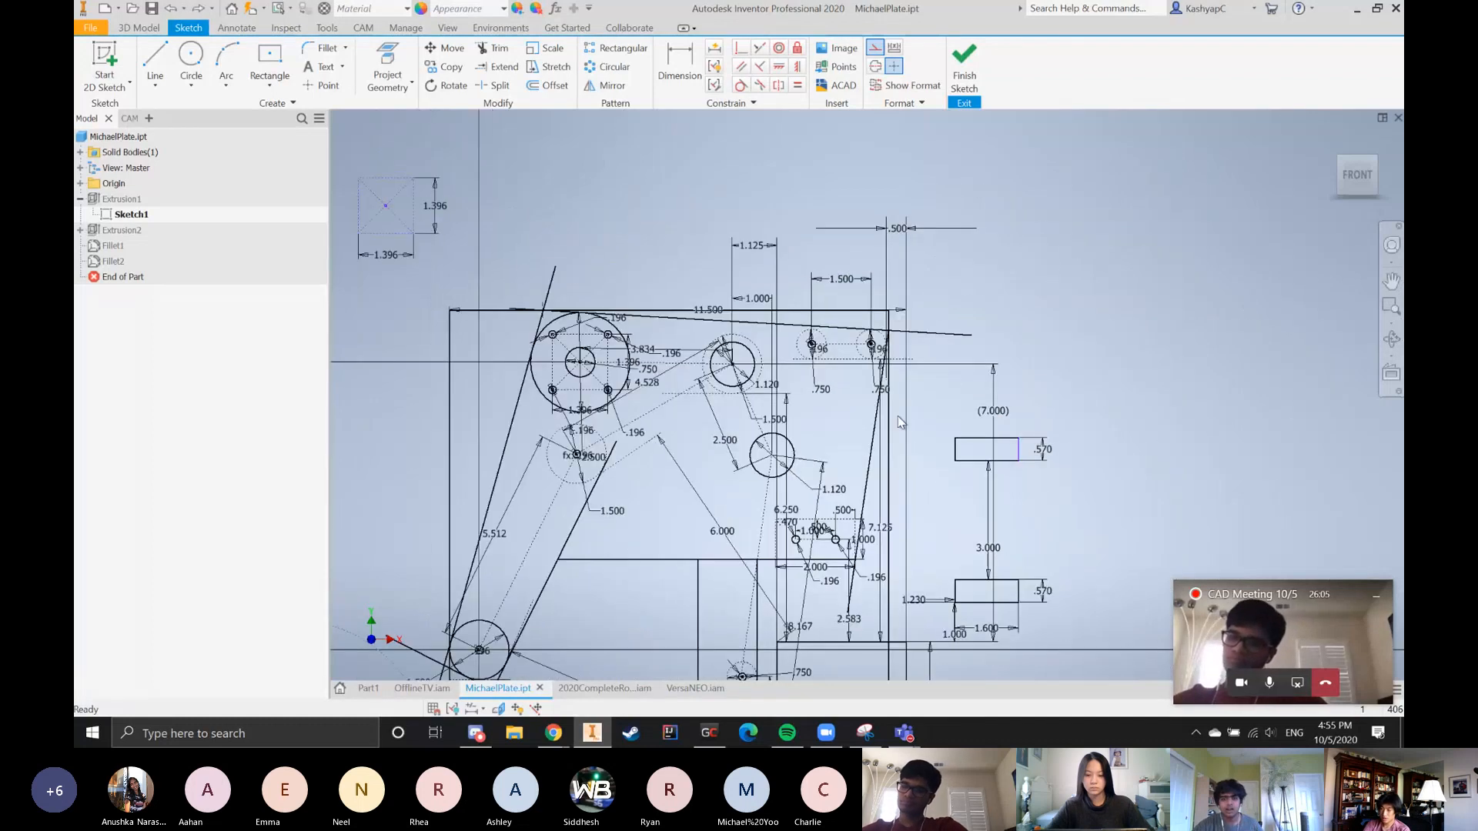
# Examine the two .196 holes inside the 2.000 by 1.000 dashed rectangle and select the left hole circle
pyautogui.scroll(-5, 781, 564)
pyautogui.scroll(2, 591, 398)
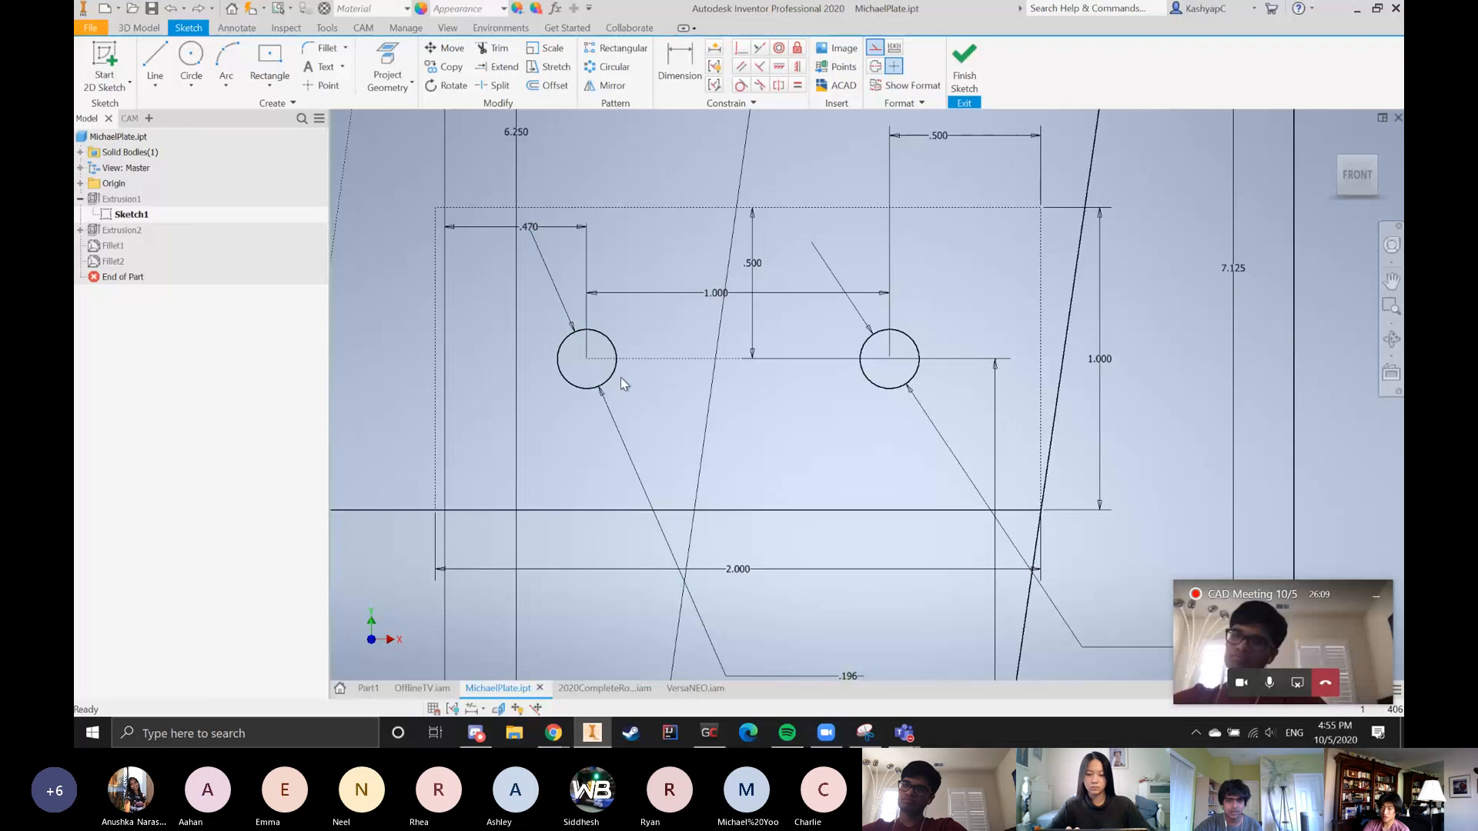
pyautogui.scroll(4, 775, 542)
pyautogui.scroll(-3, 679, 438)
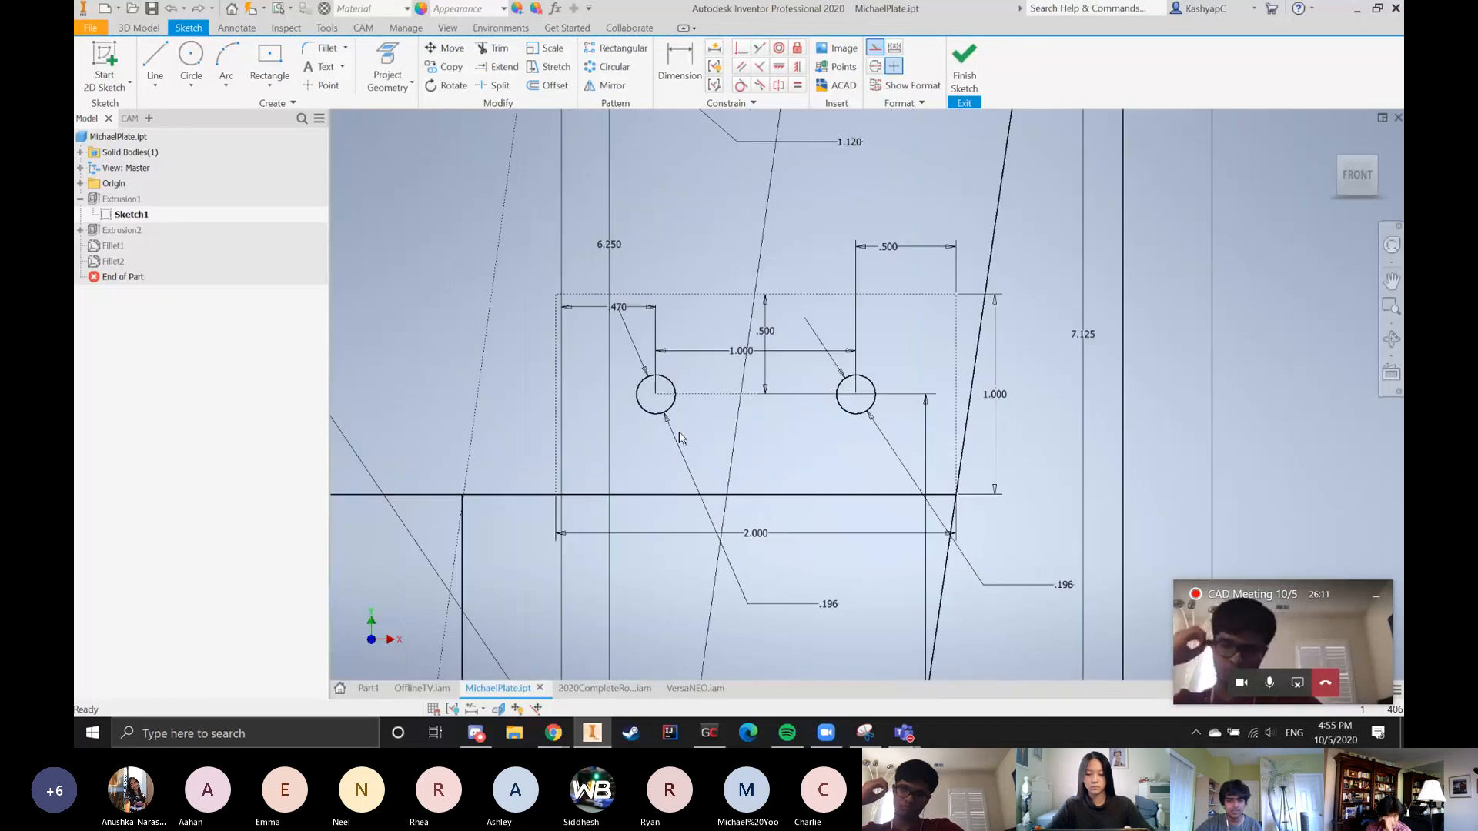
pyautogui.scroll(-3, 680, 438)
pyautogui.click(670, 387)
pyautogui.scroll(4, 670, 387)
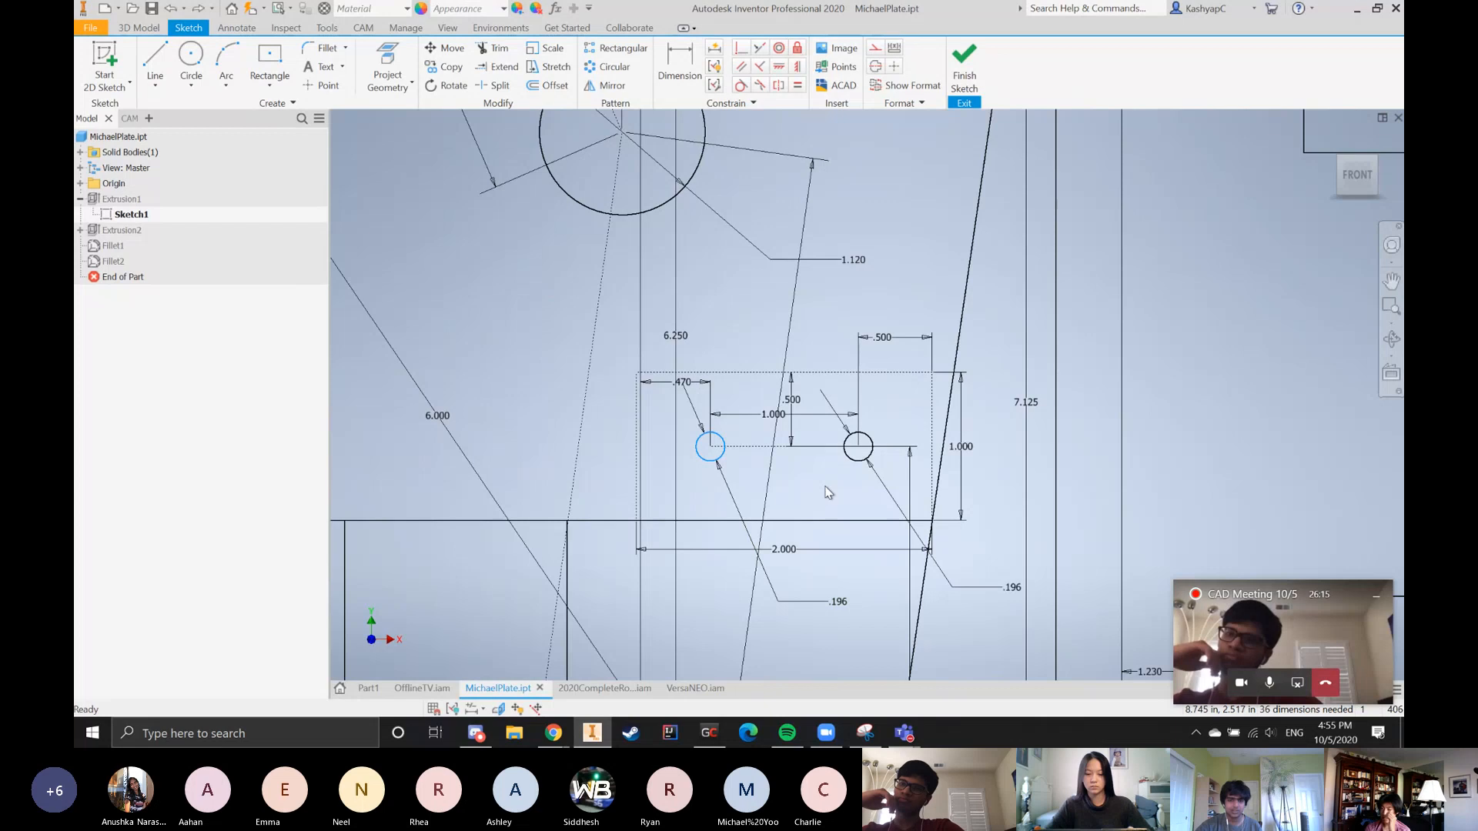
# Finish Sketch1, open Extrusion1 for editing and show its selected profiles in the front view
pyautogui.click(963, 65)
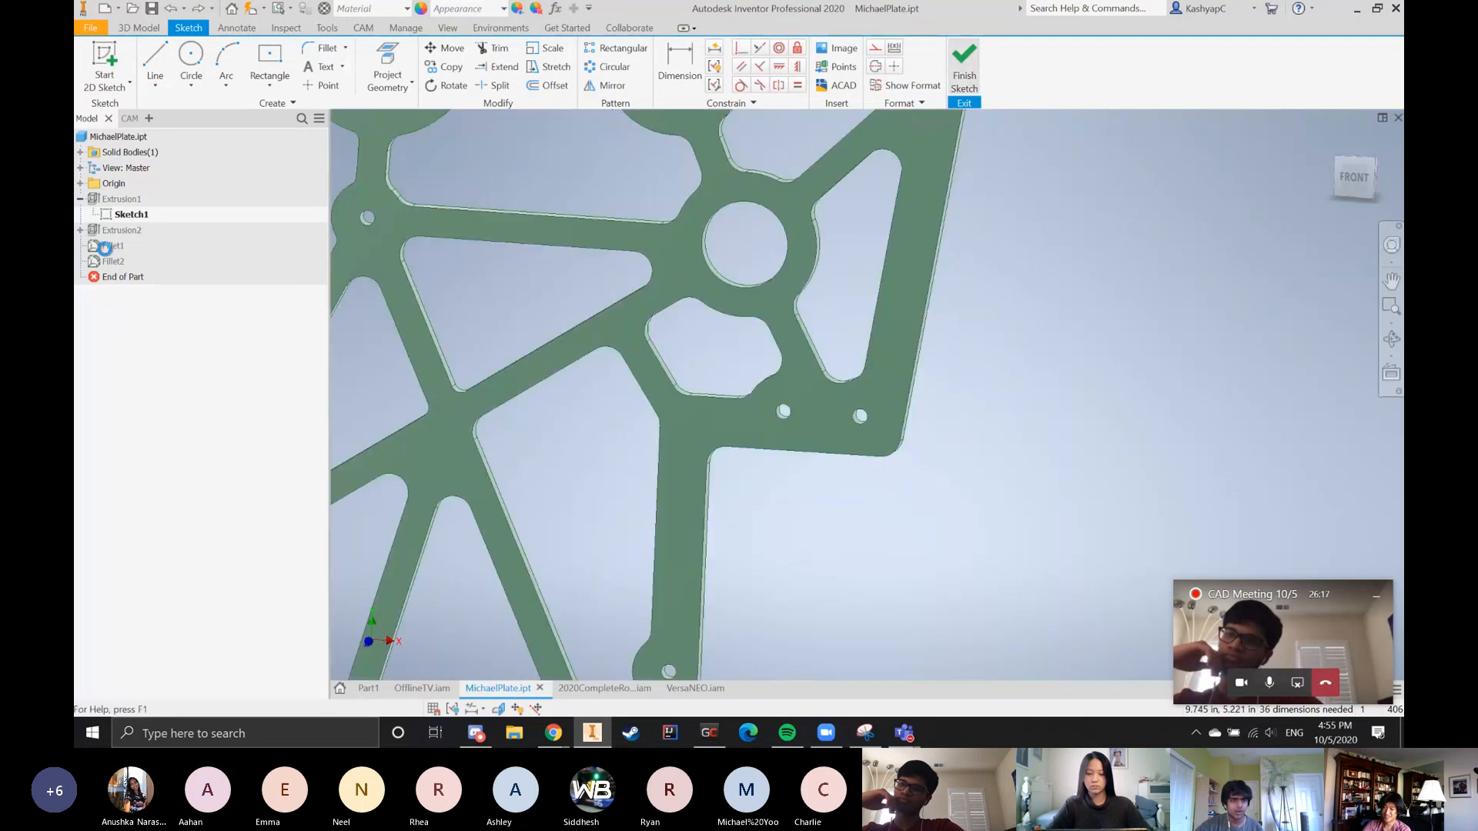
pyautogui.click(127, 199)
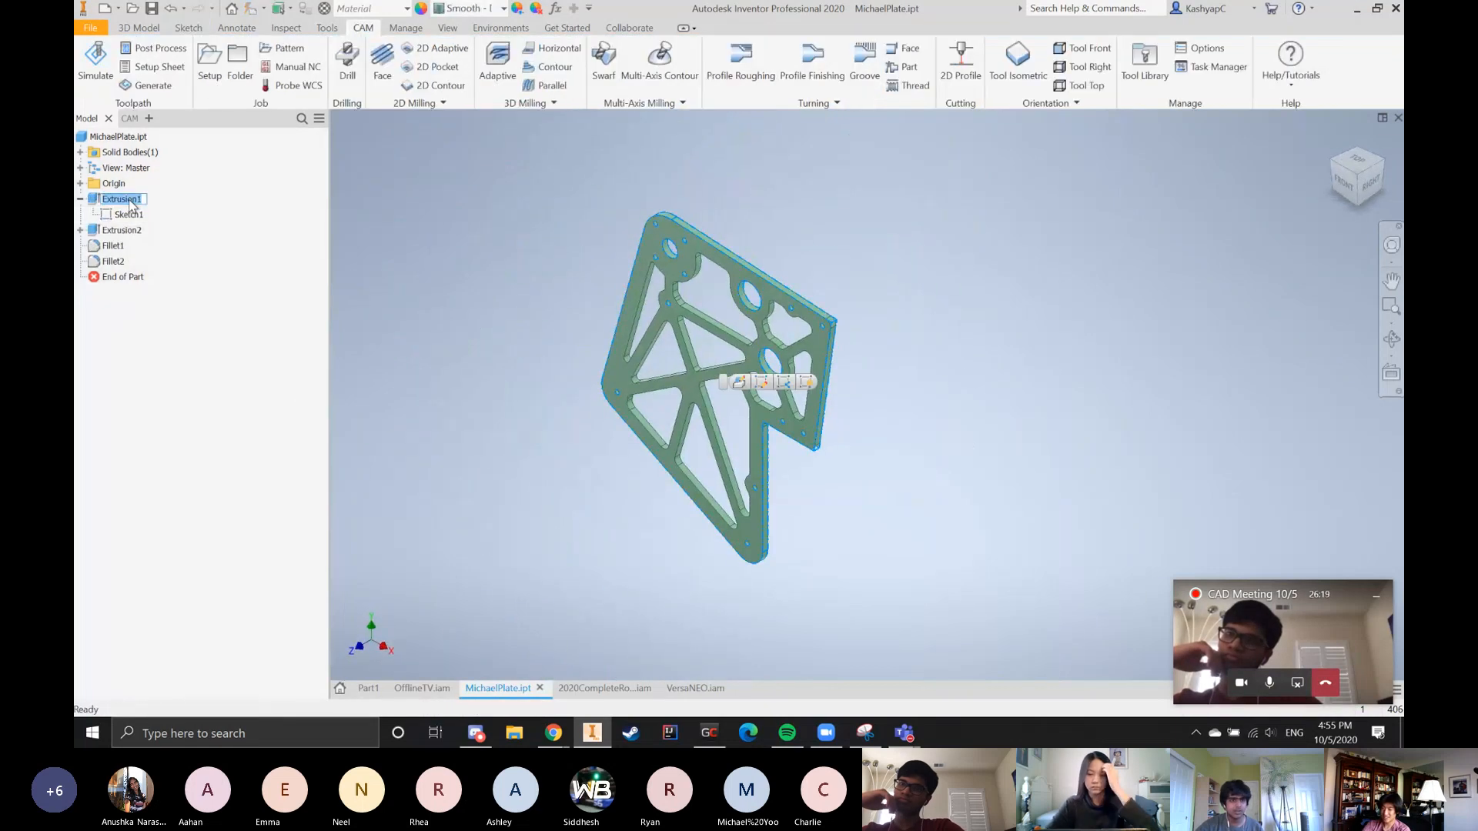
pyautogui.click(739, 382)
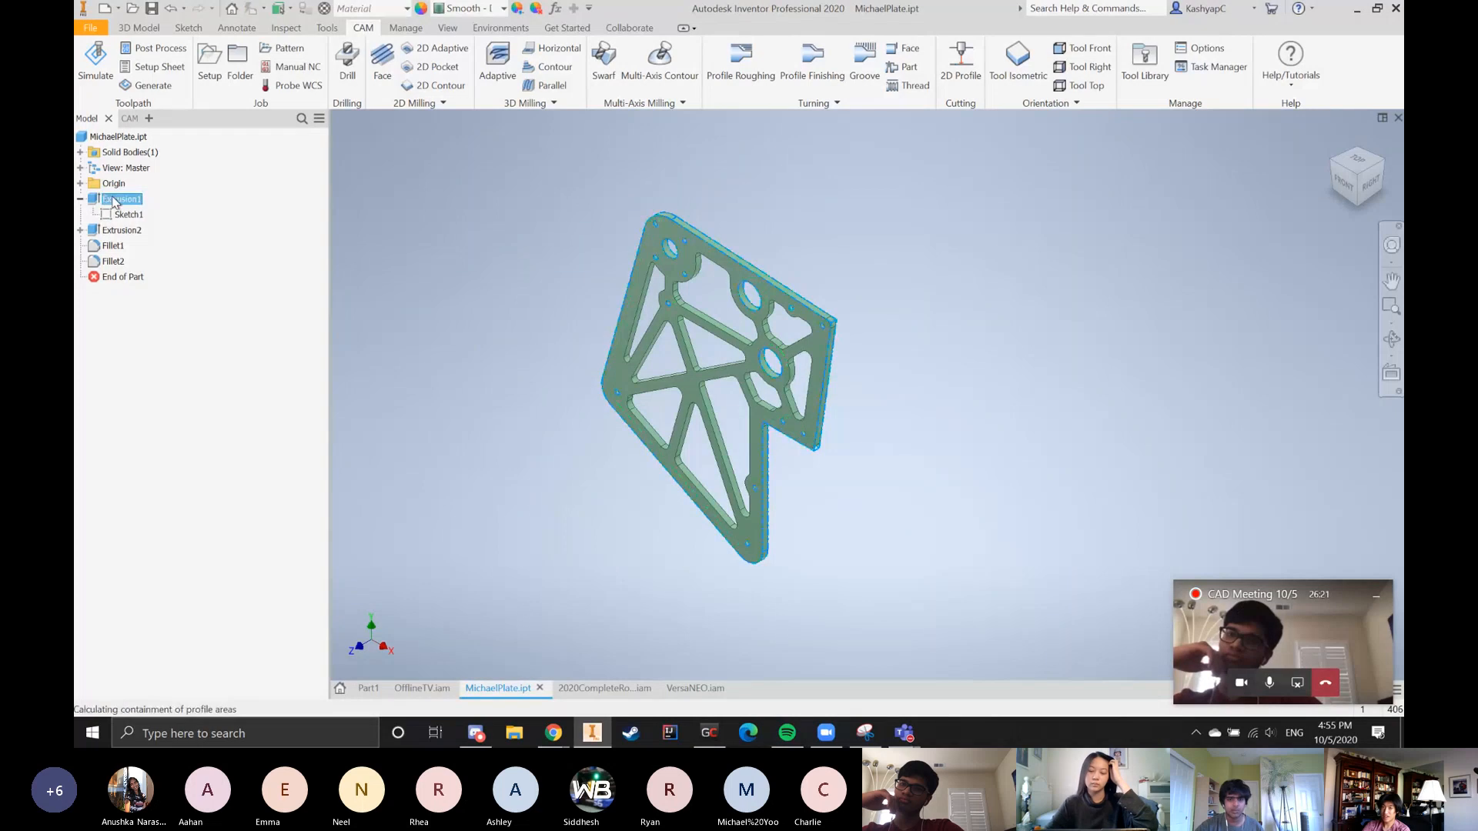
pyautogui.scroll(10, 715, 514)
pyautogui.scroll(-6, 715, 511)
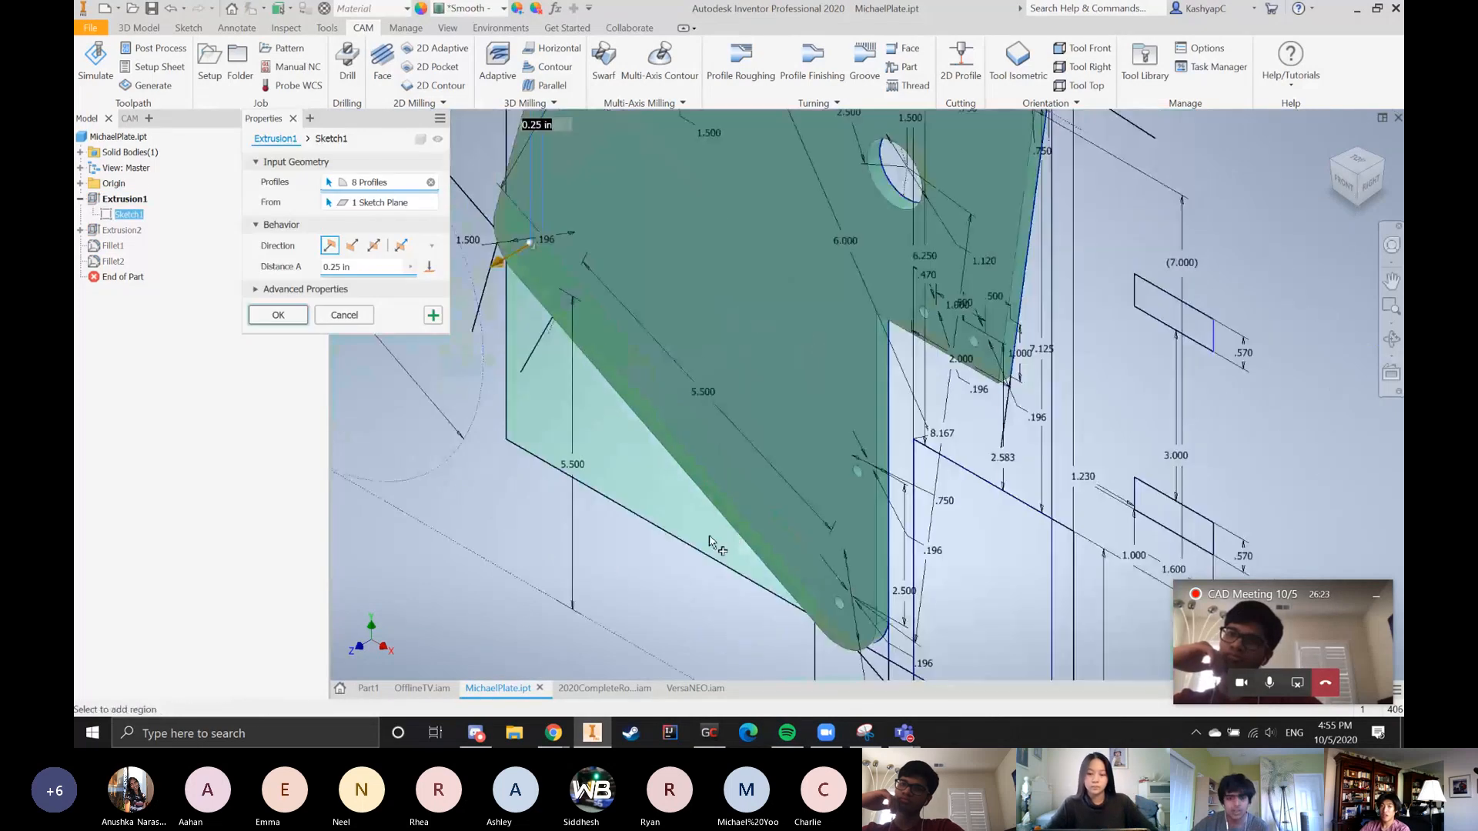
pyautogui.keyDown('shift'); pyautogui.moveTo(1014, 482); pyautogui.dragTo(1061, 471, button='middle'); pyautogui.keyUp('shift')
pyautogui.scroll(-5, 1060, 476)
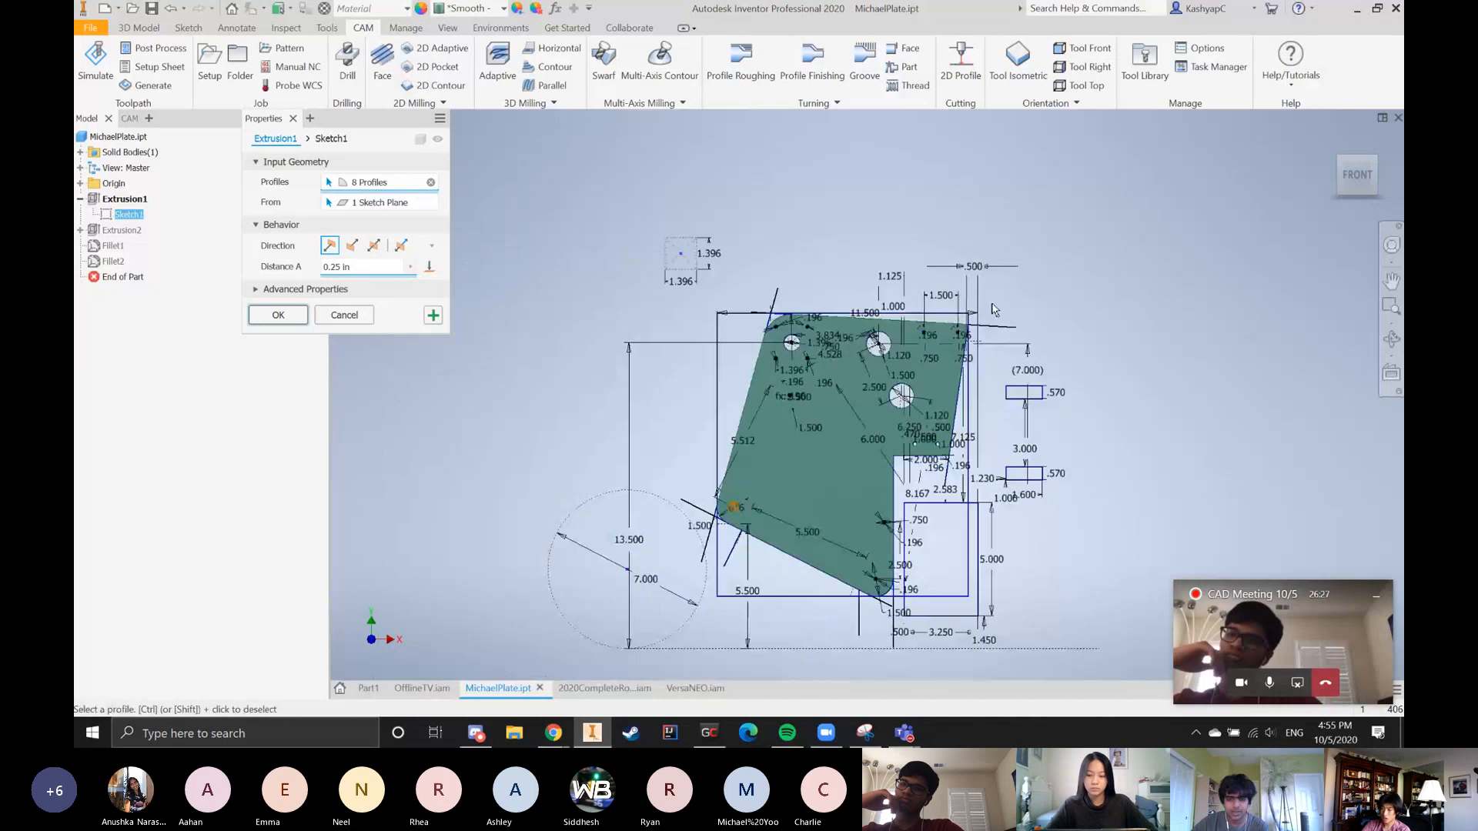
# Add the closed rectangular bumper region beside the plate's lower right edge to Extrusion1's profiles
pyautogui.scroll(8, 927, 506)
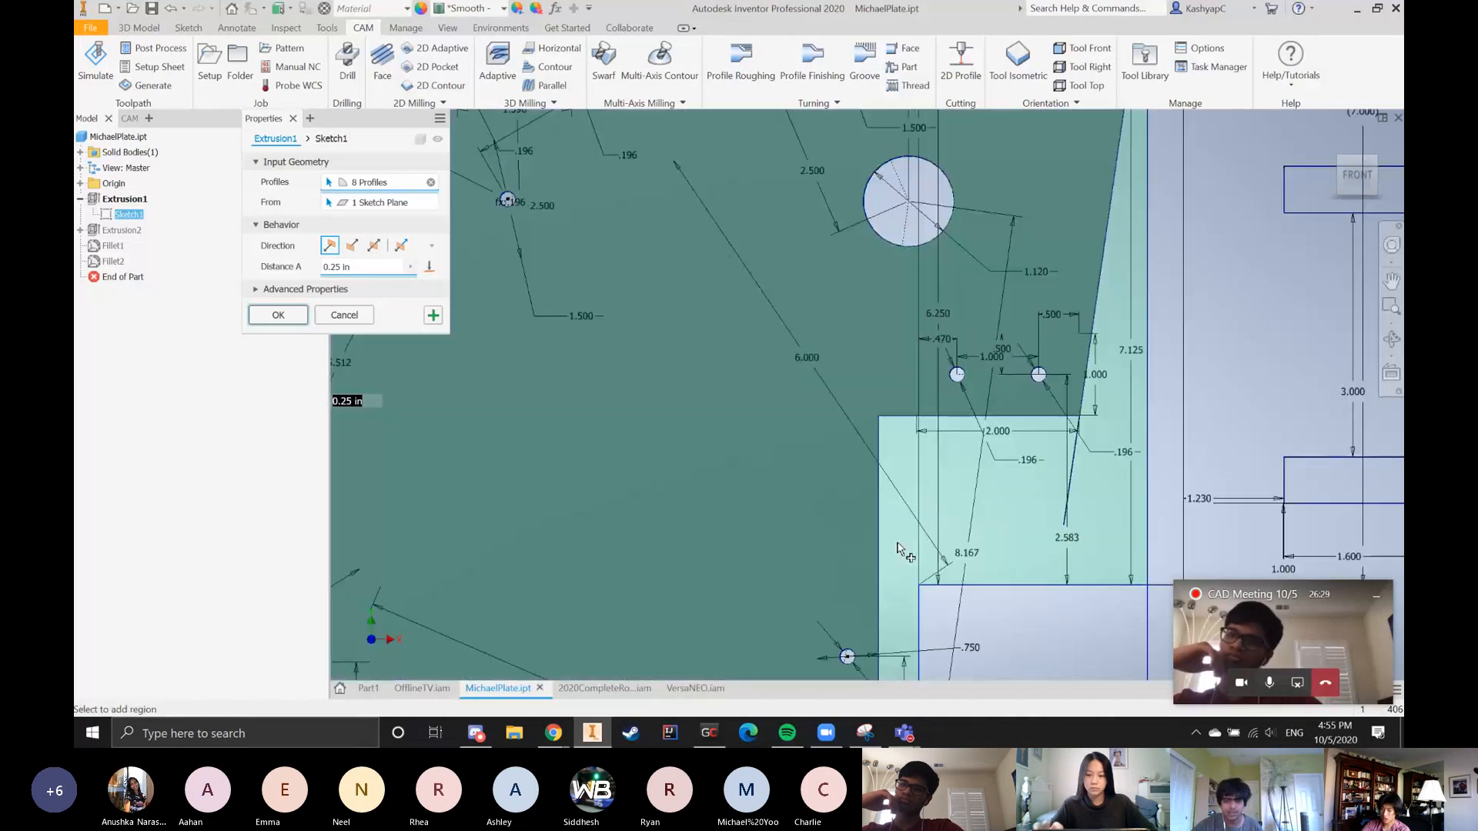
pyautogui.scroll(-3, 1096, 521)
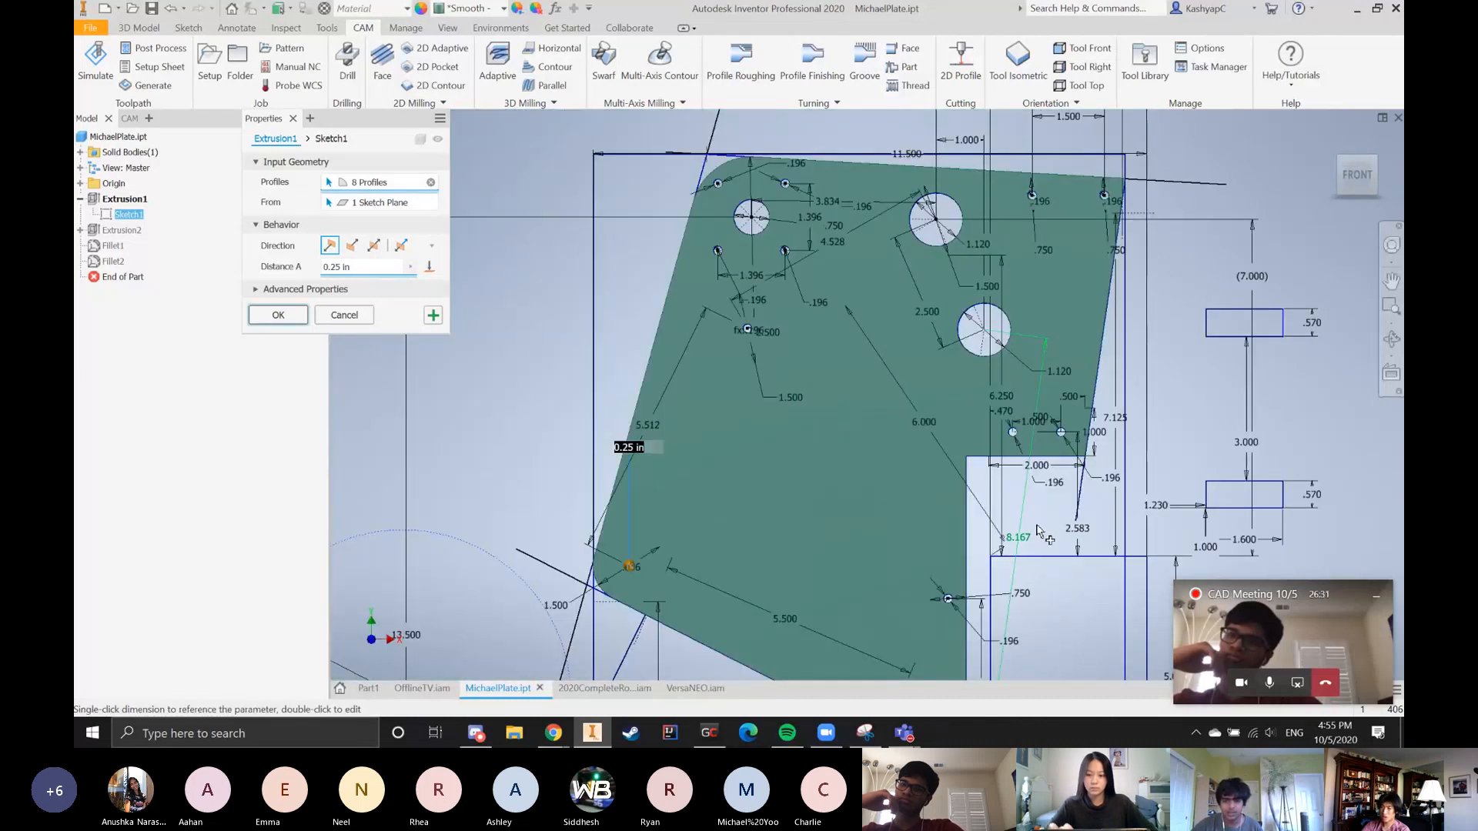
pyautogui.scroll(3, 1052, 456)
pyautogui.scroll(-3, 1085, 601)
pyautogui.click(1059, 556)
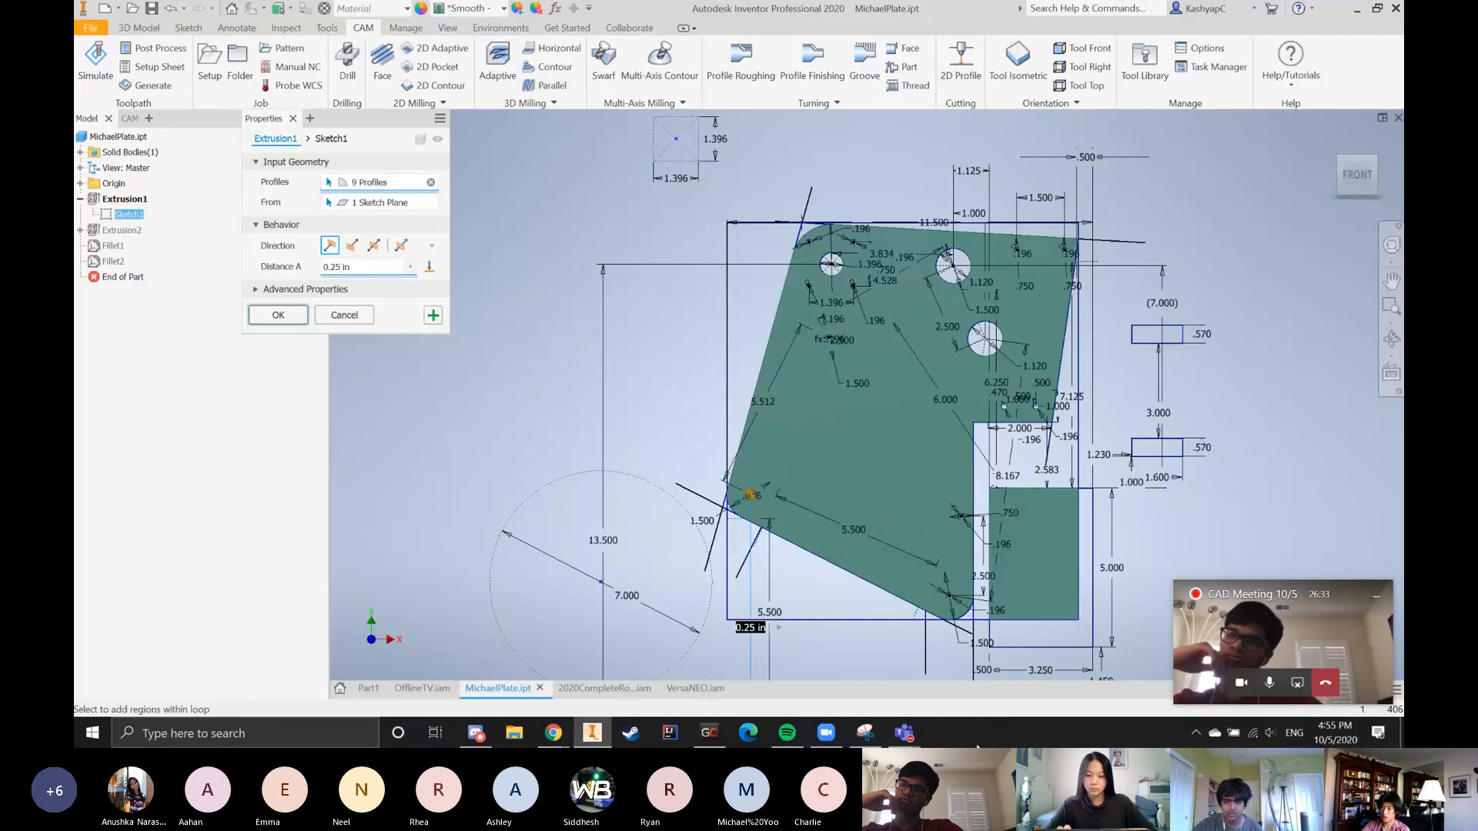
pyautogui.scroll(4, 1028, 593)
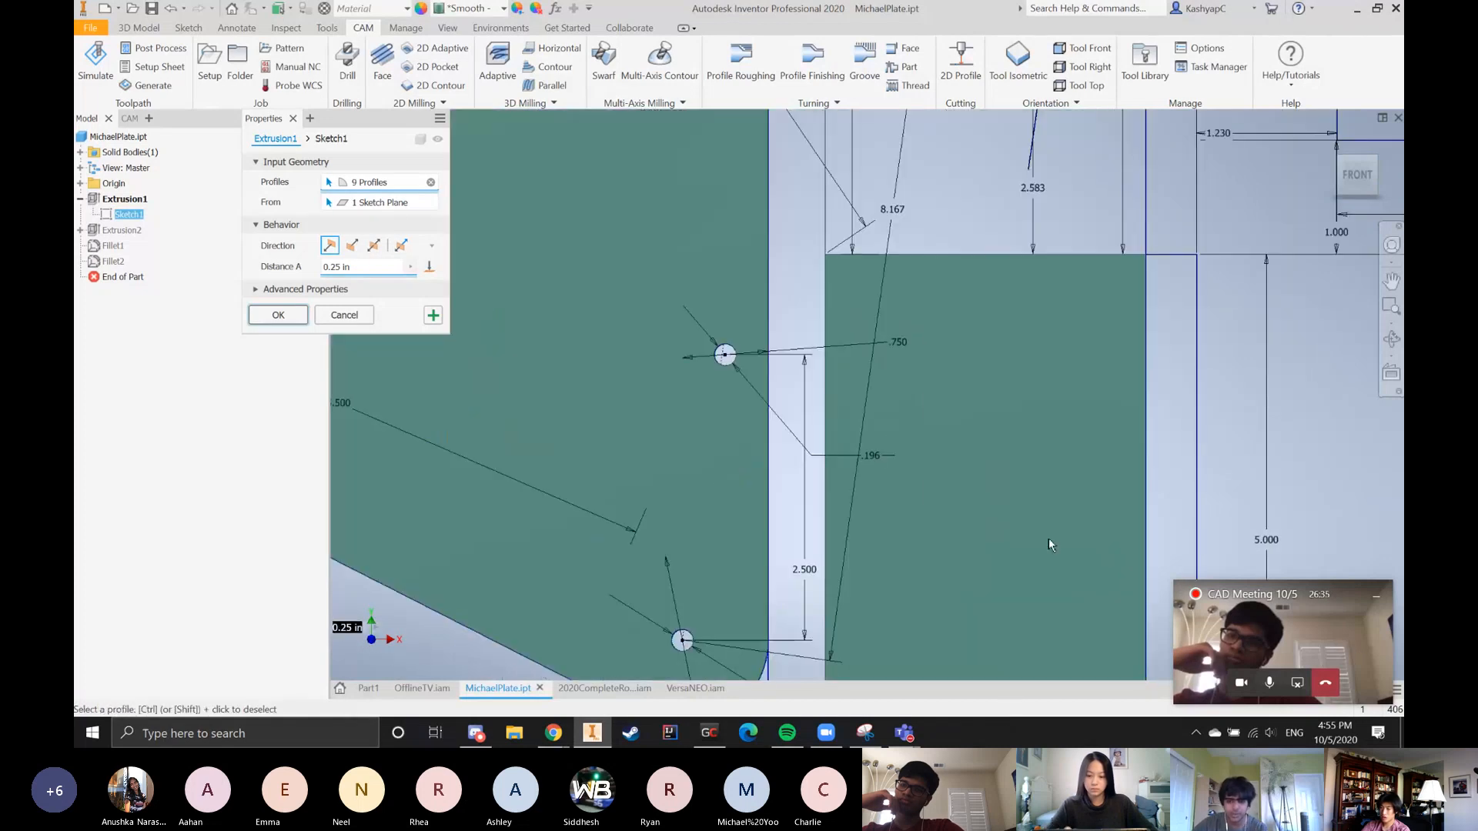
# Remove the rectangular bumper region beside the plate from Extrusion1's profiles and check the remaining selected regions
pyautogui.click(1011, 635)
pyautogui.scroll(-3, 1010, 636)
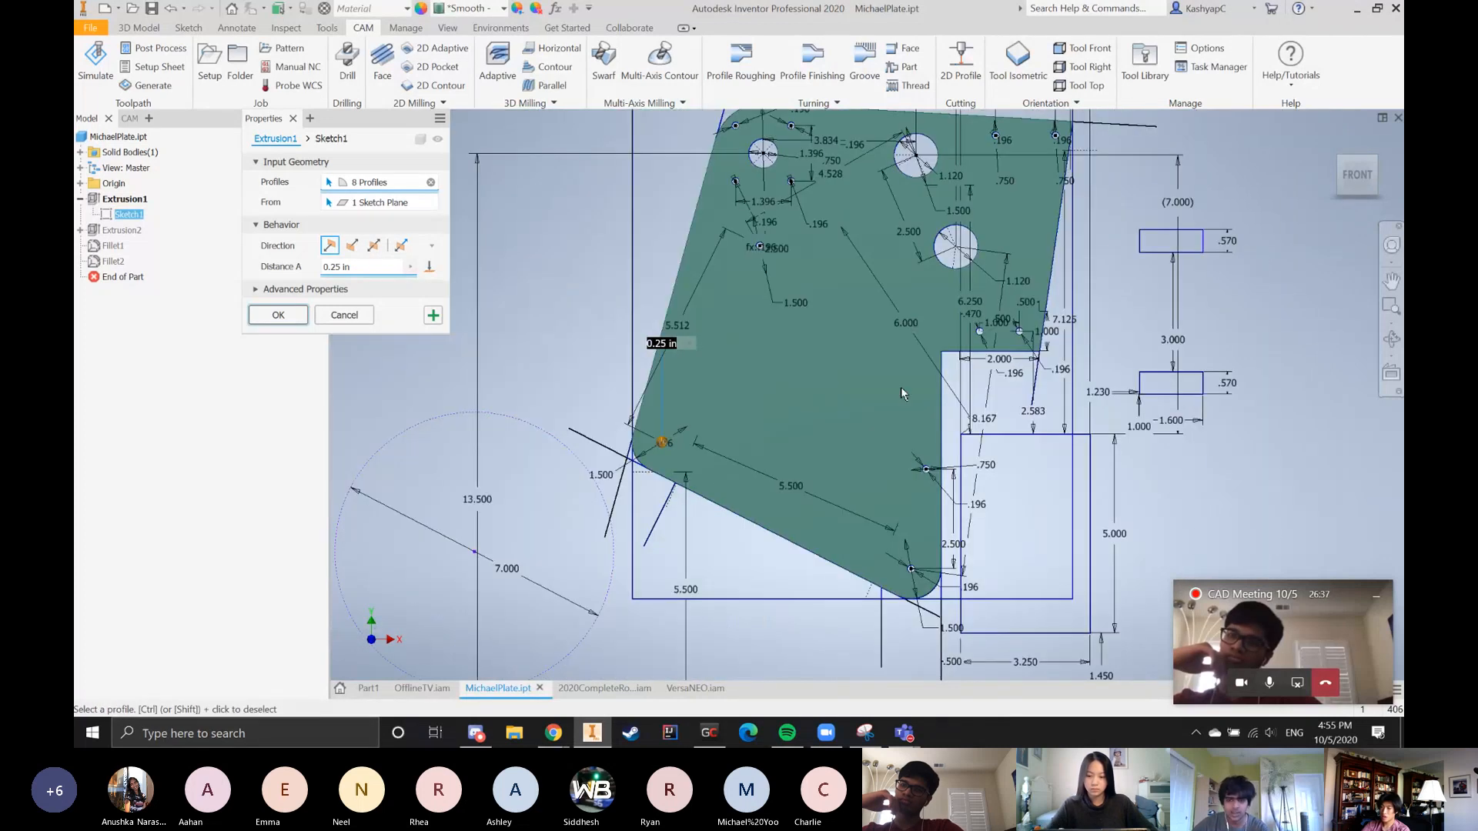
pyautogui.scroll(-2, 958, 404)
pyautogui.scroll(5, 957, 402)
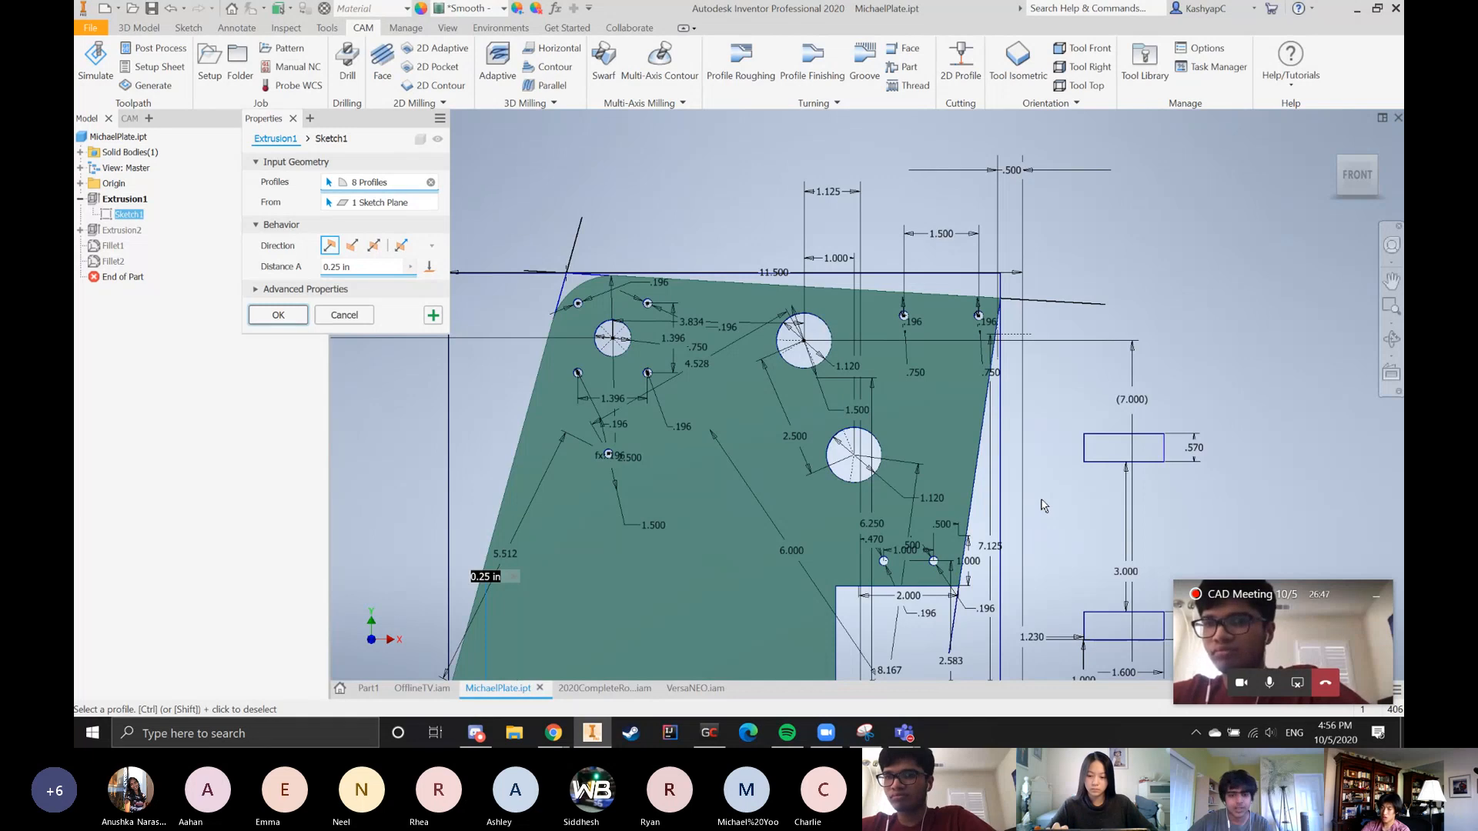
pyautogui.scroll(-3, 710, 560)
pyautogui.scroll(4, 709, 561)
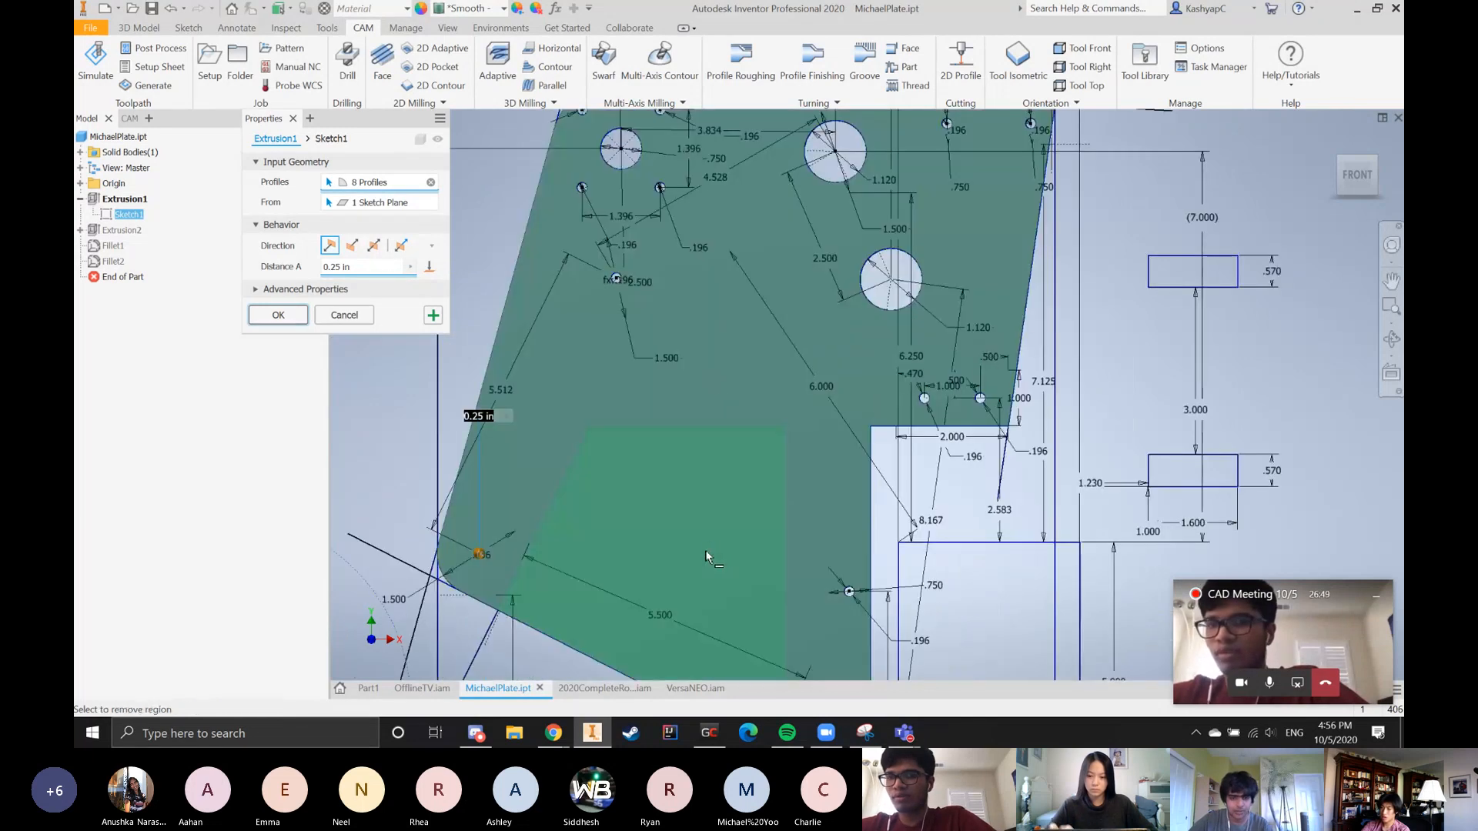
# Toggle the plate's lower-left region in the profile selection and apply Extrusion1 with its 0.25 in distance
pyautogui.click(679, 560)
pyautogui.click(668, 531)
pyautogui.click(672, 568)
pyautogui.click(676, 585)
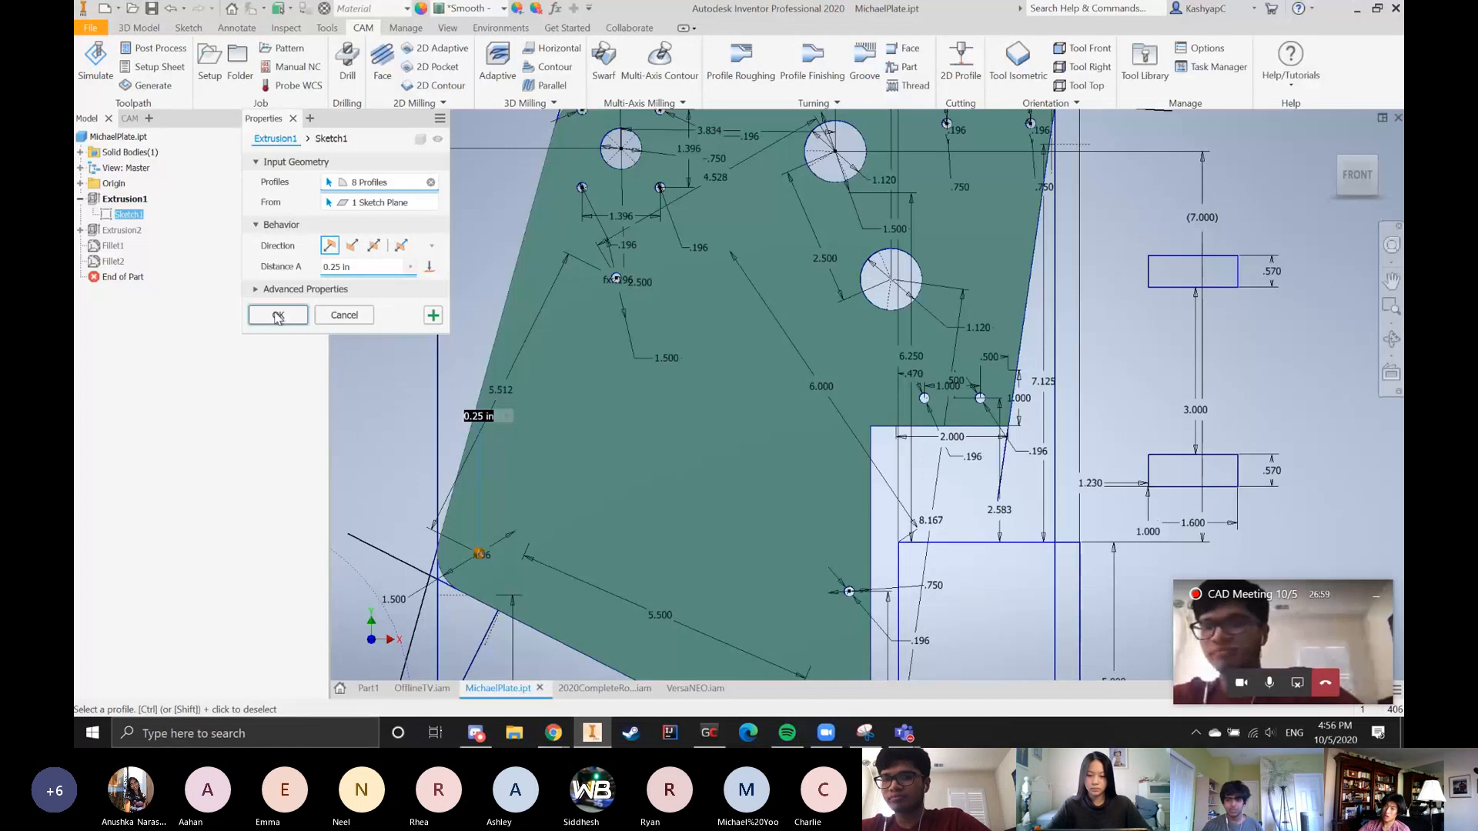
pyautogui.click(278, 316)
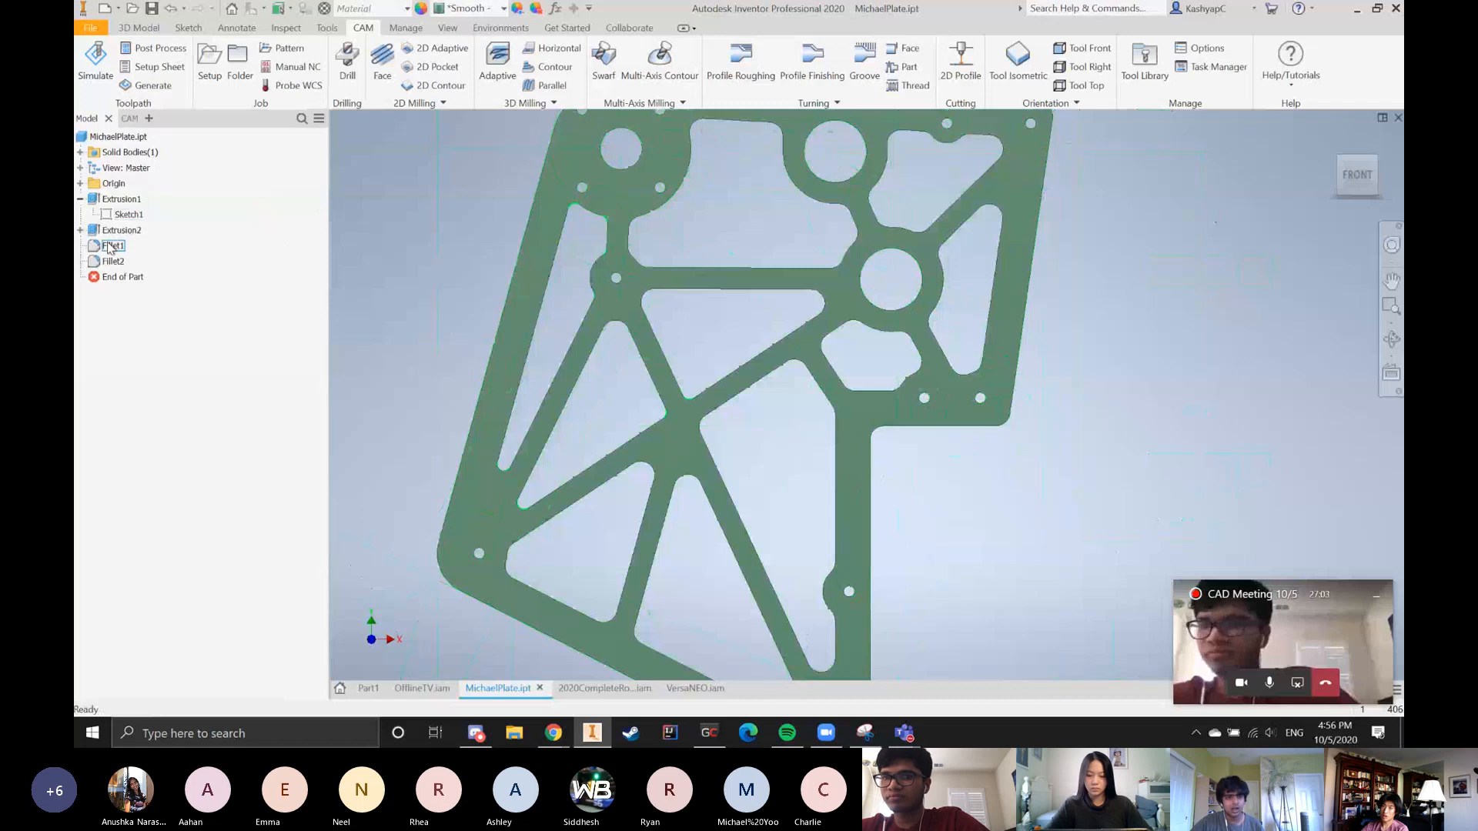
# Open Sketch2 under Extrusion2, examine its truss-like rib and pocket layout, and finish the sketch
pyautogui.click(80, 231)
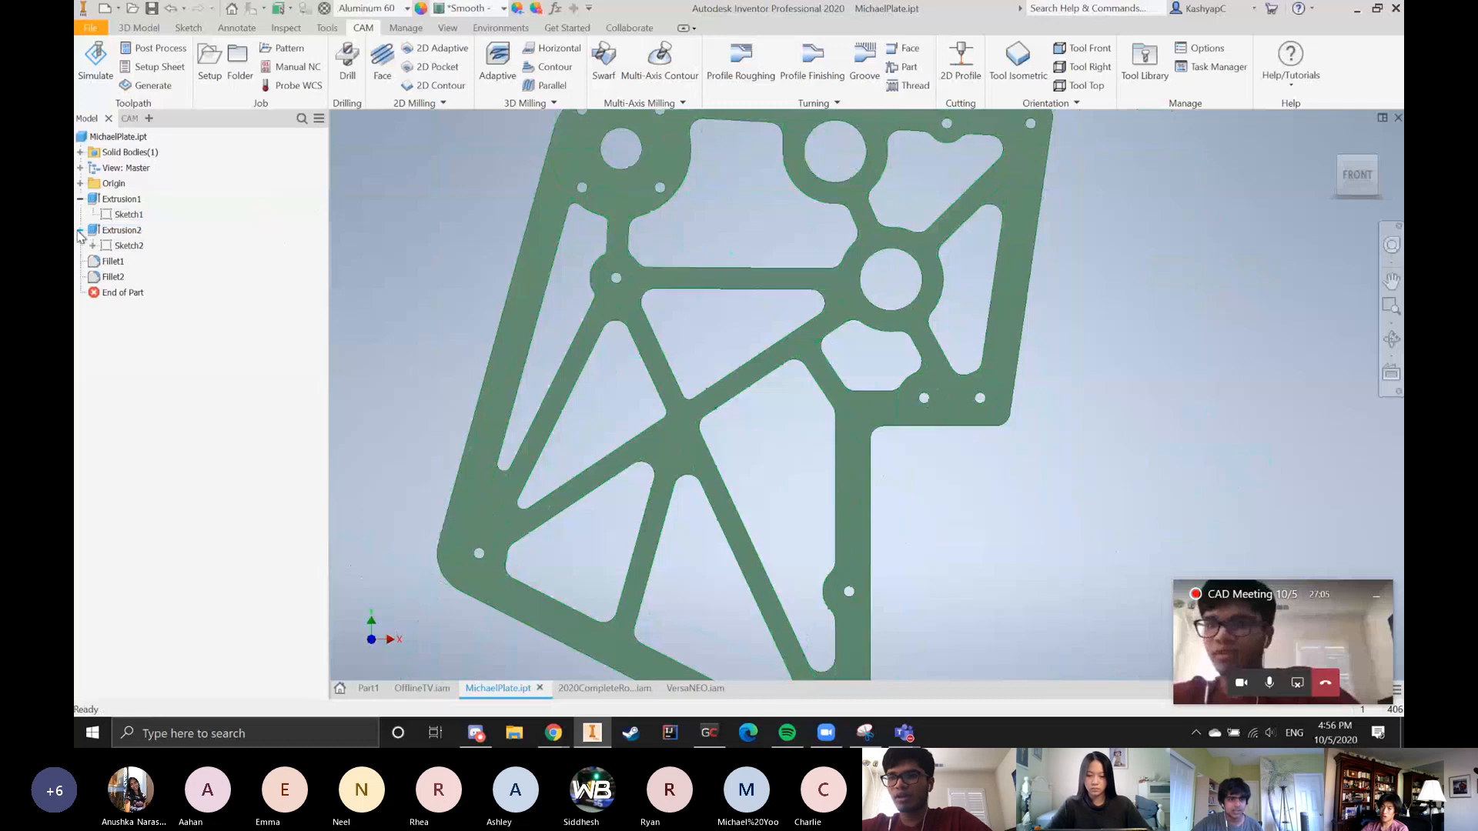
pyautogui.doubleClick(147, 248)
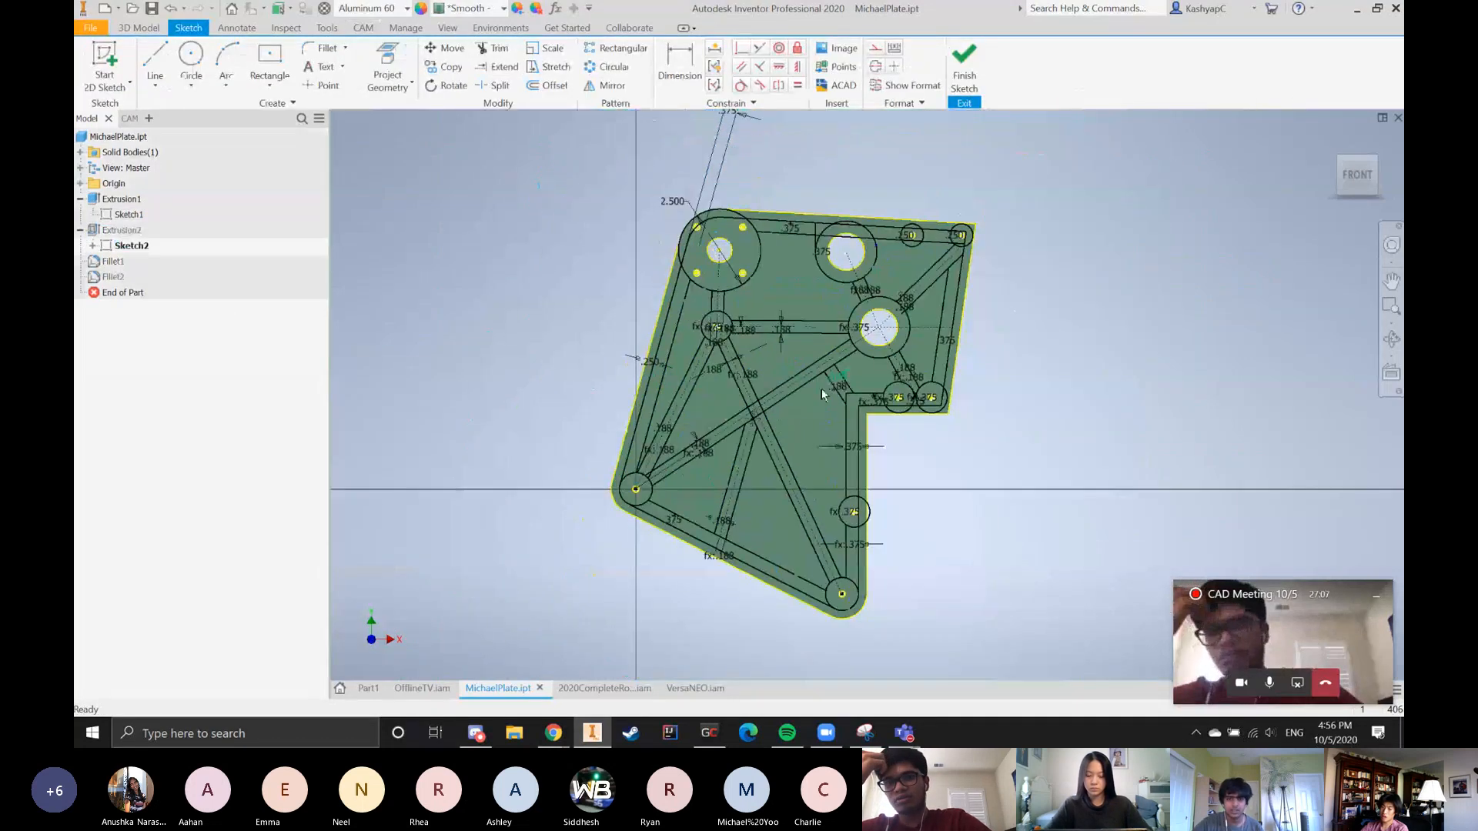
pyautogui.scroll(3, 821, 391)
pyautogui.scroll(-3, 807, 401)
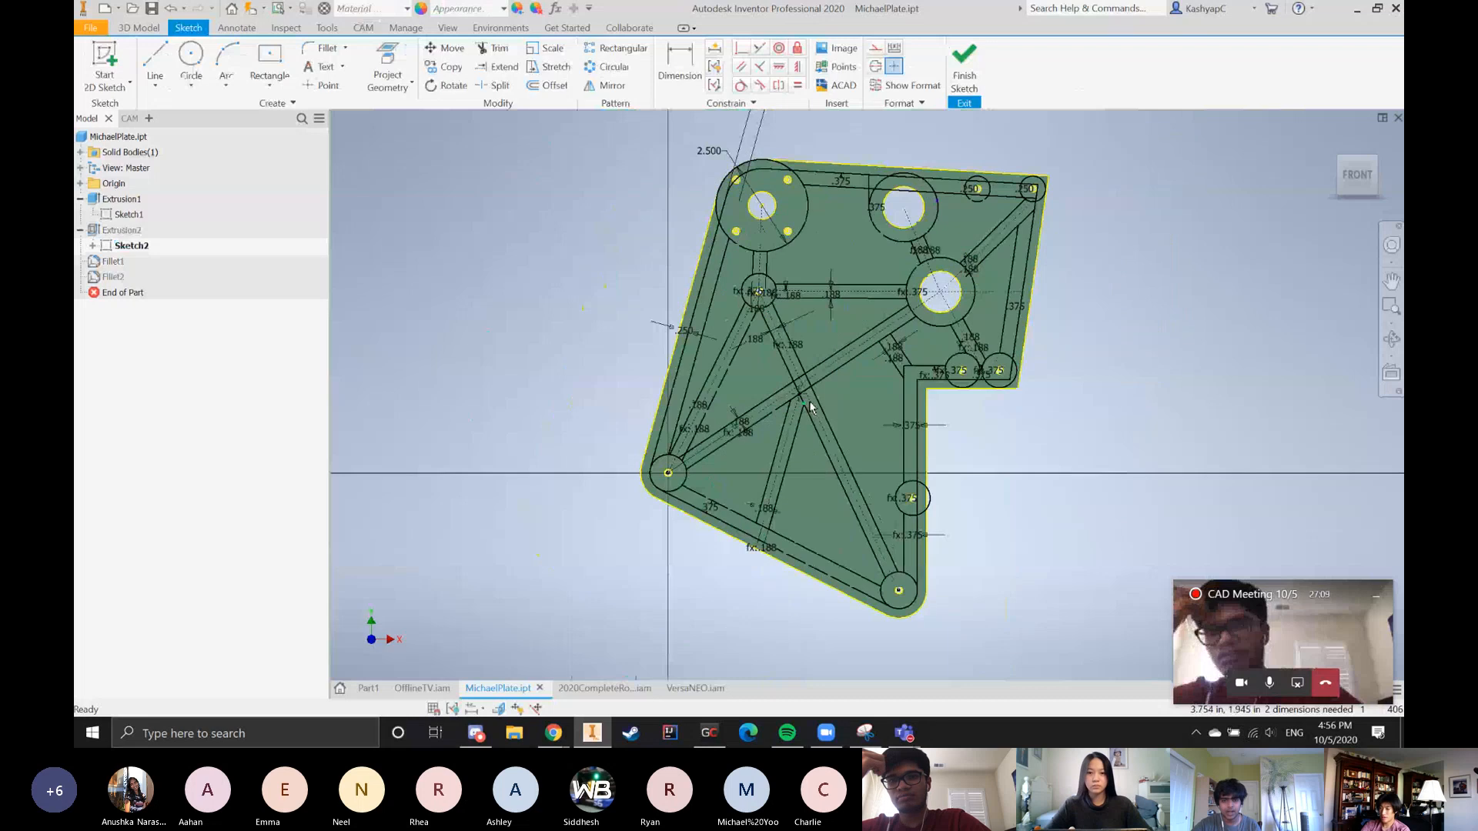
pyautogui.scroll(3, 901, 354)
pyautogui.scroll(-3, 895, 372)
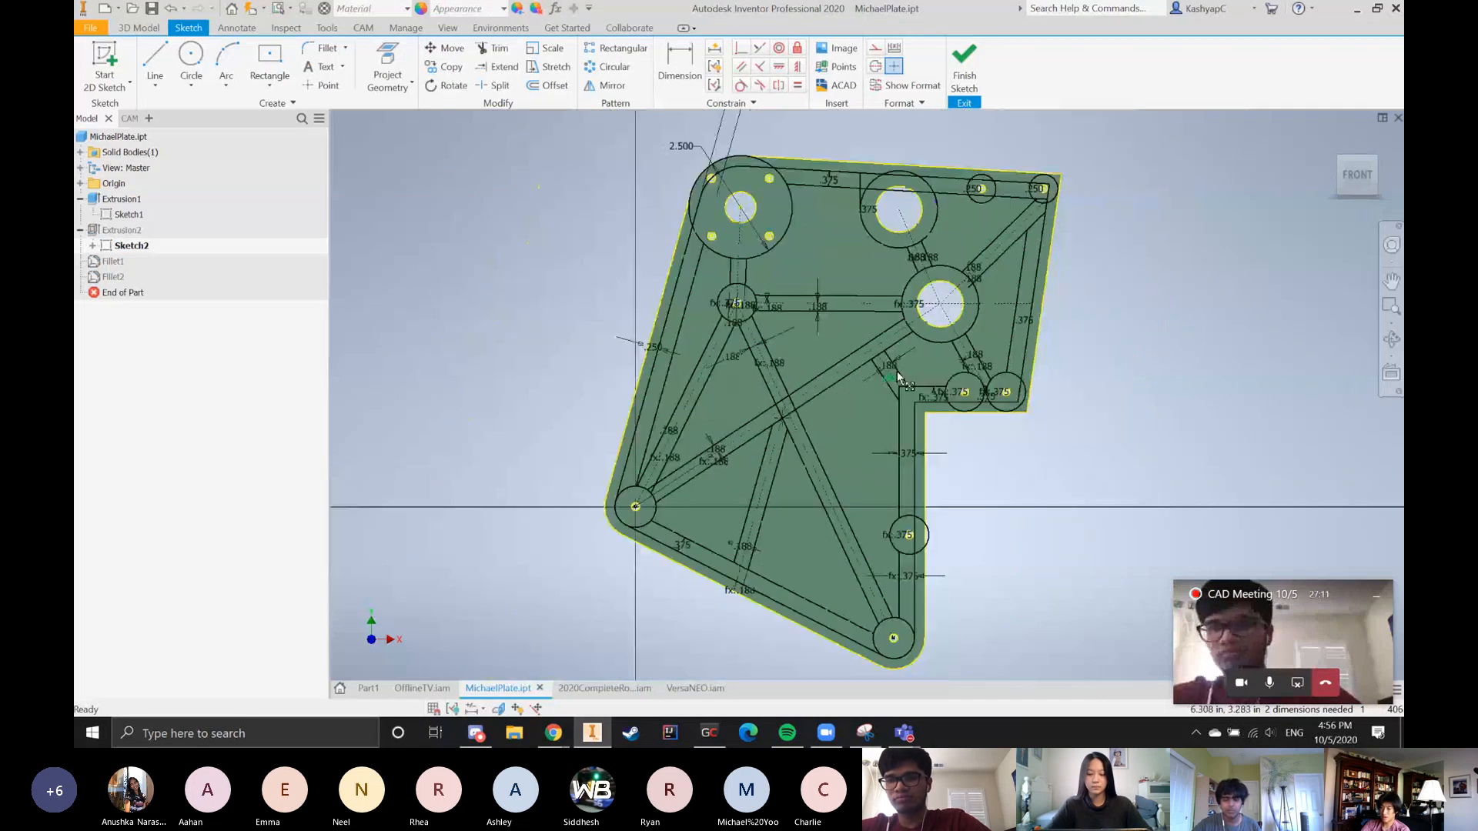
pyautogui.scroll(3, 897, 371)
pyautogui.scroll(-5, 739, 429)
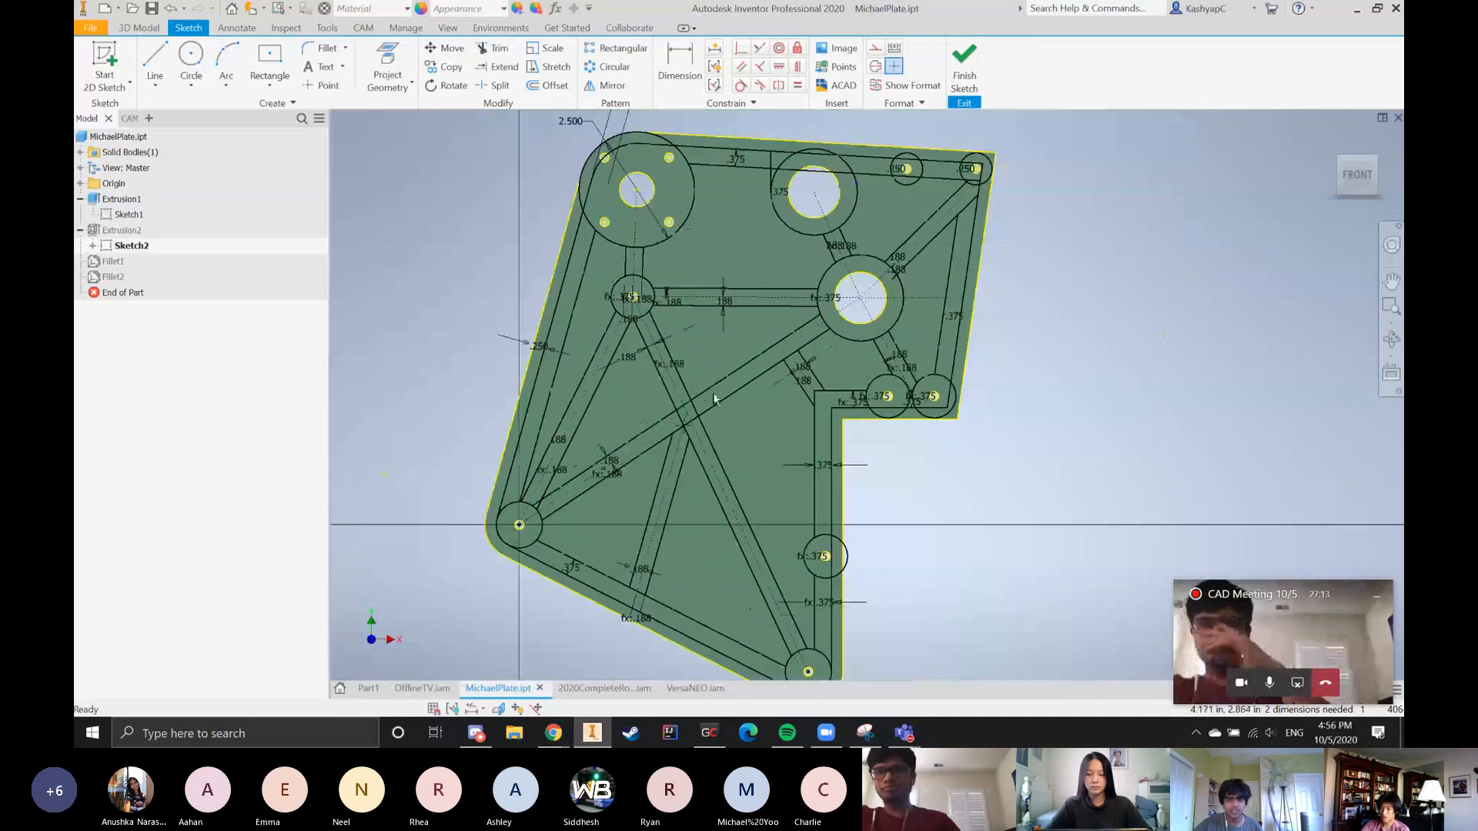
pyautogui.click(963, 65)
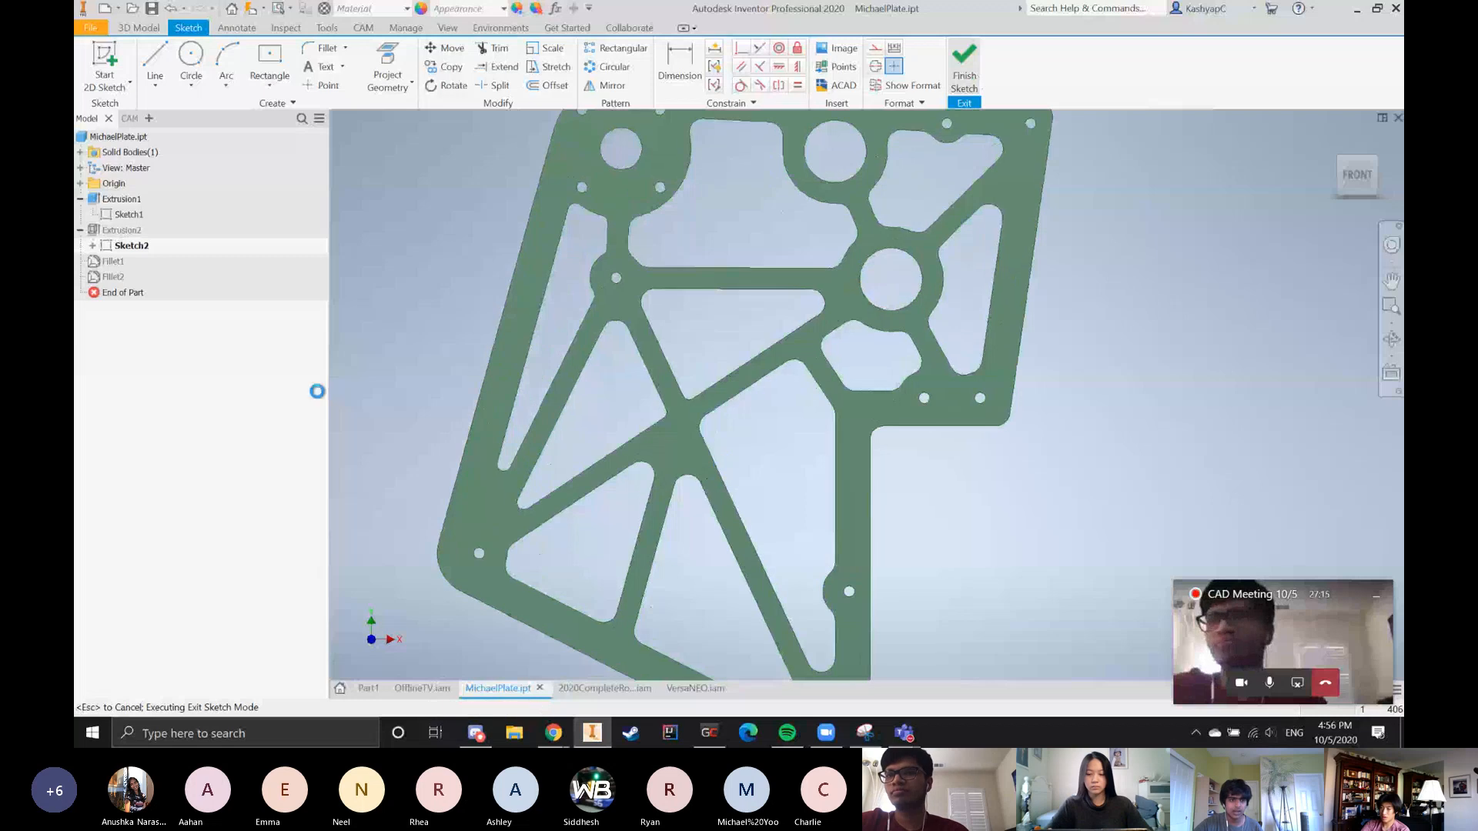
# Inspect the finished plate, open Sketch1 under Extrusion1 for editing and examine its overall layout
pyautogui.scroll(-3, 496, 383)
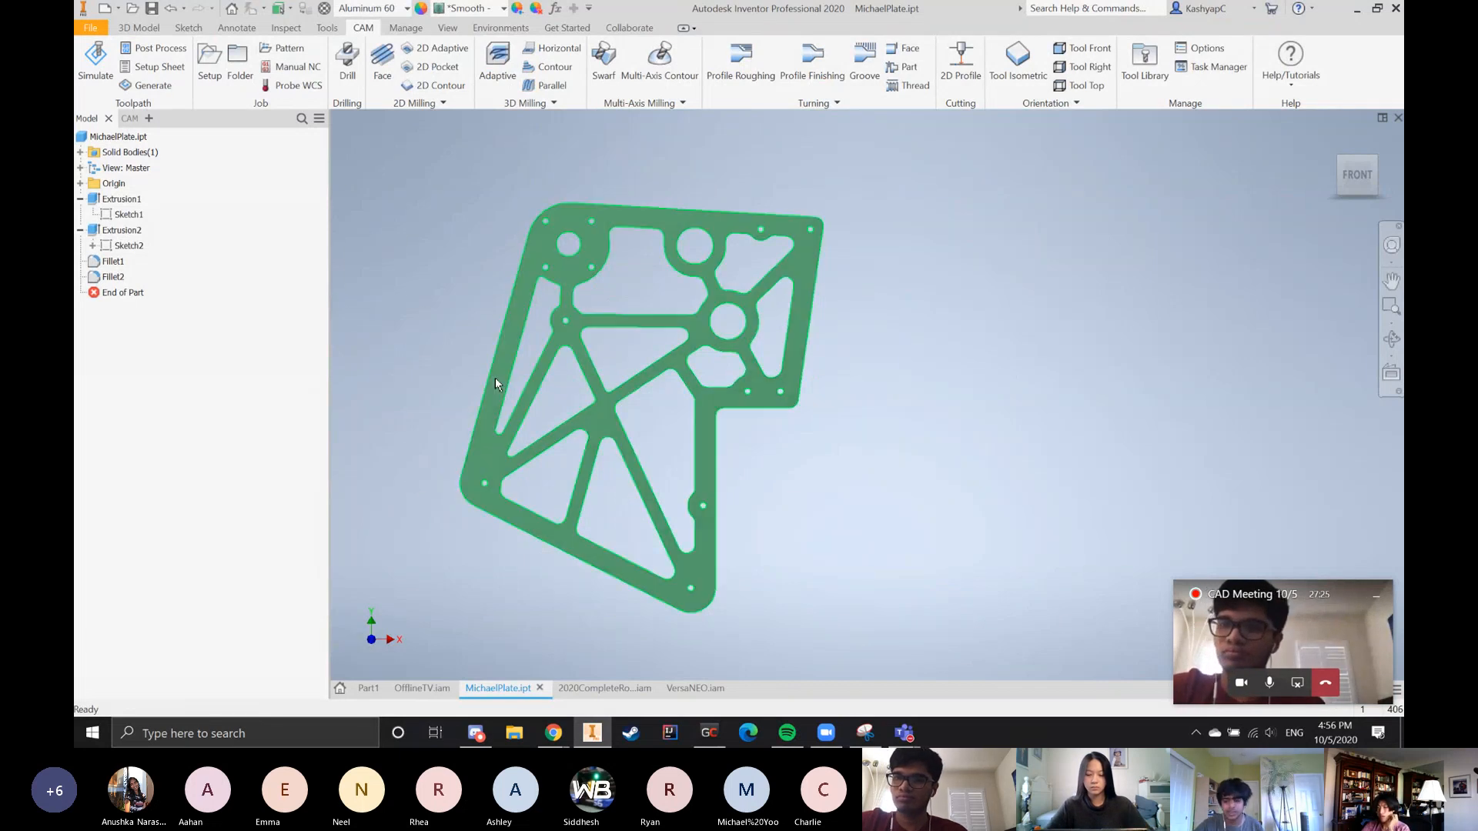
pyautogui.scroll(3, 503, 382)
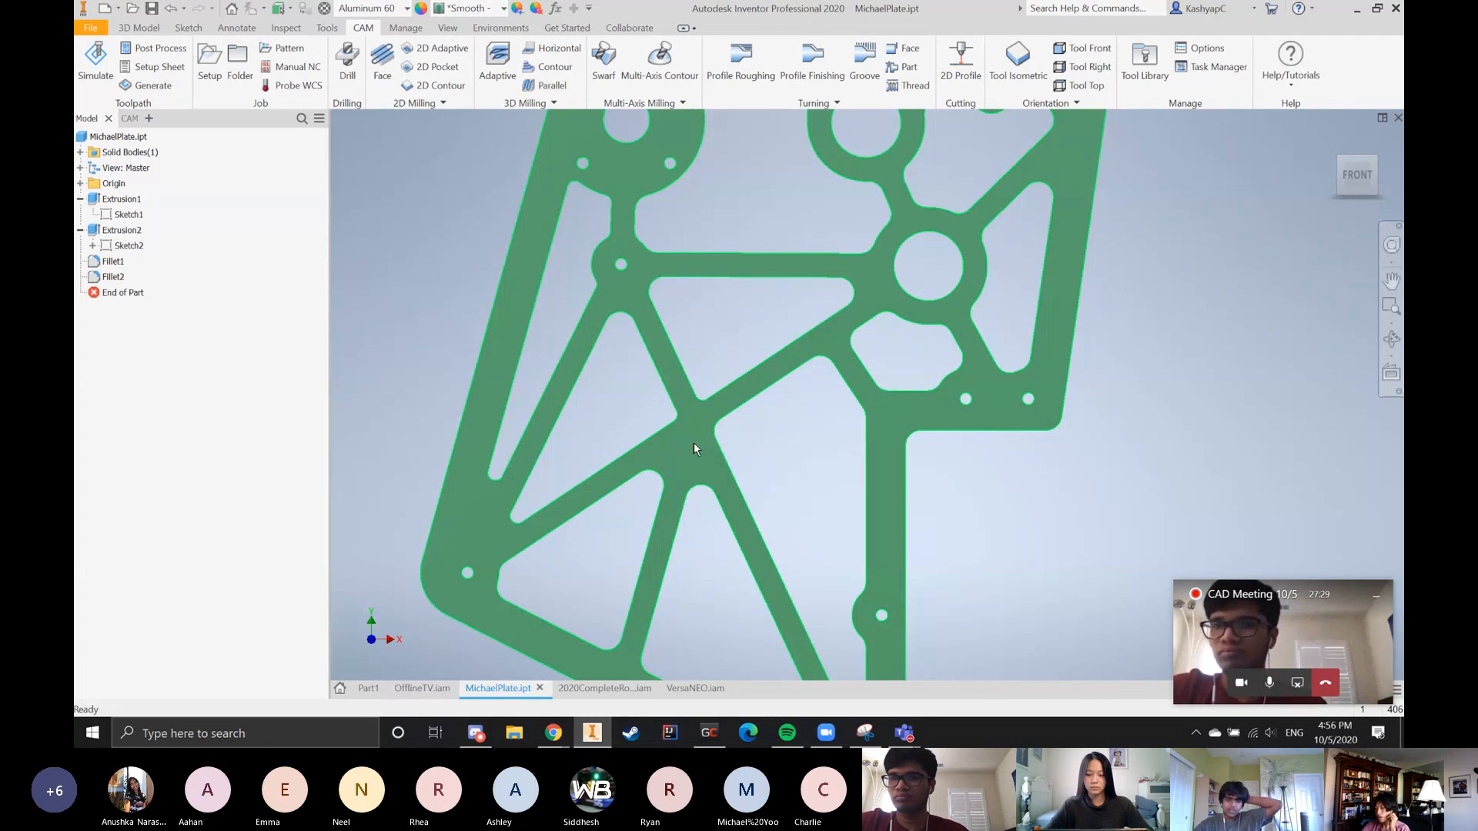
pyautogui.click(130, 216)
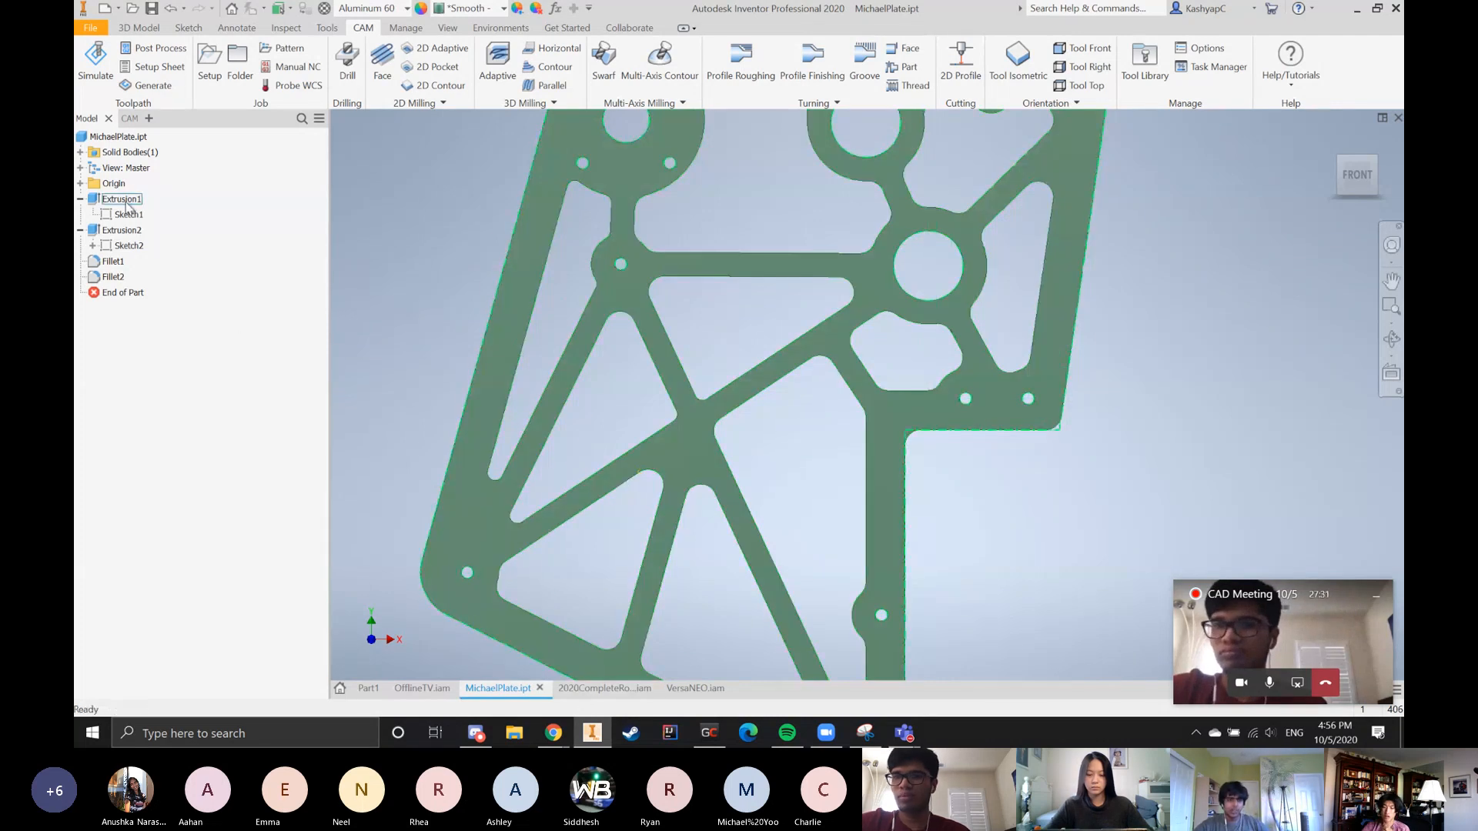
pyautogui.doubleClick(131, 216)
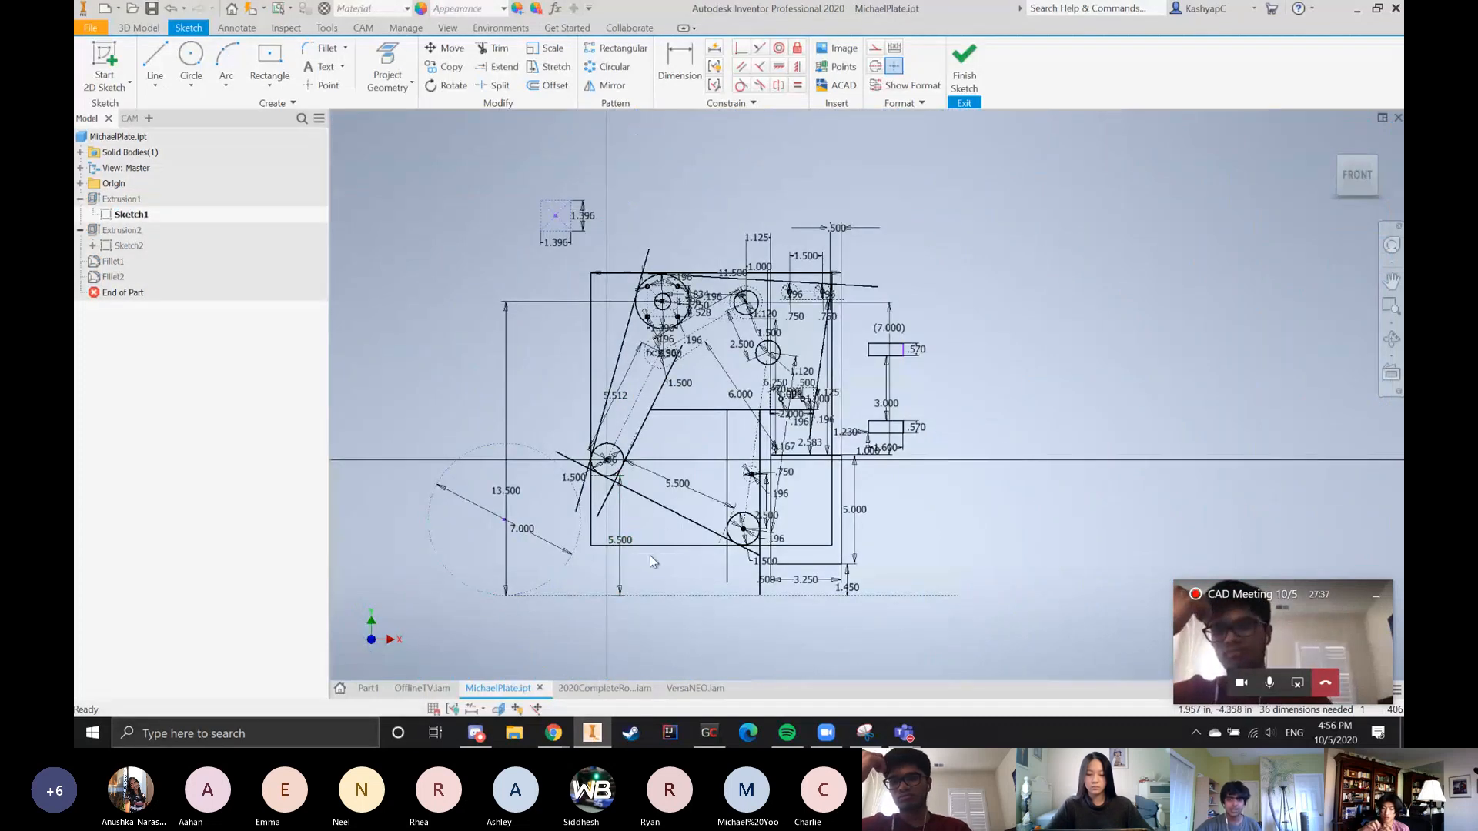
pyautogui.scroll(3, 518, 554)
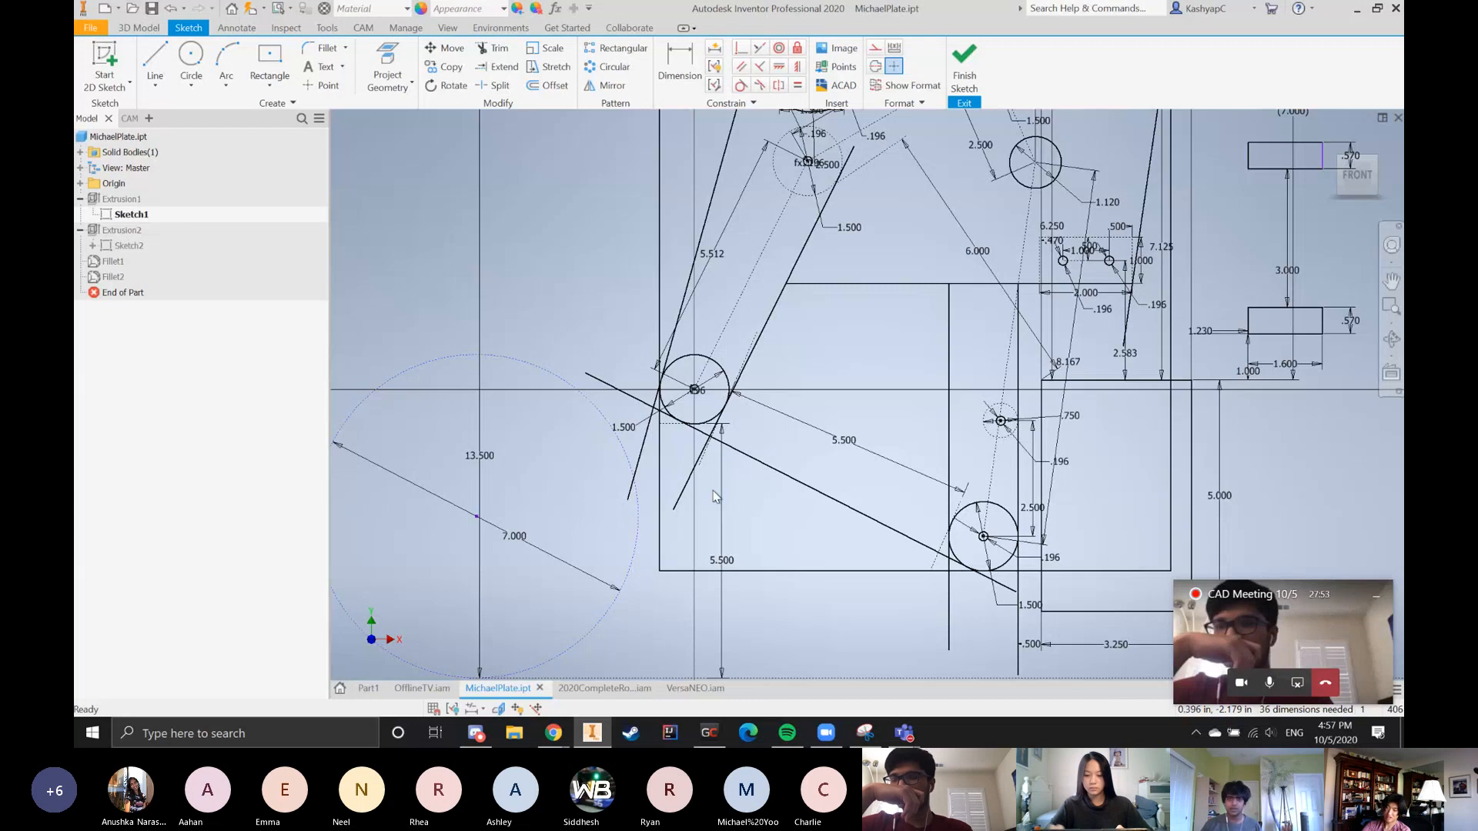
pyautogui.click(1293, 683)
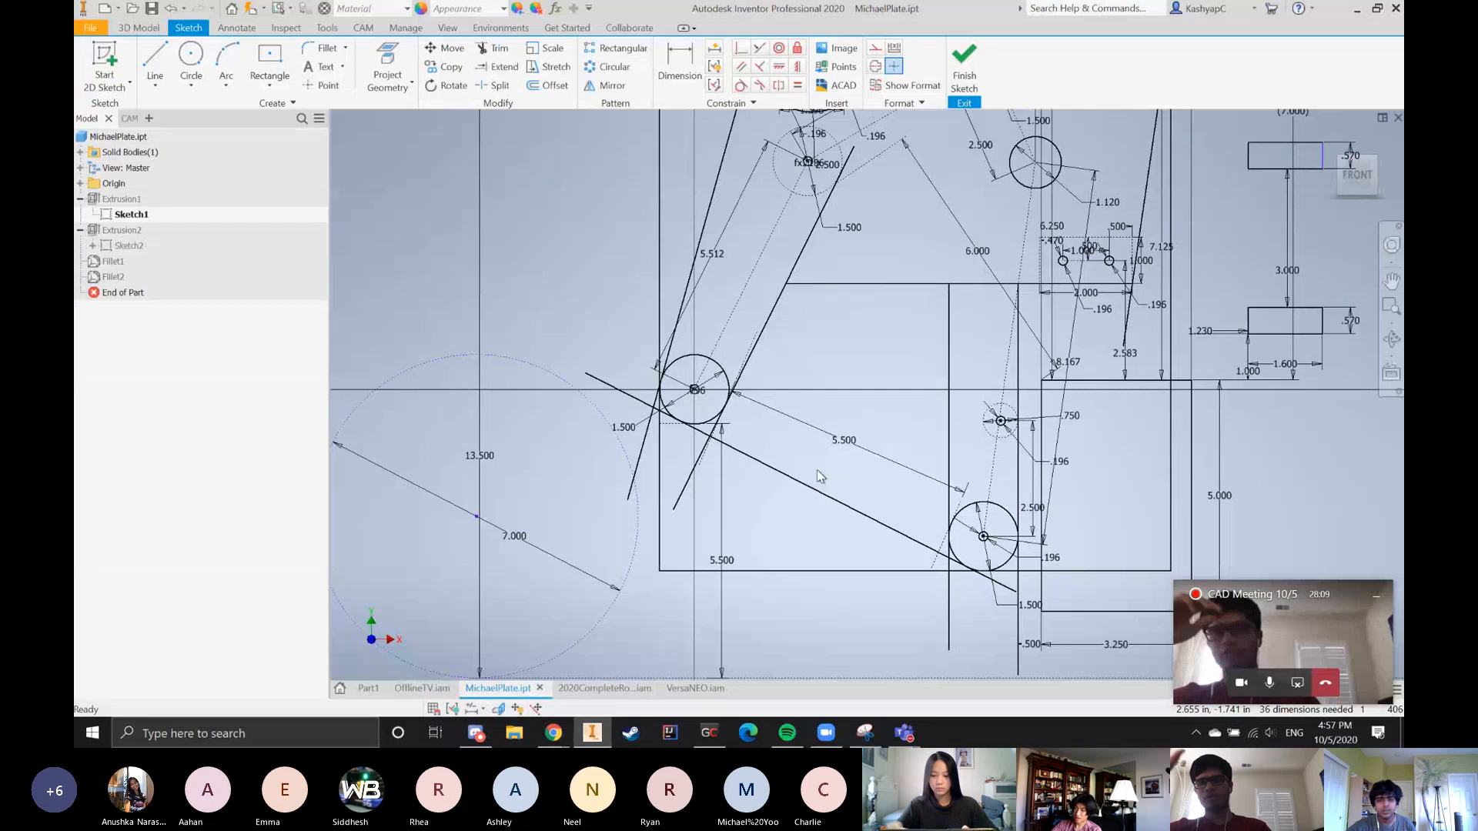
pyautogui.scroll(-6, 562, 464)
pyautogui.scroll(5, 610, 450)
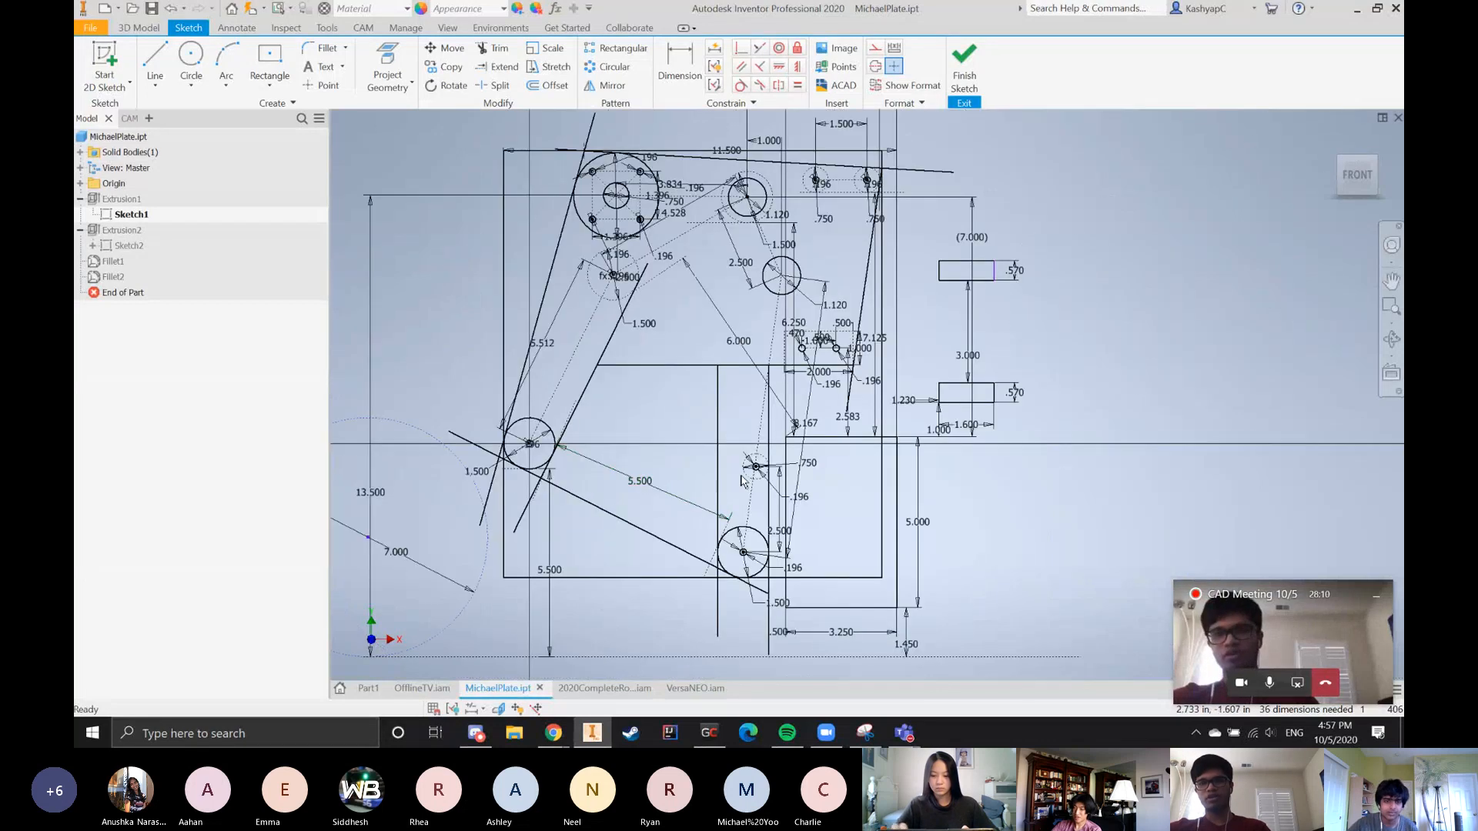
pyautogui.scroll(-2, 1003, 522)
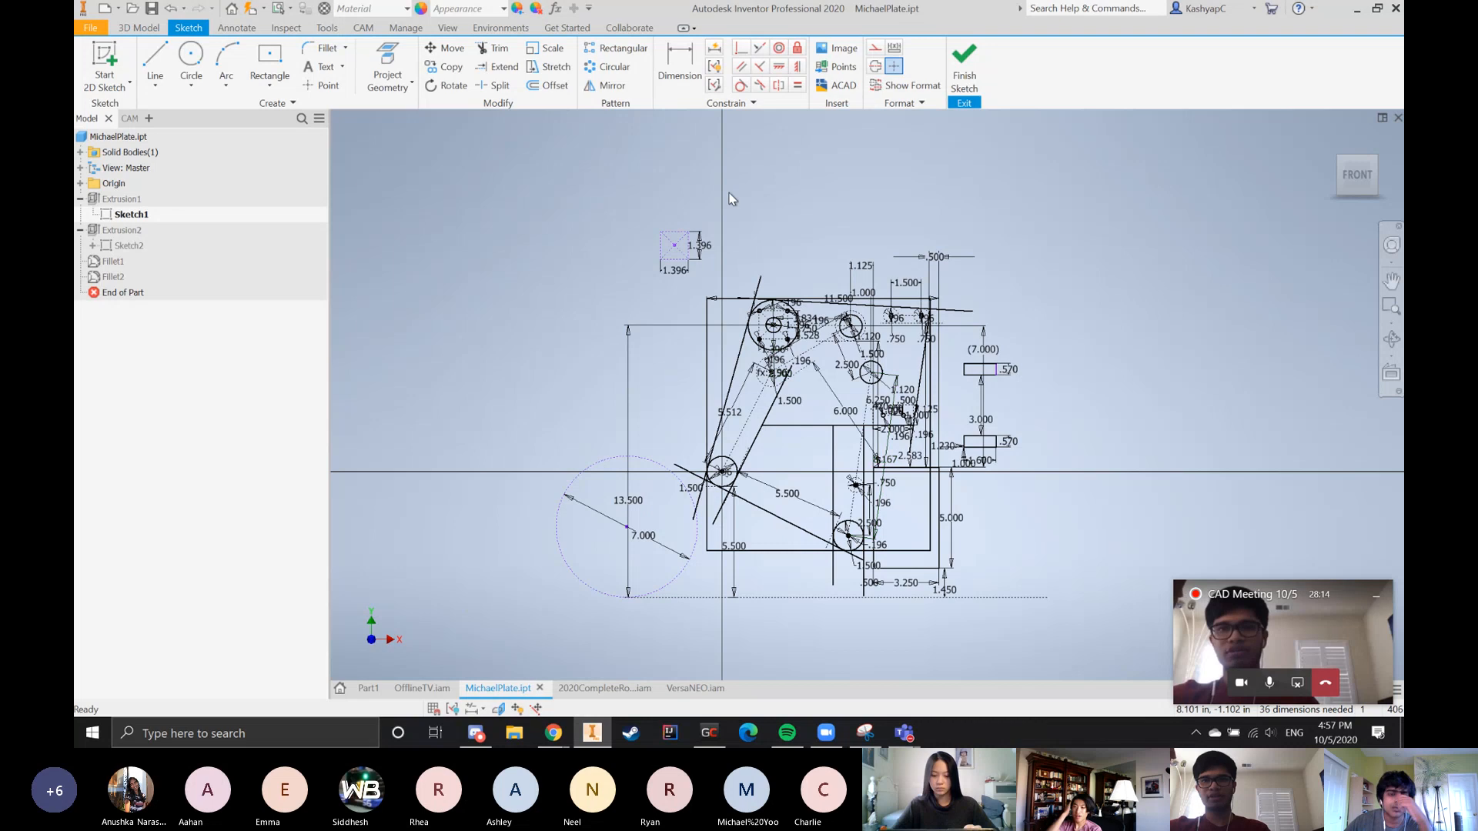
# Split the left tangent line where it meets the upper tangent line and convert its overhanging upper segment to construction geometry
pyautogui.click(493, 85)
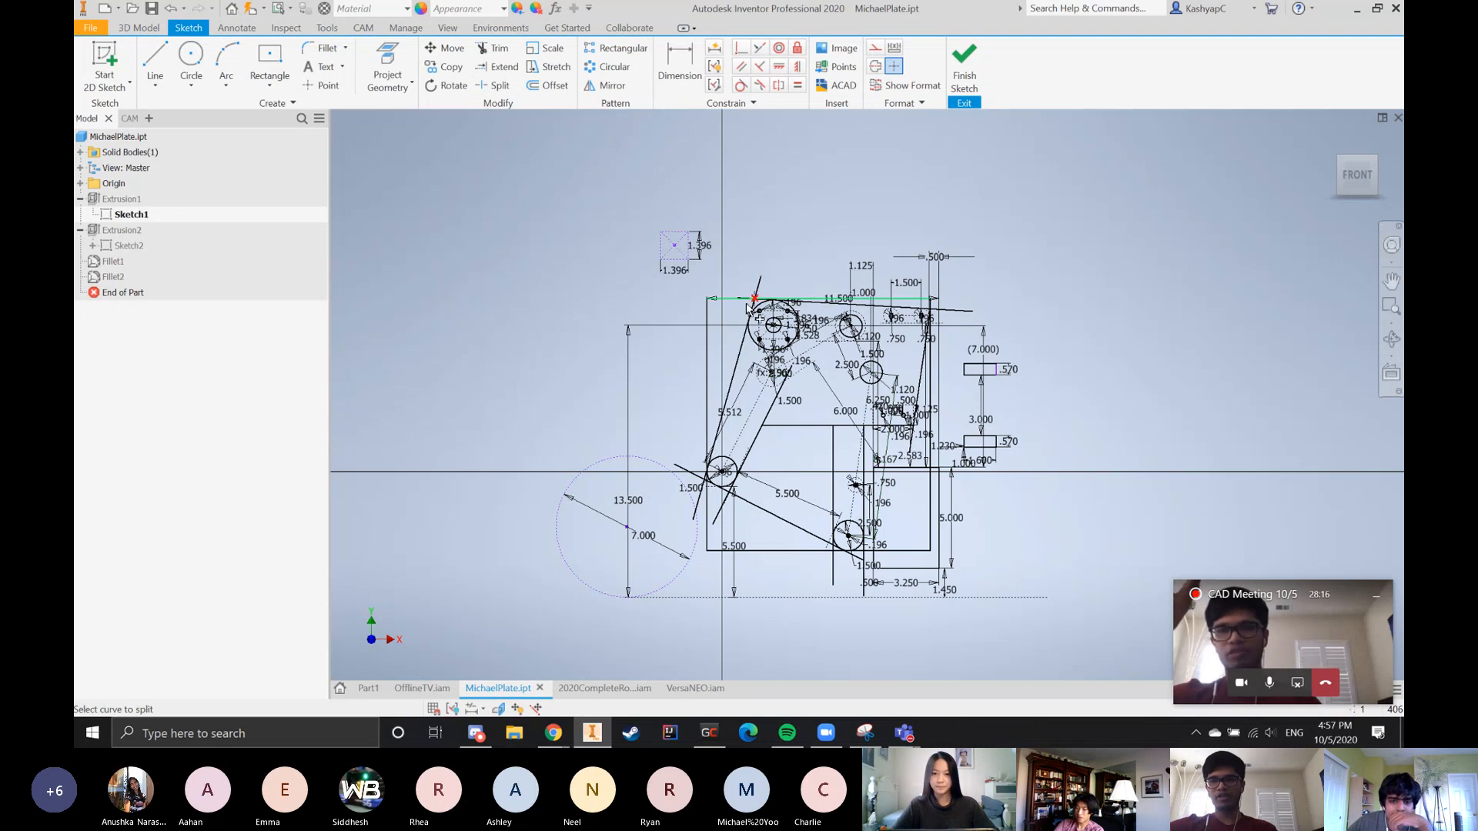
pyautogui.scroll(6, 748, 308)
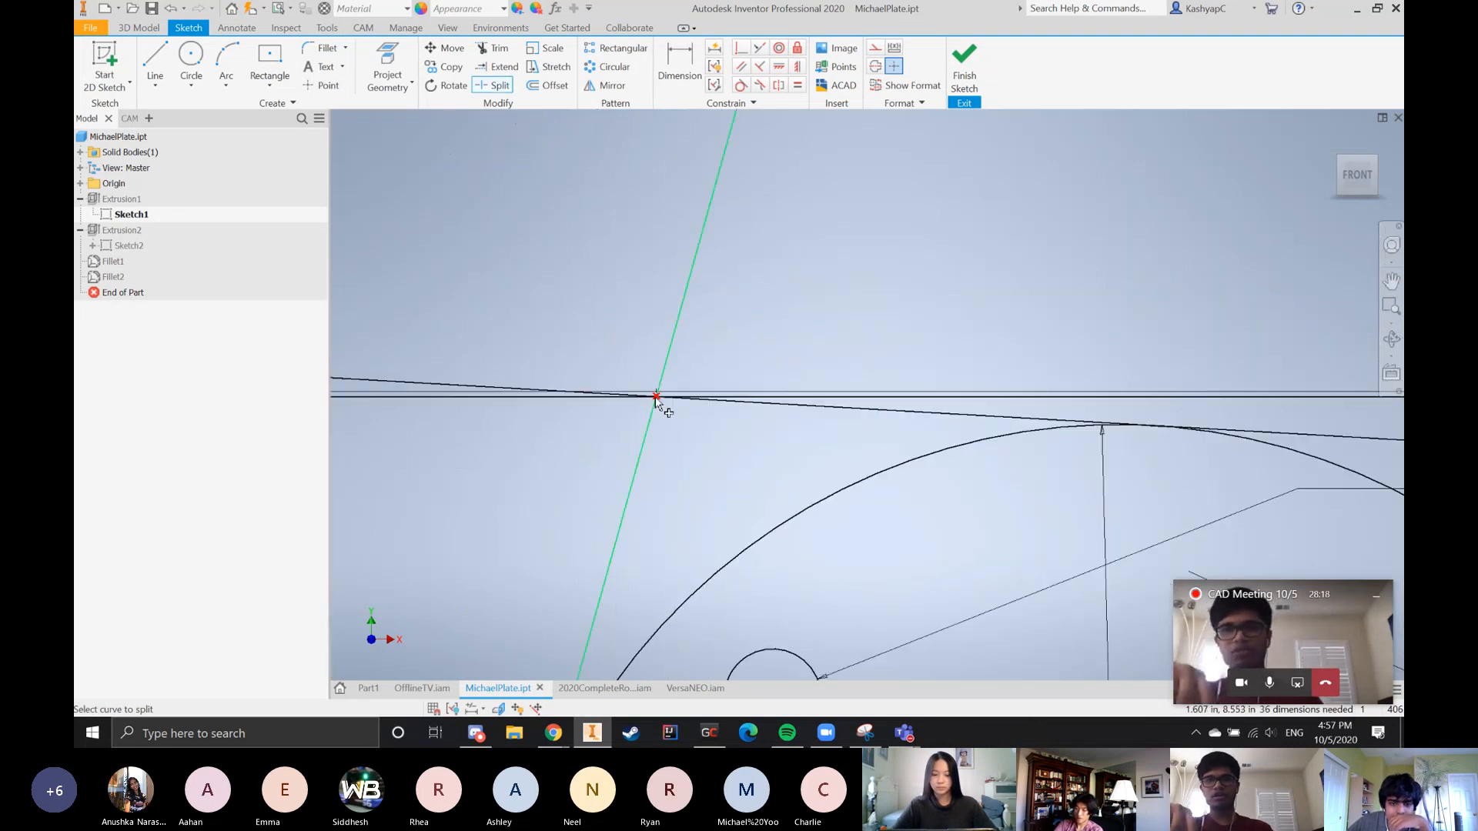
pyautogui.click(655, 400)
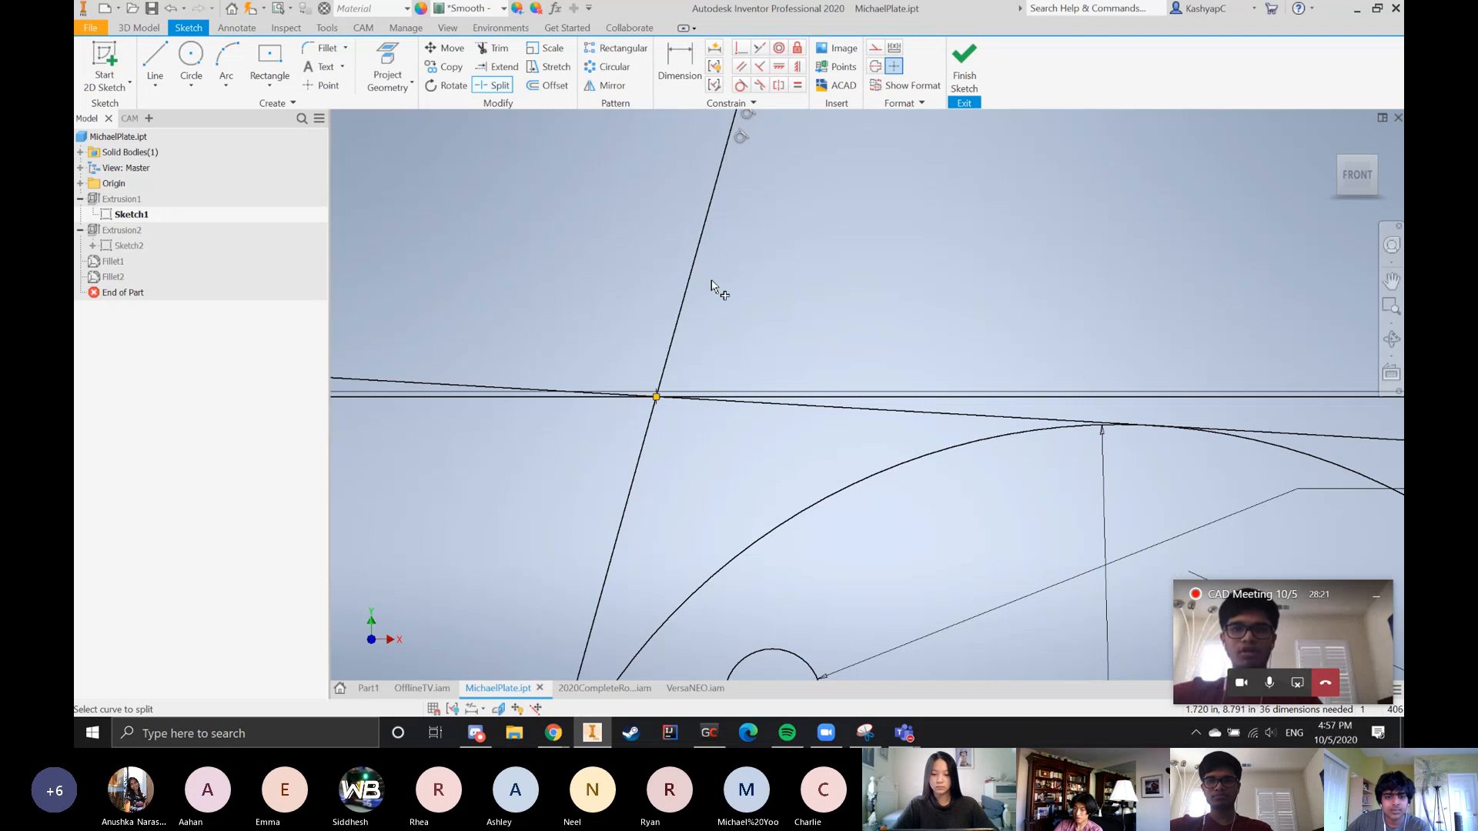
pyautogui.press('Escape')
pyautogui.click(677, 325)
pyautogui.scroll(-5, 680, 329)
pyautogui.click(875, 50)
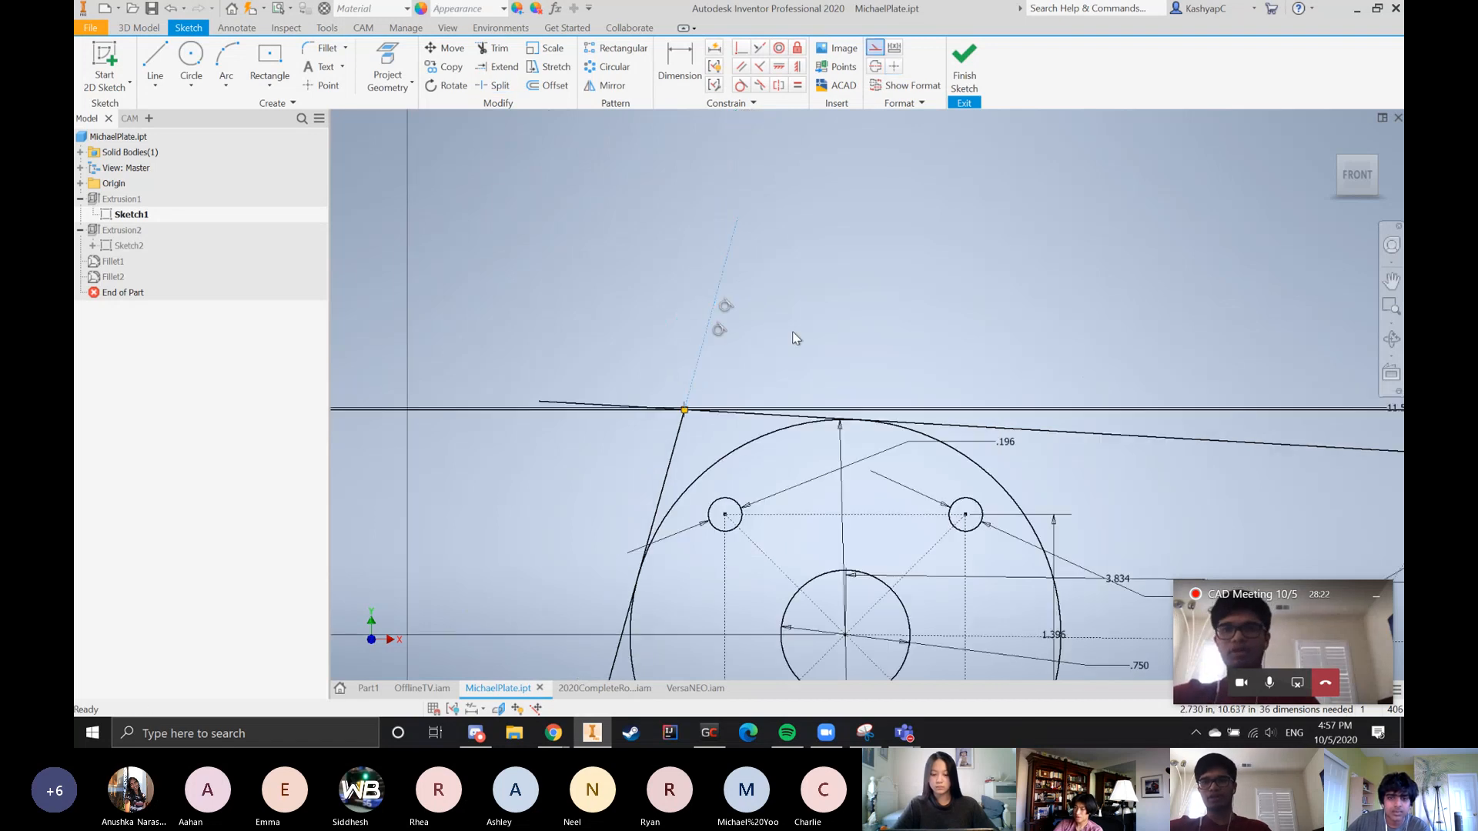
pyautogui.scroll(4, 739, 400)
pyautogui.scroll(-3, 570, 406)
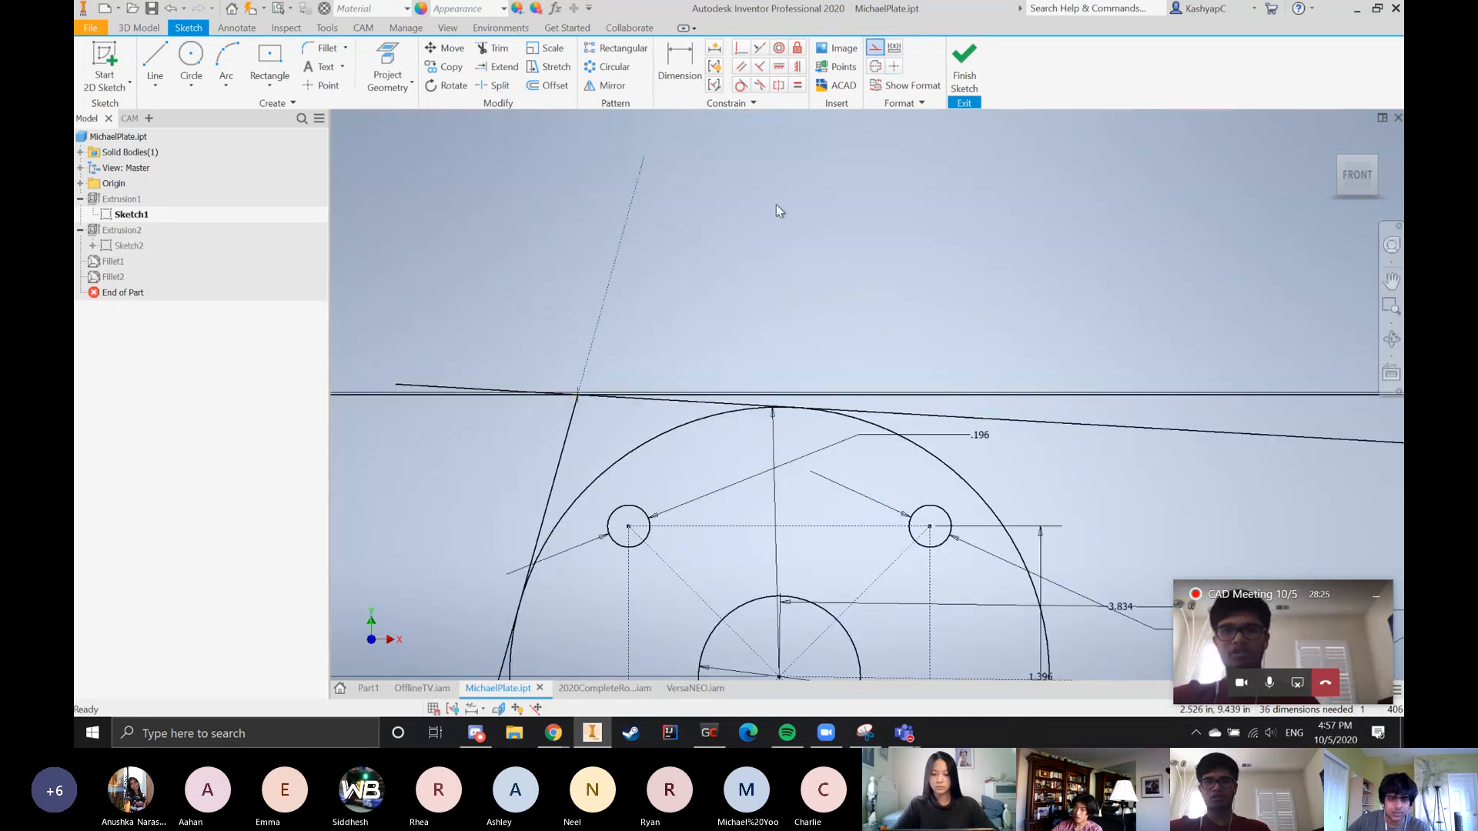
pyautogui.scroll(-3, 938, 290)
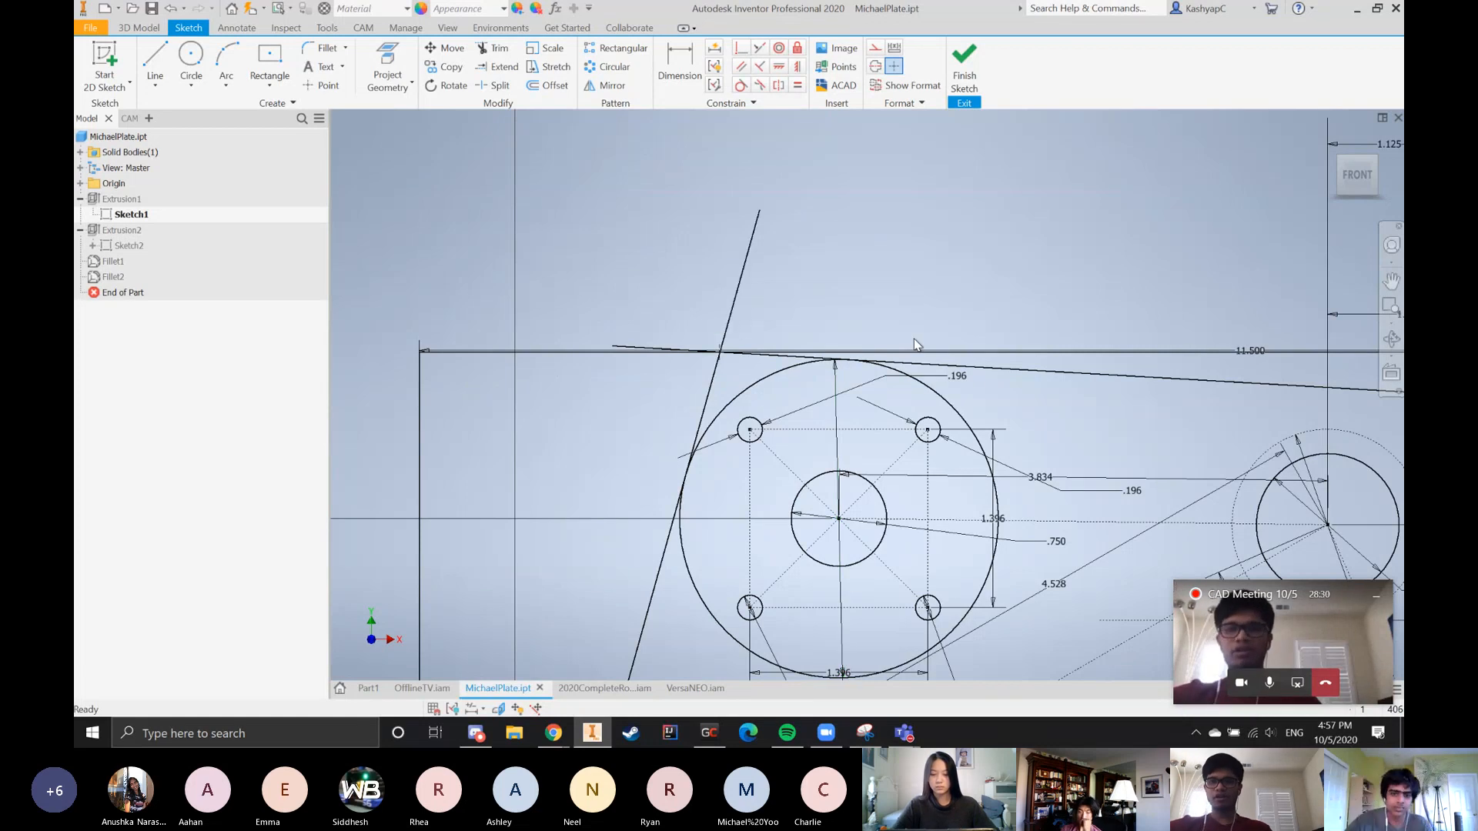
# Examine how the outer rectangle and the tangent lines around the circles bound the plate's outline in Sketch1
pyautogui.scroll(-5, 685, 315)
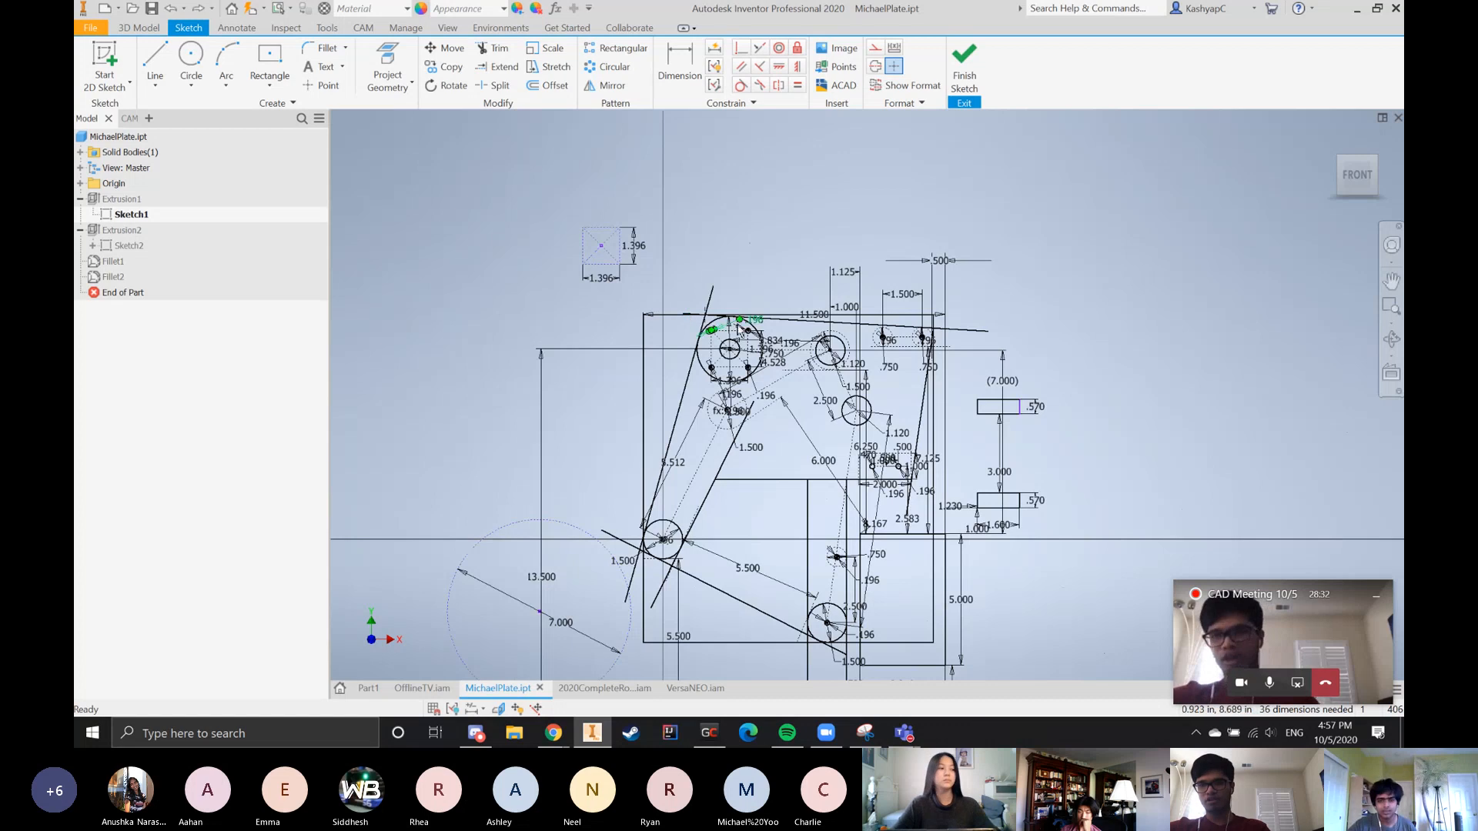
pyautogui.scroll(3, 685, 315)
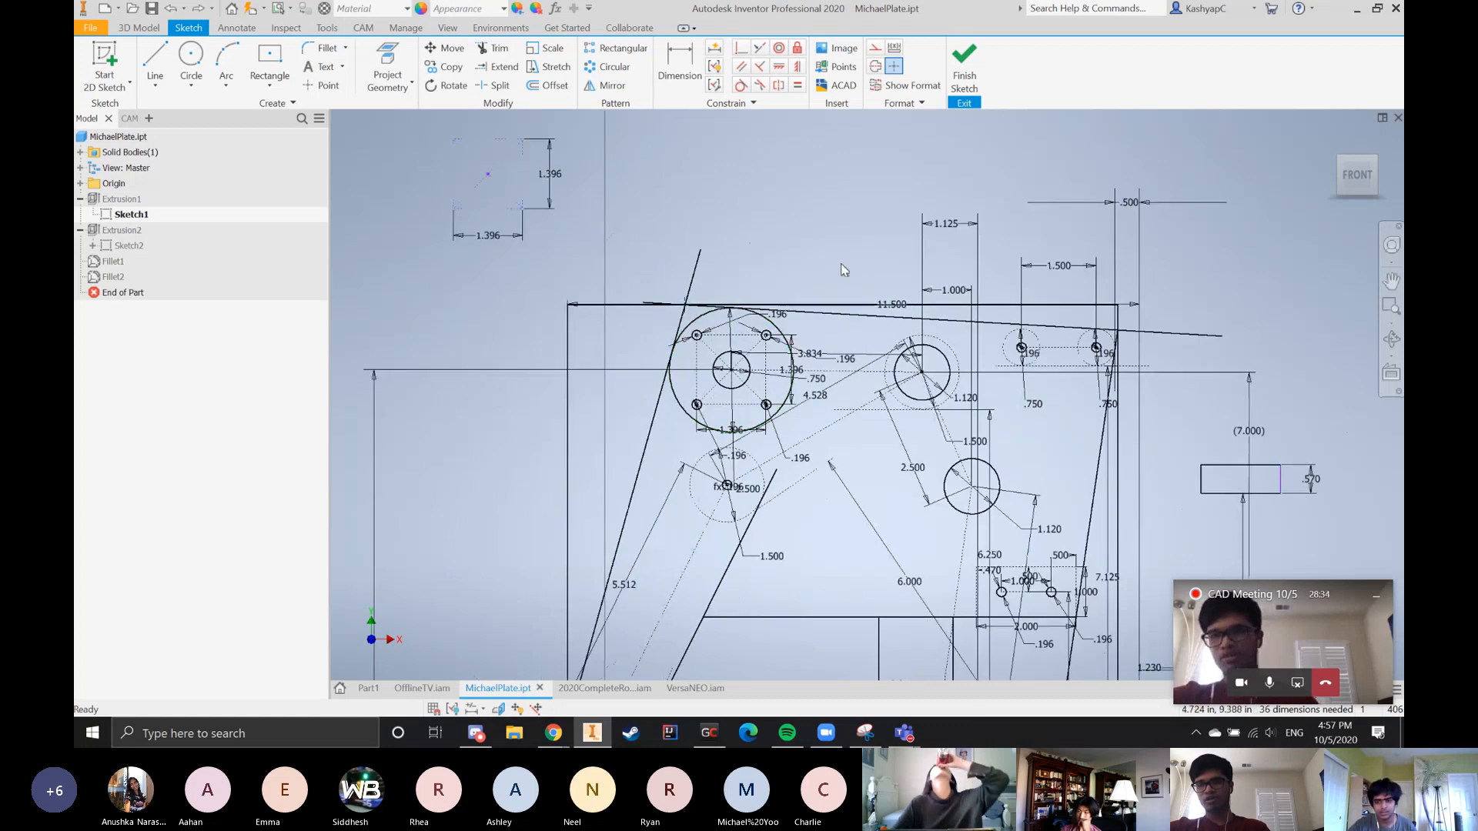
pyautogui.scroll(-2, 842, 265)
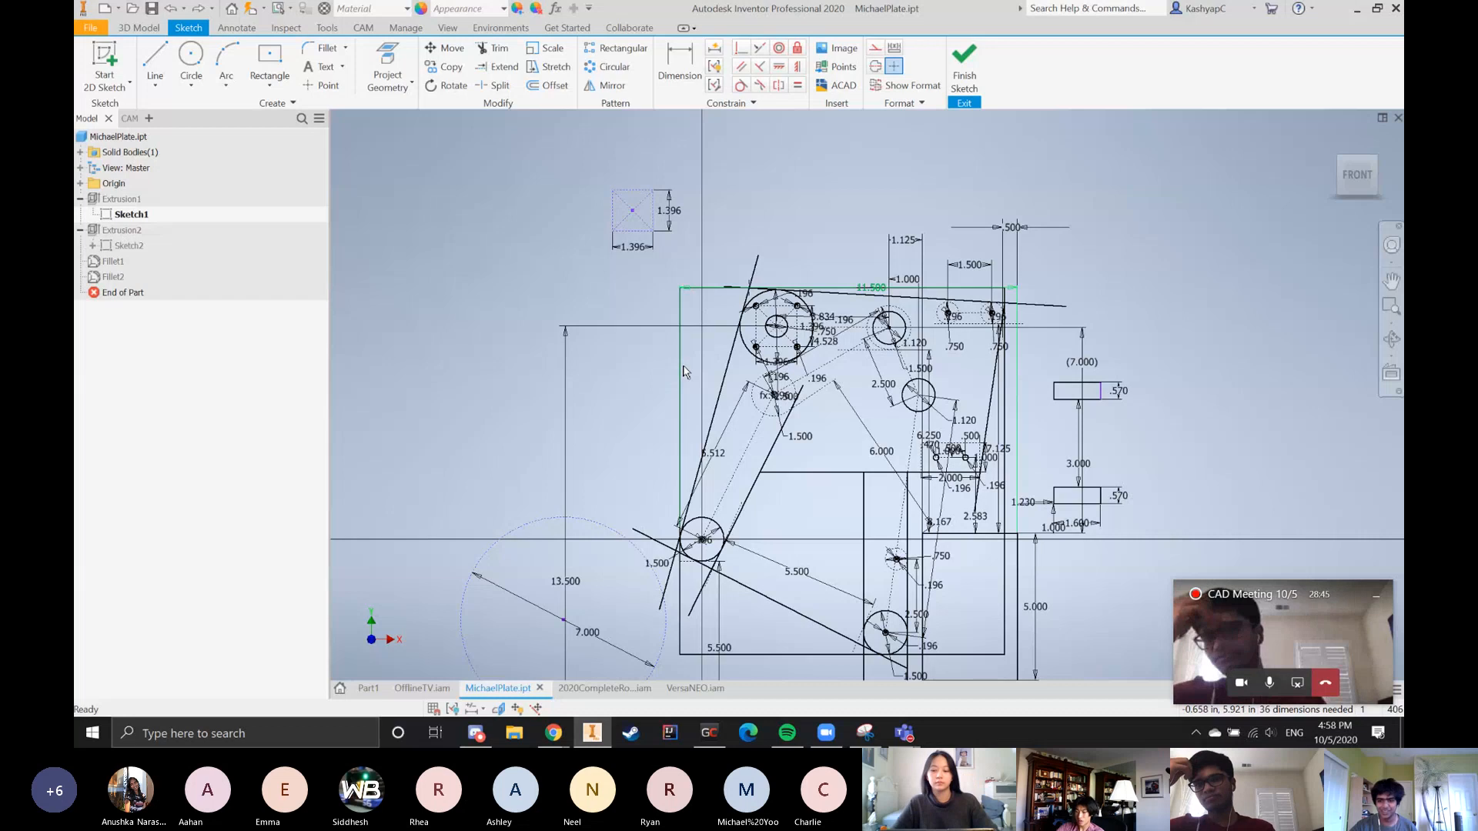
pyautogui.scroll(-4, 714, 415)
pyautogui.scroll(5, 714, 415)
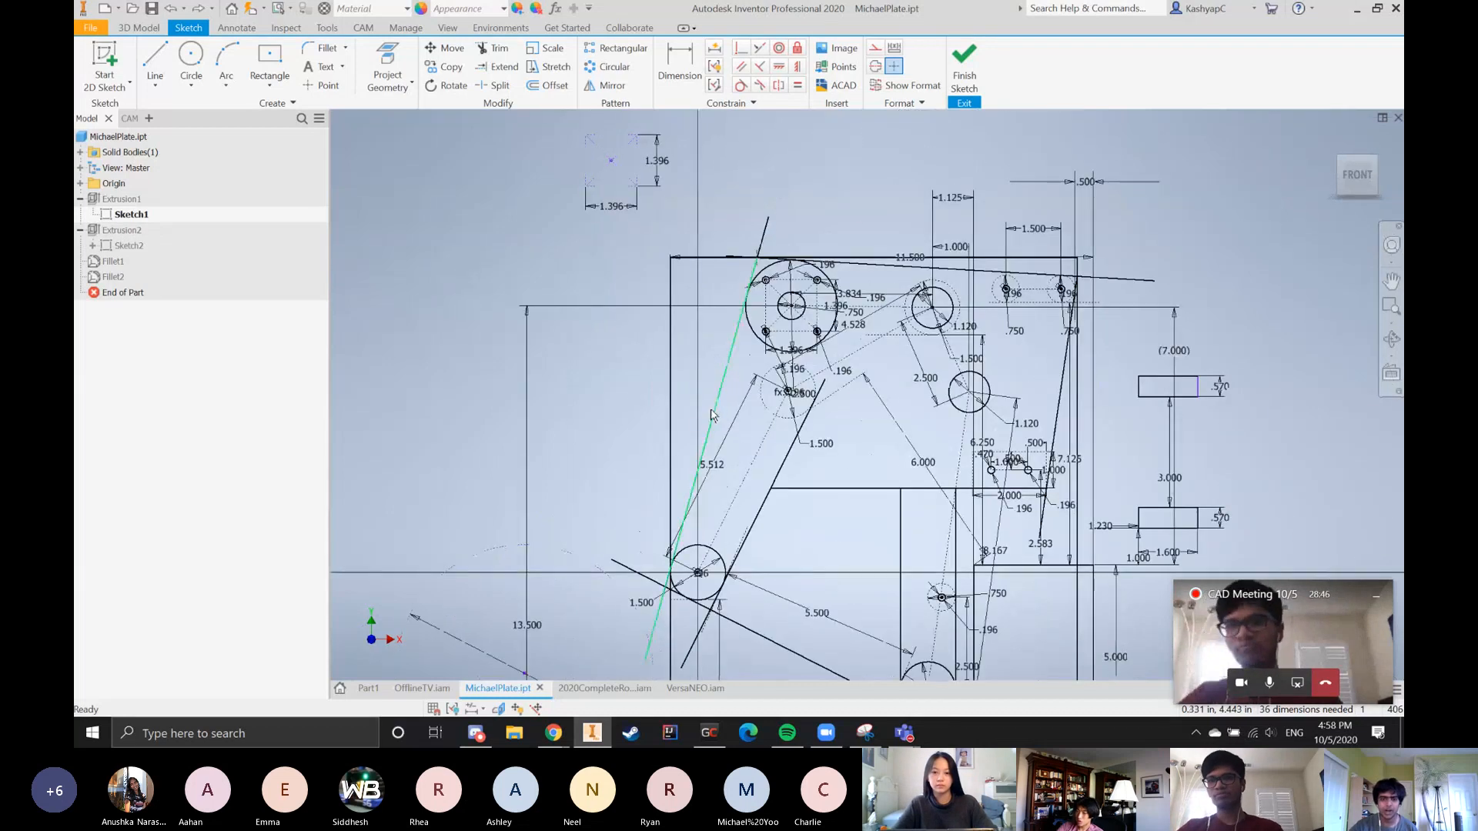
pyautogui.scroll(-2, 712, 408)
pyautogui.scroll(4, 711, 401)
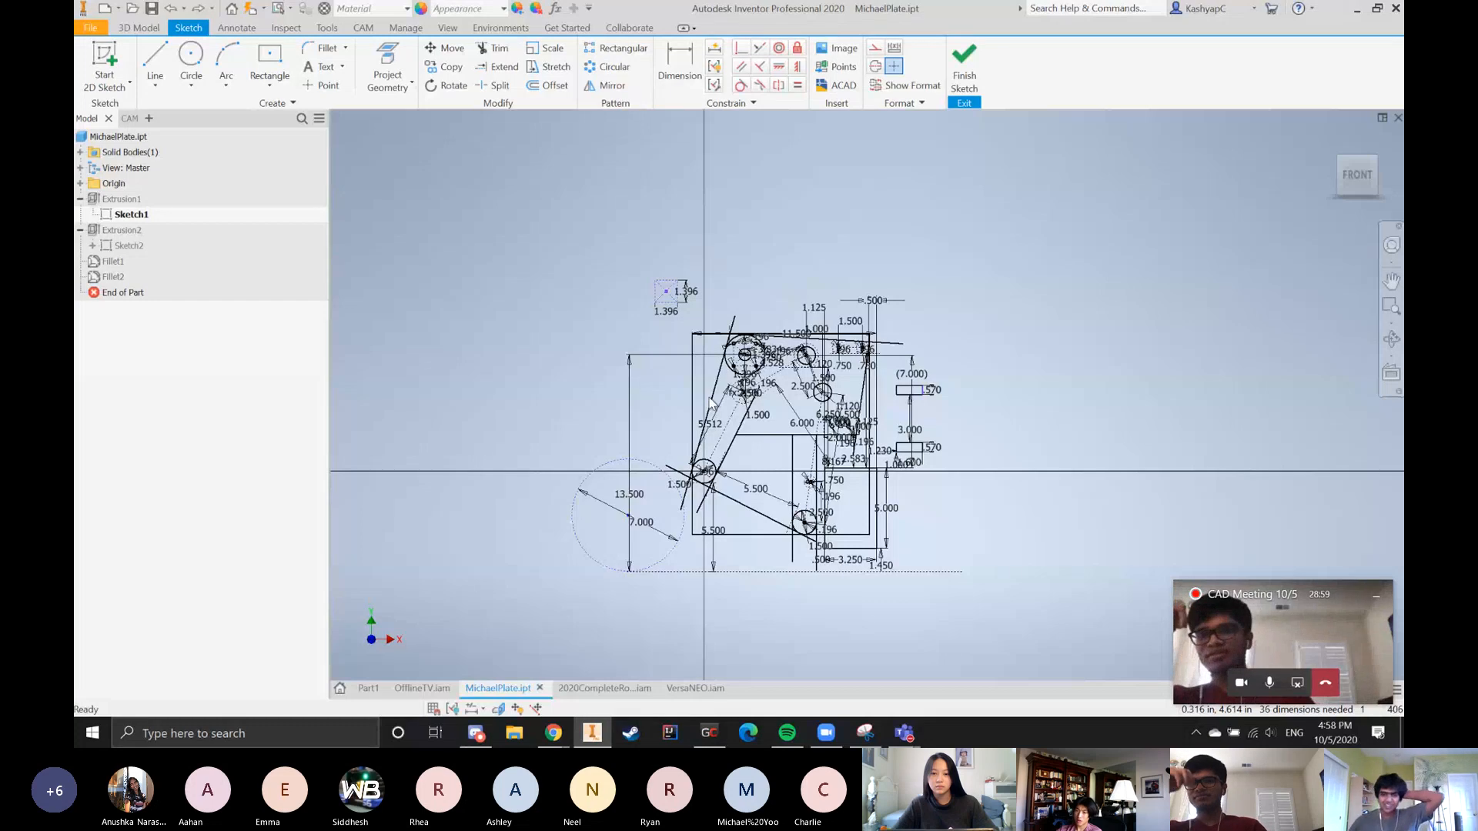
pyautogui.scroll(2, 711, 402)
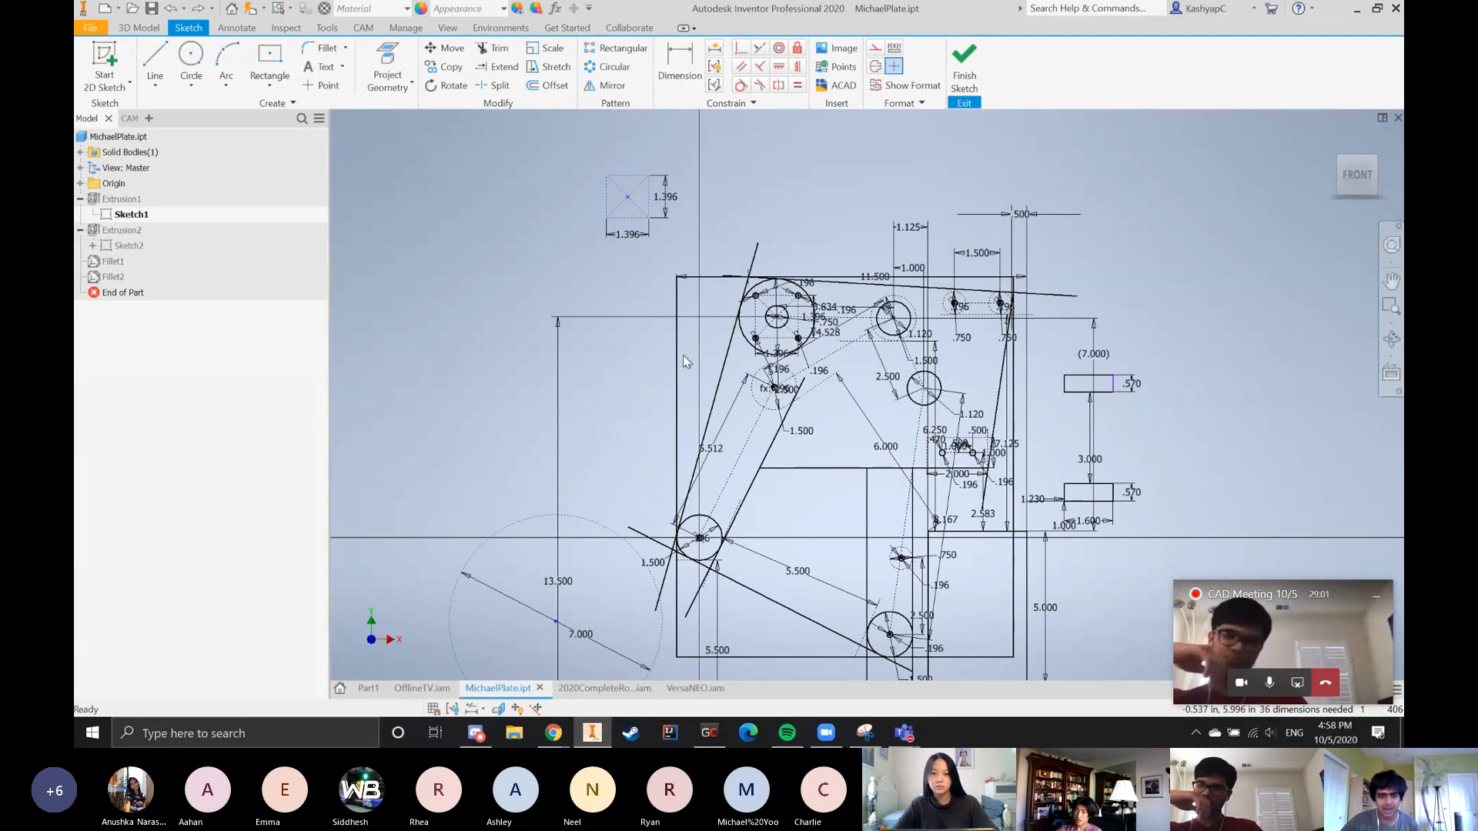
# Select the outer rectangle's right, bottom and left edges in turn and inspect the tangent-line intersections along the plate's left side
pyautogui.click(1013, 633)
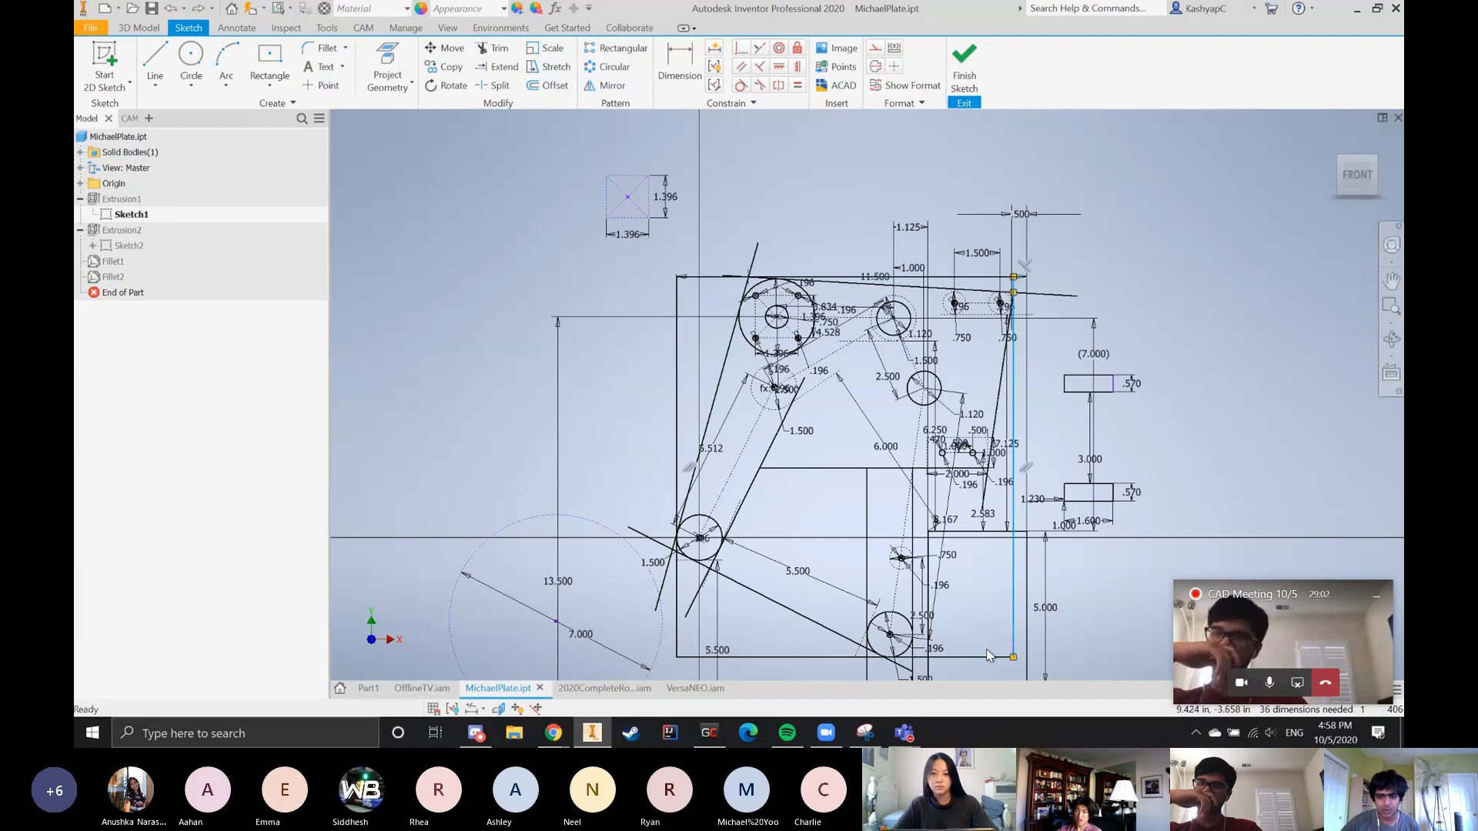
pyautogui.click(989, 656)
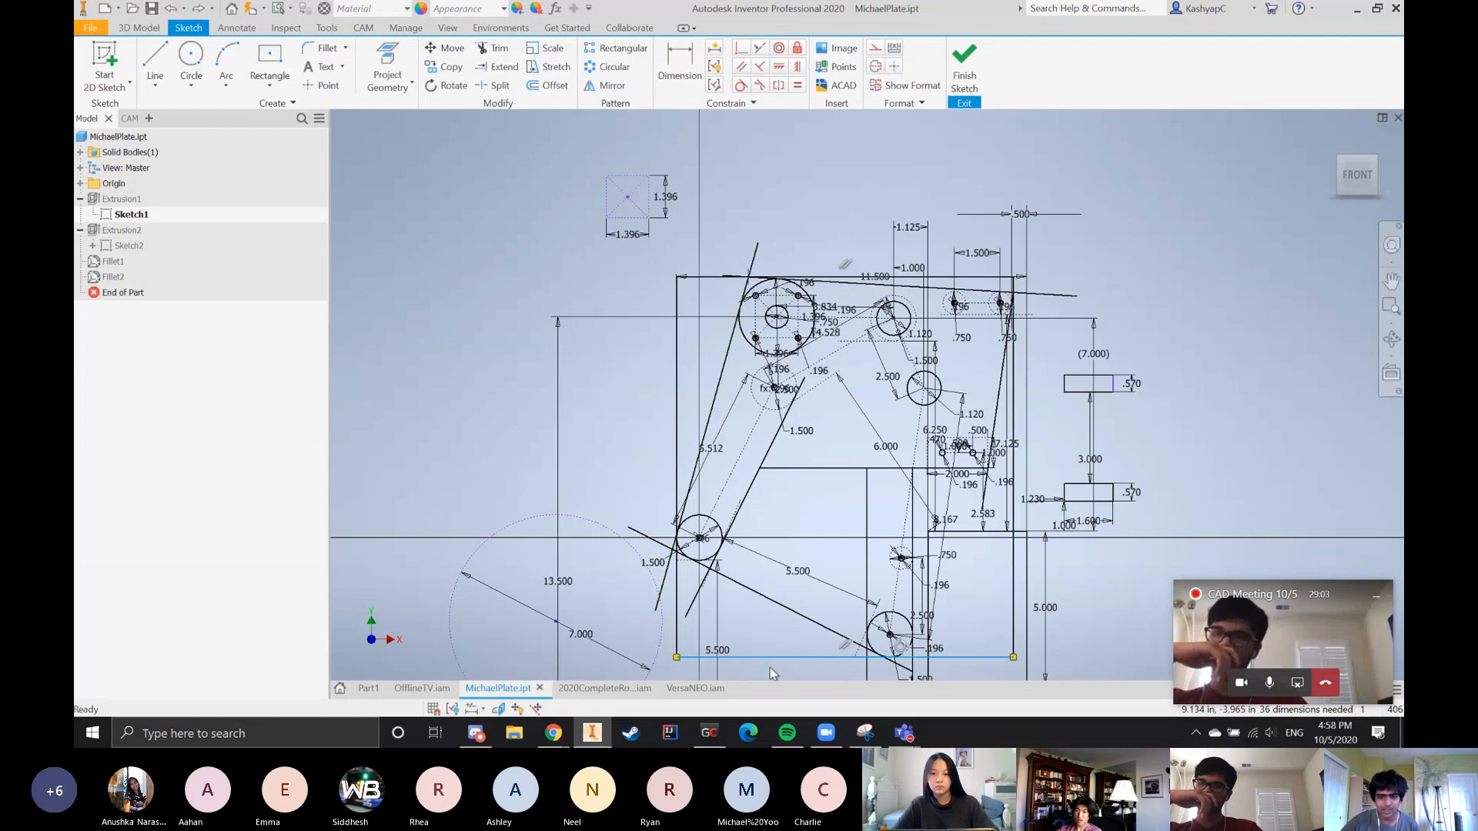
pyautogui.click(676, 630)
pyautogui.scroll(-3, 671, 550)
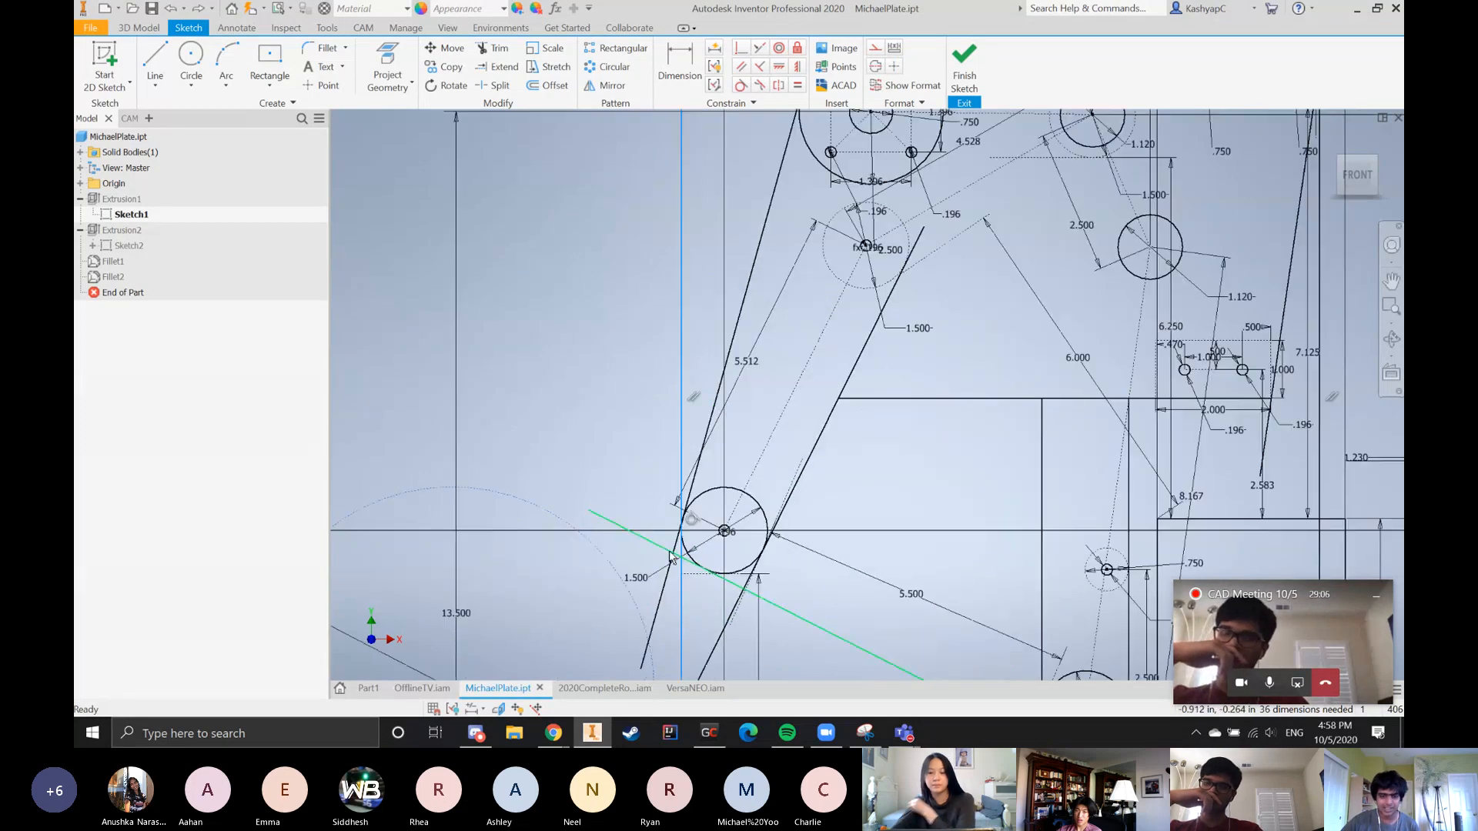
pyautogui.scroll(3, 678, 542)
pyautogui.scroll(-5, 782, 292)
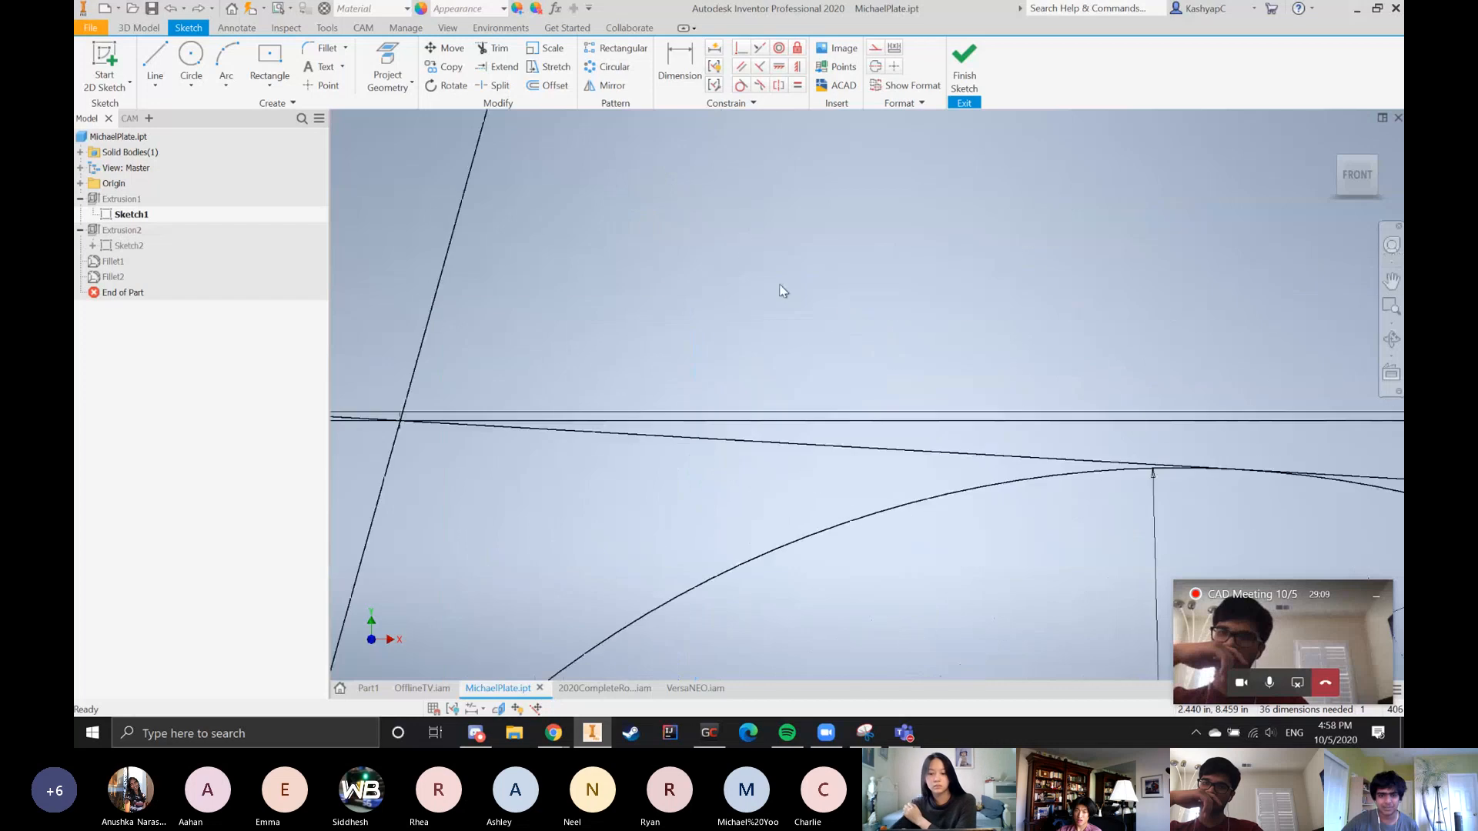
# Finish editing Sketch1 and view the finished plate
pyautogui.scroll(6, 782, 293)
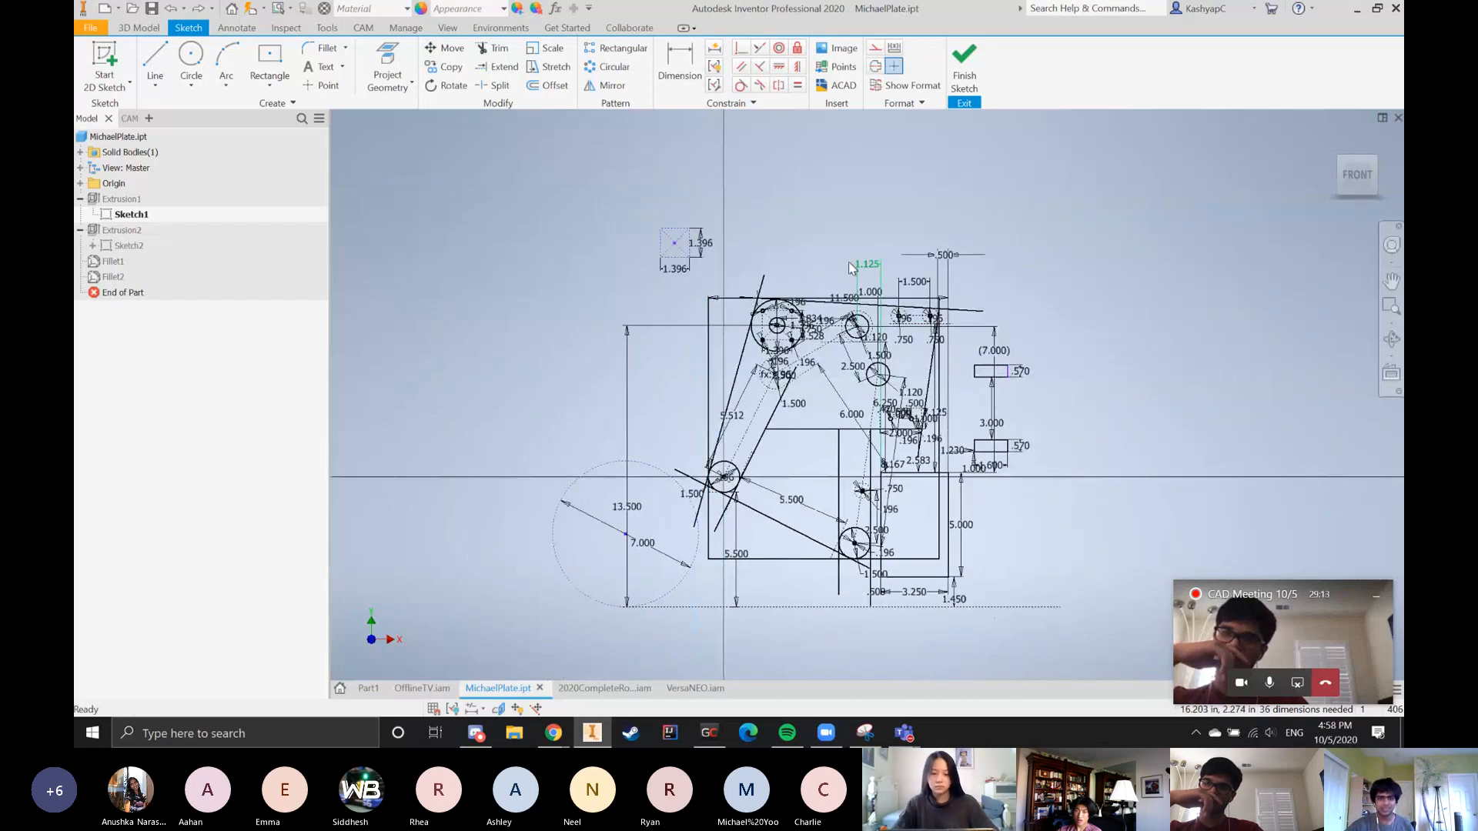
pyautogui.scroll(-4, 908, 288)
pyautogui.scroll(5, 951, 336)
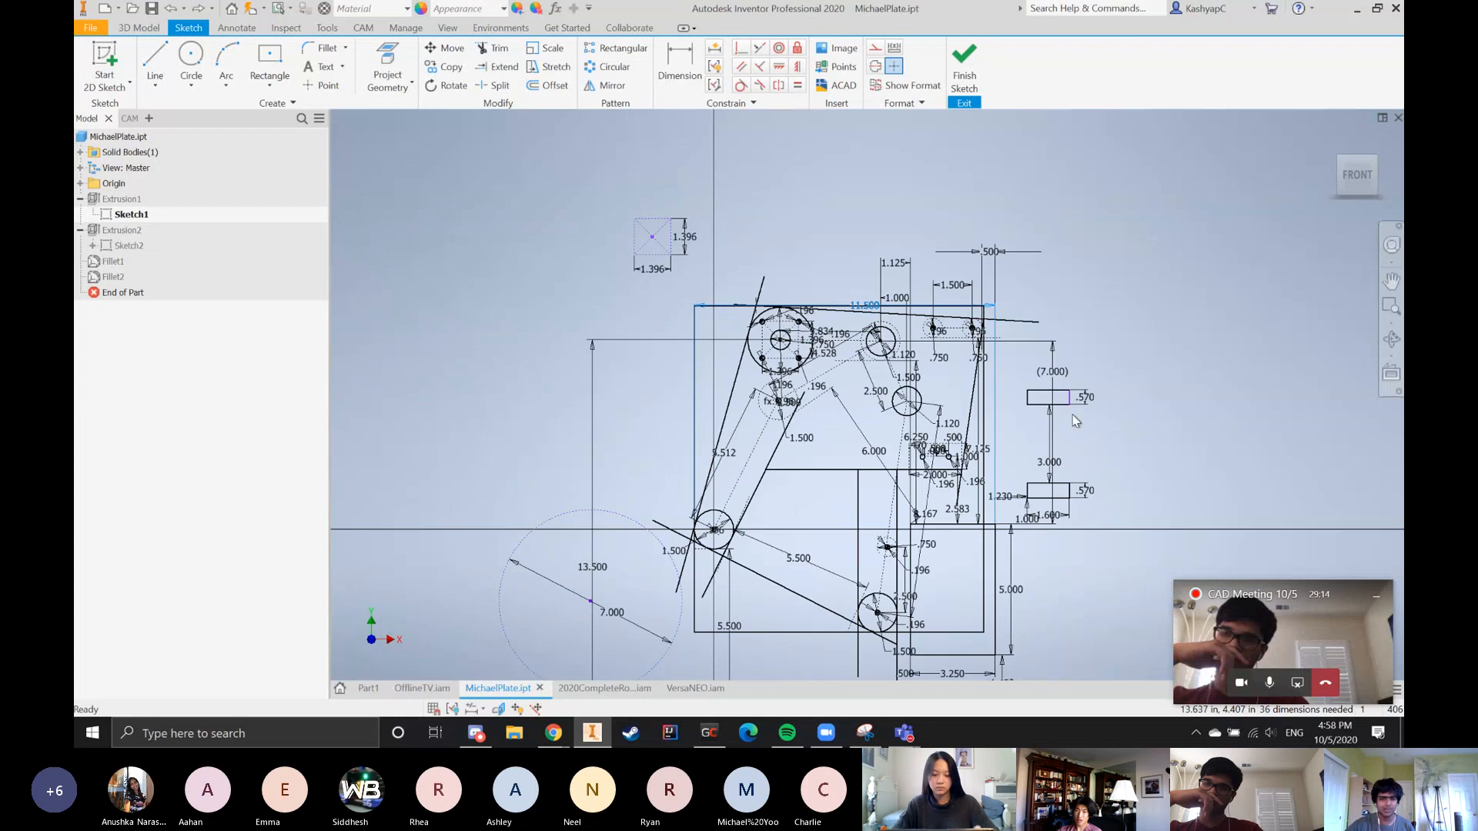
pyautogui.click(964, 80)
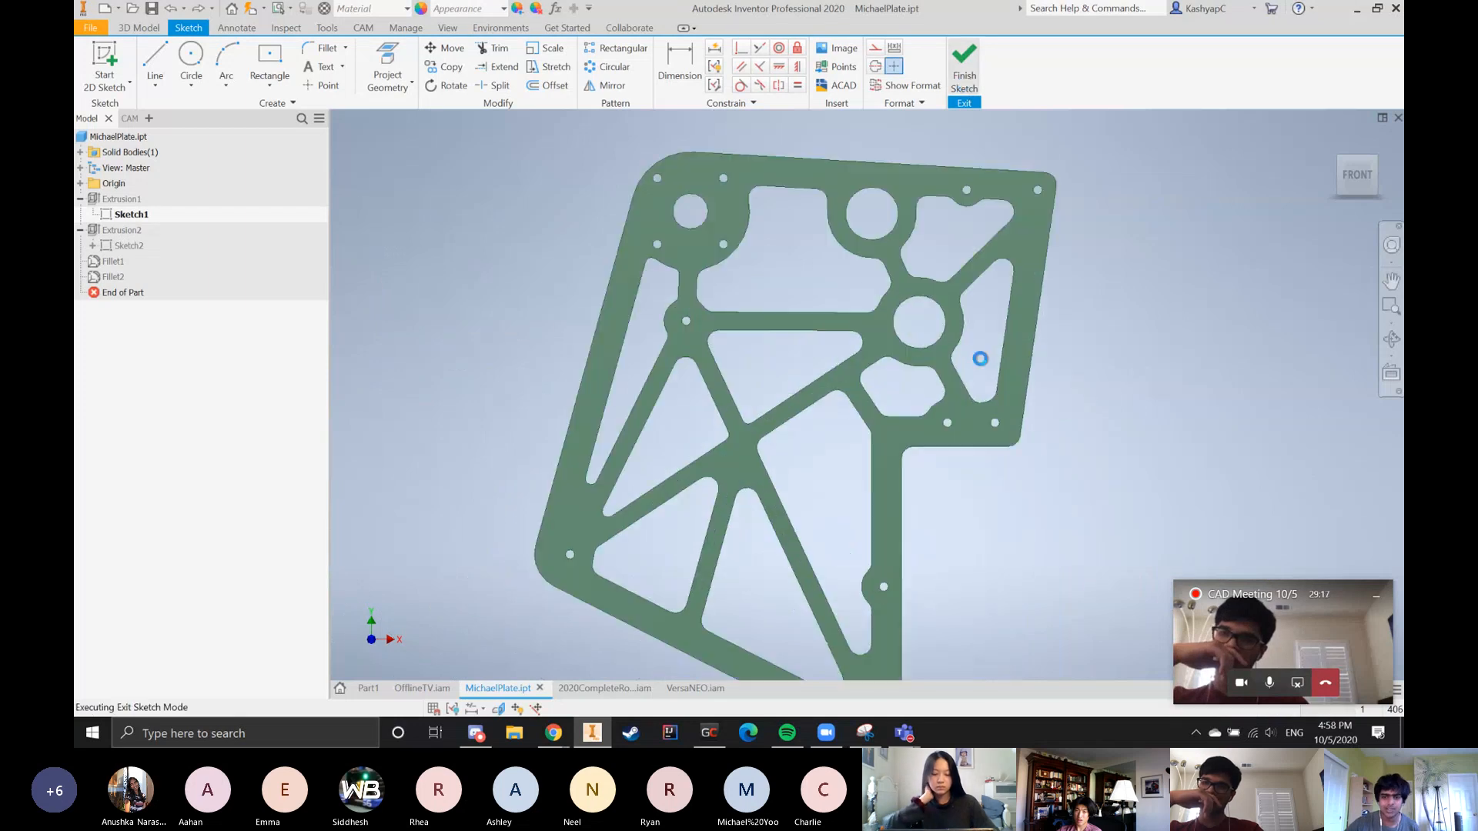
pyautogui.scroll(-3, 996, 303)
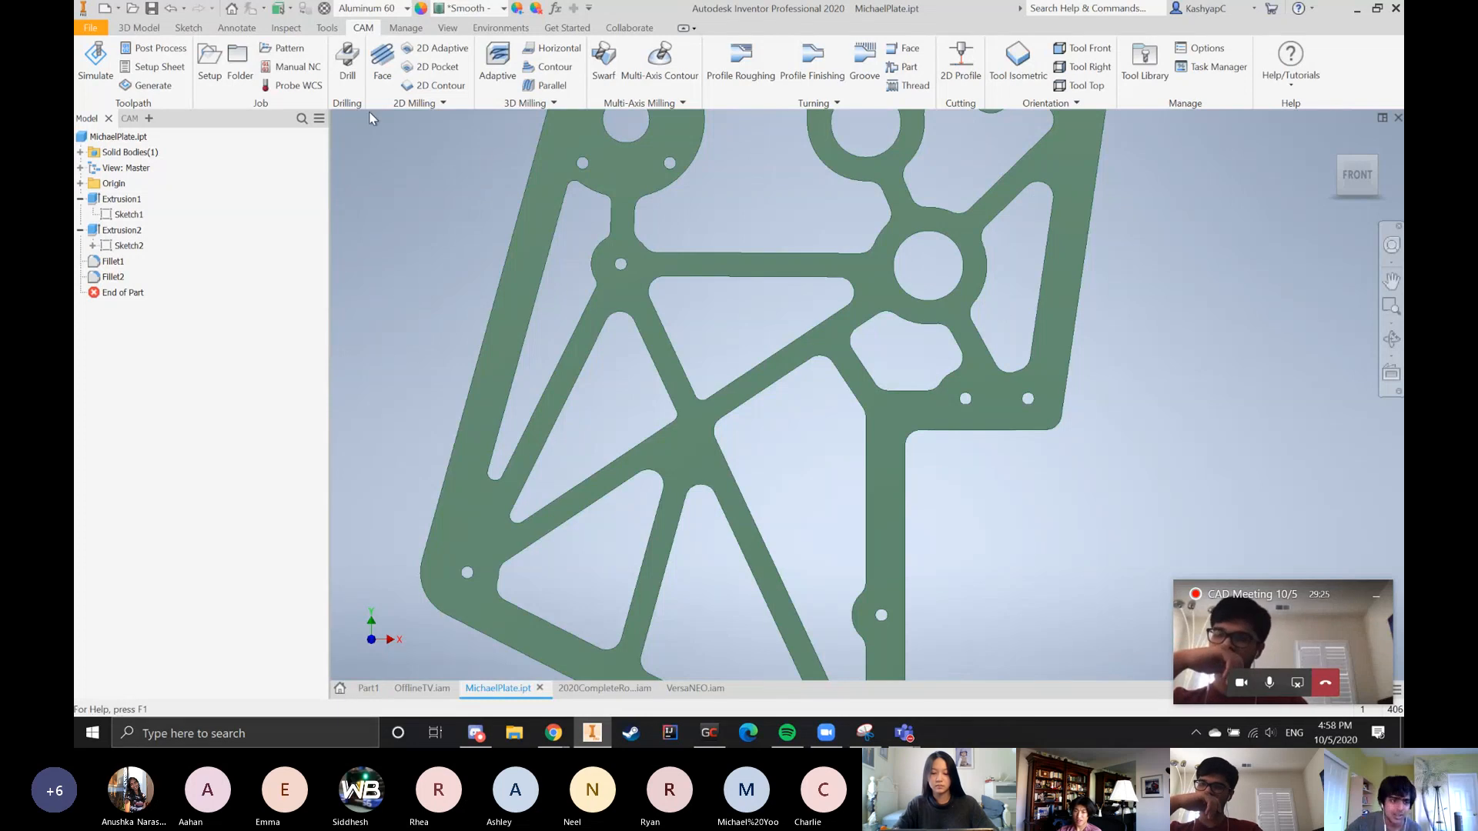
# Reopen Sketch1 and set the 6.000 diagonal dimension to 5.75 in
pyautogui.doubleClick(137, 219)
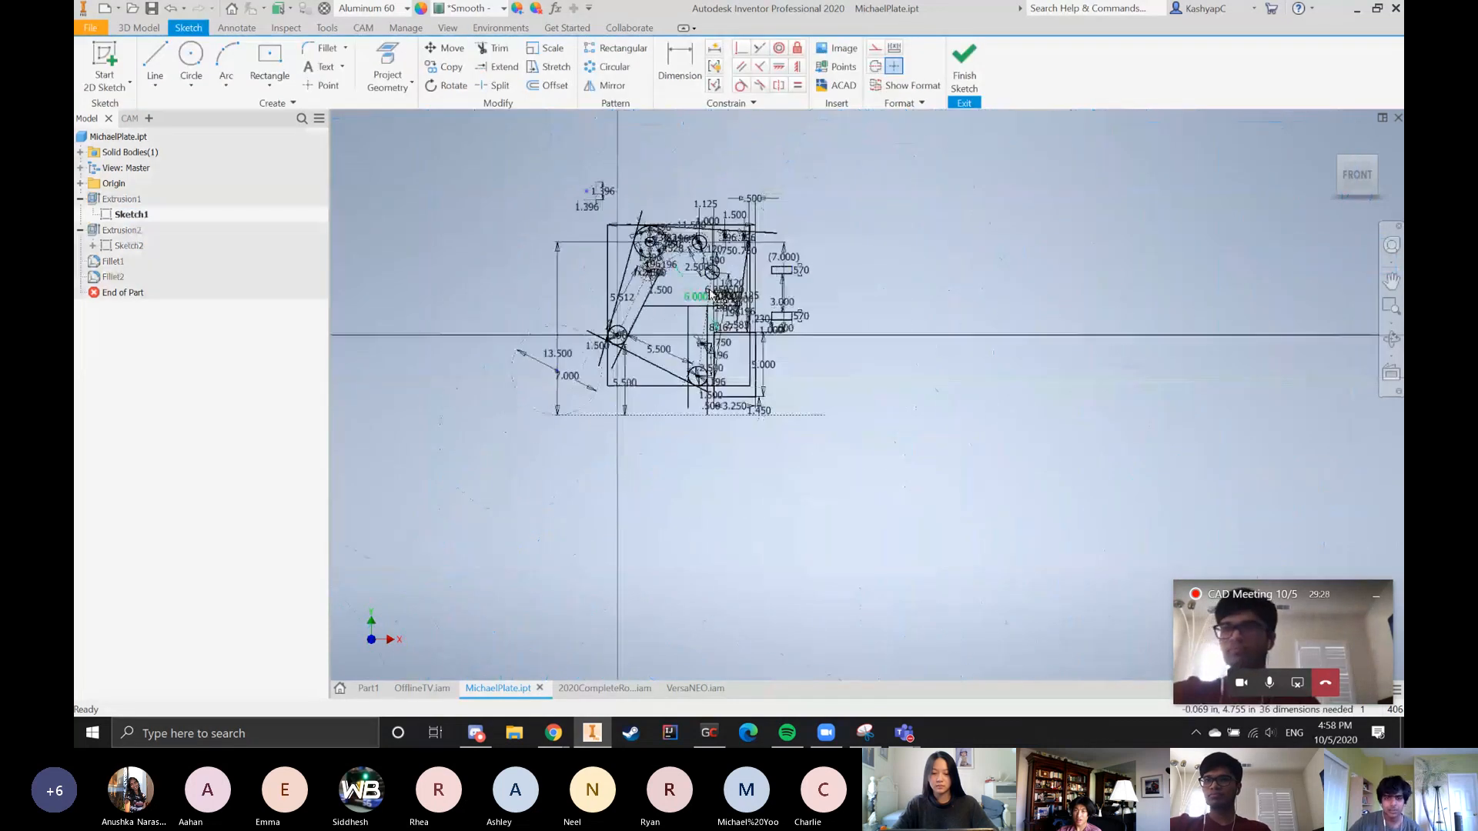
pyautogui.doubleClick(673, 309)
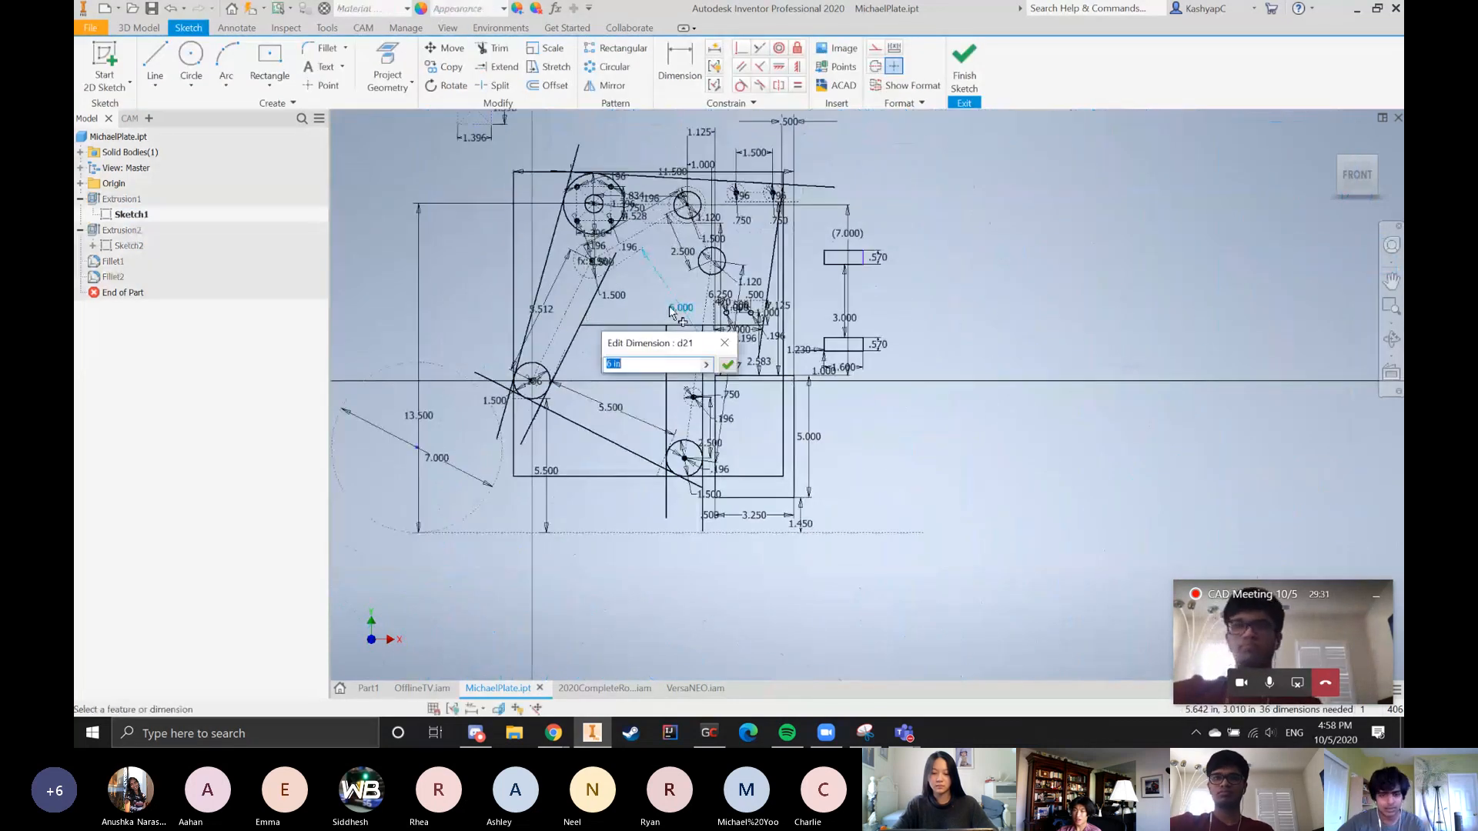
pyautogui.write('5.75')
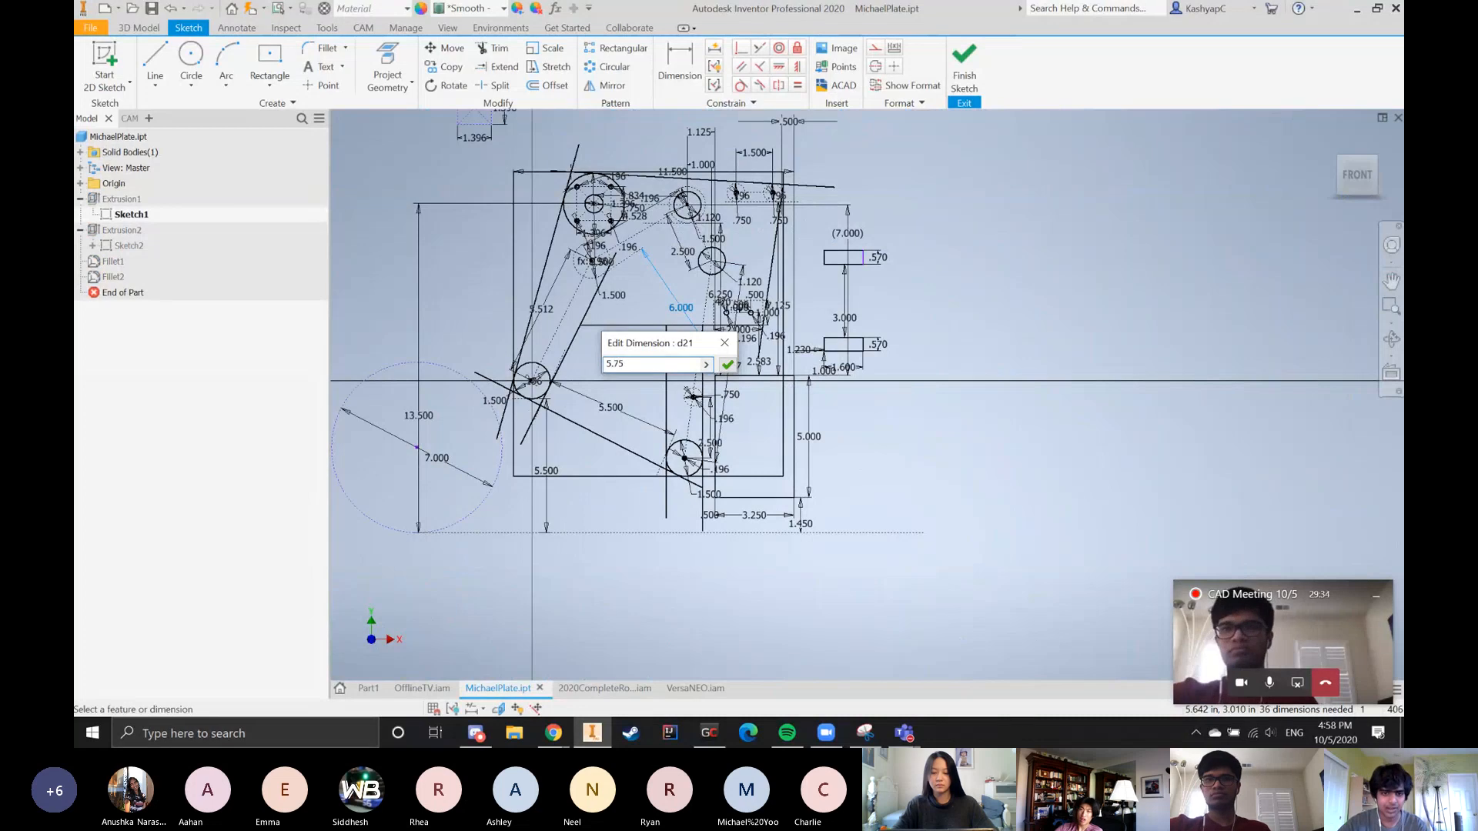
pyautogui.press('Return')
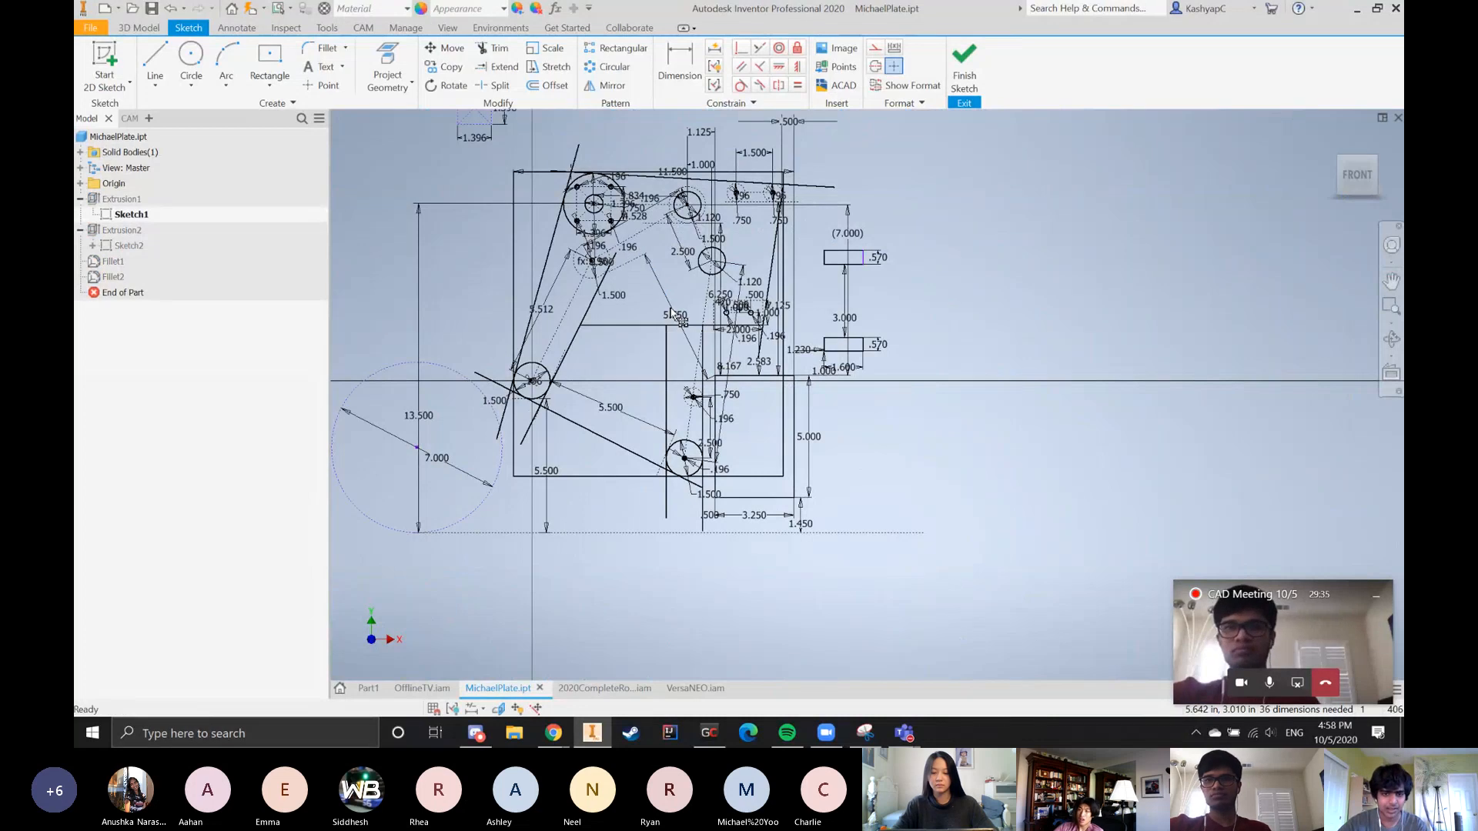
# Set the diagonal dimension in Sketch1 back to 6 in
pyautogui.scroll(-5, 606, 268)
pyautogui.scroll(2, 691, 299)
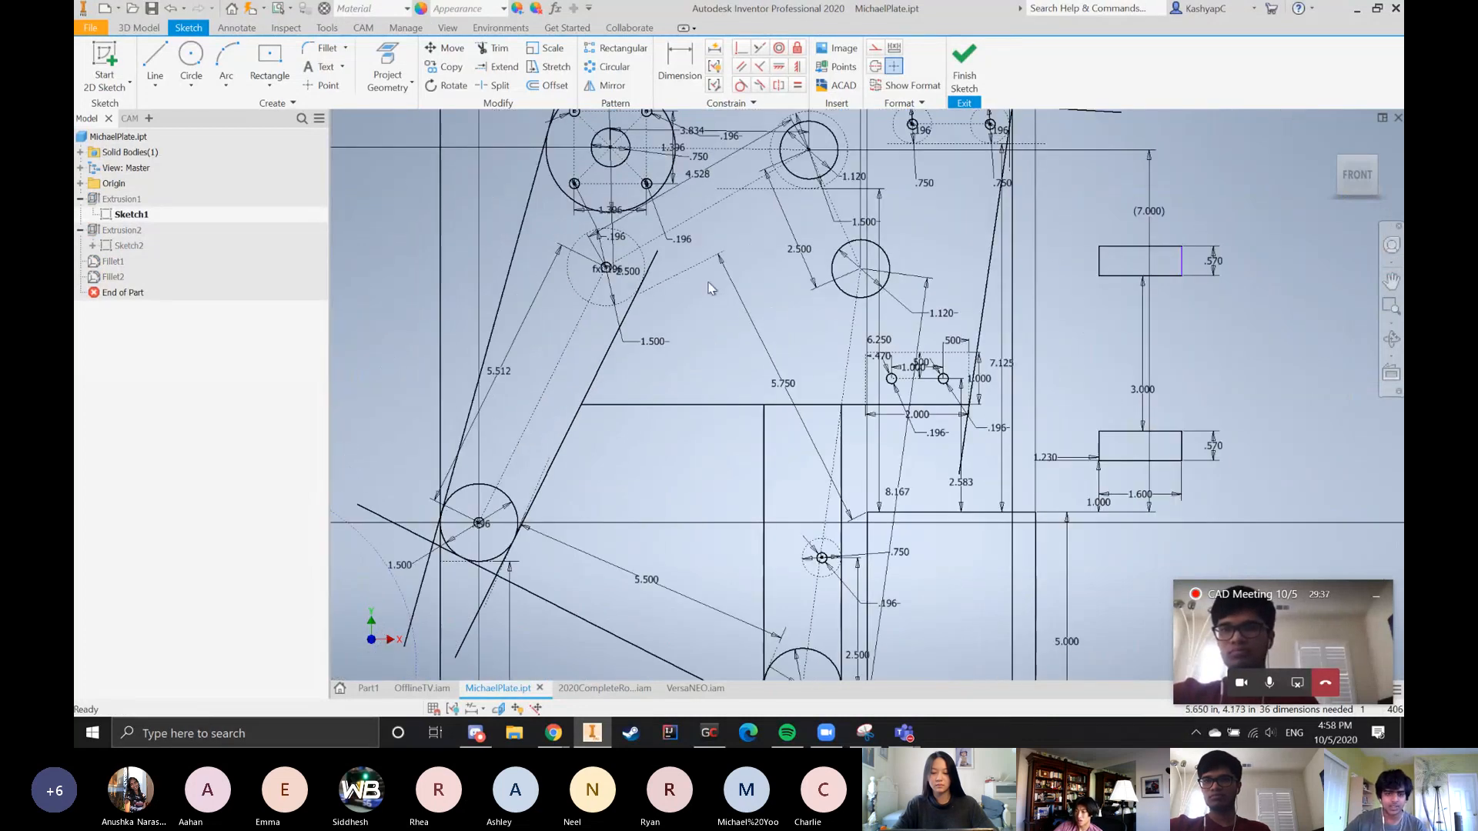
pyautogui.doubleClick(796, 383)
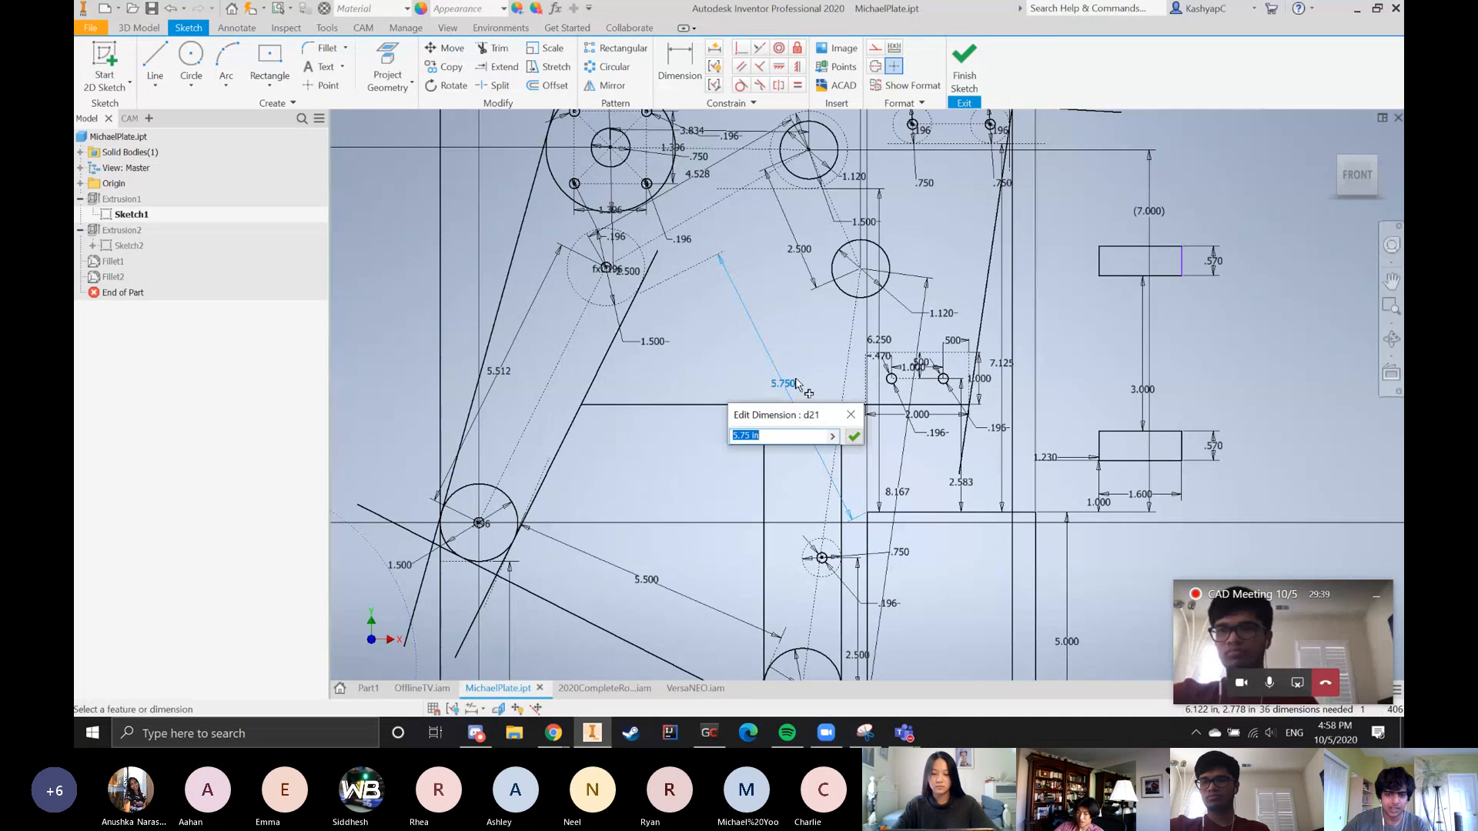
pyautogui.write('6')
pyautogui.press('Return')
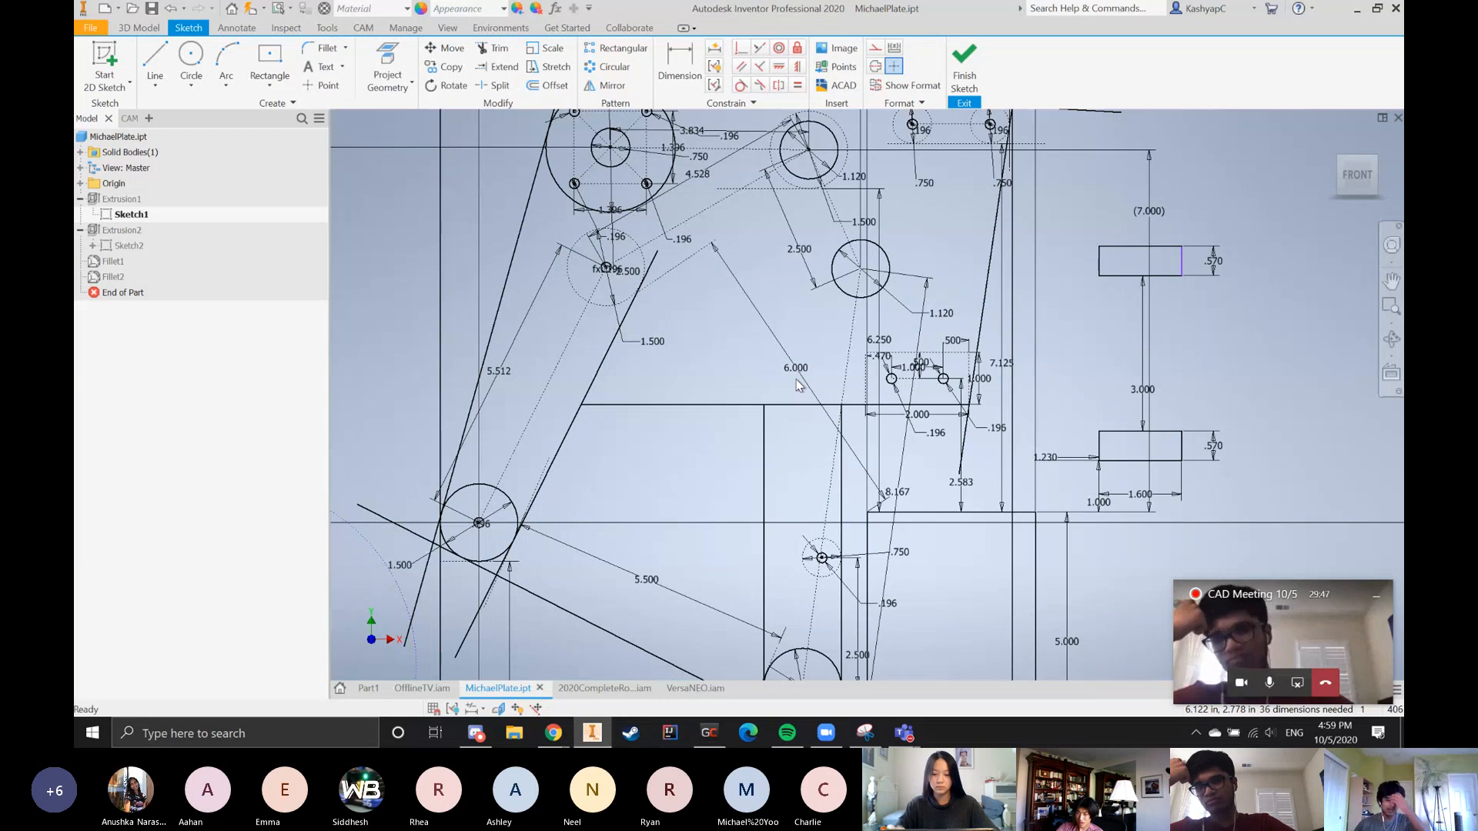
# Create a new part and start a 2D sketch on its XZ plane
pyautogui.click(112, 5)
pyautogui.doubleClick(862, 296)
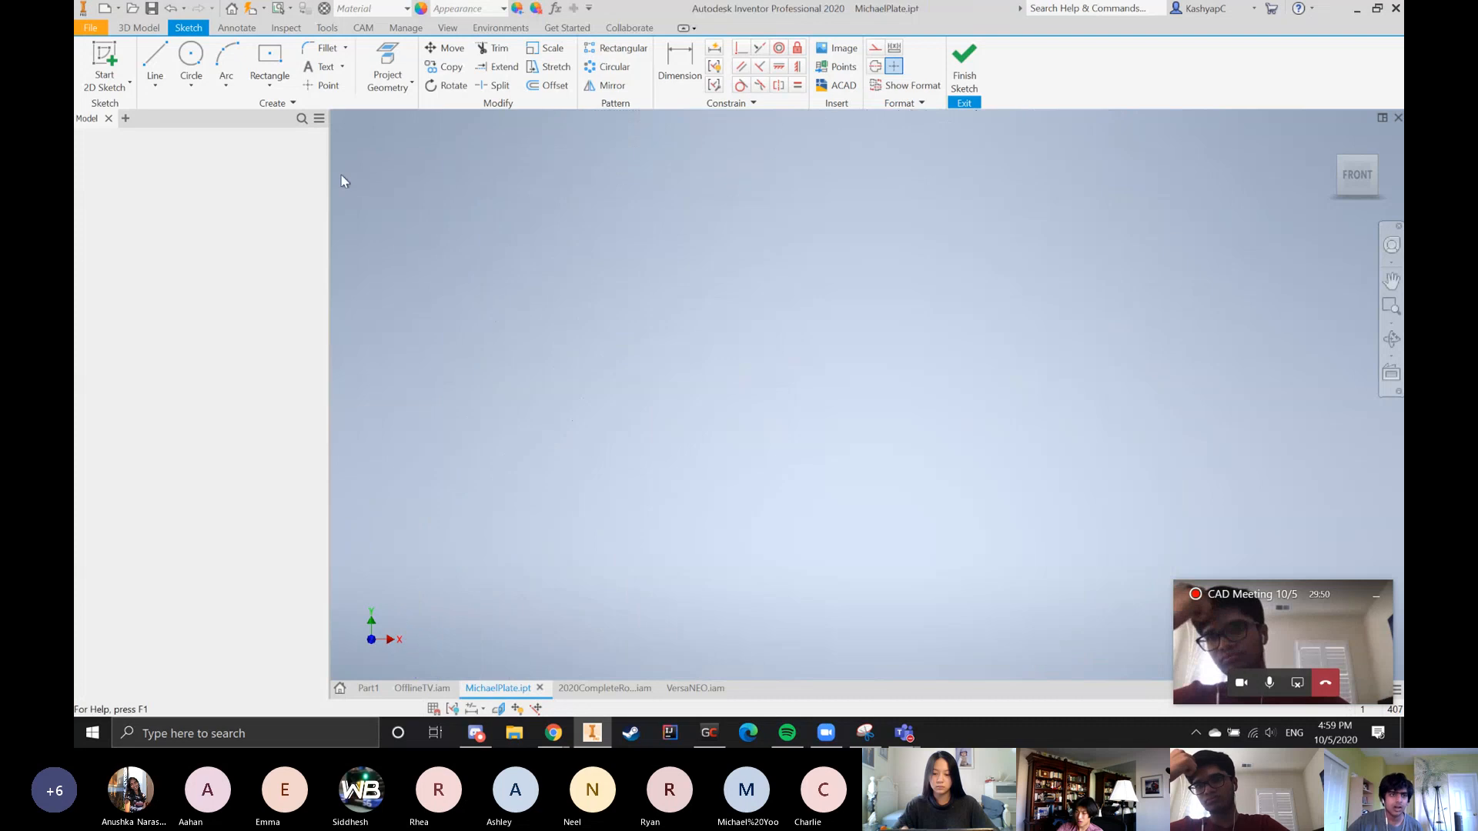
pyautogui.click(123, 66)
pyautogui.click(834, 464)
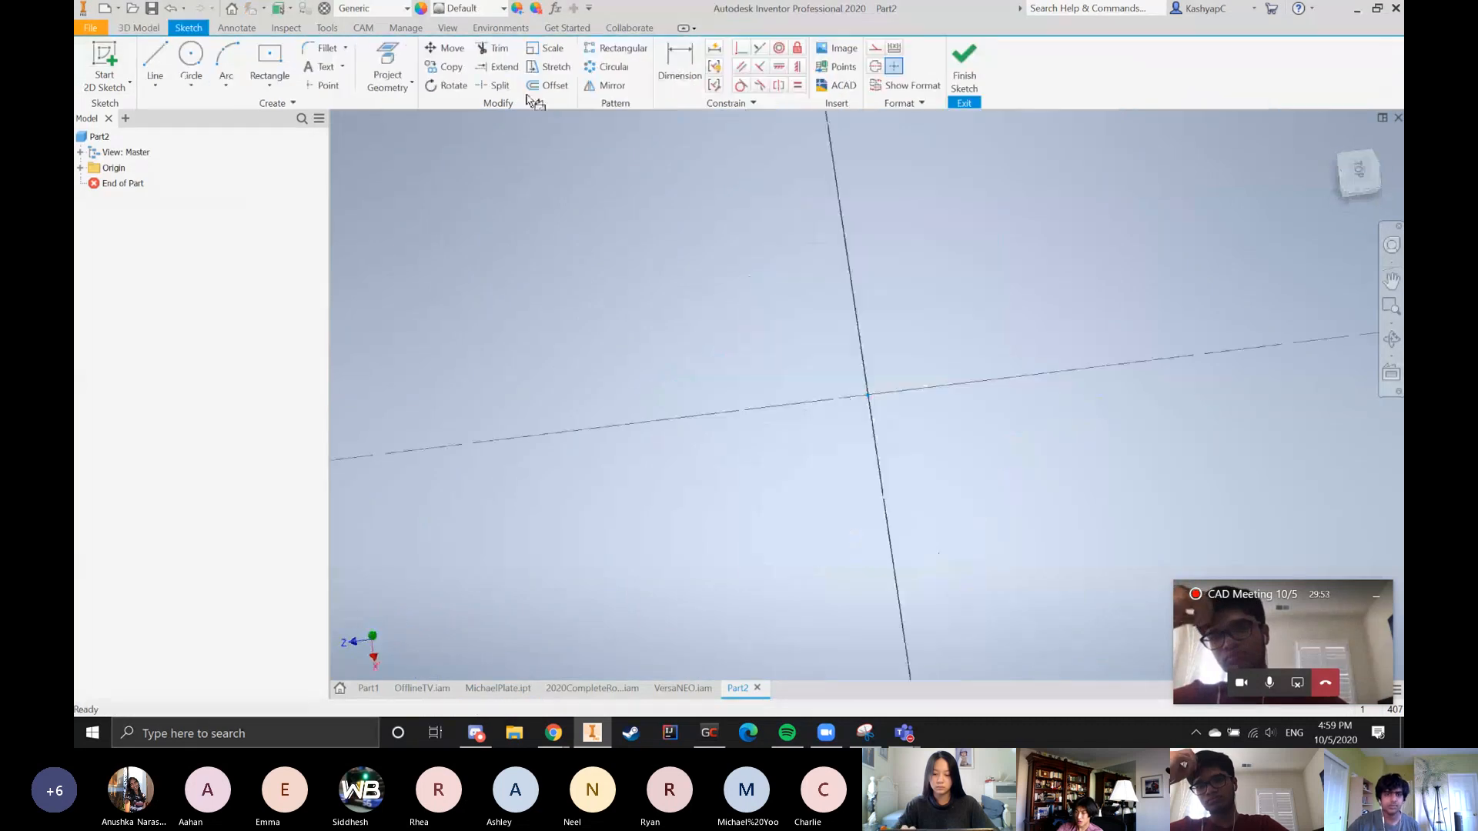
# Draw a circle 0.25 in in diameter centered on the sketch origin
pyautogui.click(191, 56)
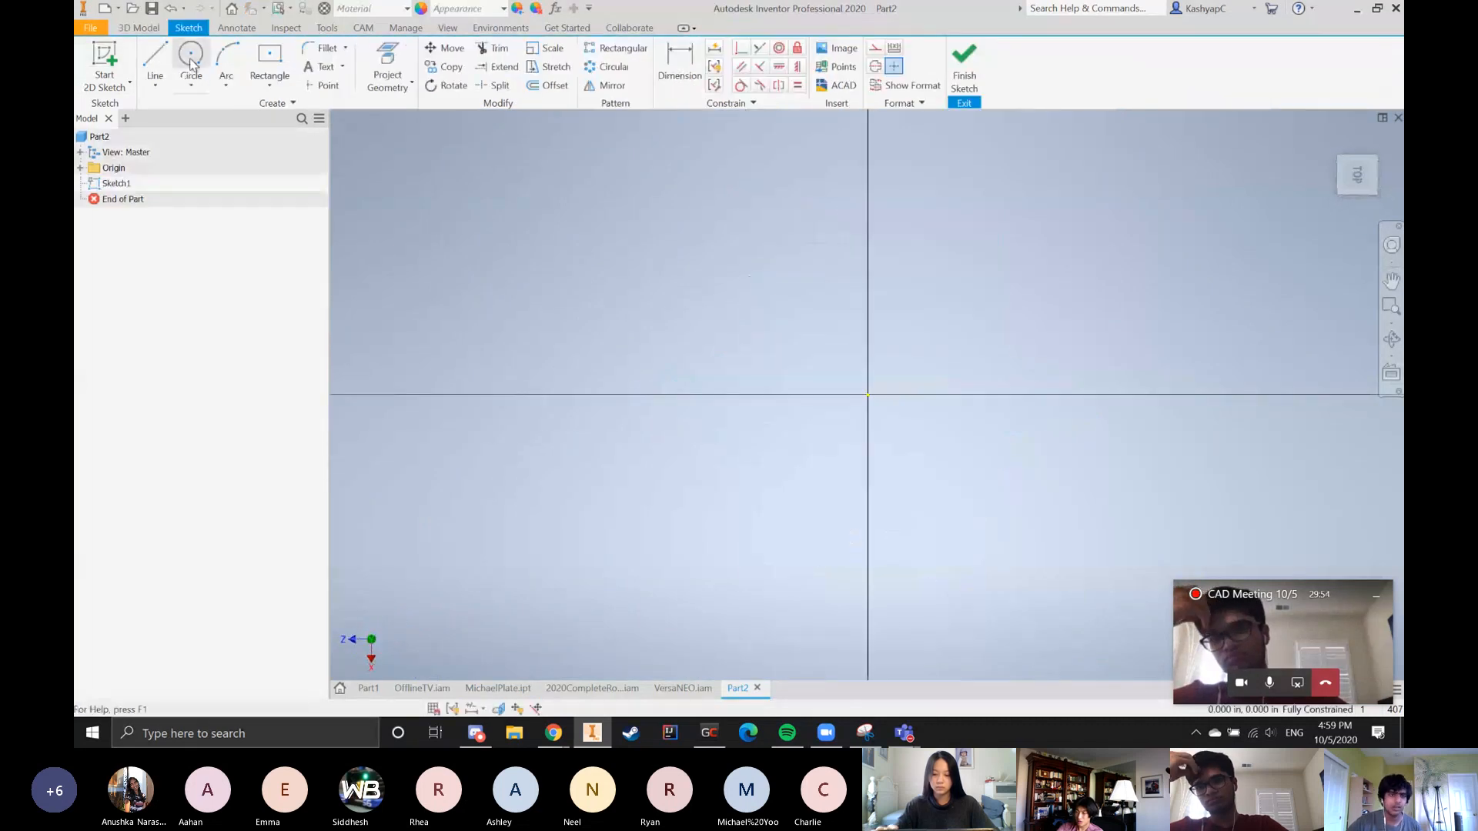
pyautogui.click(866, 394)
pyautogui.write('.25')
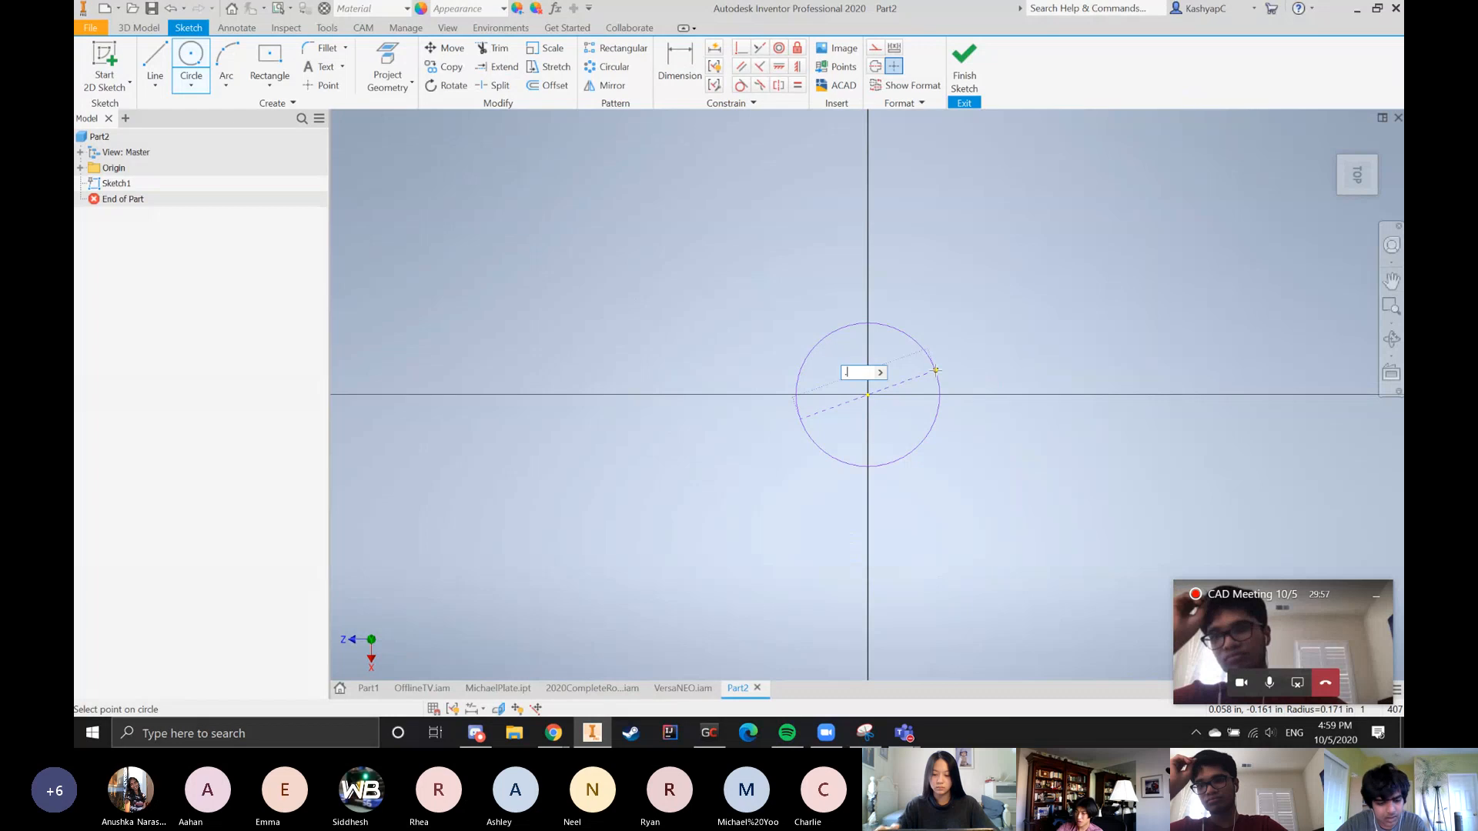
pyautogui.press('Return')
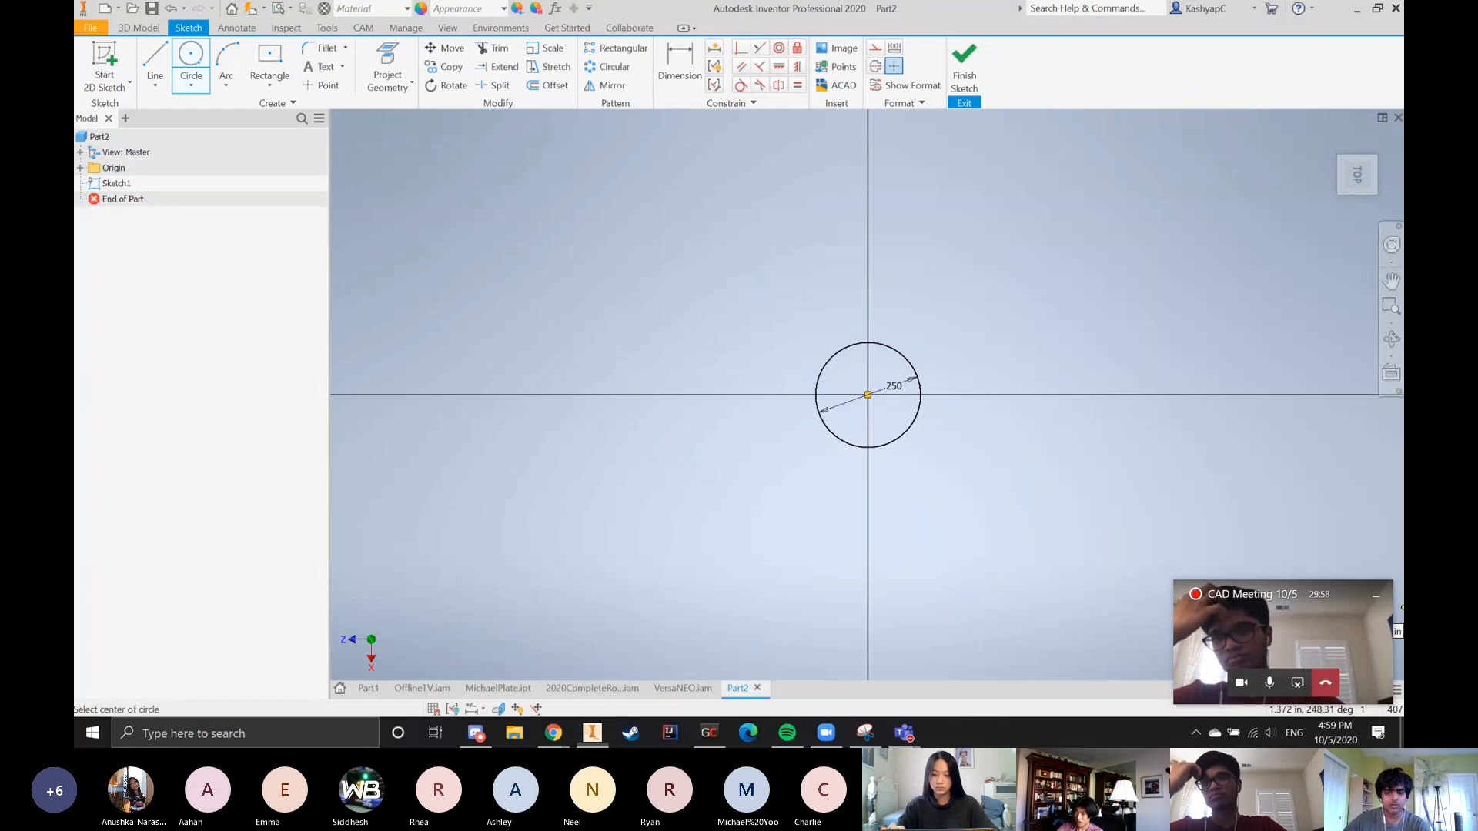
pyautogui.click(1402, 732)
pyautogui.click(592, 733)
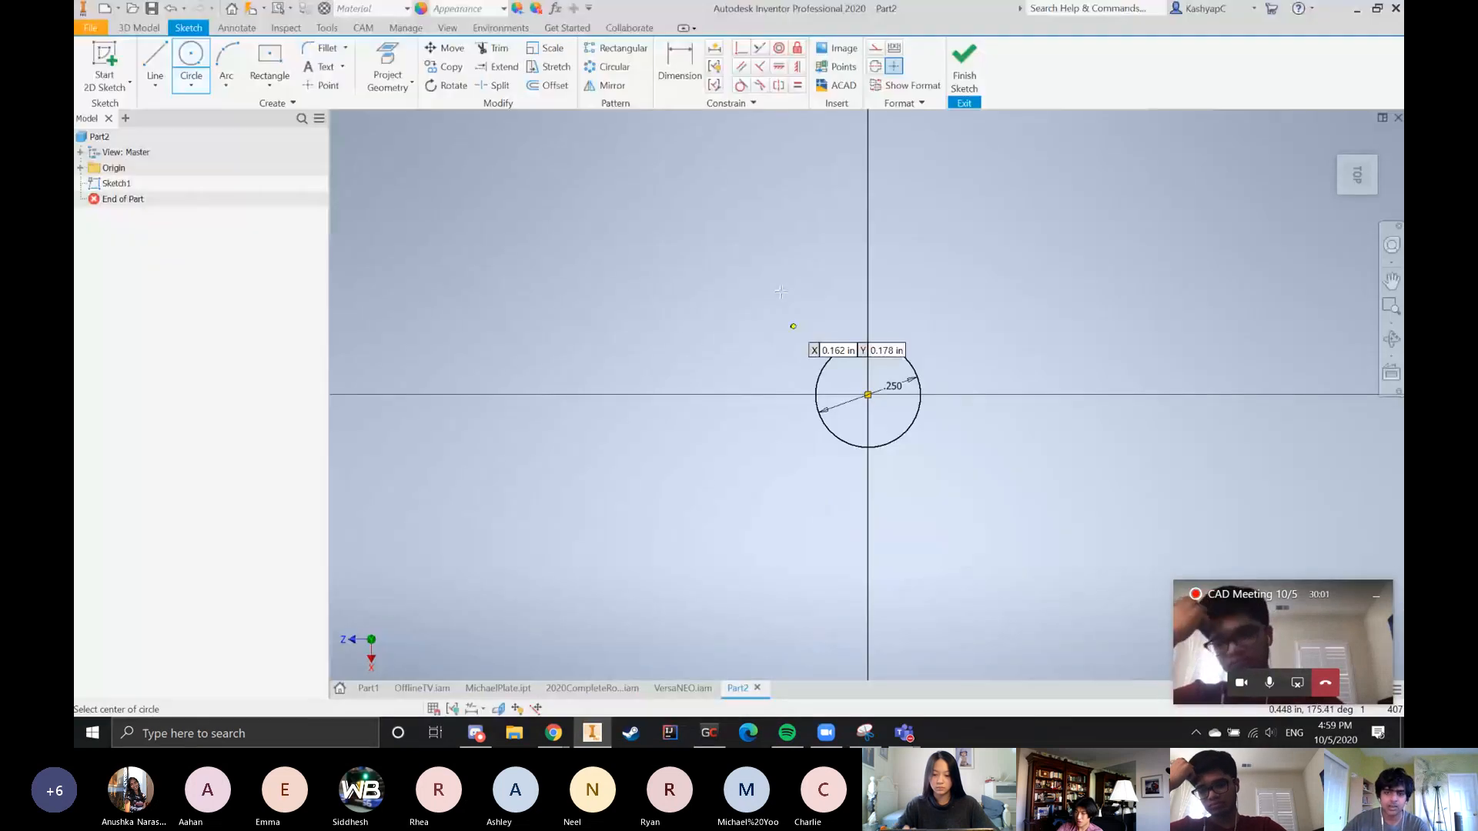
# Draw a second 0.25 in diameter circle on the horizontal axis, about 0.74 in right of the origin
pyautogui.scroll(-3, 706, 334)
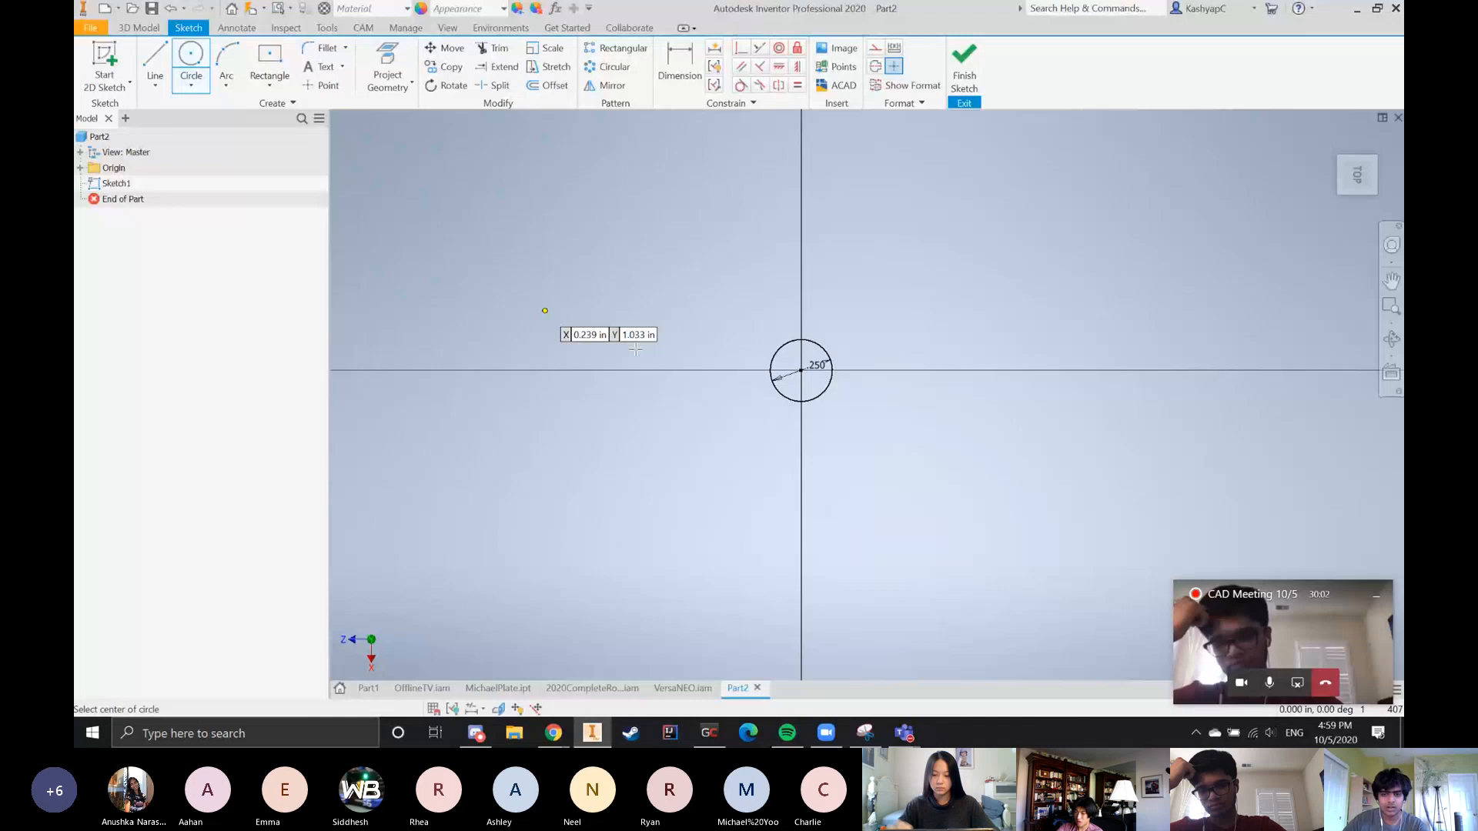
pyautogui.click(983, 370)
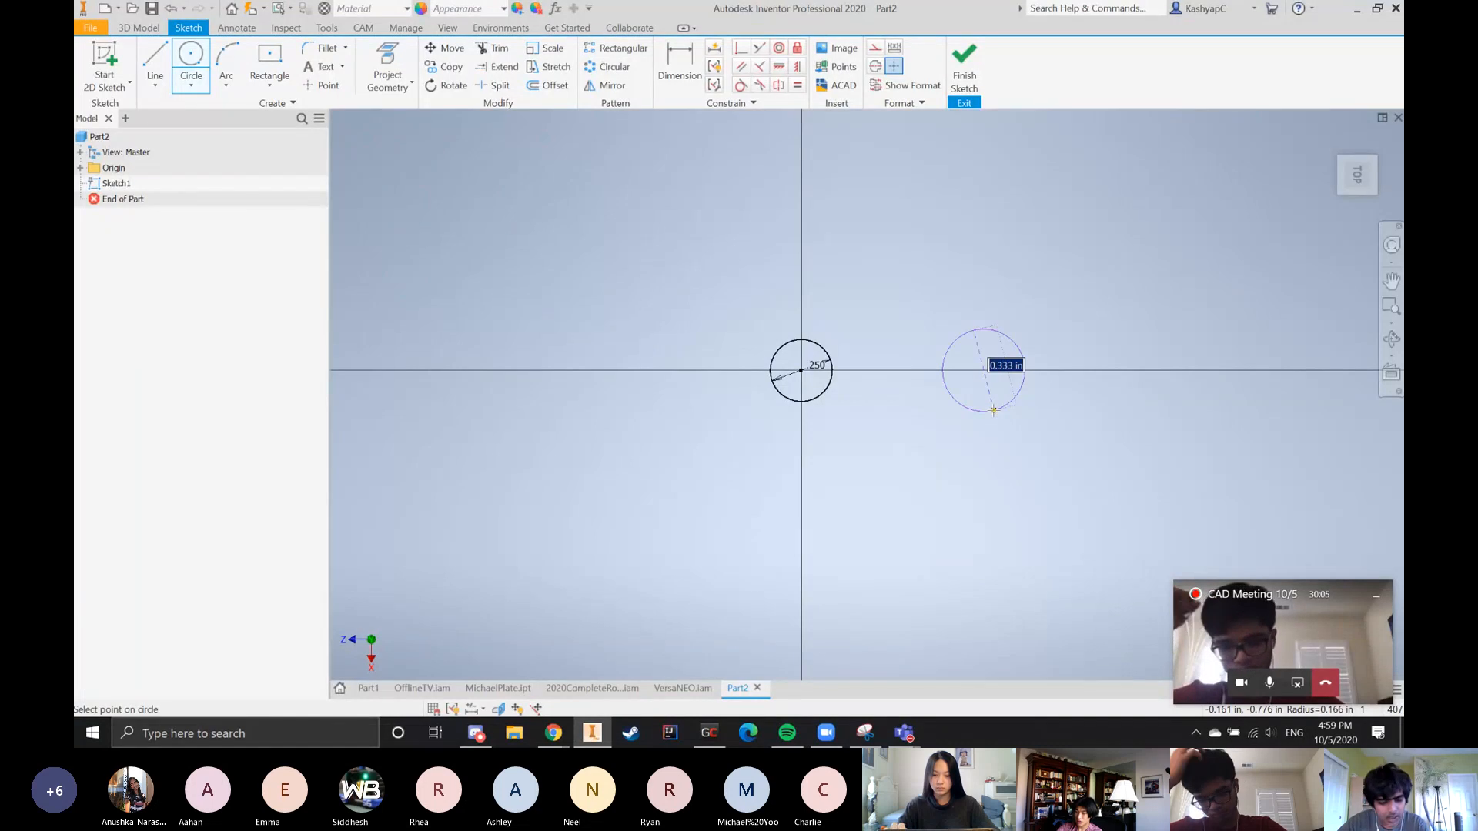
pyautogui.write('.25')
pyautogui.press('Return')
# Dimension the horizontal distance between the two circles and set it to 1 in
pyautogui.press('d')
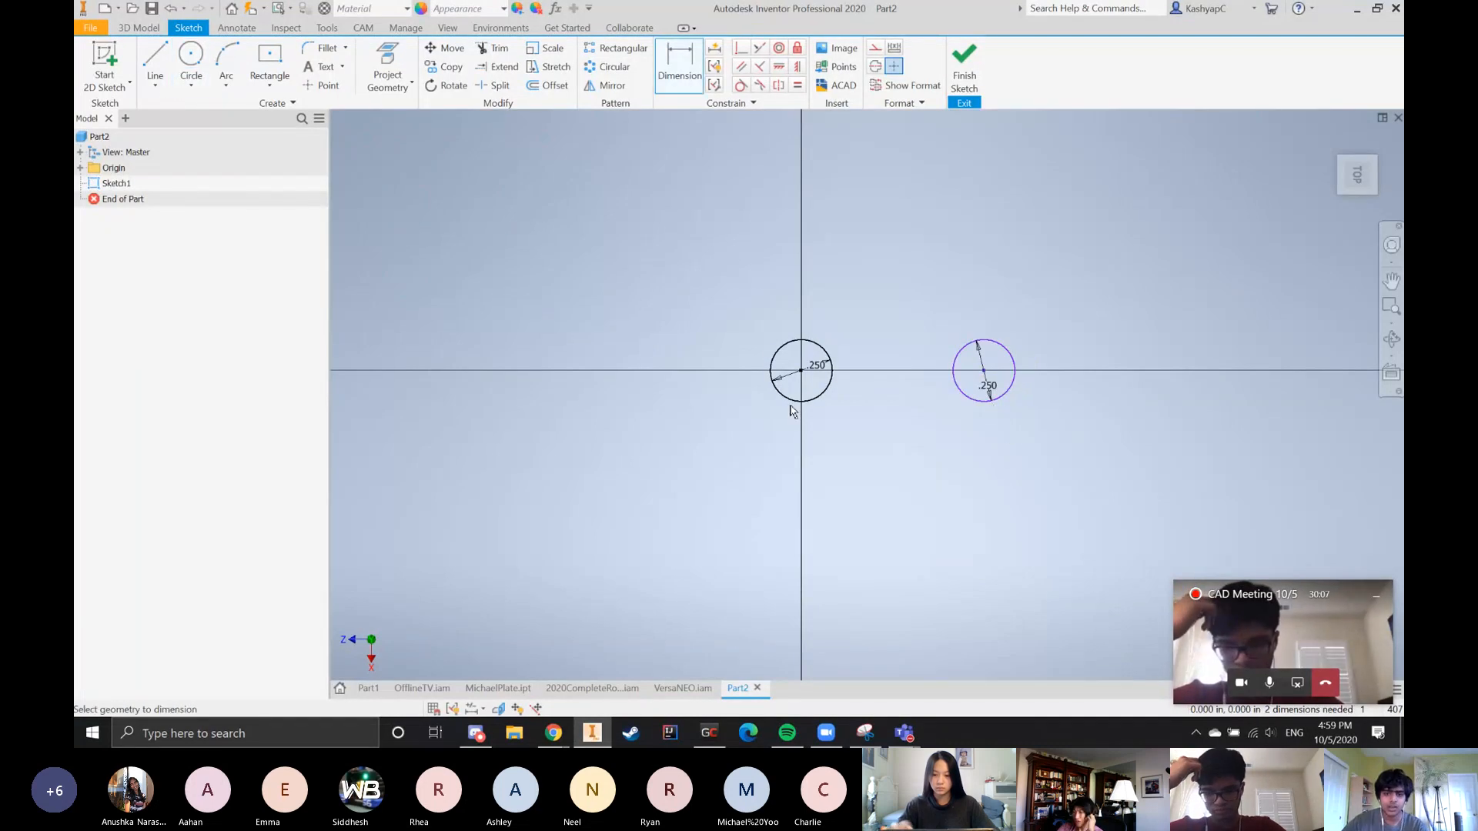
pyautogui.click(794, 398)
pyautogui.click(984, 398)
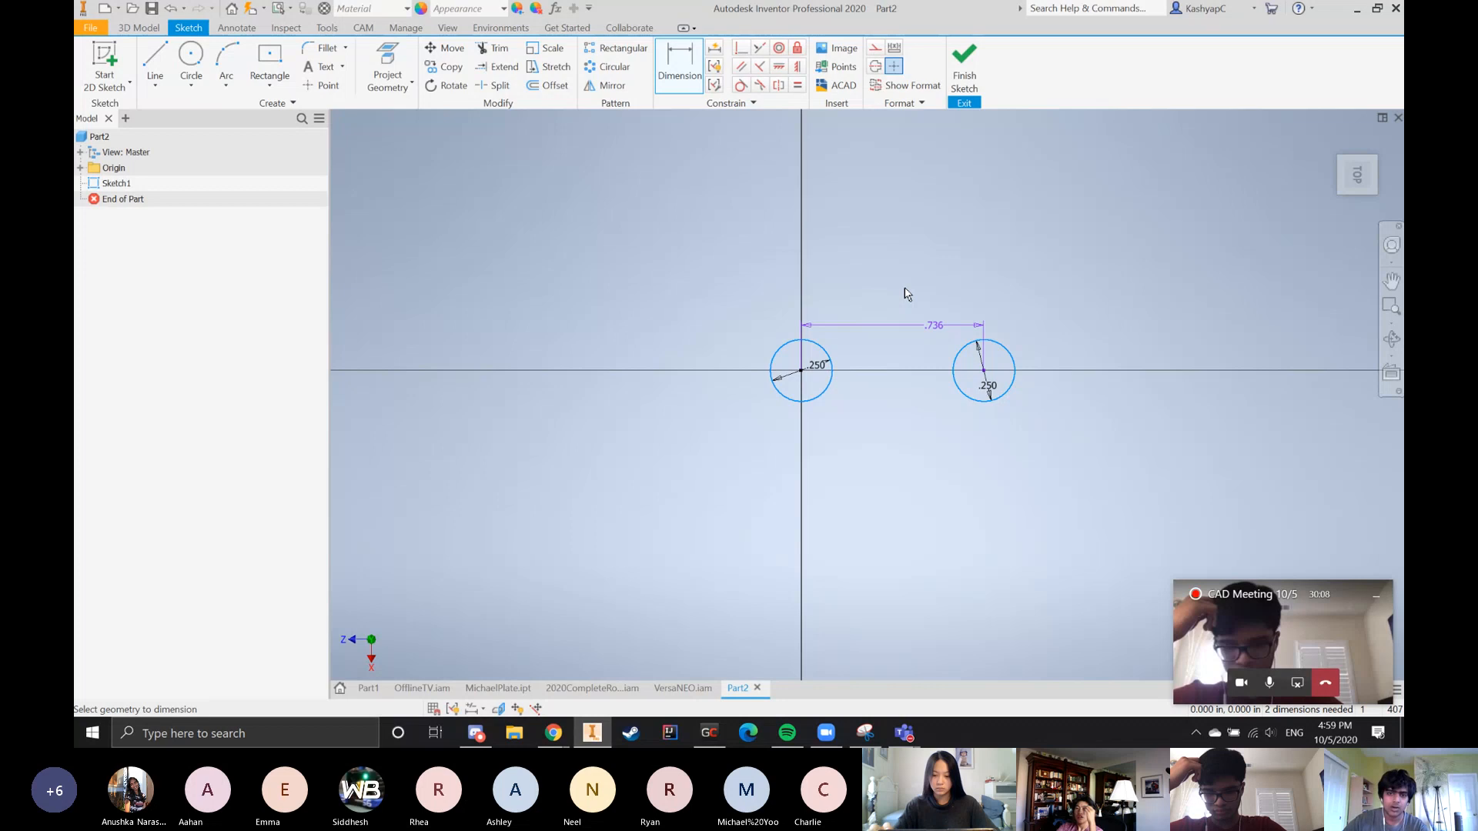
pyautogui.click(875, 224)
pyautogui.write('1')
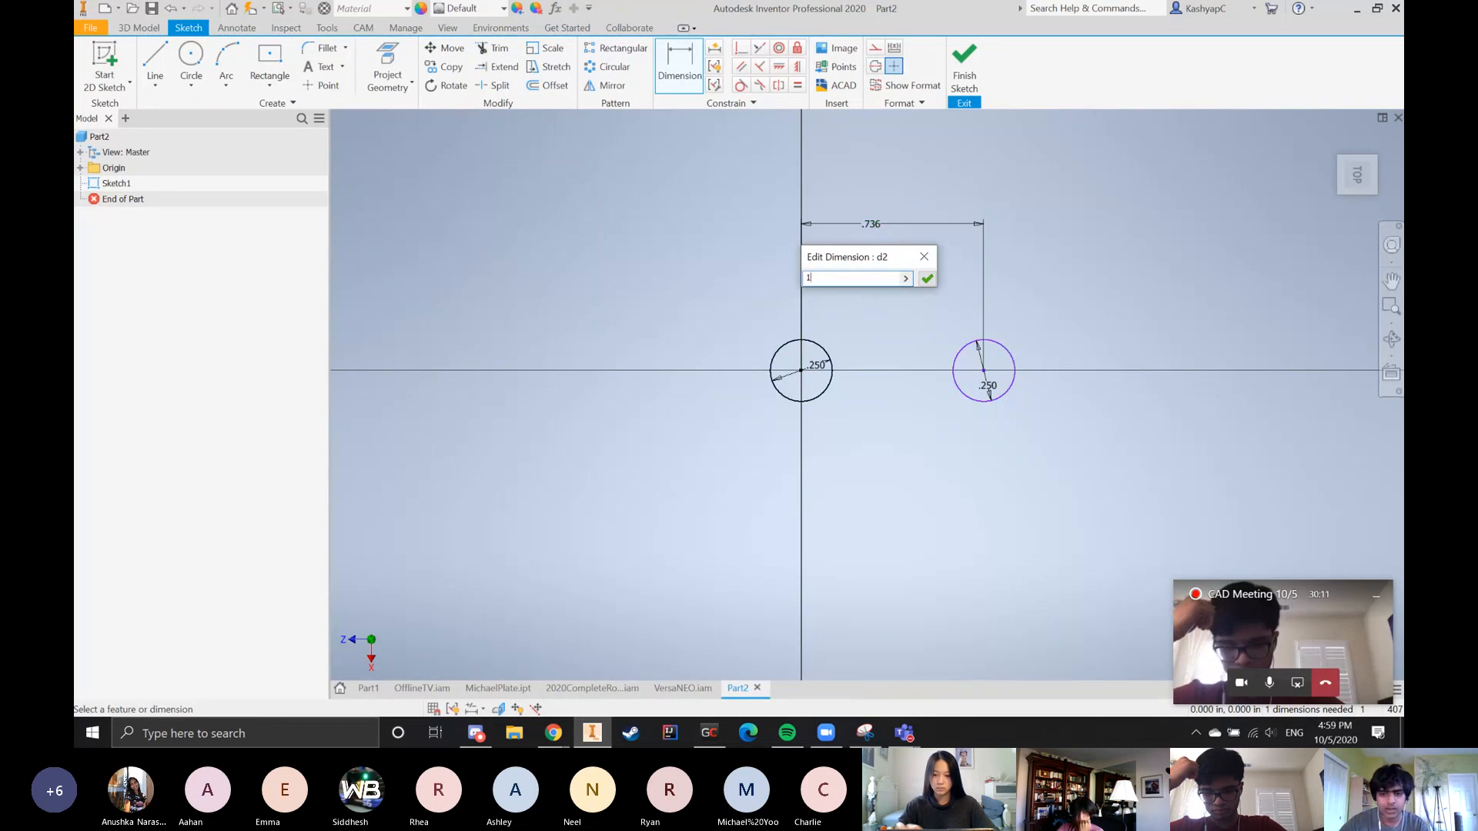
pyautogui.press('Return')
pyautogui.scroll(5, 638, 338)
pyautogui.scroll(-6, 726, 400)
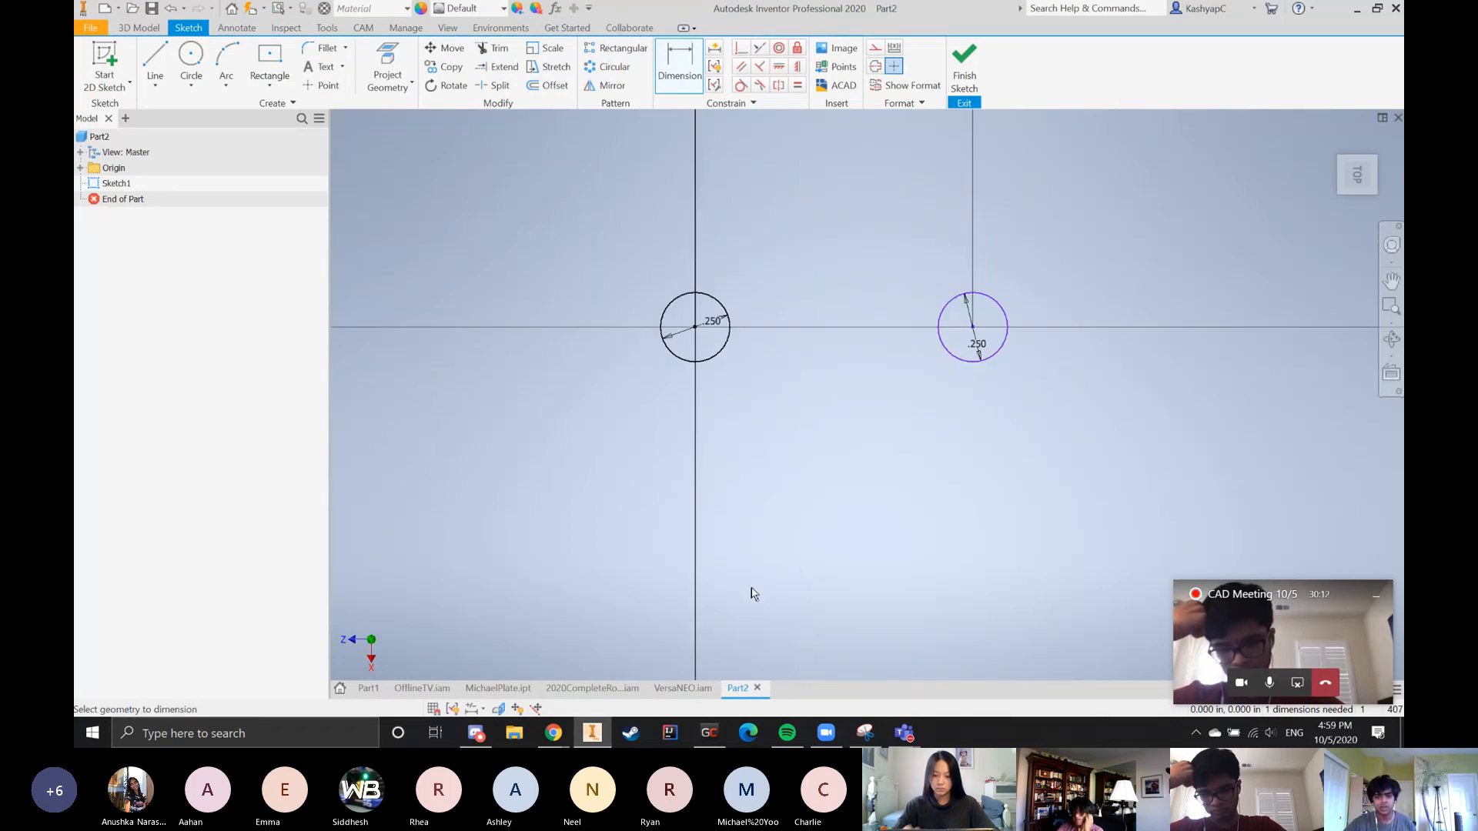
pyautogui.scroll(3, 726, 553)
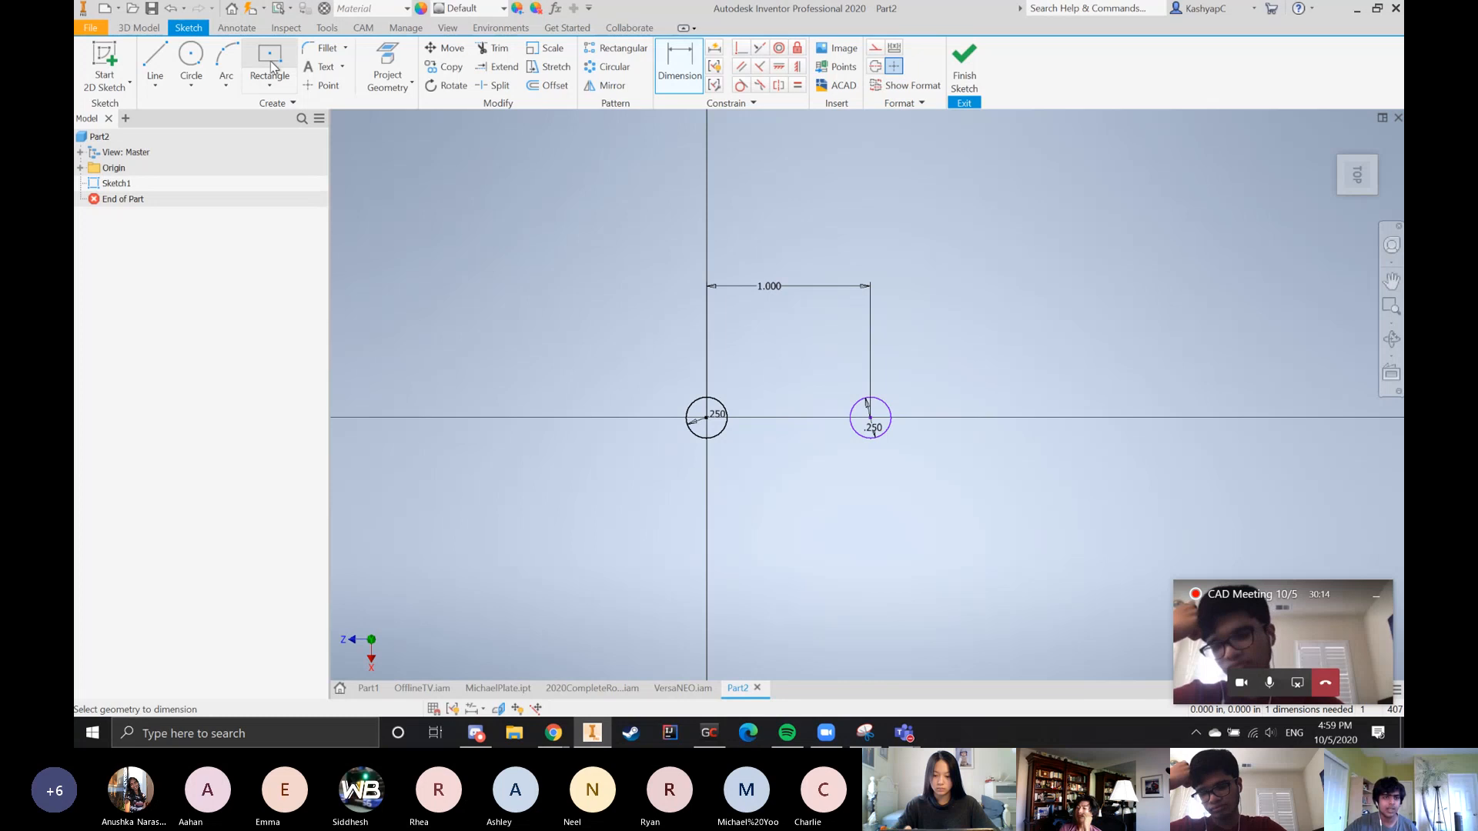
# Draw a two-point rectangle enclosing both circles, with its left edge about 0.5 in from the left circle's center
pyautogui.click(270, 85)
pyautogui.click(308, 122)
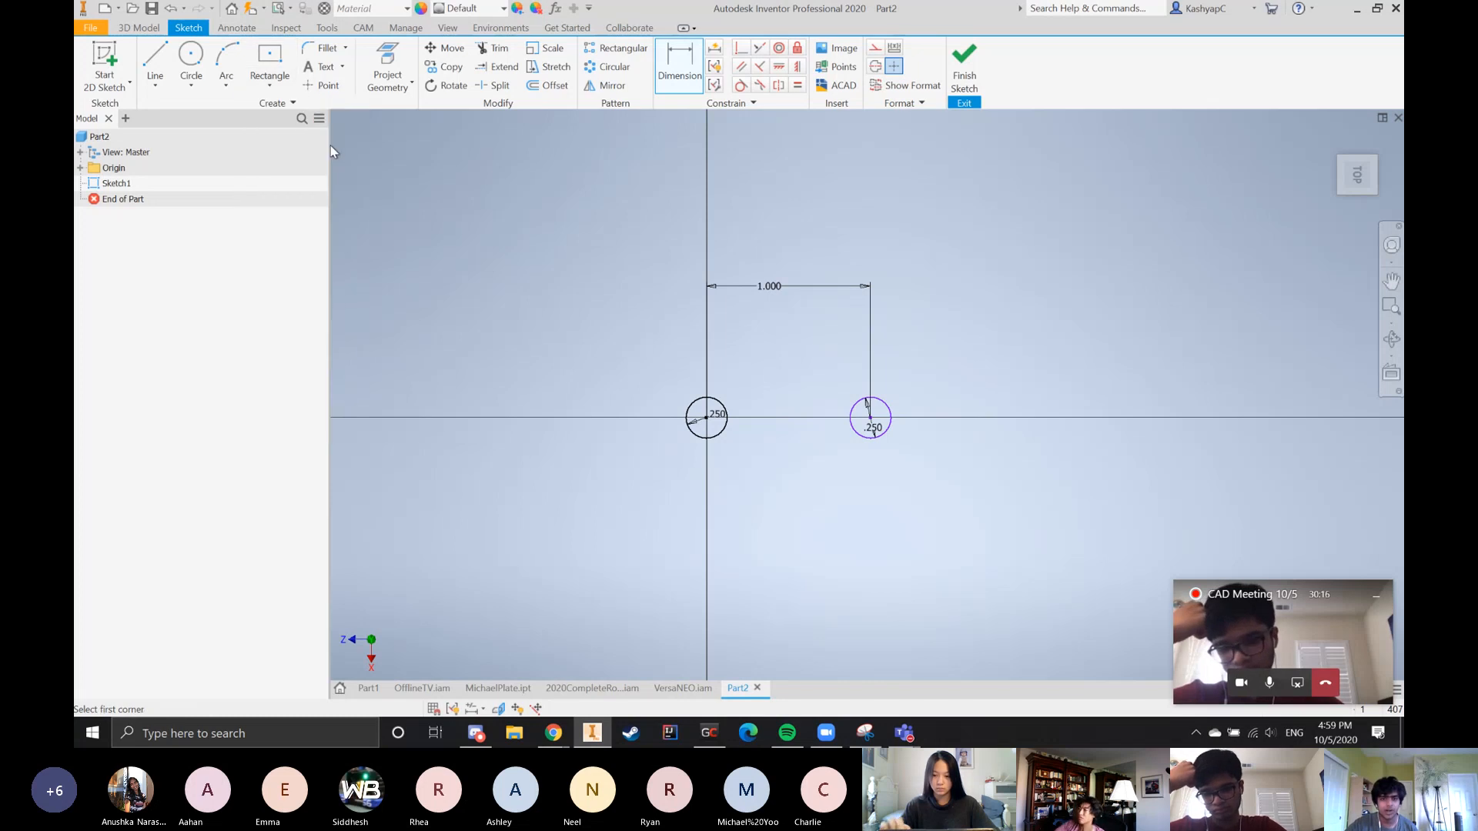
pyautogui.click(623, 318)
pyautogui.click(961, 492)
# Dimension the distance from the rectangle's left edge to the left circle and set it to 0.25 in
pyautogui.press('d')
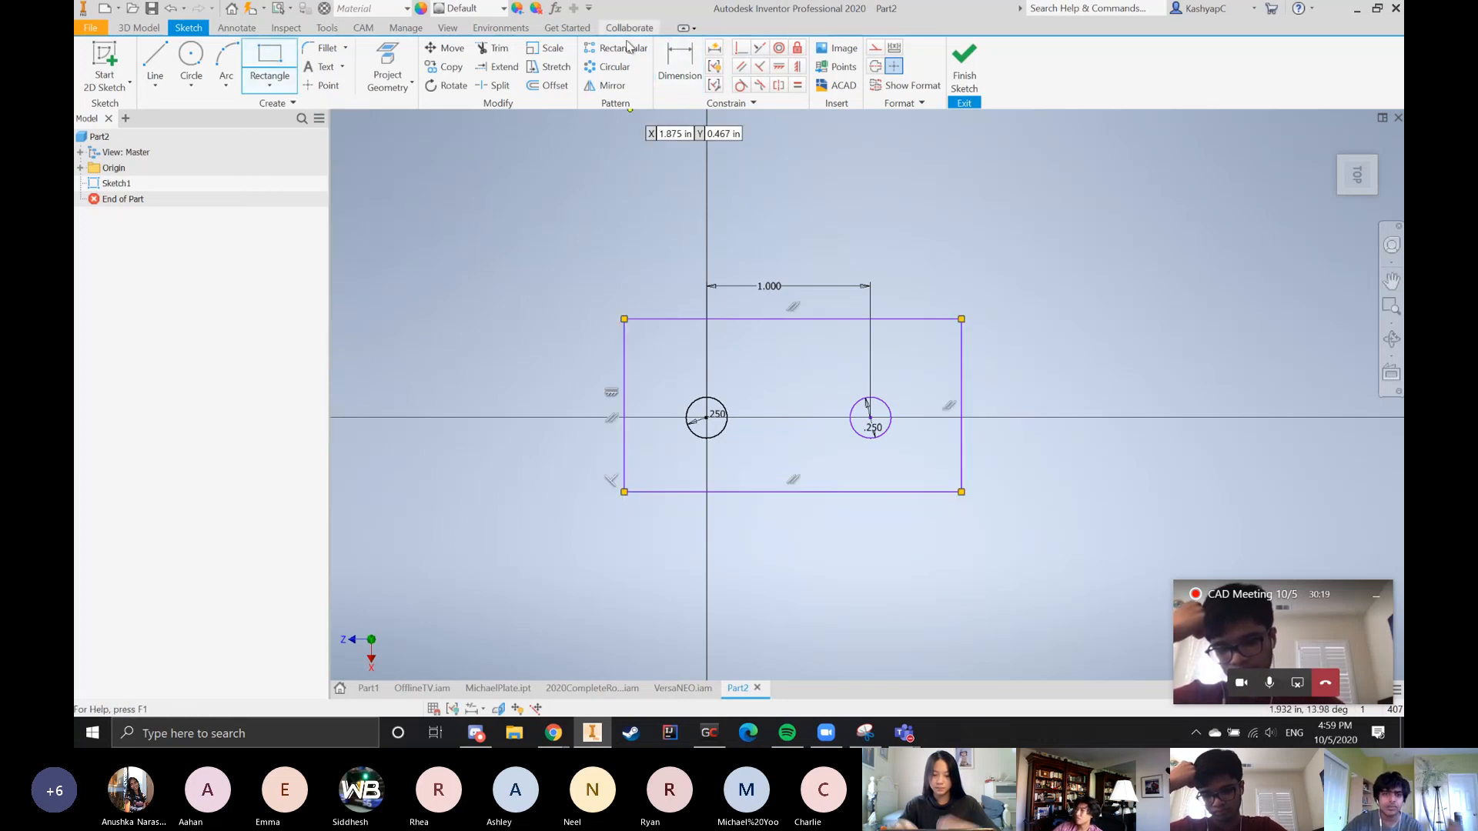
pyautogui.click(624, 412)
pyautogui.click(699, 419)
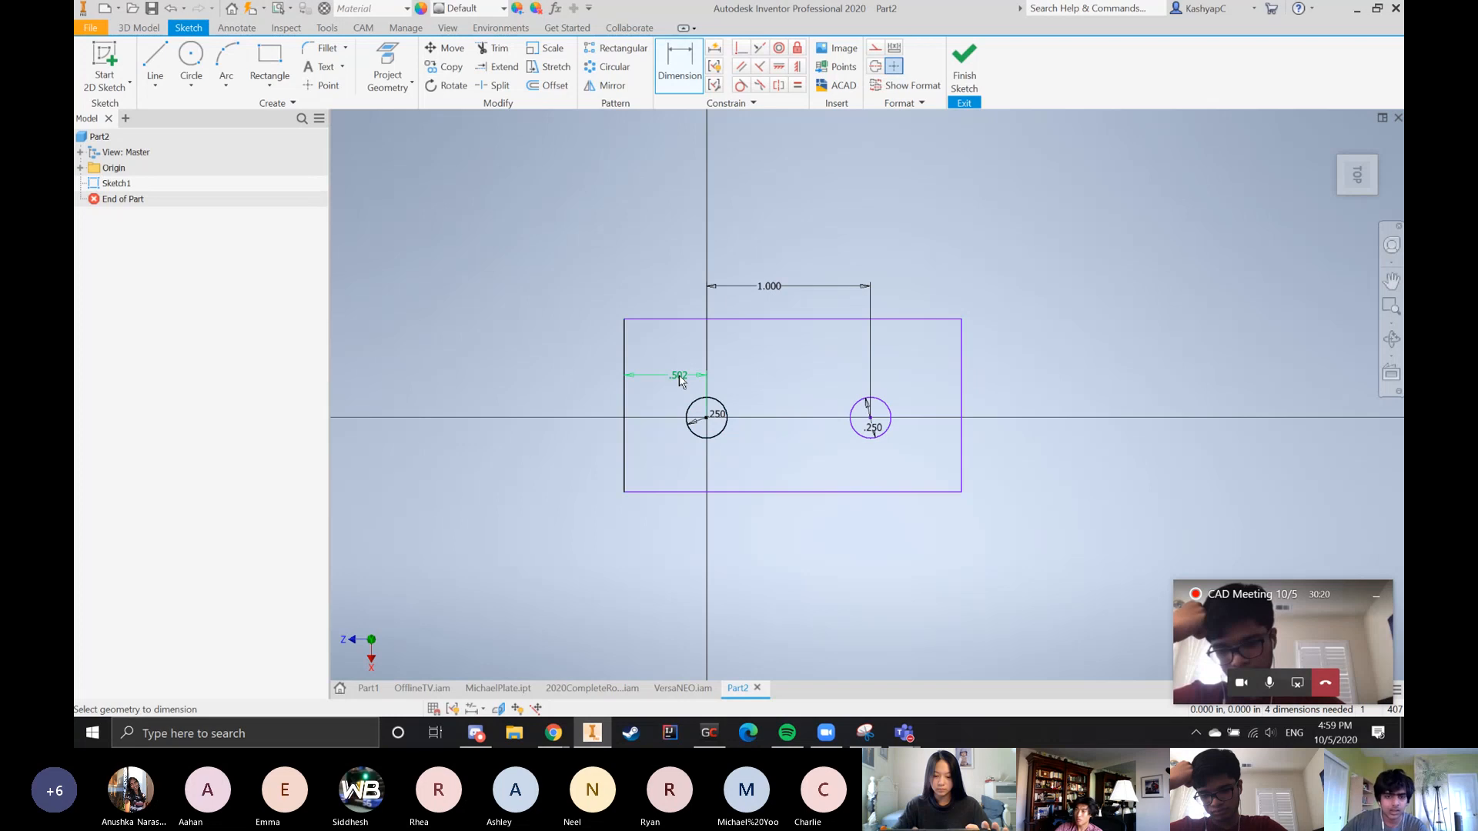
pyautogui.click(678, 381)
pyautogui.write('.25')
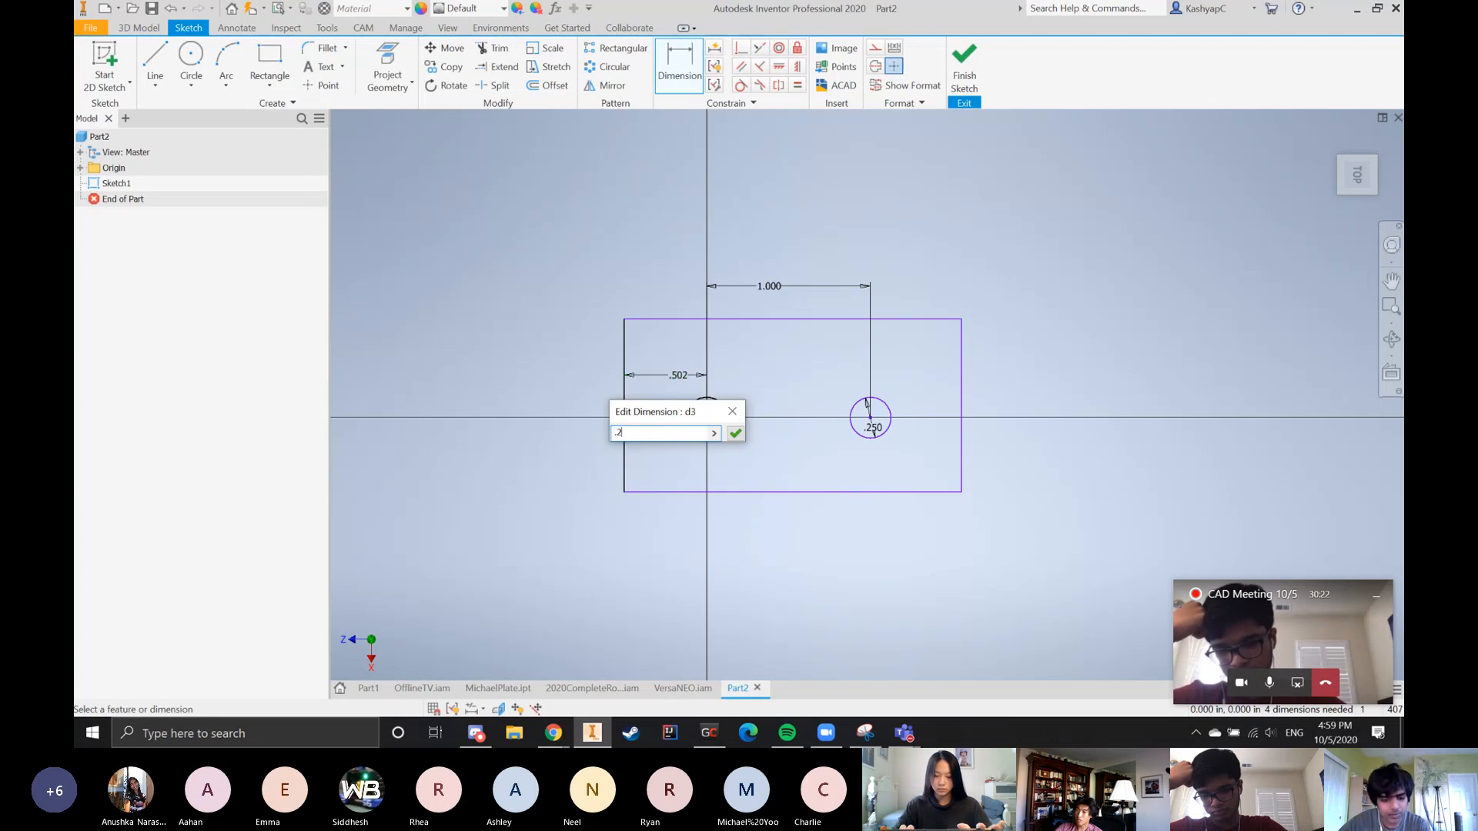
pyautogui.press('Return')
# Dimension the distance from the right circle to the rectangle's right edge and set it to 0.25 in
pyautogui.click(858, 437)
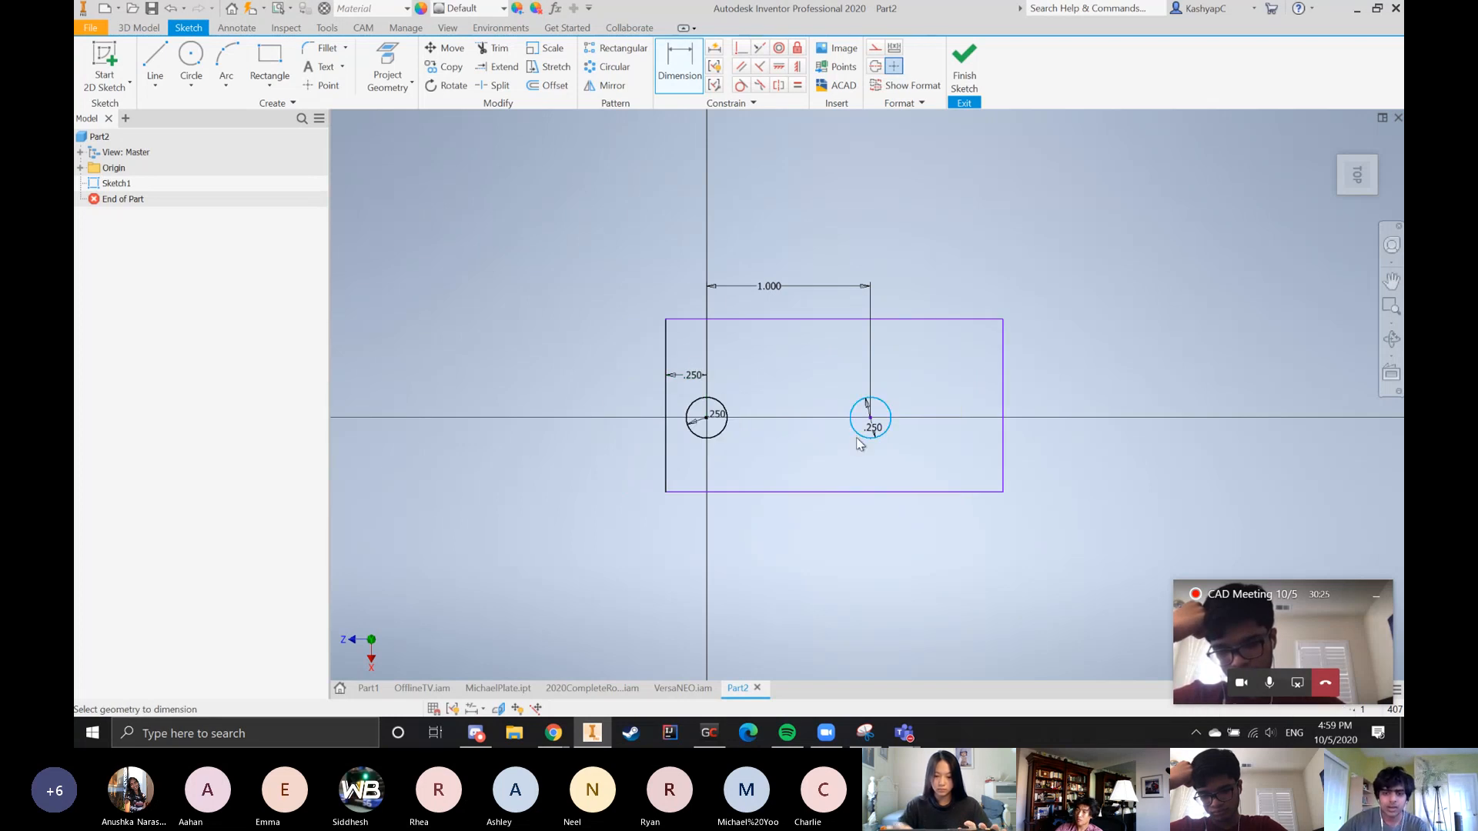
pyautogui.click(1002, 422)
pyautogui.click(946, 391)
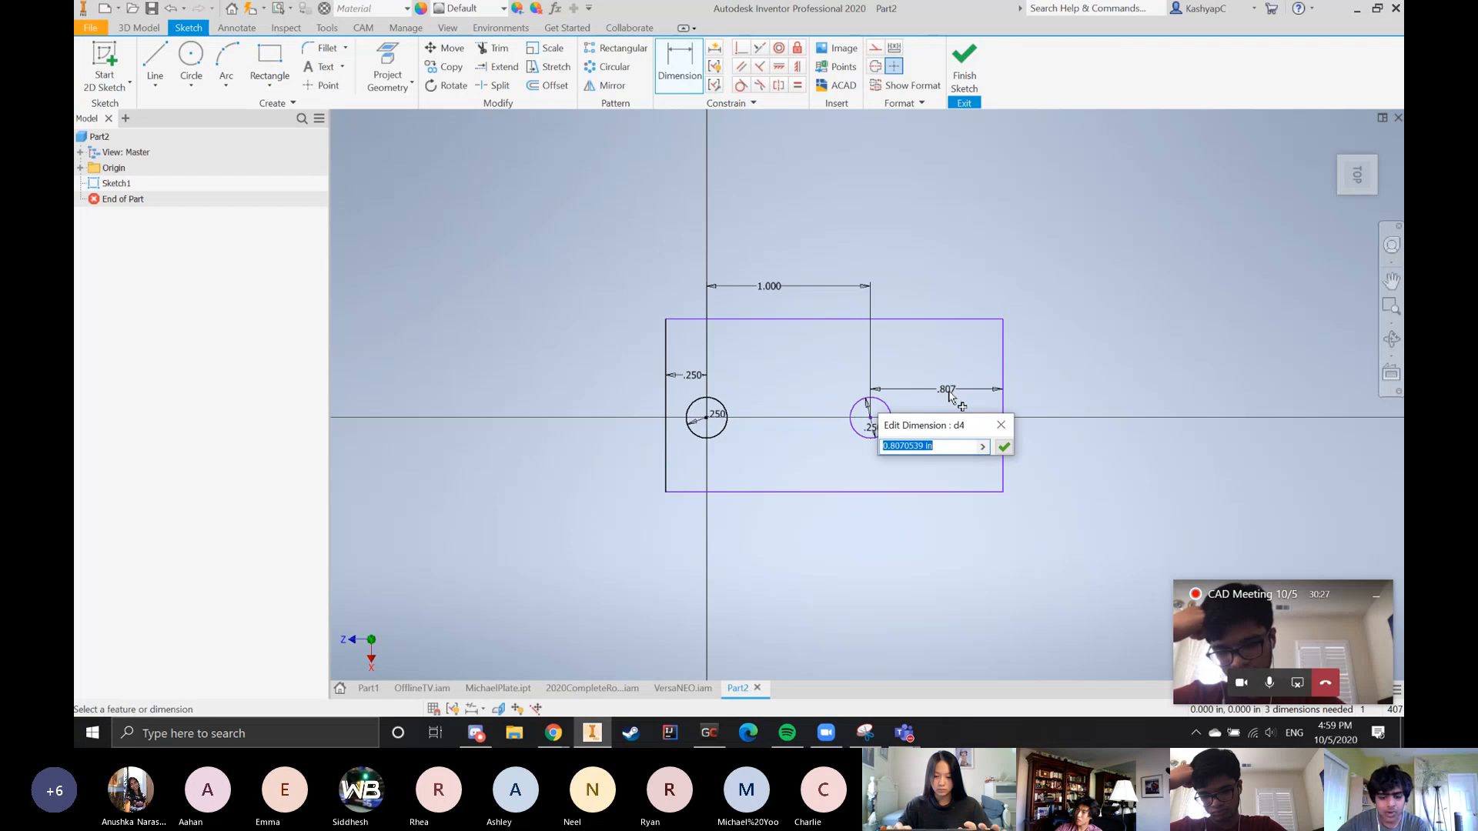
pyautogui.write('.25')
pyautogui.press('Return')
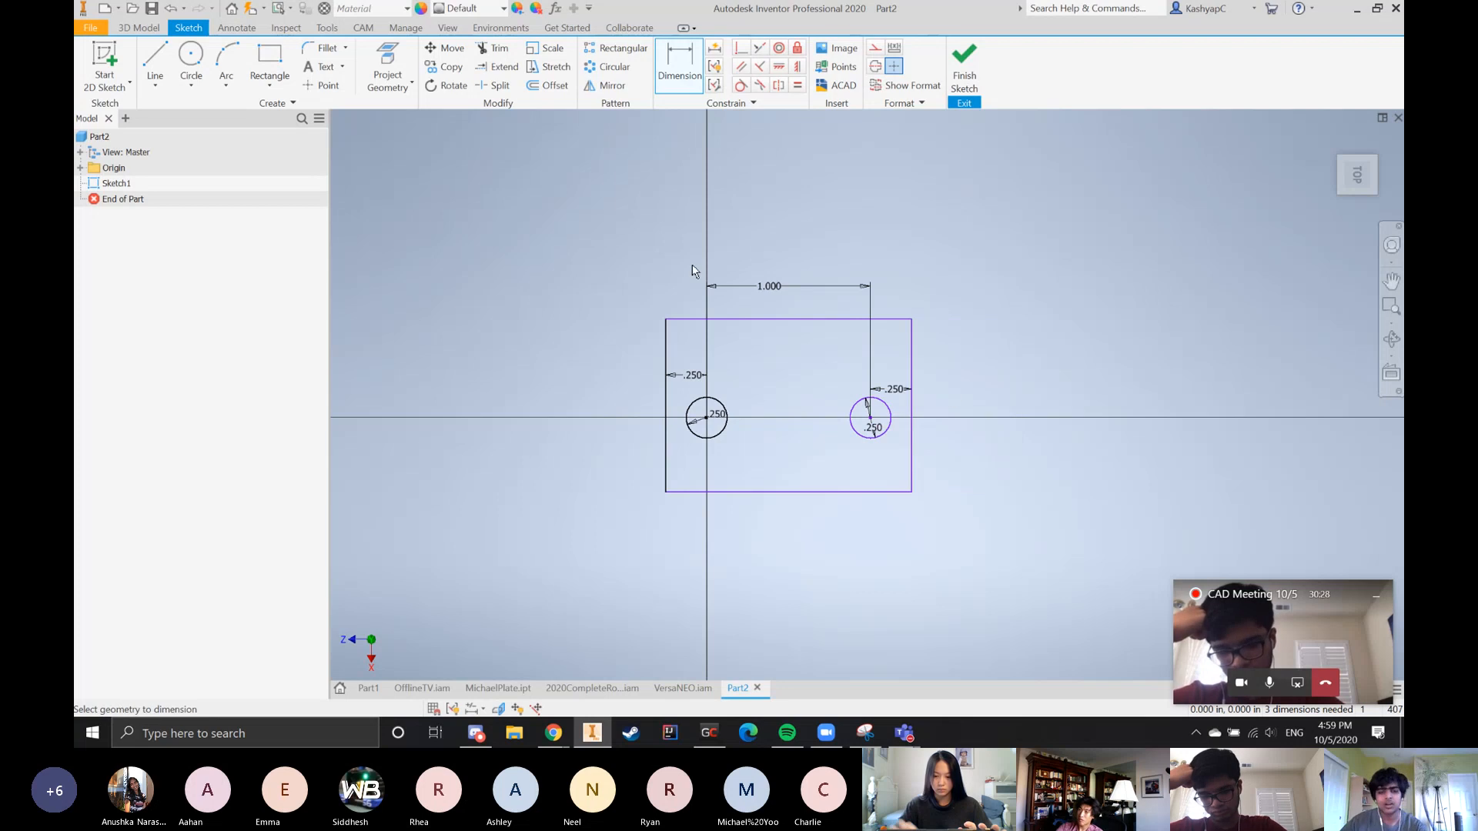
# Dimension the rectangle's overall width between its left and right edges, placing the dimension above the circle spacing
pyautogui.scroll(-3, 656, 356)
pyautogui.scroll(2, 655, 449)
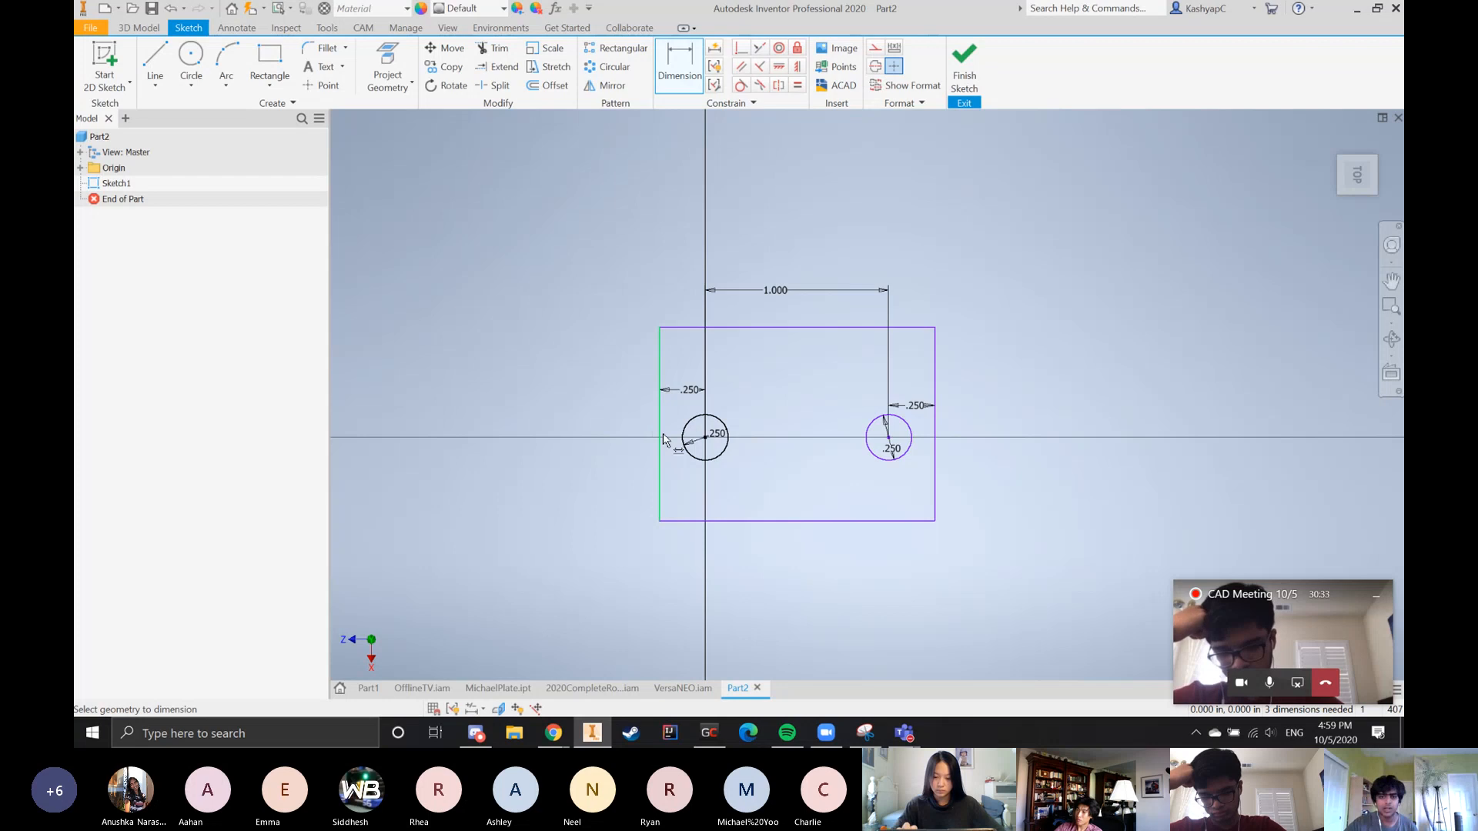
pyautogui.click(658, 440)
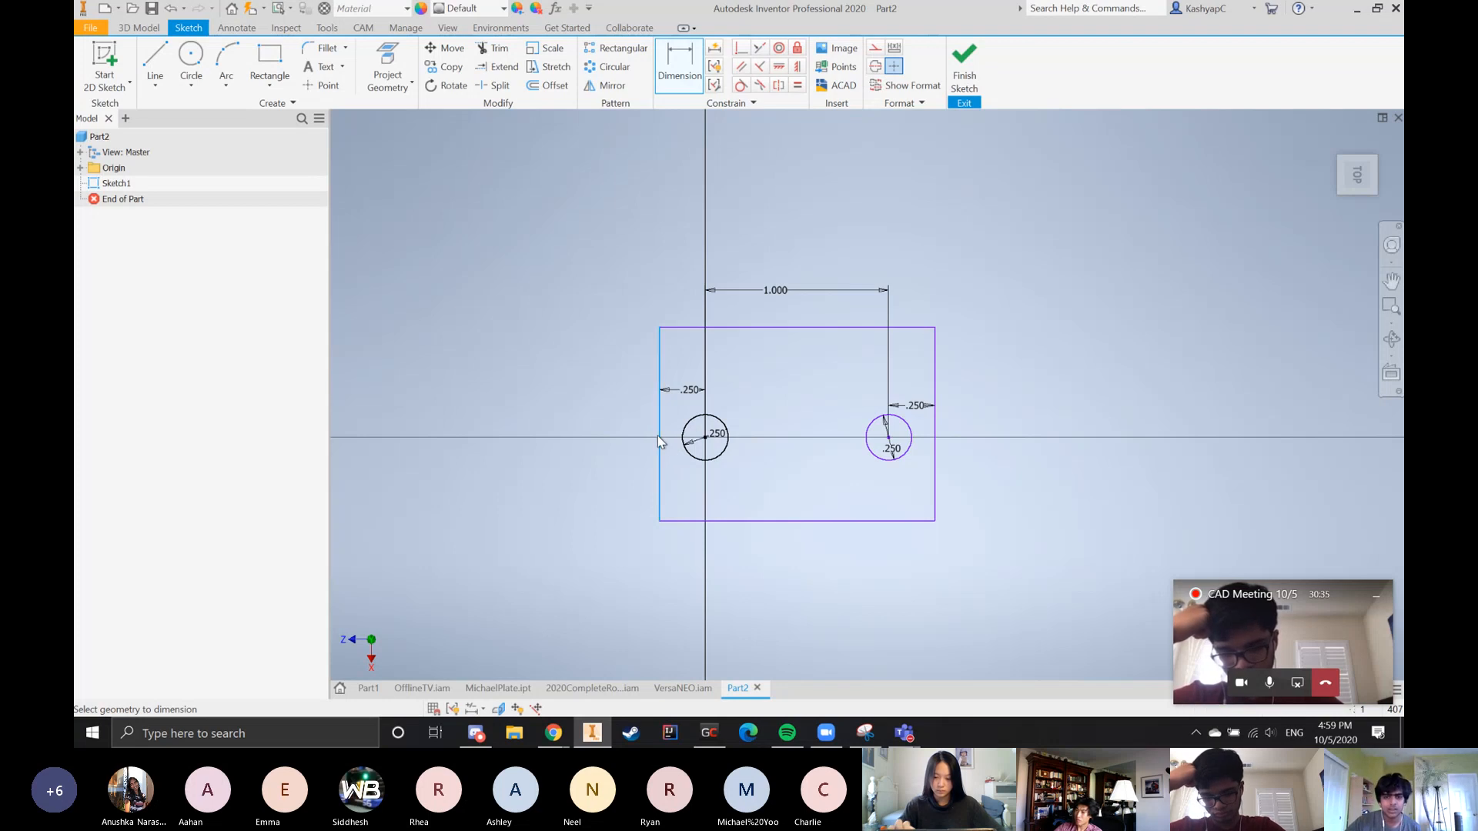
pyautogui.click(935, 385)
pyautogui.click(803, 229)
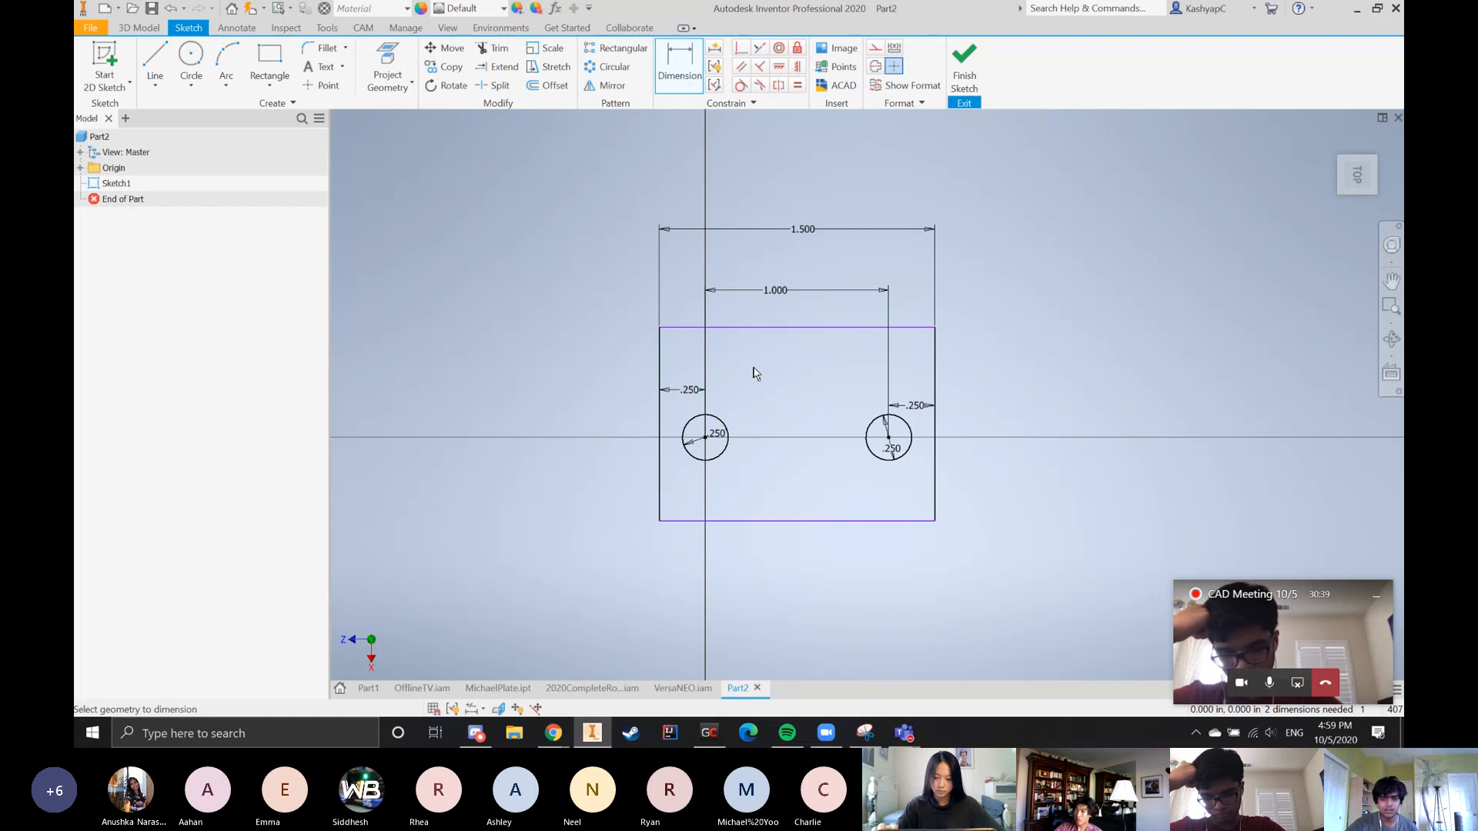
# Try setting the spacing between the two circle centers to 1.75 in, and undo that change
pyautogui.doubleClick(775, 292)
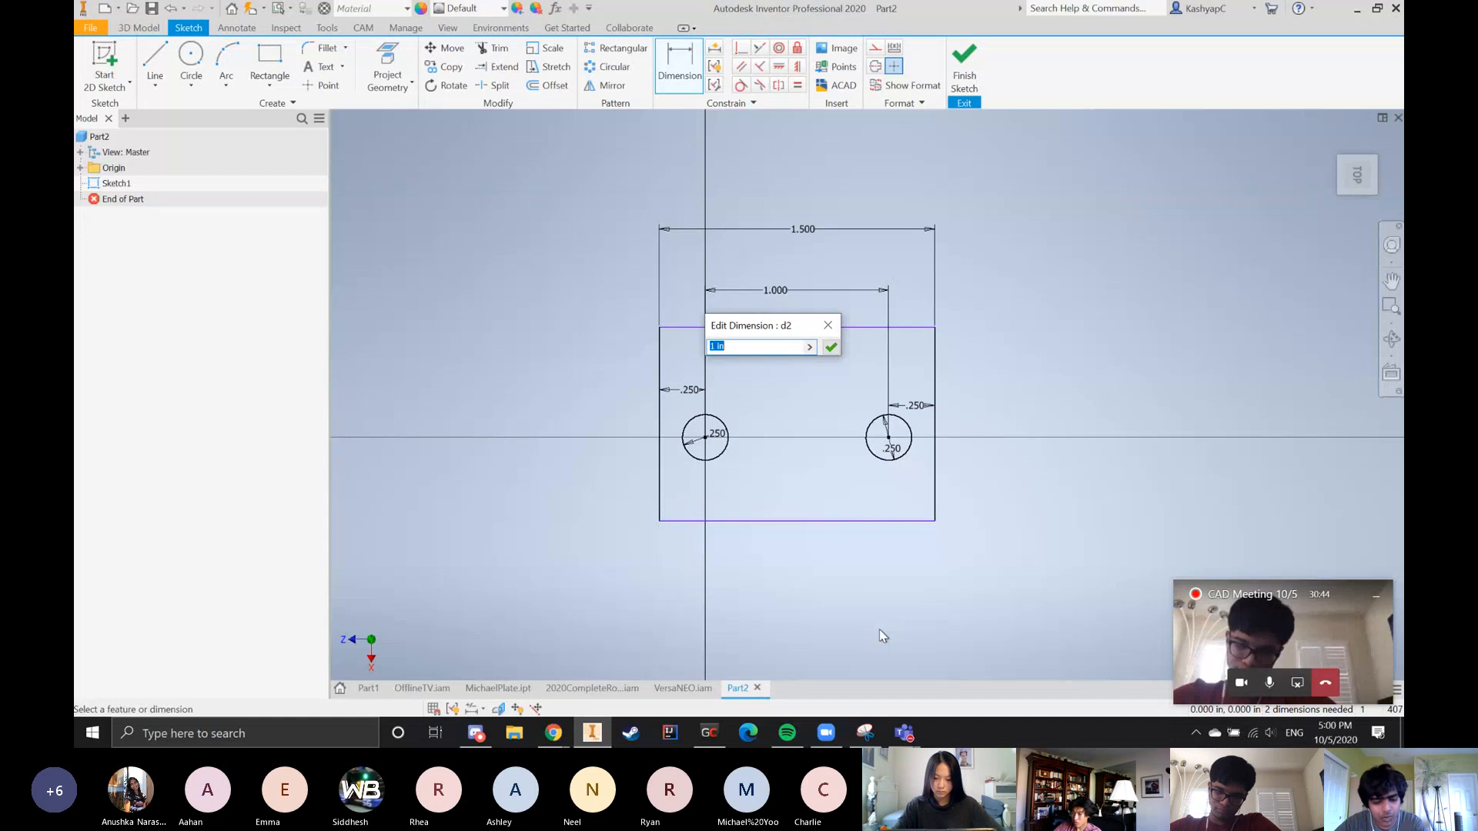
pyautogui.write('1.75')
pyautogui.press('Return')
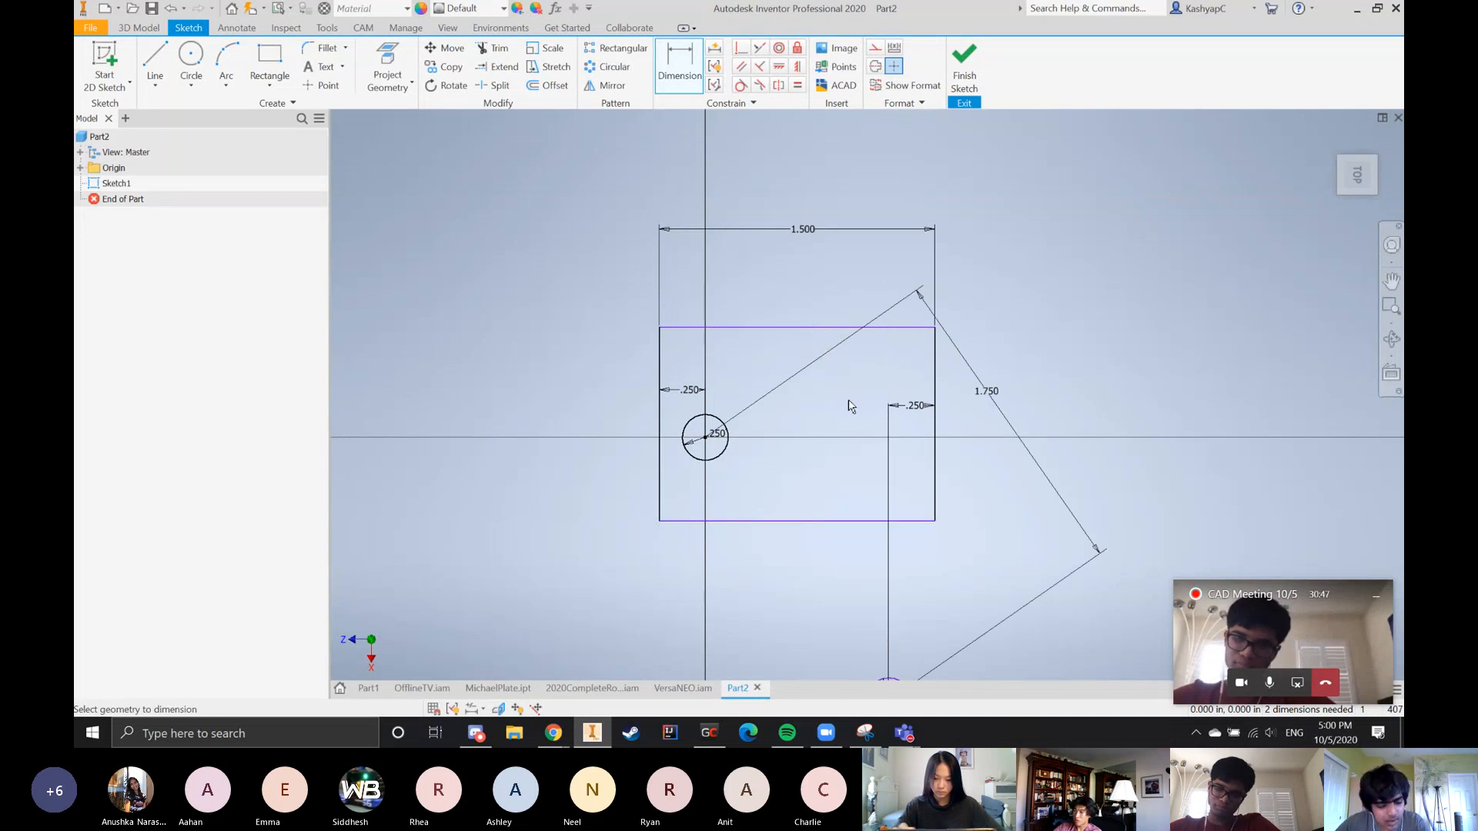
pyautogui.scroll(5, 849, 402)
pyautogui.hotkey('ctrl', 'z')
pyautogui.scroll(-6, 877, 390)
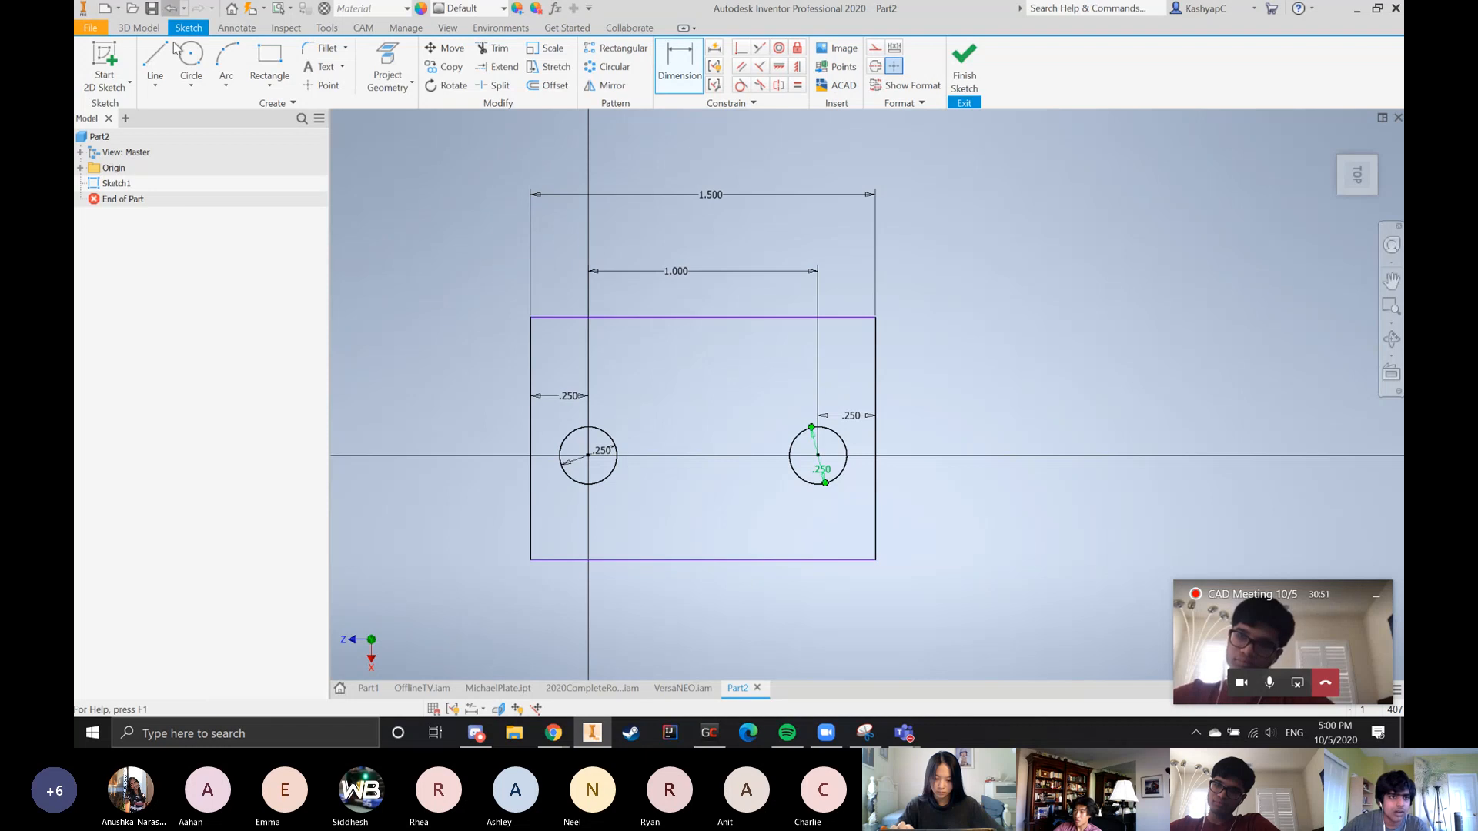
# Draw a construction line connecting the centers of the left and right circles
pyautogui.click(156, 62)
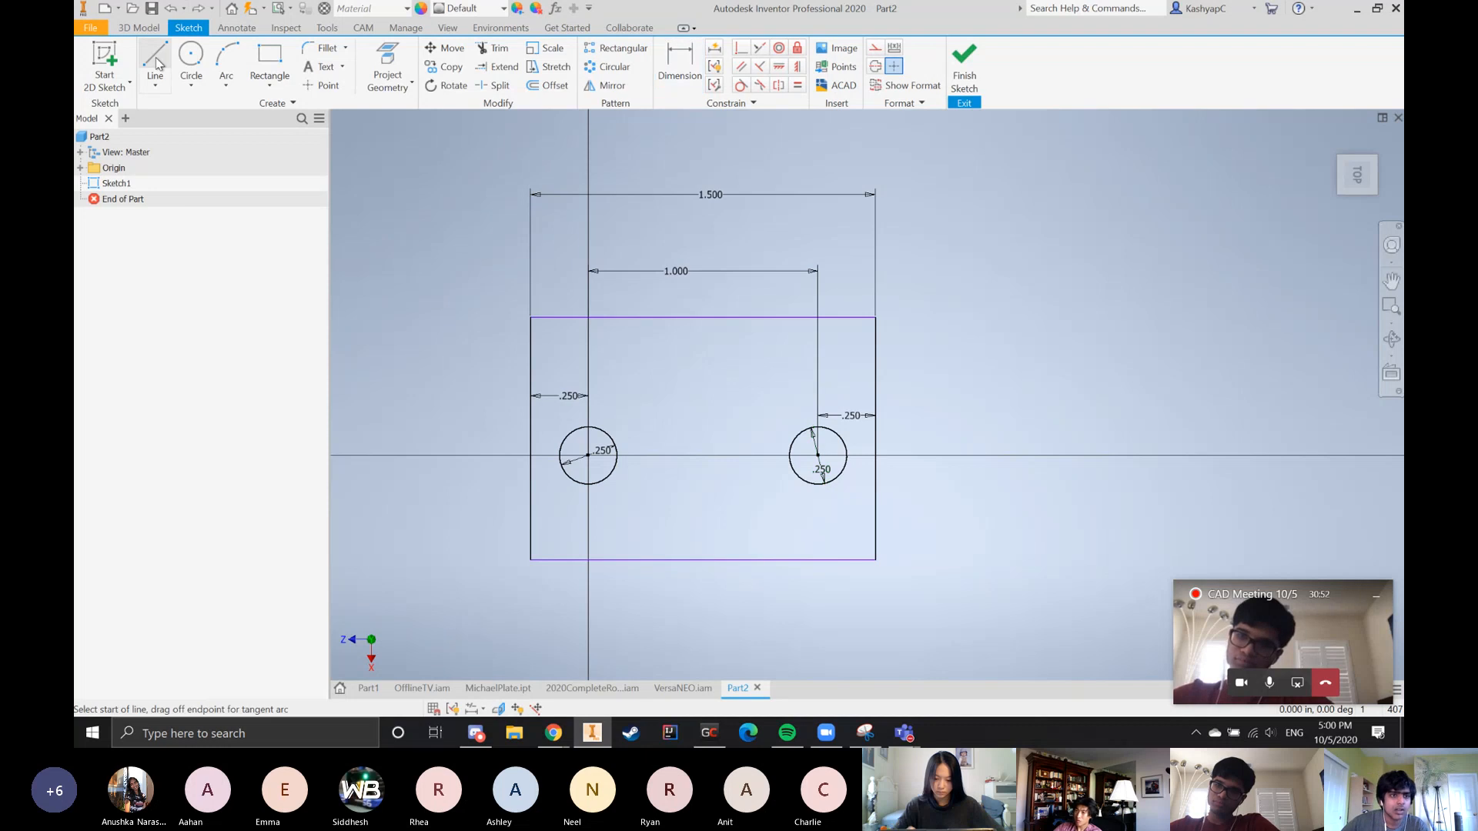
pyautogui.click(876, 48)
pyautogui.click(588, 455)
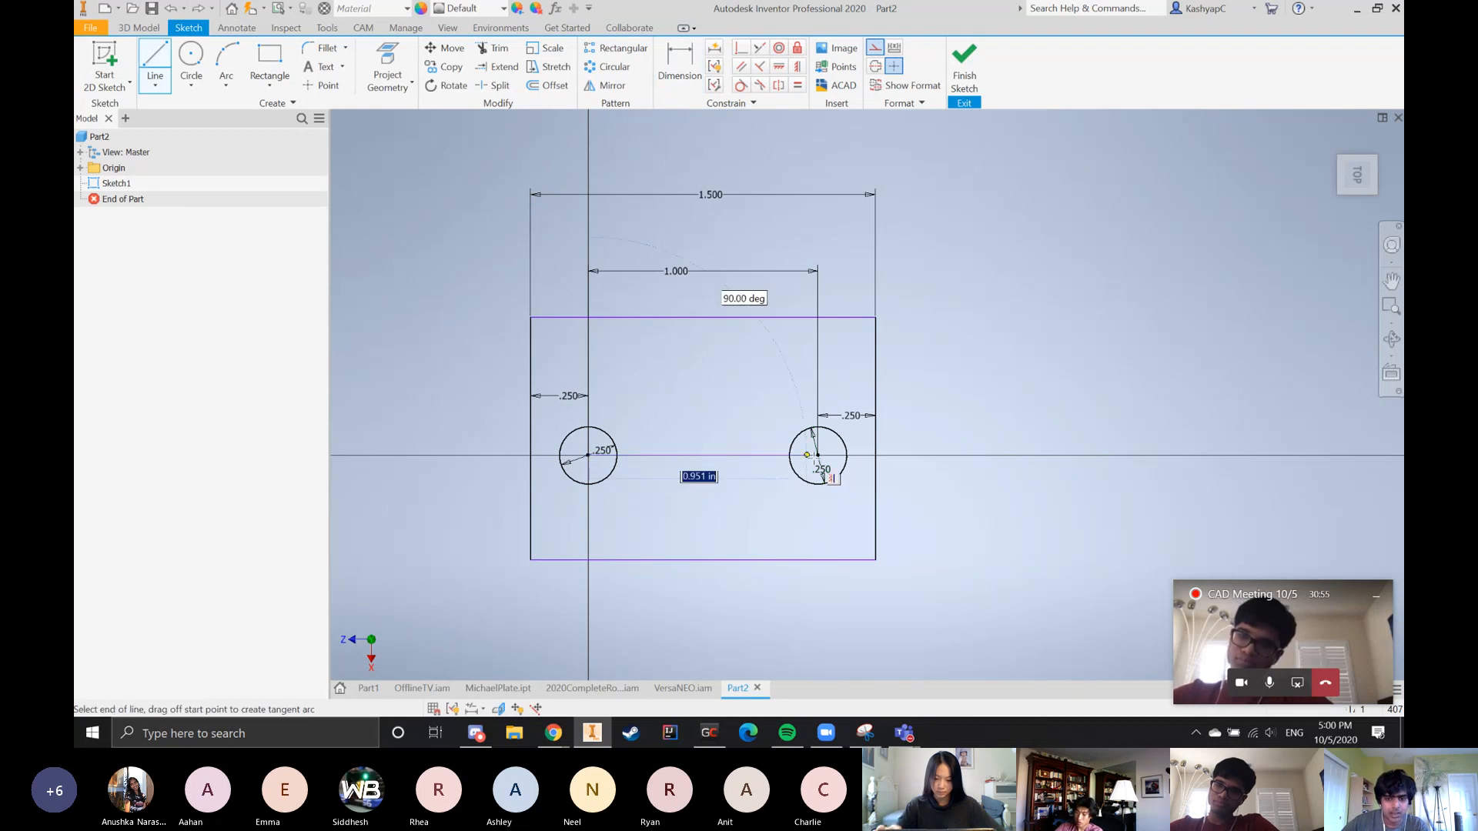
pyautogui.click(818, 455)
# Try to apply a vertical constraint to the construction line between the circles, and dismiss it
pyautogui.click(778, 68)
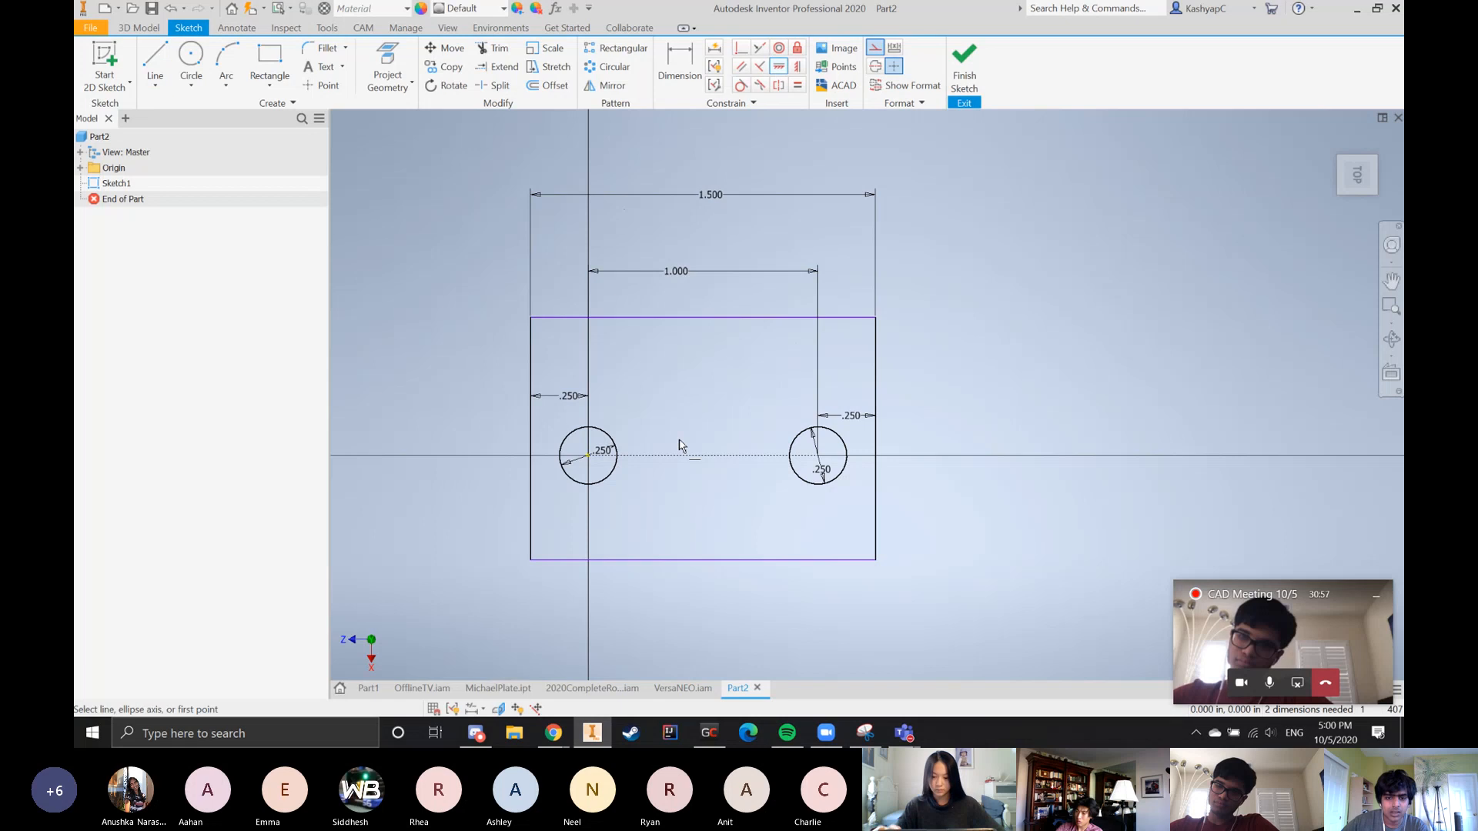
pyautogui.click(798, 67)
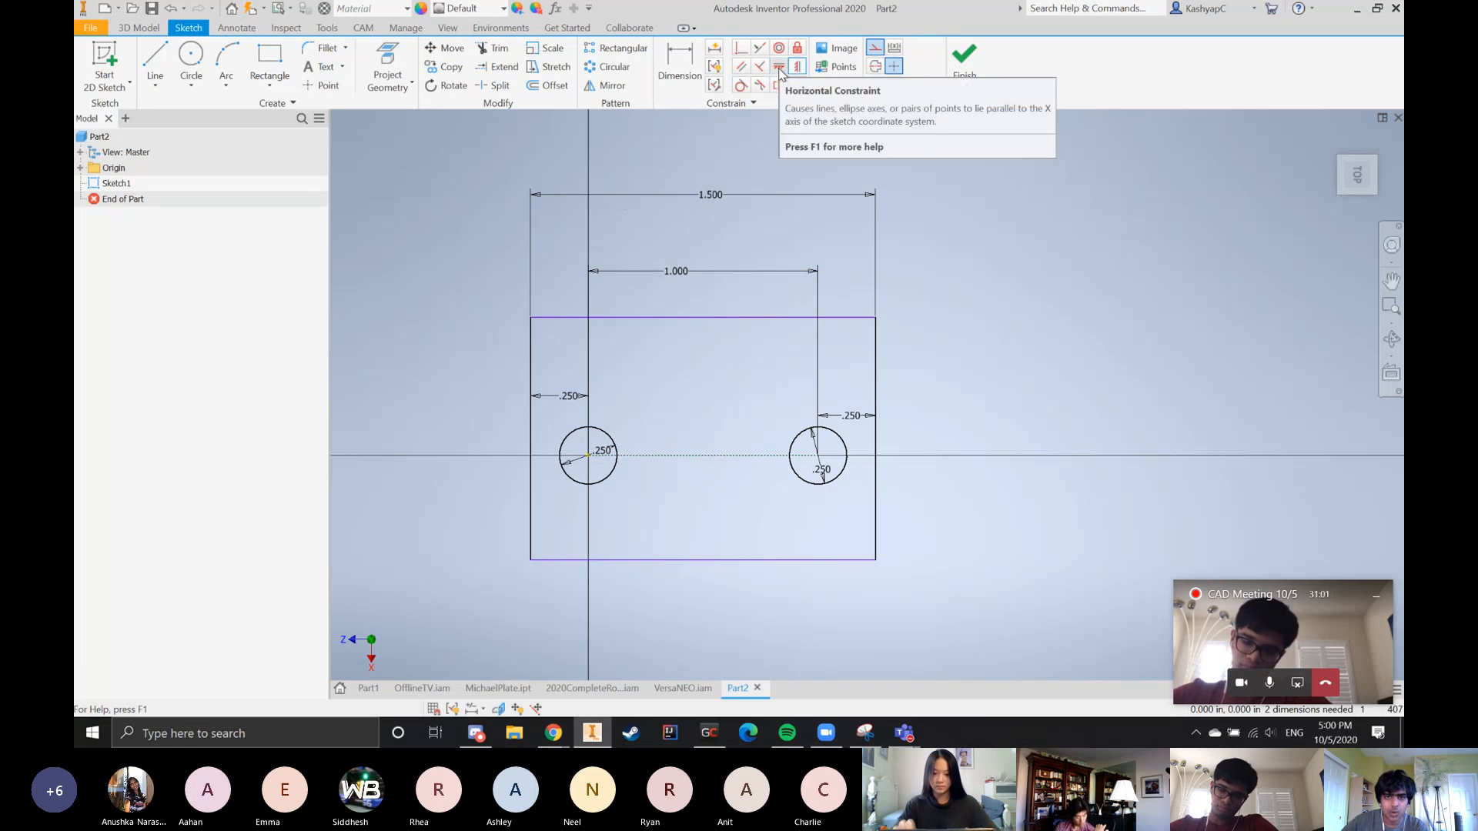
pyautogui.click(741, 461)
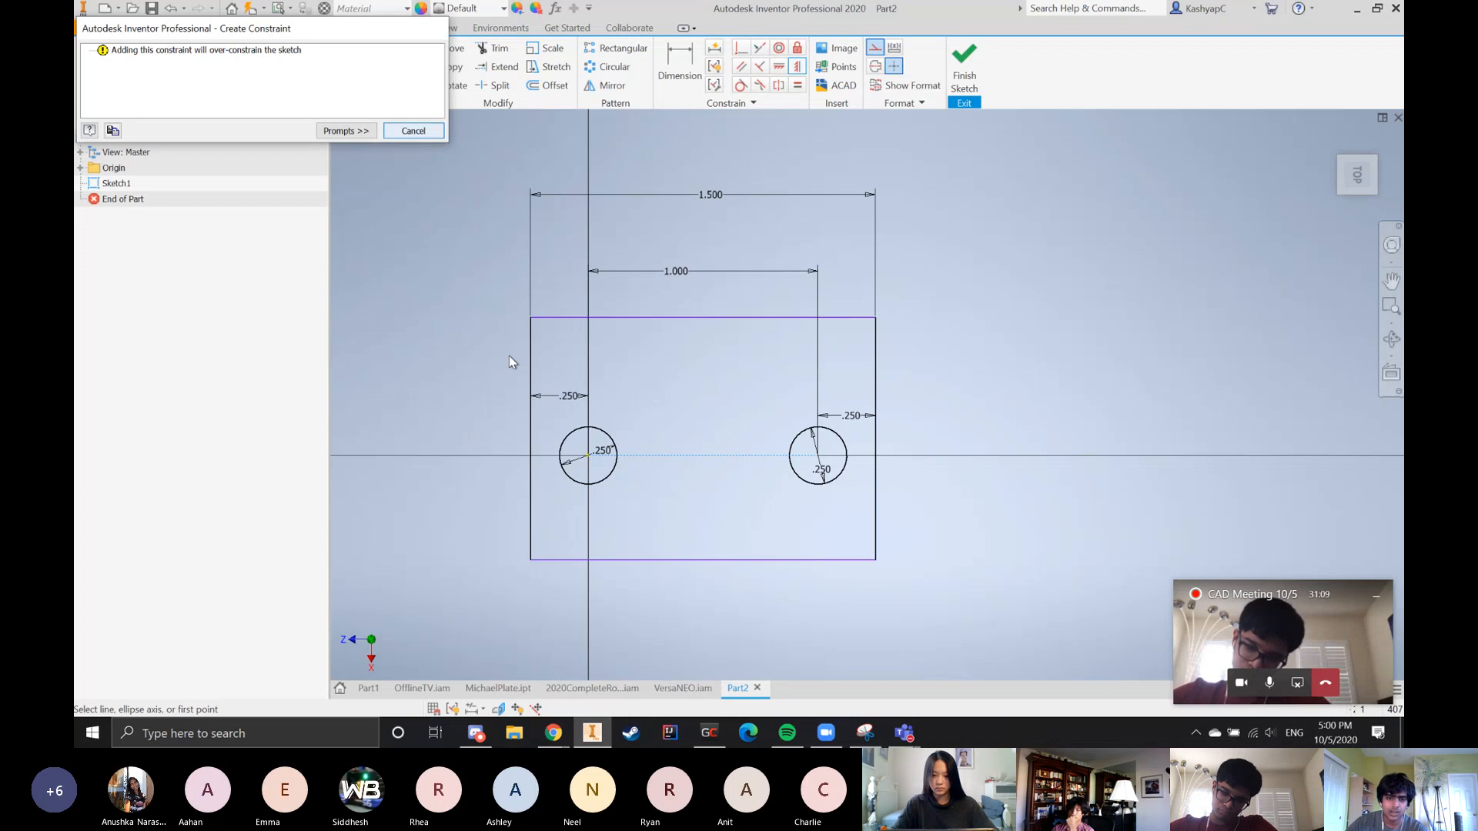
pyautogui.press('Escape')
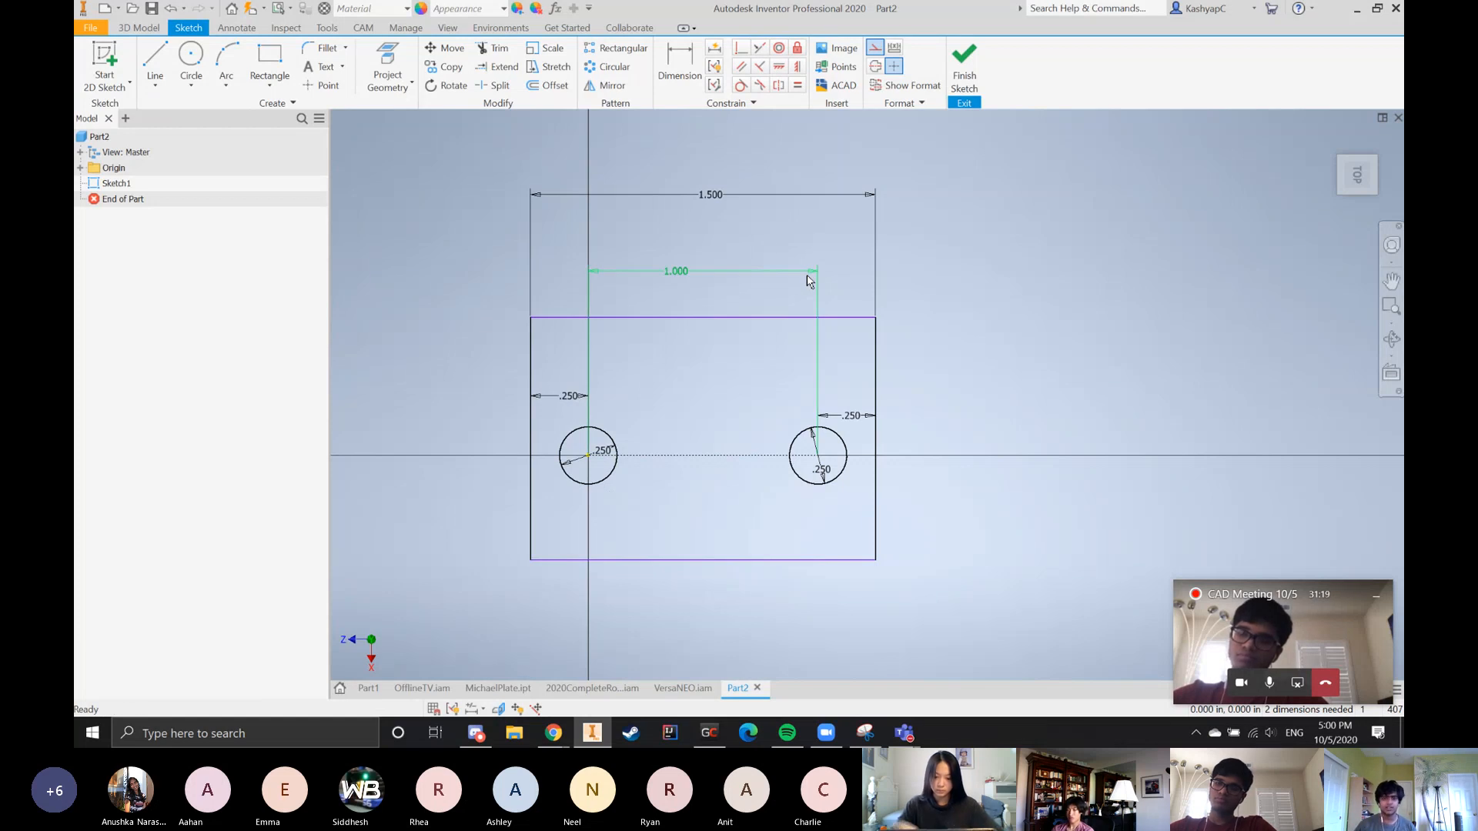
# Draw a free slanted construction line to the right of the rectangle and apply a horizontal constraint to it
pyautogui.click(155, 61)
pyautogui.click(1185, 271)
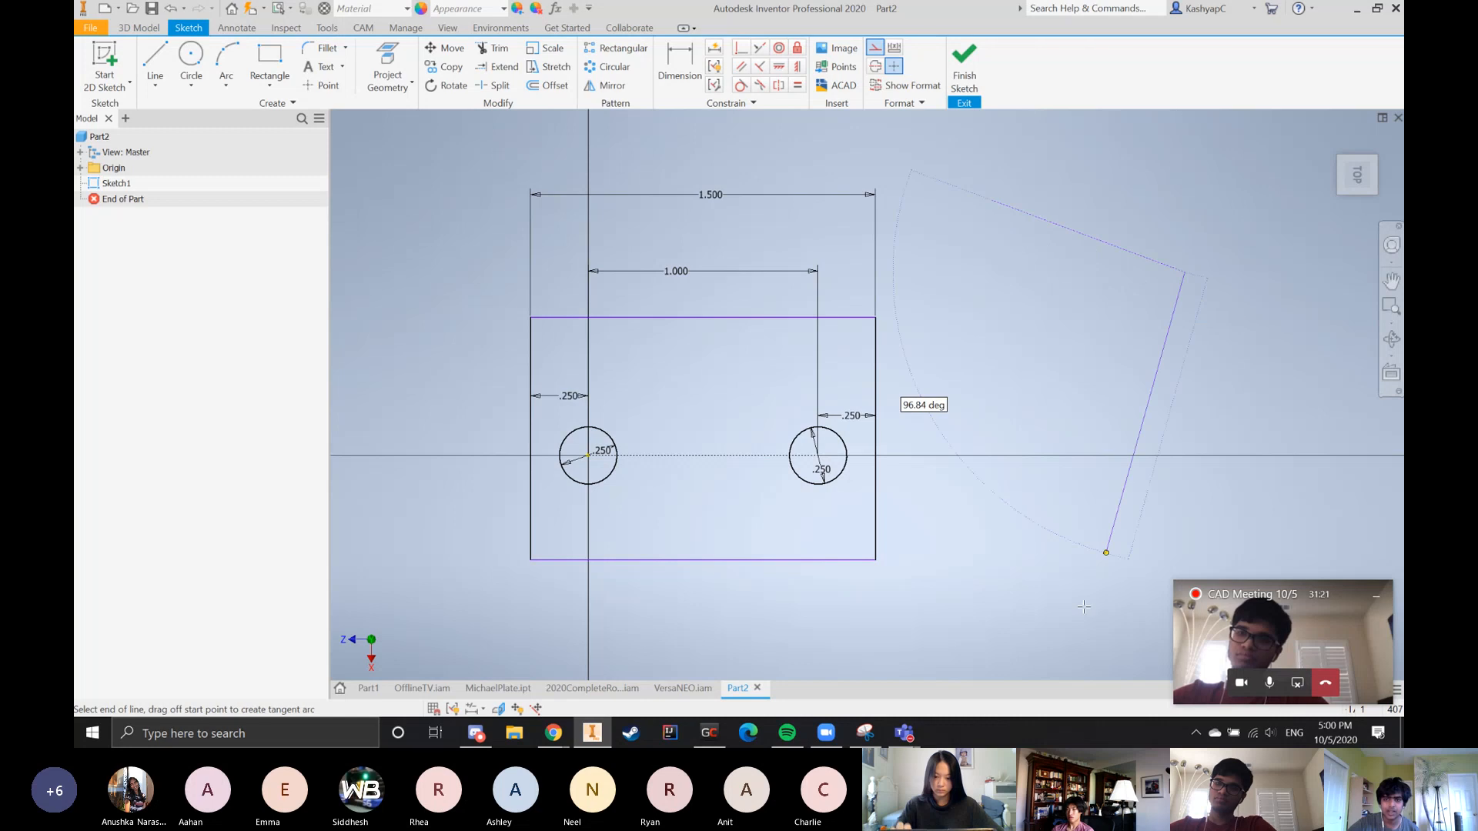
pyautogui.press('Escape')
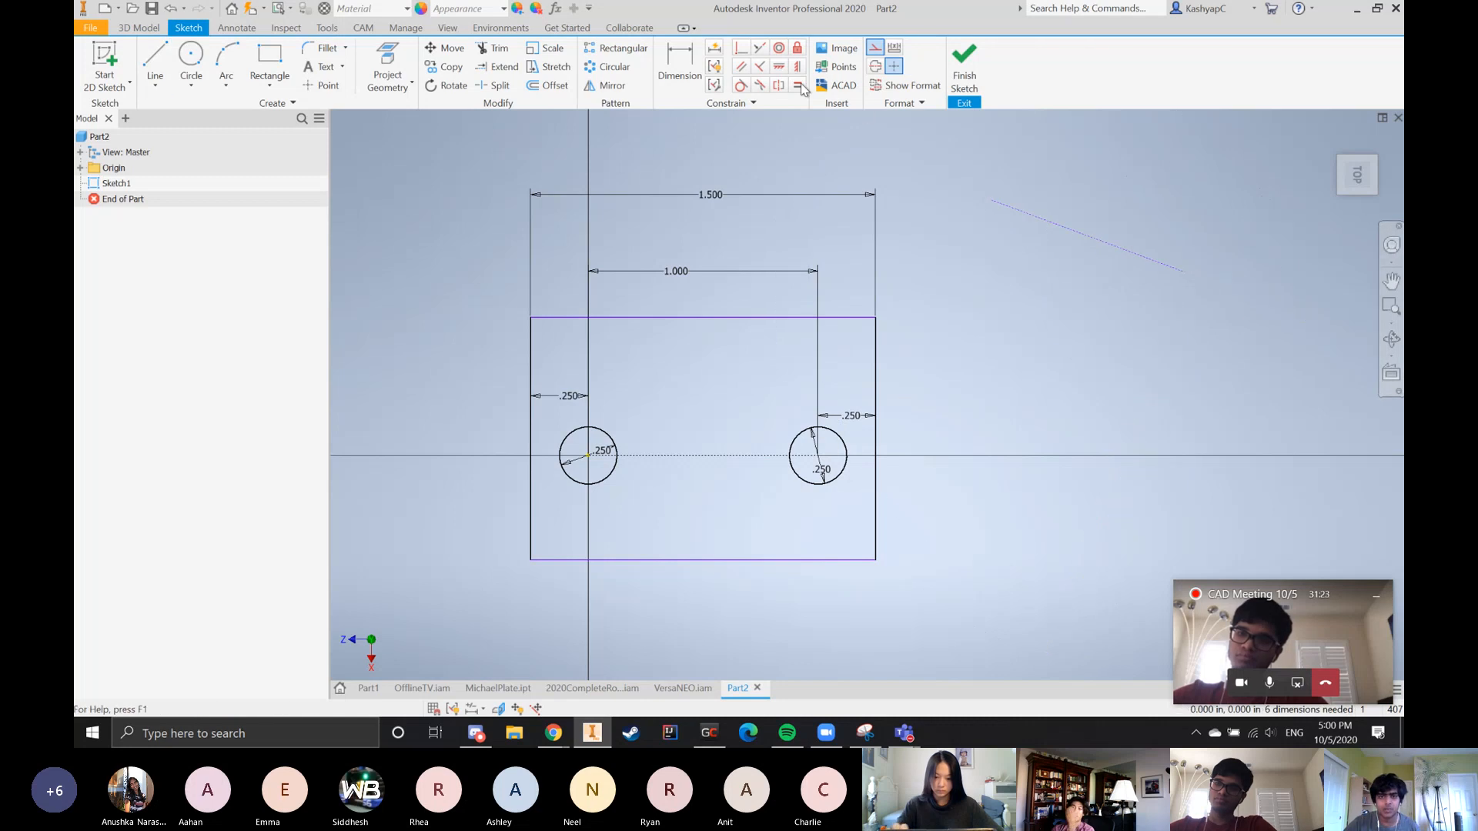
pyautogui.click(779, 66)
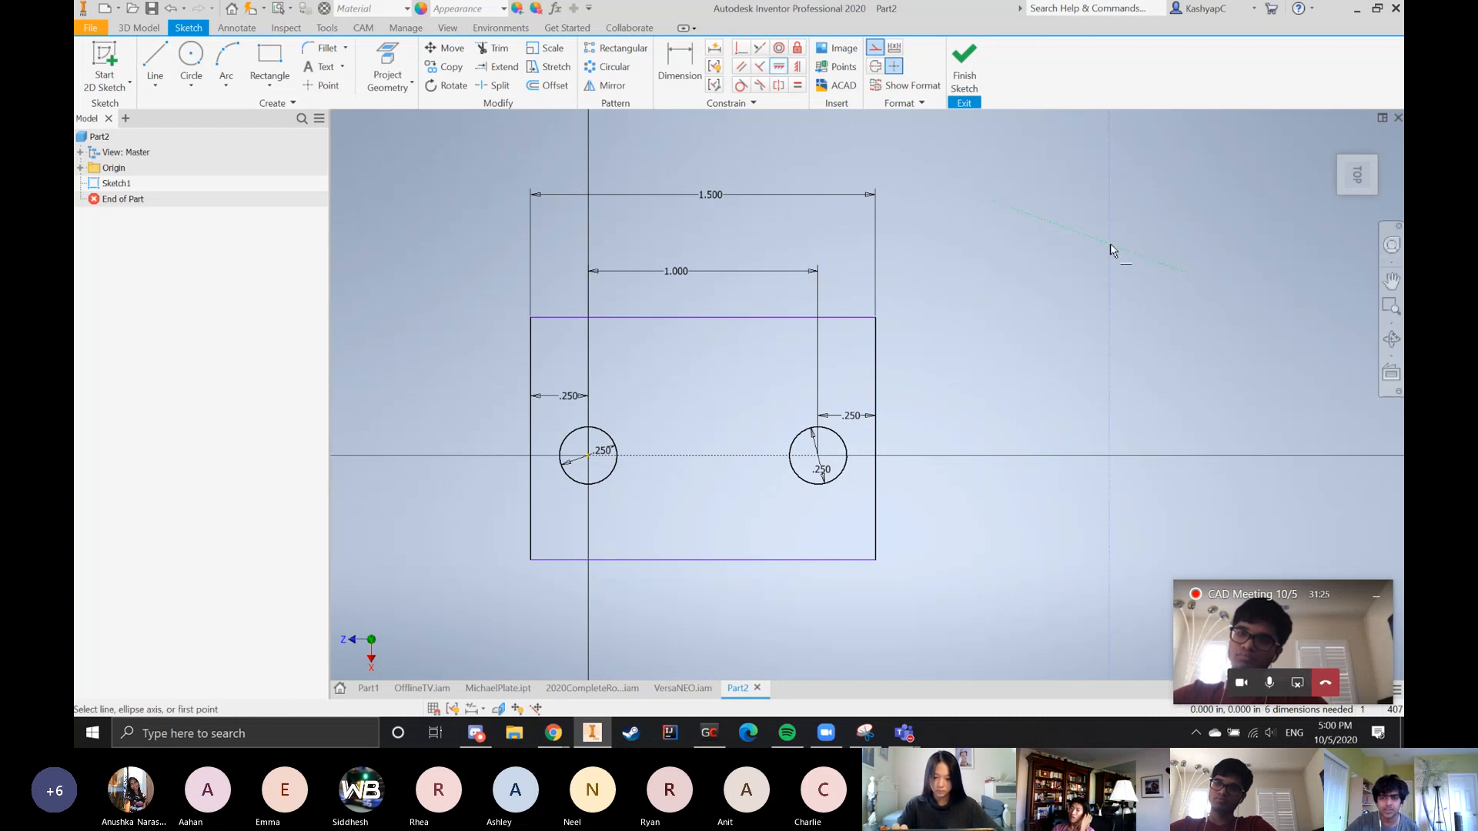
pyautogui.click(1110, 243)
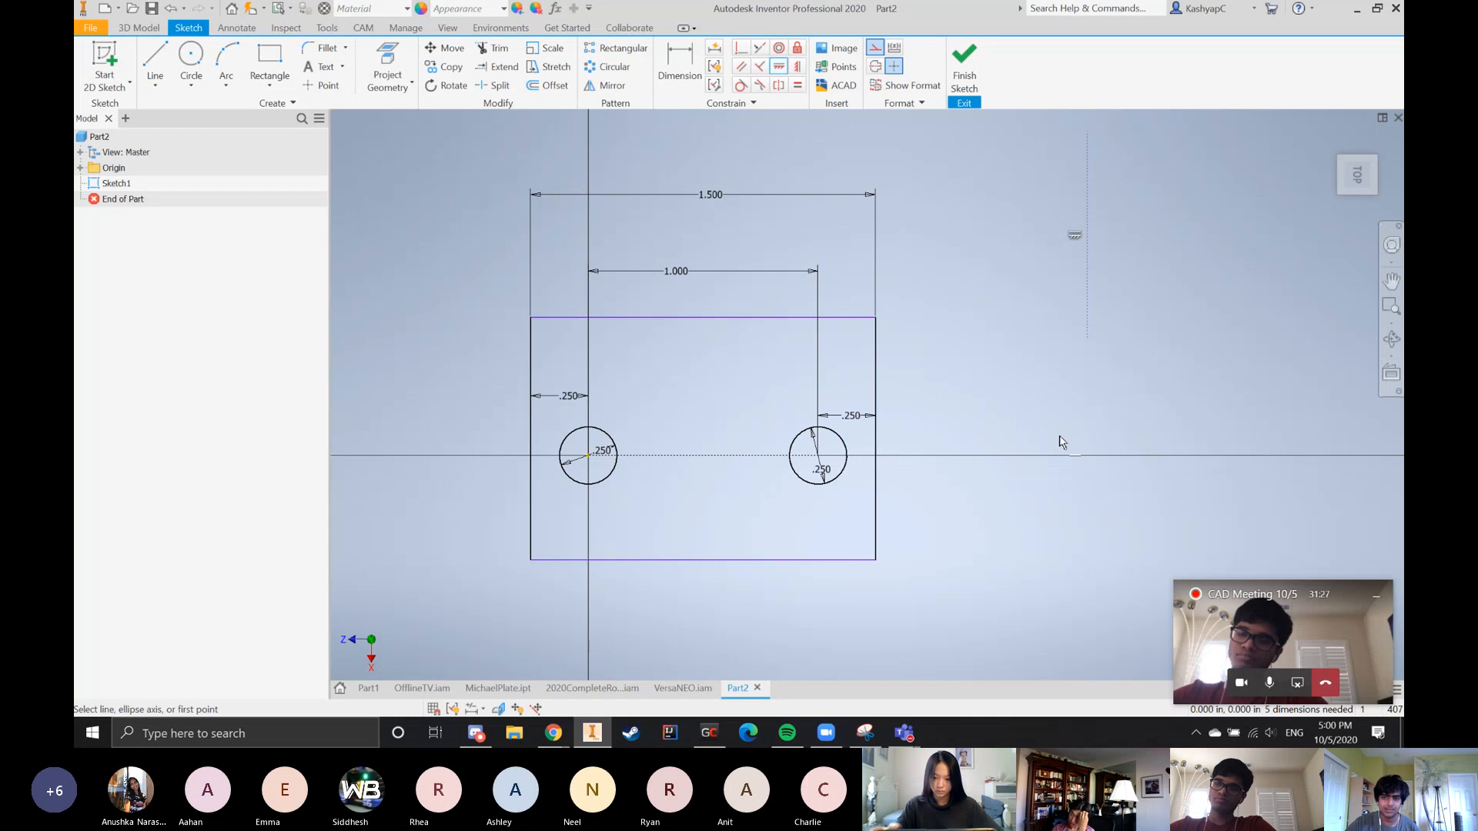
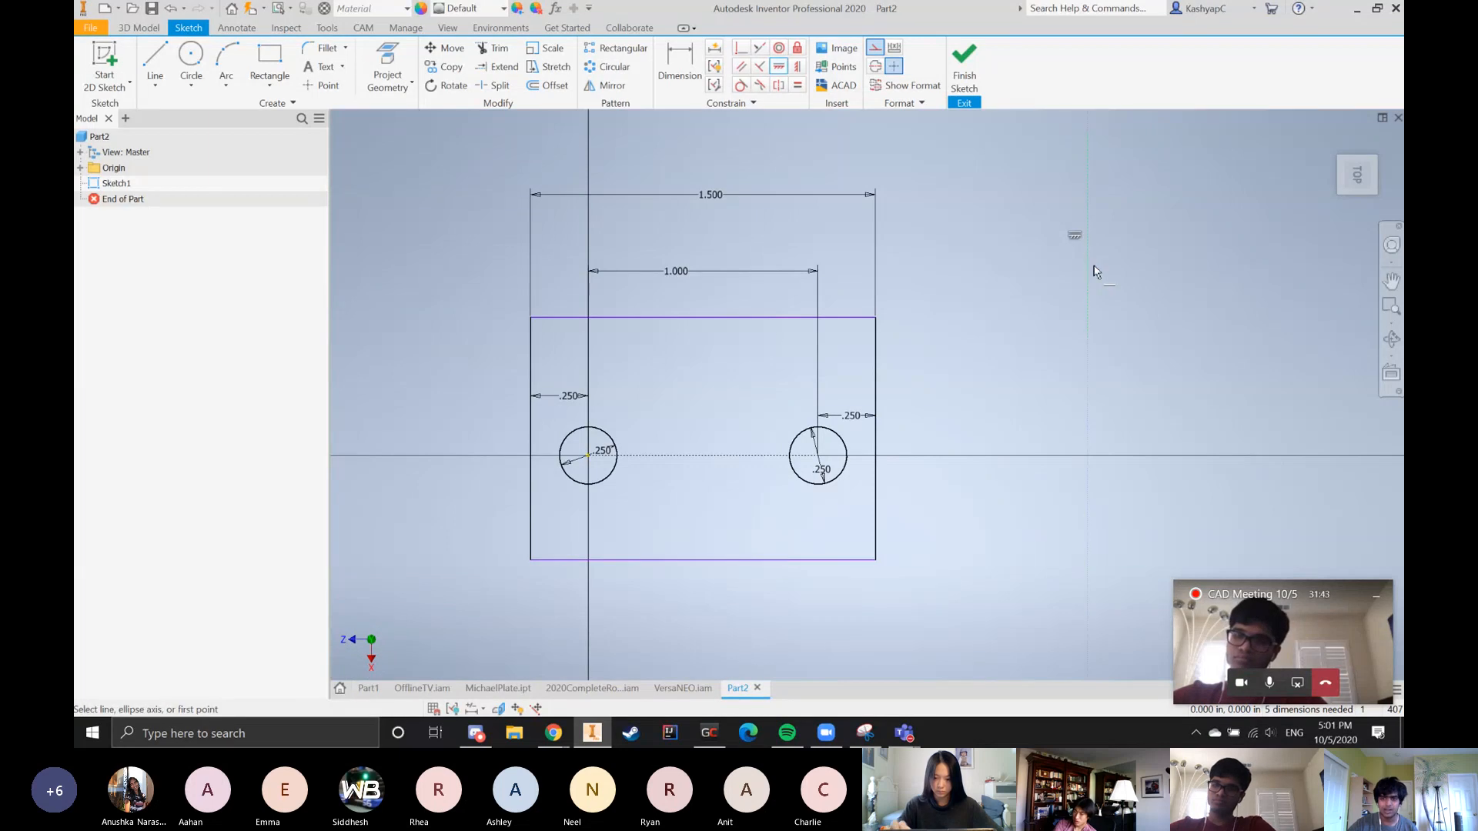
# Draw a slightly slanted construction line crossing the free line beside the rectangle, and make the two lines perpendicular
pyautogui.click(777, 74)
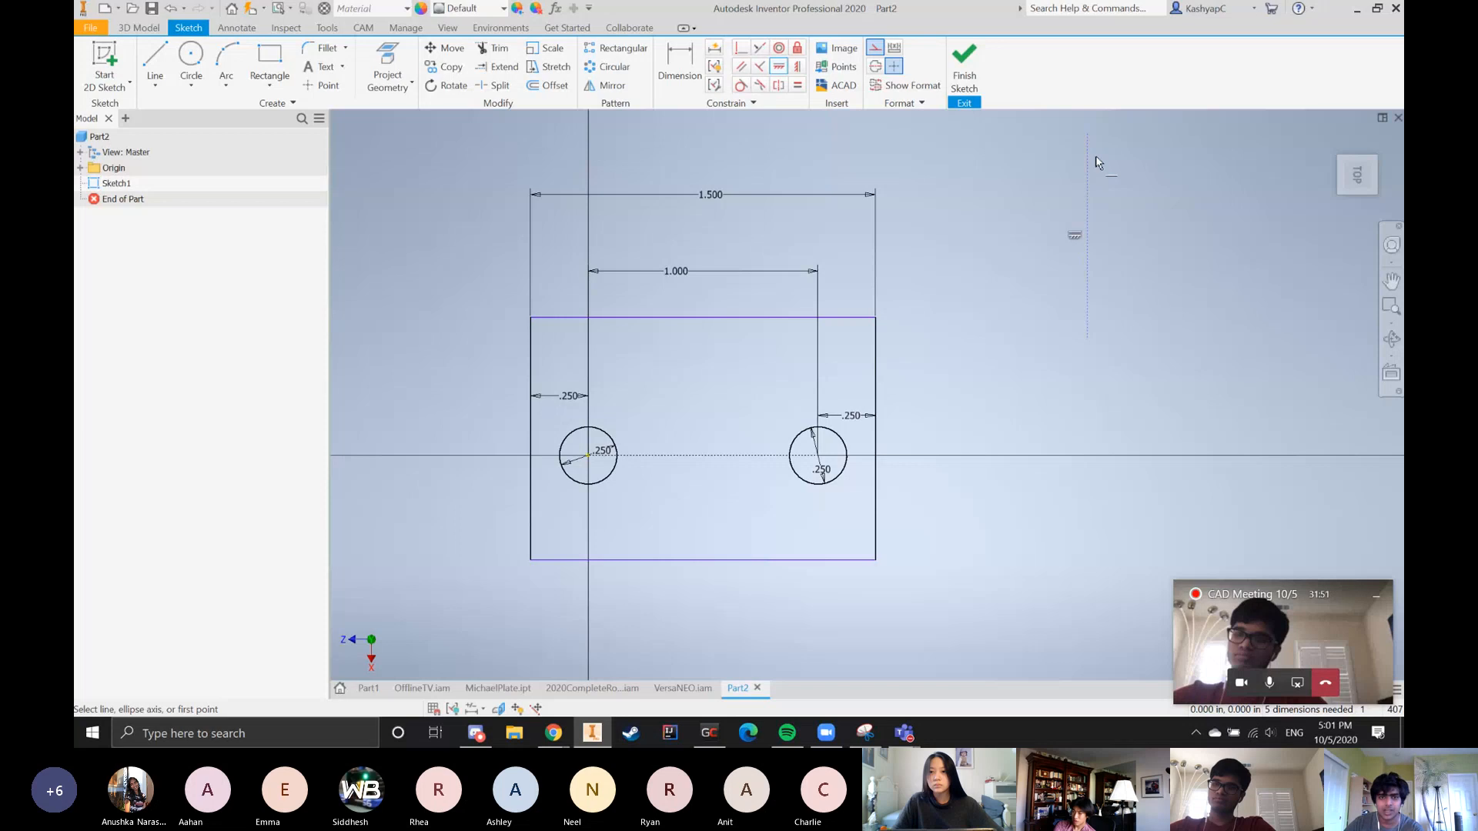
pyautogui.press('Escape')
pyautogui.click(155, 60)
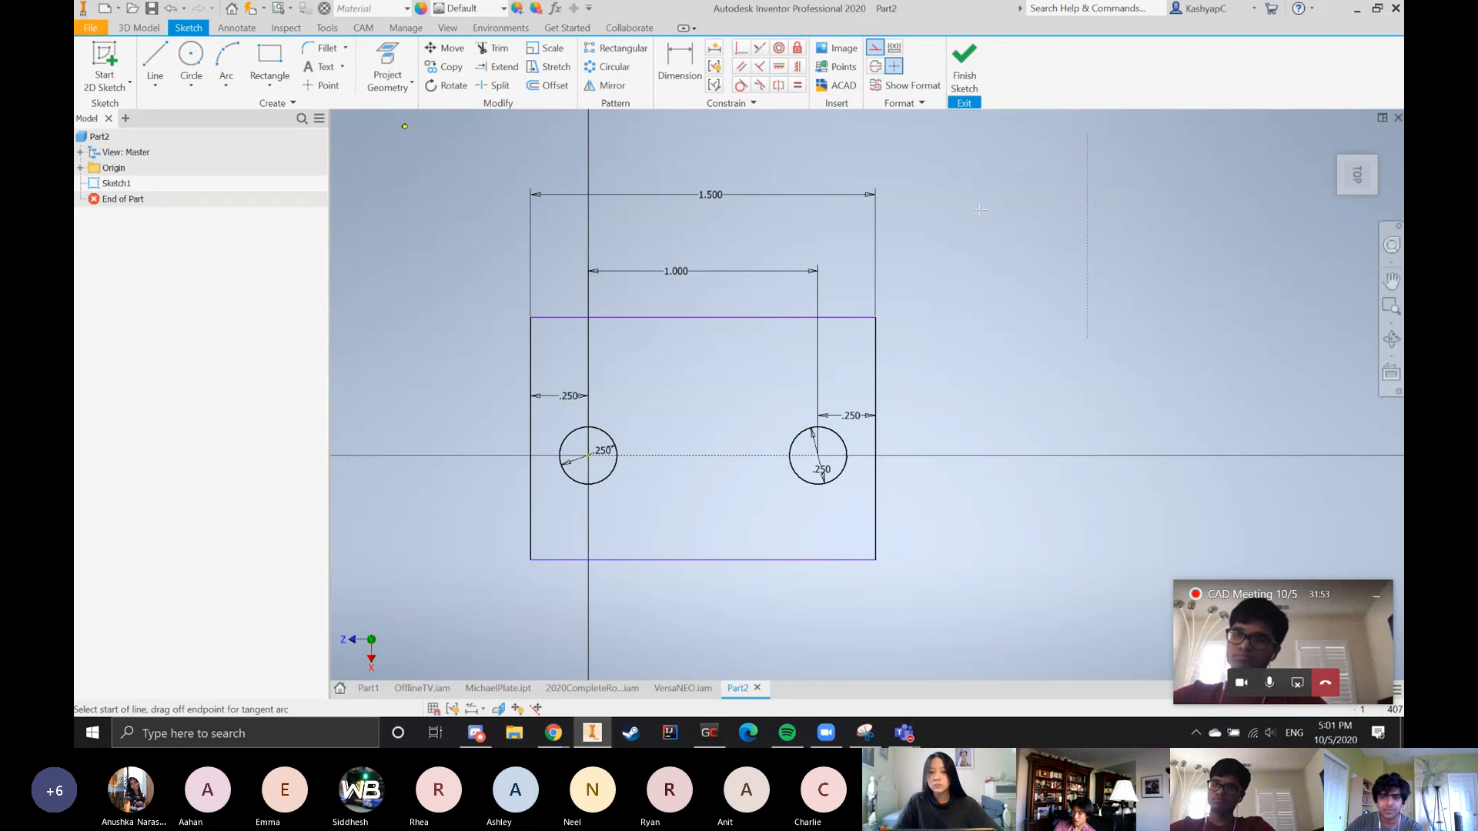
pyautogui.click(989, 223)
pyautogui.click(1332, 236)
pyautogui.click(760, 66)
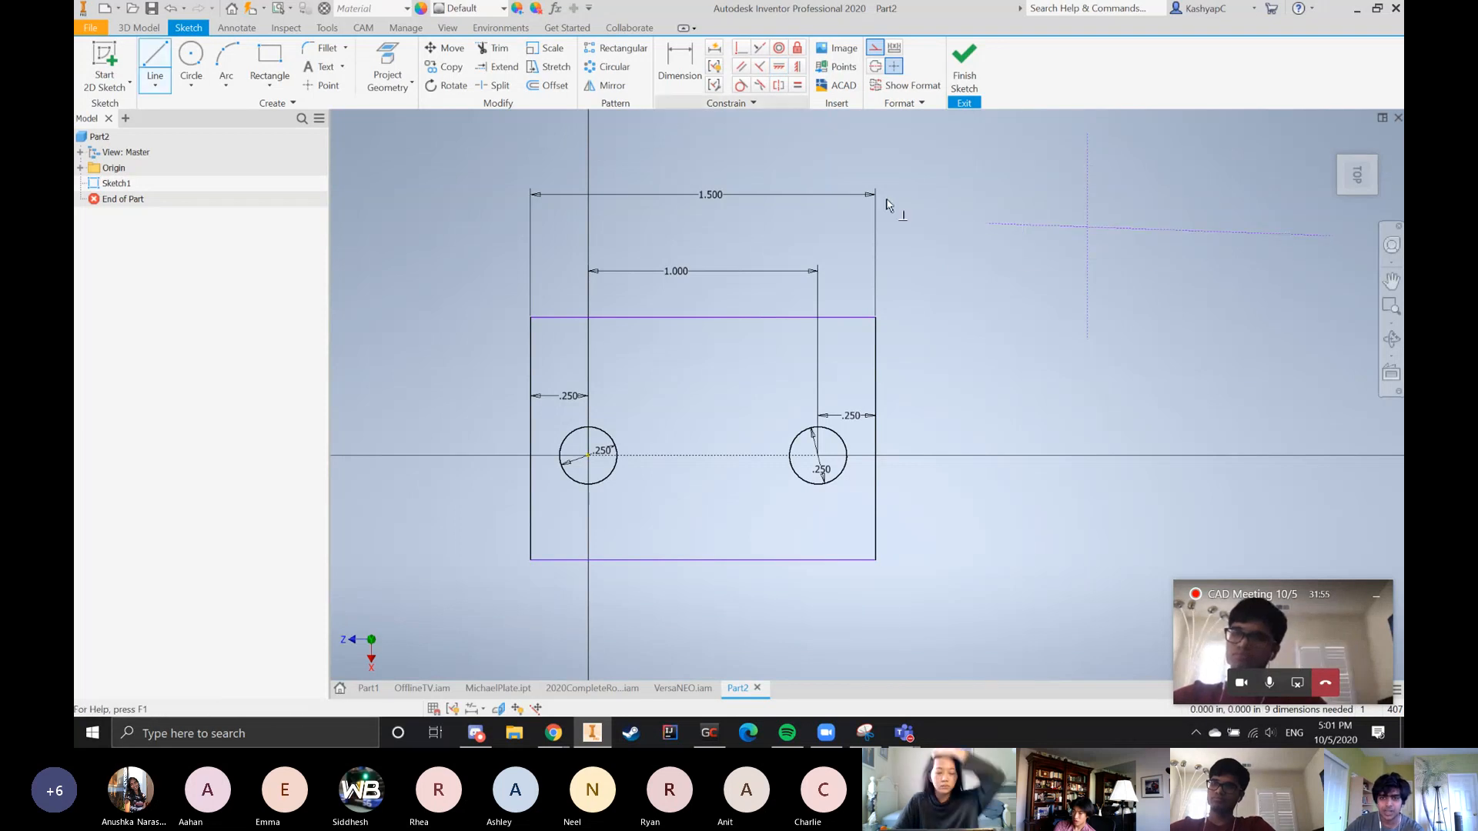
pyautogui.click(1078, 227)
pyautogui.click(1087, 219)
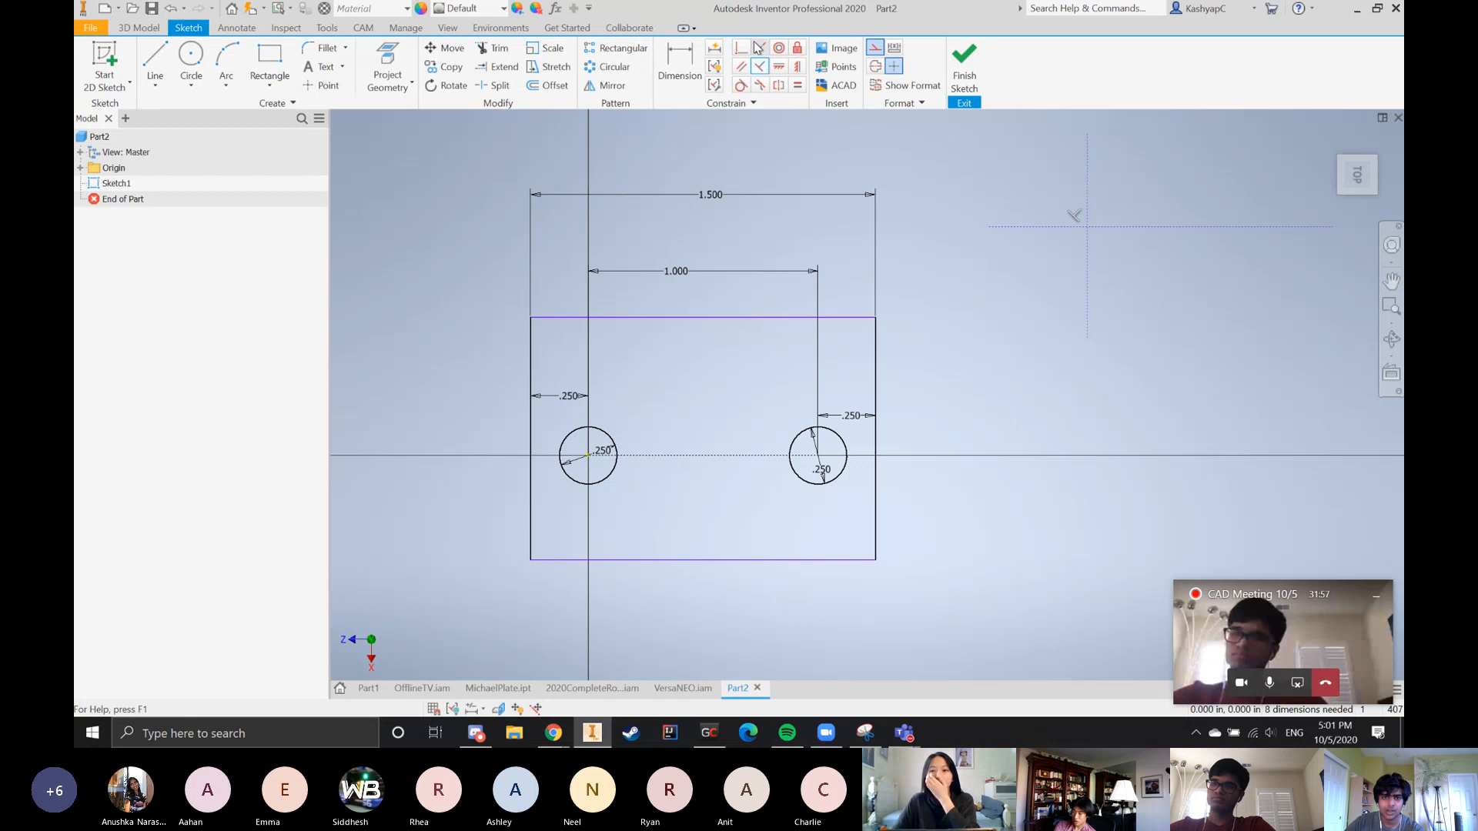
# Draw another slanted construction line below the free crossing line and apply a parallel constraint between the two
pyautogui.click(154, 60)
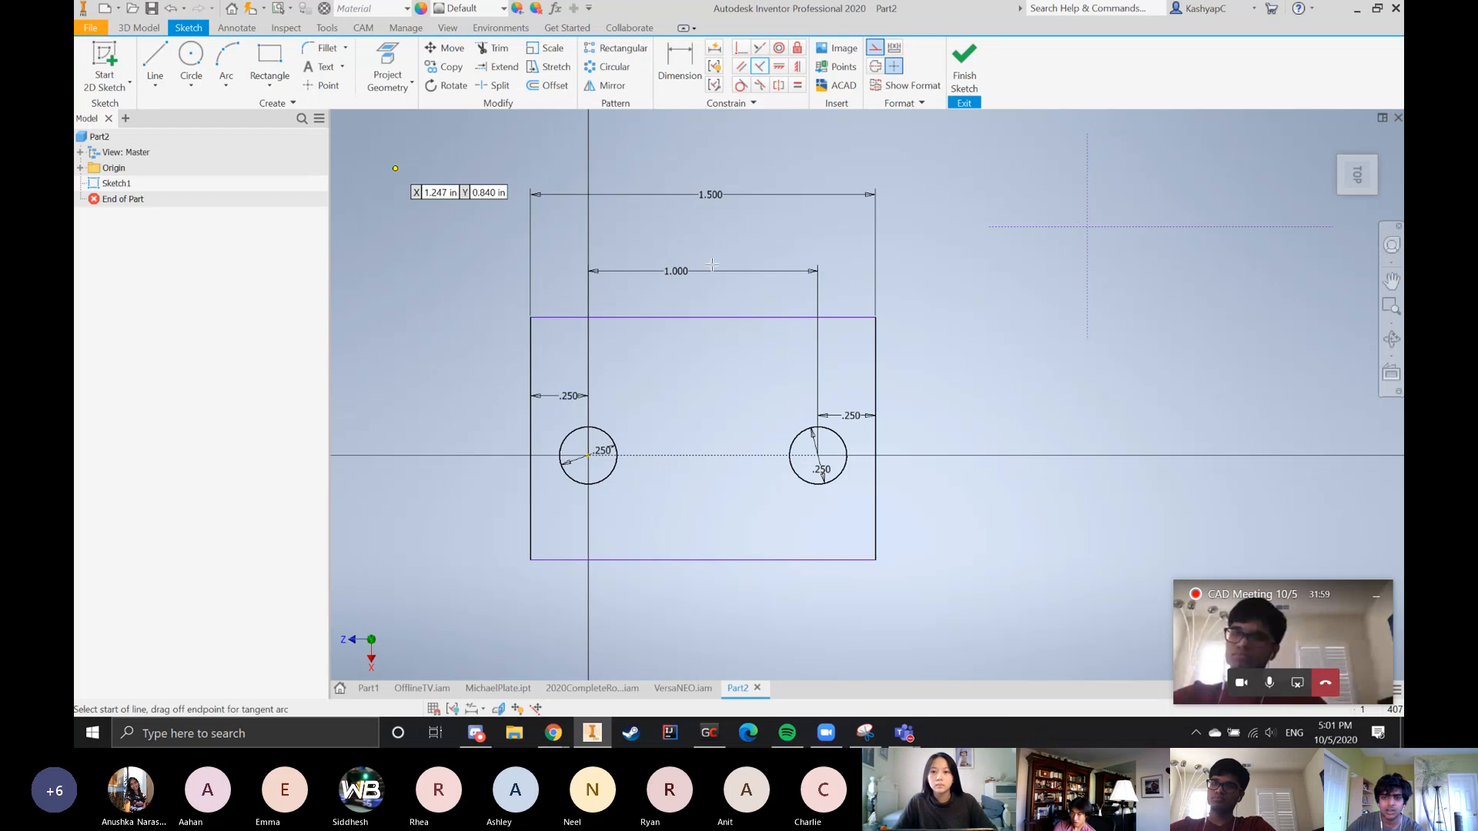
pyautogui.click(1010, 313)
pyautogui.click(1370, 332)
pyautogui.click(741, 66)
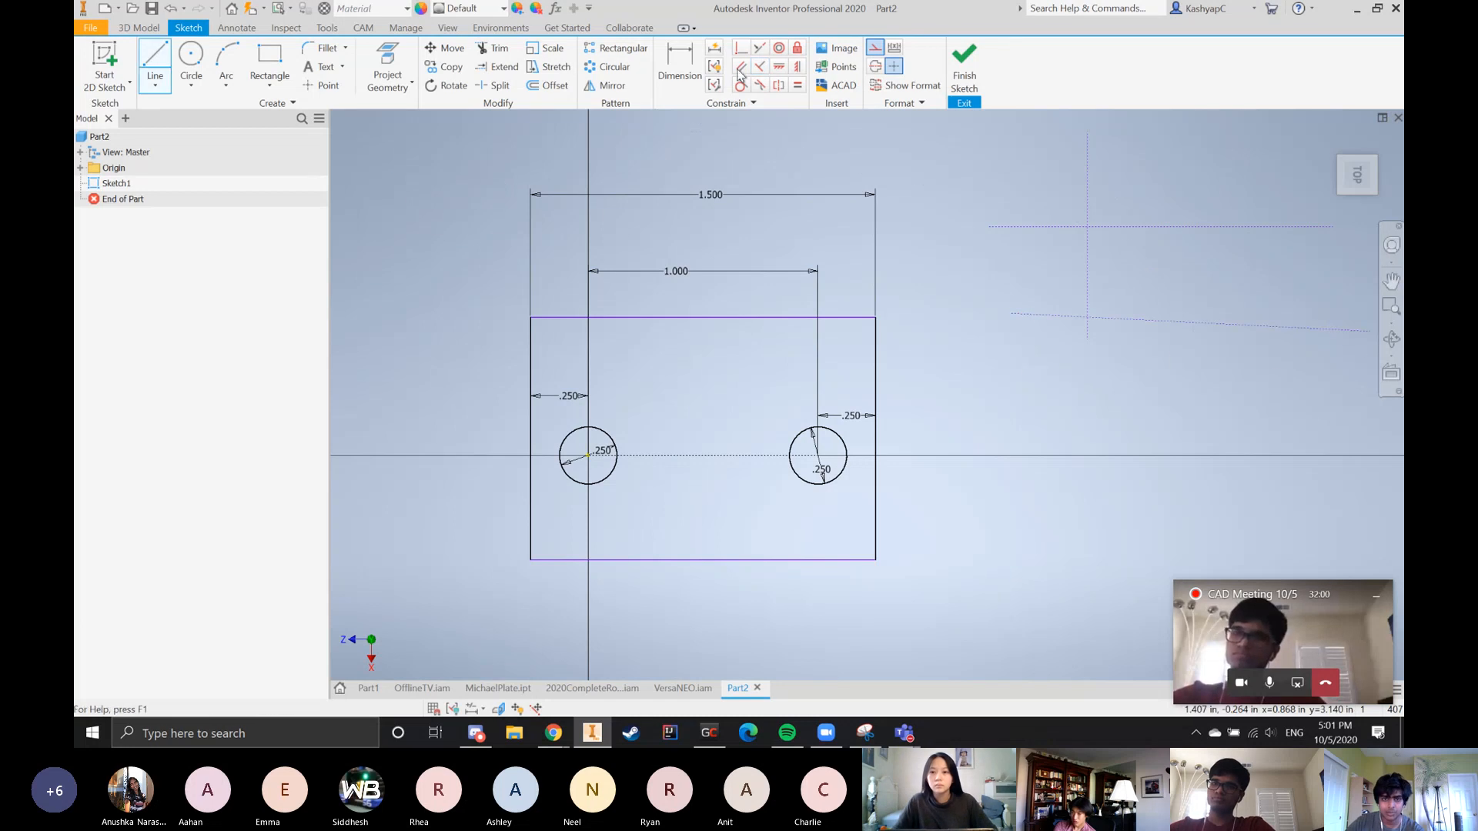
pyautogui.click(1183, 321)
pyautogui.click(1166, 227)
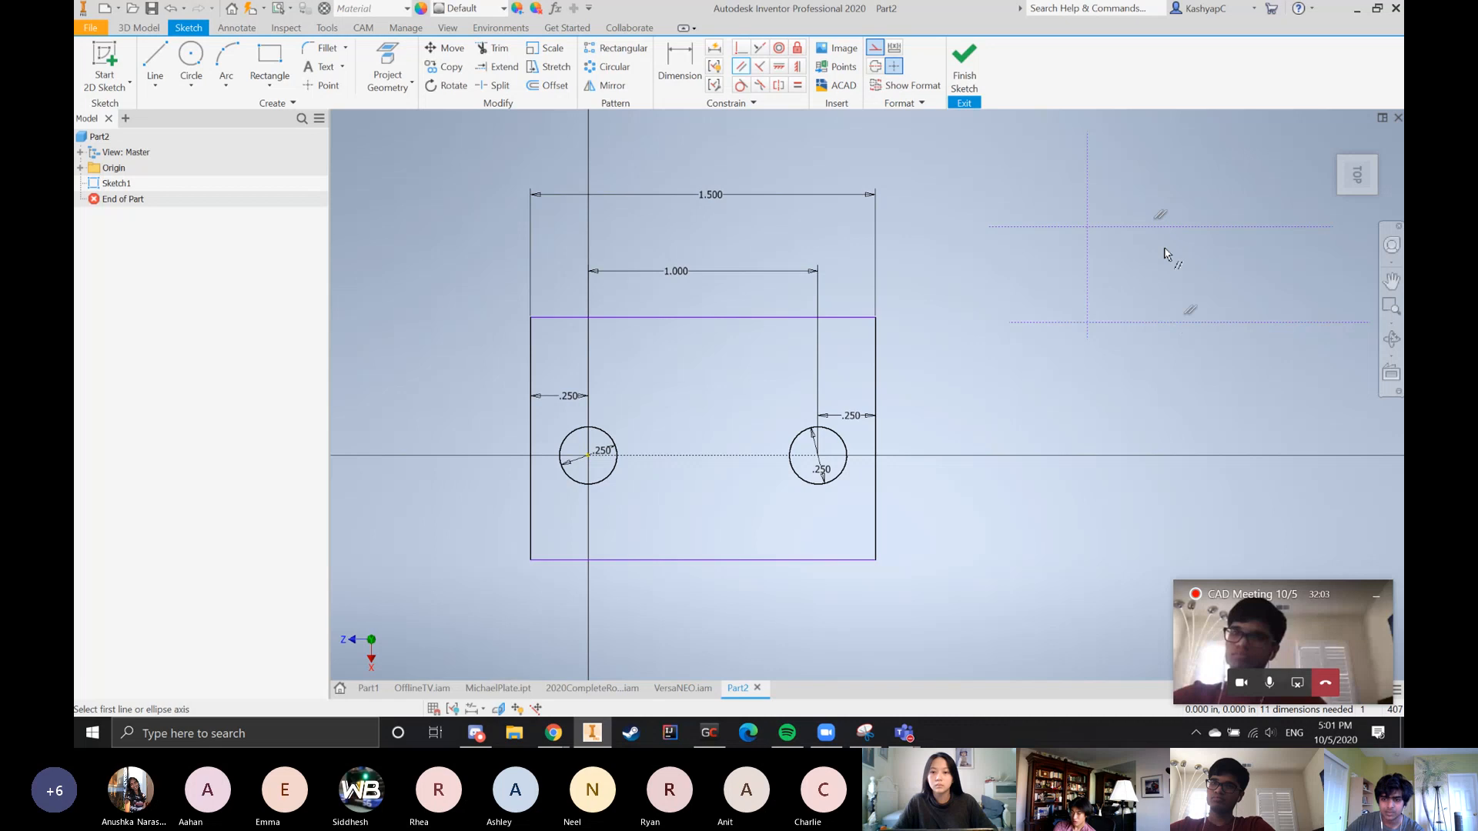
pyautogui.press('Escape')
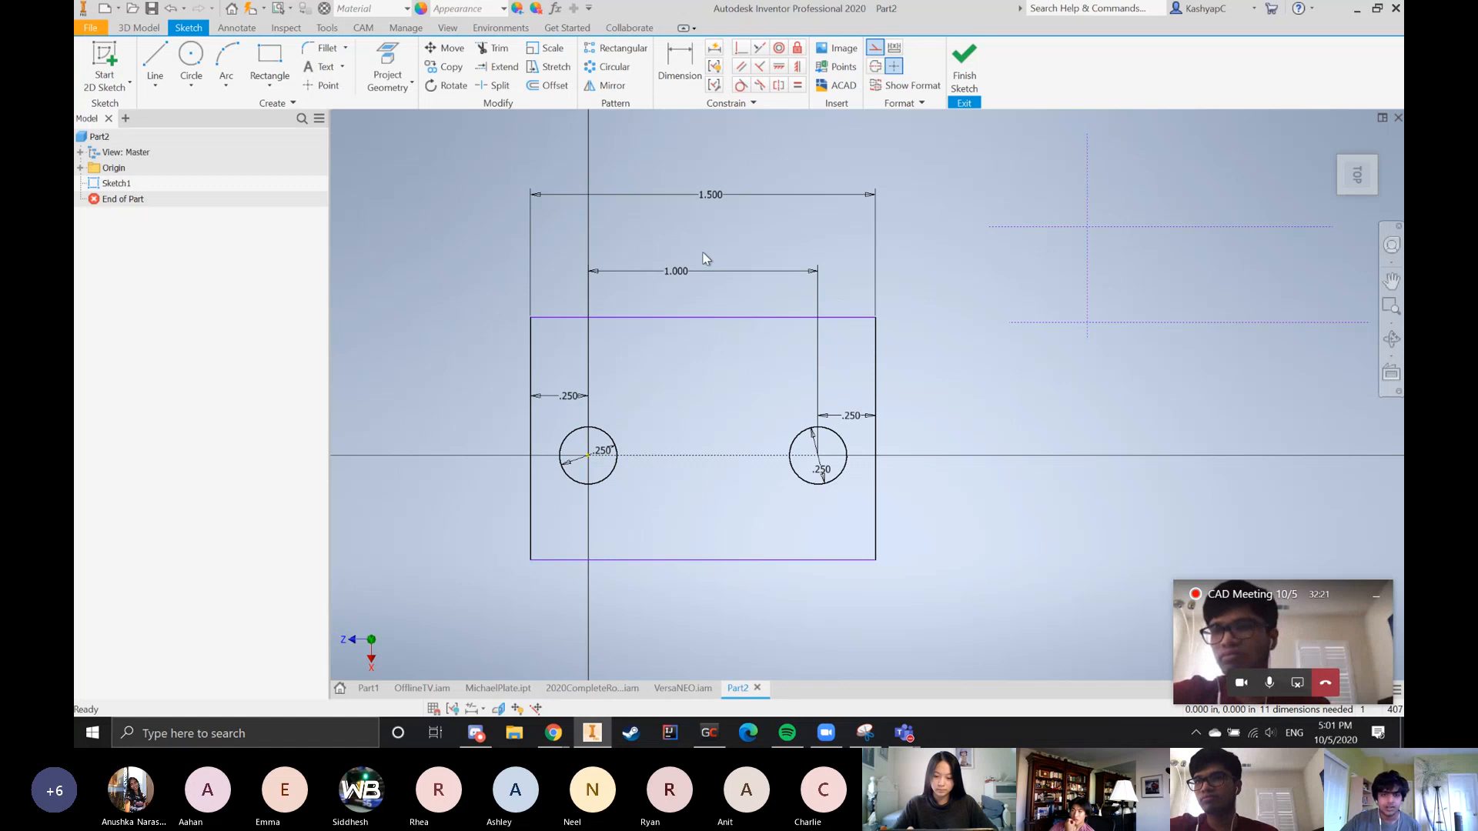
# Try setting the spacing between the two circle centers to 1.25 in, and undo that change
pyautogui.press('d')
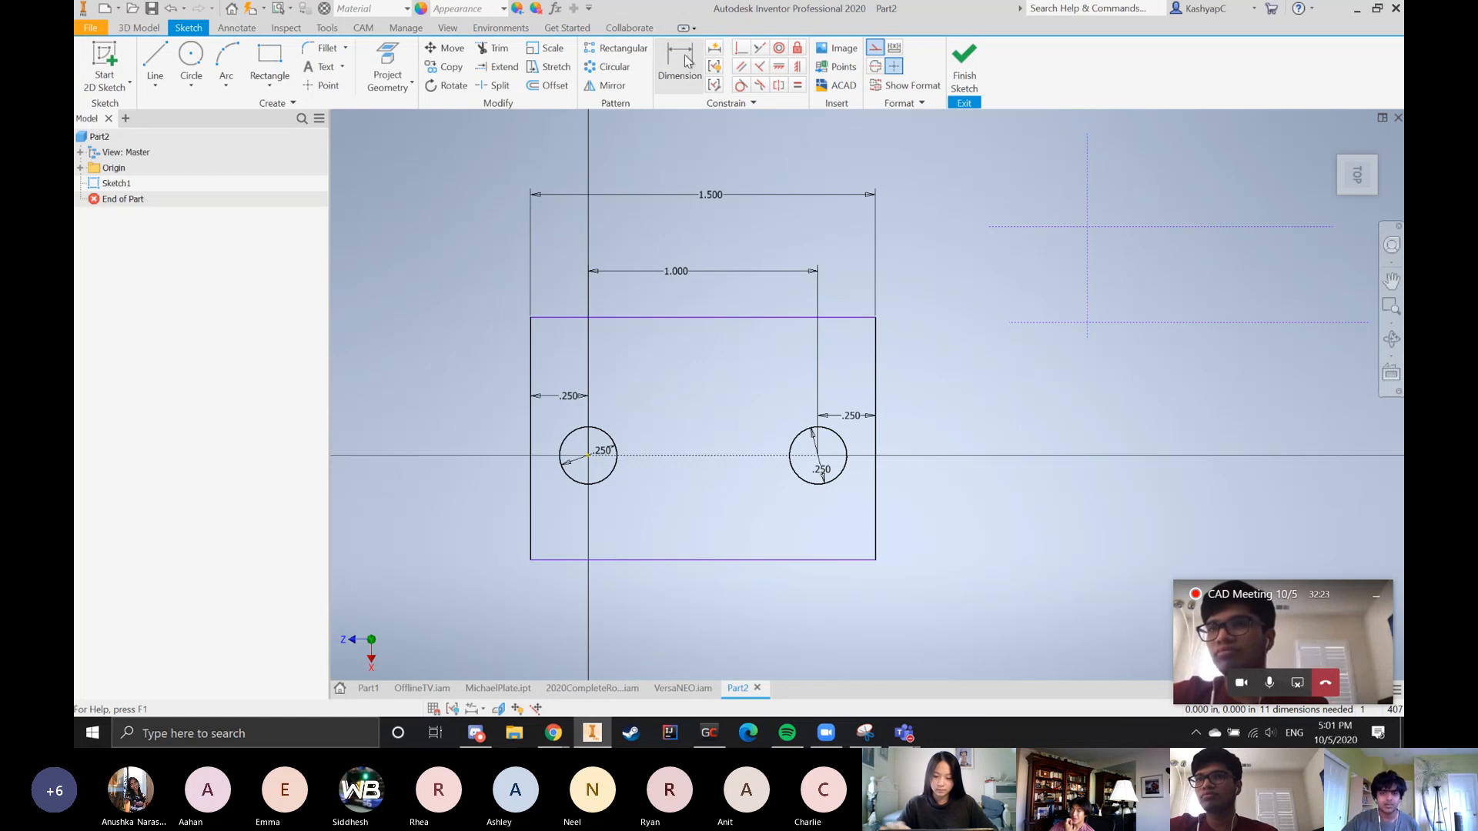
pyautogui.click(672, 277)
pyautogui.click(658, 331)
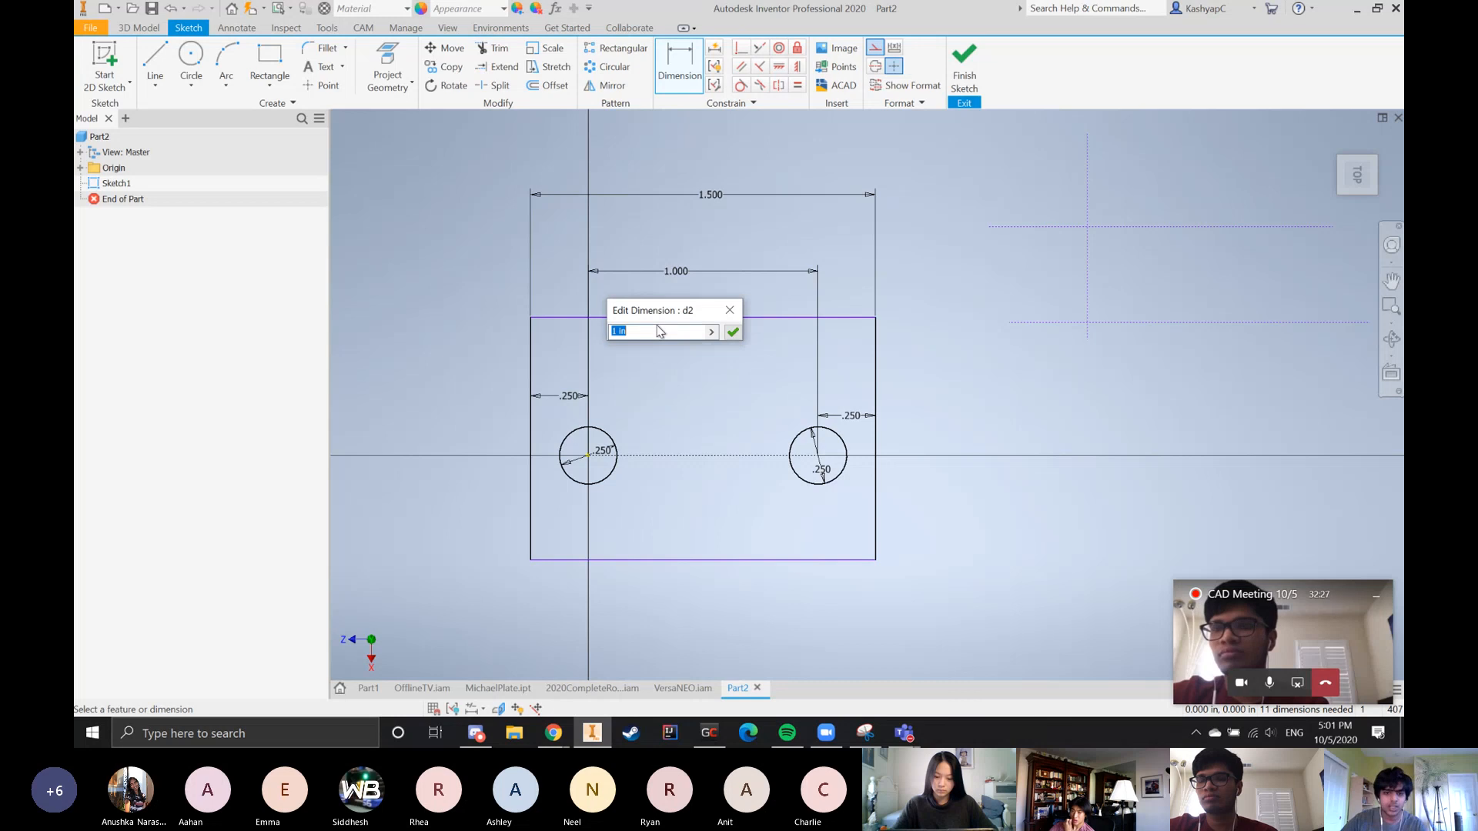
pyautogui.write('1.25')
pyautogui.press('Return')
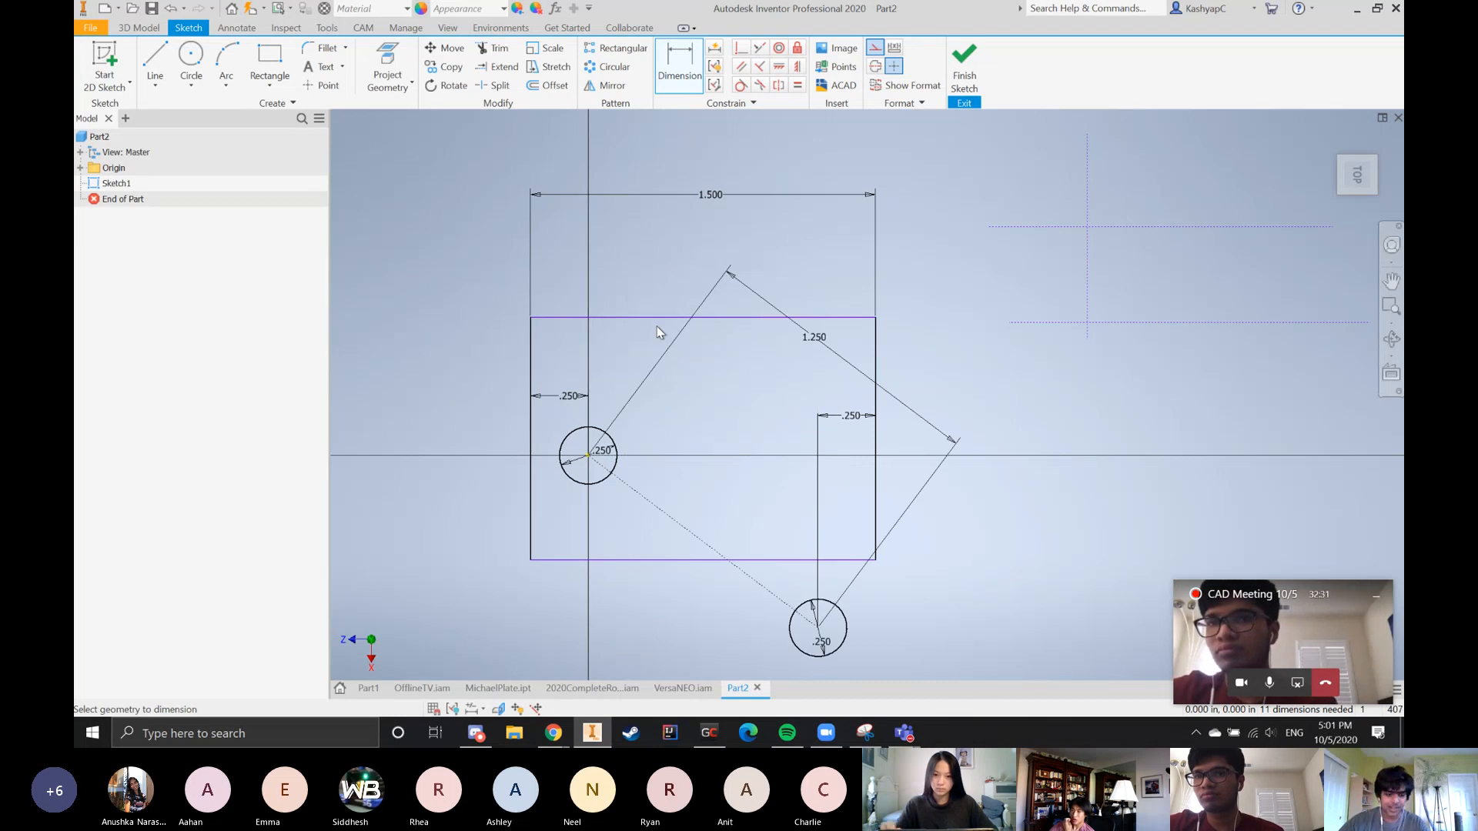
pyautogui.hotkey('ctrl', 'z')
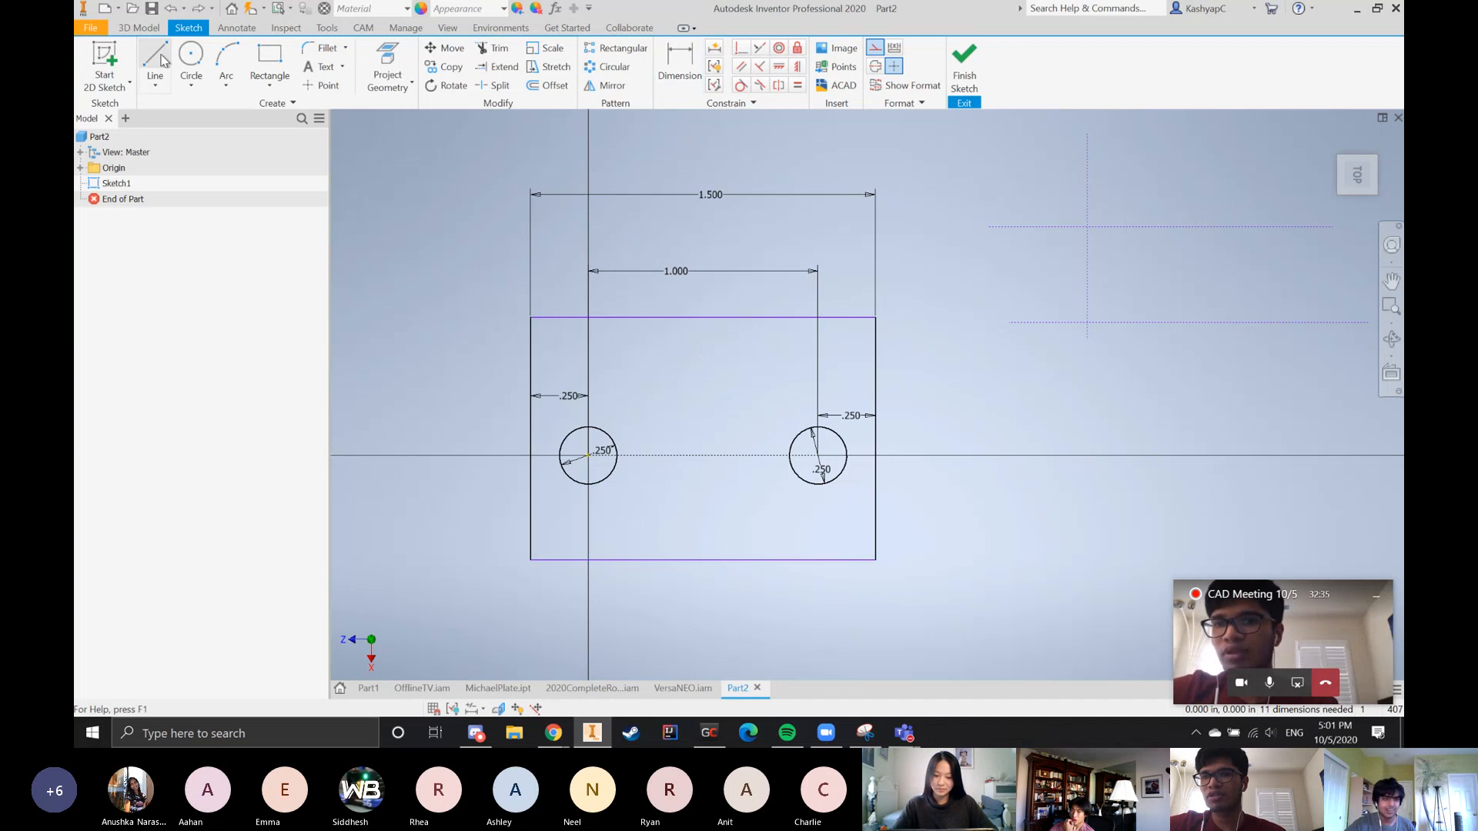
# Try to dimension the construction line connecting the circle centers, and cancel it
pyautogui.click(679, 65)
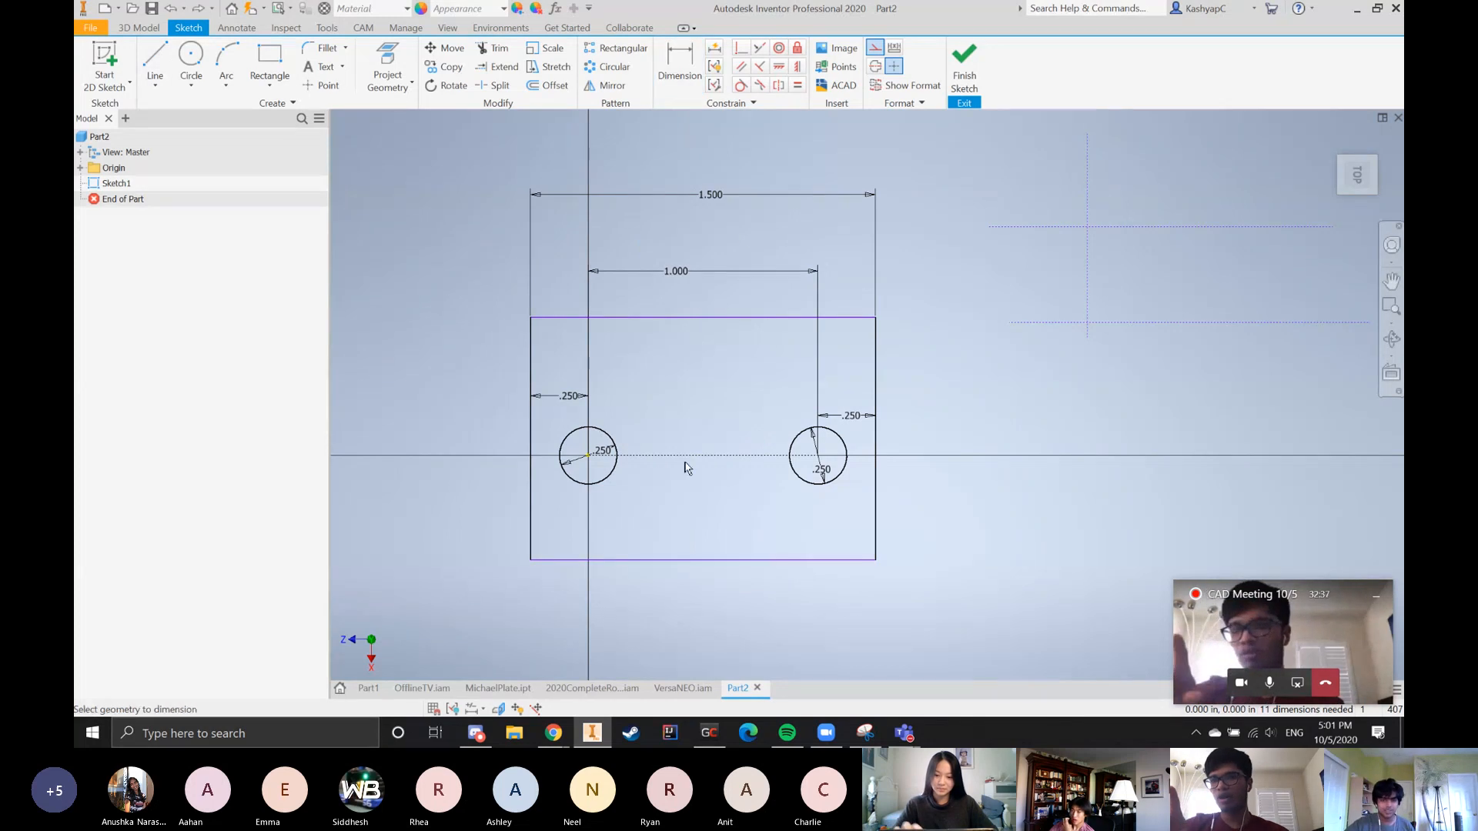
pyautogui.click(689, 454)
pyautogui.click(690, 427)
pyautogui.click(420, 133)
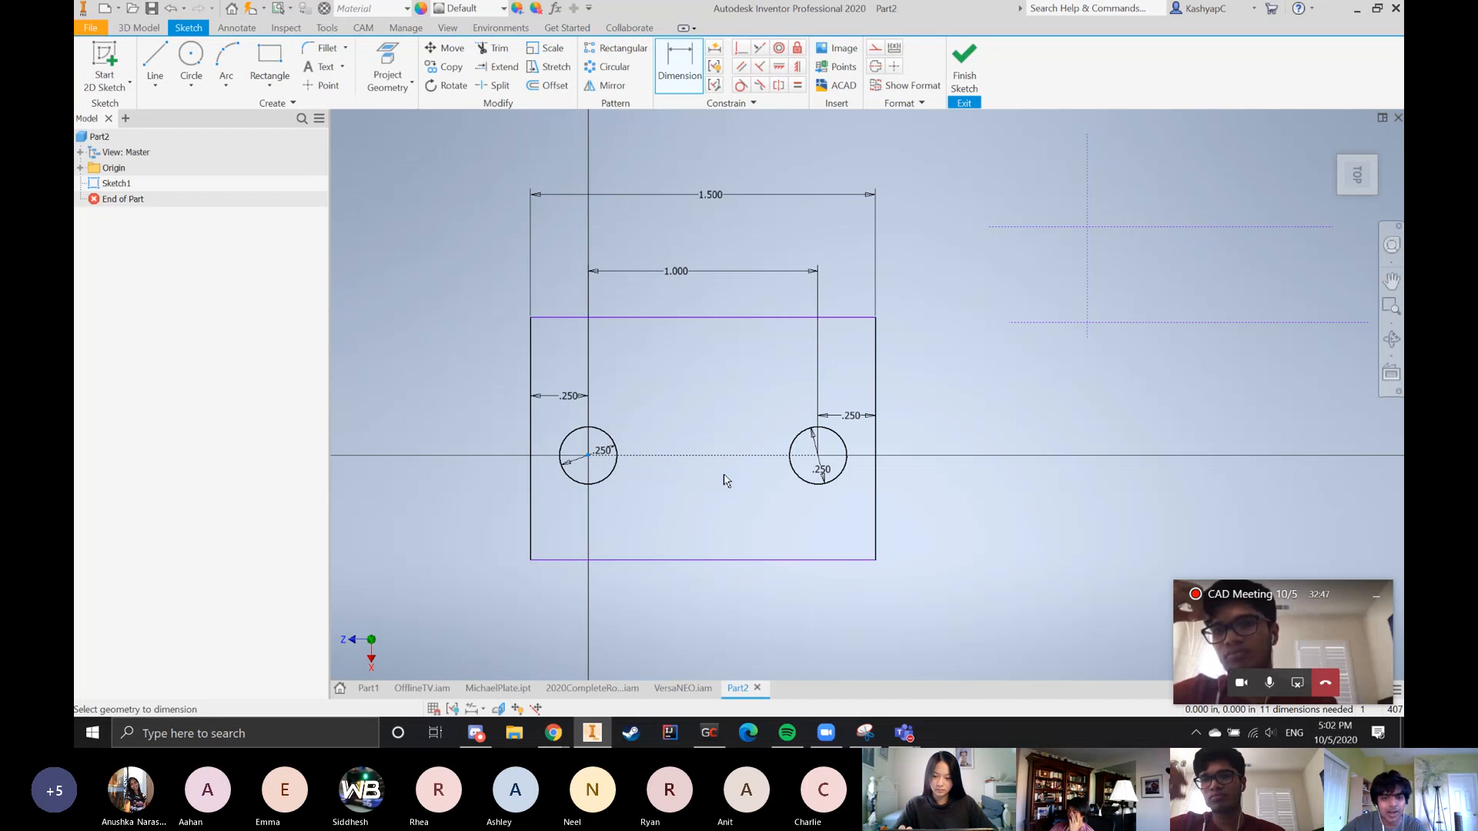
# Try to dimension between the rectangle's upper and lower edges, and cancel the dimension
pyautogui.click(691, 318)
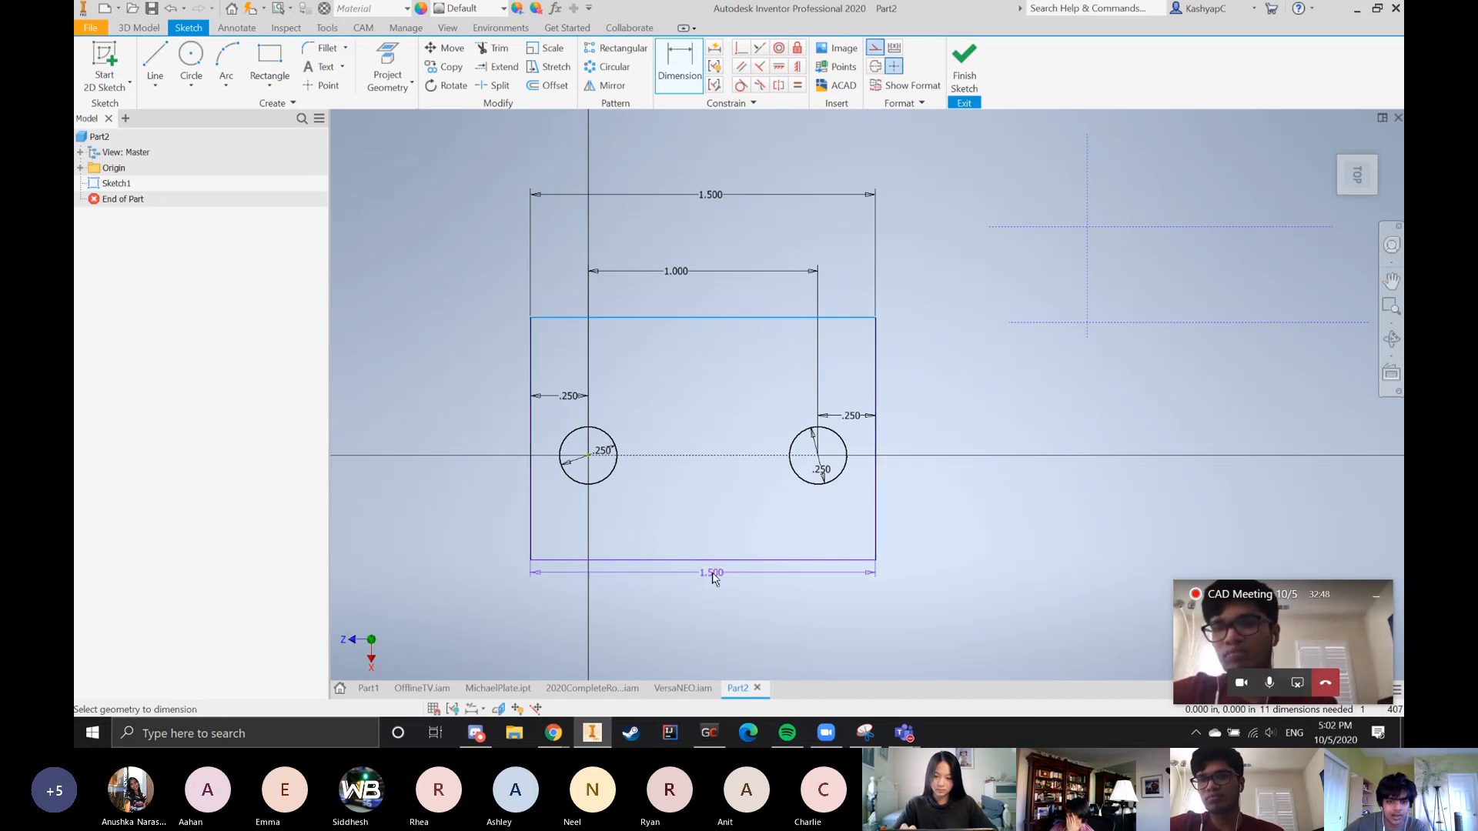
pyautogui.click(711, 559)
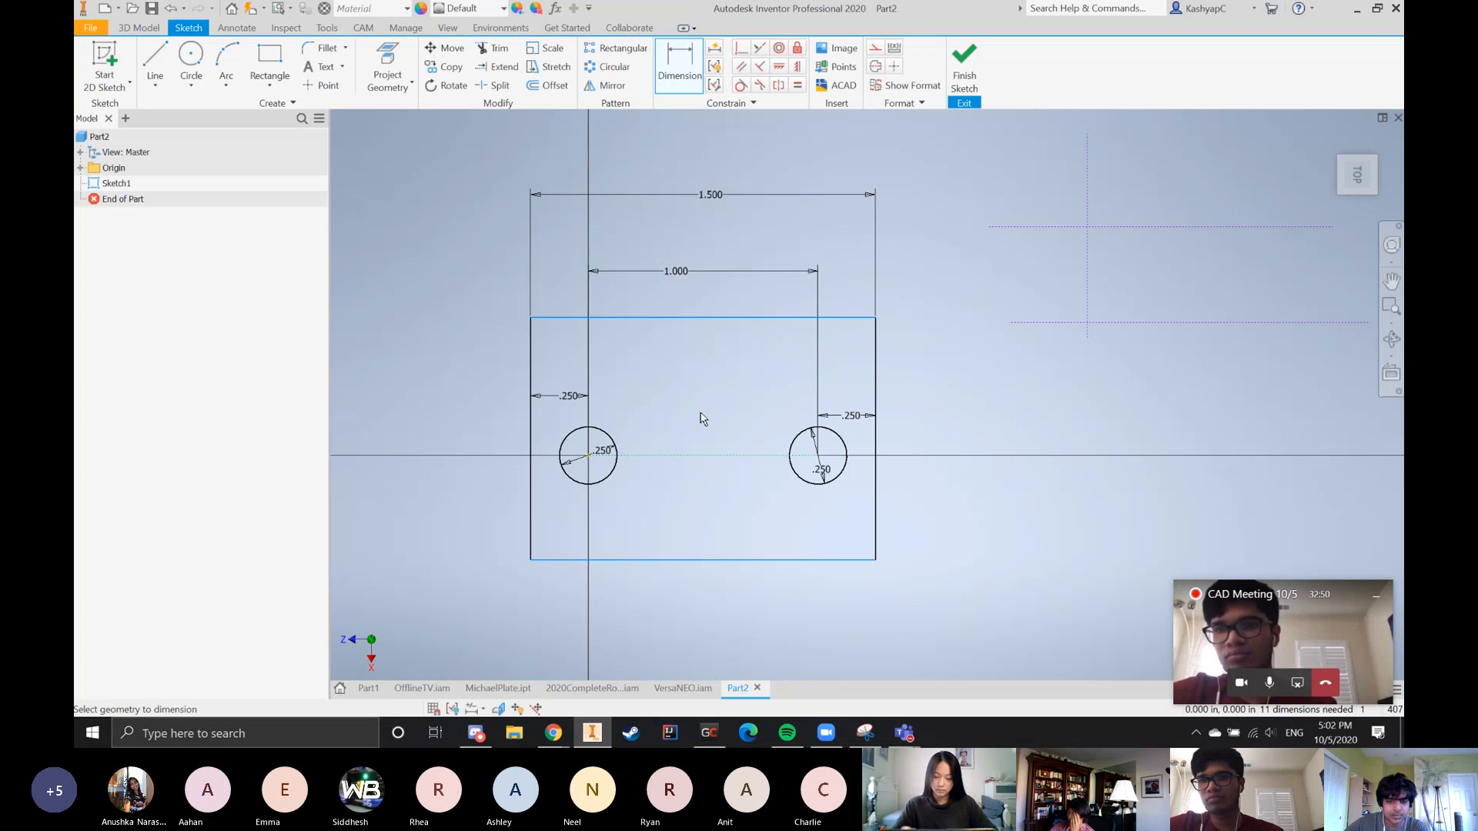
pyautogui.click(635, 464)
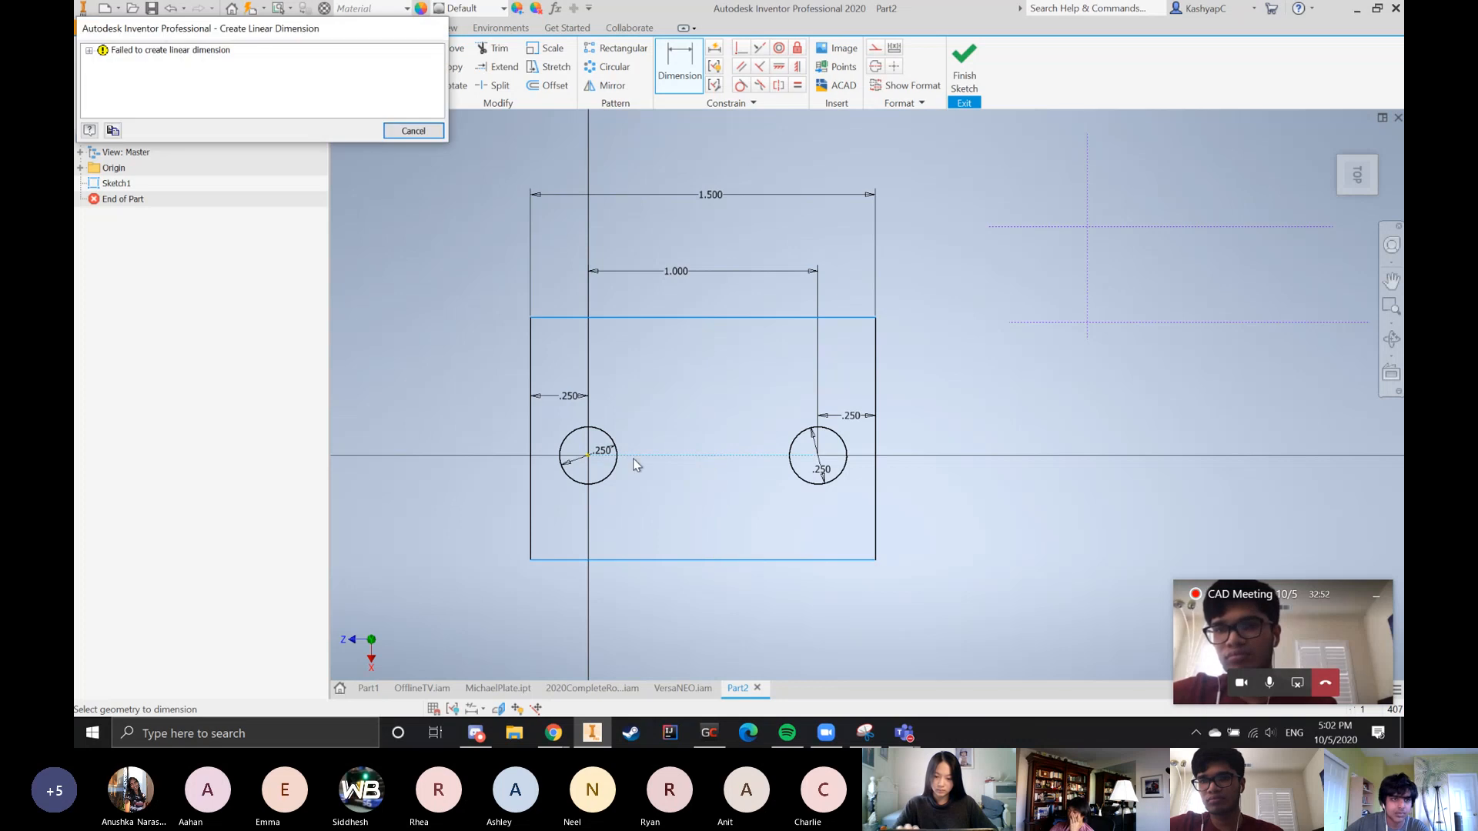
pyautogui.click(407, 132)
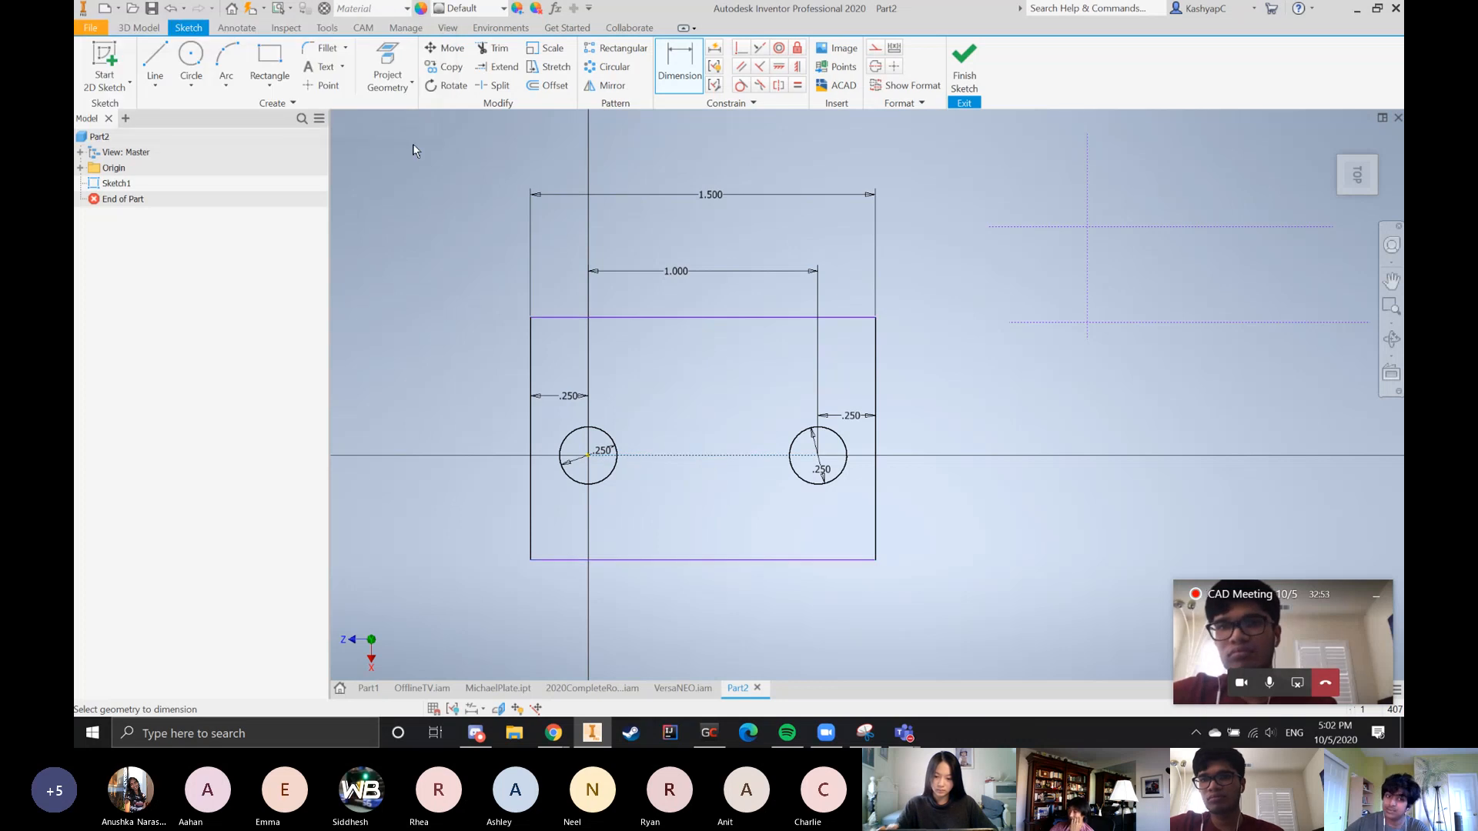
pyautogui.click(625, 454)
pyautogui.press('Escape')
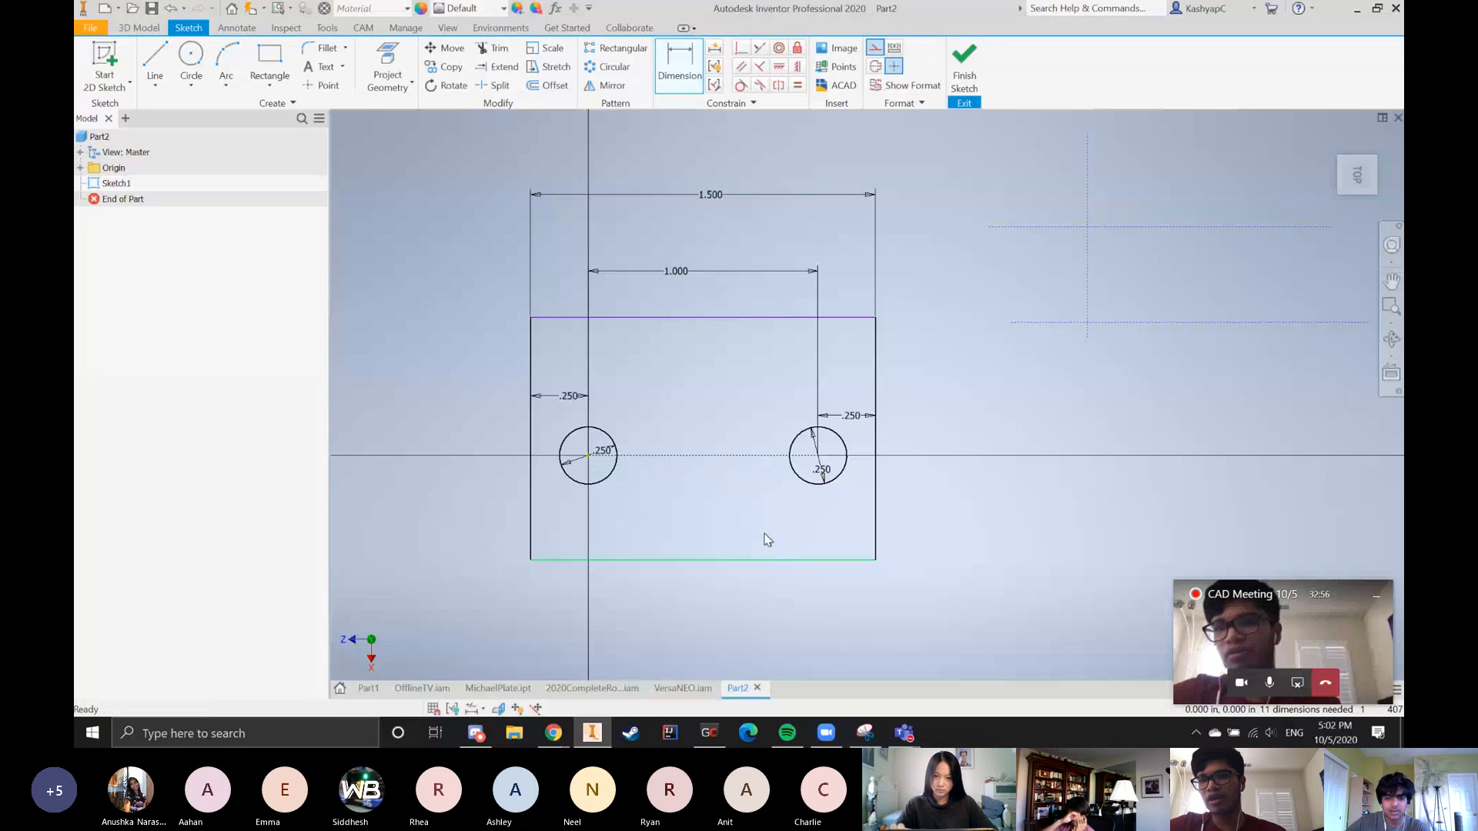
pyautogui.press('Escape')
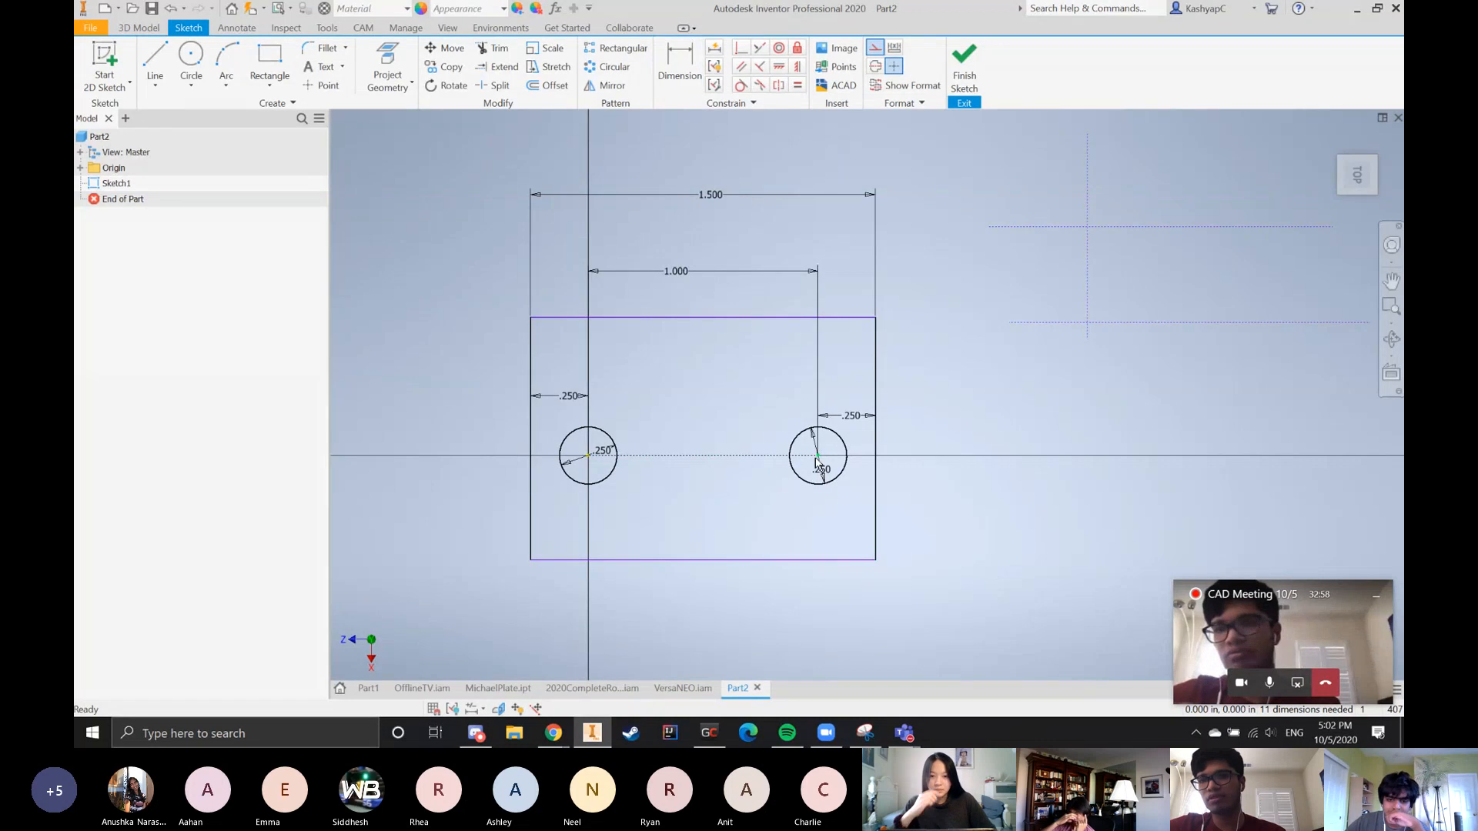
# Dimension the vertical distance from the right circle's center to the rectangle's lower edge as 0.5 in
pyautogui.press('d')
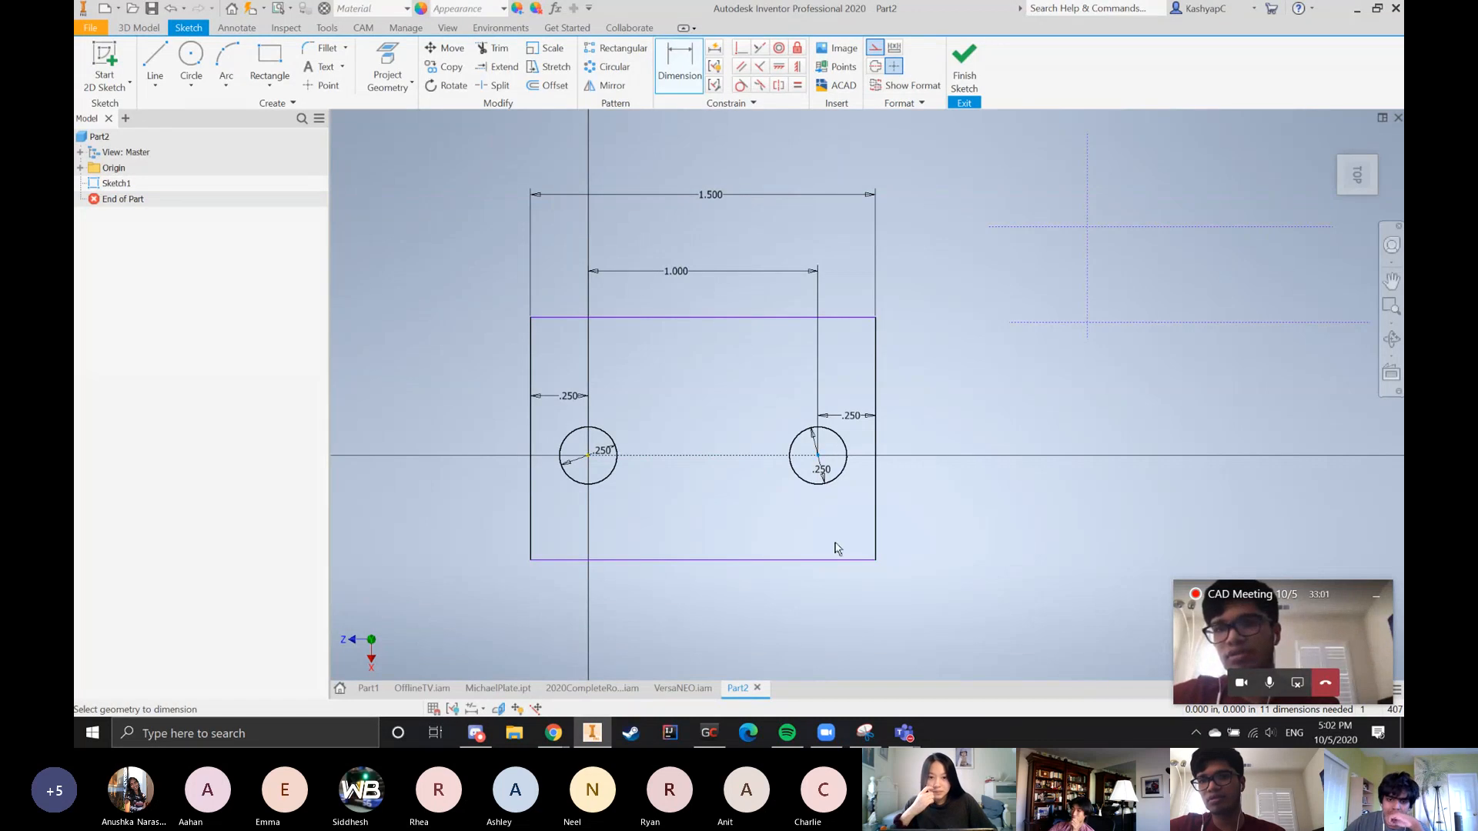
pyautogui.click(828, 559)
pyautogui.click(832, 529)
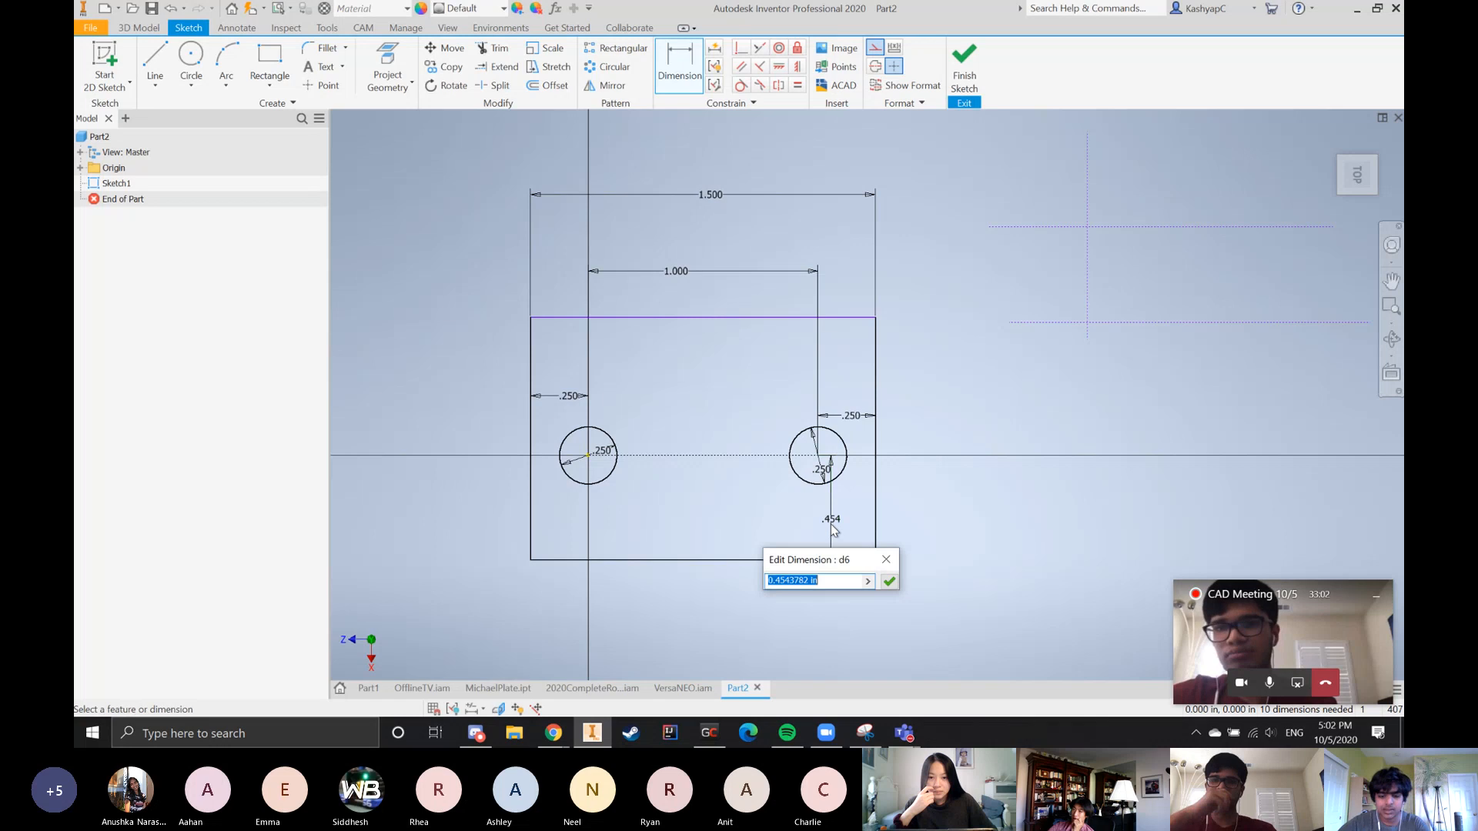
pyautogui.write('.5')
pyautogui.press('Return')
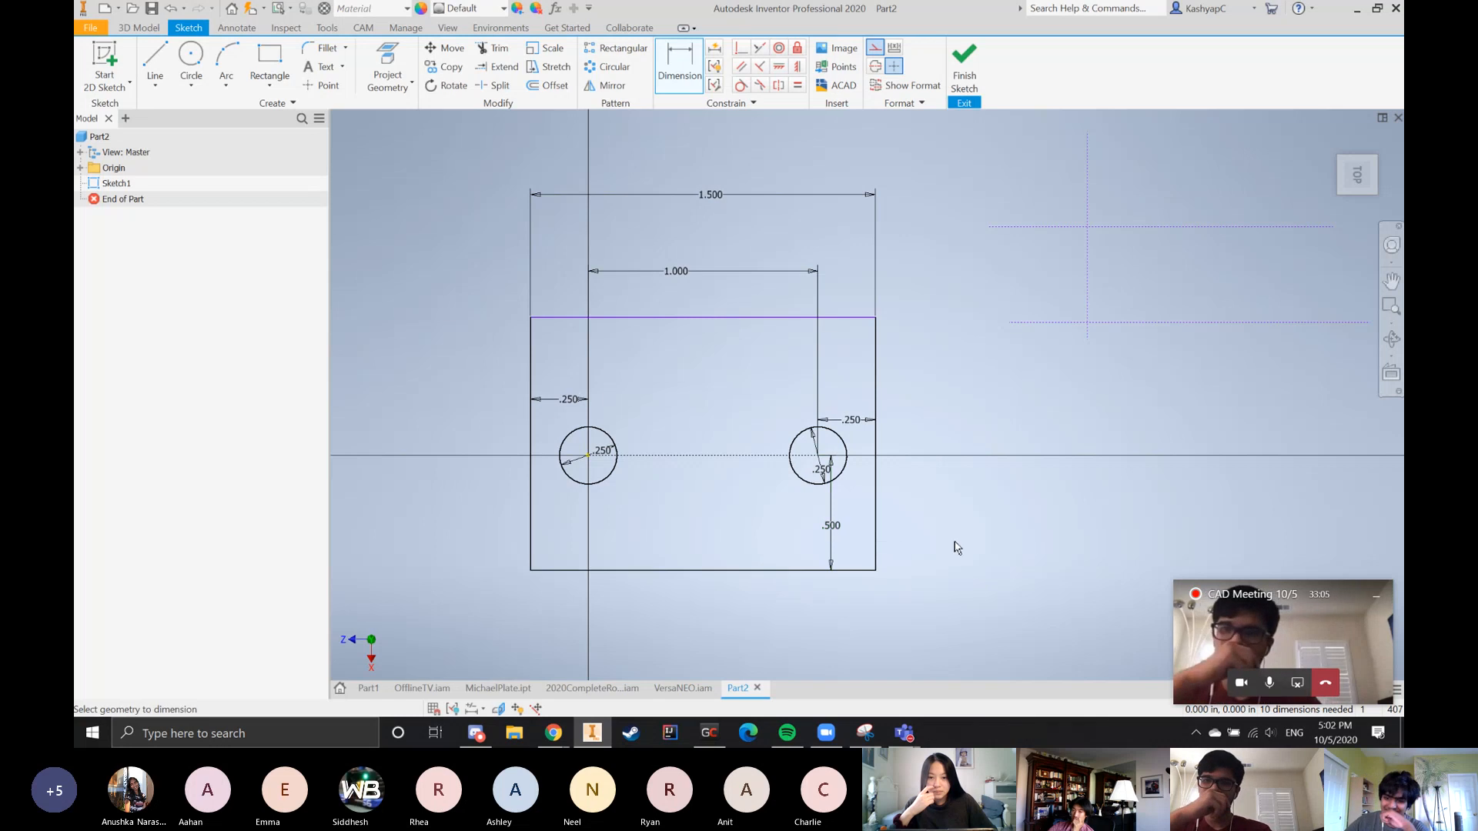
# Try to apply a Fix constraint to the left circle's center point, and dismiss it
pyautogui.scroll(2, 1020, 565)
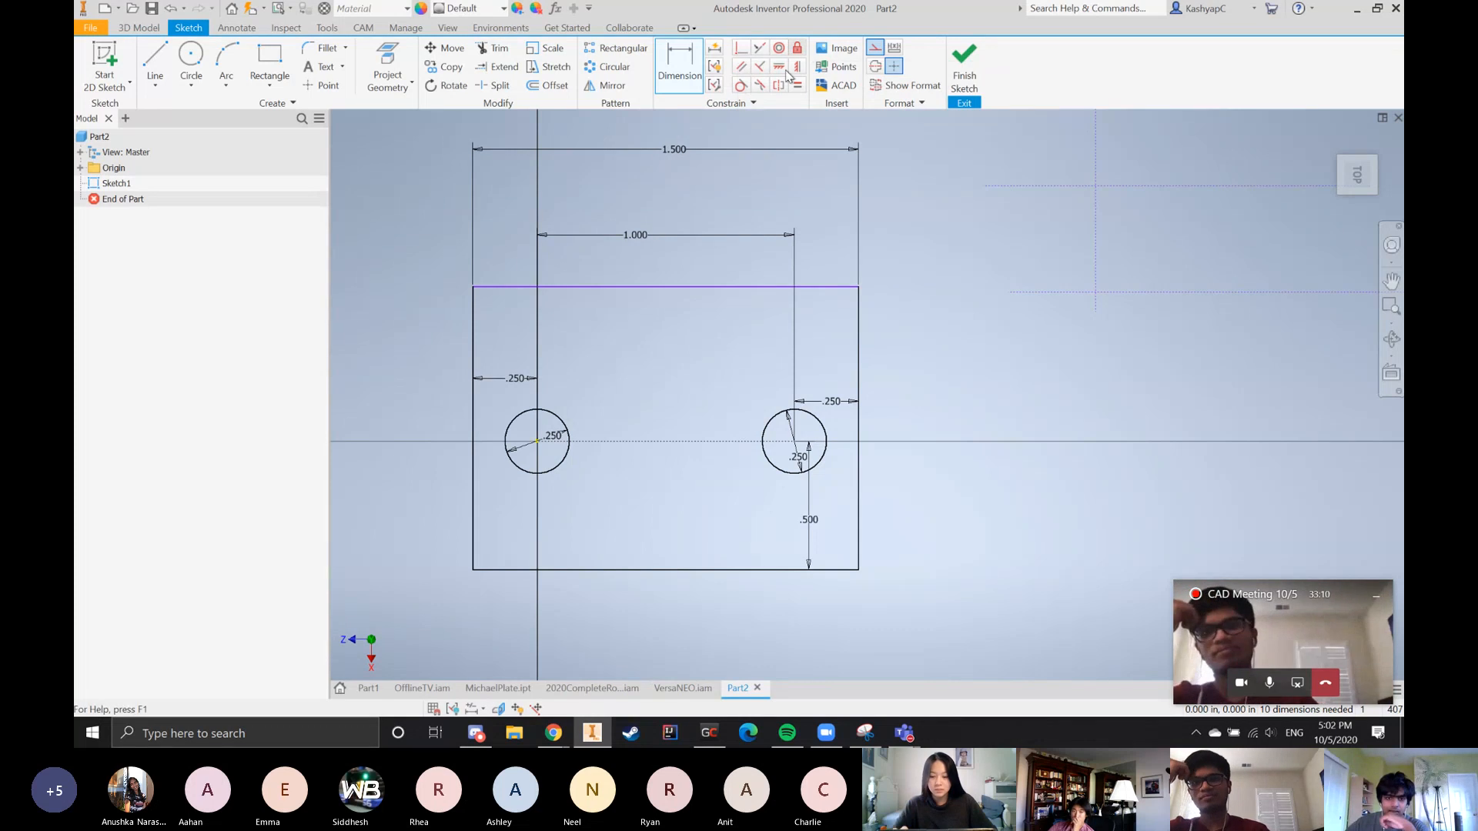
pyautogui.click(798, 47)
pyautogui.click(537, 441)
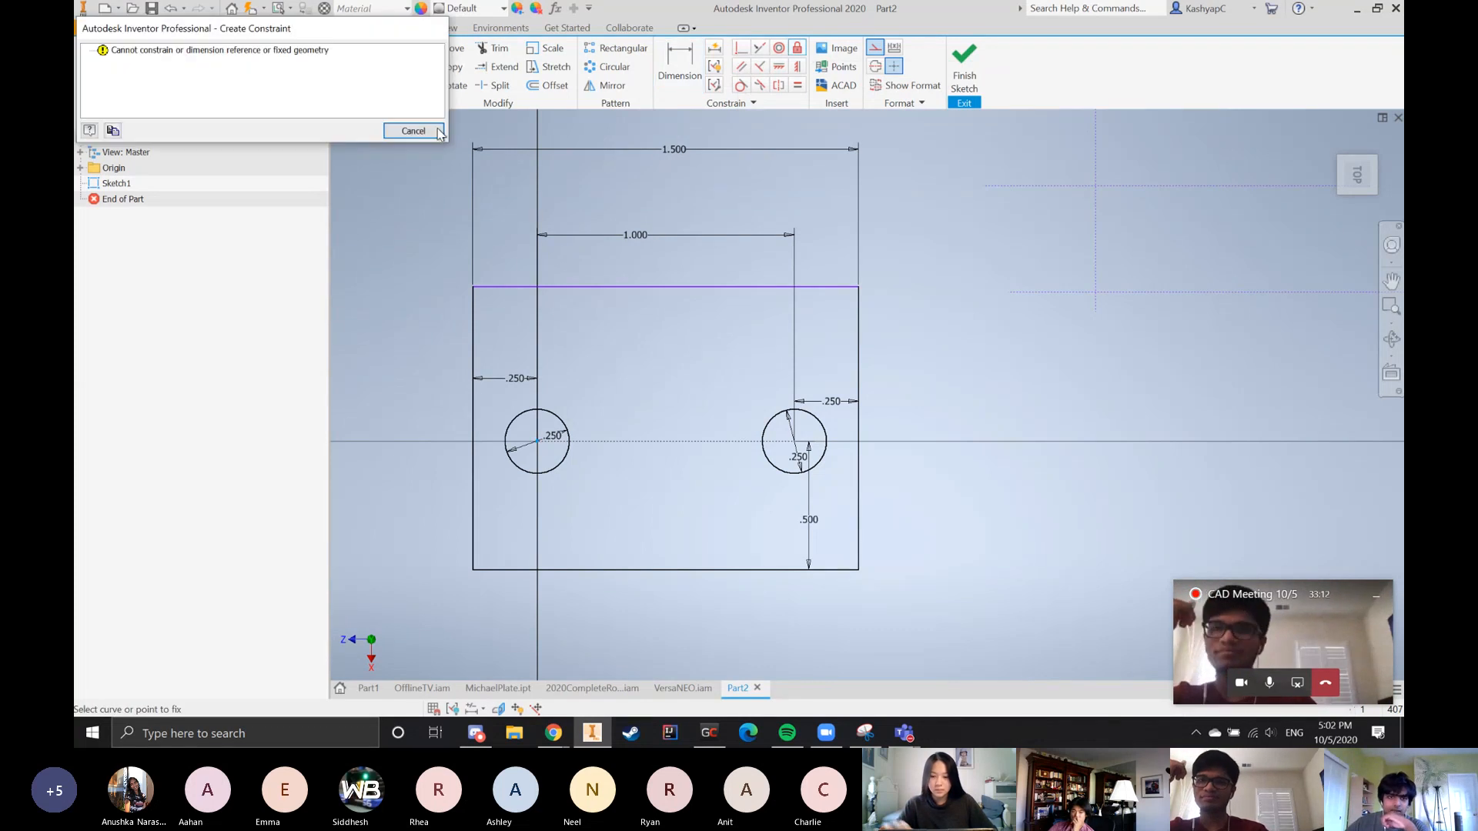
pyautogui.click(412, 130)
pyautogui.click(670, 61)
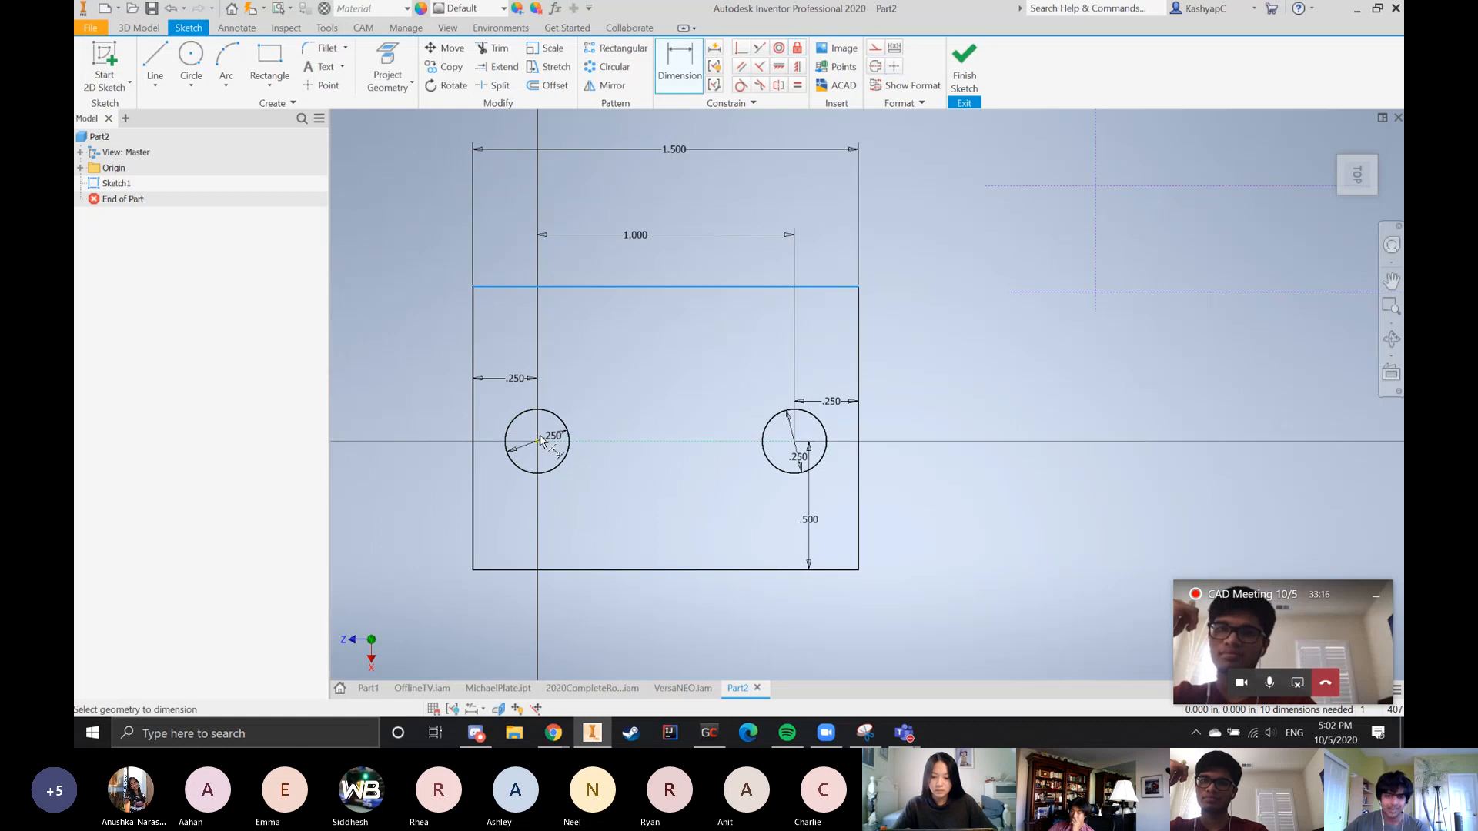
pyautogui.press('Escape')
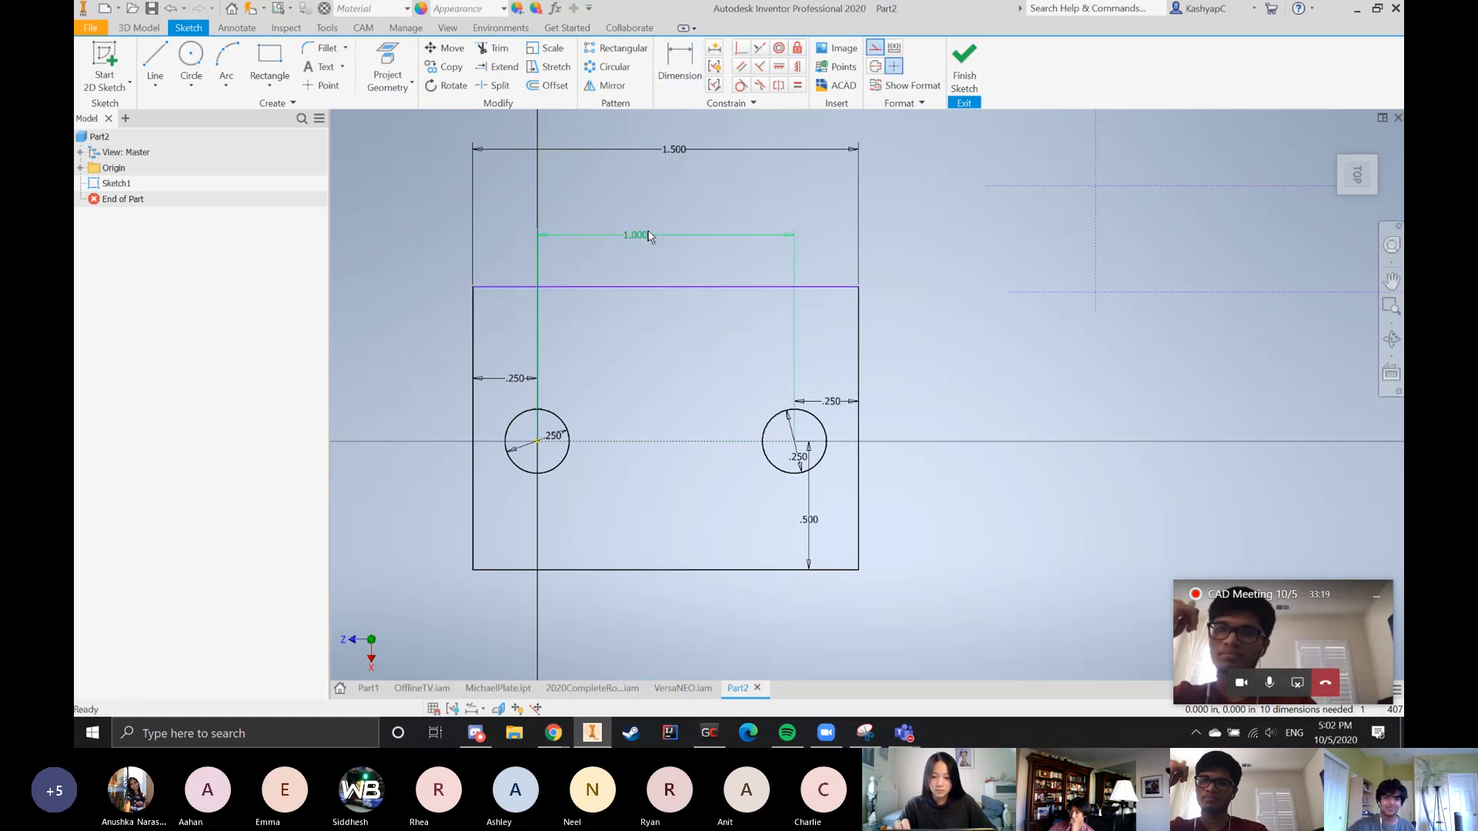
# Try changing the circle center spacing to 1.25 in again with the lower edge dimensioned, and undo it
pyautogui.doubleClick(648, 235)
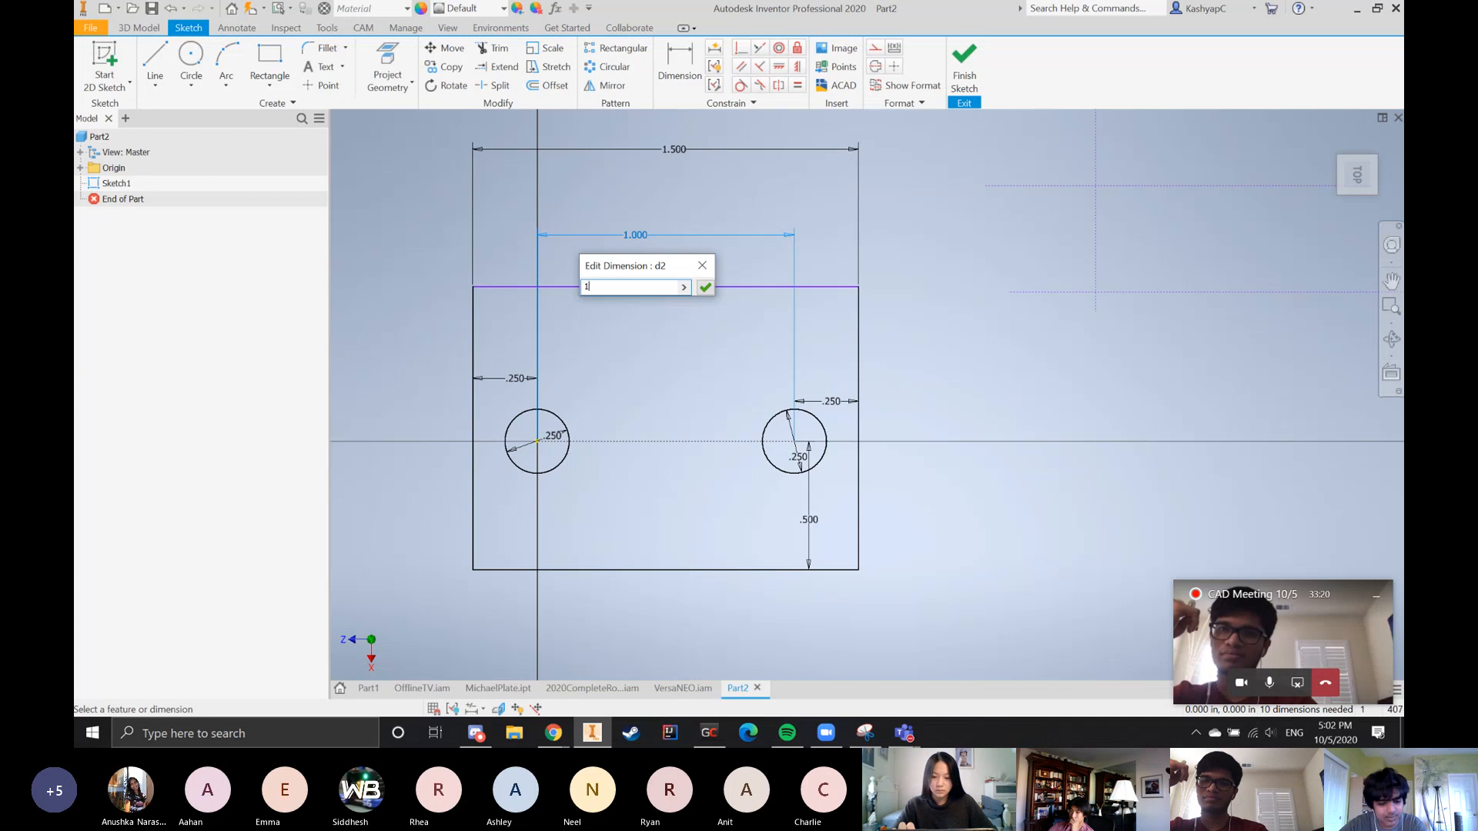
pyautogui.write('1.25')
pyautogui.press('Return')
pyautogui.scroll(3, 763, 196)
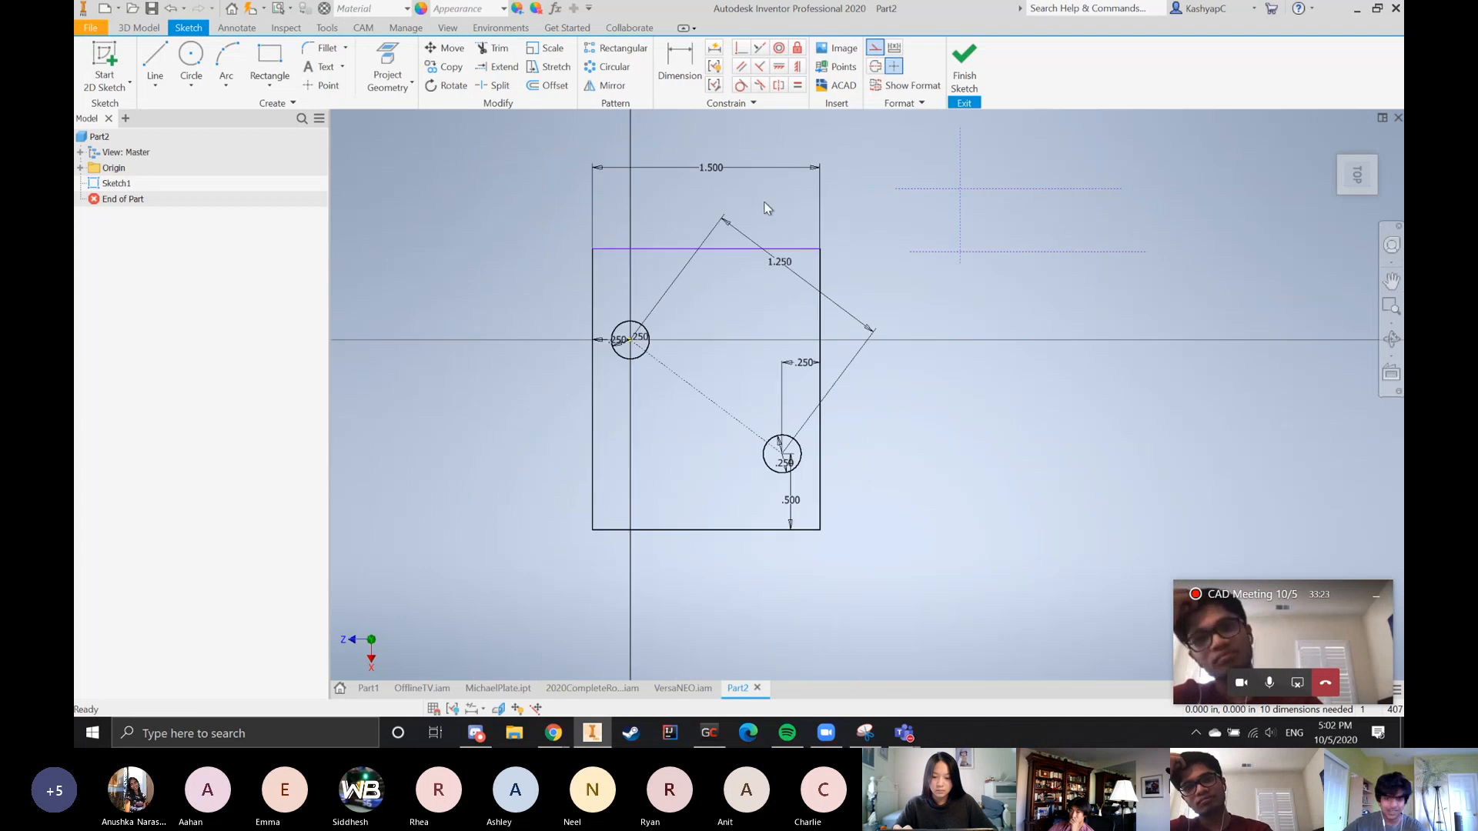
pyautogui.hotkey('ctrl', 'z')
# Try to dimension from the left circle's center to the rectangle's lower edge, and cancel the over-constraining dimension
pyautogui.press('d')
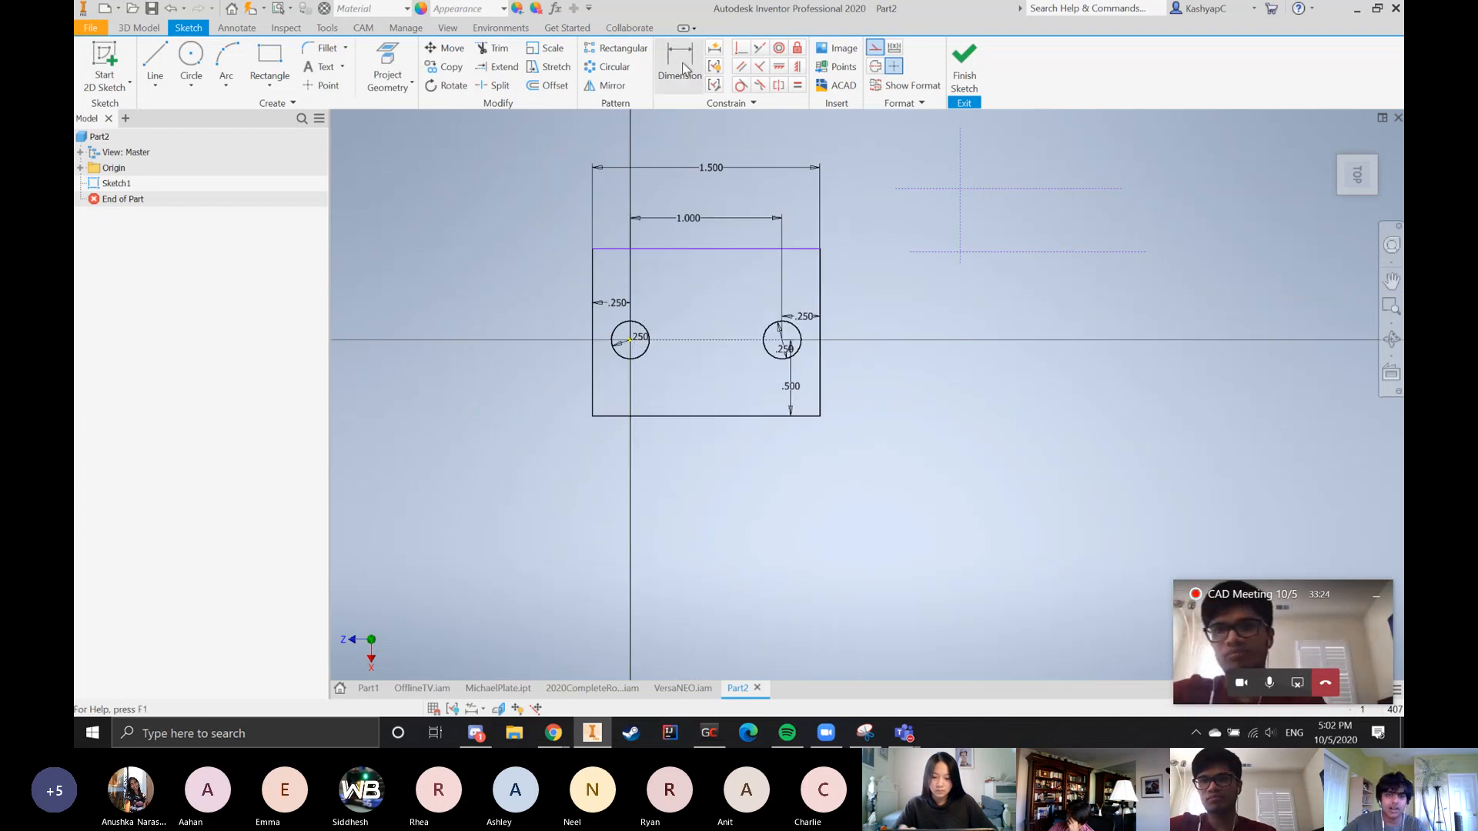
pyautogui.click(629, 340)
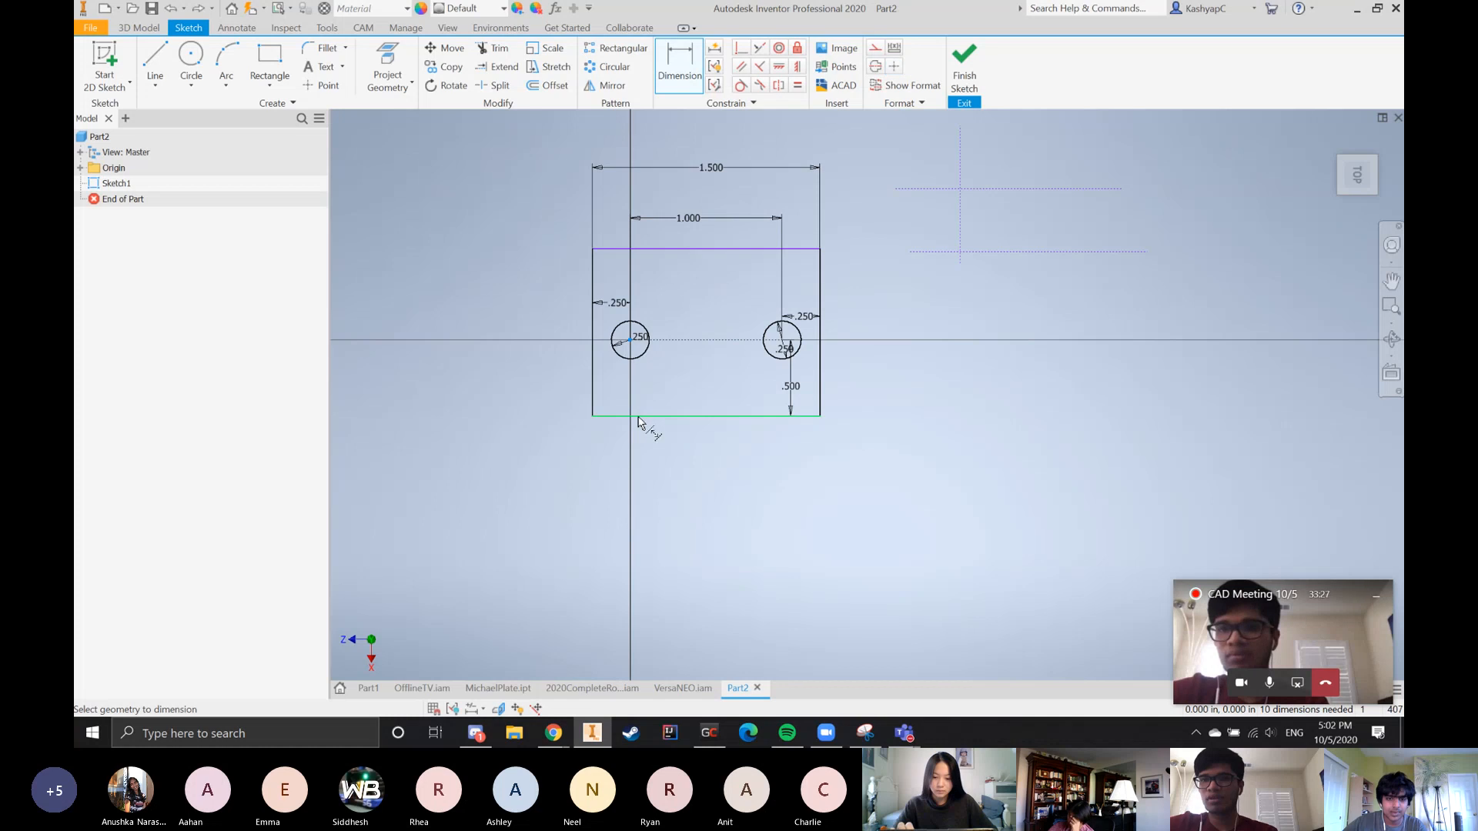
pyautogui.click(646, 417)
pyautogui.click(649, 391)
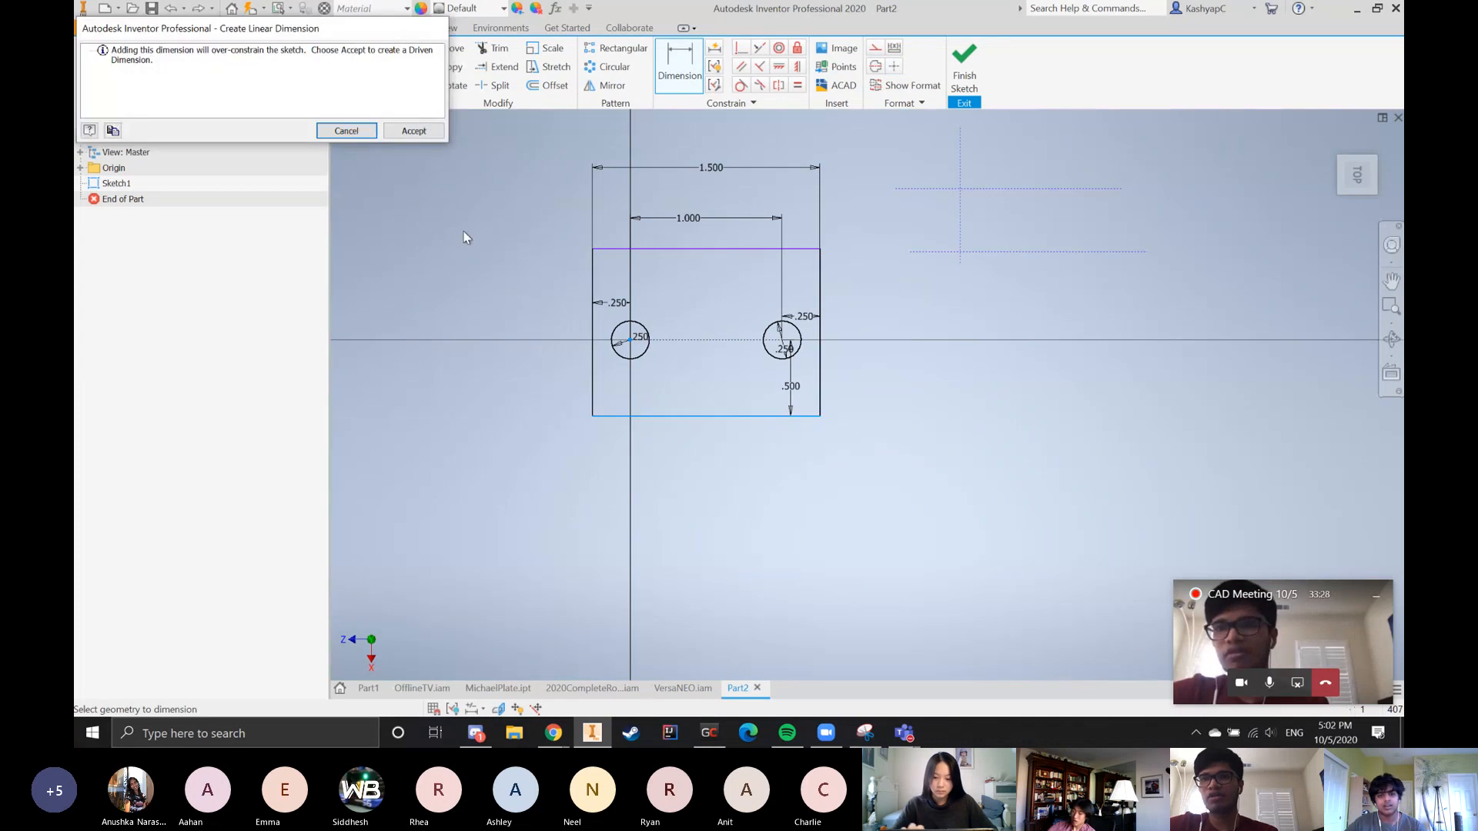
pyautogui.press('Escape')
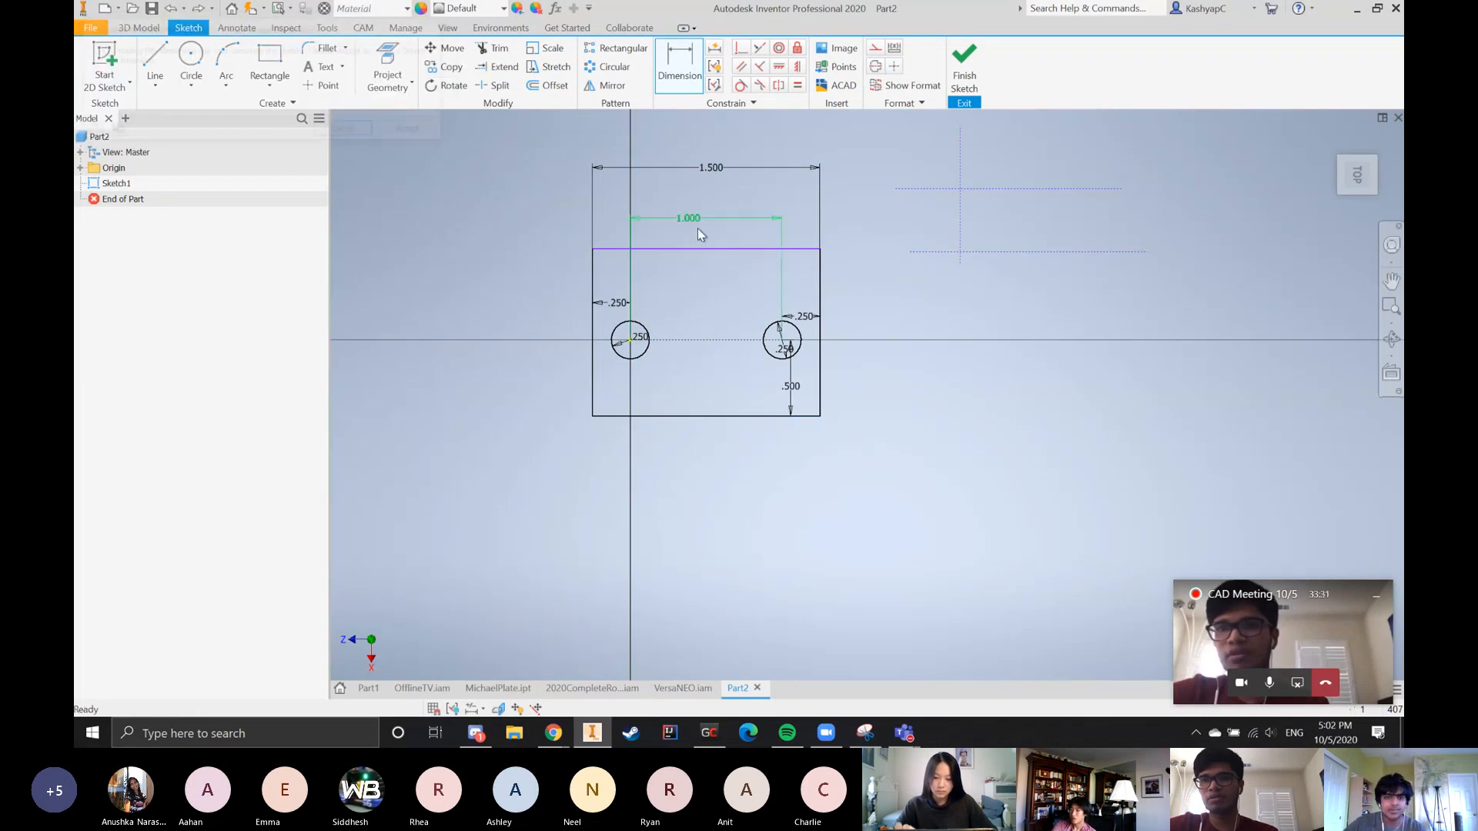
pyautogui.press('Escape')
# Dimension the rectangle's height between its upper and lower edges with an expression based on d6 that yields 1 in
pyautogui.click(704, 247)
pyautogui.press('d')
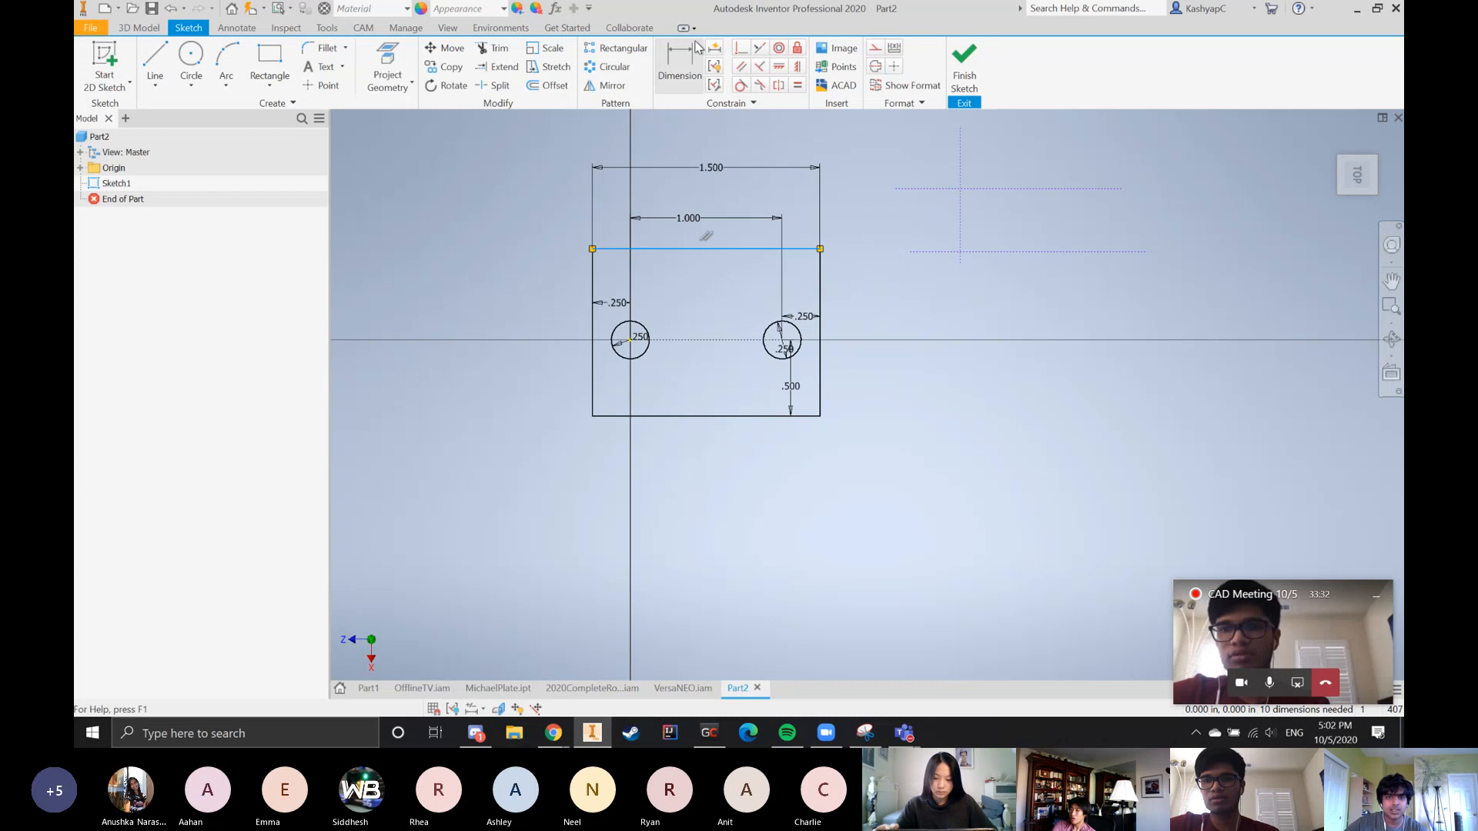
pyautogui.click(750, 248)
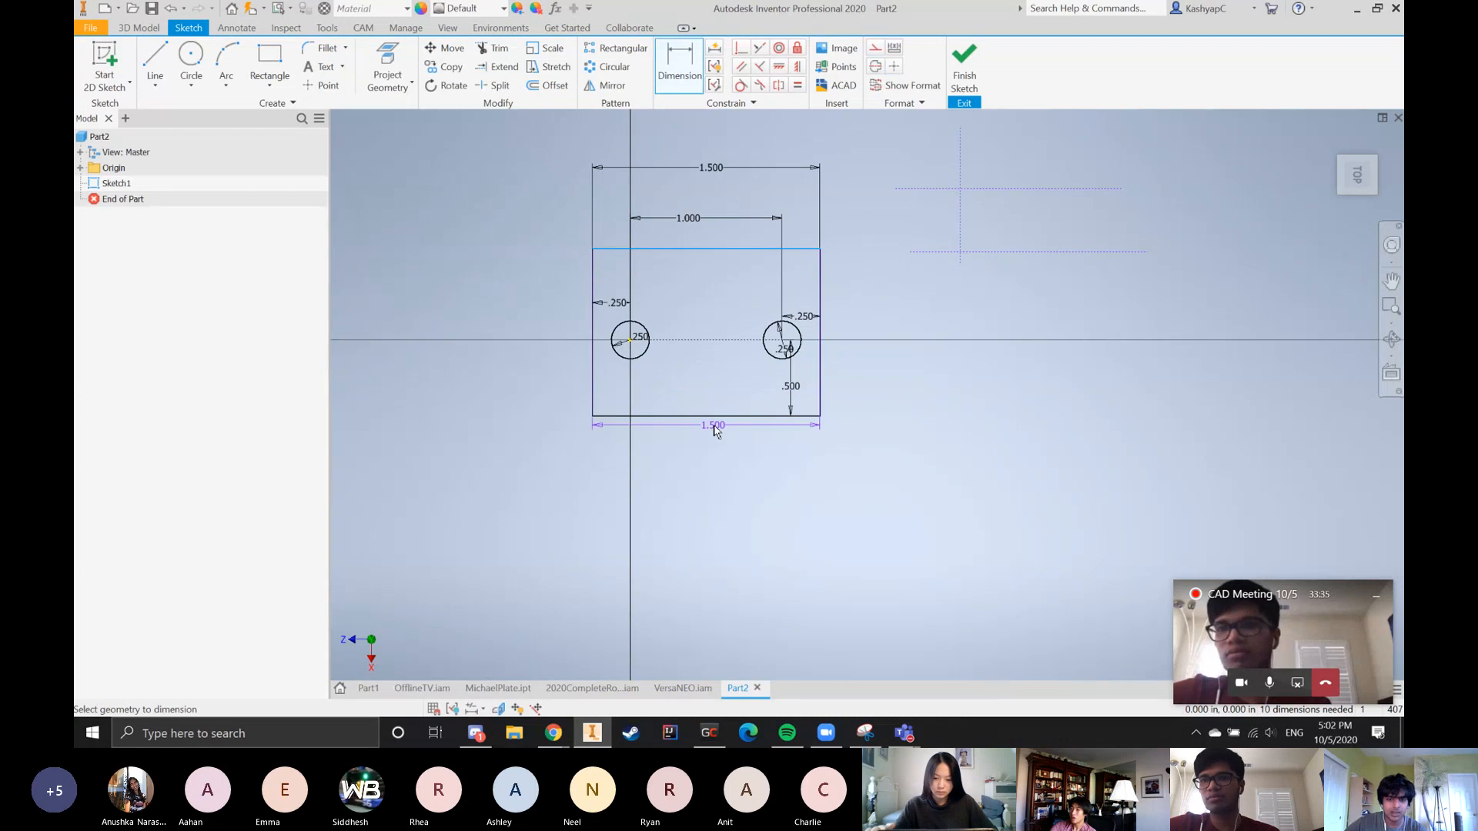
pyautogui.click(719, 417)
pyautogui.click(721, 349)
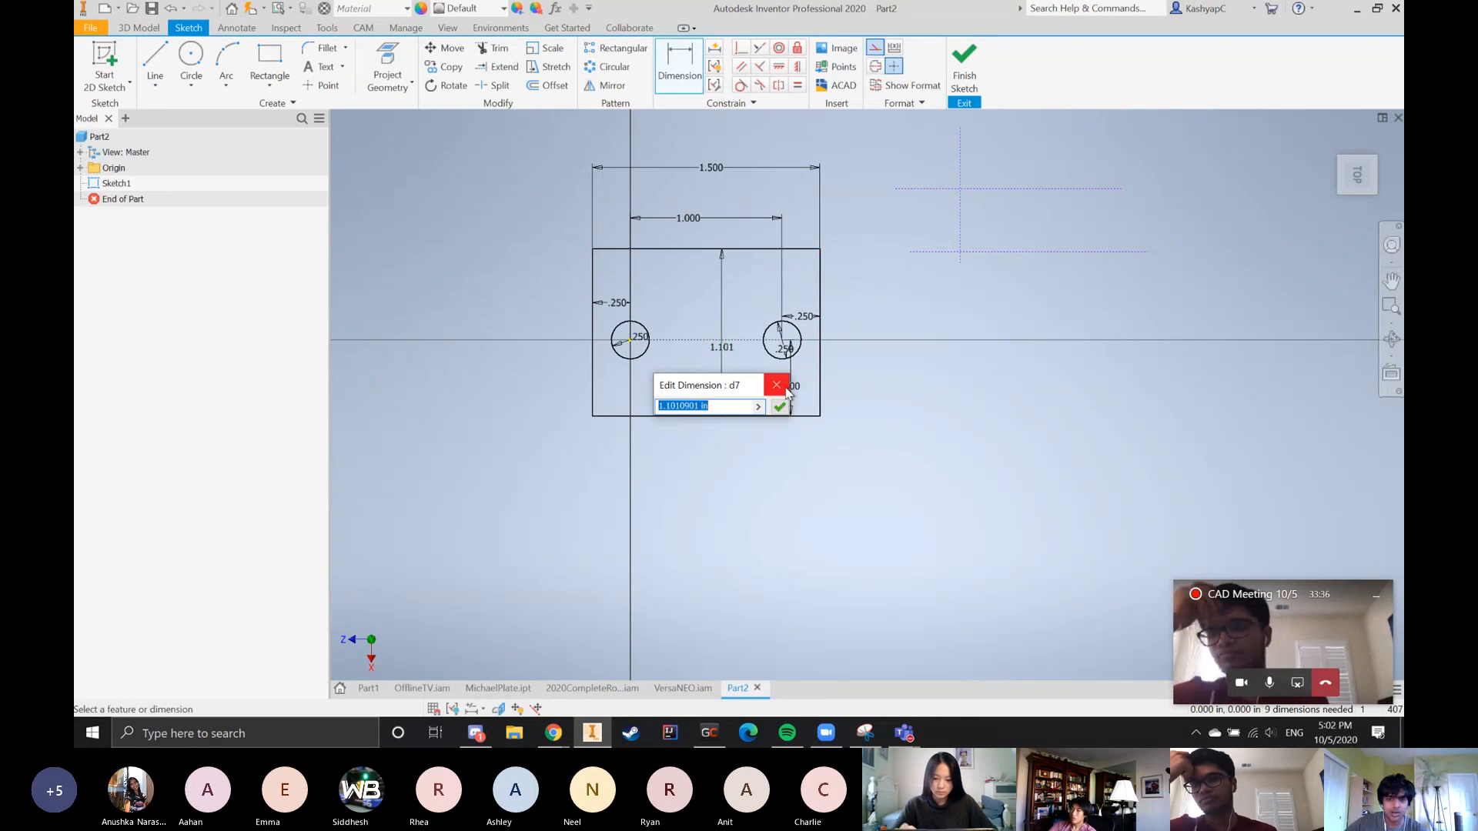
pyautogui.write('d6')
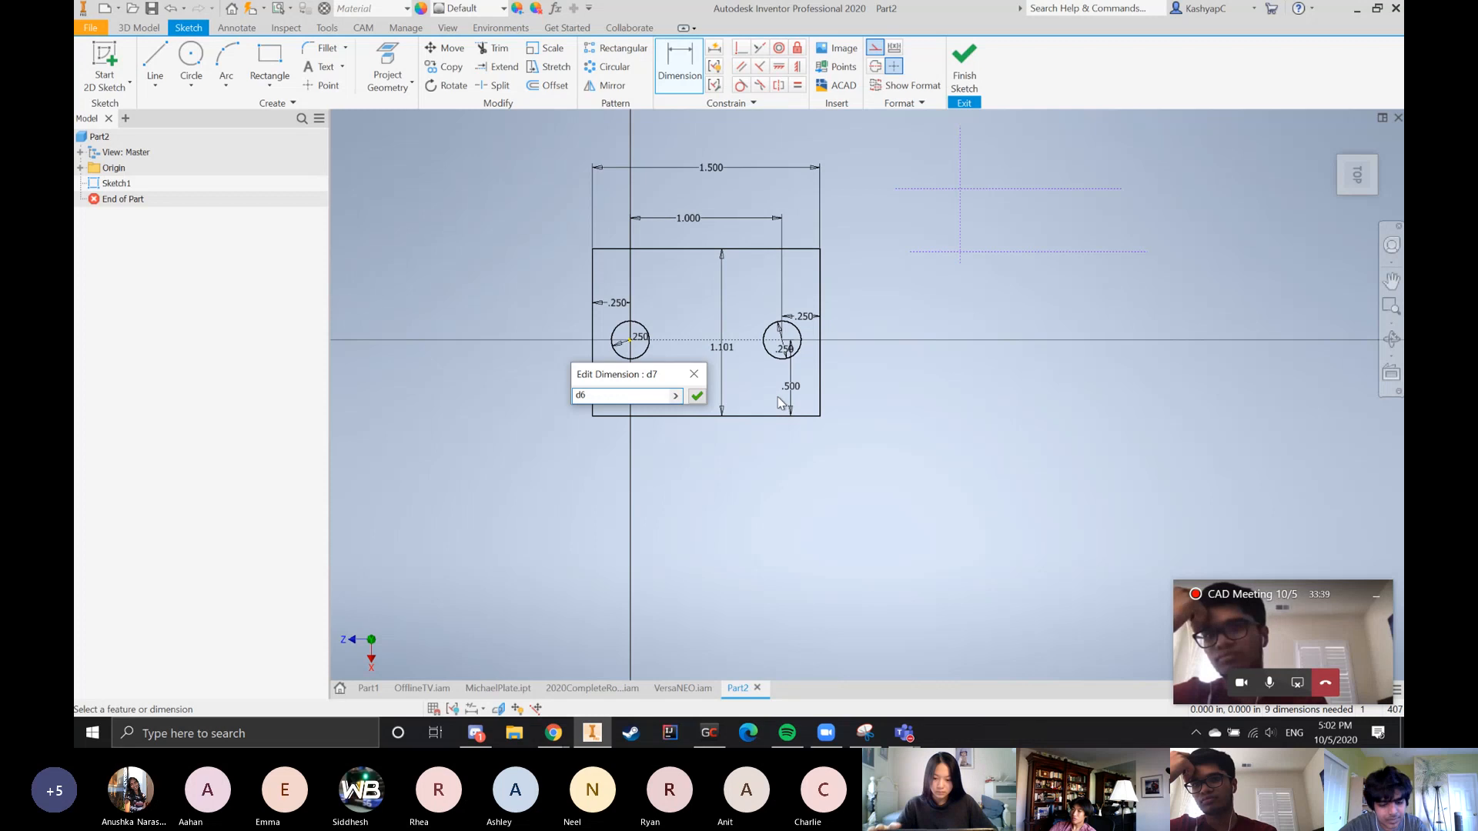
pyautogui.press('Return')
pyautogui.press('Escape')
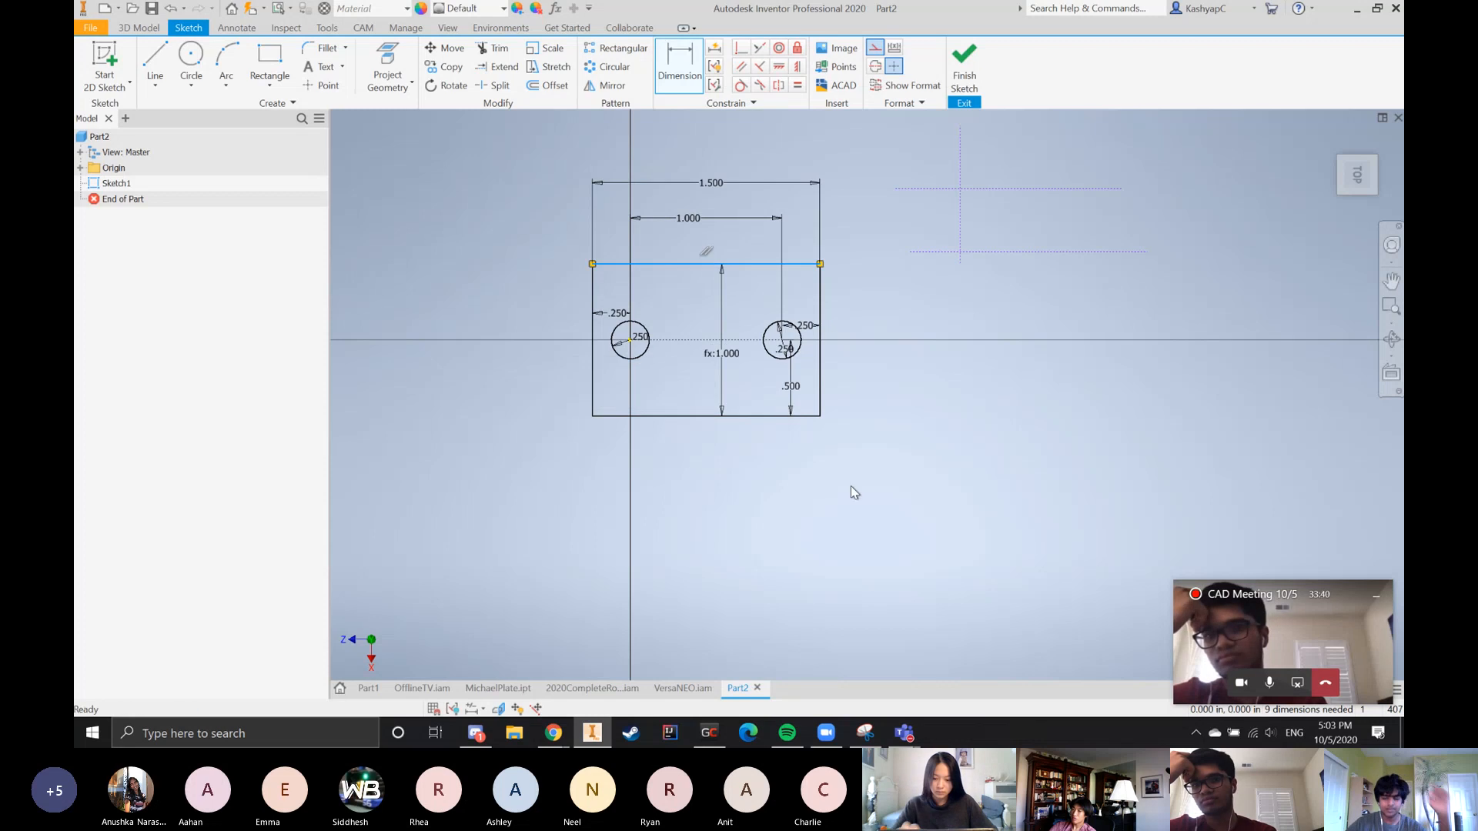
# Check the parameter names of the 0.5 in vertical dimension and the circle center spacing dimension
pyautogui.scroll(-5, 849, 485)
pyautogui.scroll(4, 828, 447)
pyautogui.click(991, 329)
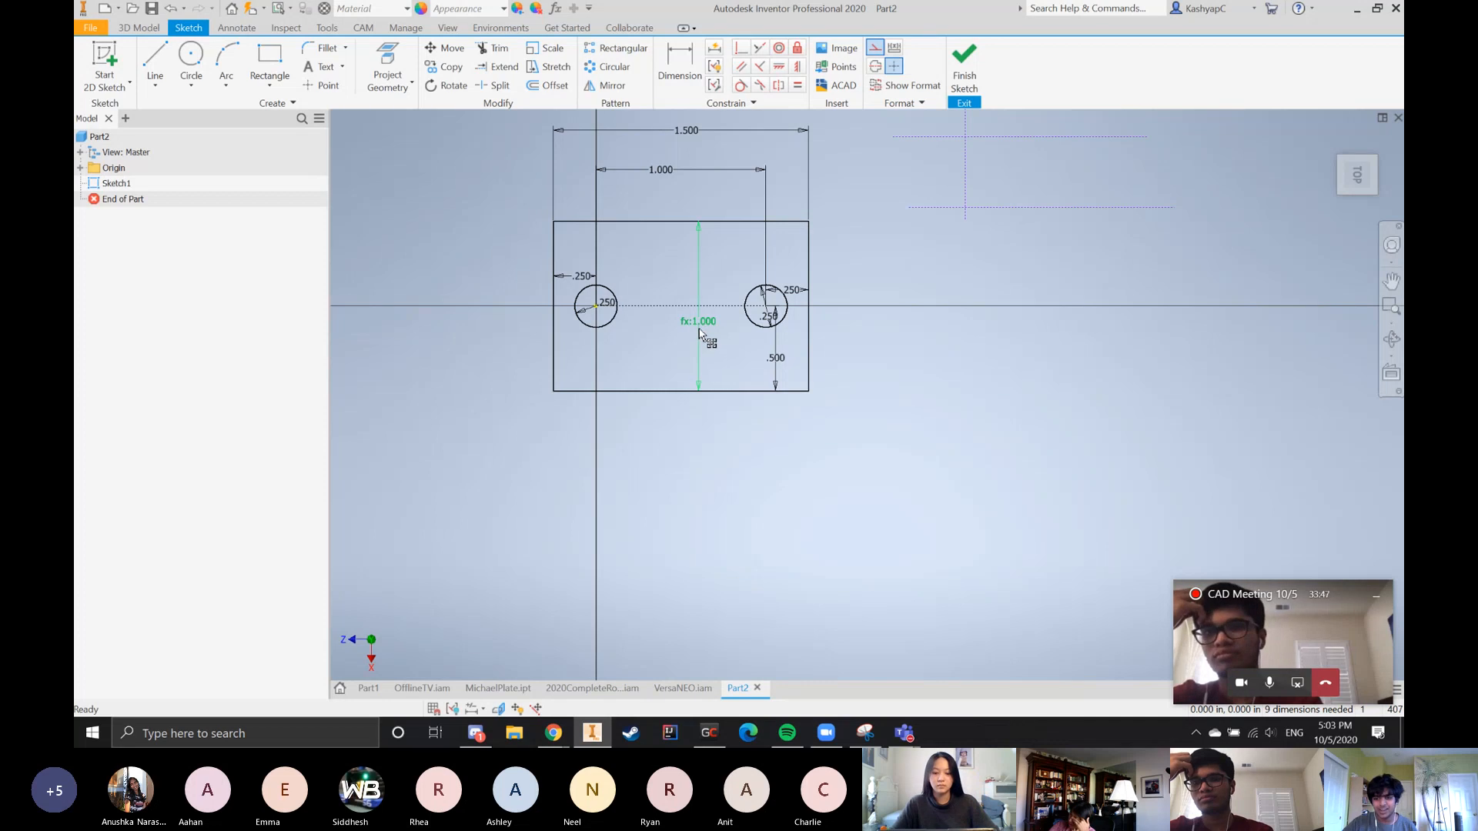
pyautogui.doubleClick(777, 362)
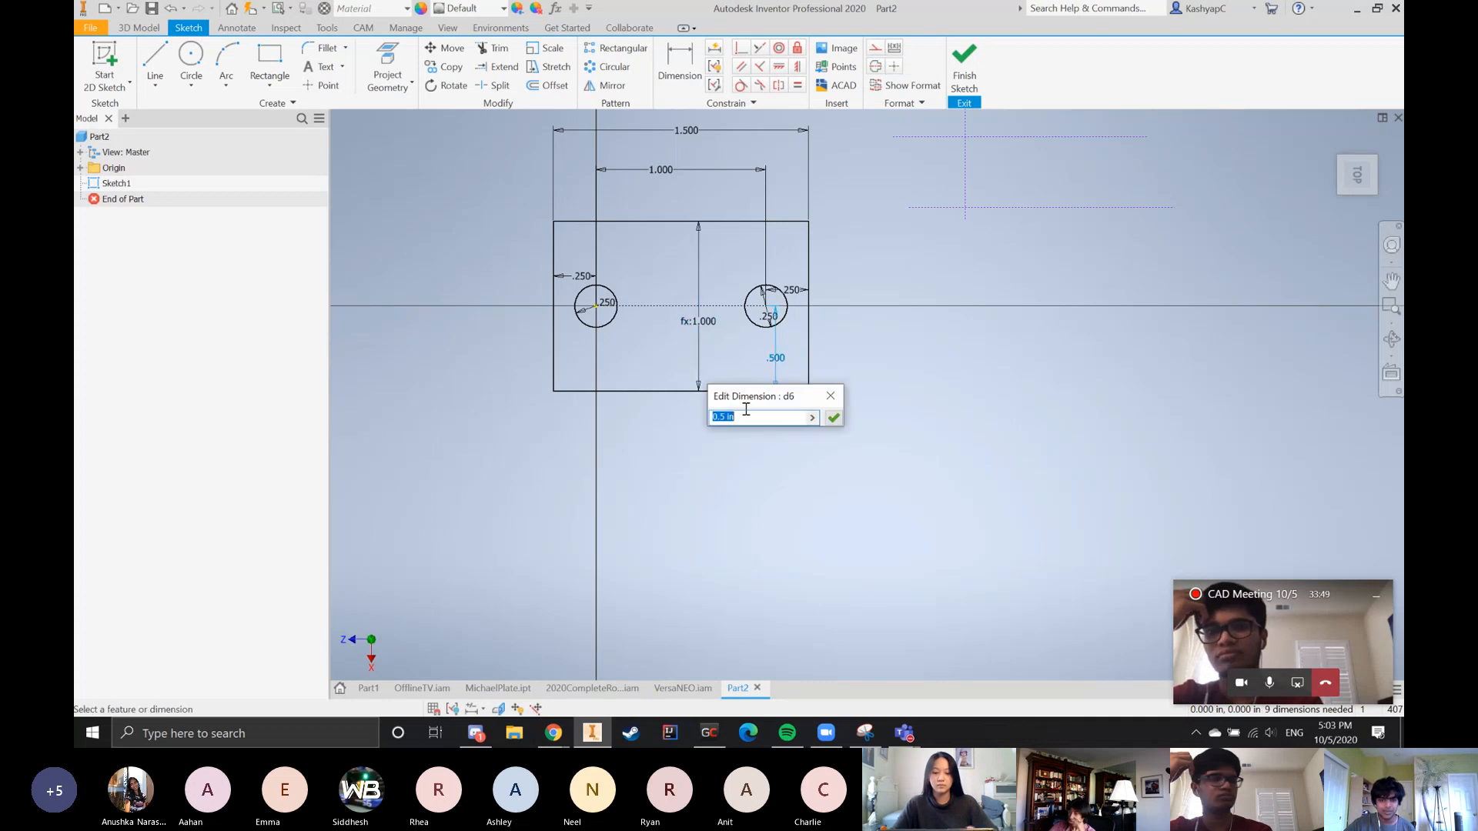
pyautogui.moveTo(785, 405); pyautogui.dragTo(937, 337)
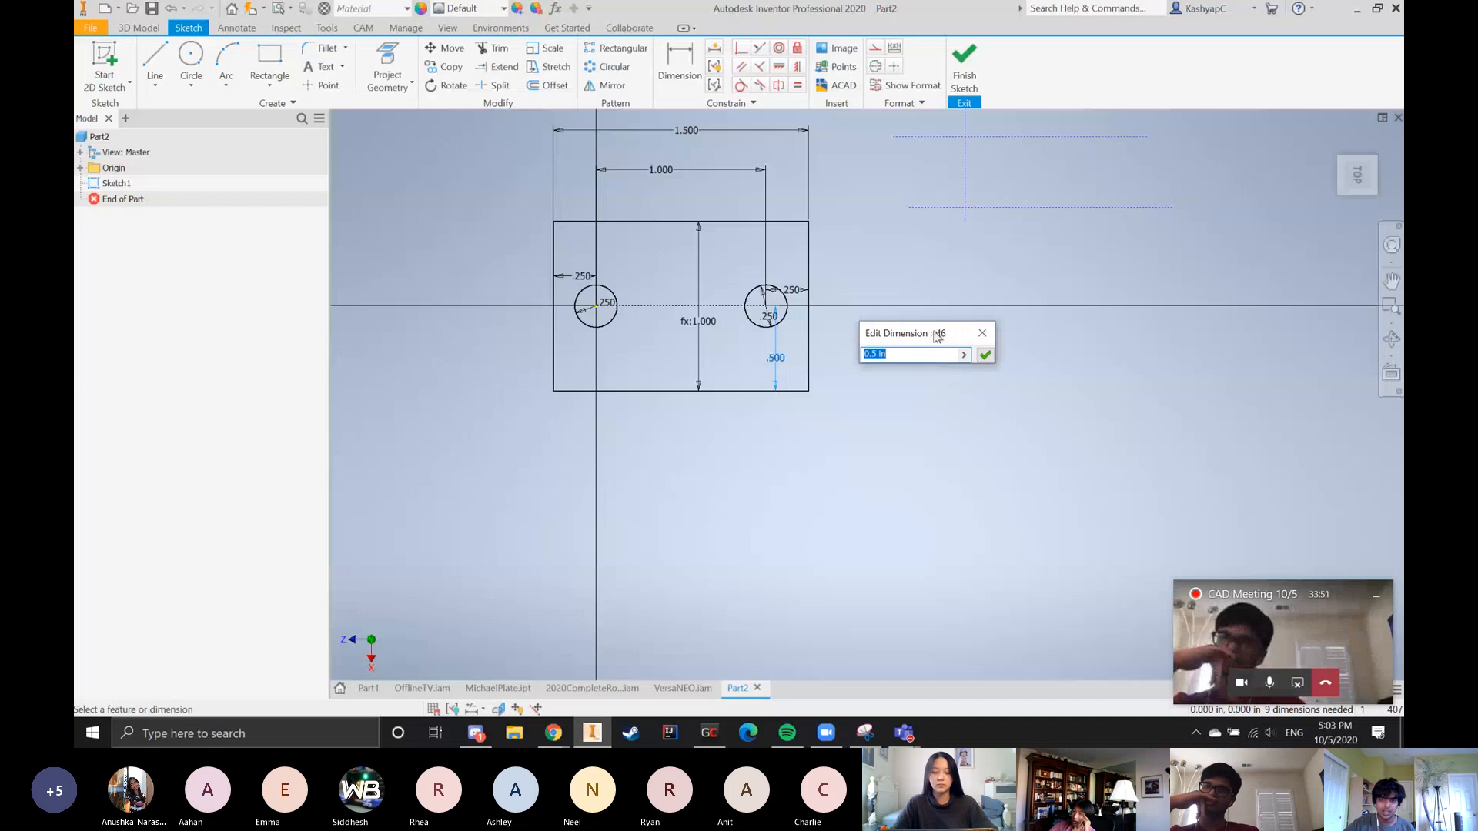
pyautogui.click(982, 332)
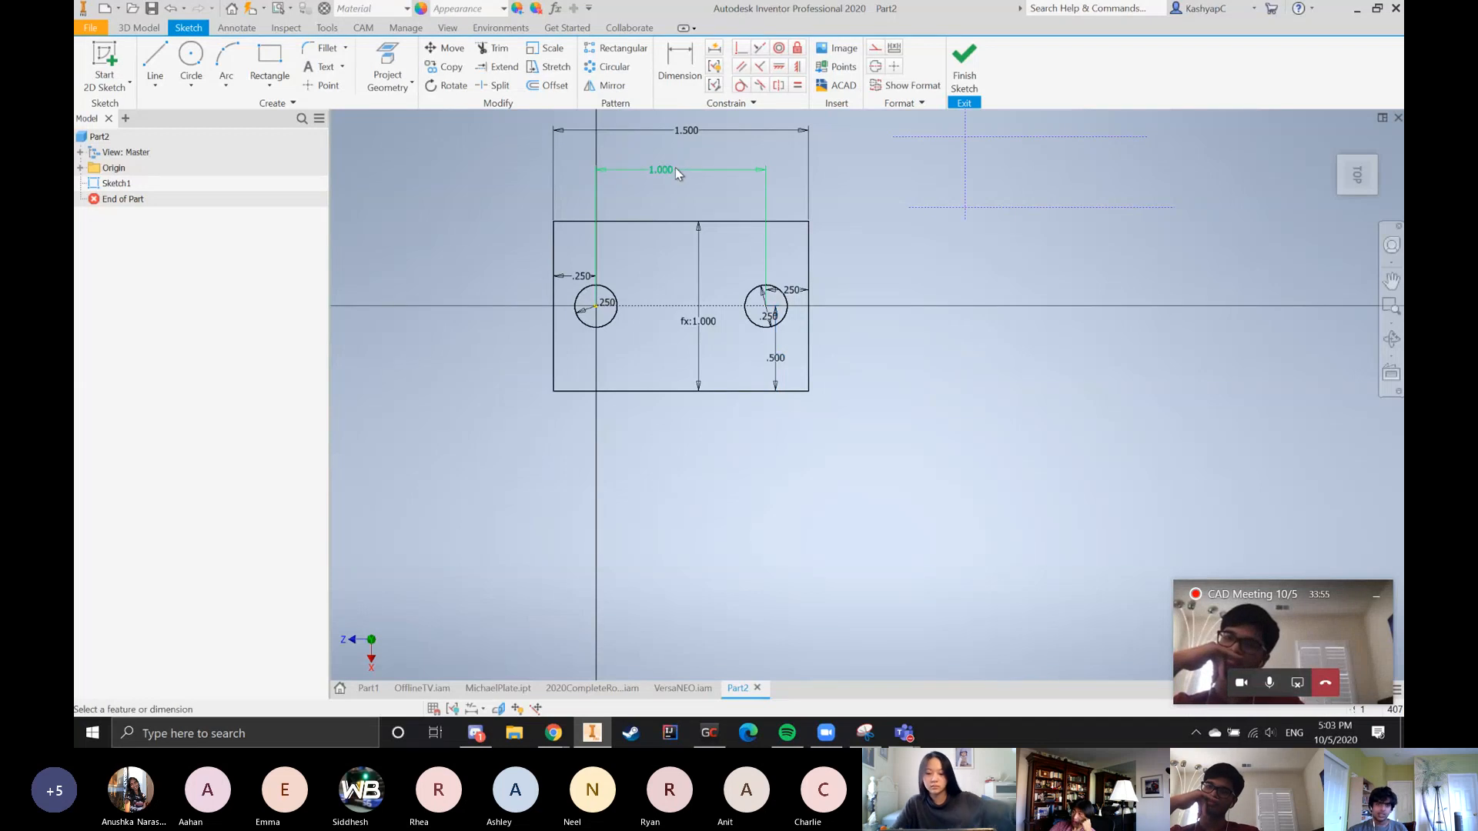
pyautogui.doubleClick(679, 171)
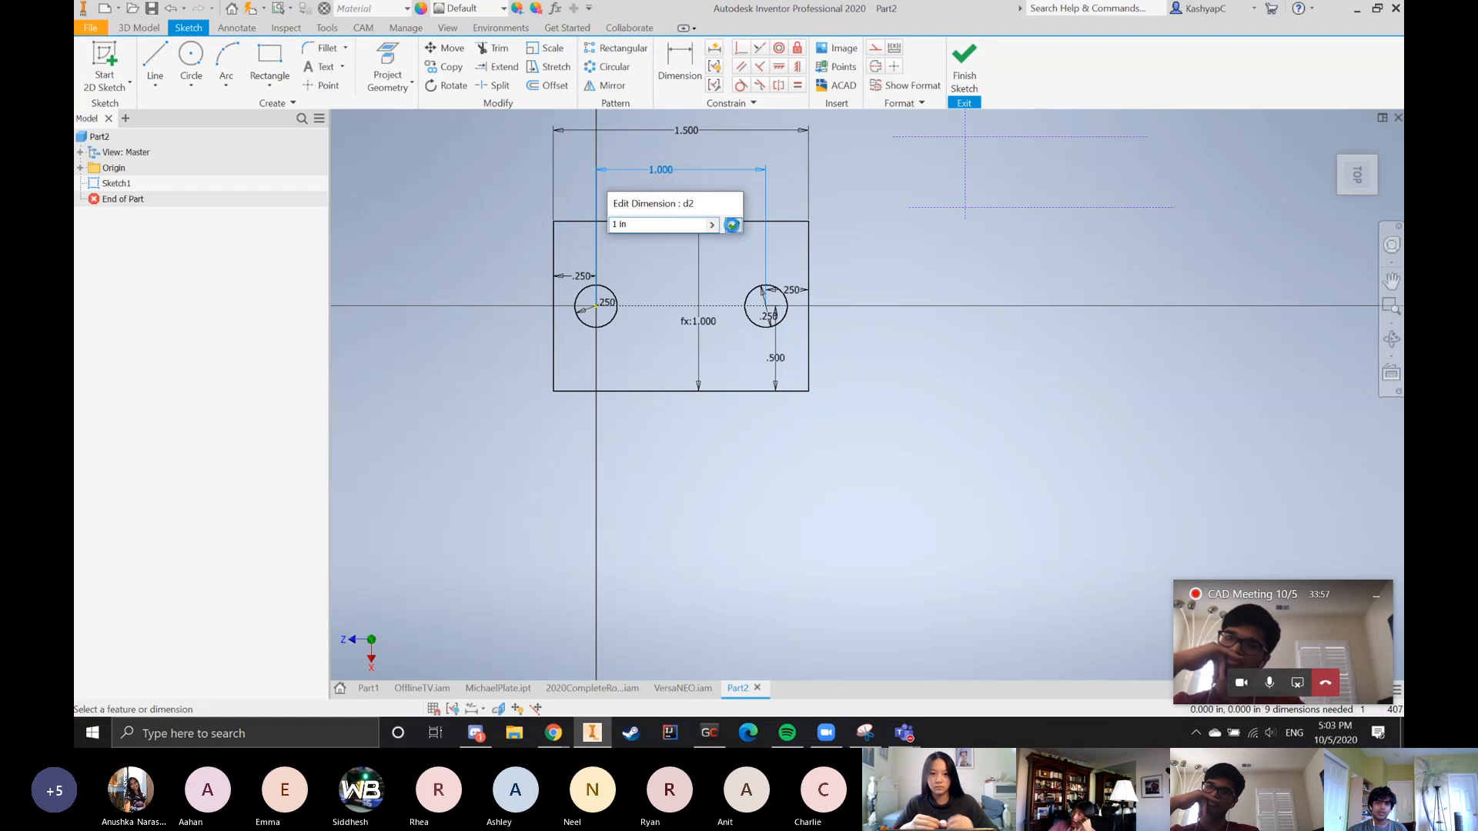
pyautogui.click(732, 225)
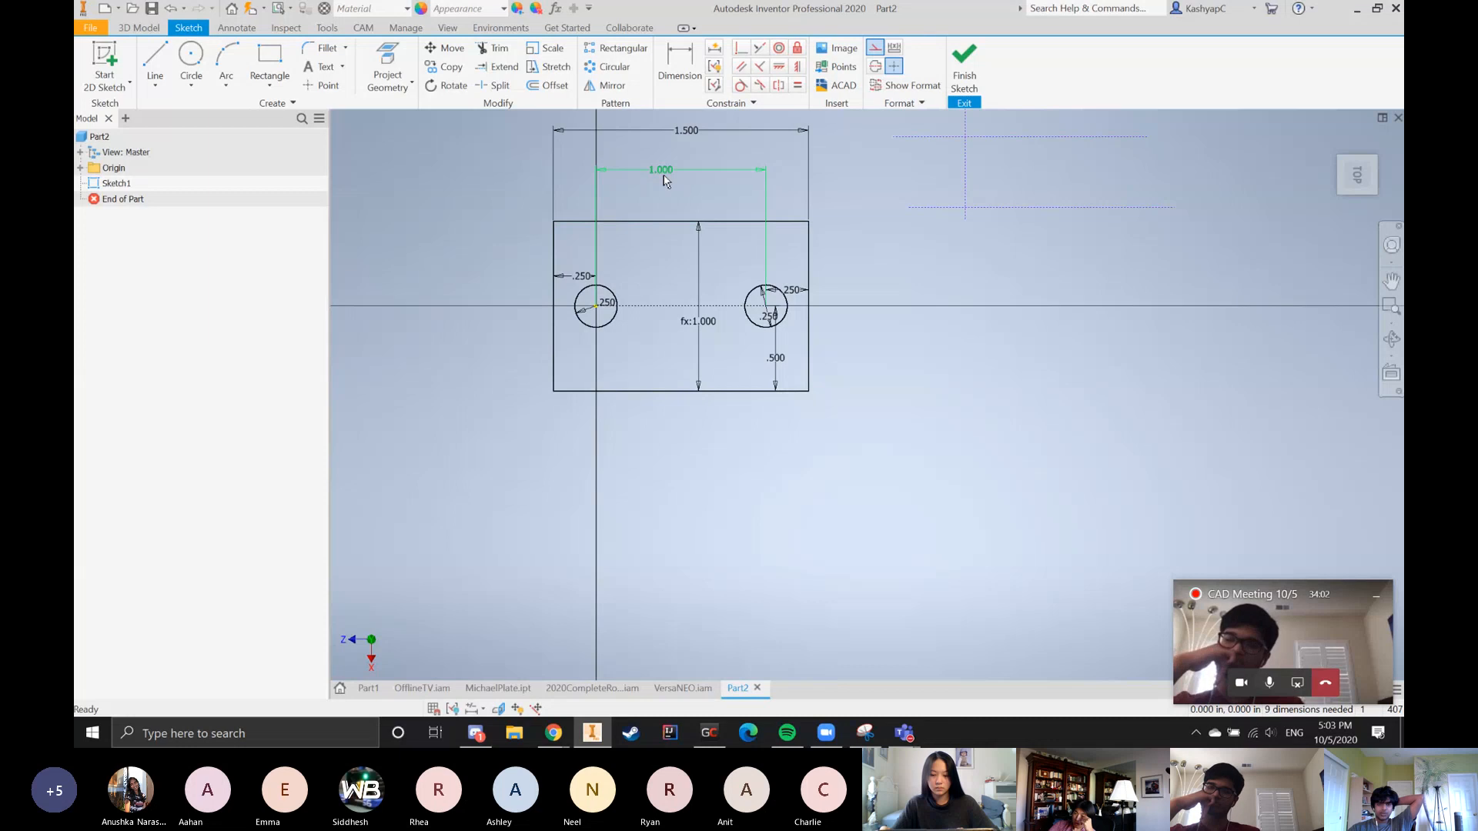
pyautogui.doubleClick(667, 170)
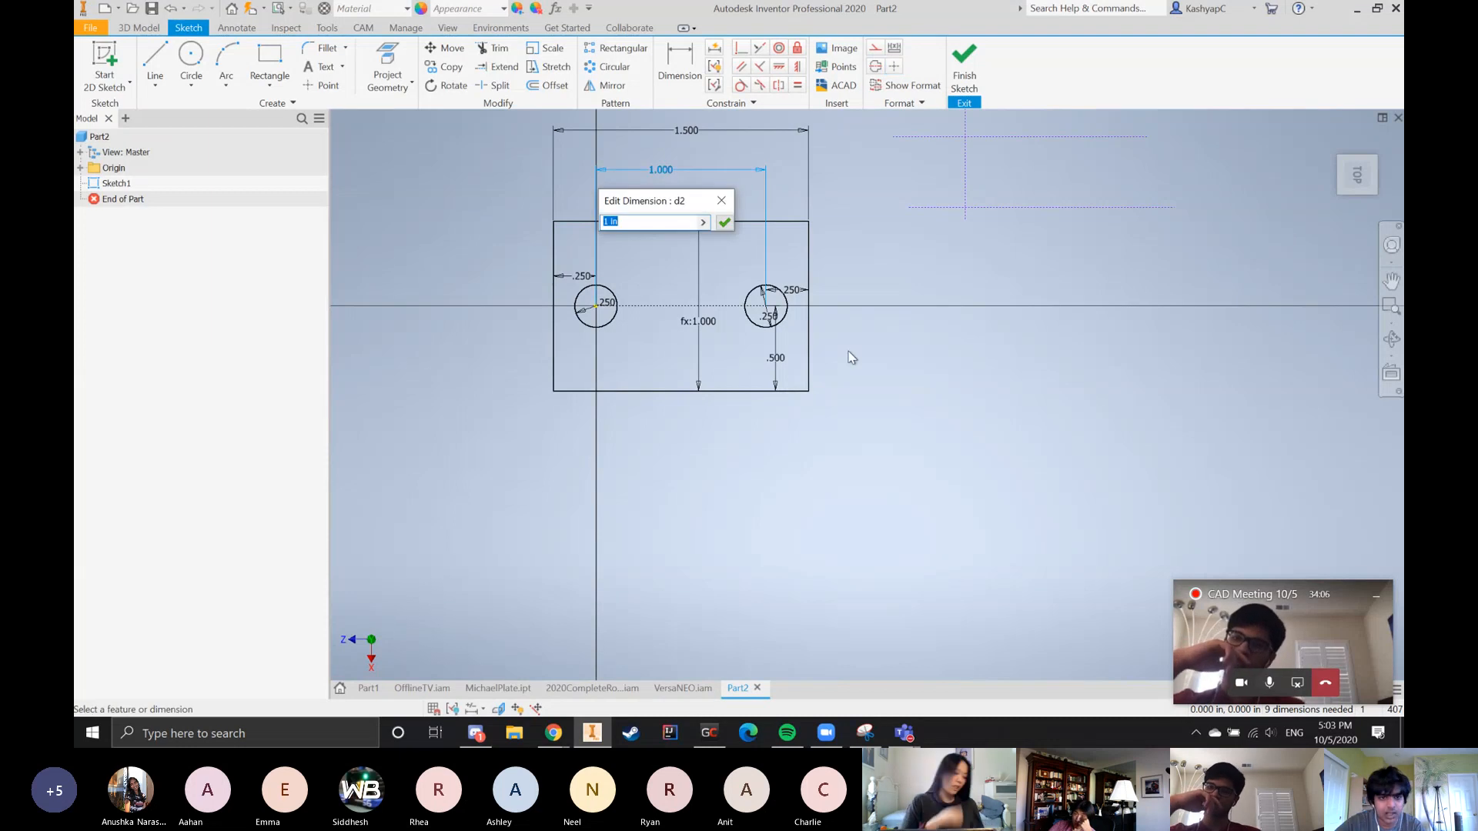
pyautogui.press('Return')
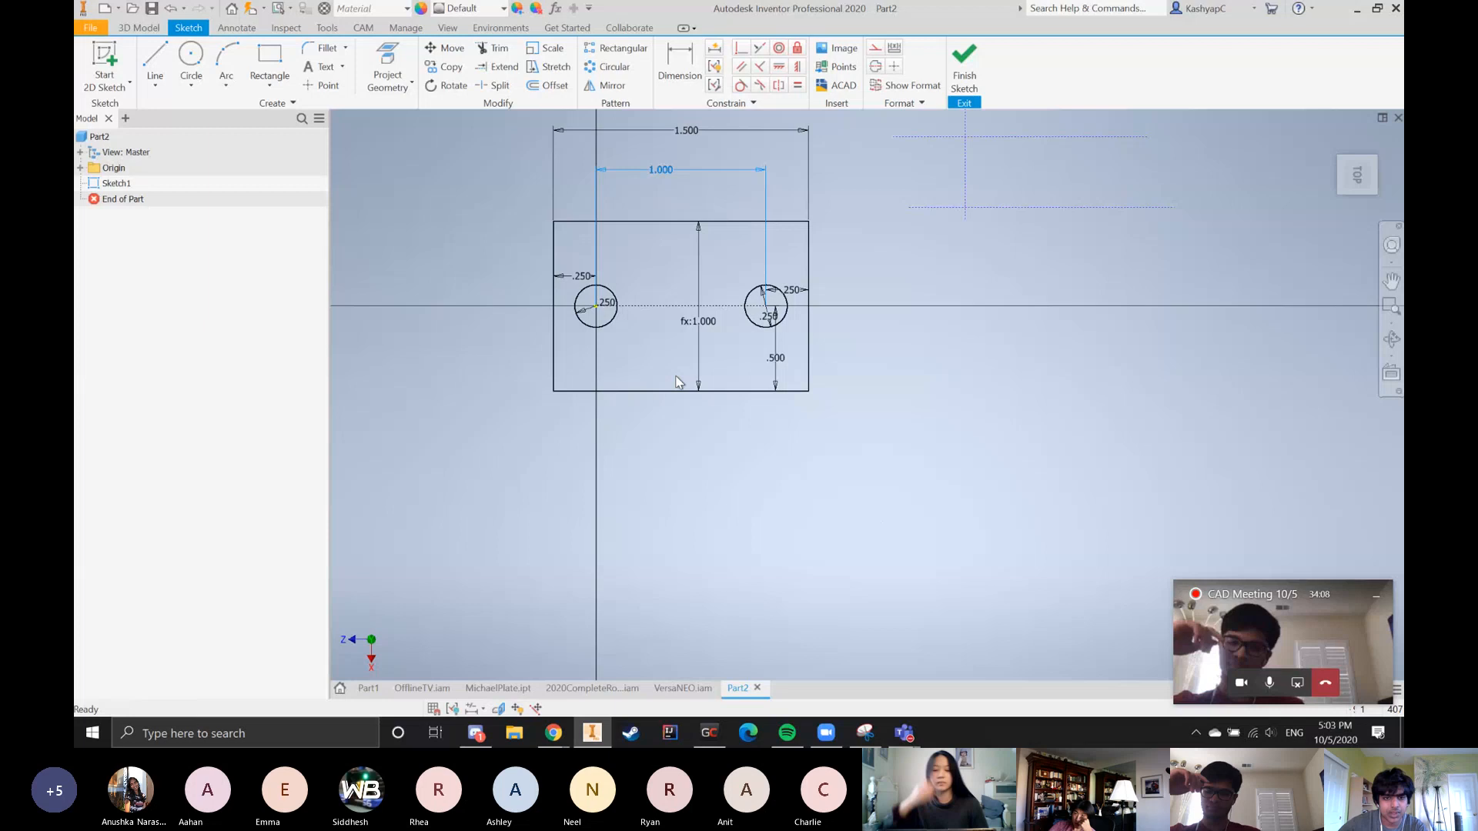
# Try to set the spacing between the circle centers using the d0 parameter, view the error details, and cancel the edit
pyautogui.click(608, 300)
pyautogui.press('Return')
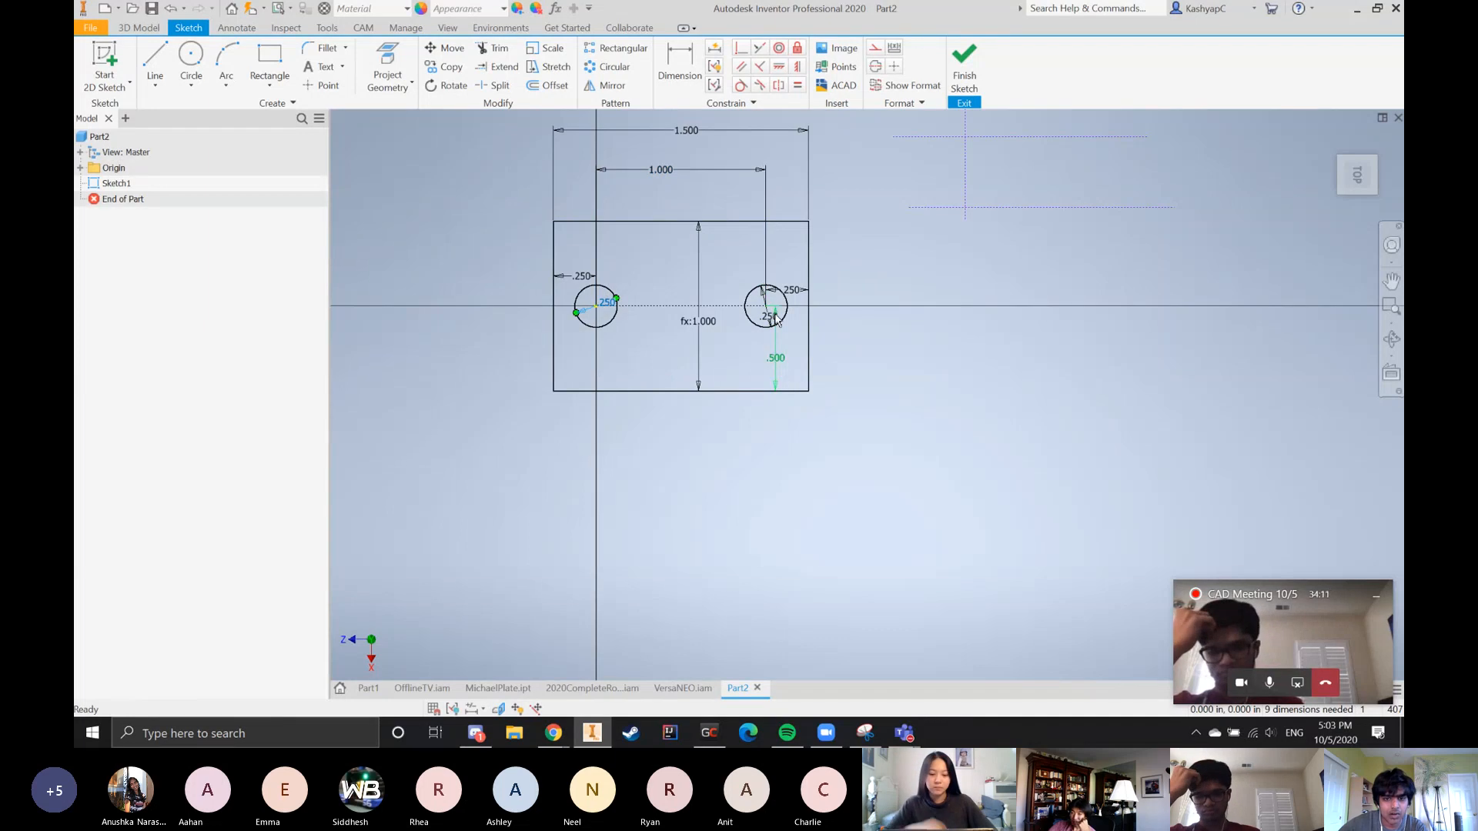
pyautogui.click(776, 318)
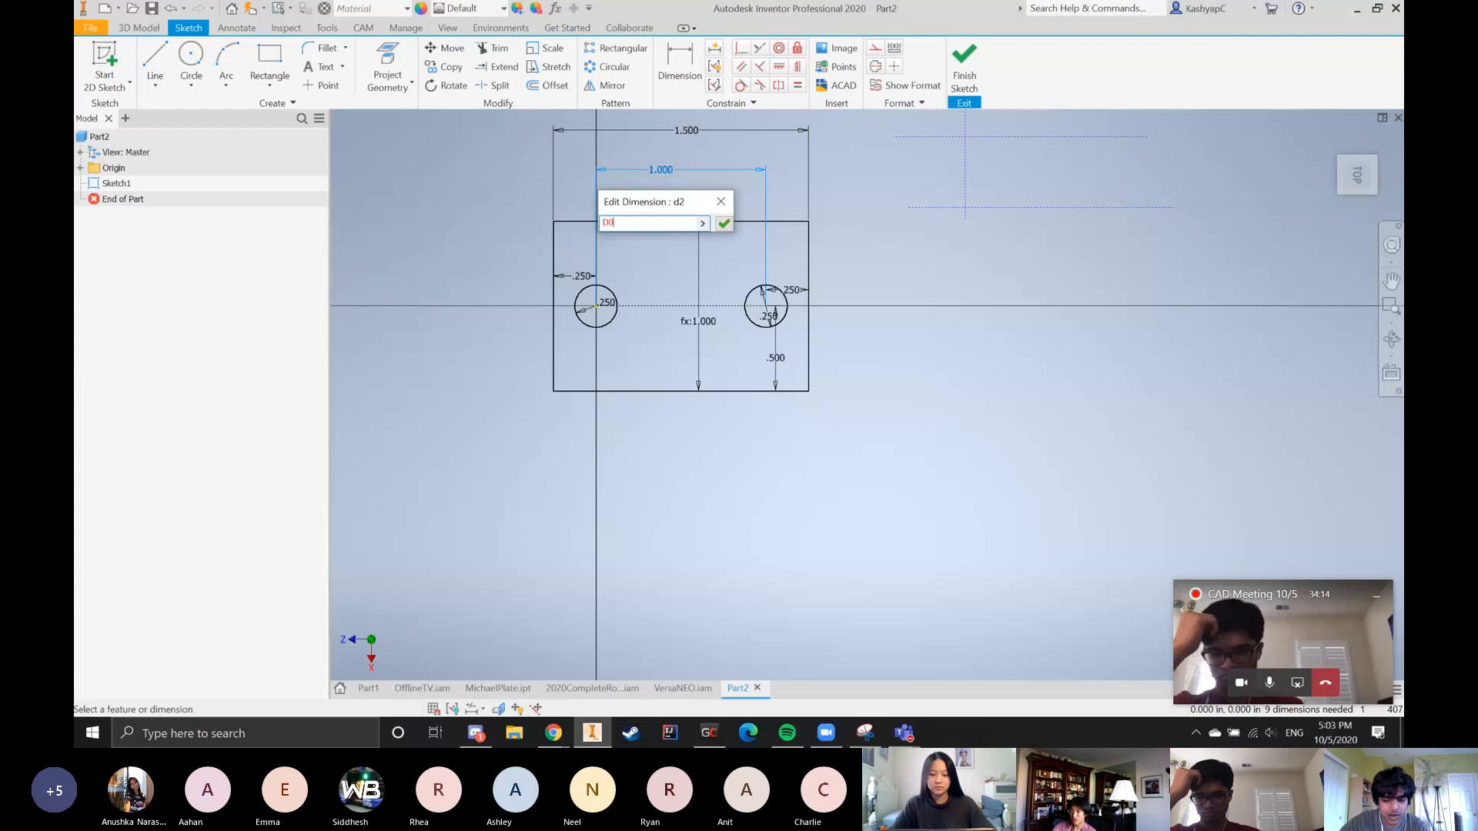
pyautogui.press('BackSpace')
pyautogui.press('BackSpace')
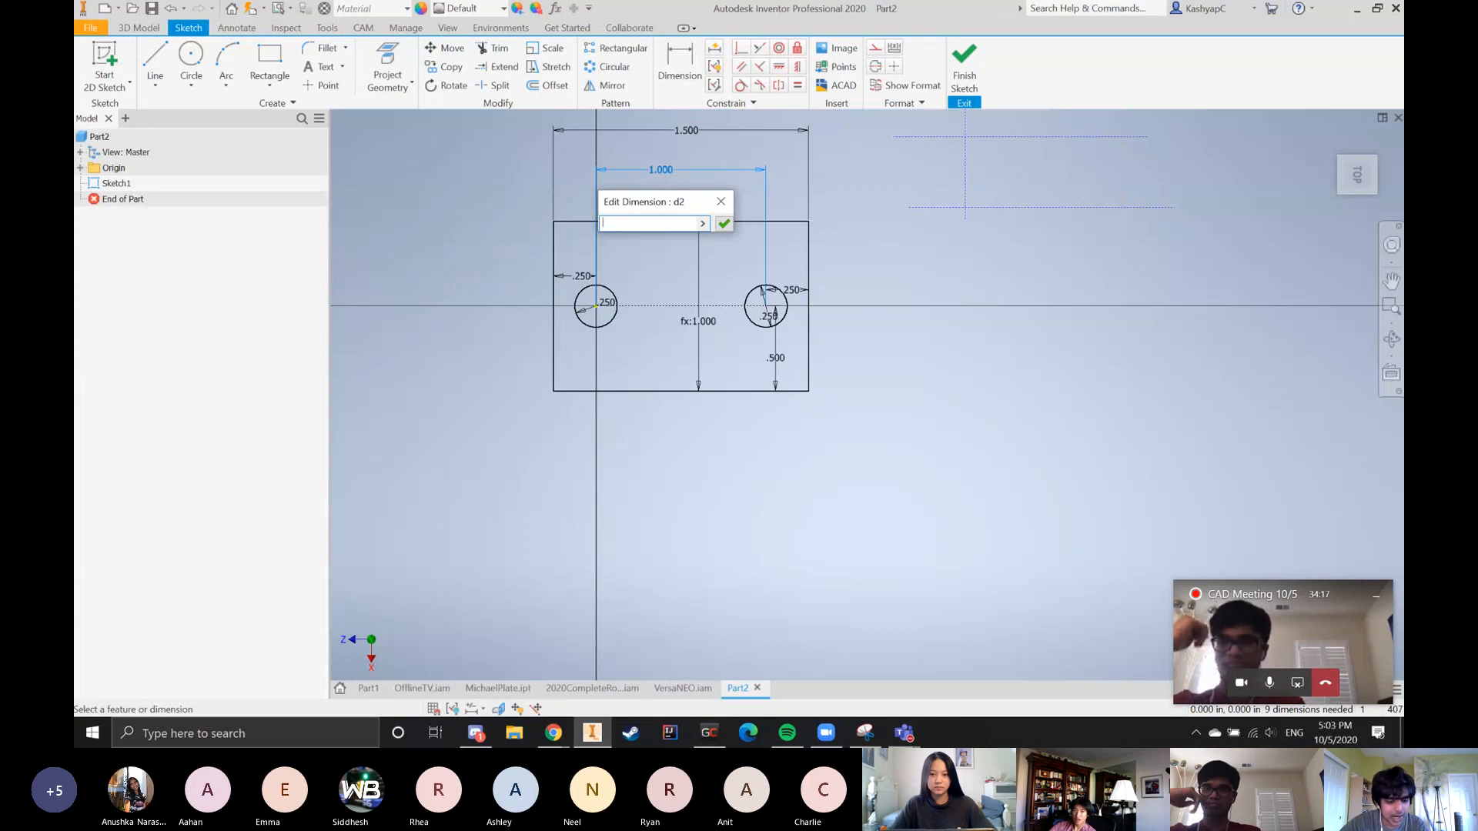
pyautogui.write('d0+d')
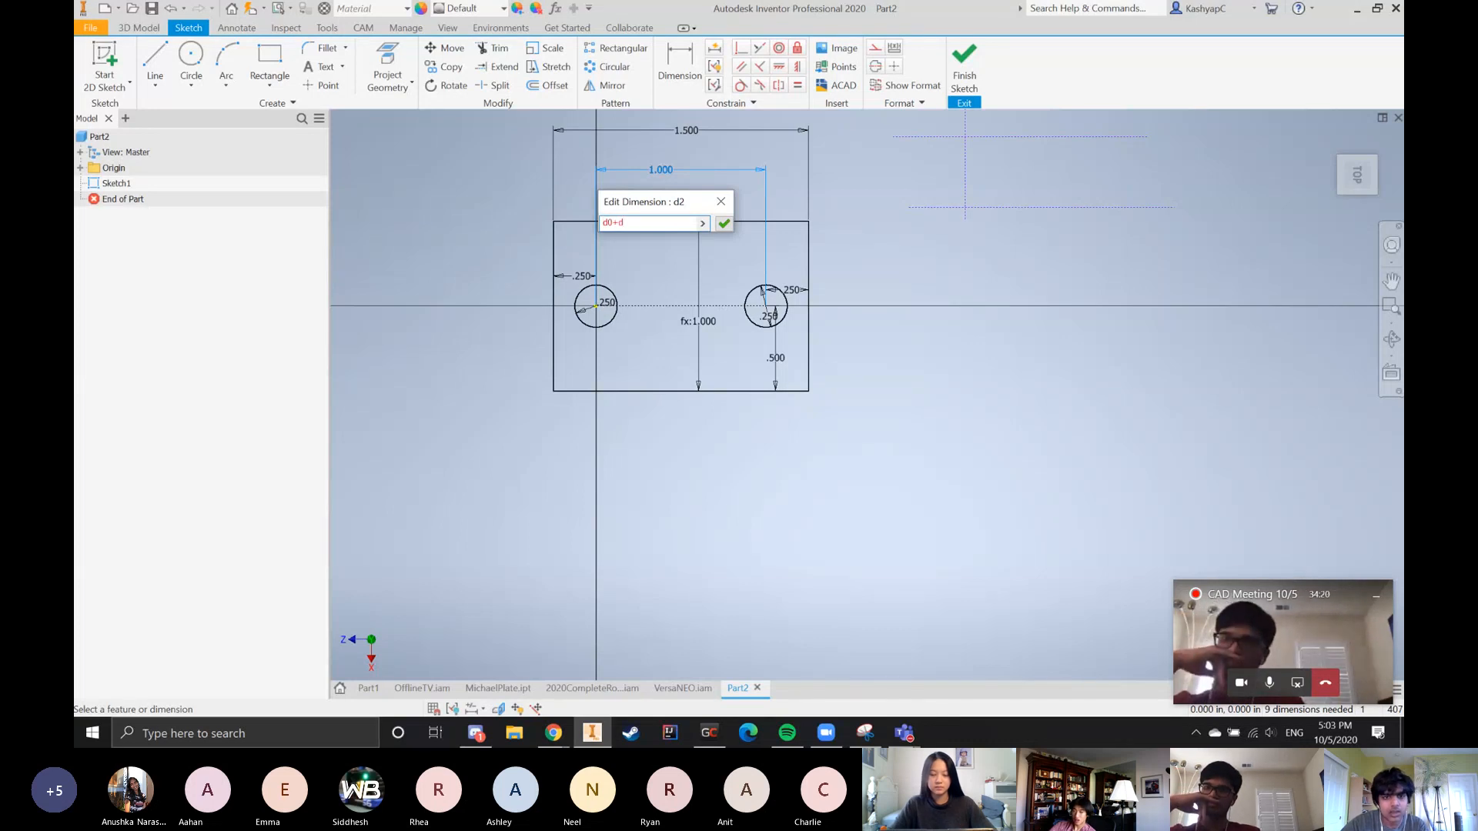
pyautogui.press('Return')
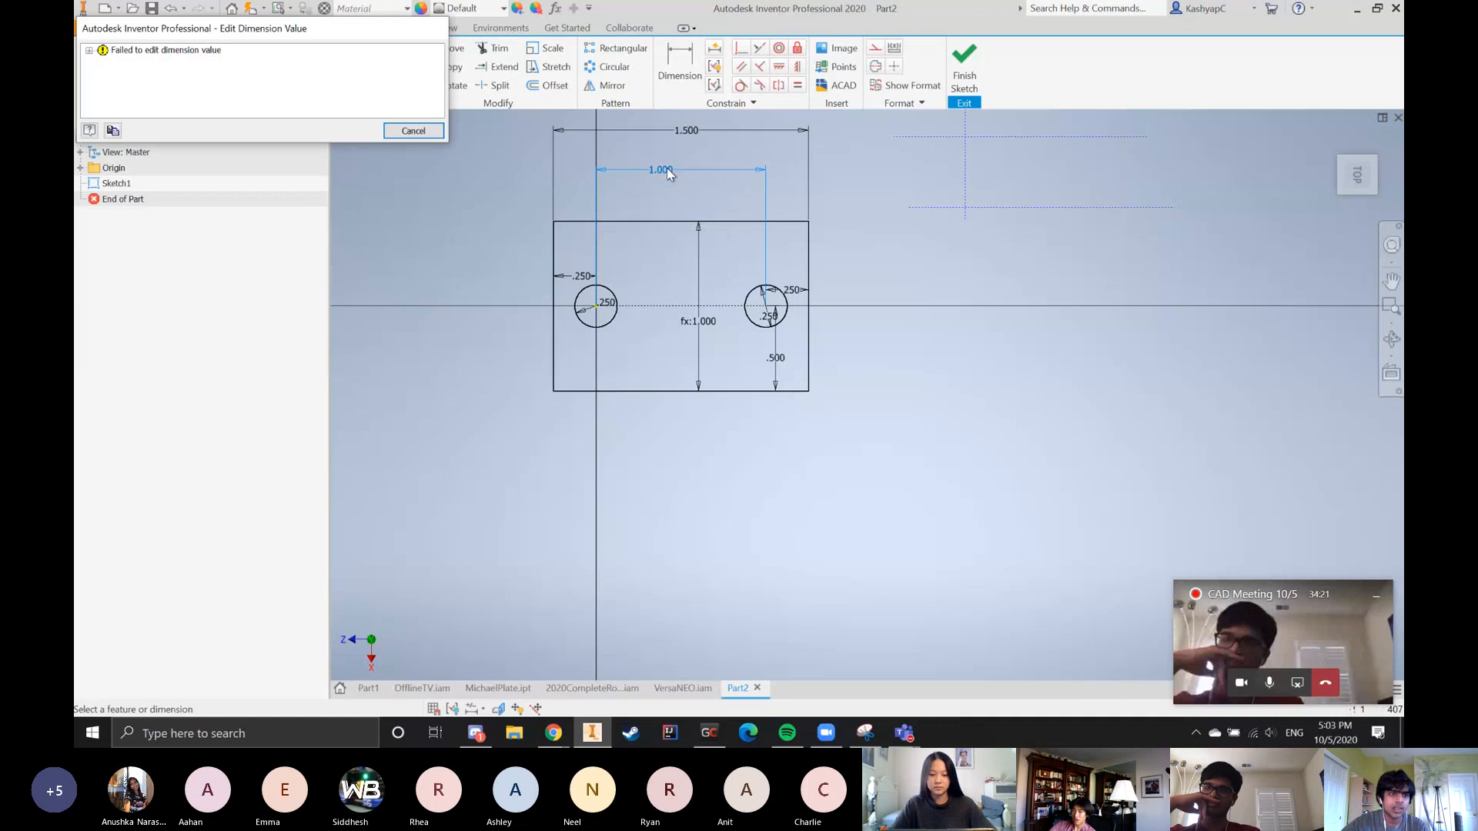
pyautogui.click(90, 51)
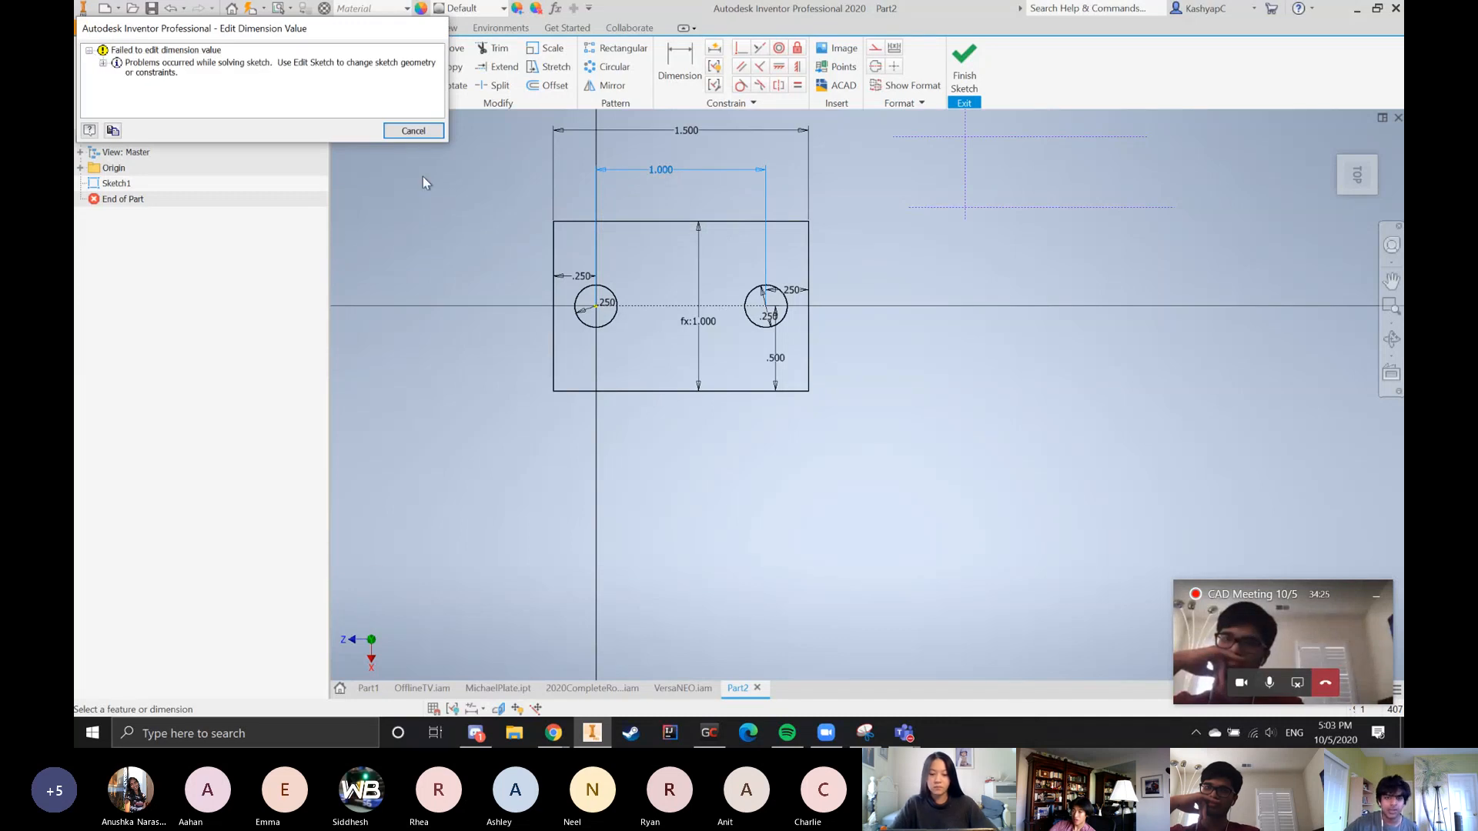
pyautogui.click(414, 132)
pyautogui.scroll(5, 773, 594)
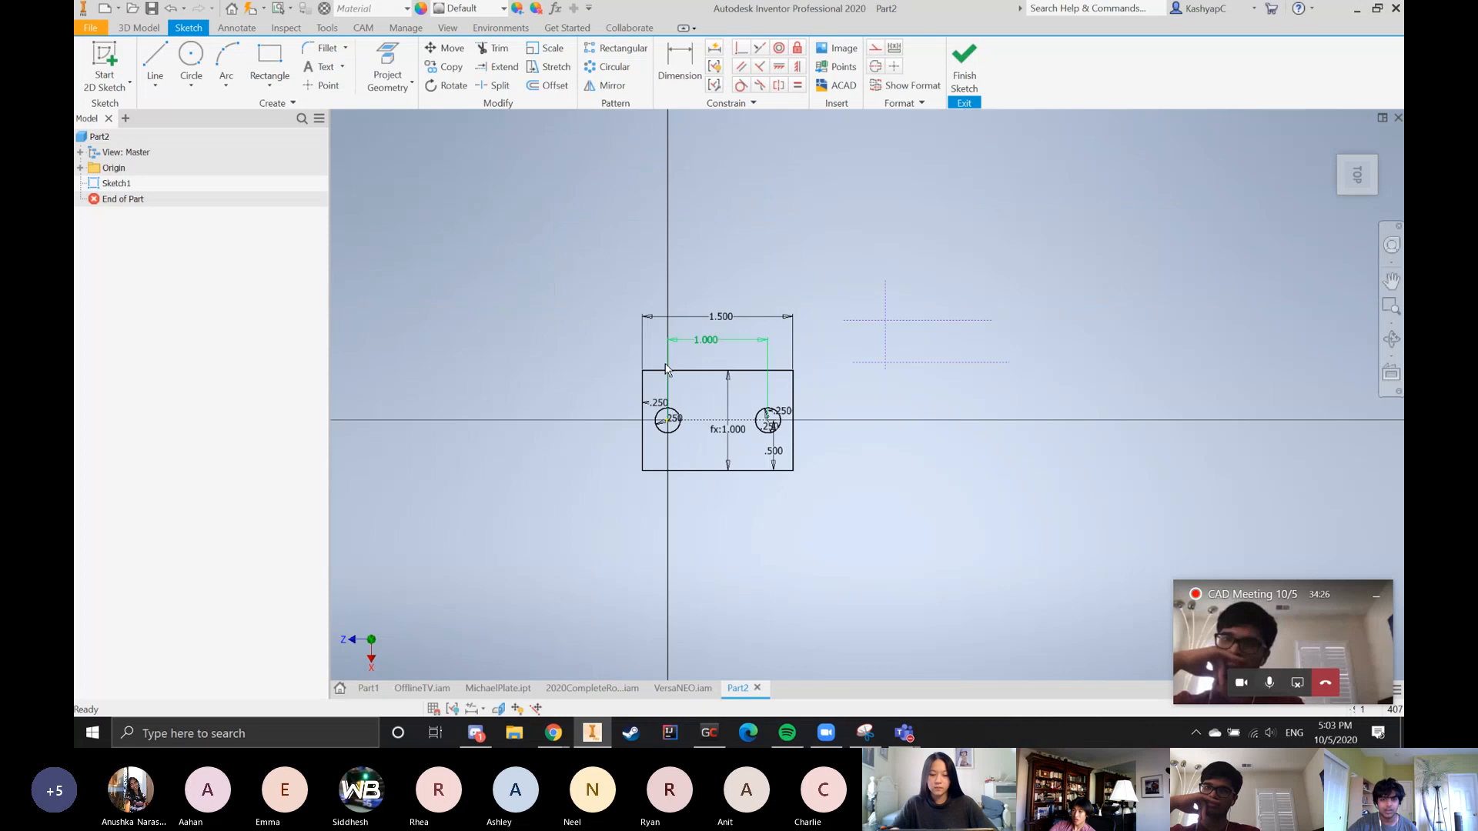
pyautogui.scroll(-6, 682, 403)
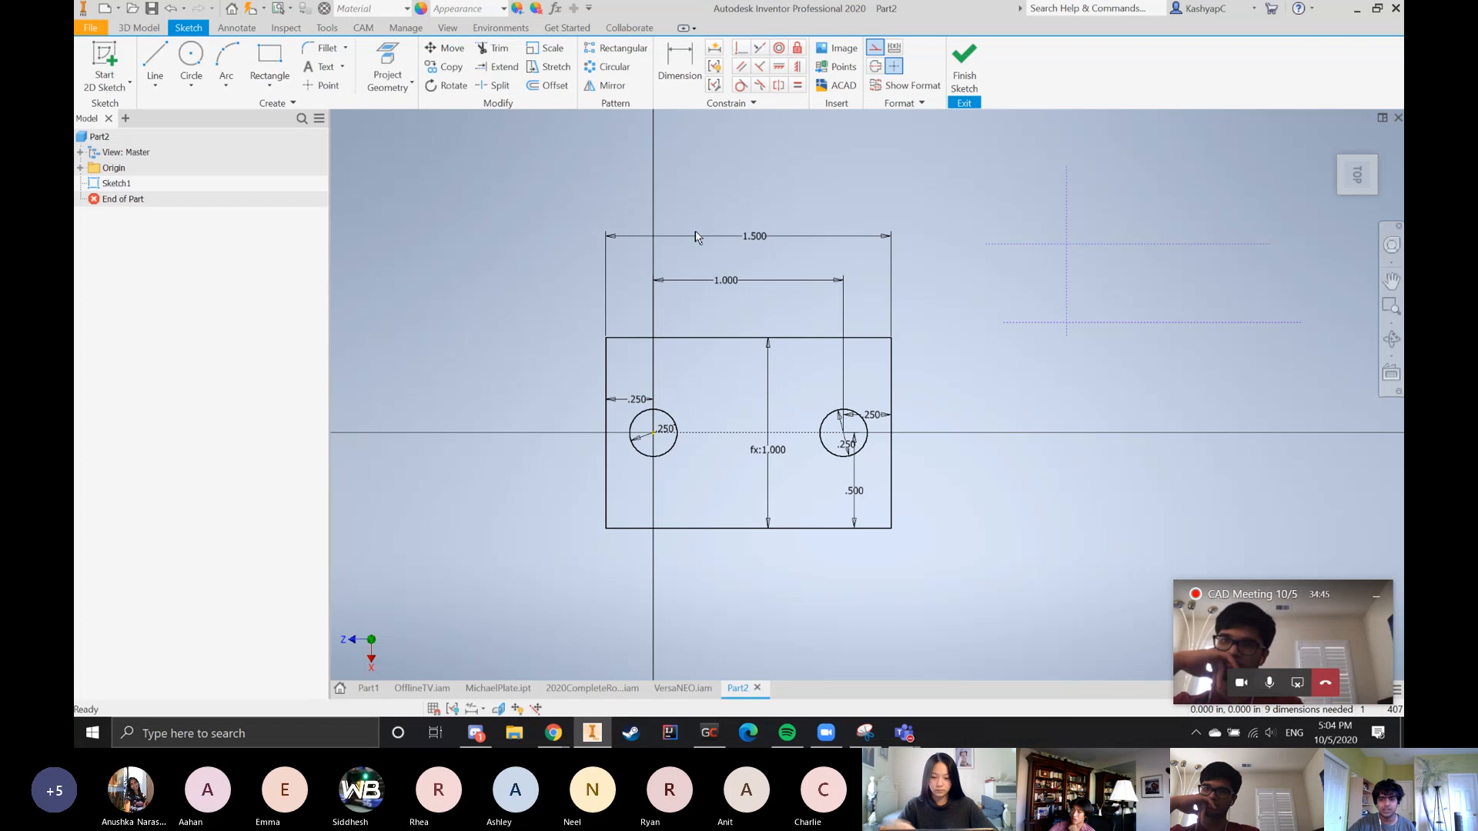
pyautogui.scroll(-5, 752, 366)
pyautogui.scroll(2, 658, 459)
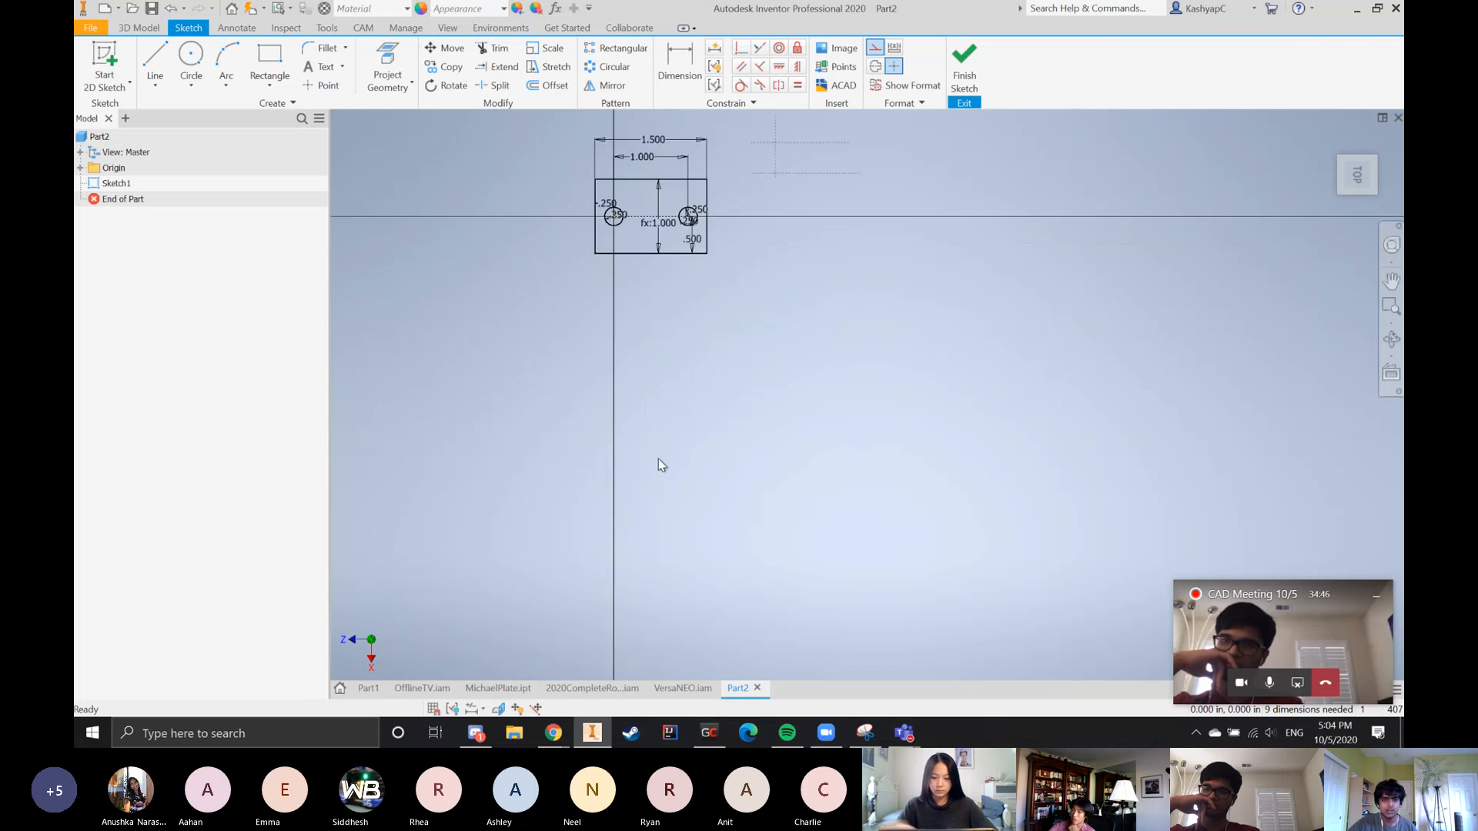
pyautogui.scroll(-4, 693, 462)
pyautogui.scroll(5, 669, 342)
pyautogui.scroll(-3, 994, 399)
pyautogui.scroll(3, 808, 535)
pyautogui.scroll(-3, 826, 539)
pyautogui.scroll(3, 785, 492)
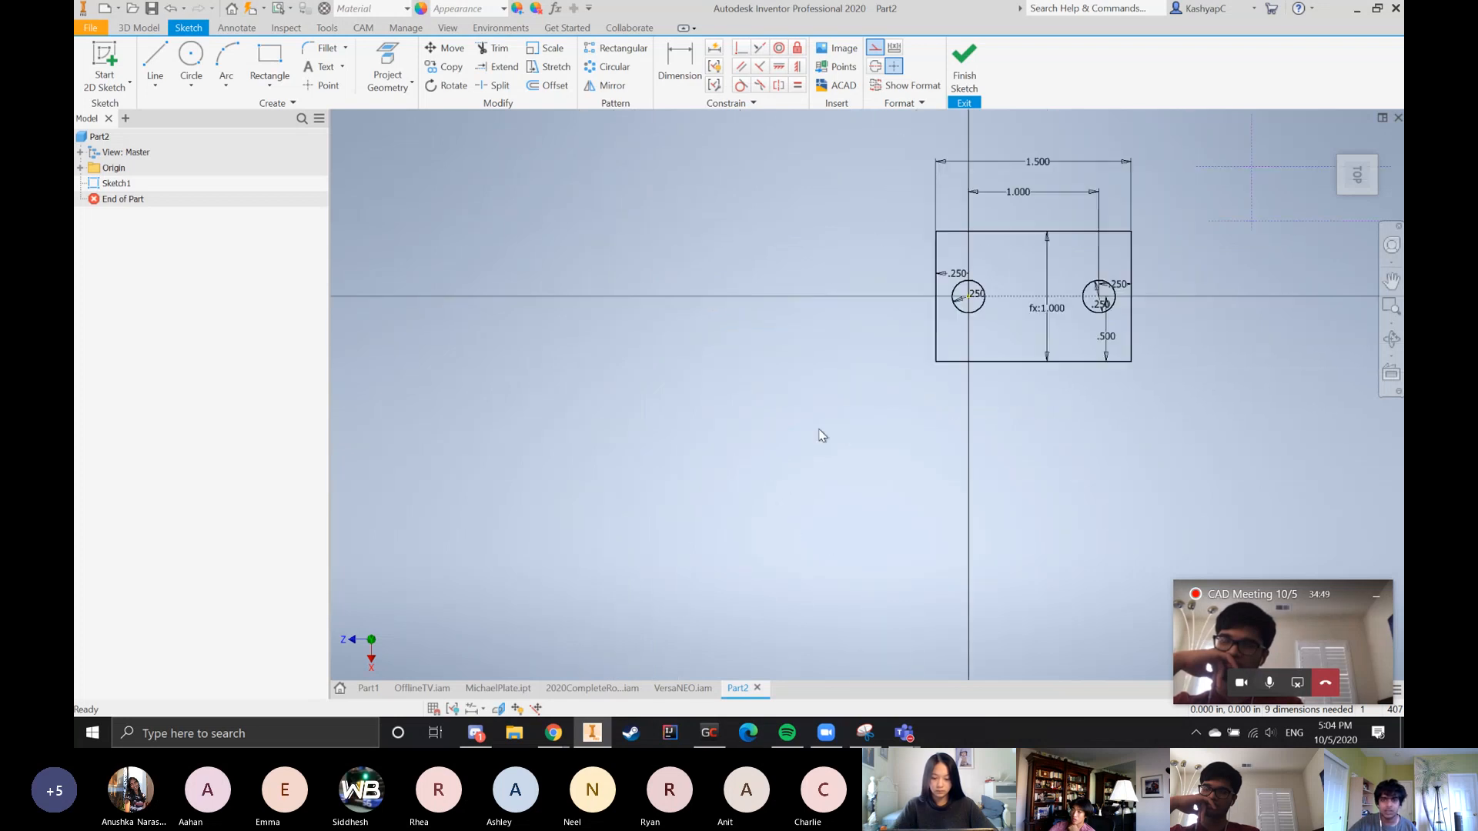
pyautogui.scroll(4, 1250, 482)
pyautogui.scroll(-3, 785, 469)
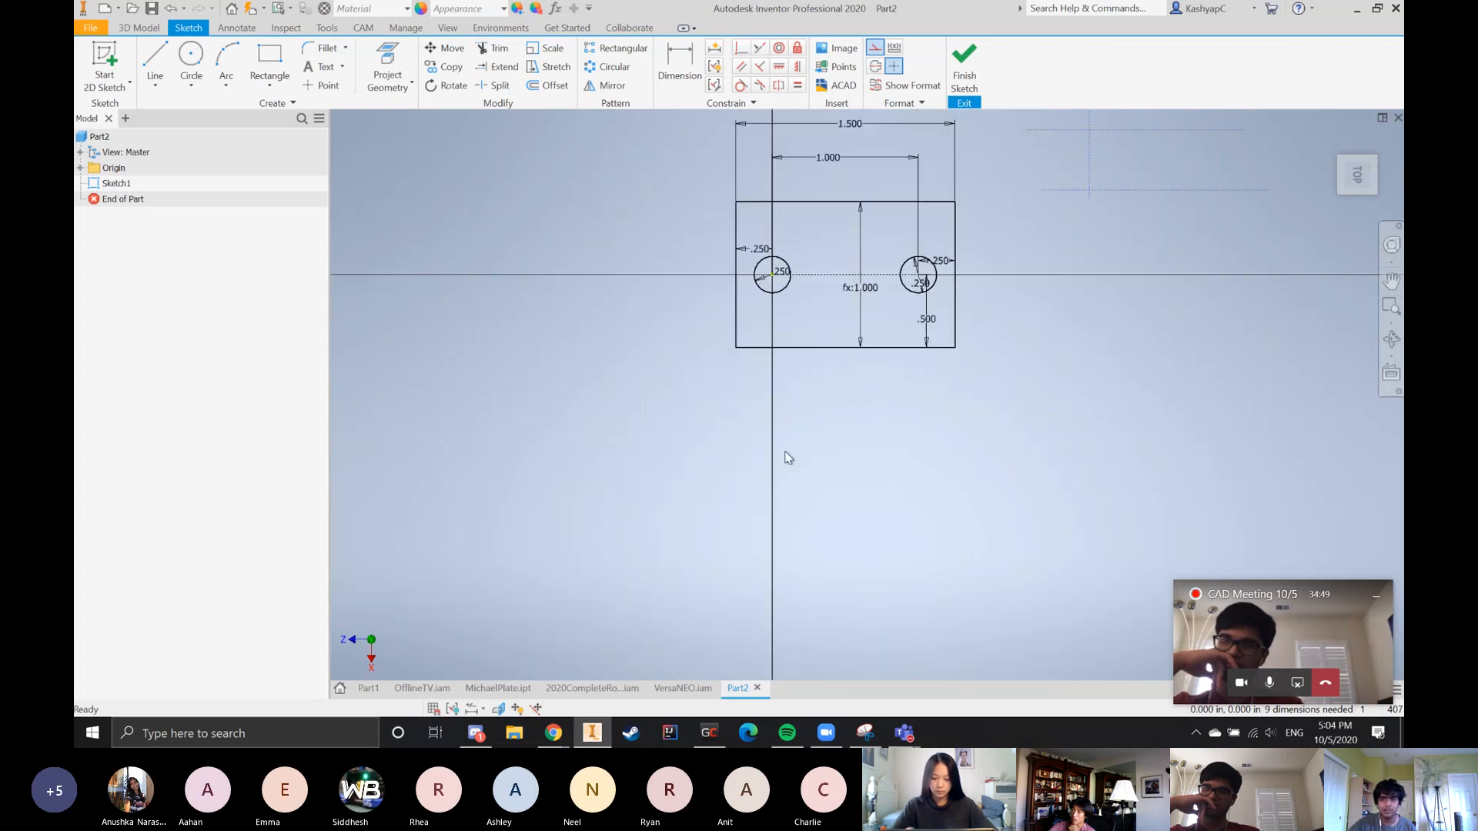
# Draw a second rectangle 1.5 in wide and 1 in tall below the plate, and convert its construction lines to regular lines
pyautogui.click(257, 54)
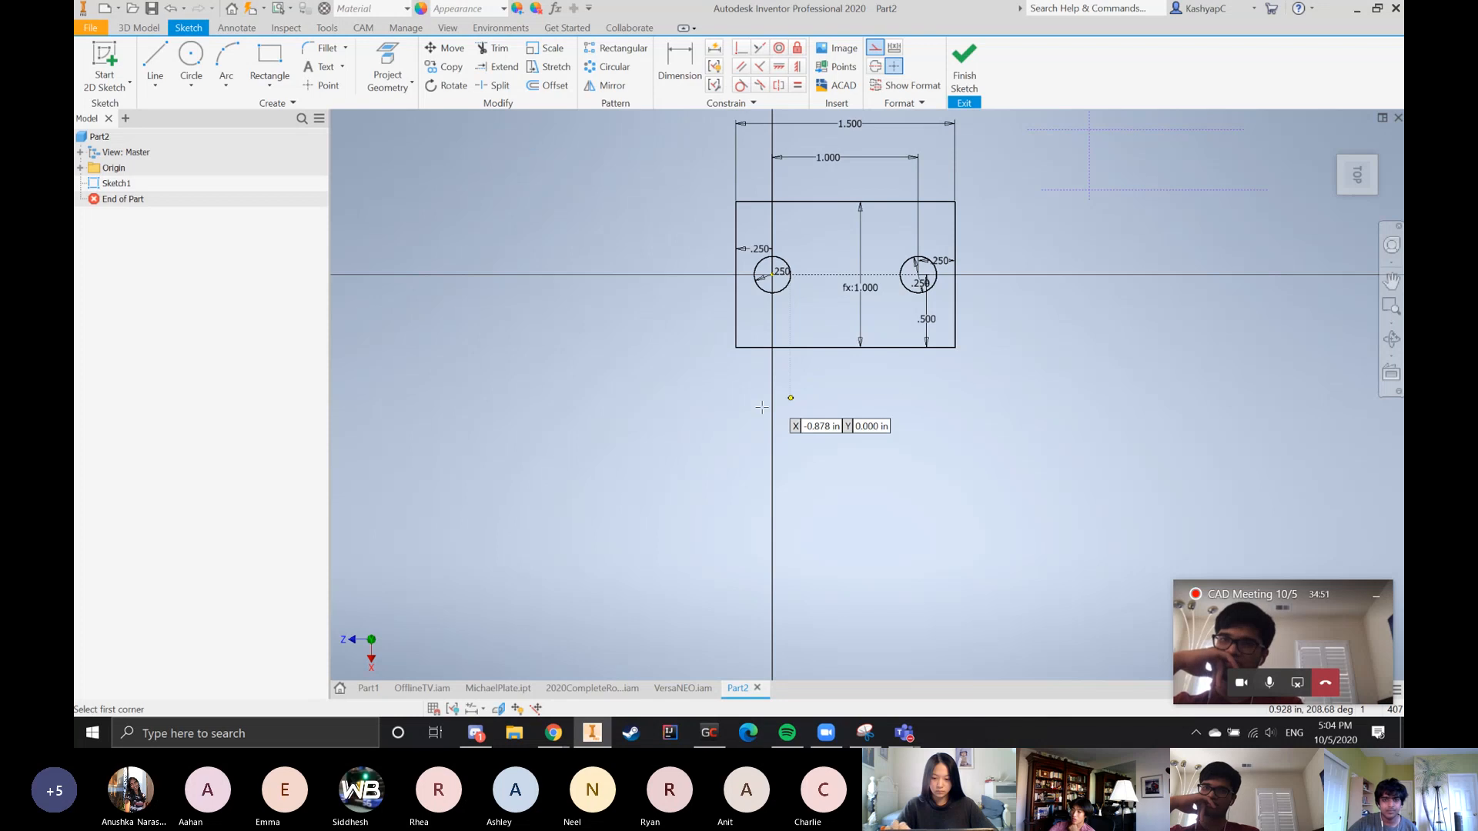
pyautogui.click(735, 443)
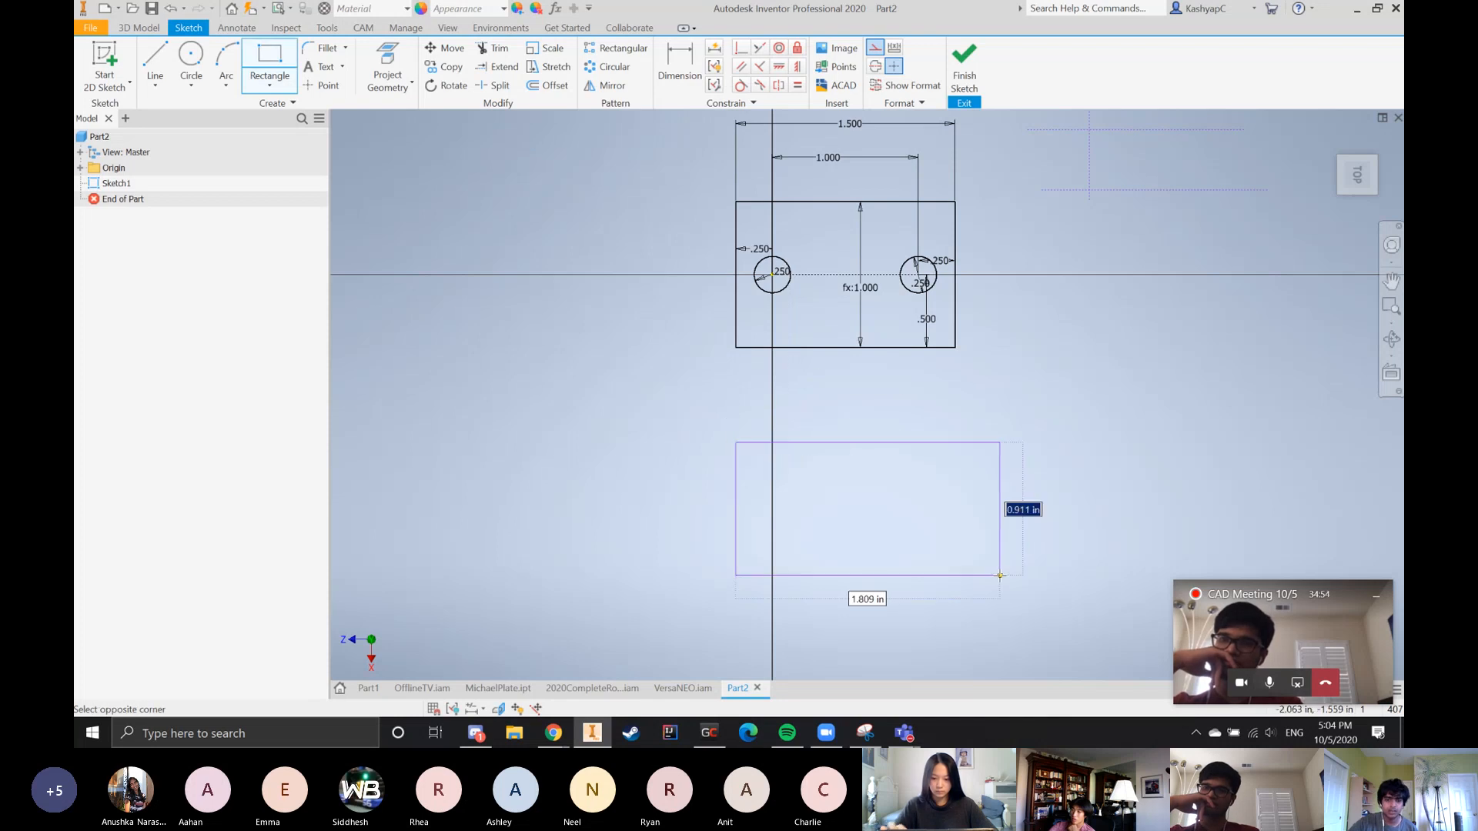
pyautogui.write('1')
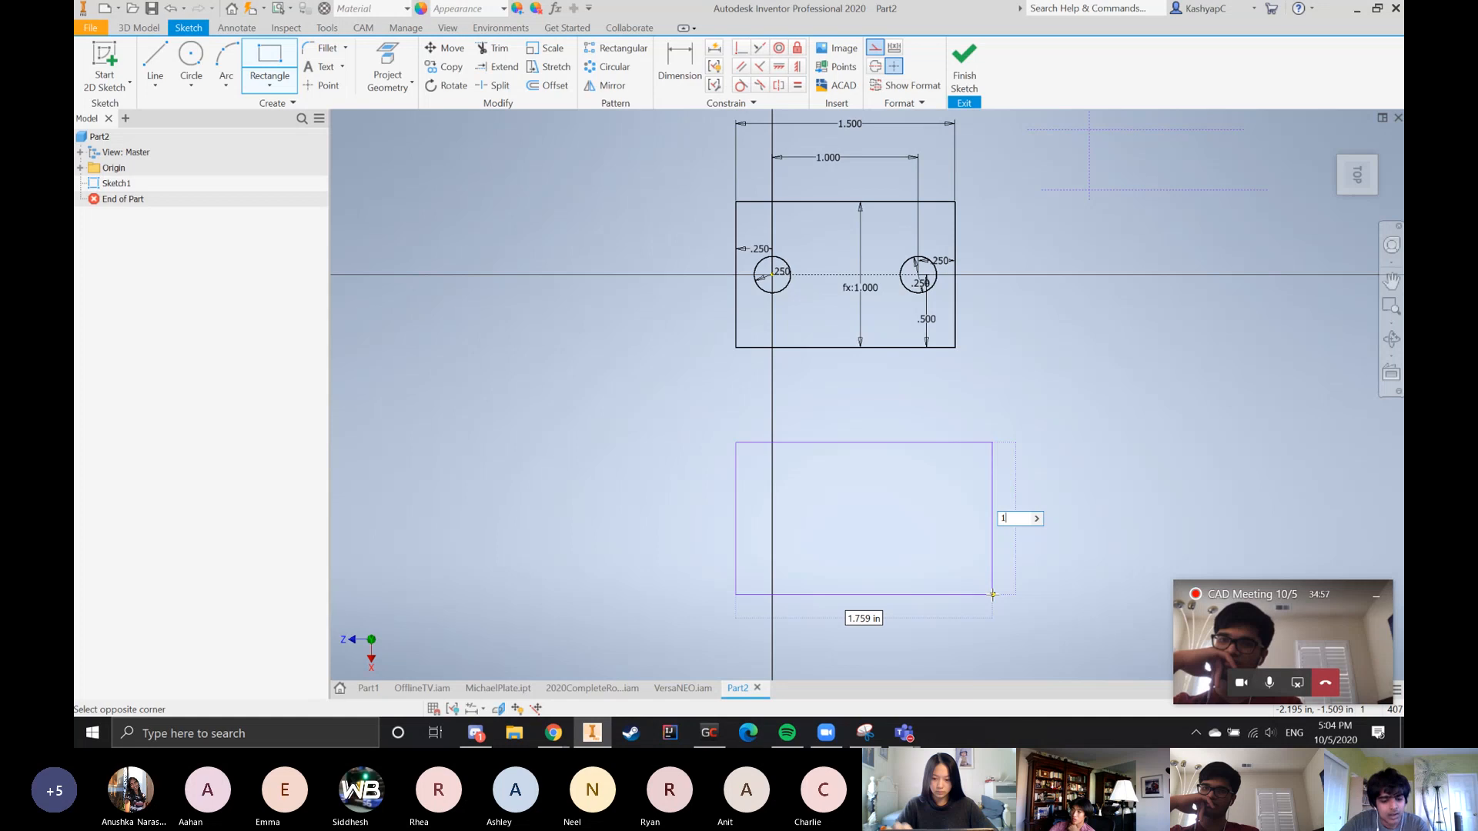
pyautogui.write('.5')
pyautogui.press('Tab')
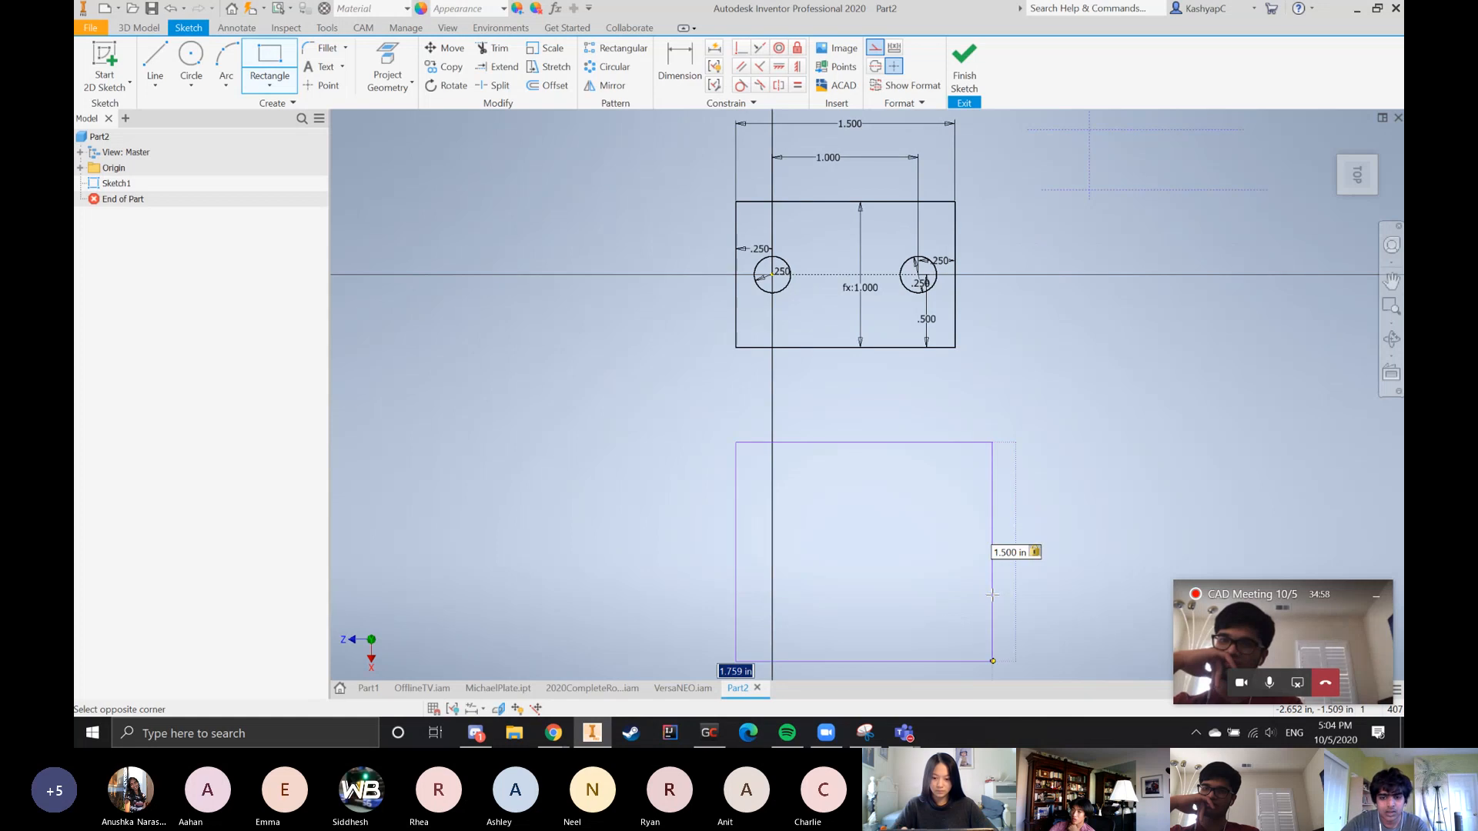
pyautogui.write('1')
pyautogui.press('Tab')
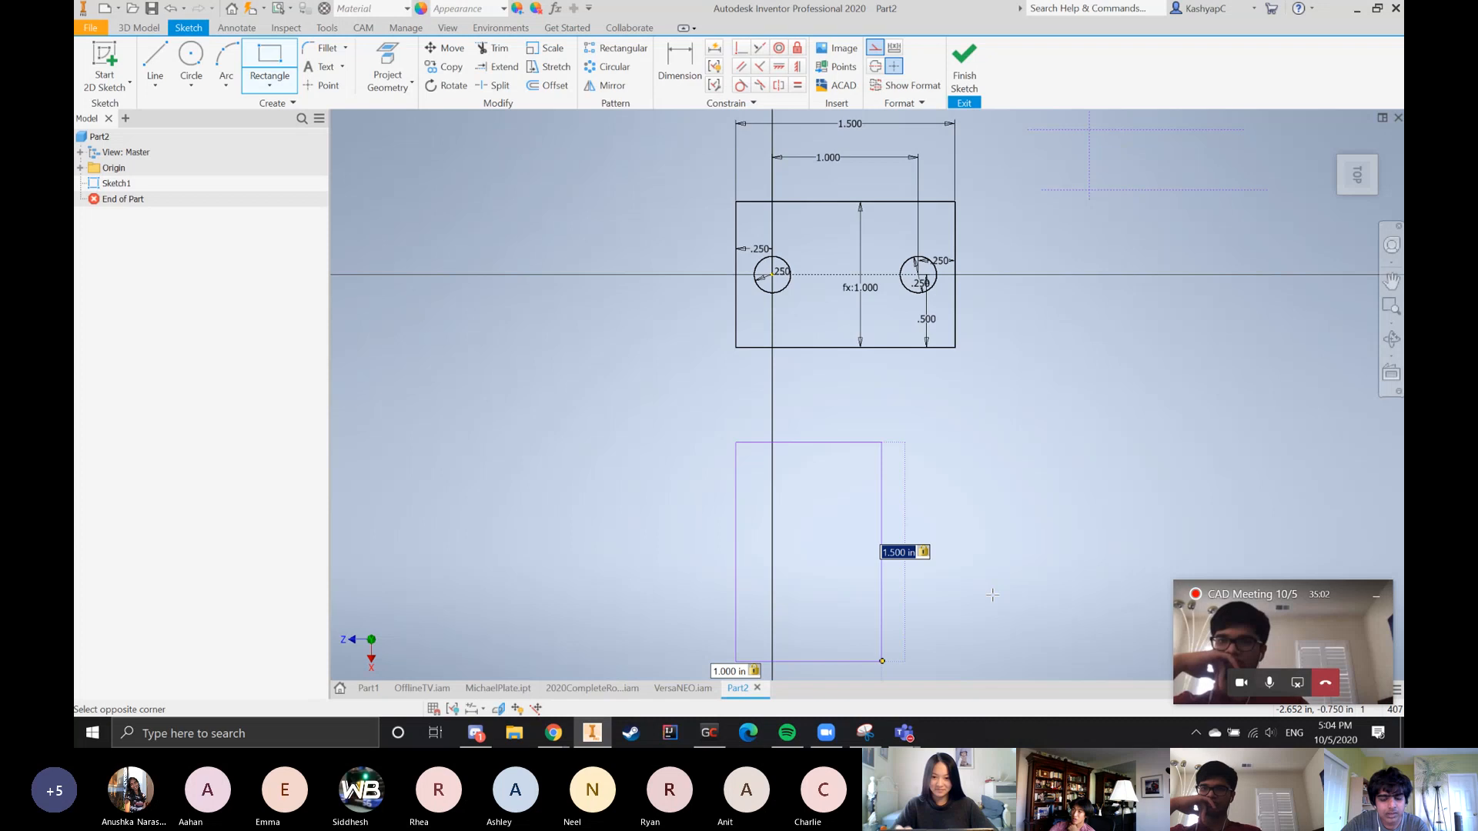
pyautogui.write('1')
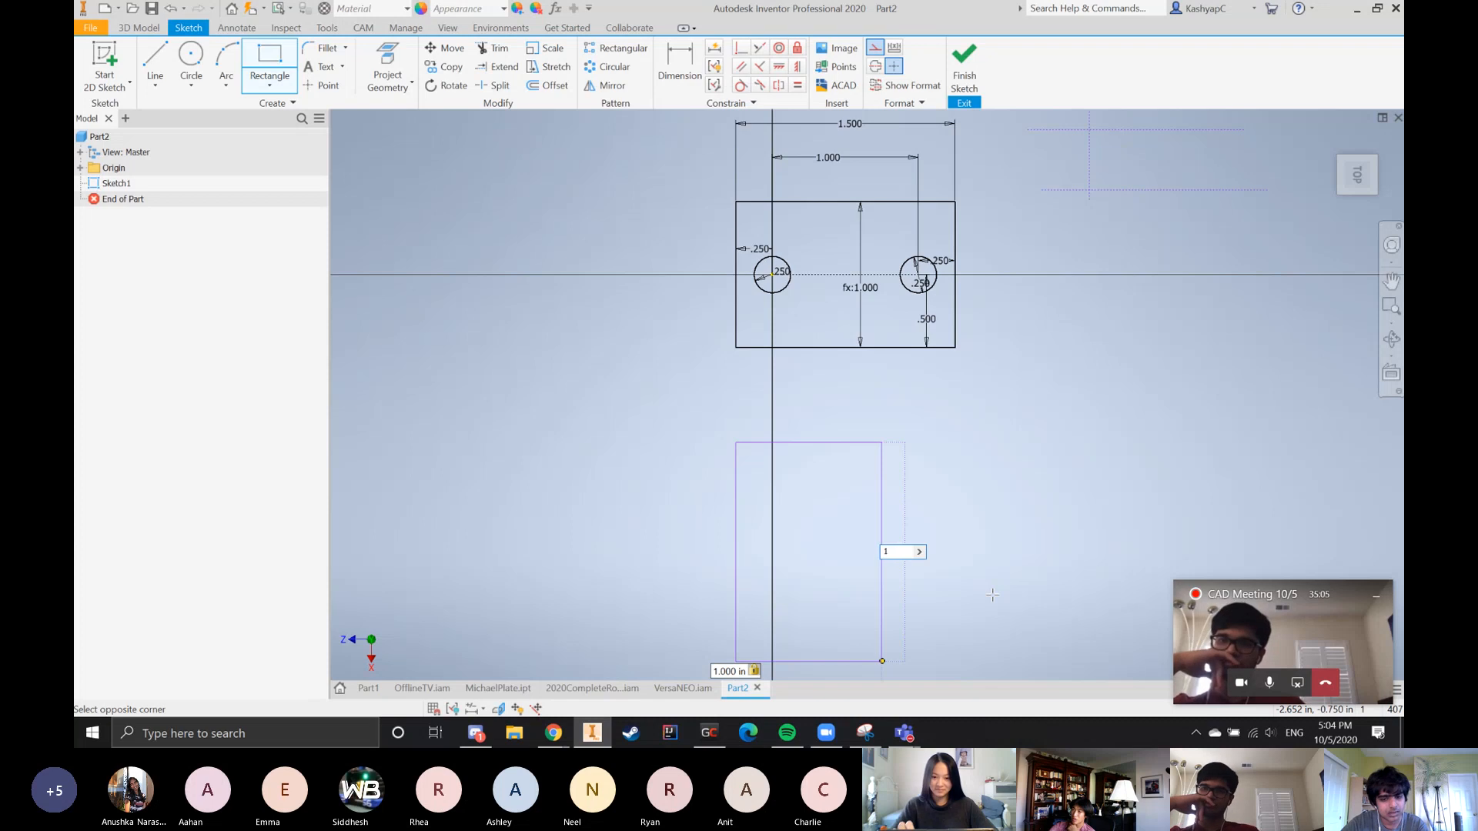
pyautogui.press('Tab')
pyautogui.write('1.5')
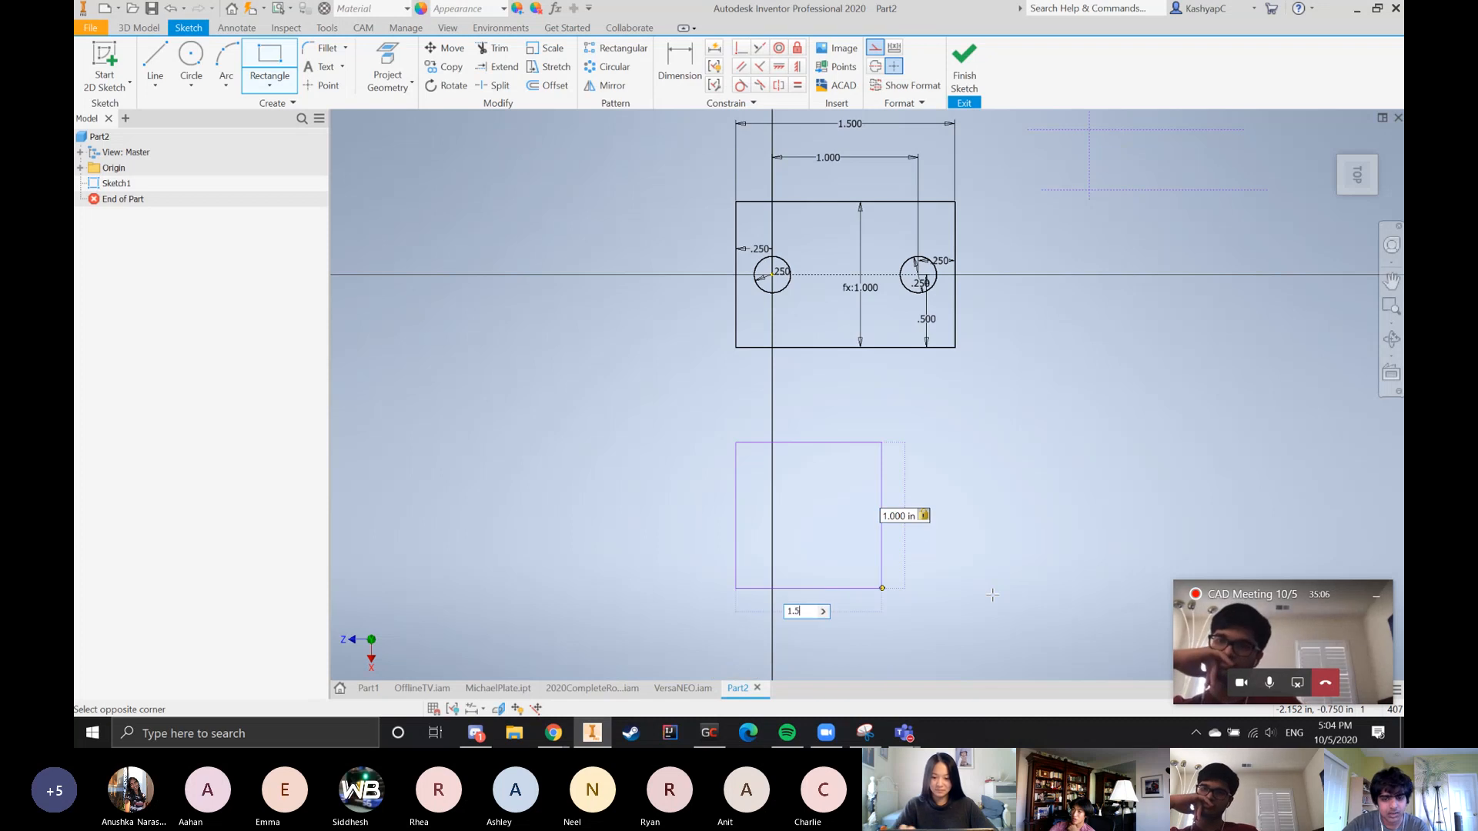
pyautogui.press('Return')
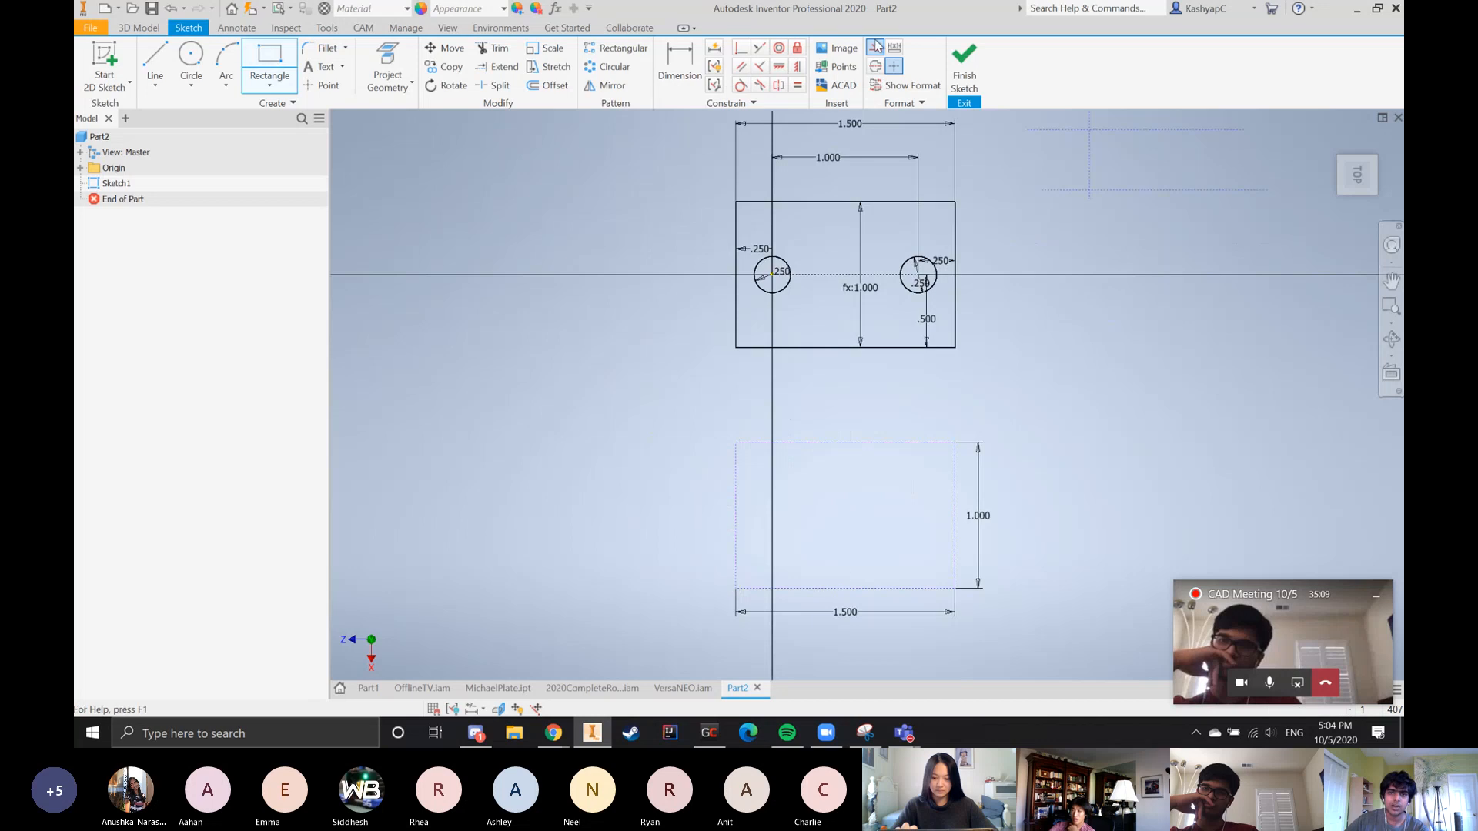
pyautogui.press('Escape')
pyautogui.moveTo(669, 429); pyautogui.dragTo(1019, 652)
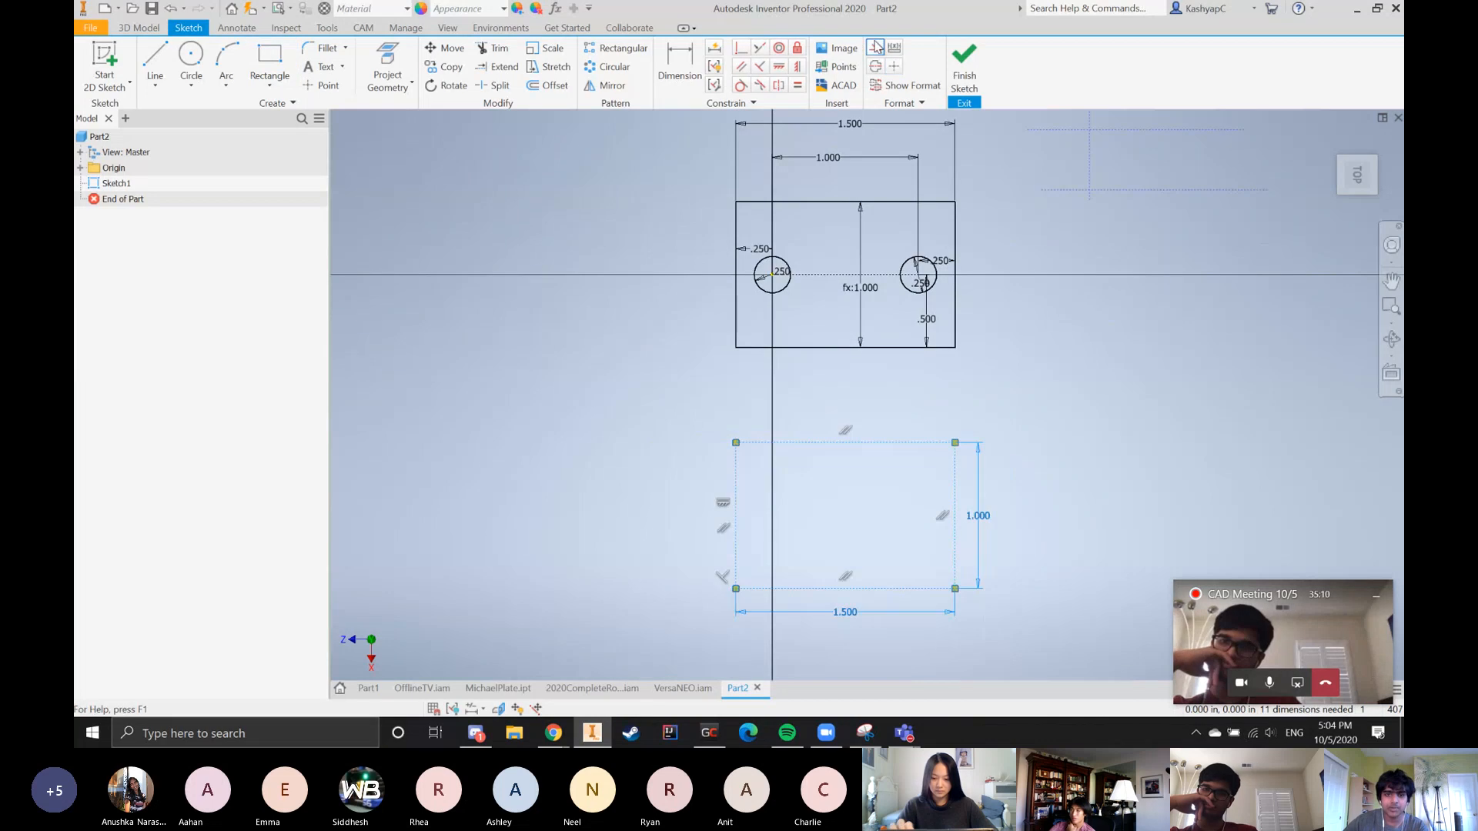
# Draw two circles at mid-height inside the lower rectangle, a small one near its left side and a larger one near its right side
pyautogui.click(191, 55)
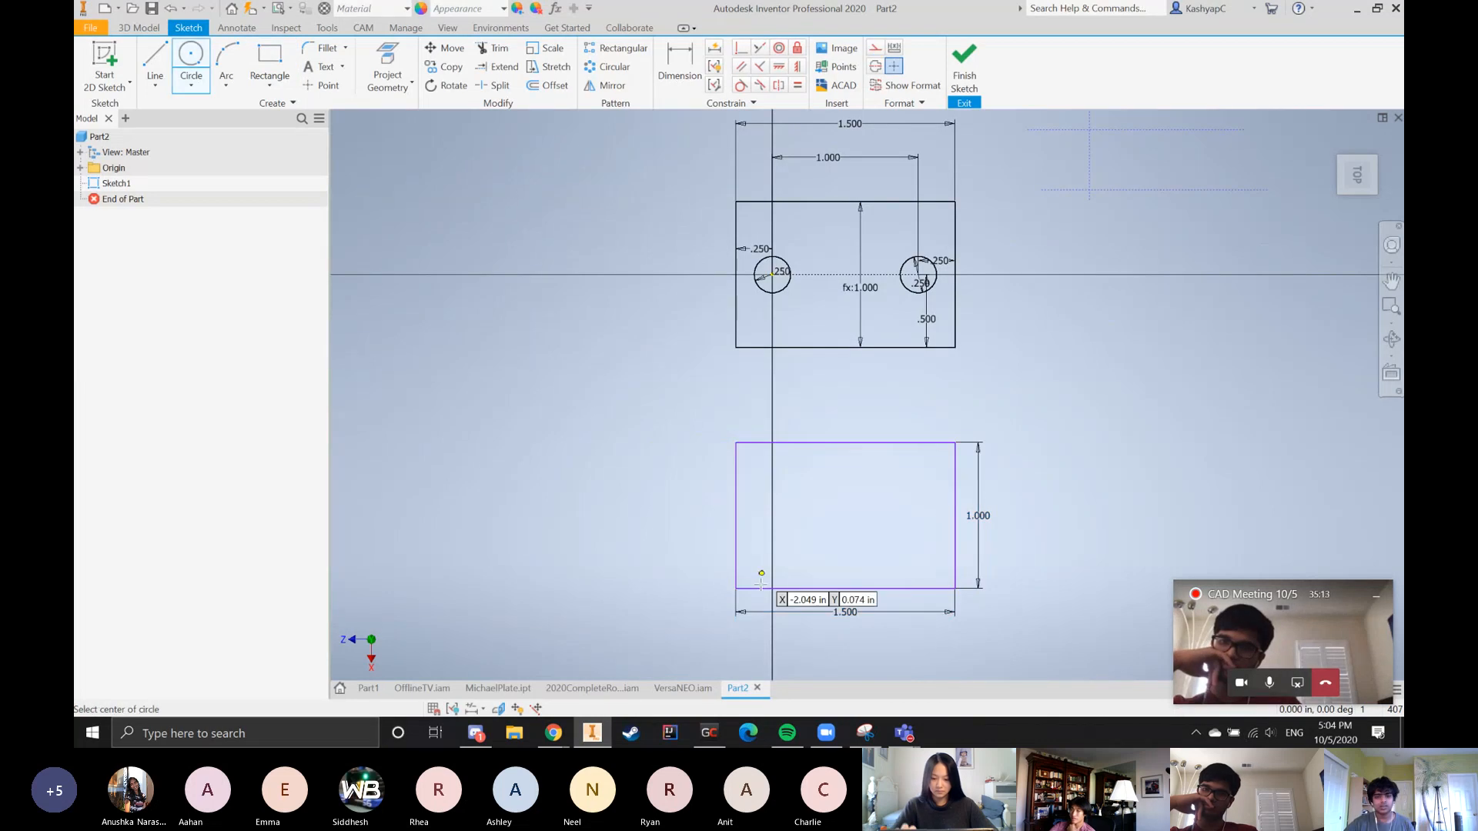
pyautogui.click(772, 514)
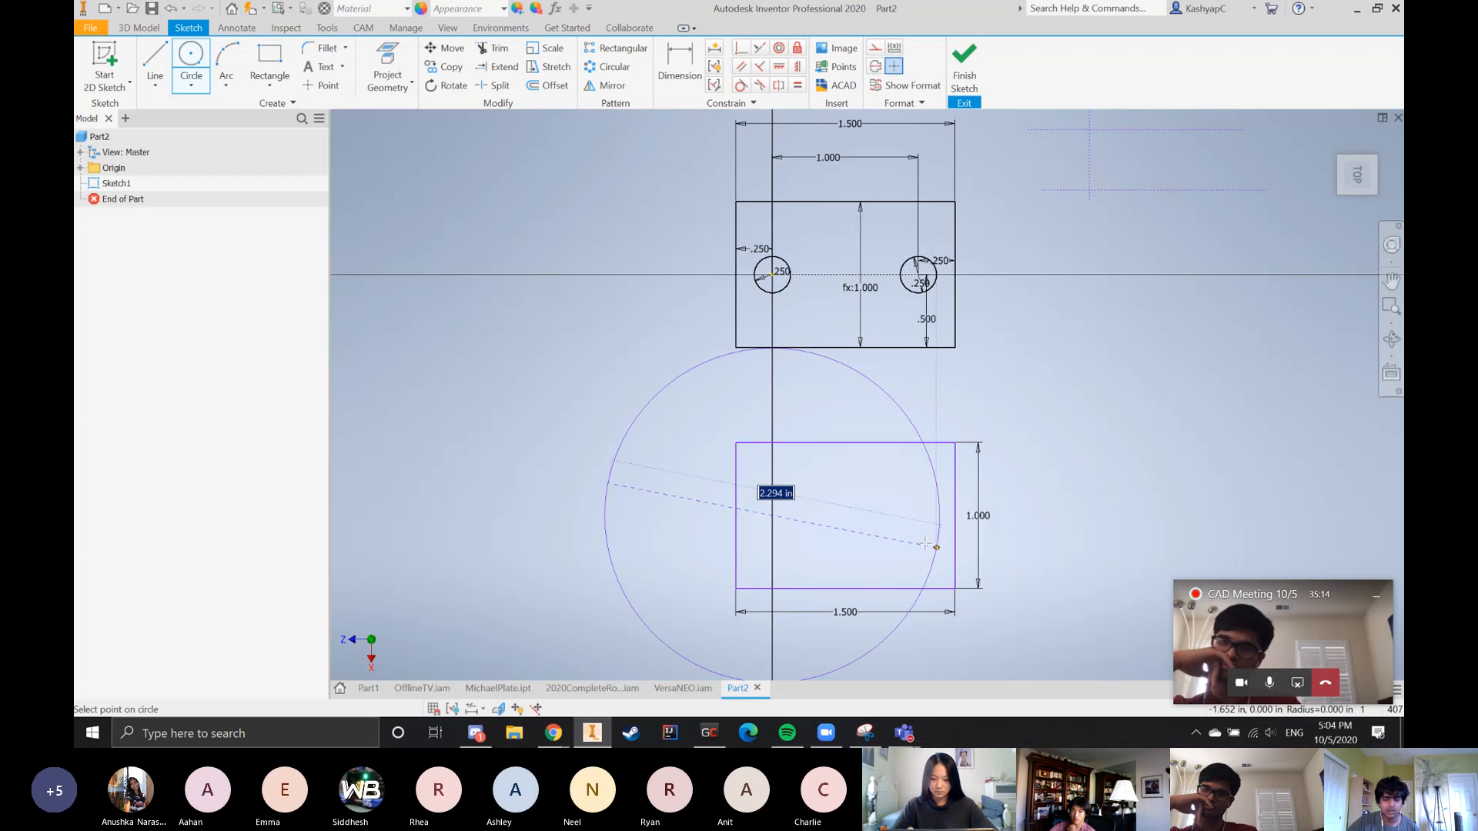
pyautogui.click(784, 515)
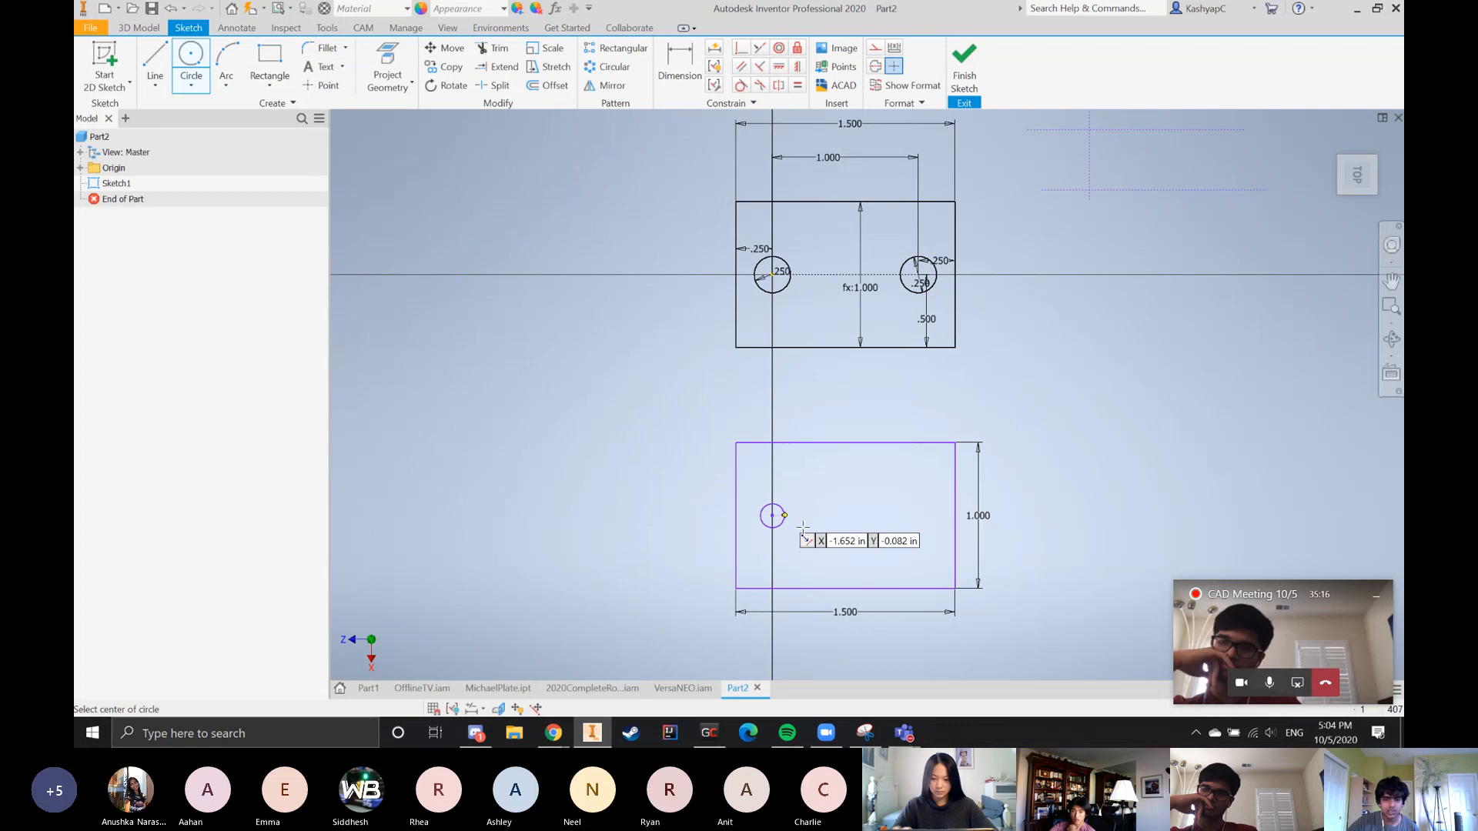
pyautogui.click(899, 516)
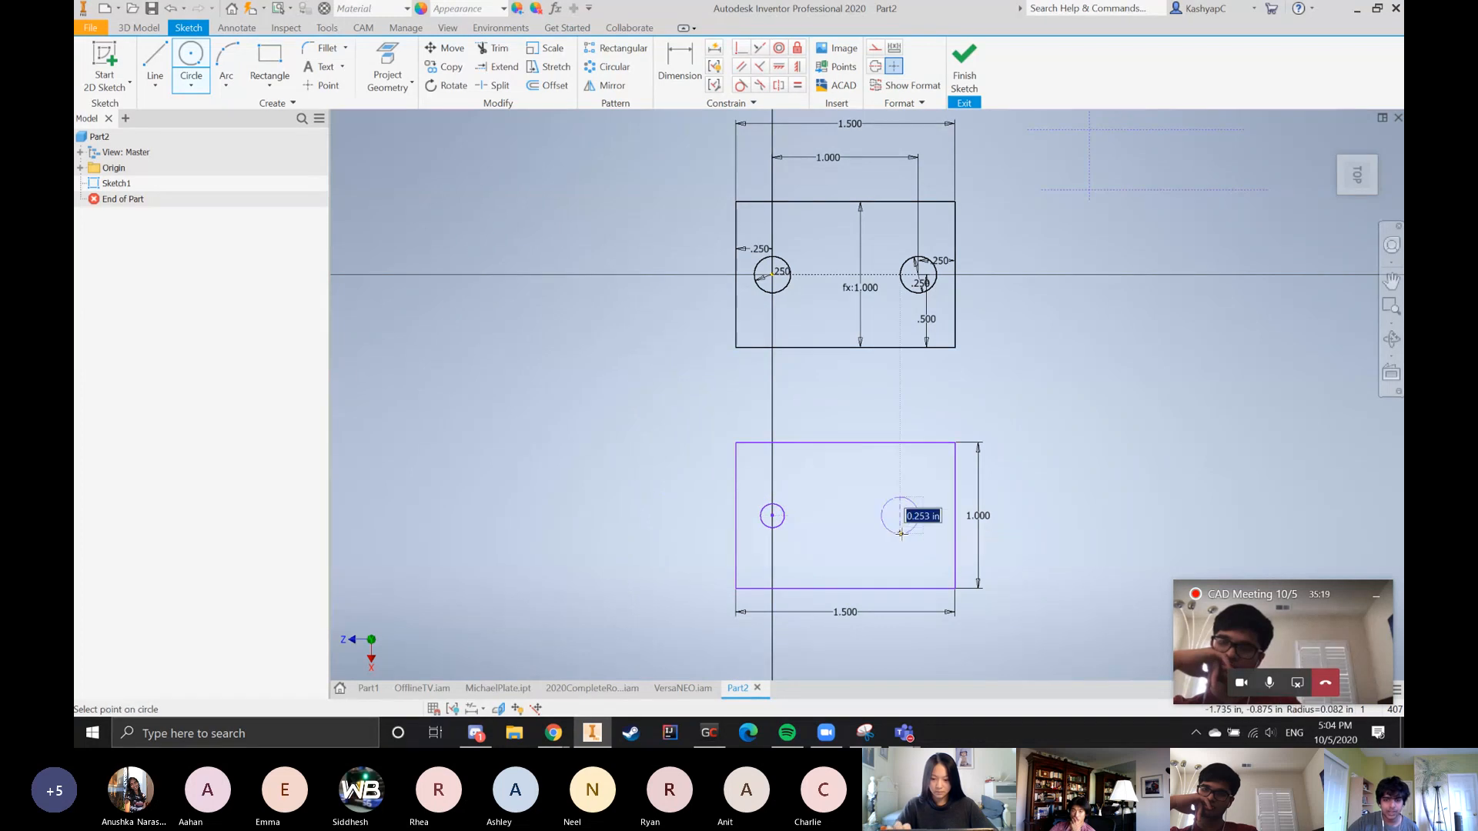
pyautogui.click(900, 535)
# Reposition the lower rectangle's height dimension beside its left edge and its width dimension above its upper edge
pyautogui.press('d')
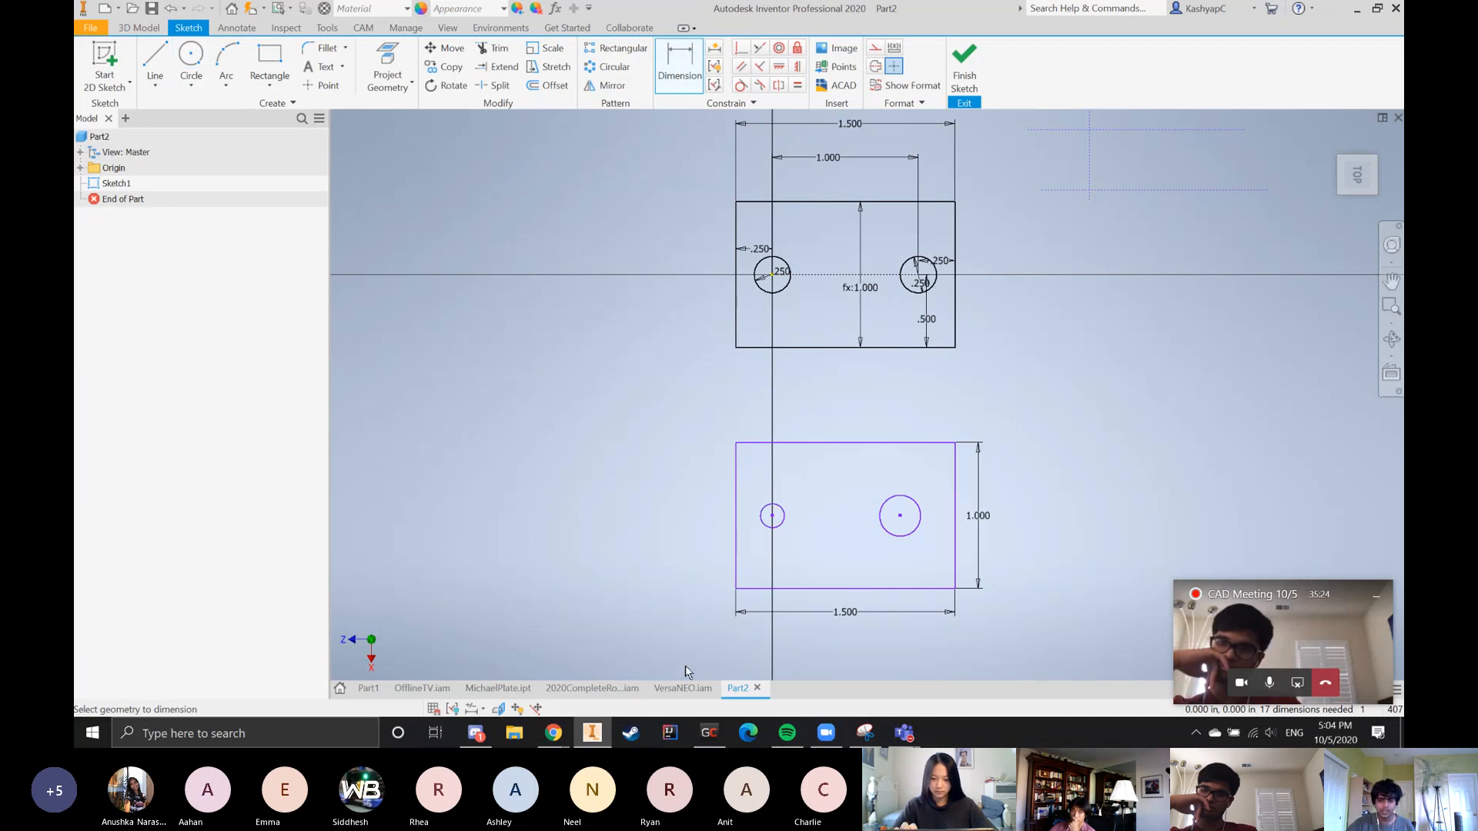
pyautogui.press('Escape')
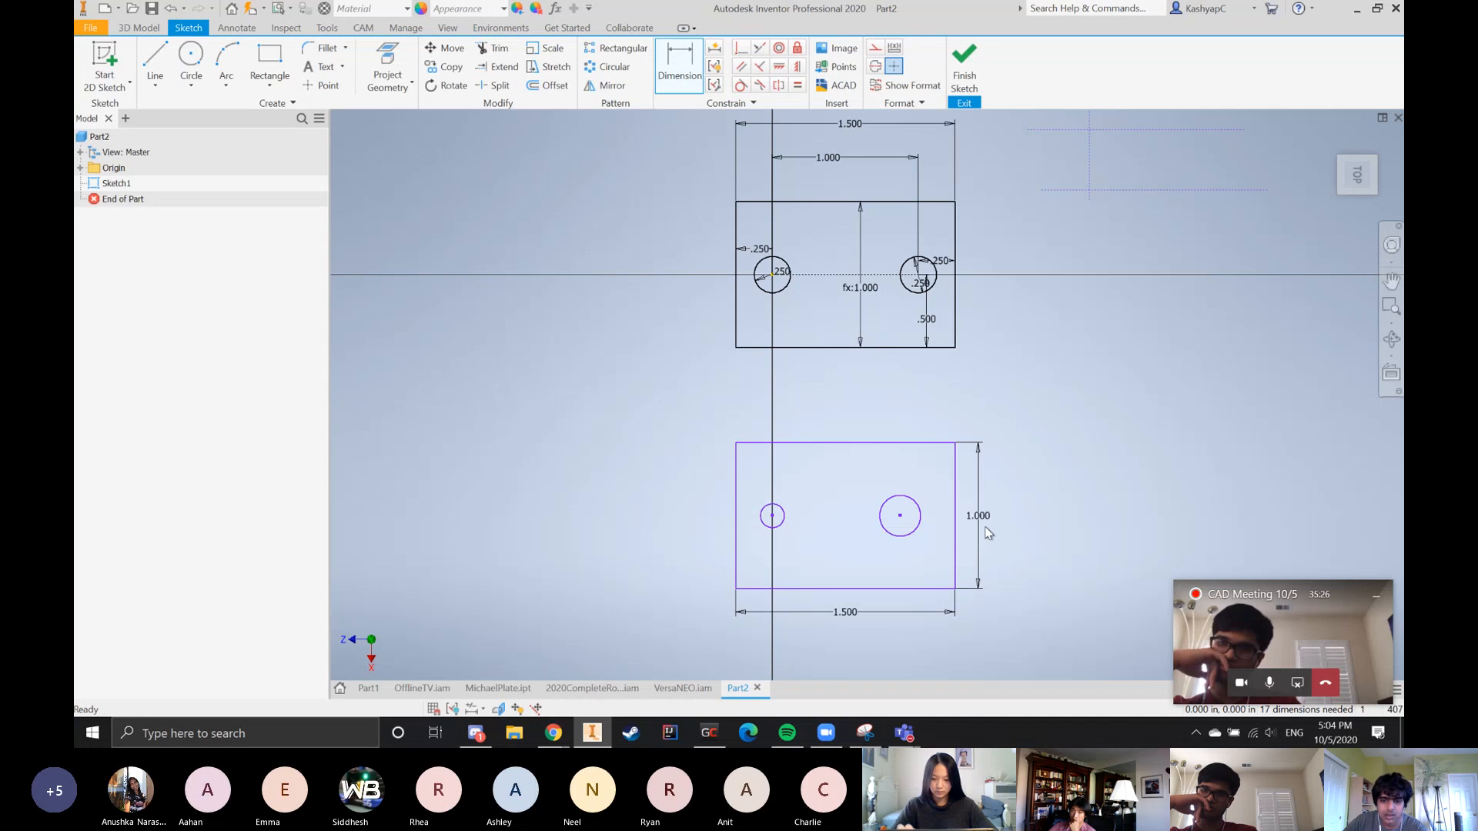
pyautogui.moveTo(978, 523); pyautogui.dragTo(699, 531)
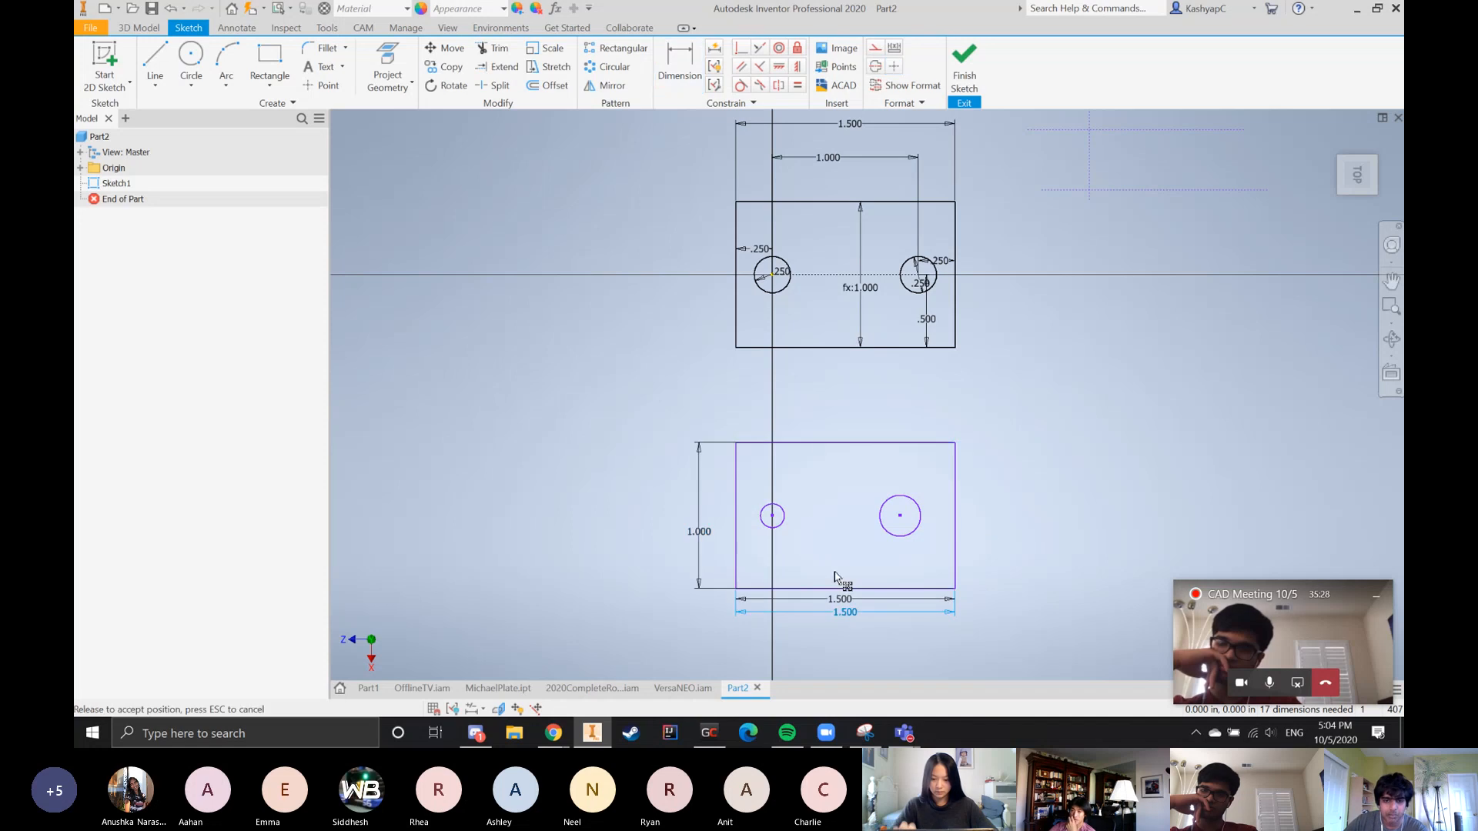
pyautogui.moveTo(846, 613); pyautogui.dragTo(846, 418)
# Dimension the small circle's center 0.25 in from the lower rectangle's left edge
pyautogui.click(680, 77)
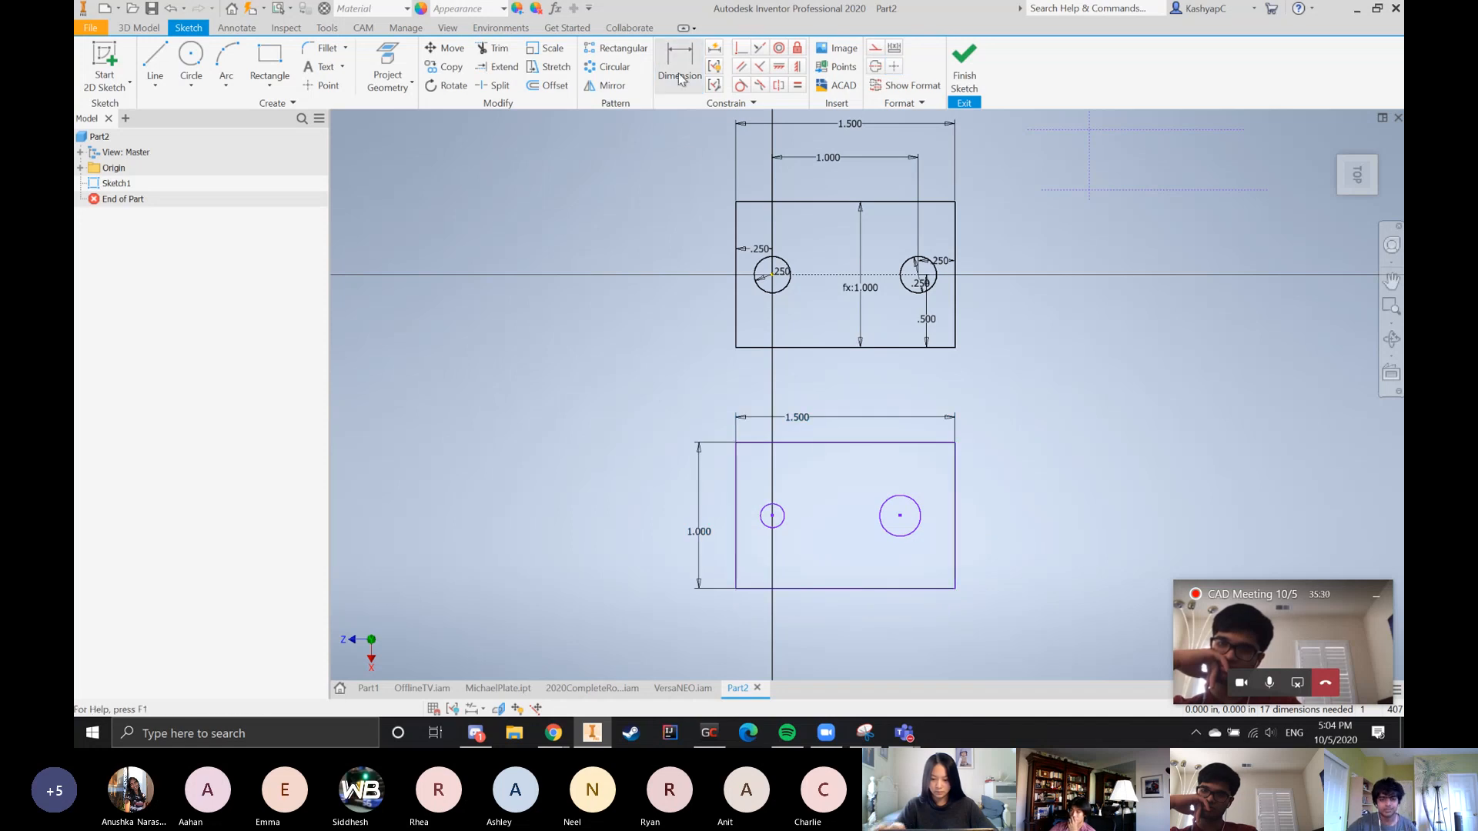
pyautogui.click(737, 566)
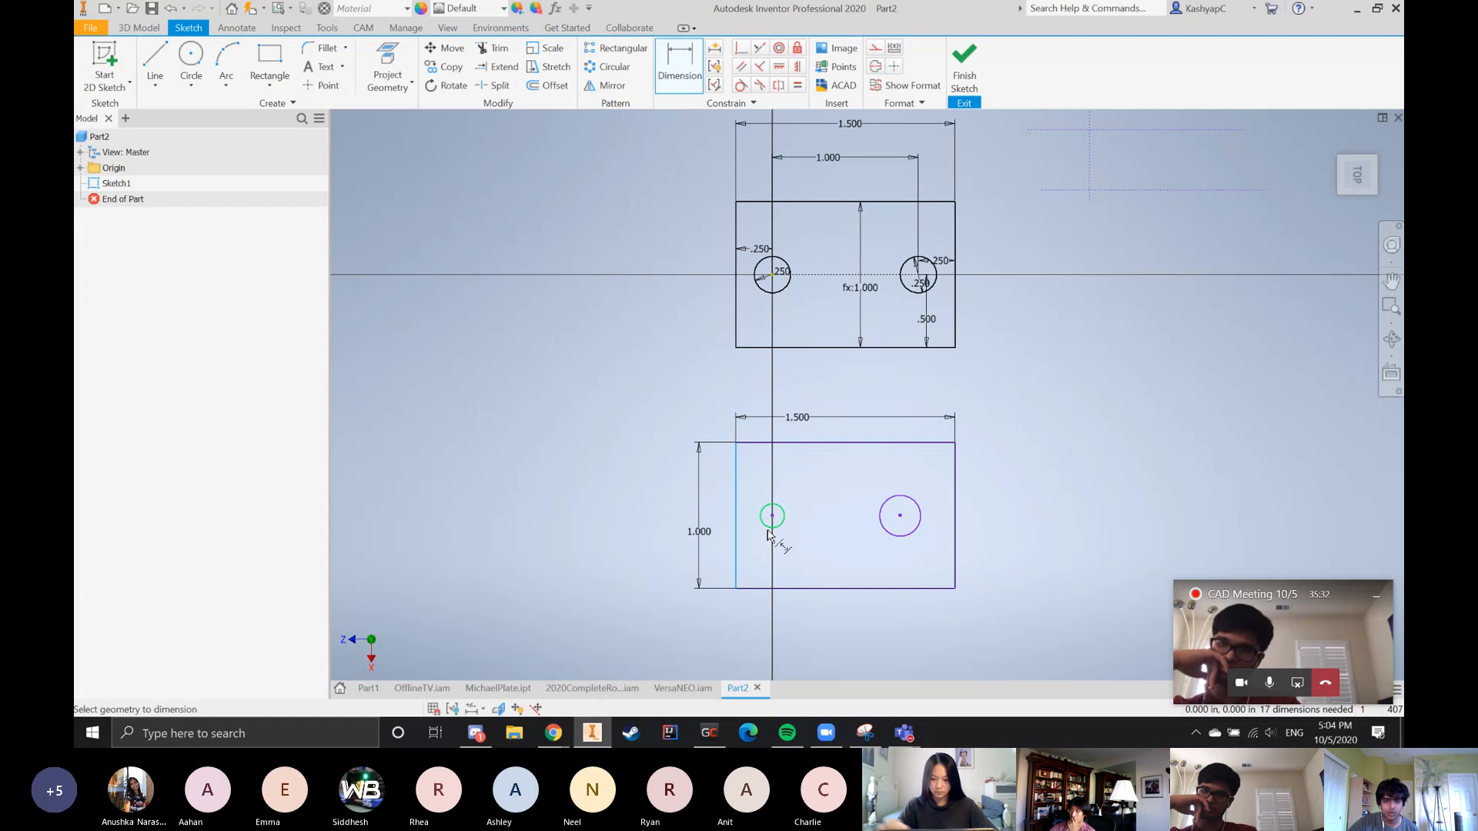
pyautogui.click(772, 528)
pyautogui.click(764, 437)
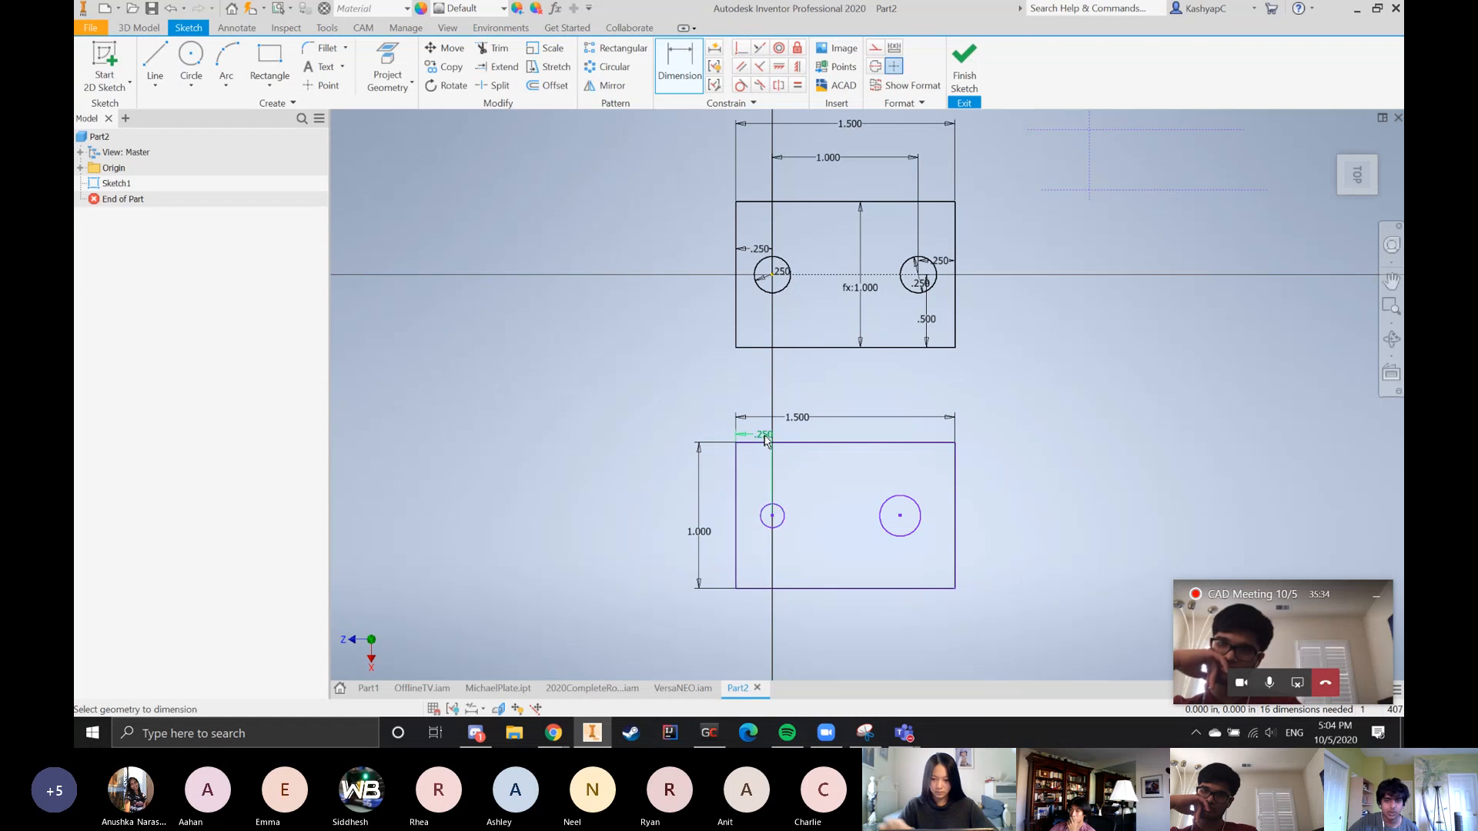
# Dimension both circle centers 0.5 in above the bottom edge of the lower rectangle
pyautogui.click(771, 529)
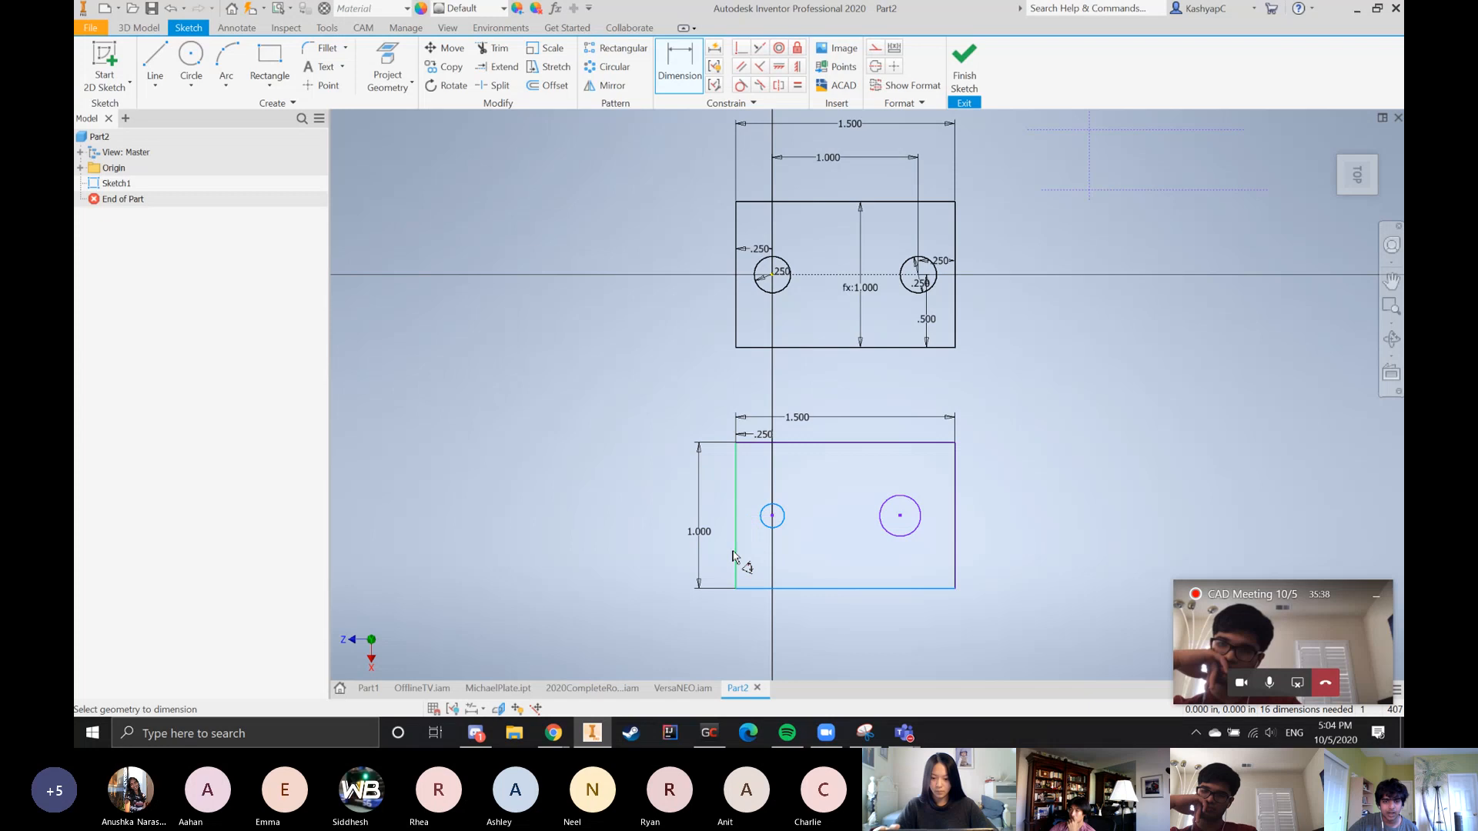
pyautogui.click(721, 553)
pyautogui.click(884, 531)
pyautogui.click(849, 588)
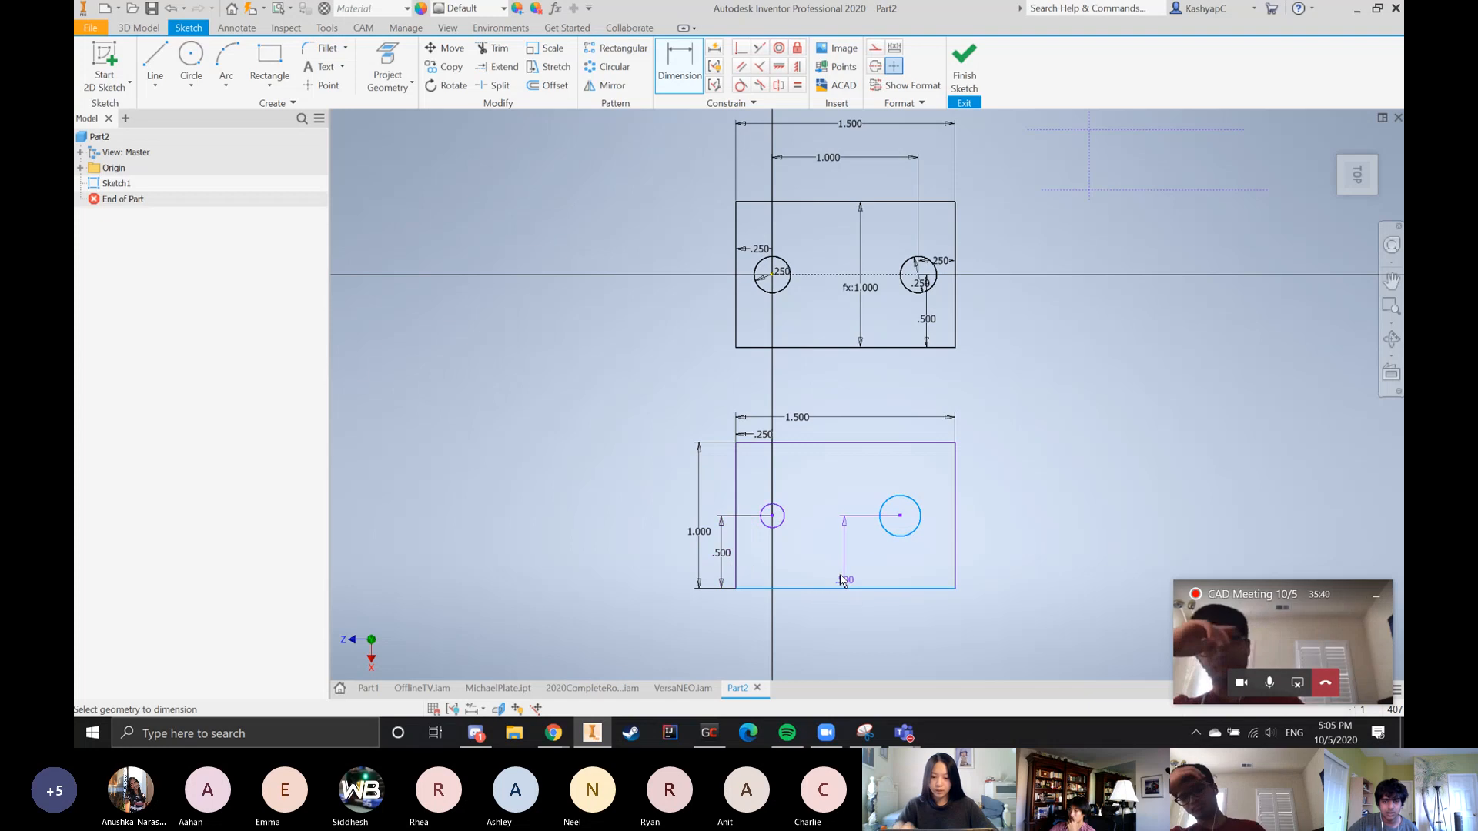
pyautogui.click(845, 555)
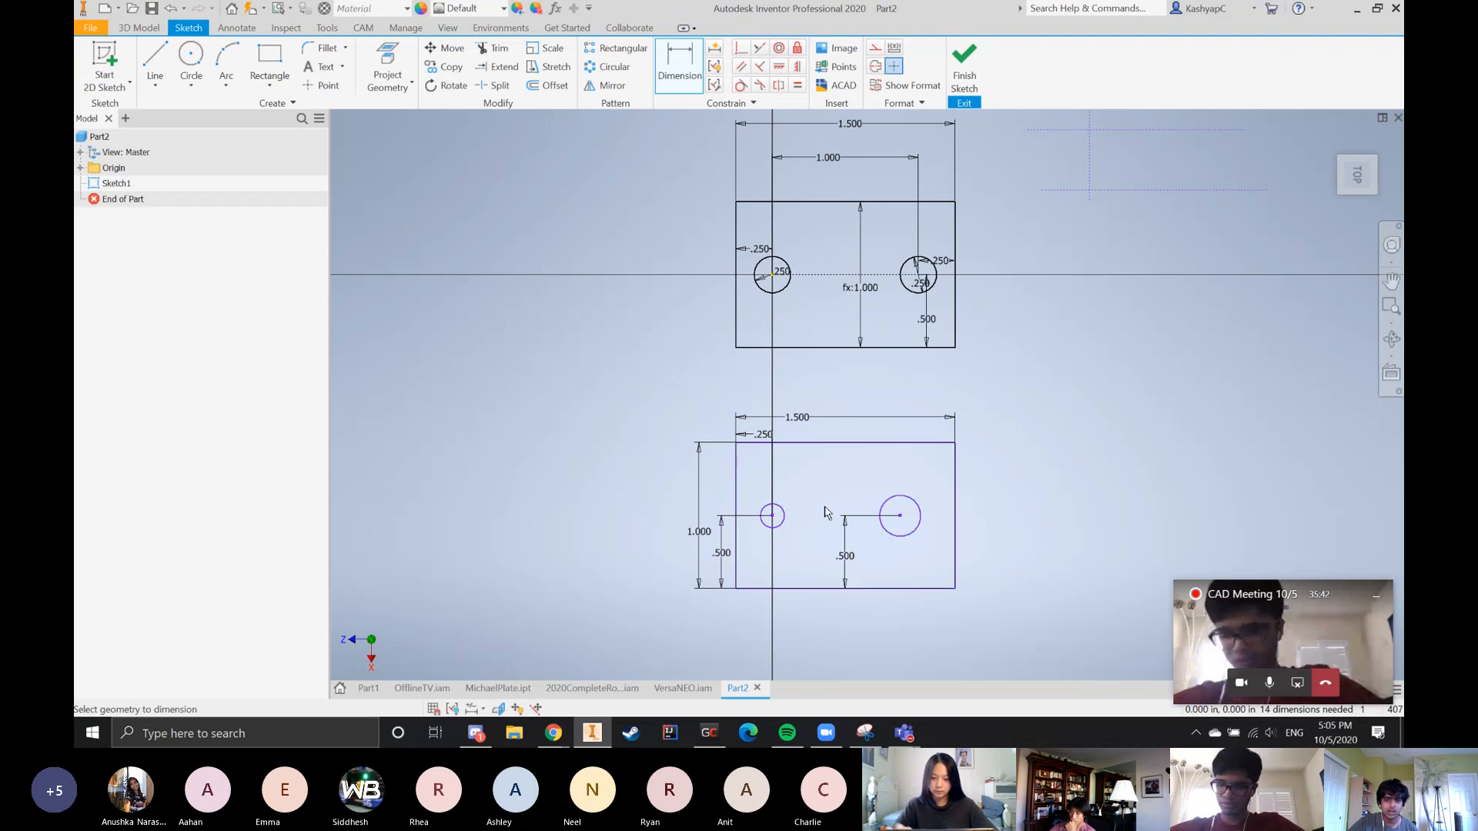
# Dimension the larger circle's center 1.25 in from the lower rectangle's left edge
pyautogui.click(736, 508)
pyautogui.click(913, 537)
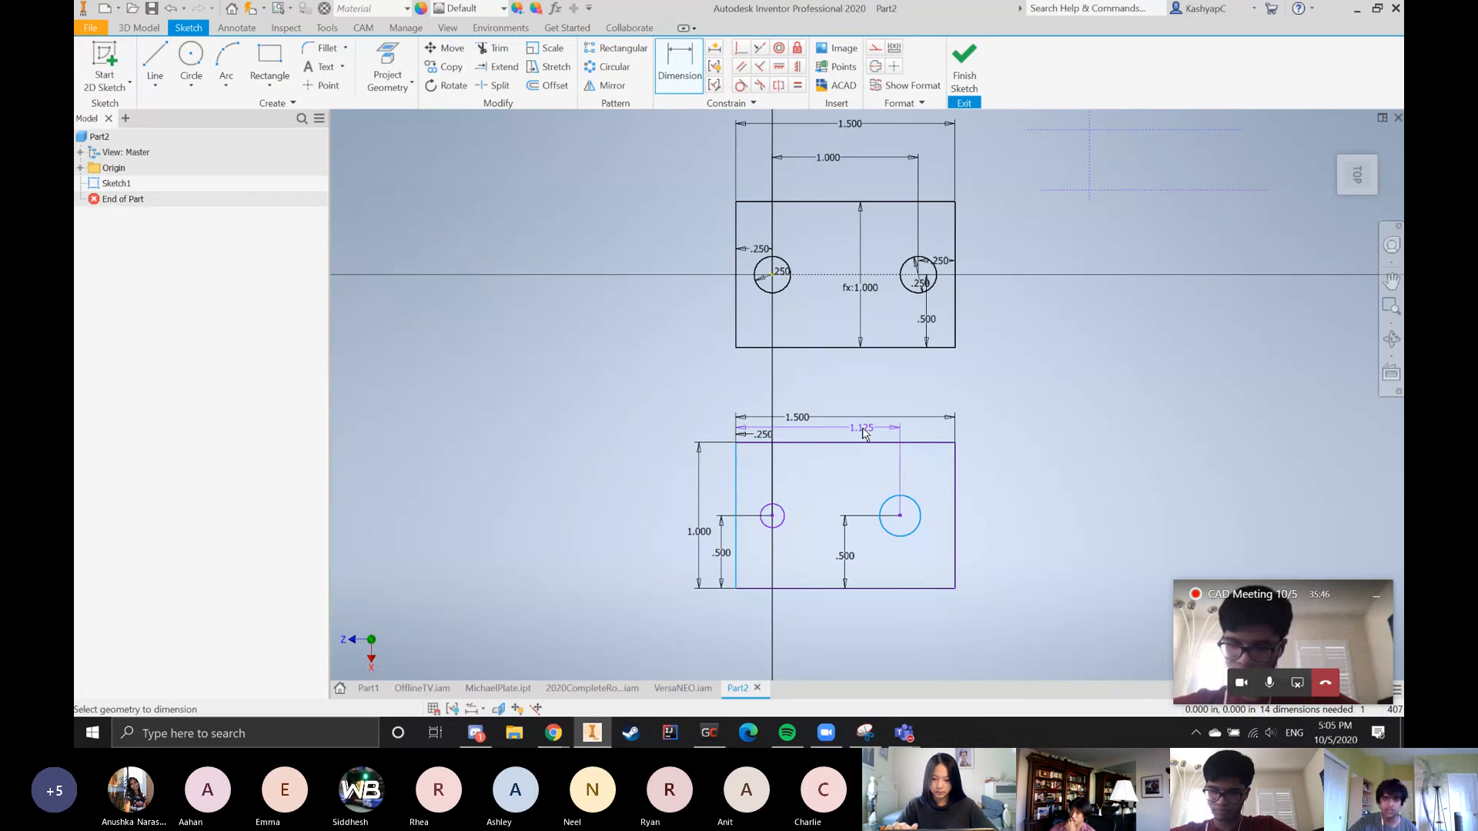
pyautogui.click(867, 439)
pyautogui.write('1.25')
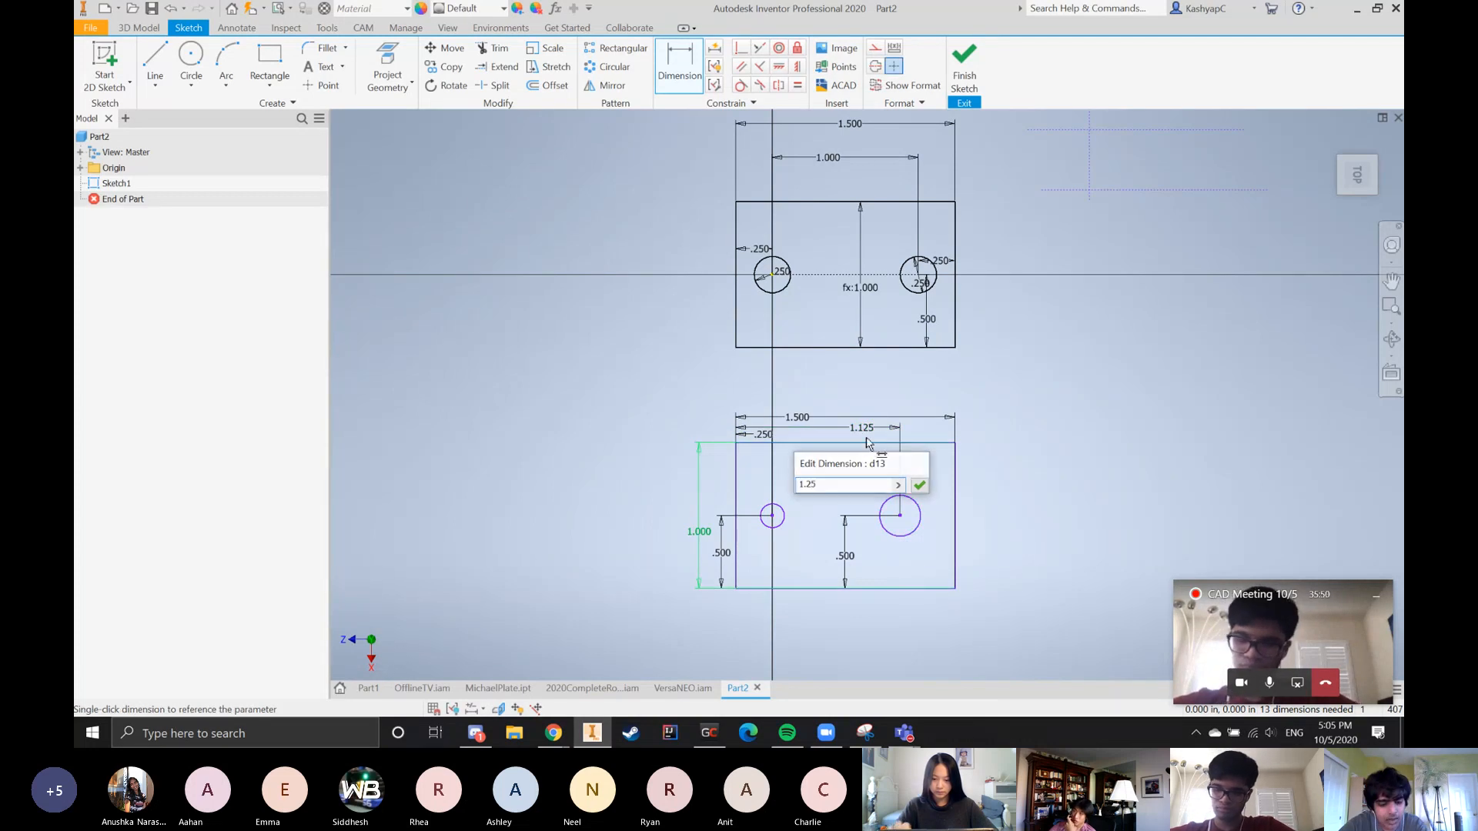
pyautogui.press('Return')
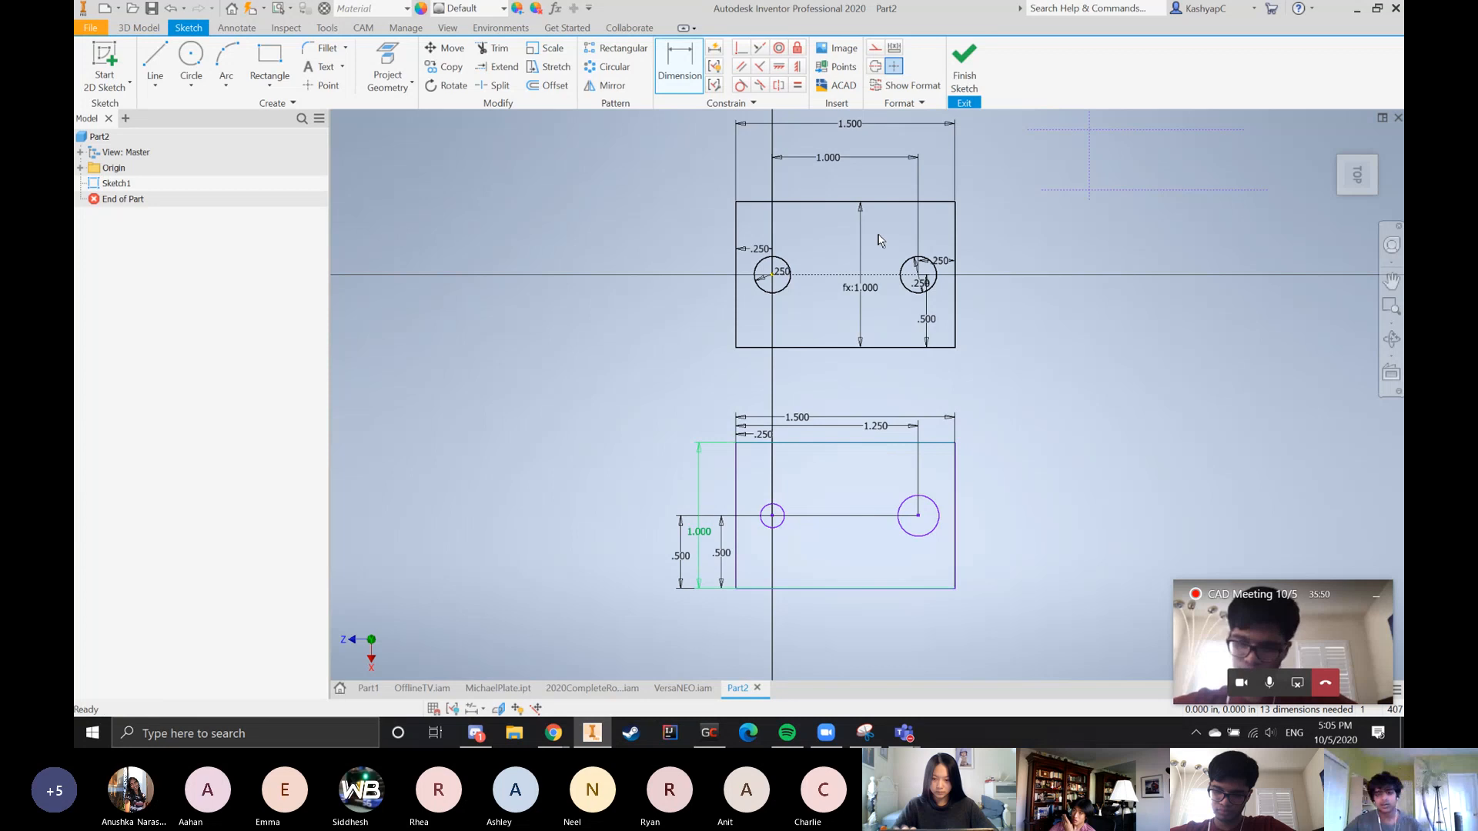
pyautogui.press('Escape')
# Move the 1.5 in width dimension farther above the lower rectangle and delete the 1.25 in dimension
pyautogui.moveTo(797, 416); pyautogui.dragTo(800, 387)
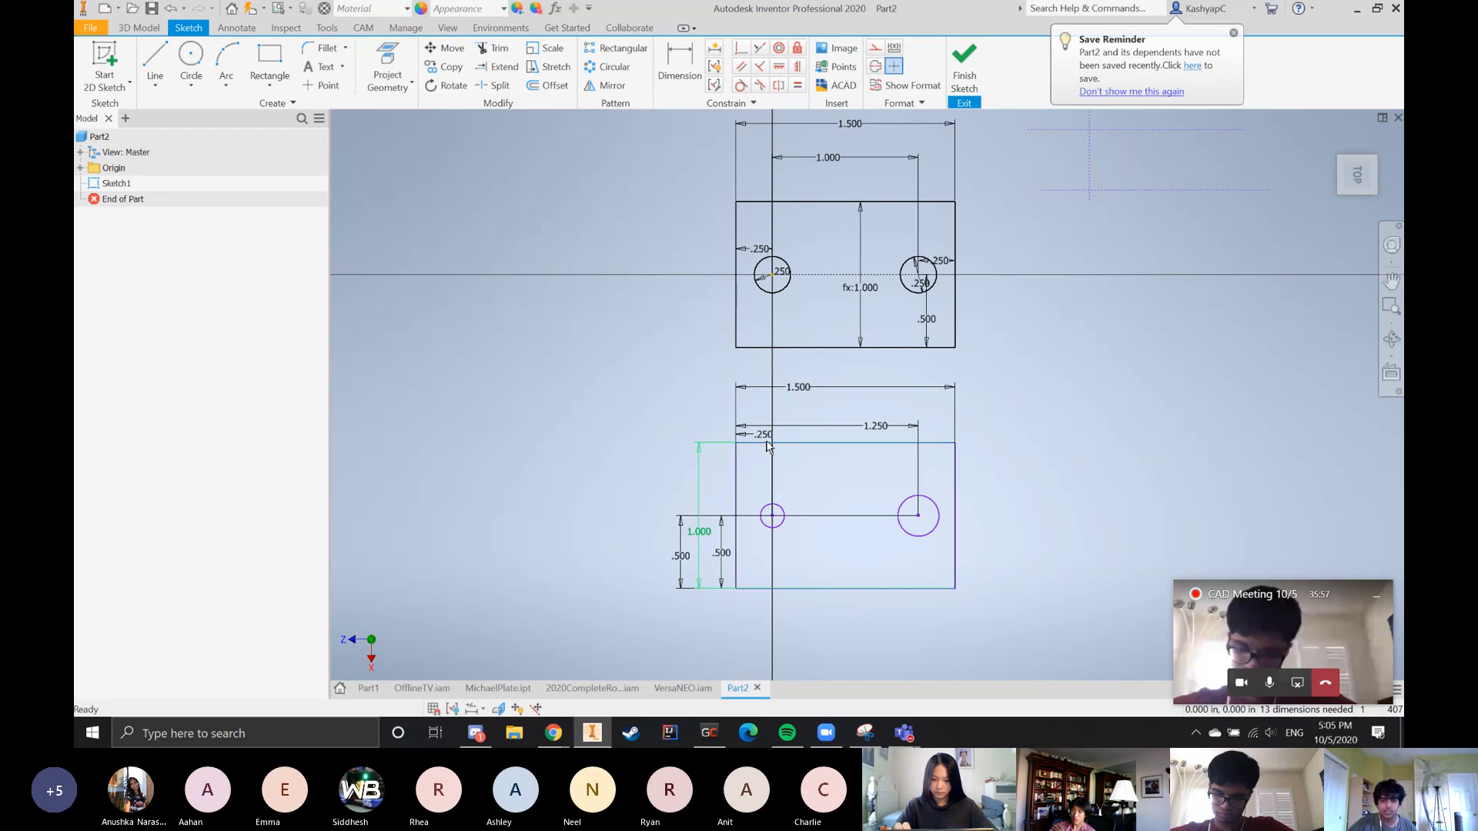
pyautogui.rightClick(885, 425)
pyautogui.click(905, 400)
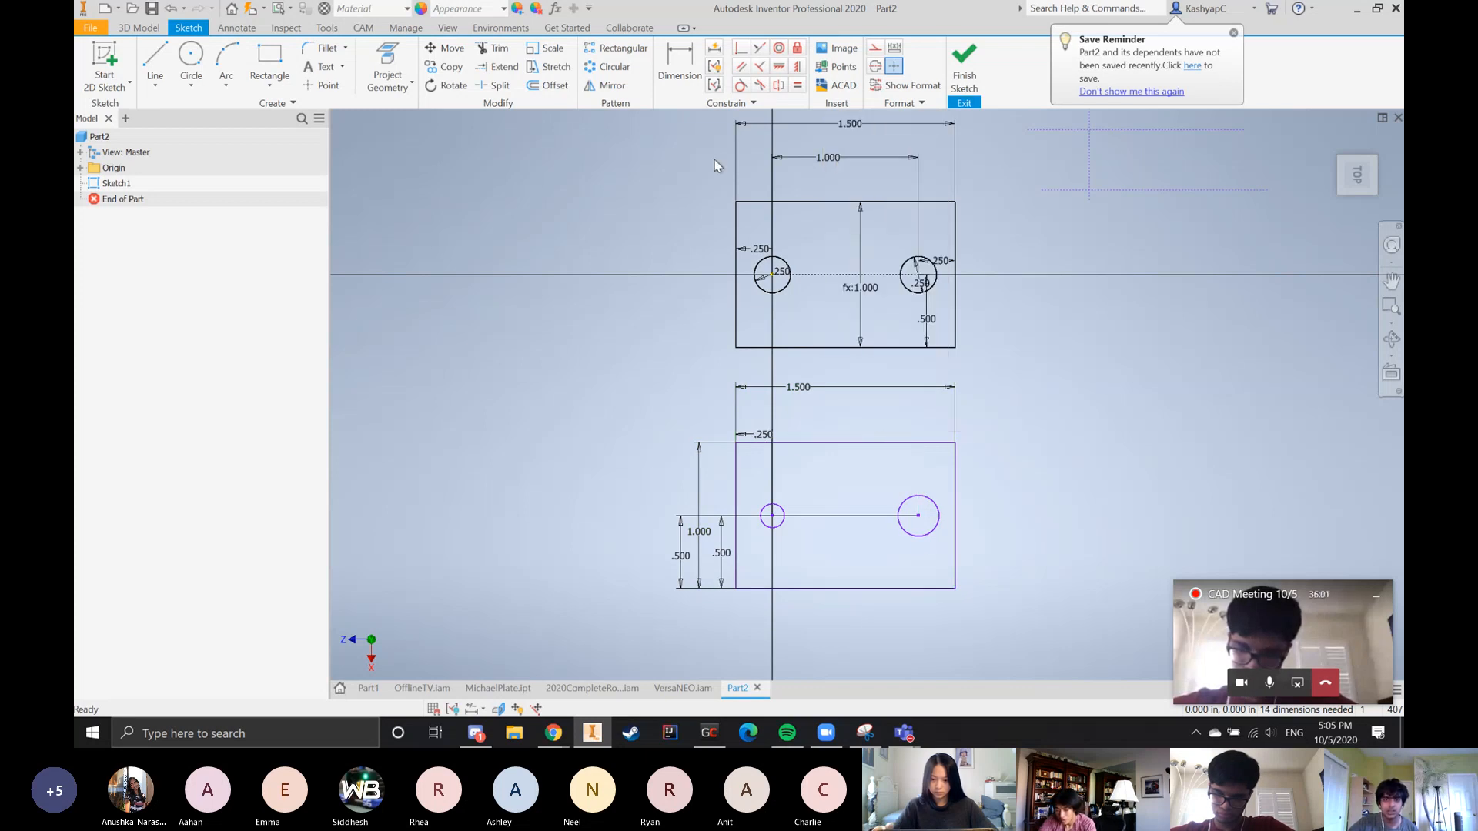
# Dimension the larger circle's center 0.25 in from the lower rectangle's right edge
pyautogui.click(680, 62)
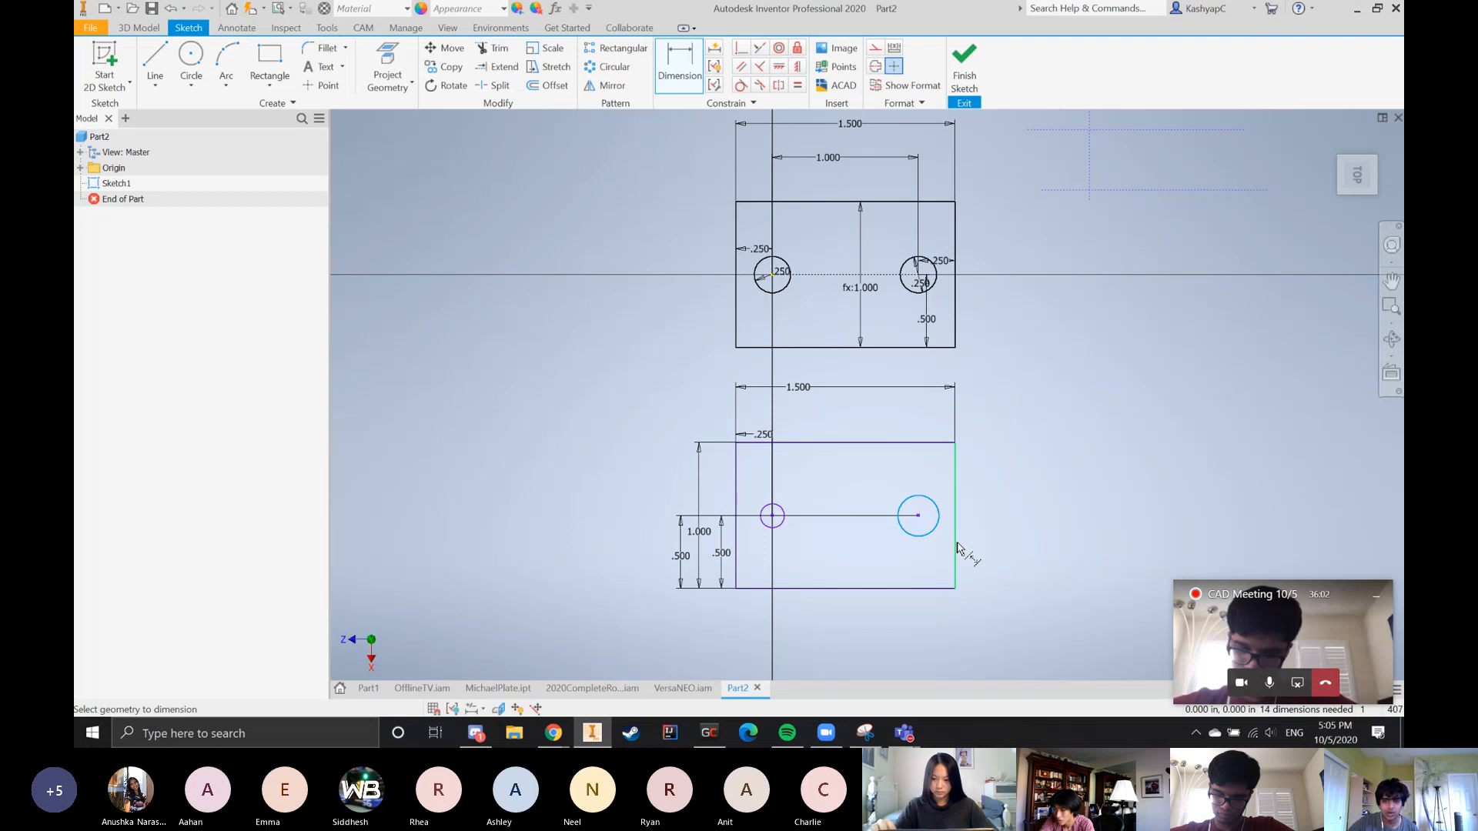
pyautogui.click(956, 546)
pyautogui.click(932, 420)
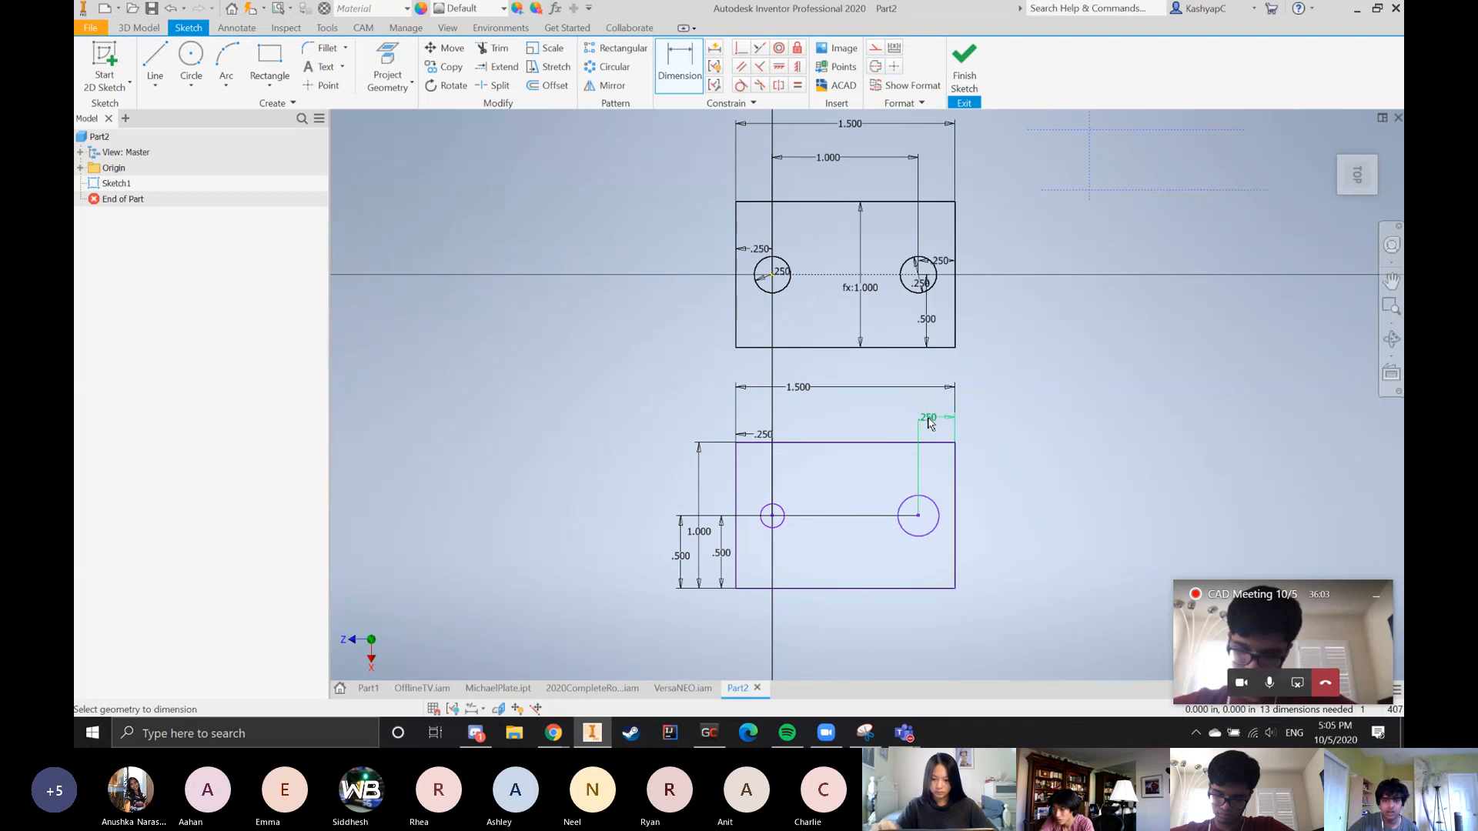
# Link the larger circle's right-edge distance to the parameter of the small circle's 0.25 in left-edge distance
pyautogui.click(800, 392)
pyautogui.click(855, 425)
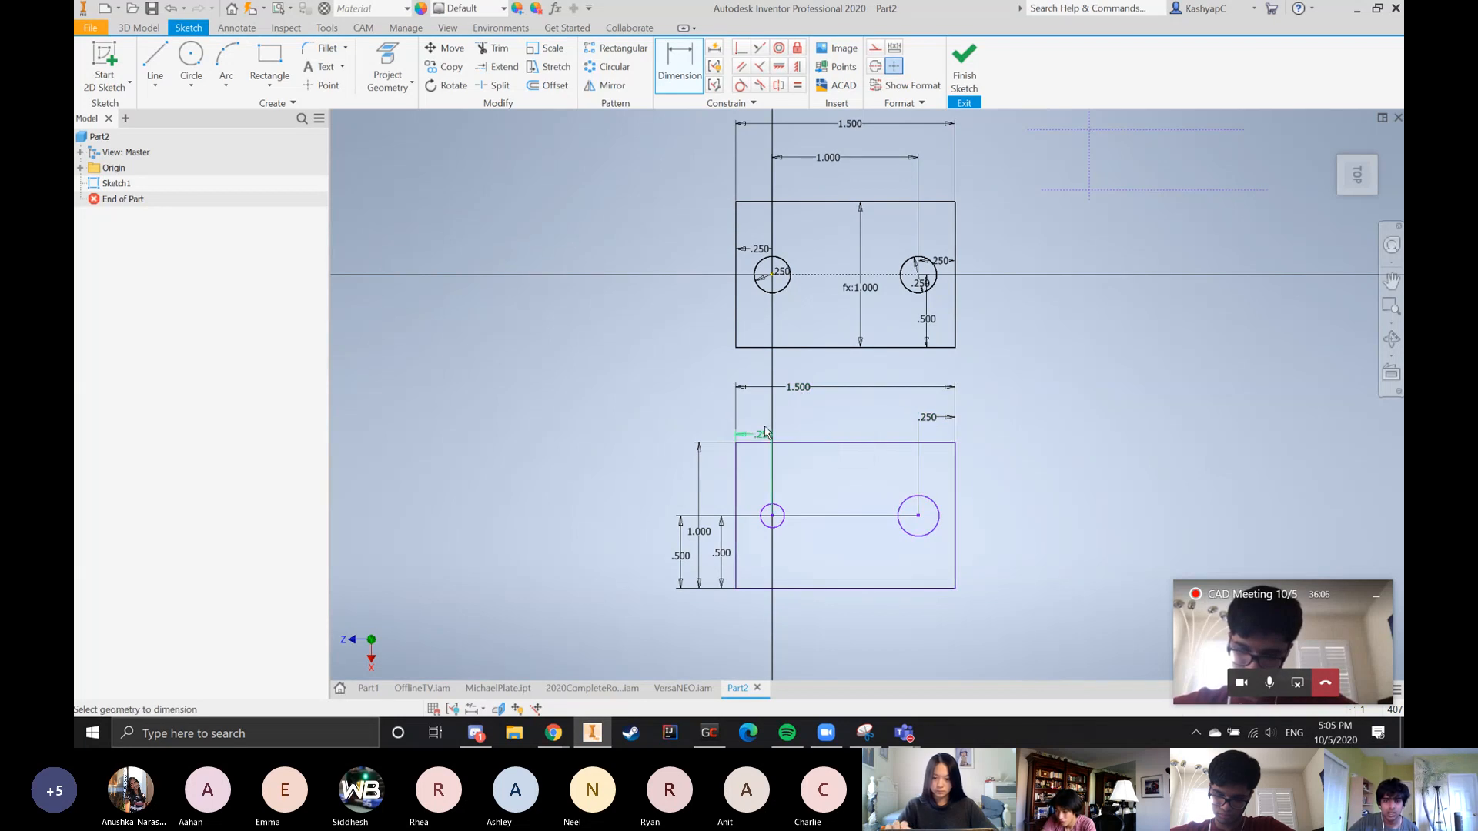
pyautogui.click(764, 434)
pyautogui.click(818, 470)
pyautogui.click(930, 417)
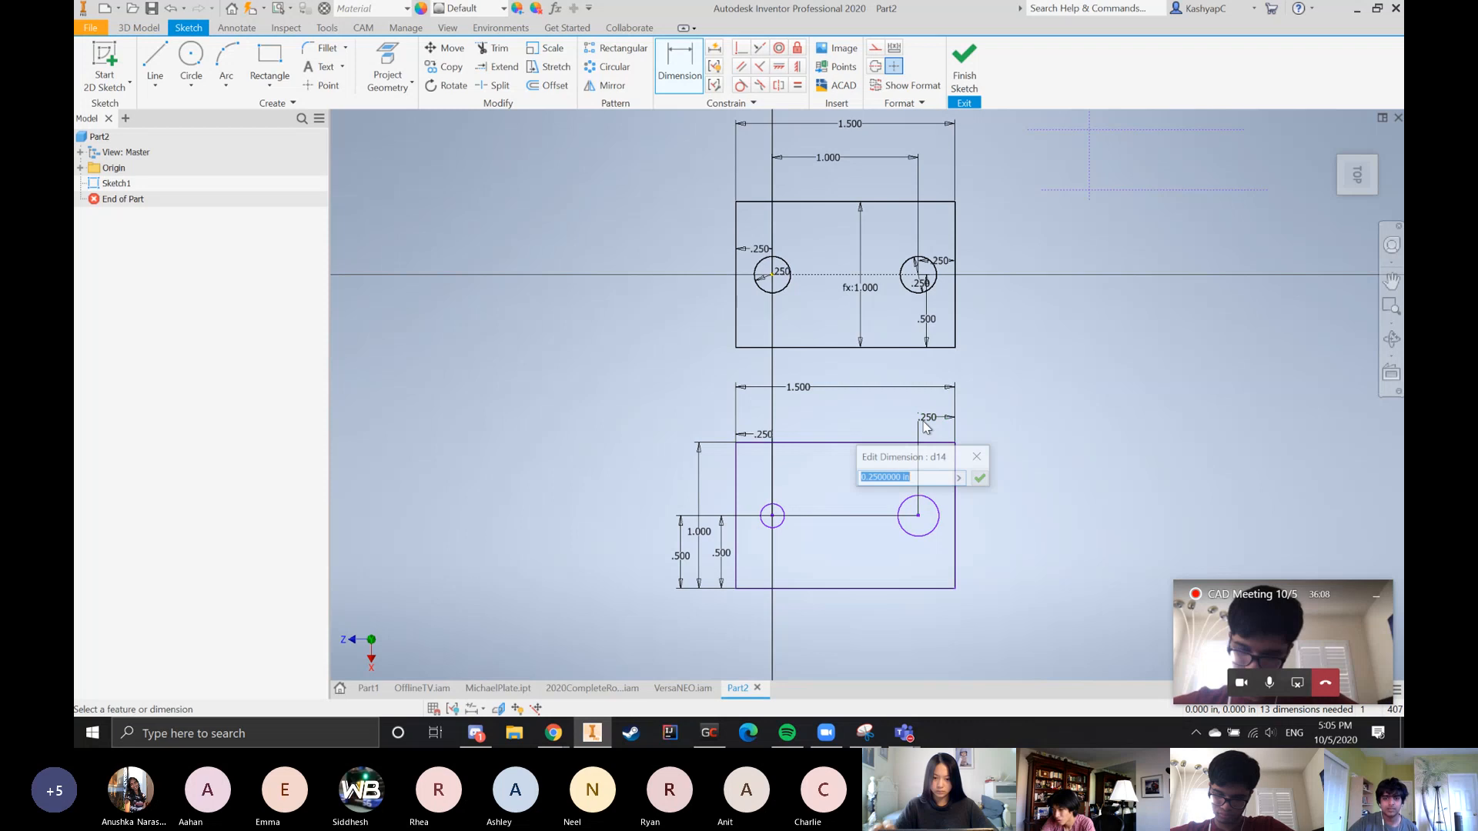
pyautogui.write('d9-d10')
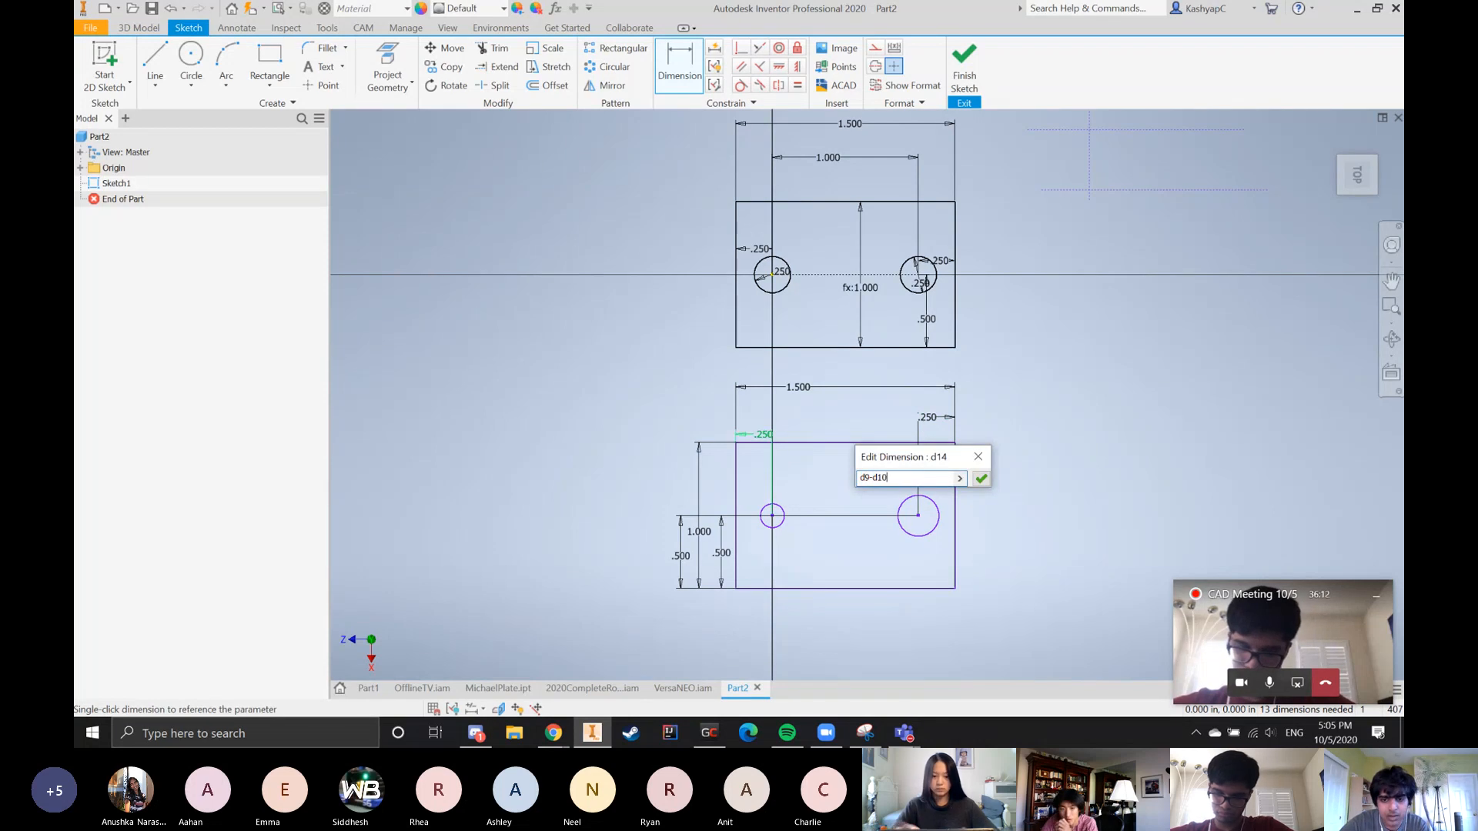
pyautogui.press('BackSpace')
pyautogui.press('BackSpace')
pyautogui.press('BackSpace')
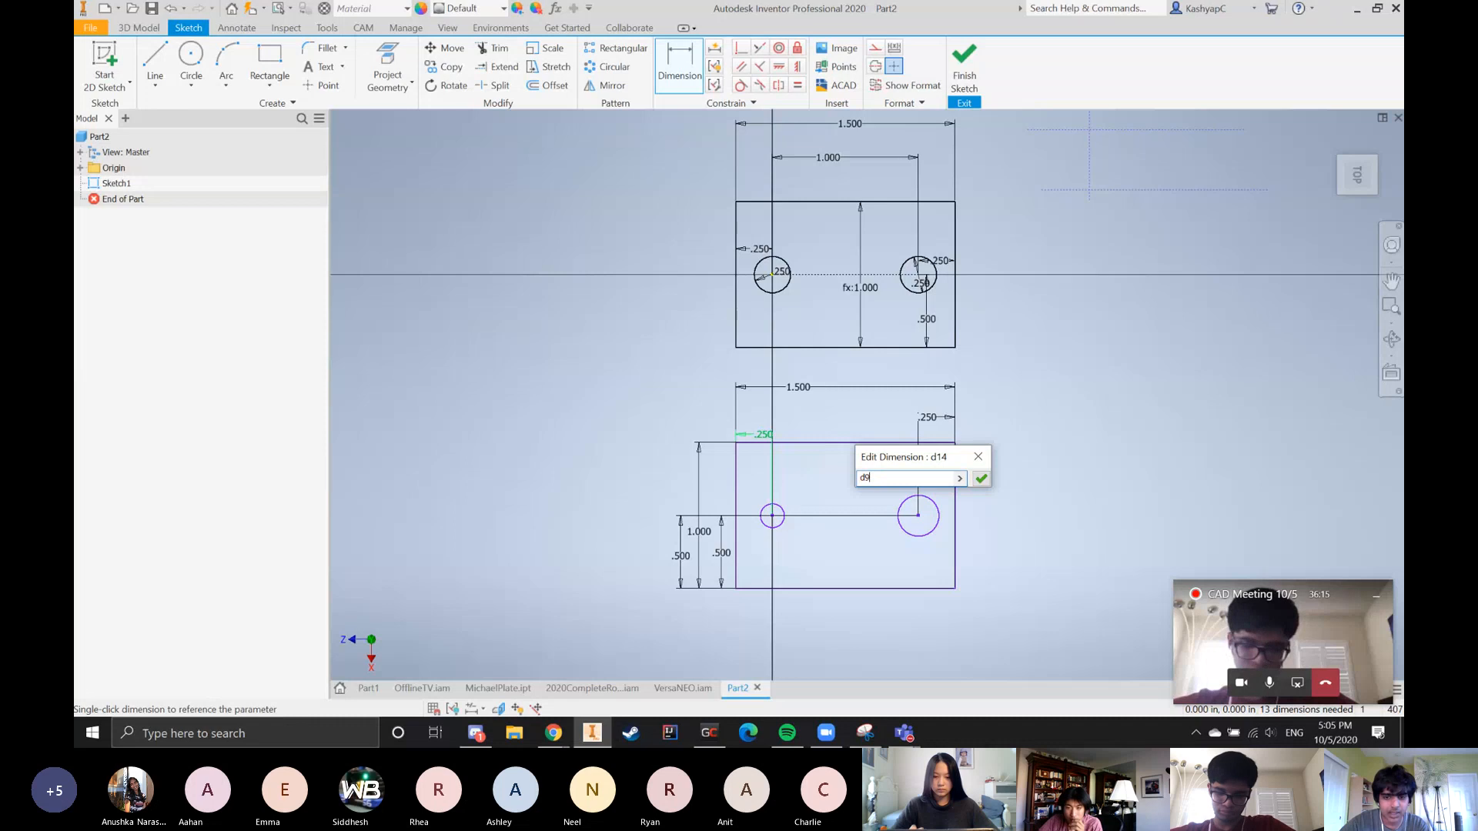
pyautogui.press('BackSpace')
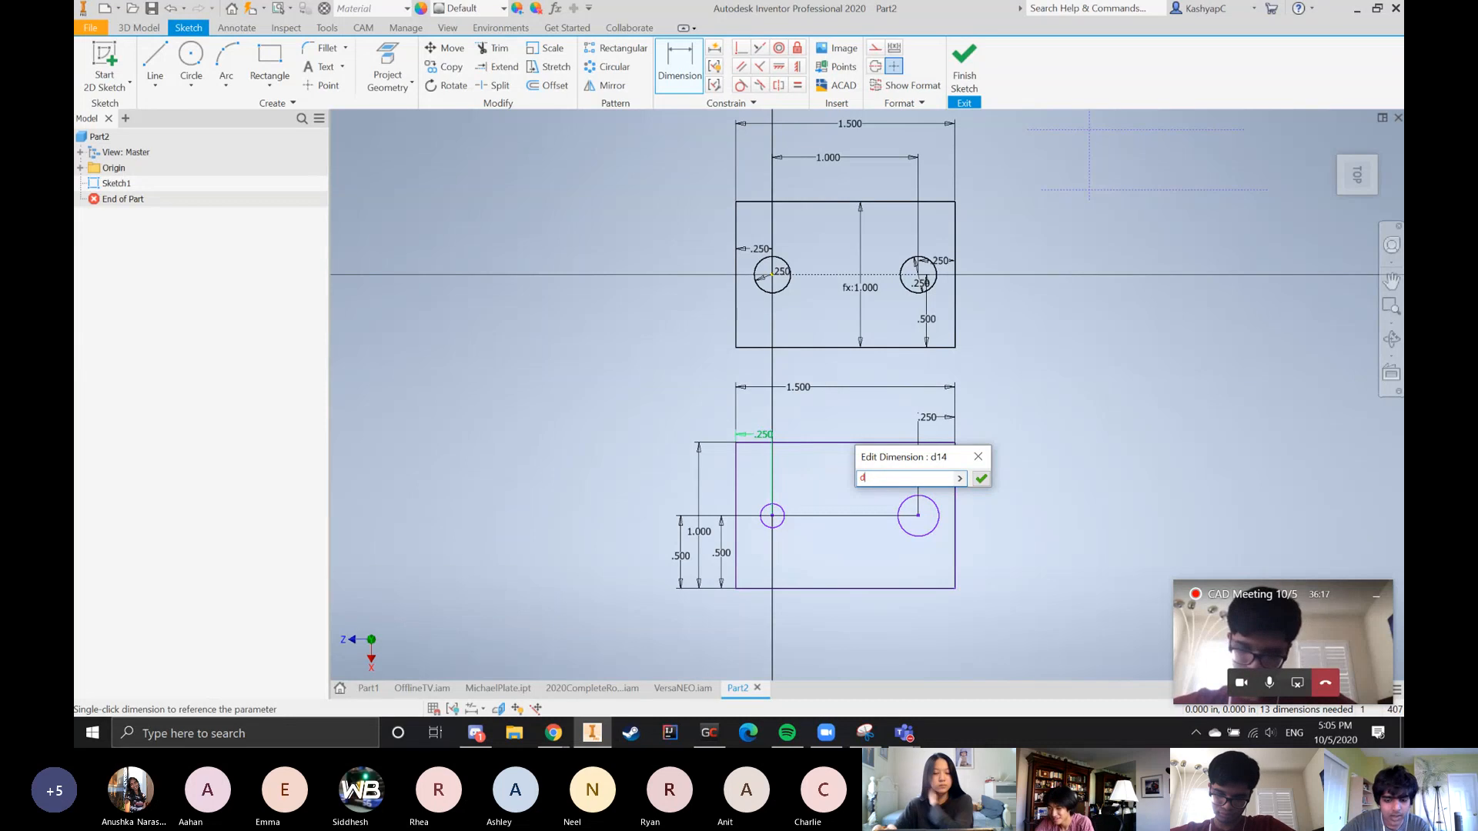
pyautogui.press('Return')
# Set the lower rectangle's width dimension to 1.25 in
pyautogui.scroll(3, 800, 500)
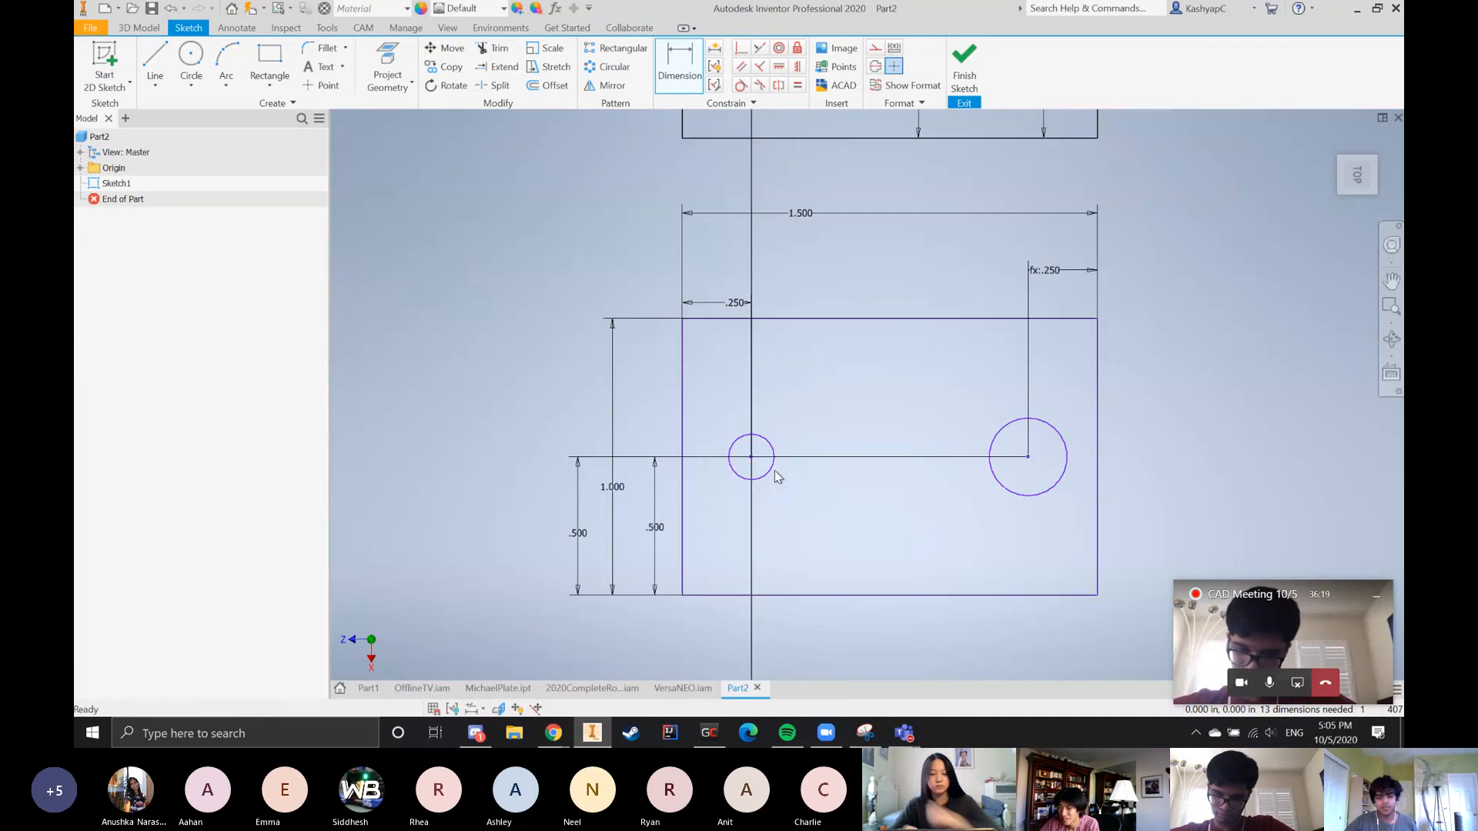
pyautogui.scroll(-3, 708, 439)
pyautogui.scroll(5, 830, 482)
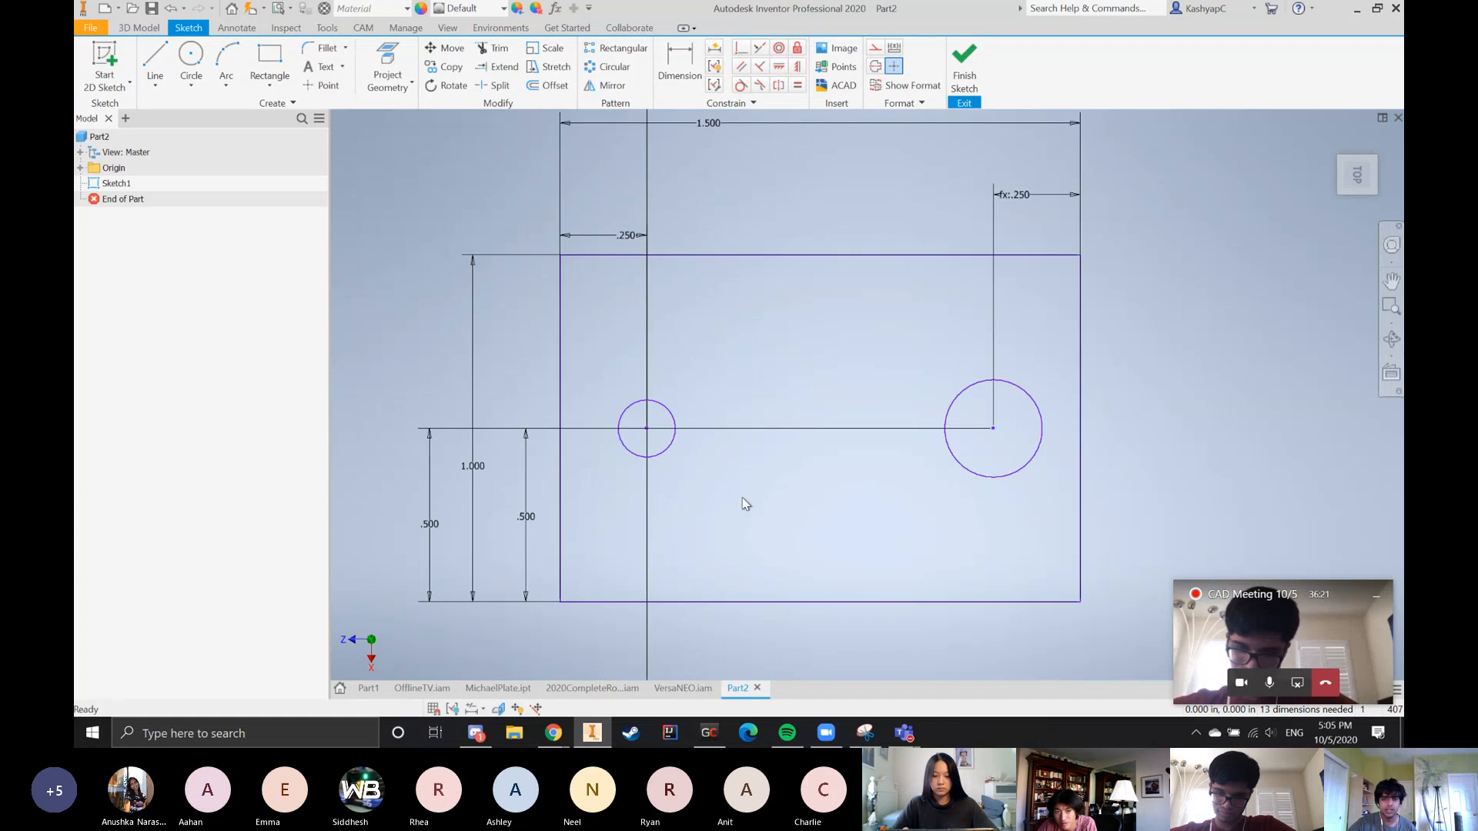
pyautogui.scroll(-3, 650, 466)
pyautogui.scroll(2, 669, 284)
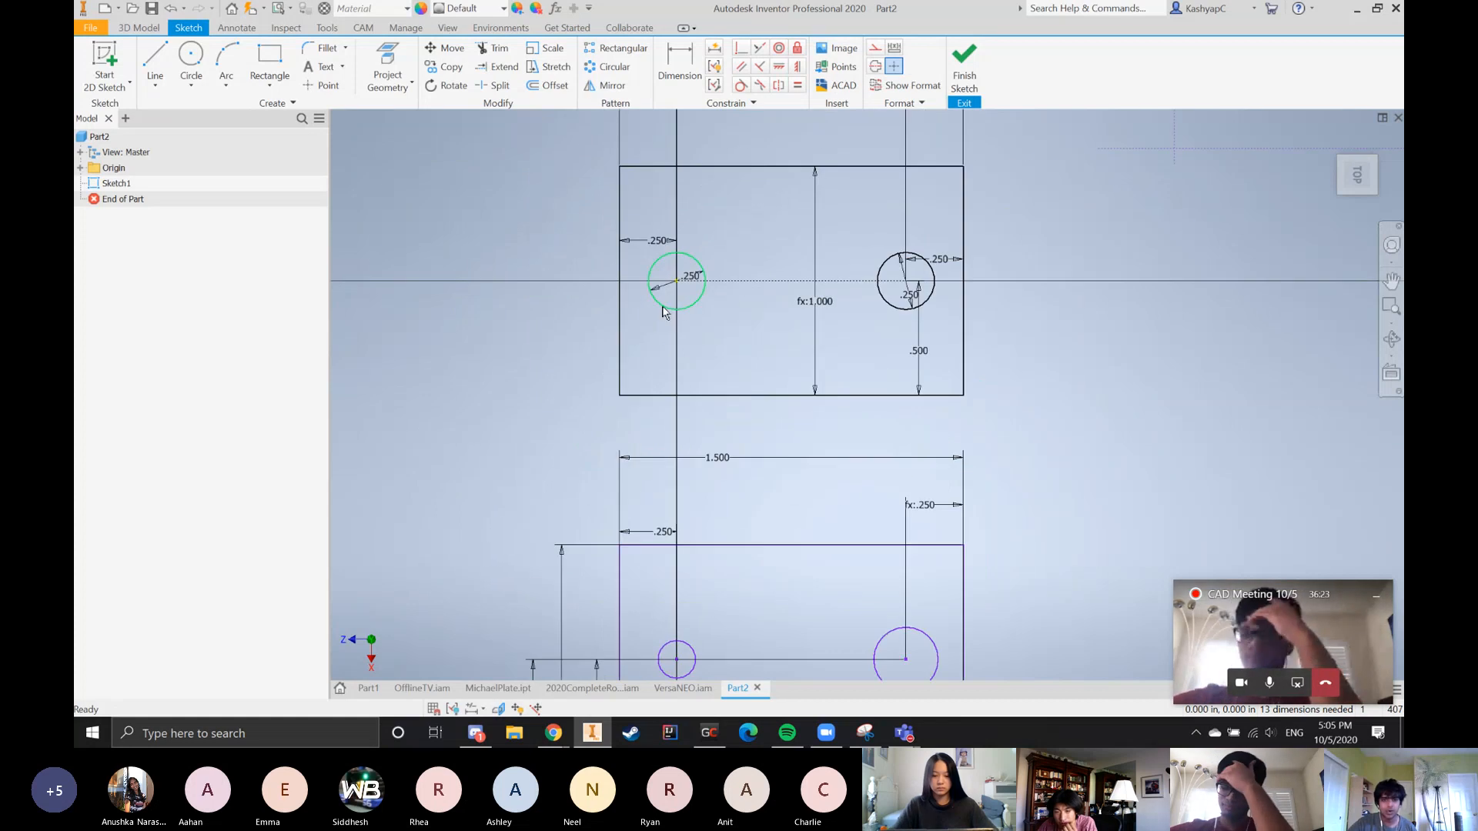
pyautogui.scroll(-2, 958, 317)
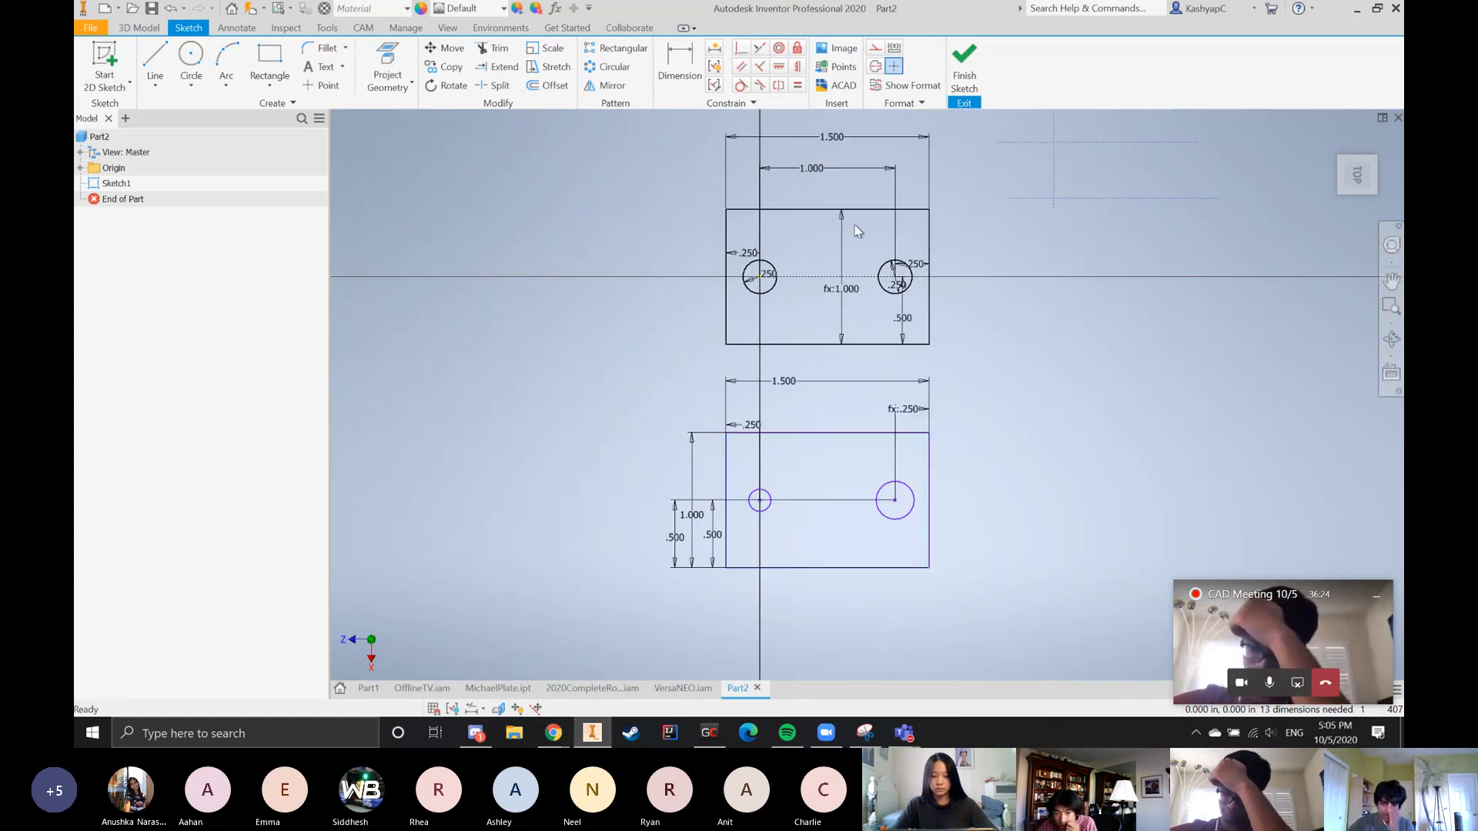
pyautogui.doubleClick(781, 382)
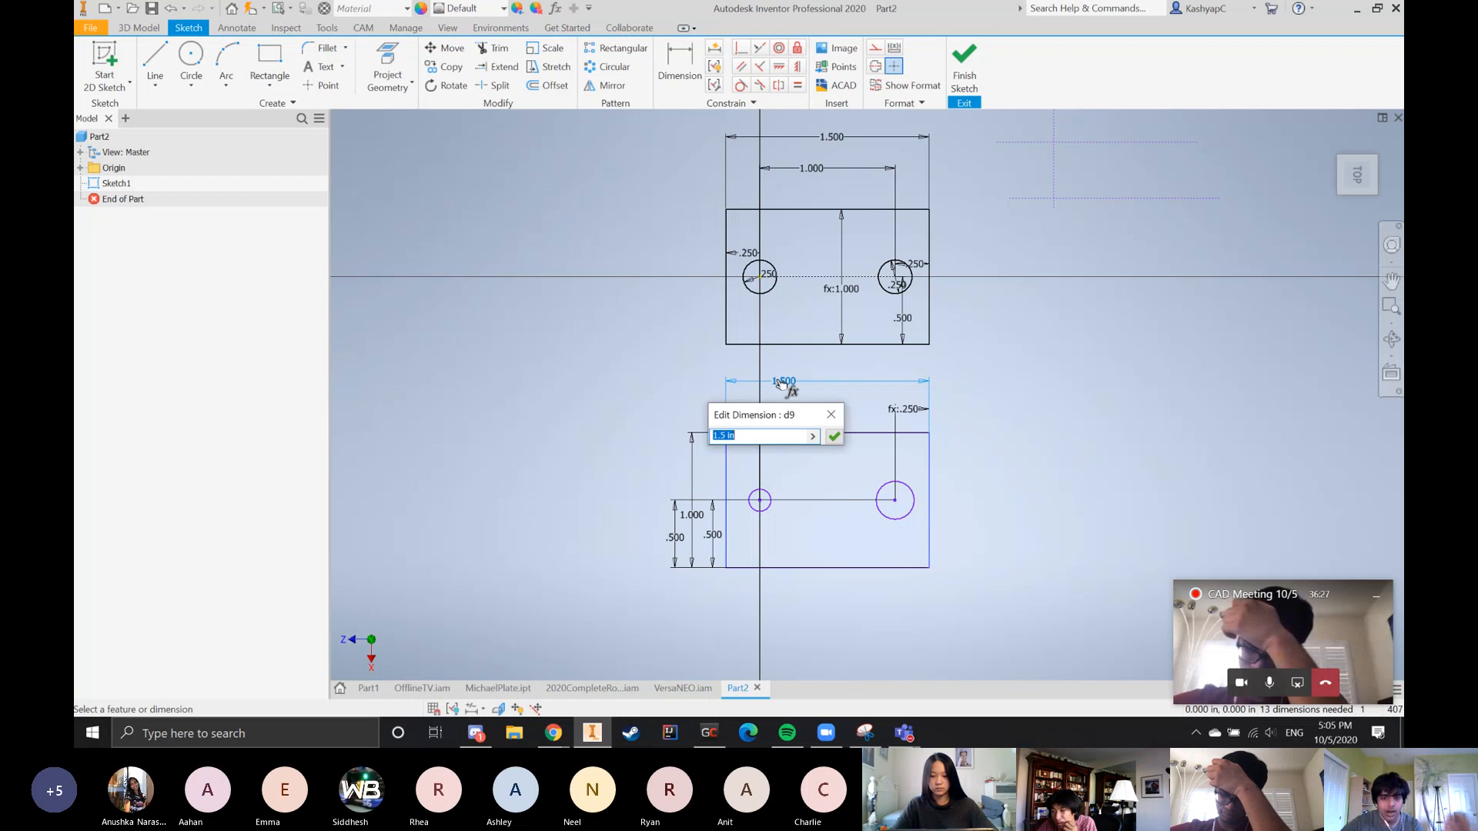
pyautogui.write('1.25')
pyautogui.press('Return')
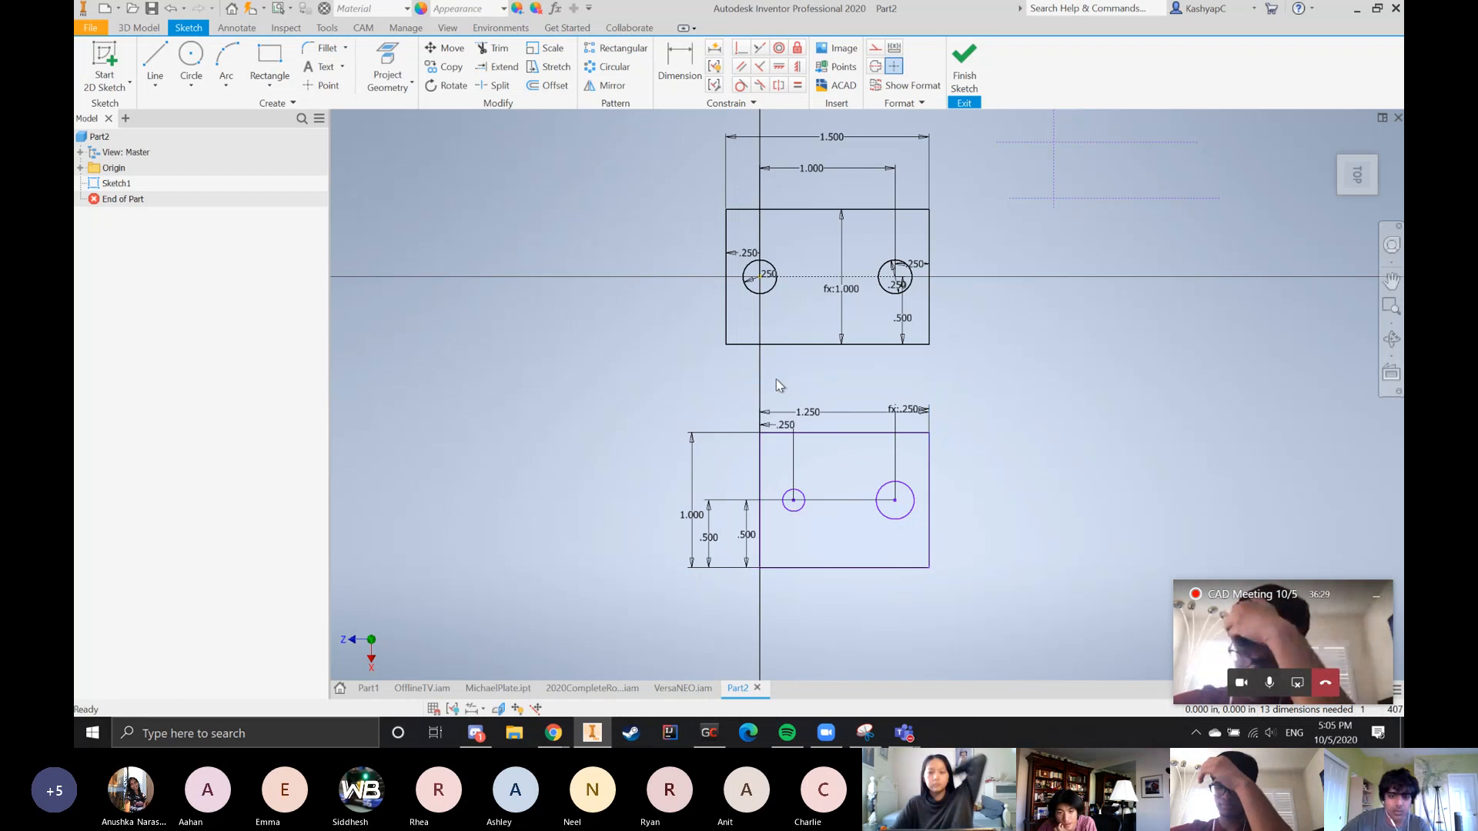
# Check the spacing between the lower plate's two circle centers with a trial dimension, without placing it
pyautogui.scroll(3, 800, 602)
pyautogui.click(679, 62)
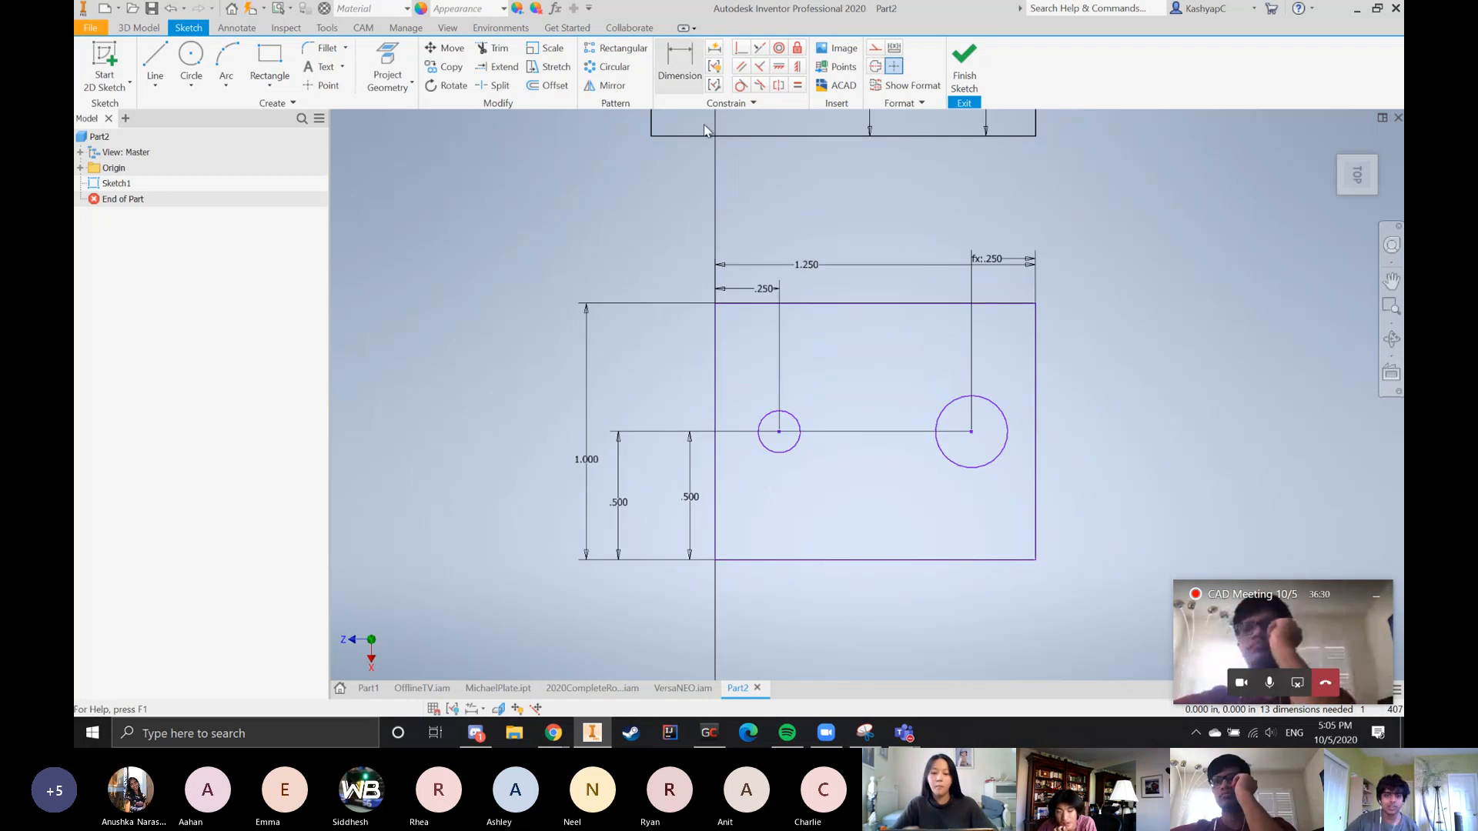
pyautogui.click(792, 444)
pyautogui.click(974, 469)
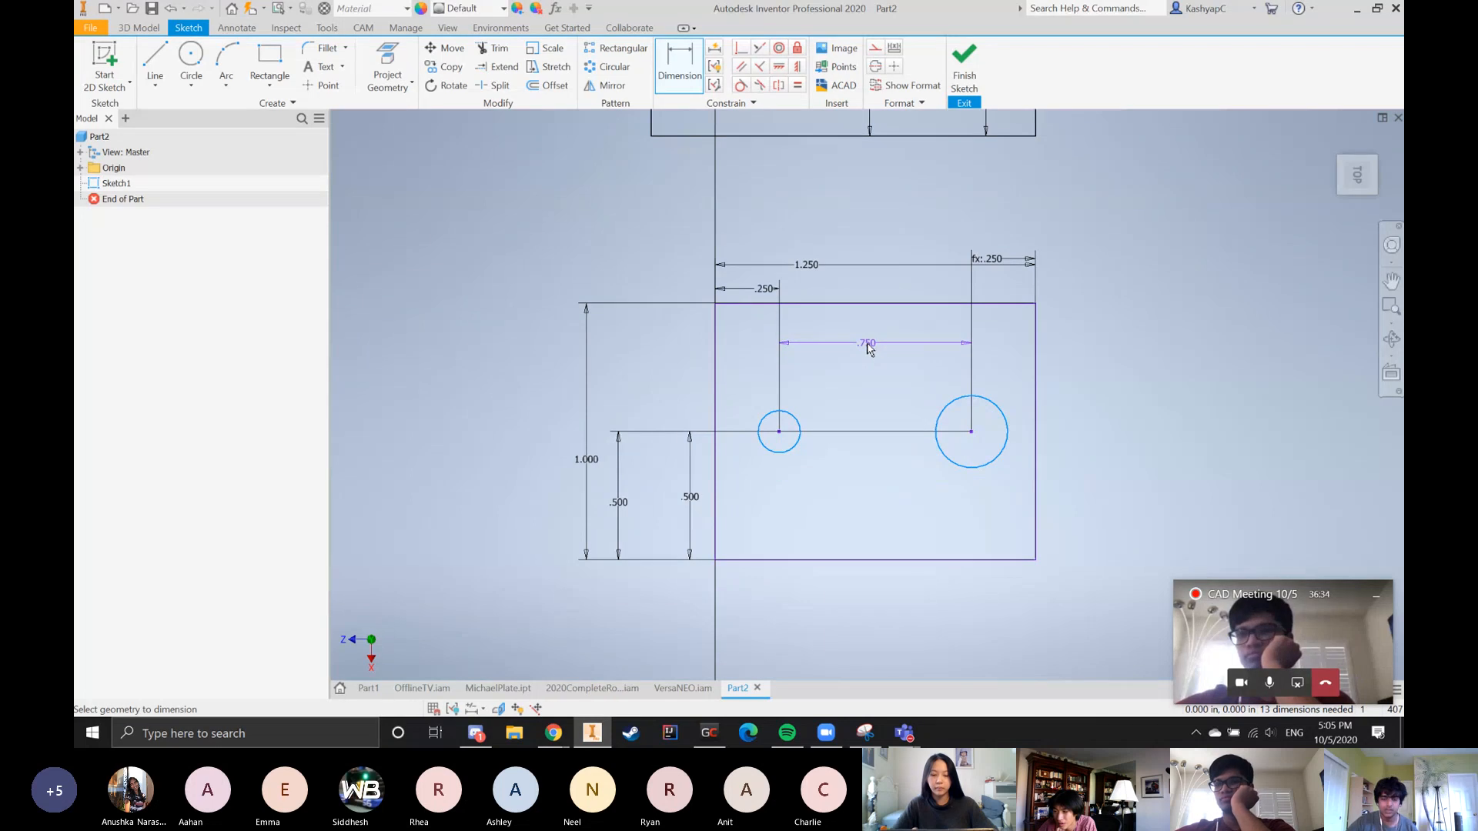
pyautogui.press('Escape')
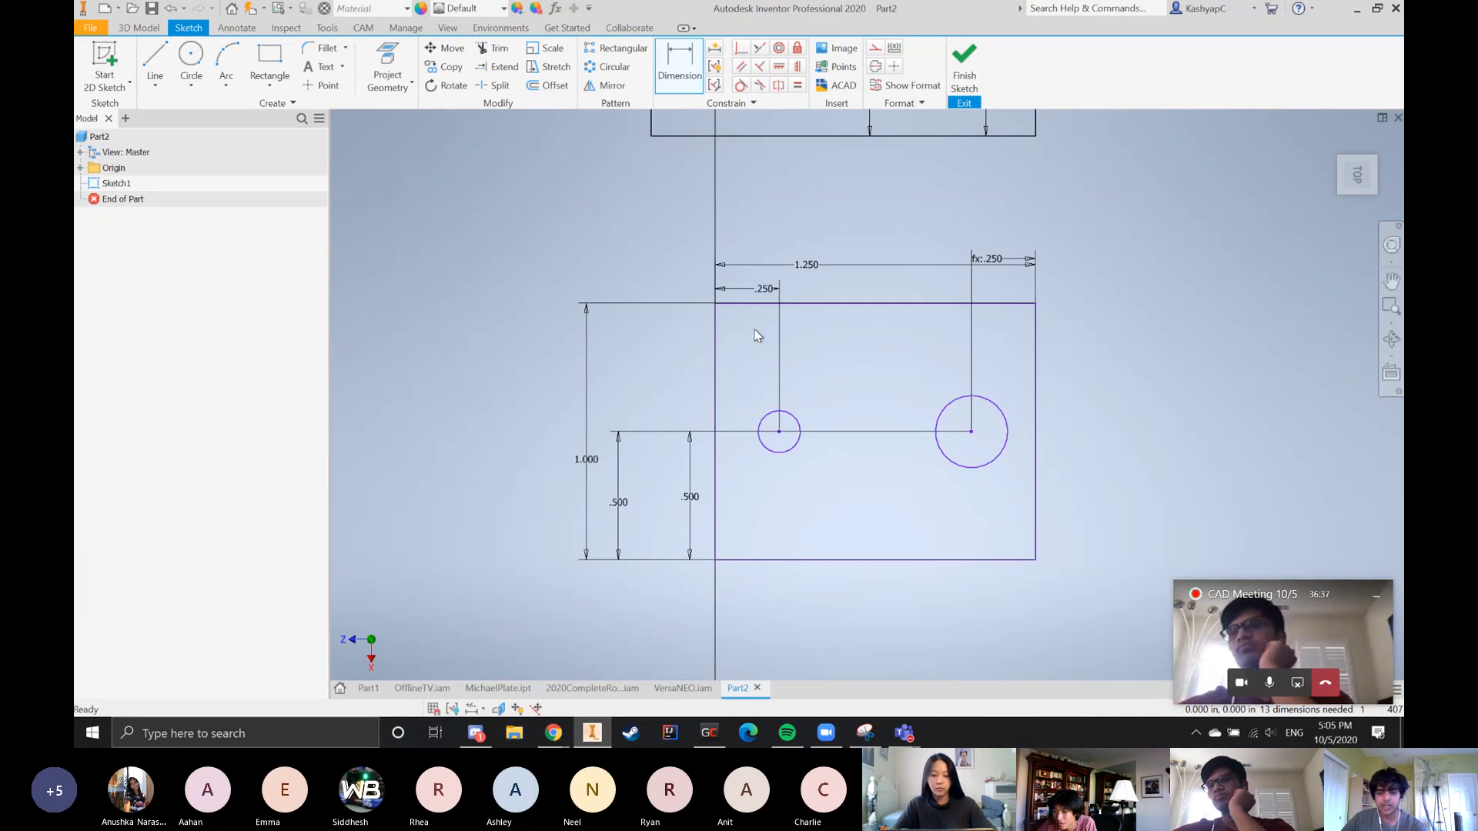
pyautogui.scroll(-5, 695, 356)
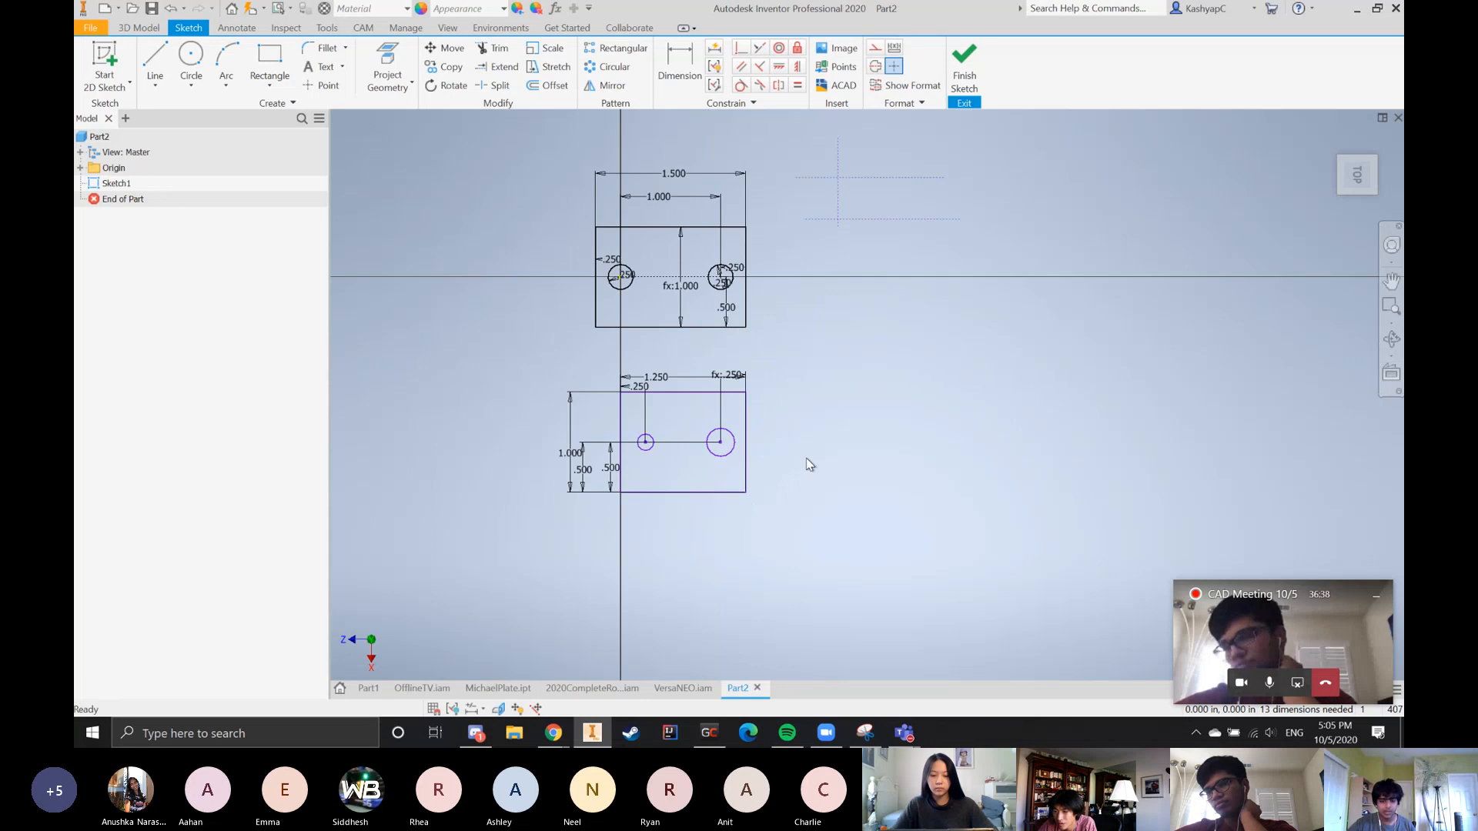
pyautogui.scroll(2, 557, 564)
pyautogui.scroll(-4, 698, 570)
pyautogui.scroll(1, 724, 369)
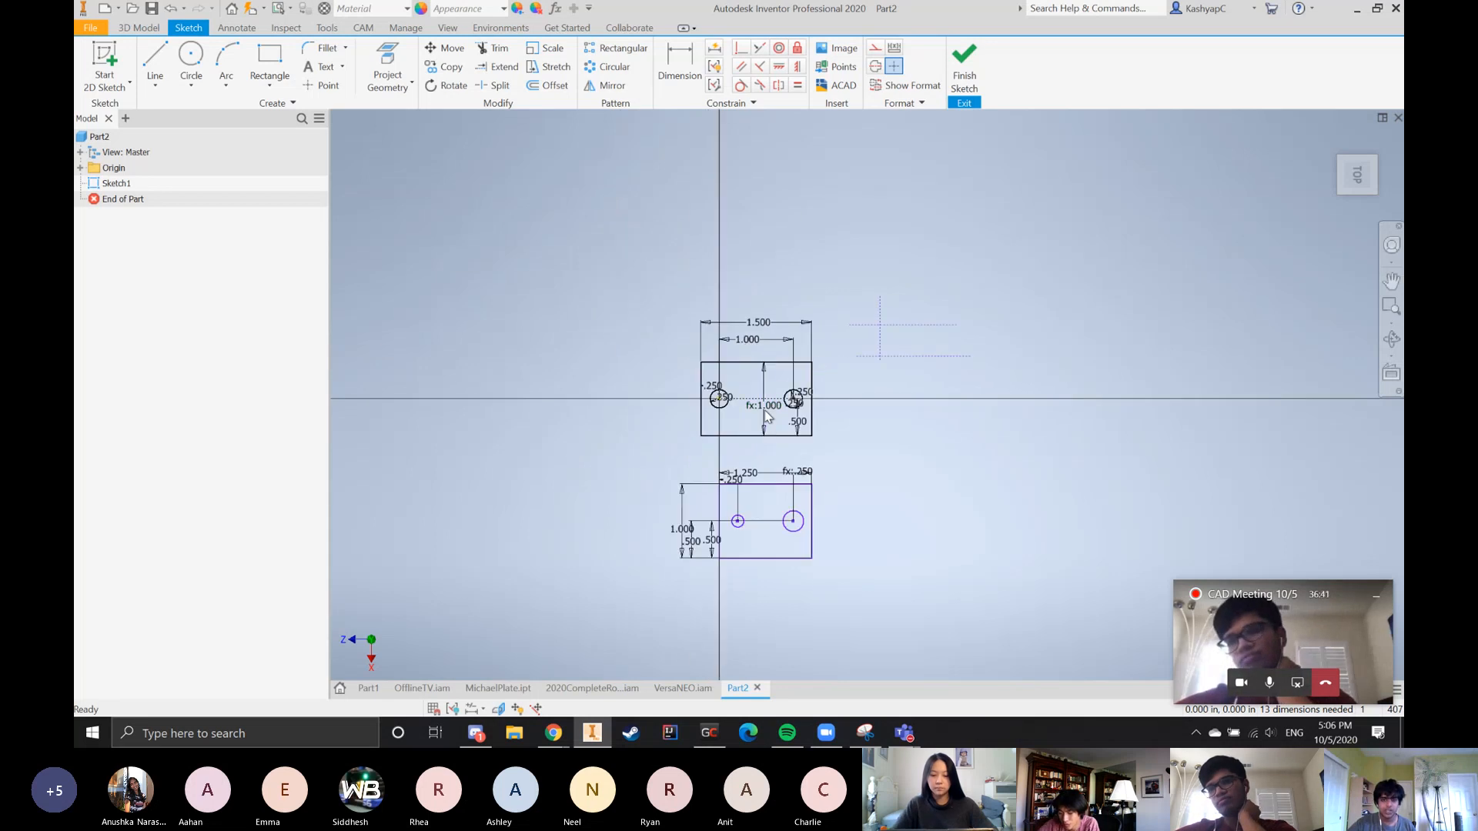
pyautogui.scroll(2, 757, 476)
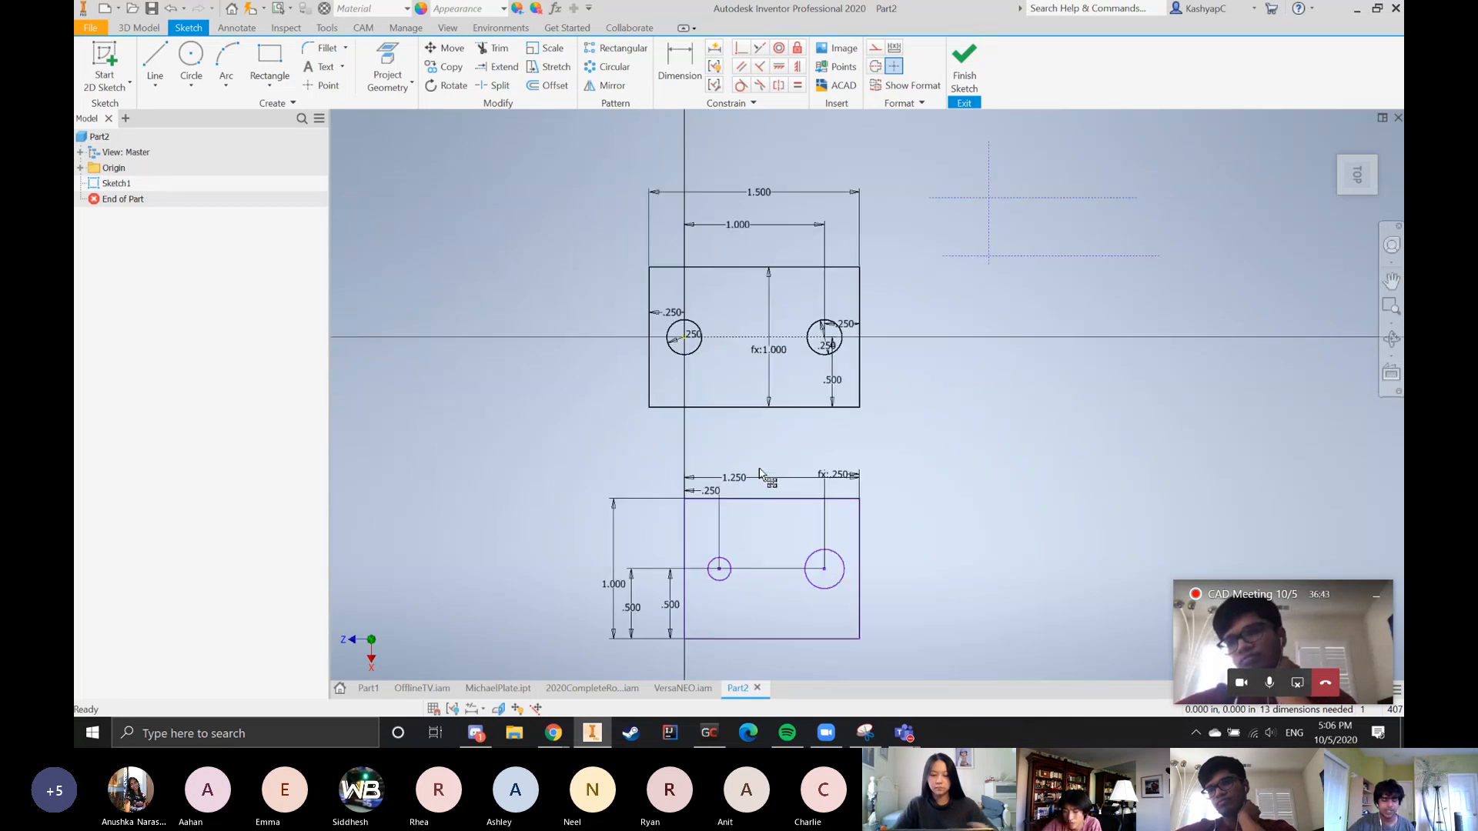
pyautogui.scroll(-2, 745, 427)
pyautogui.scroll(3, 745, 426)
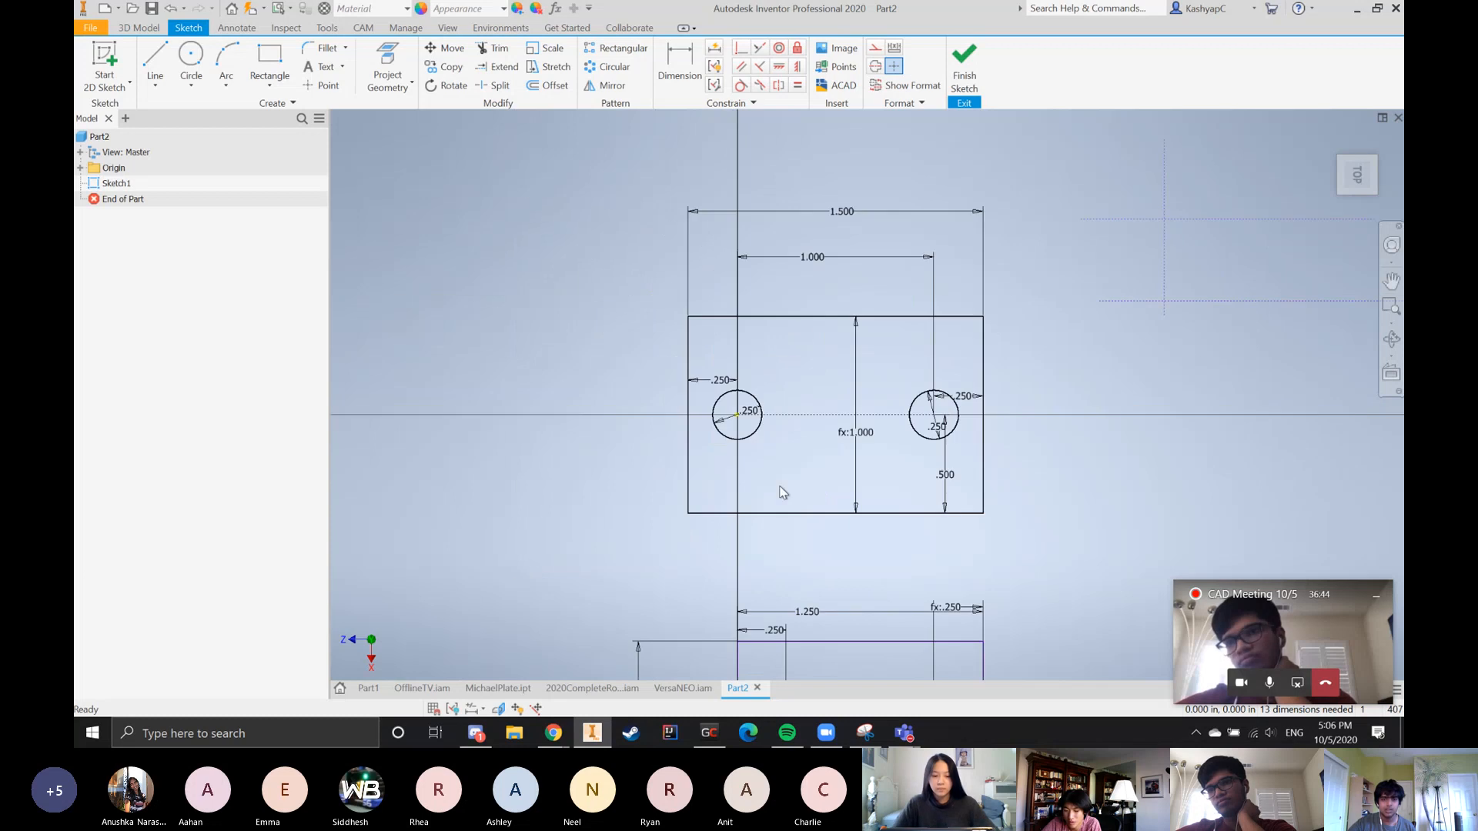
pyautogui.scroll(-2, 933, 490)
pyautogui.scroll(3, 877, 431)
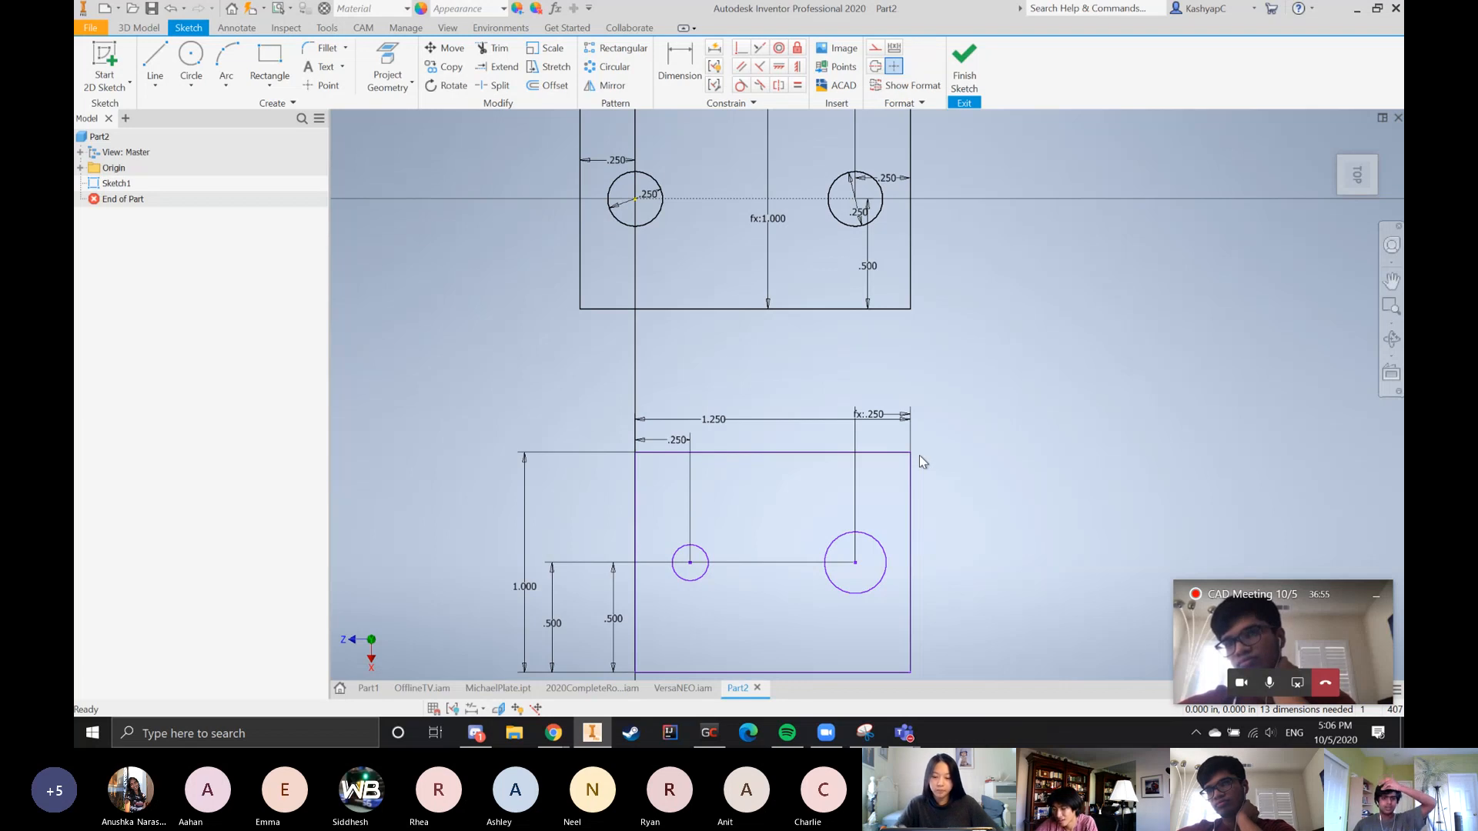
pyautogui.scroll(3, 806, 422)
pyautogui.scroll(-2, 828, 428)
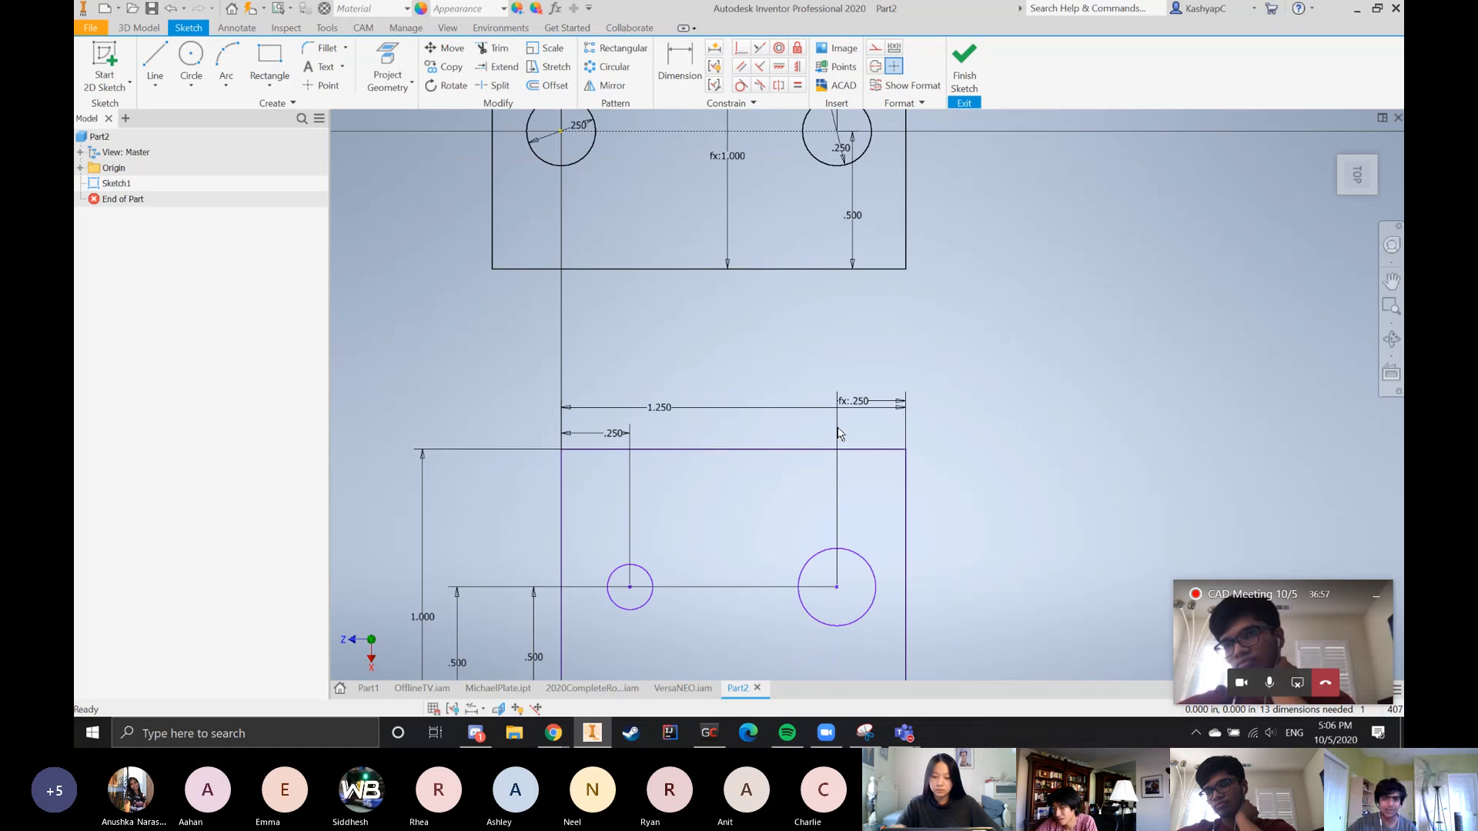
pyautogui.scroll(-2, 838, 434)
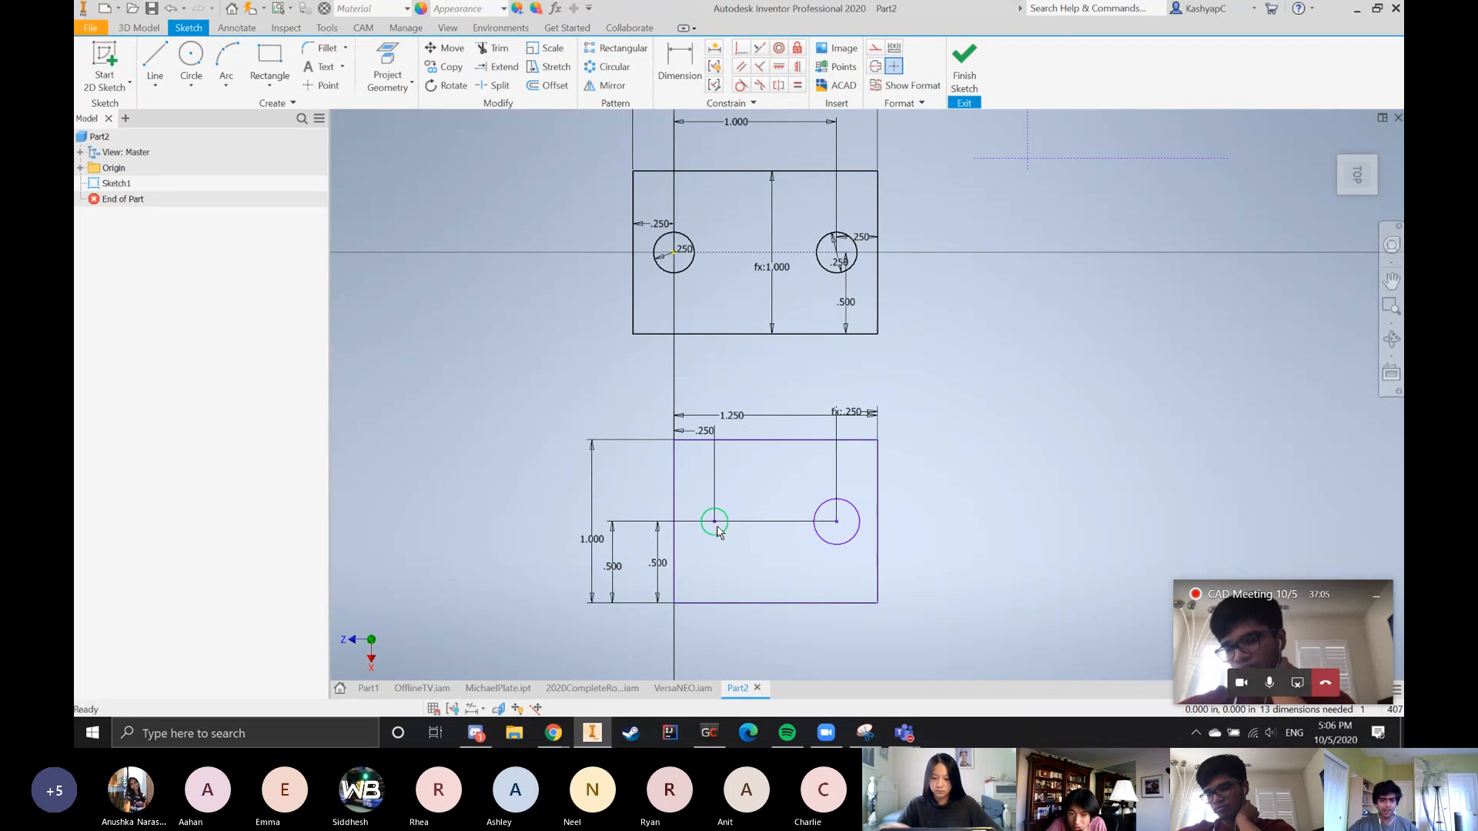
pyautogui.click(905, 732)
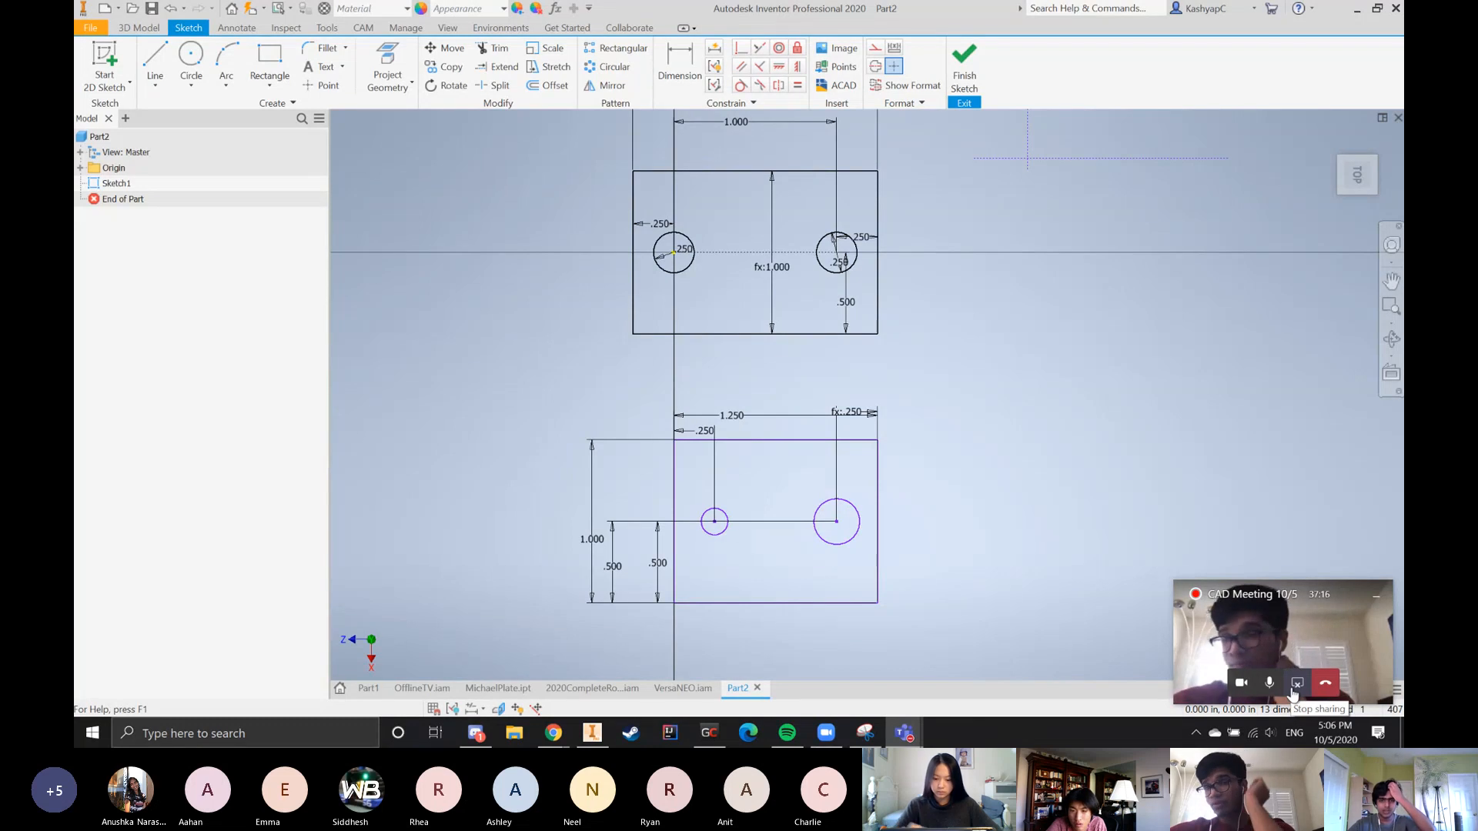
pyautogui.scroll(-5, 844, 462)
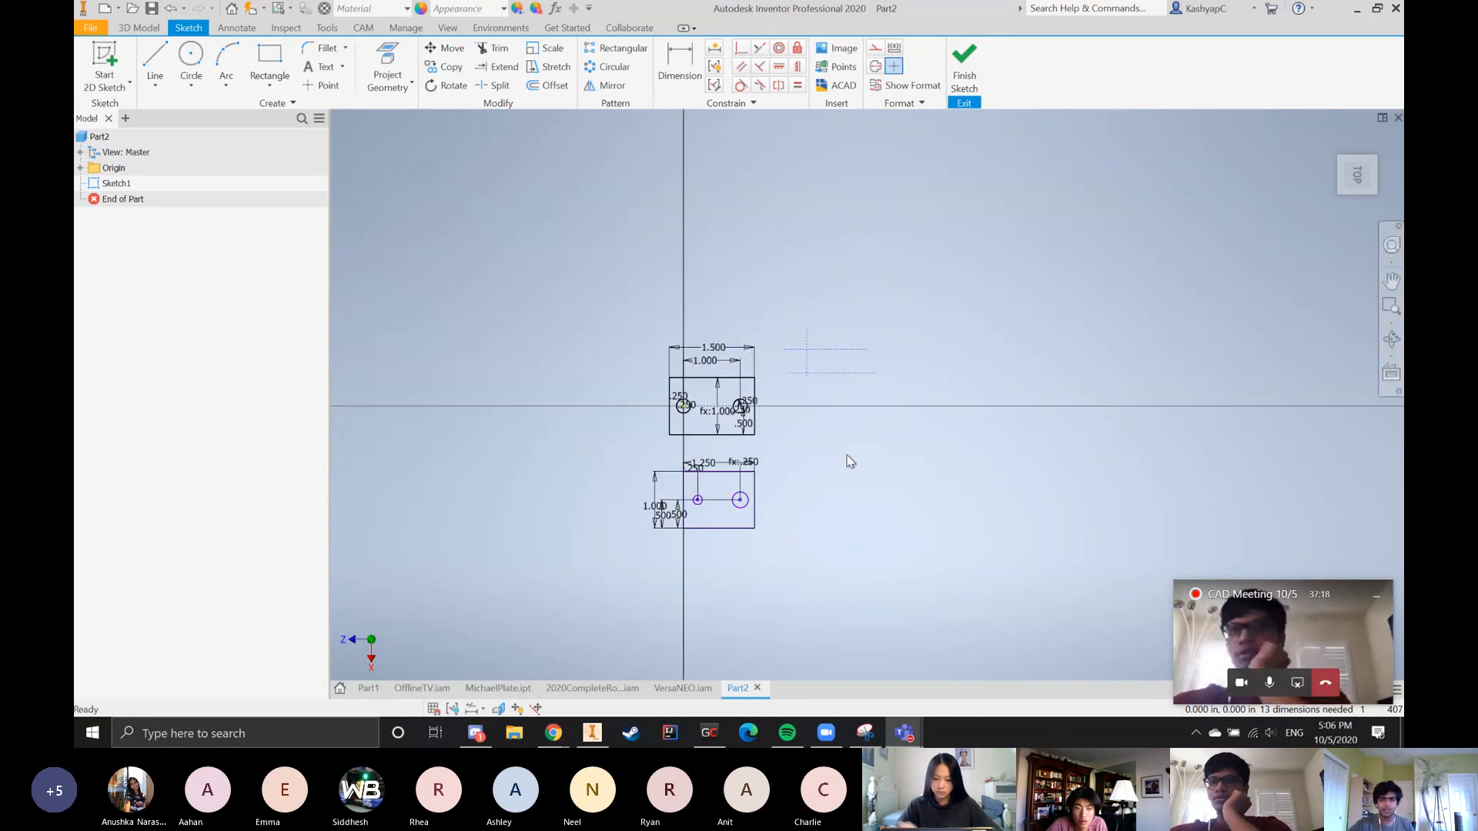
pyautogui.scroll(3, 852, 422)
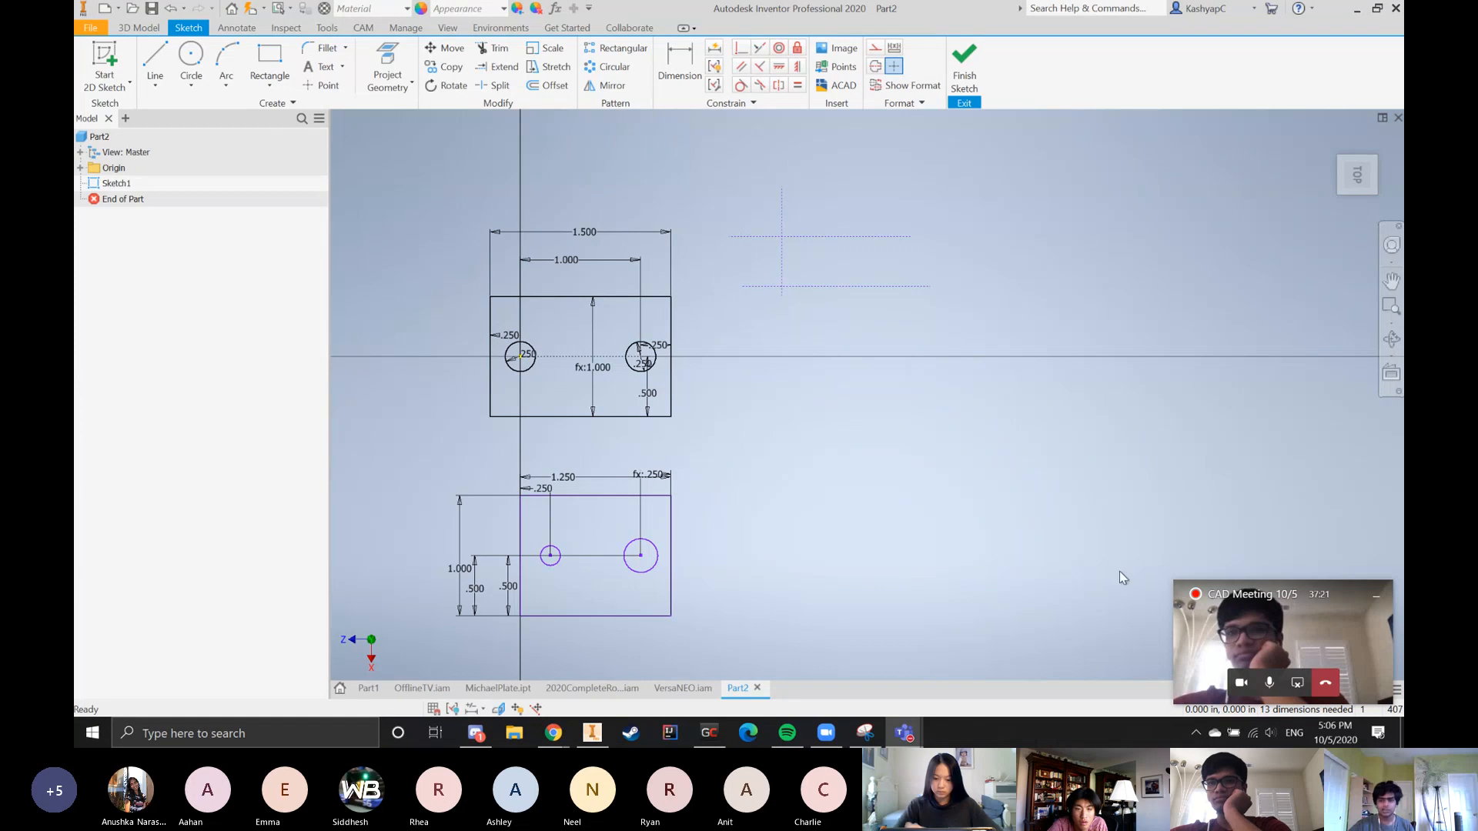
pyautogui.scroll(-3, 1046, 530)
pyautogui.scroll(4, 1046, 530)
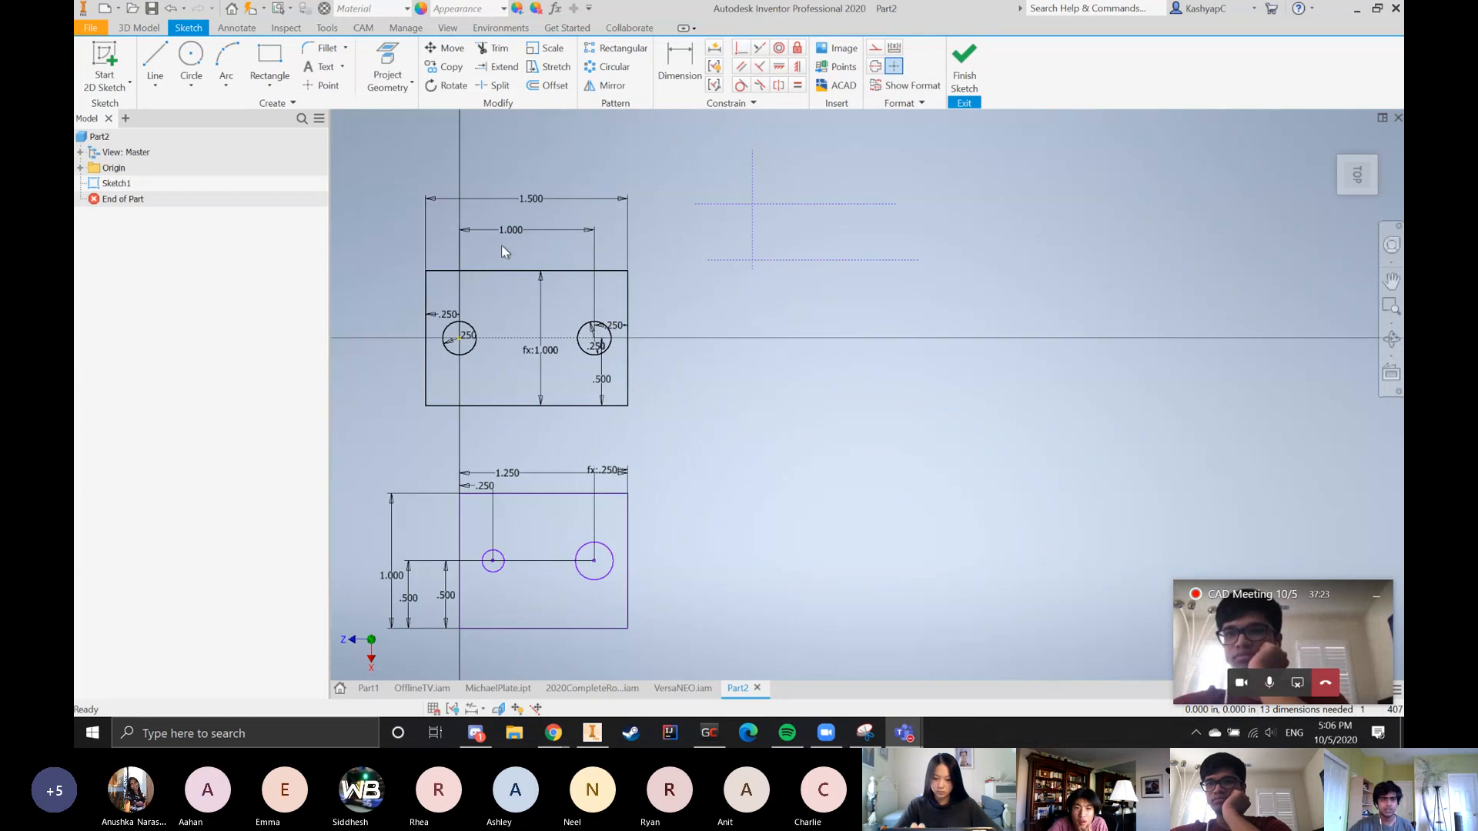
pyautogui.click(169, 66)
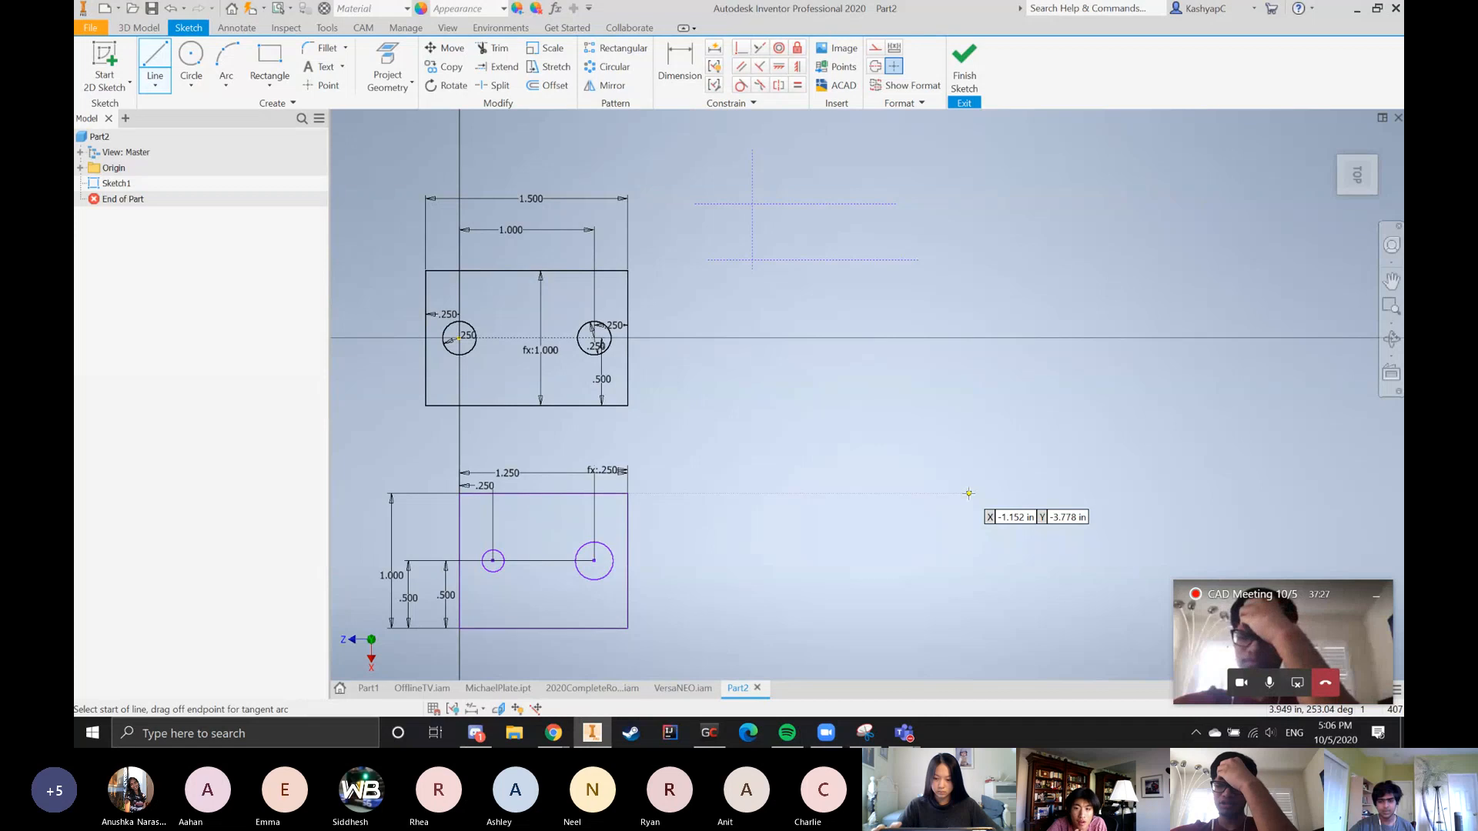
pyautogui.scroll(-2, 1152, 514)
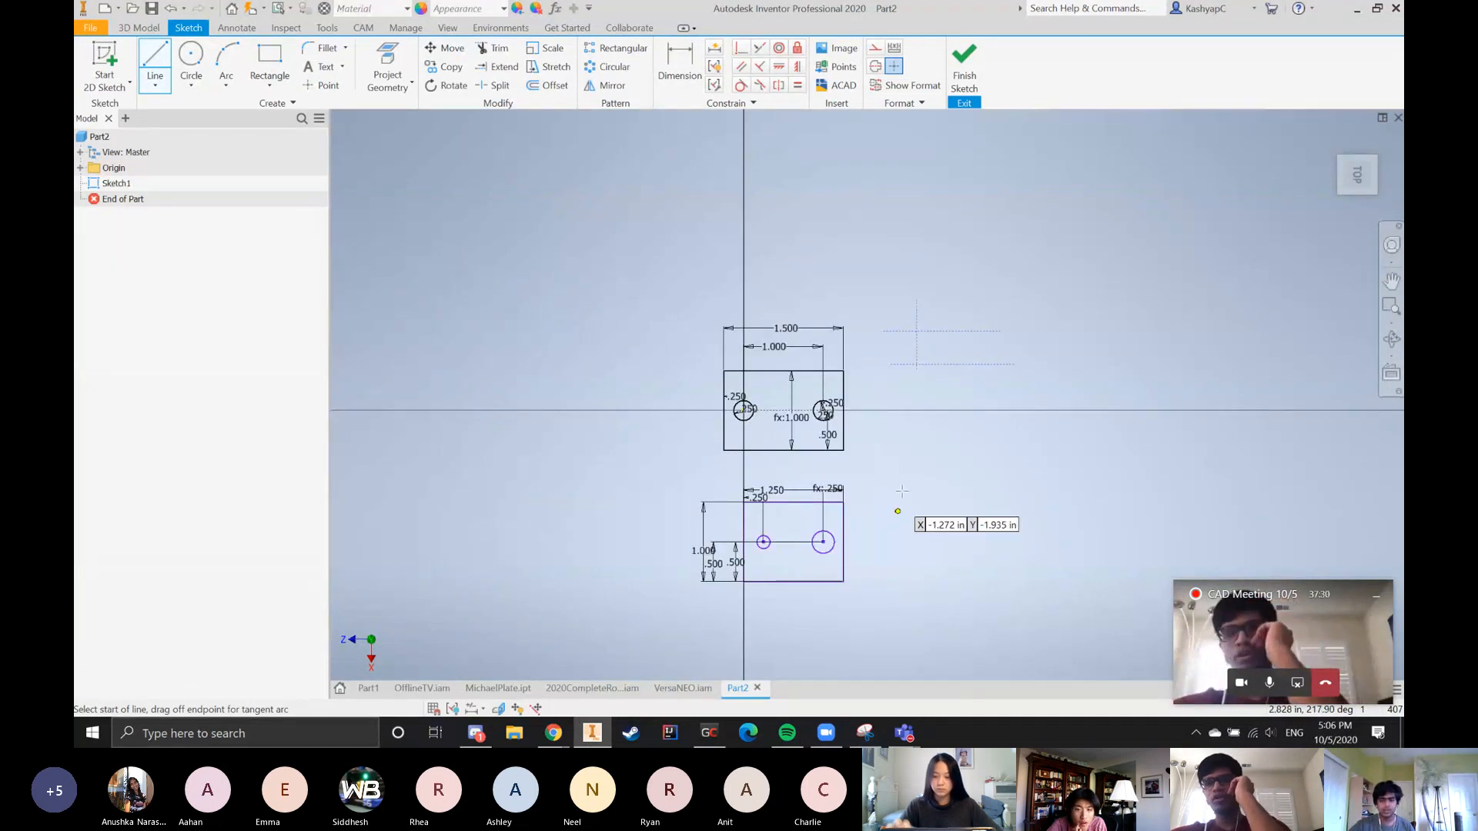
pyautogui.scroll(3, 907, 492)
pyautogui.scroll(-2, 915, 481)
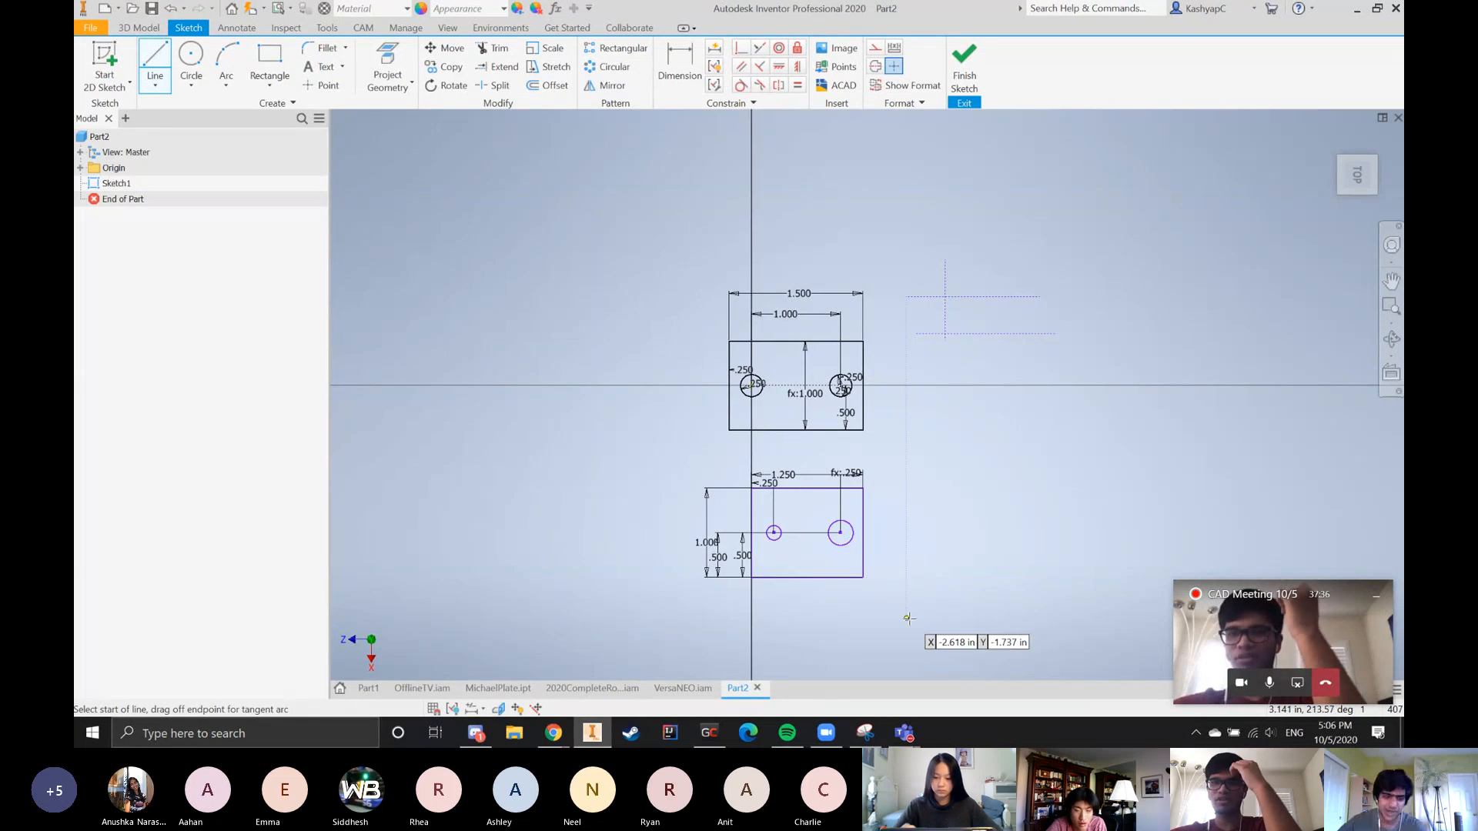
pyautogui.press('Escape')
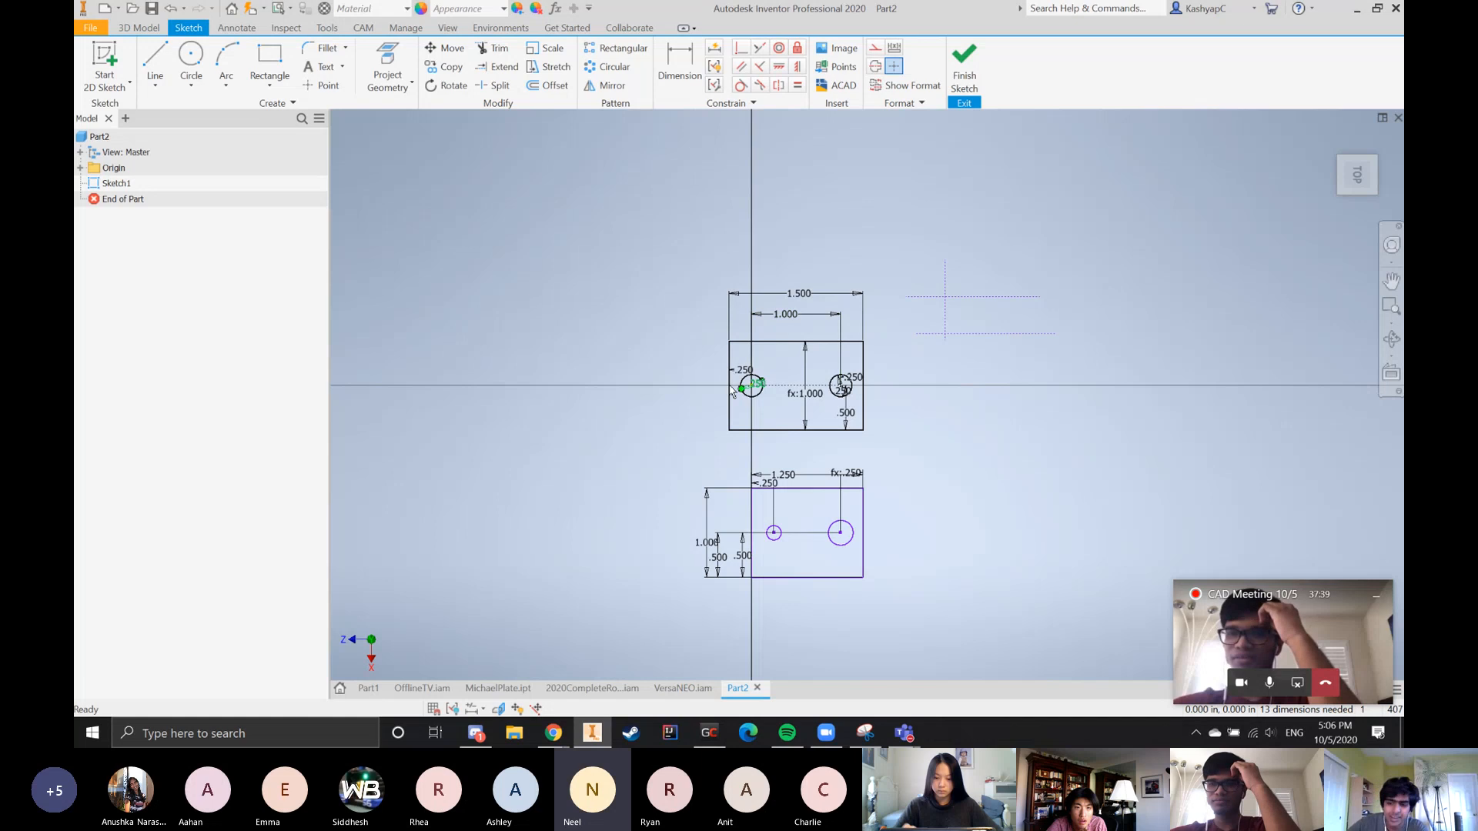
# Delete all the geometry and dimensions of both plates and the loose construction lines from the sketch
pyautogui.moveTo(616, 239)
pyautogui.mouseDown()
pyautogui.moveTo(1152, 677)
pyautogui.moveTo(1111, 645)
pyautogui.mouseUp()
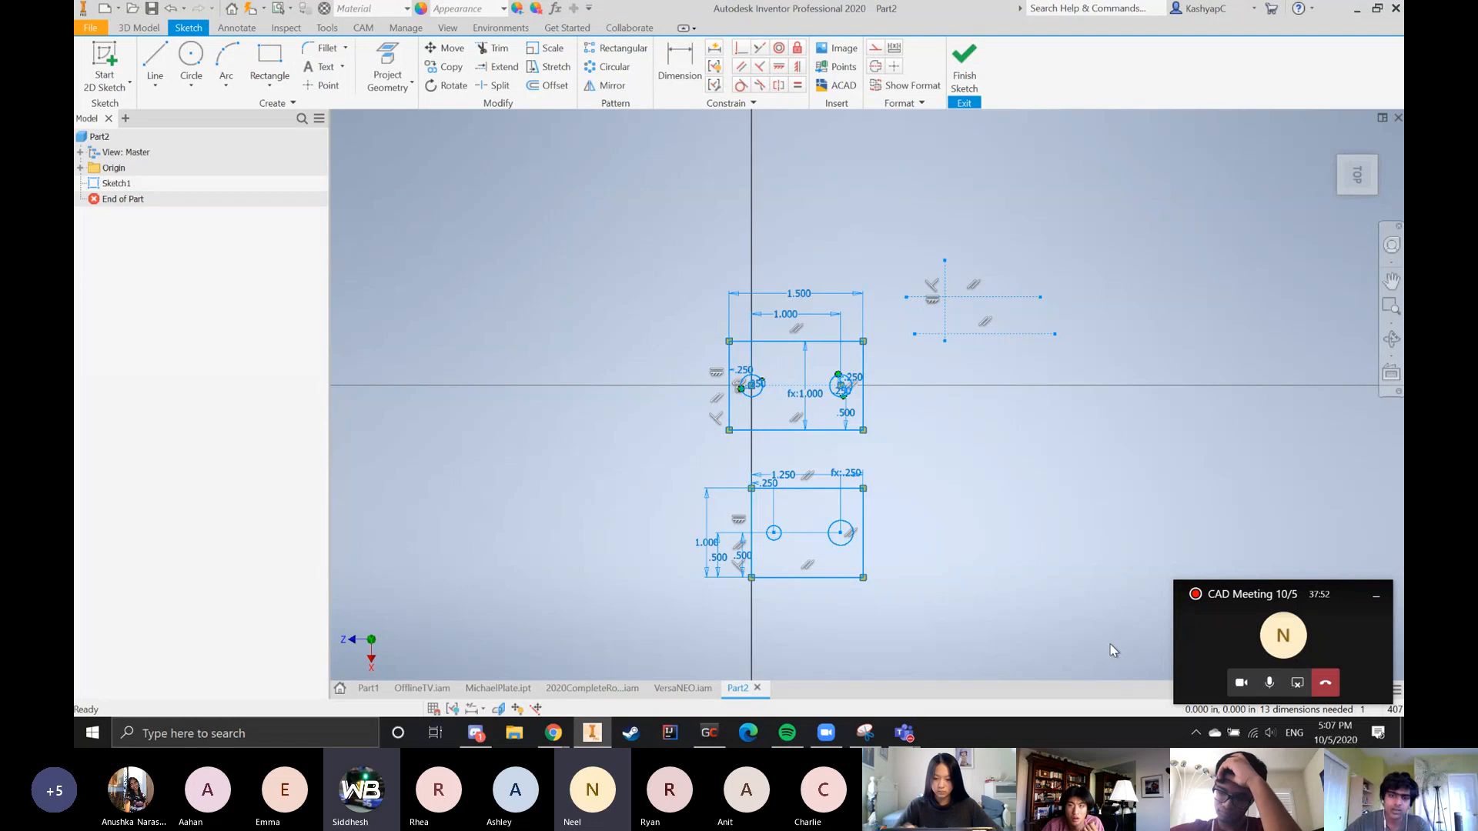
pyautogui.press('l')
pyautogui.click(543, 196)
pyautogui.press('Escape')
pyautogui.hotkey('ctrl', 'a')
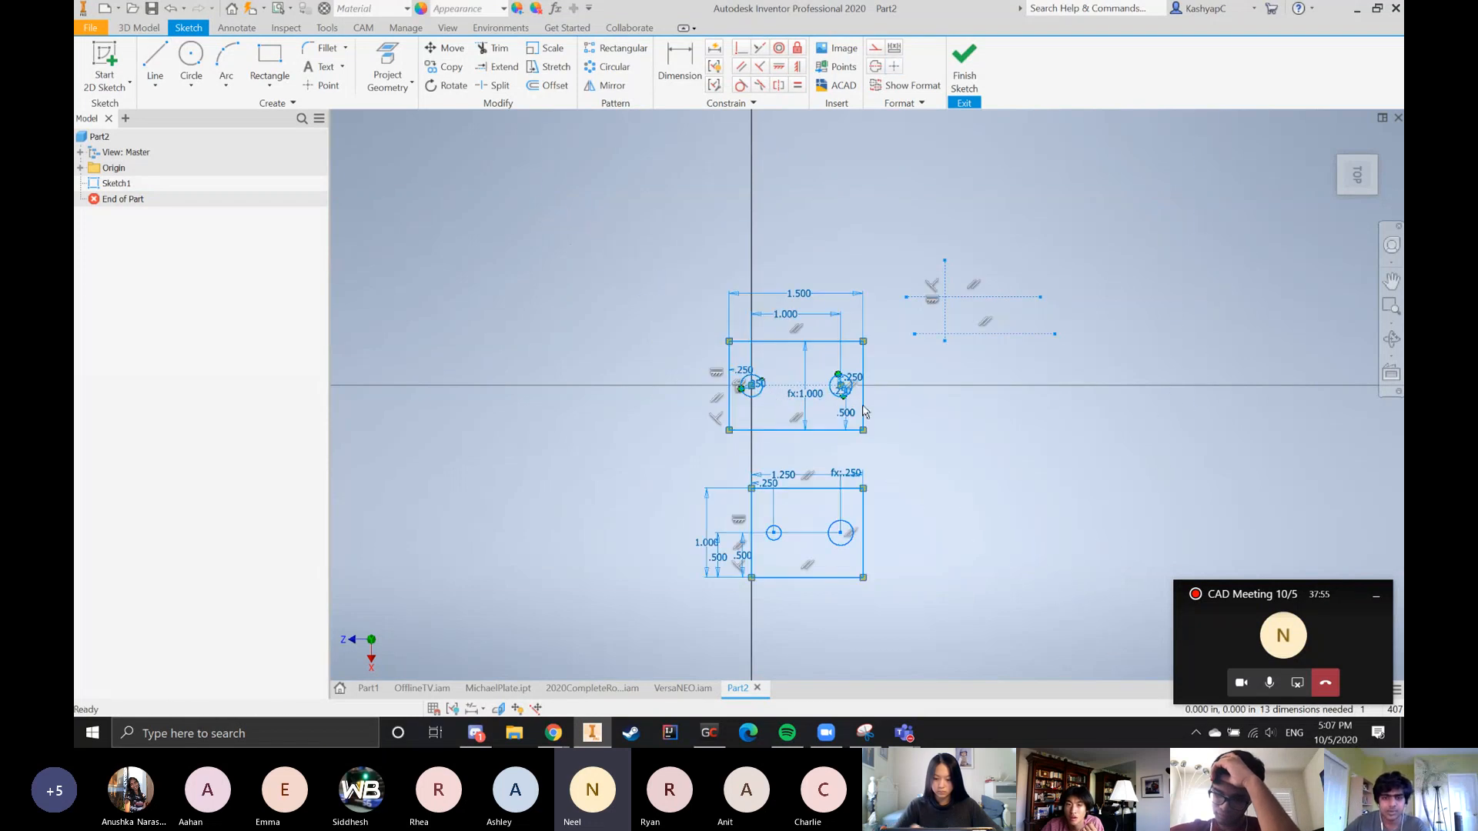
pyautogui.rightClick(790, 373)
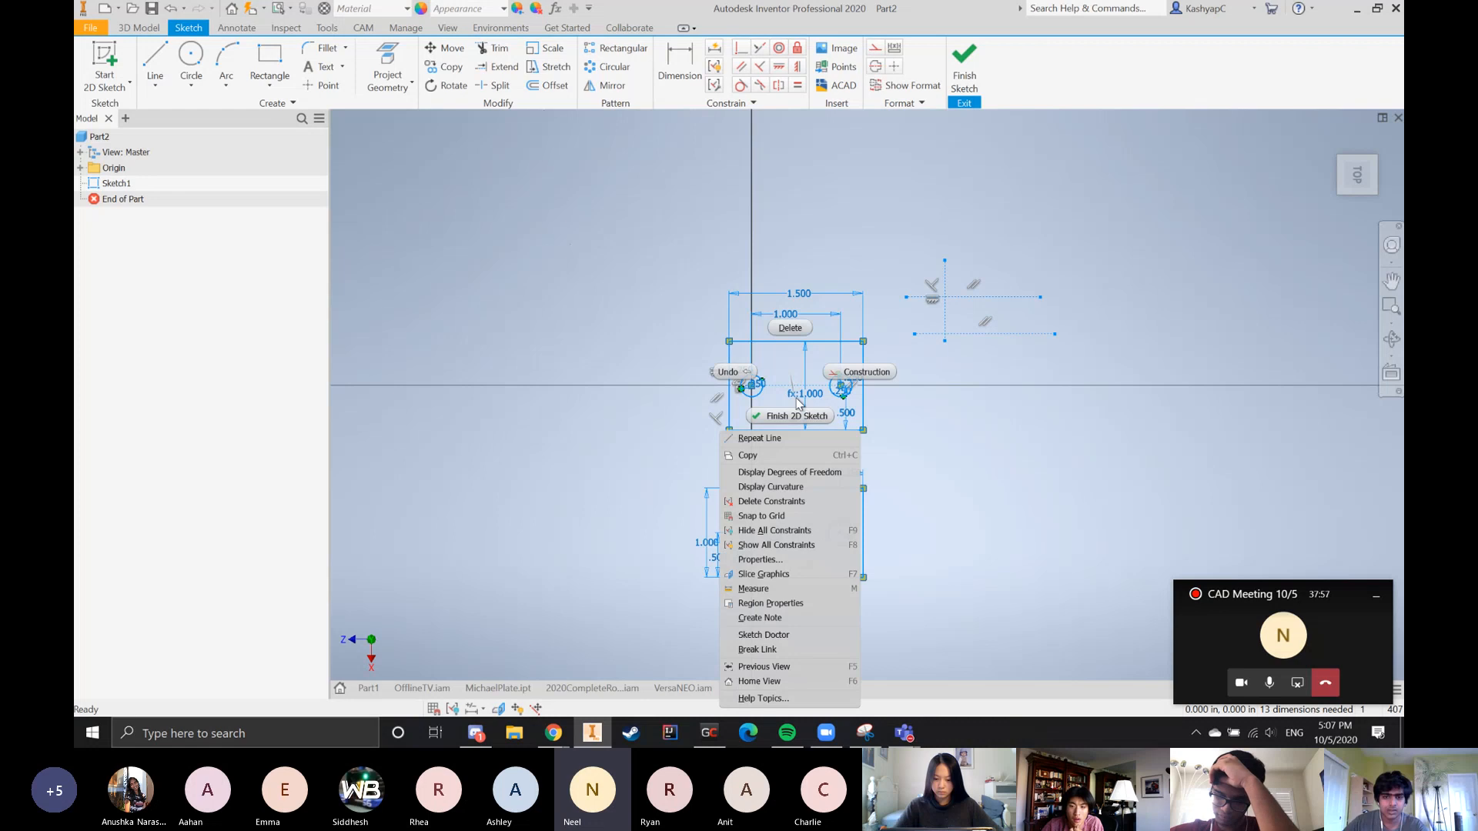
pyautogui.click(791, 331)
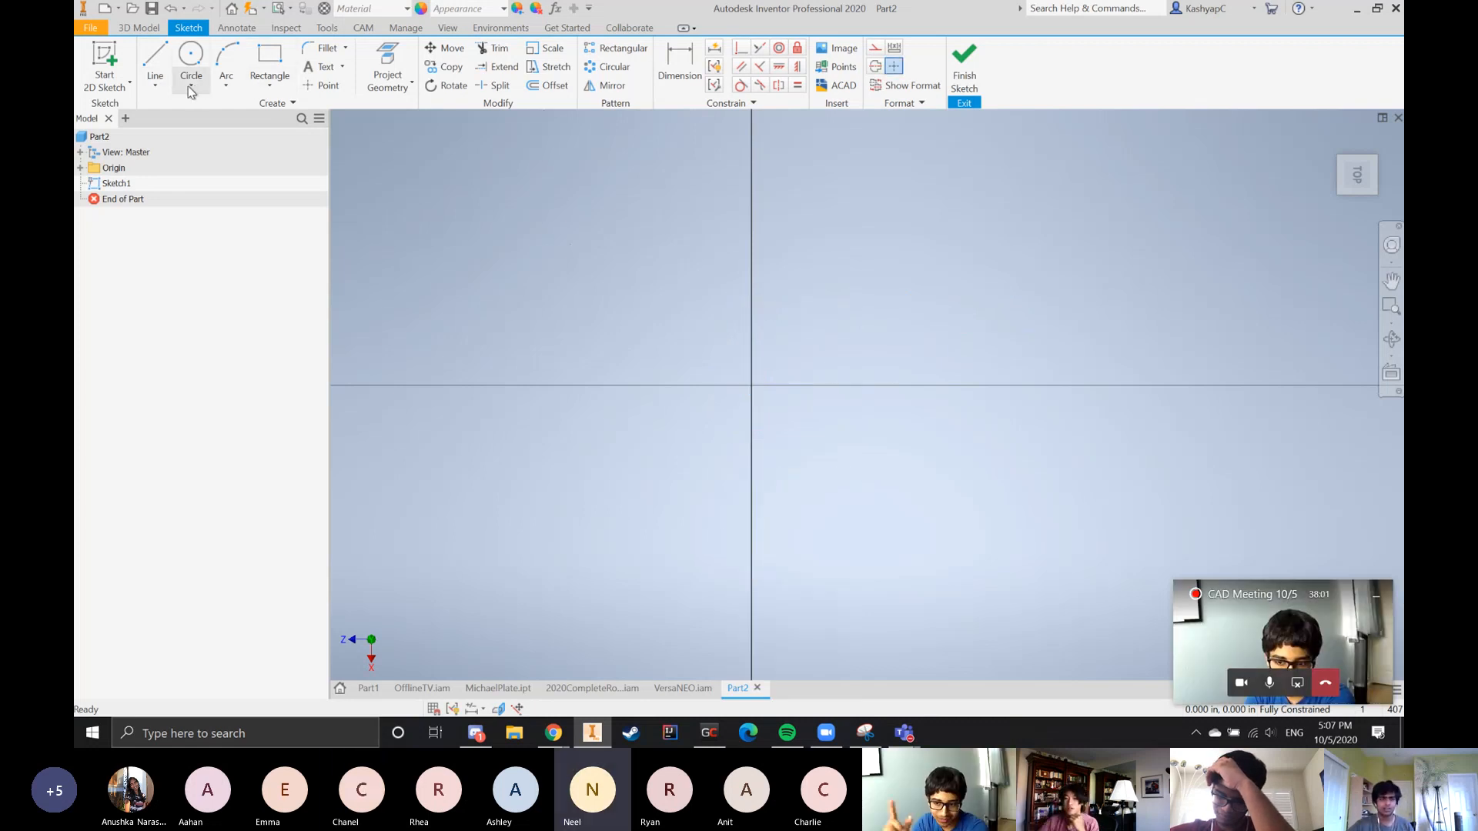
# Draw a 1 in by 1 in center rectangle in construction format, centered on the sketch origin
pyautogui.click(270, 88)
pyautogui.click(272, 183)
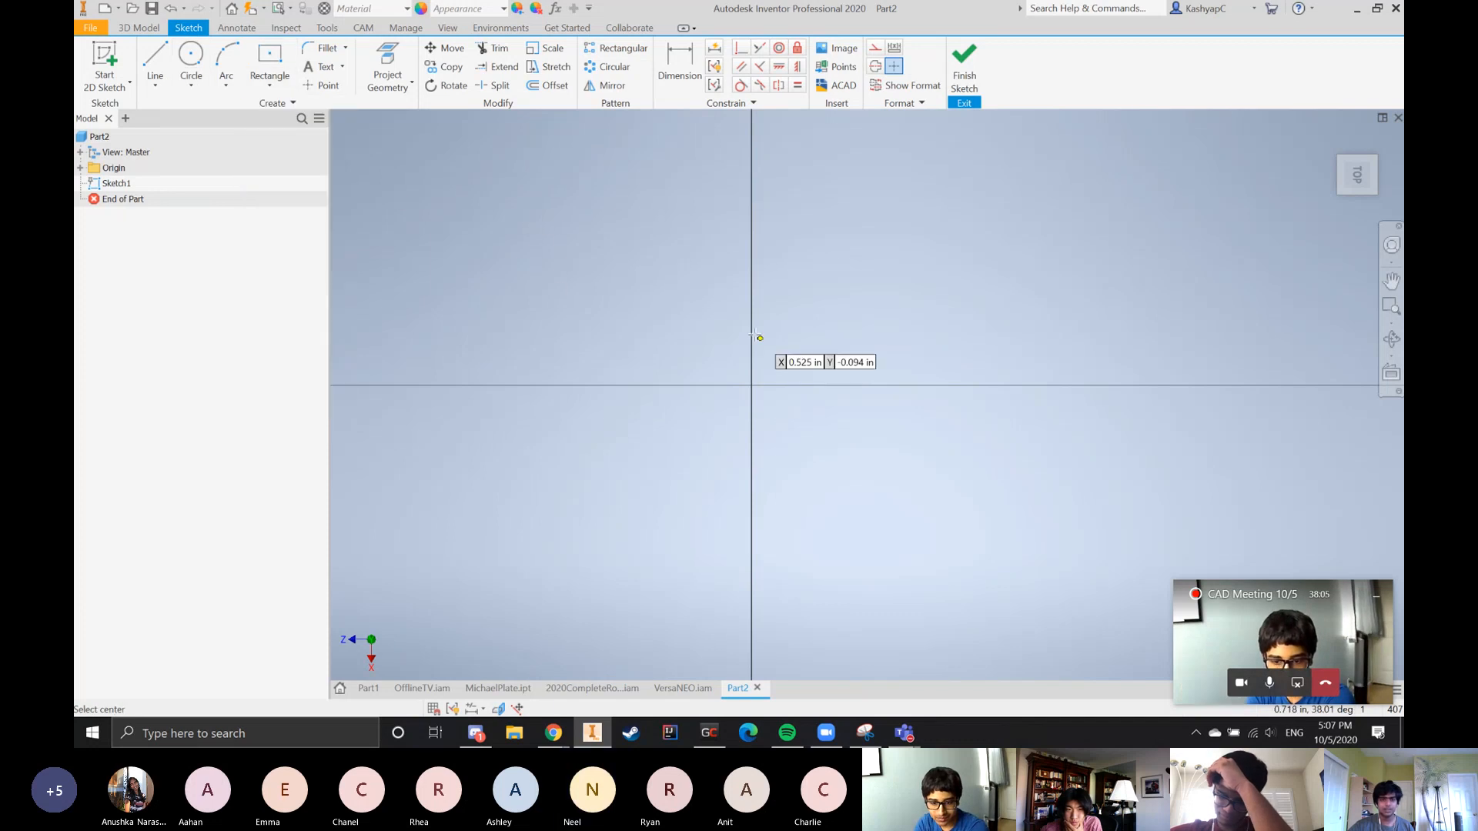
pyautogui.click(751, 384)
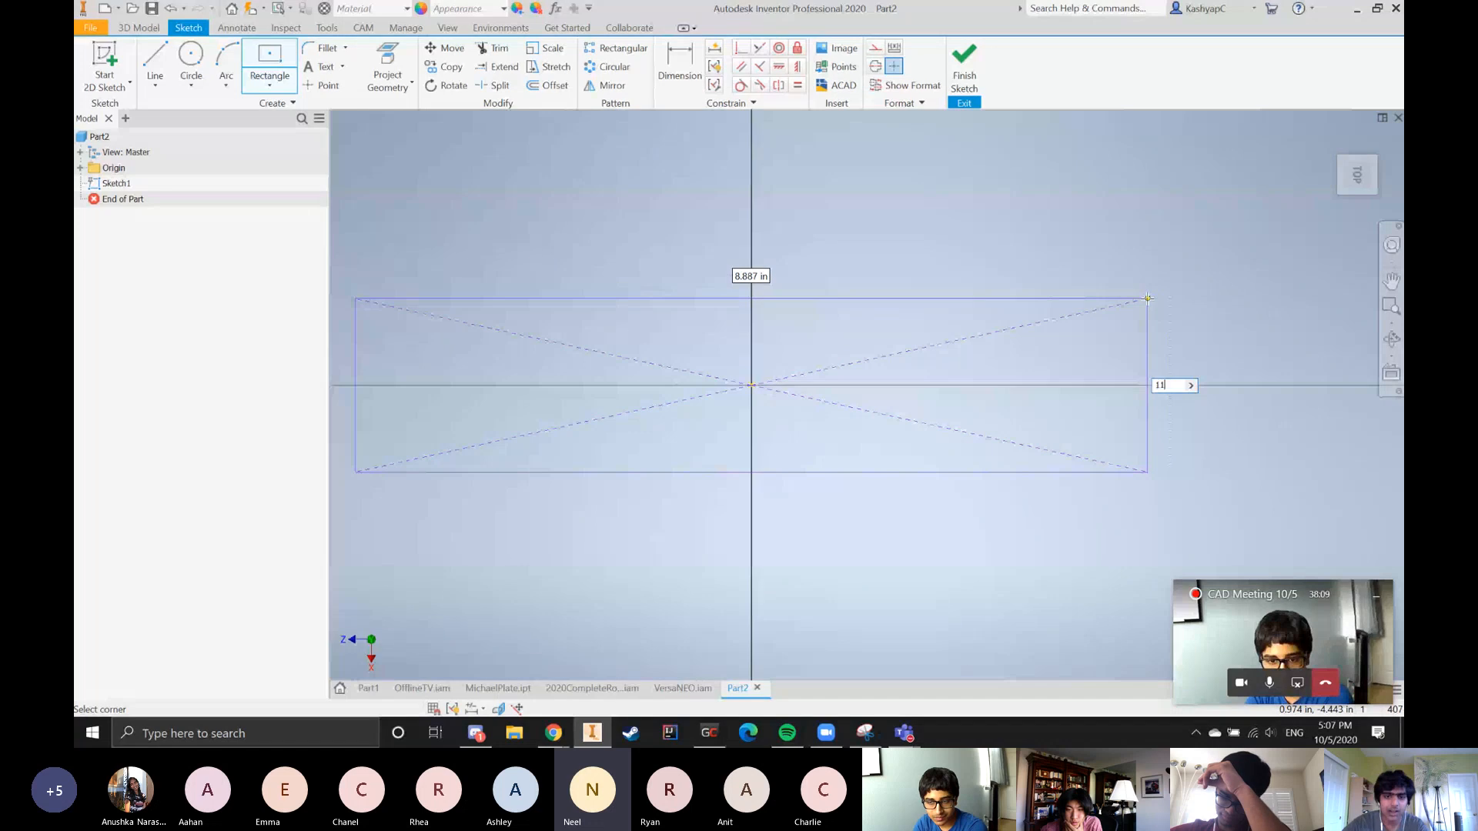
pyautogui.press('Escape')
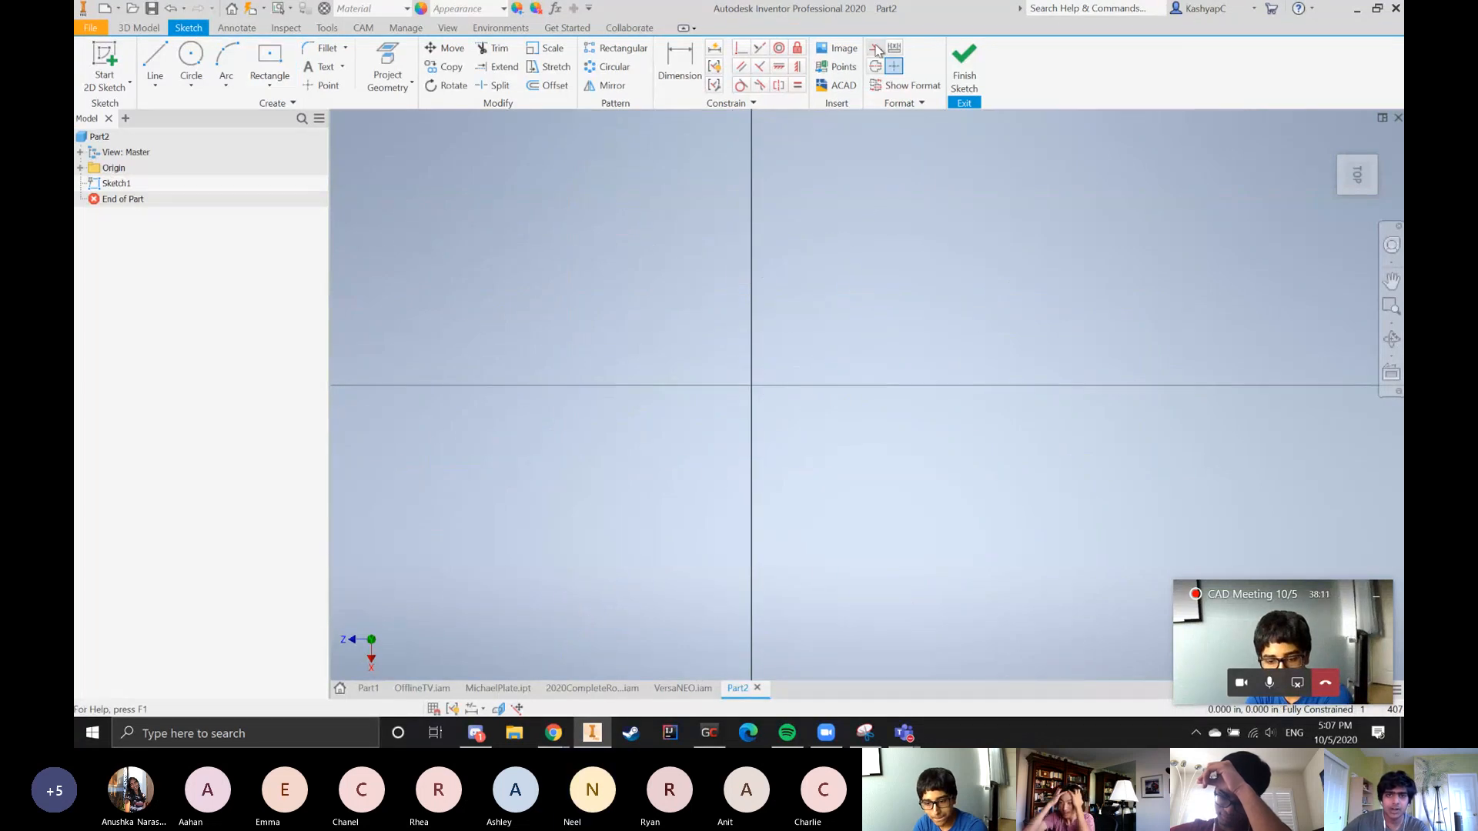
pyautogui.click(269, 55)
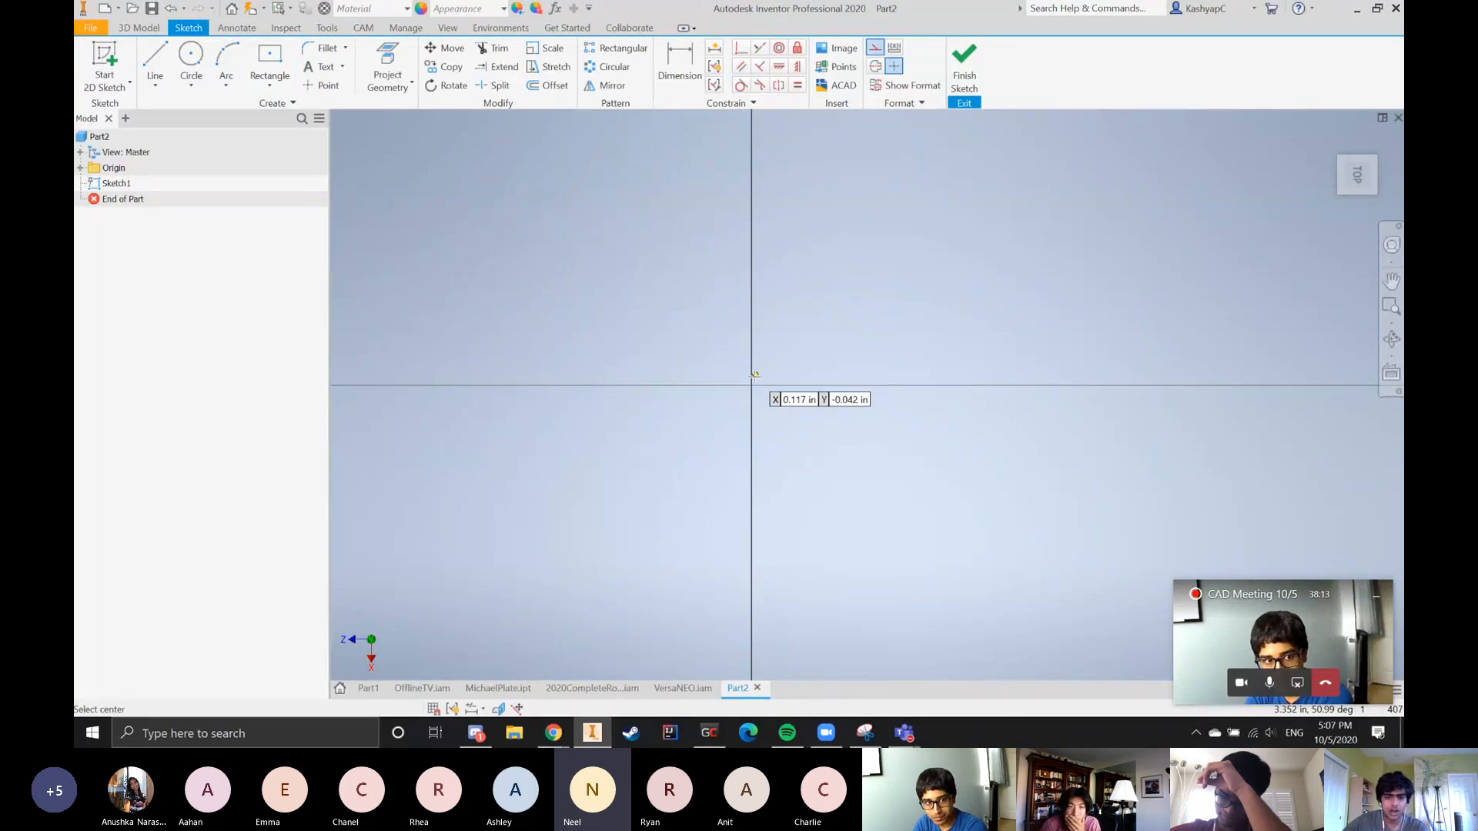
pyautogui.click(751, 384)
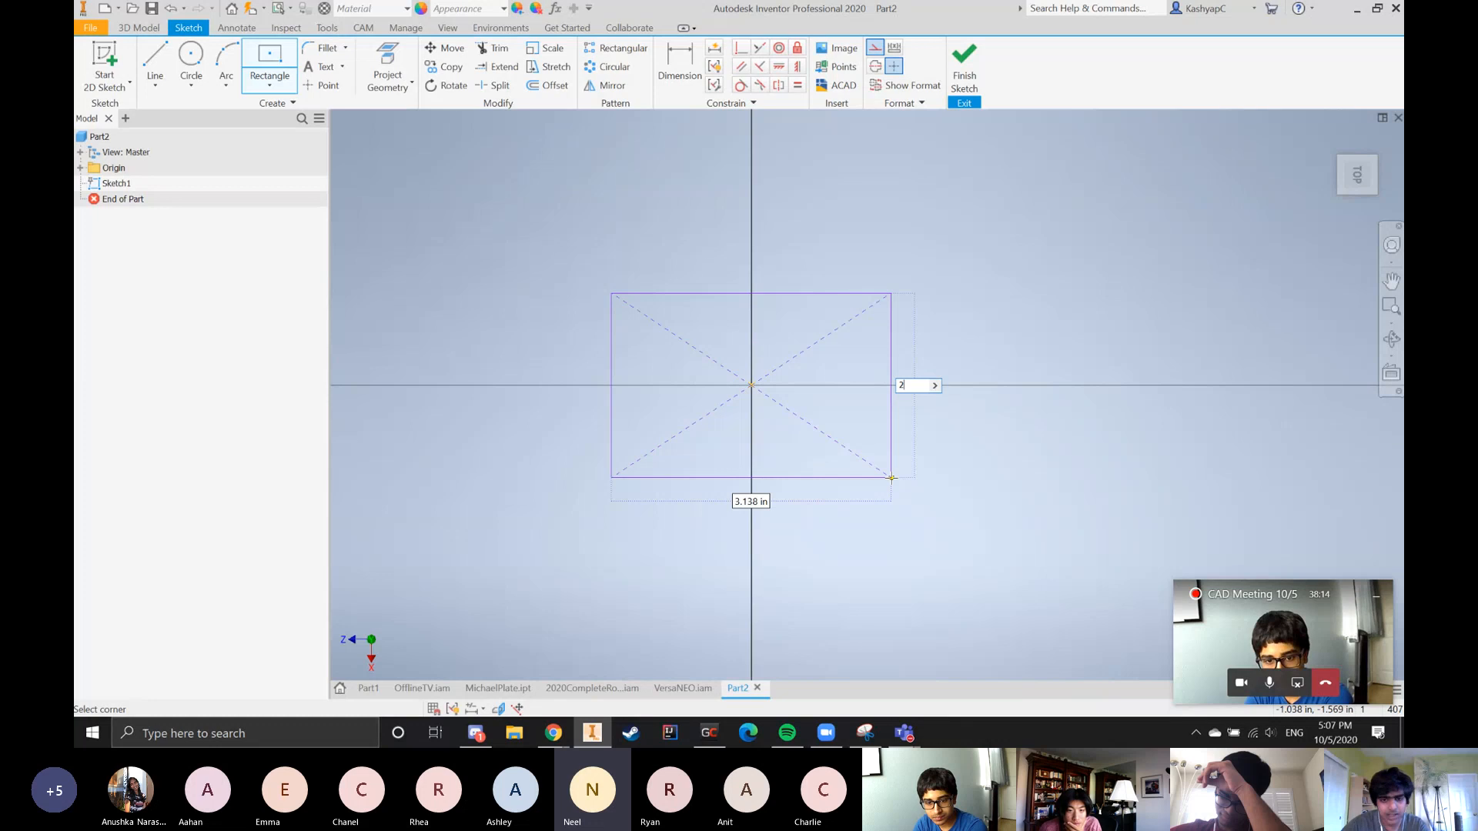
pyautogui.press('BackSpace')
pyautogui.write('1')
pyautogui.press('Tab')
pyautogui.write('1')
pyautogui.press('Return')
pyautogui.scroll(5, 693, 363)
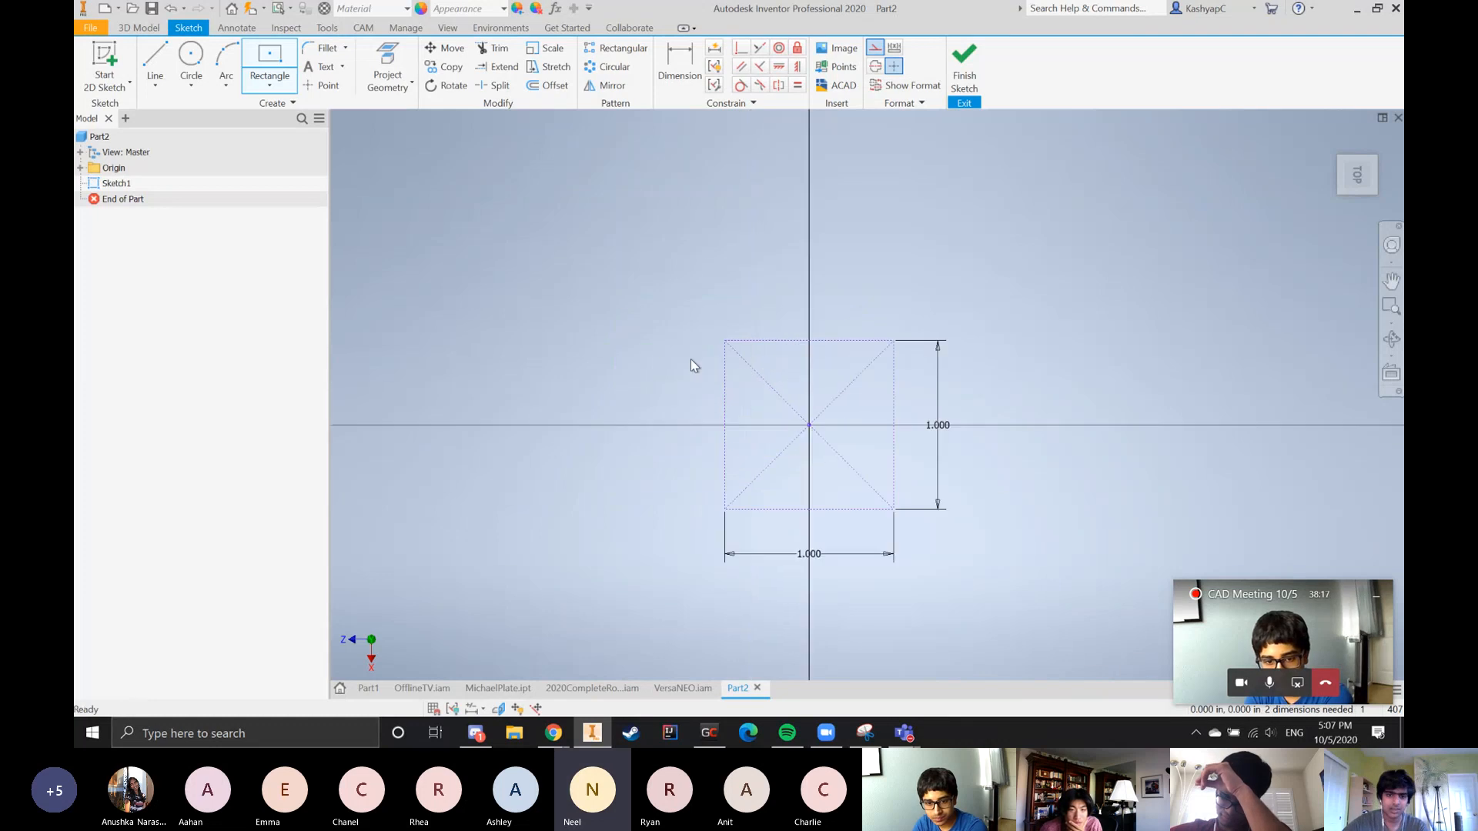
pyautogui.press('Escape')
# Draw a 0.125 in diameter circle on each of the construction square's two upper corners
pyautogui.click(190, 55)
pyautogui.scroll(-2, 539, 238)
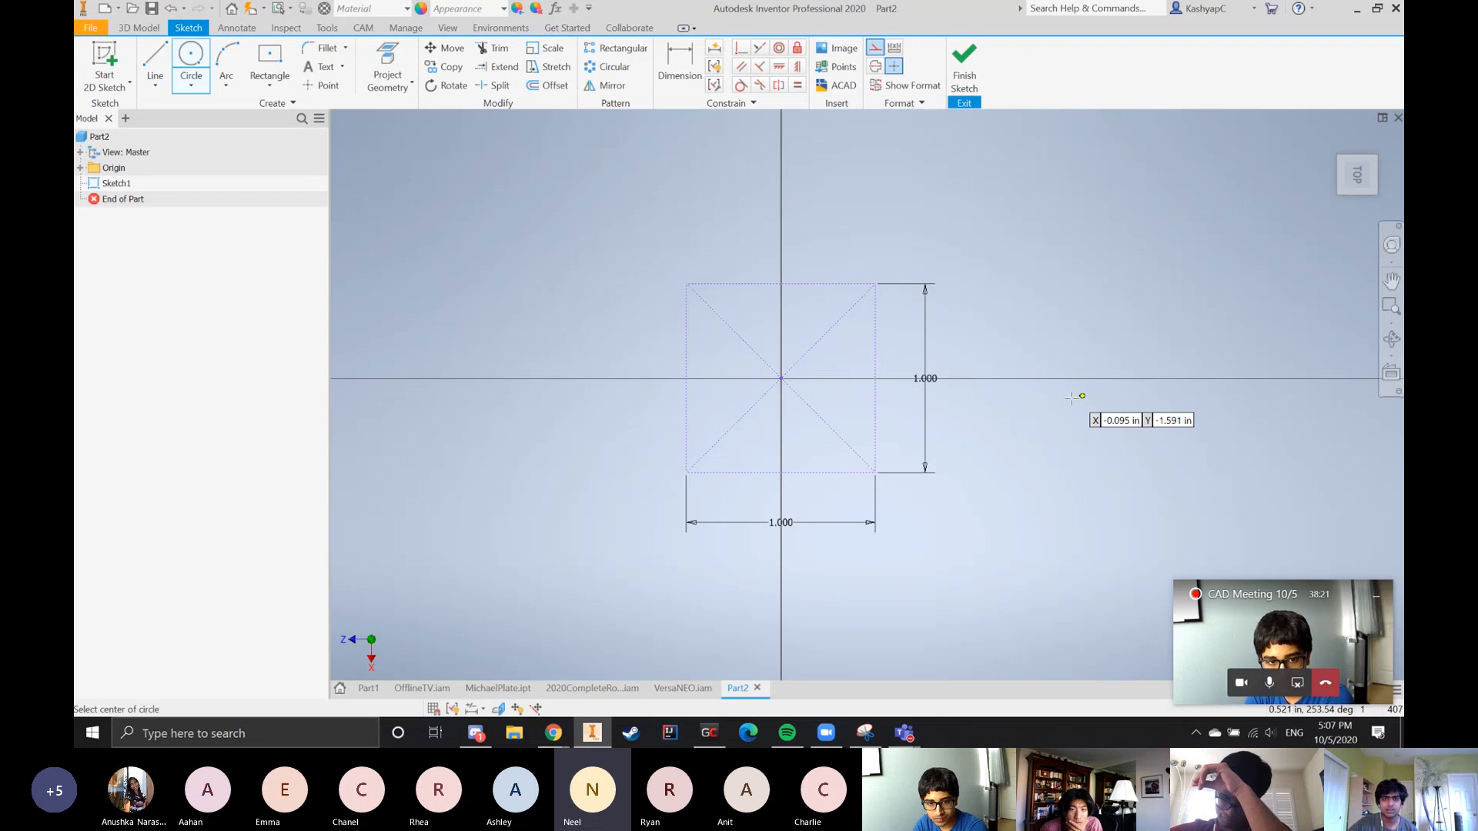
pyautogui.click(686, 283)
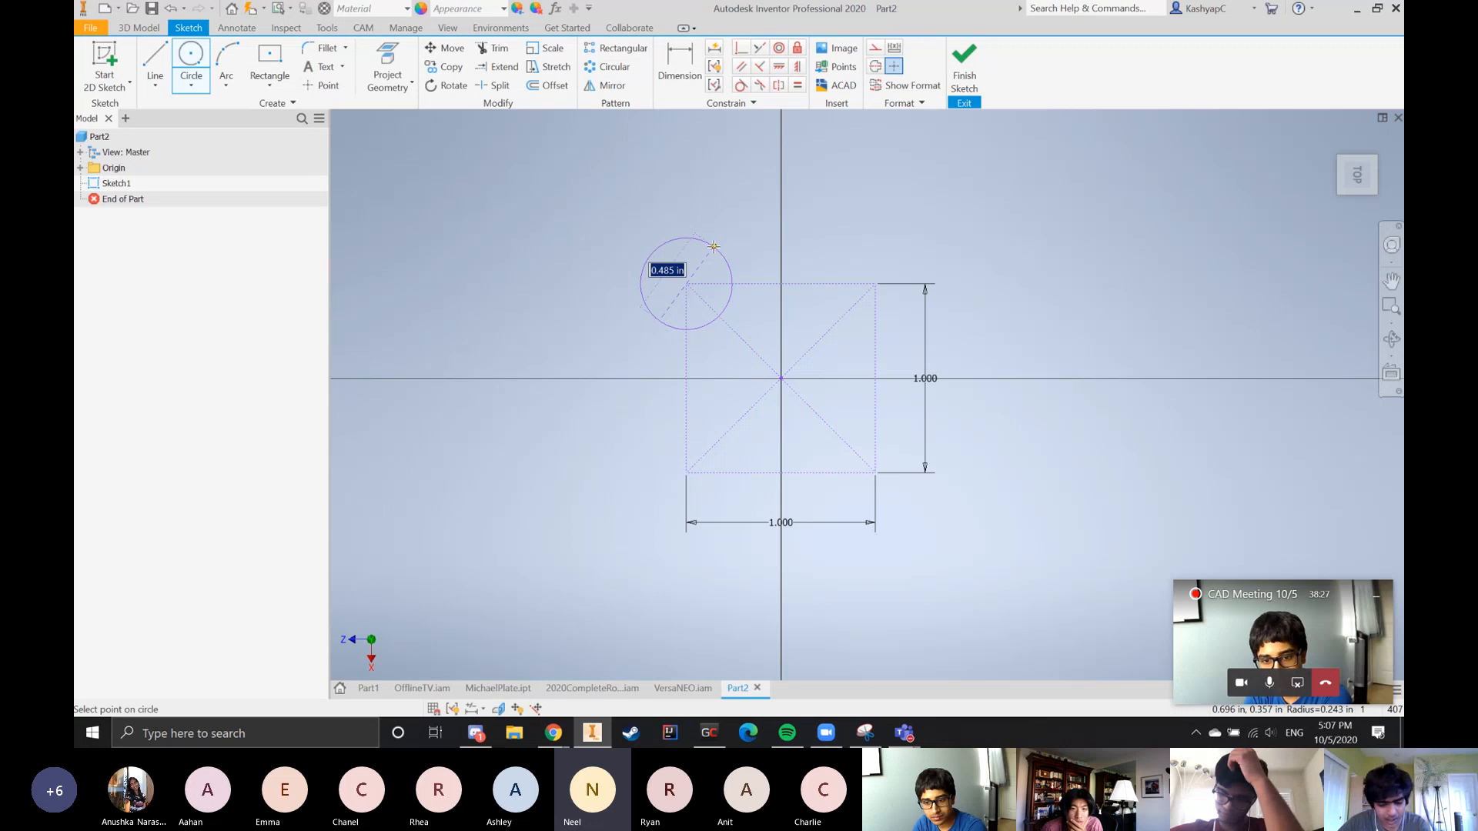
pyautogui.write('.125')
pyautogui.press('Return')
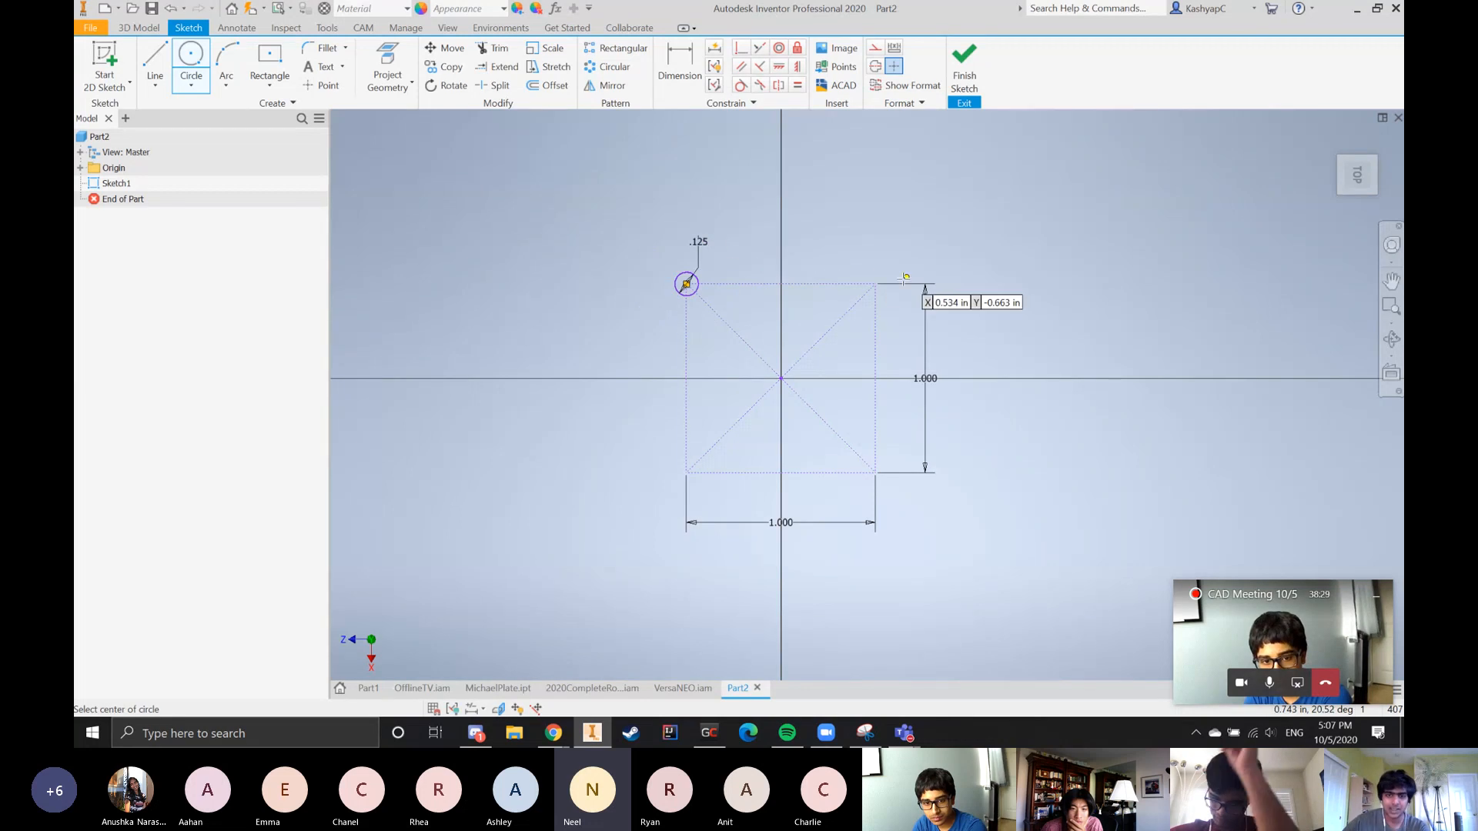
pyautogui.click(875, 283)
pyautogui.write('.12')
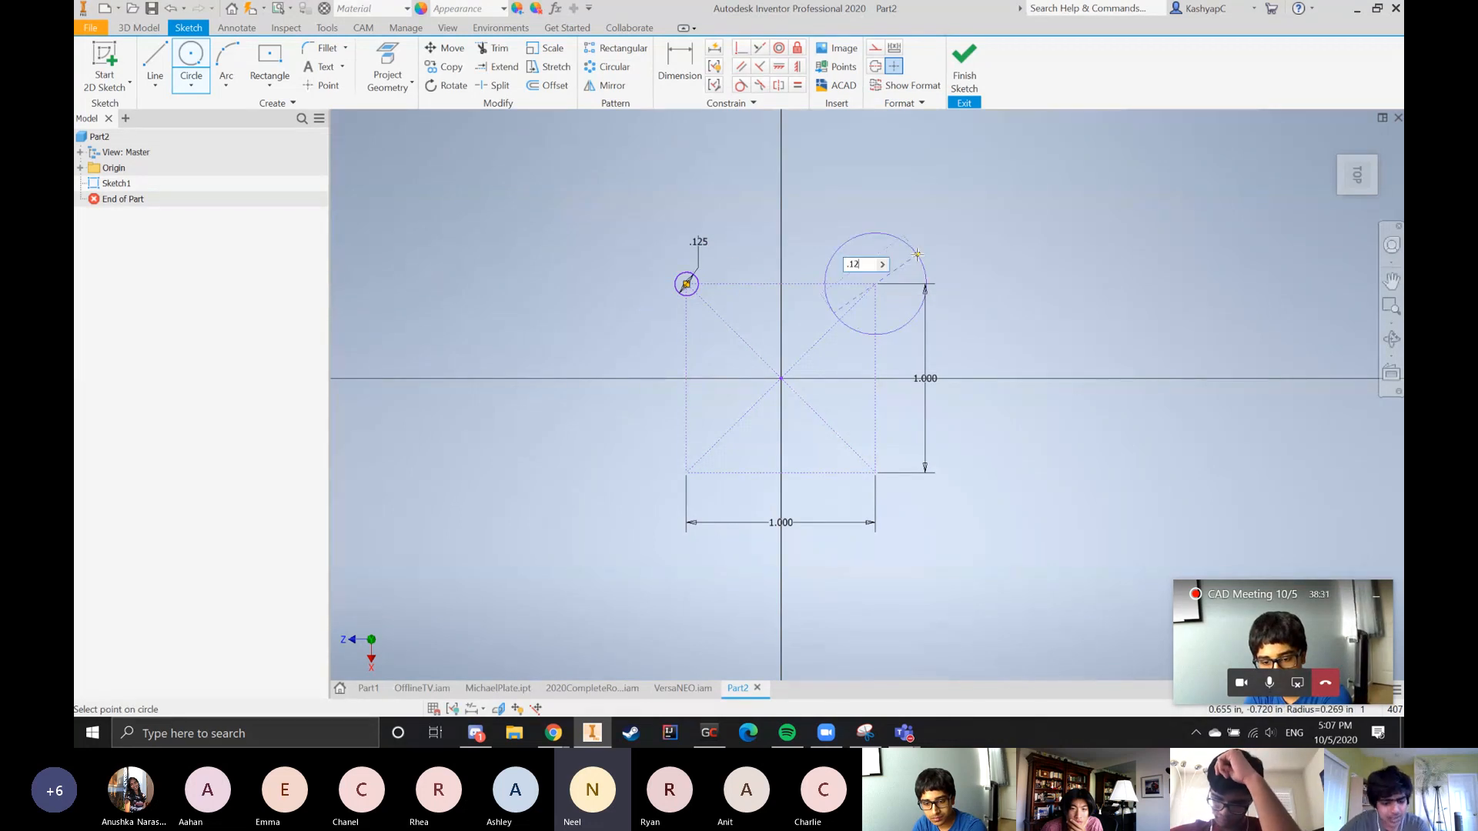
pyautogui.write('5')
pyautogui.press('Return')
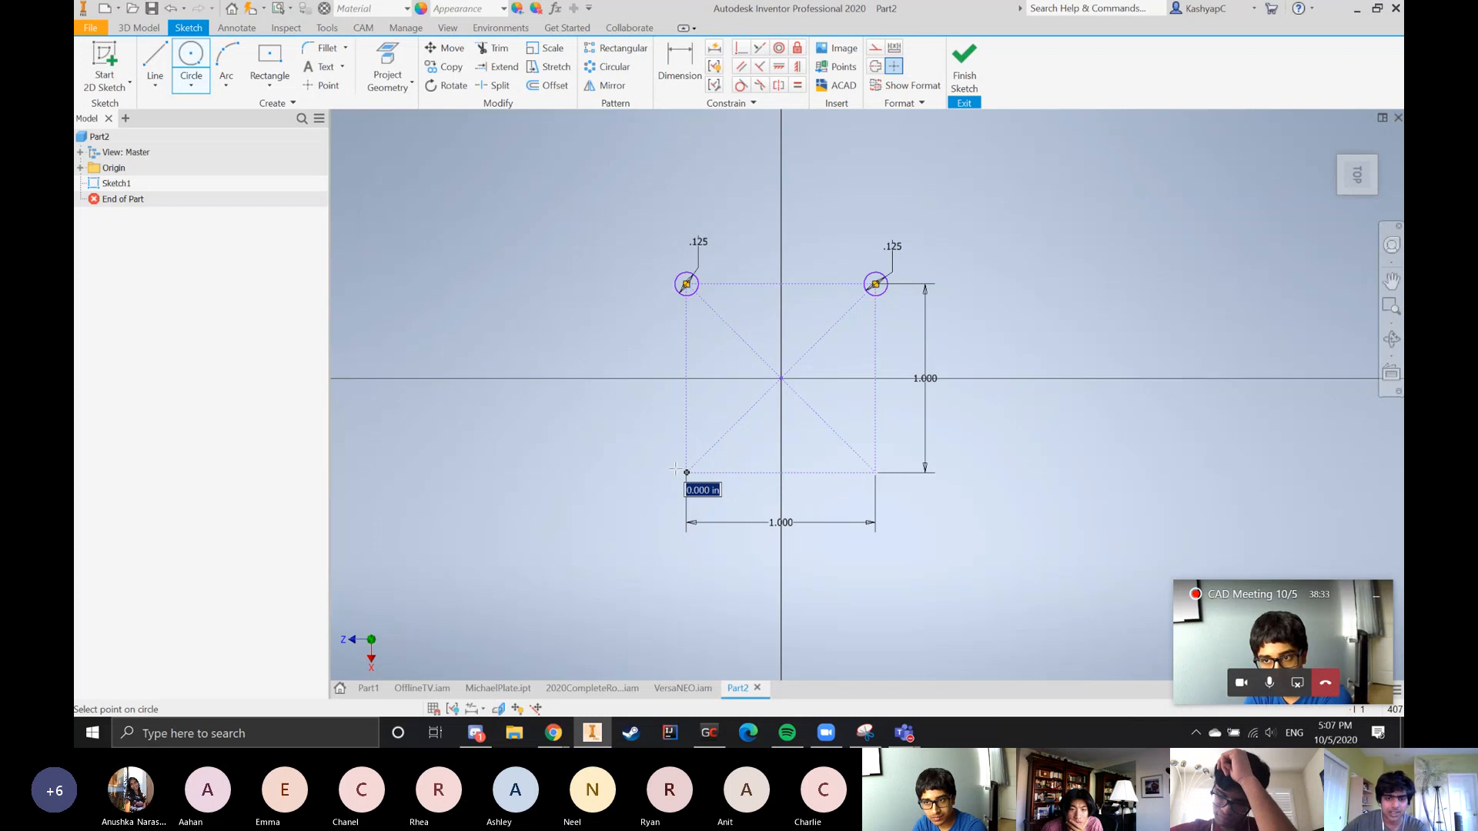
pyautogui.write('.125')
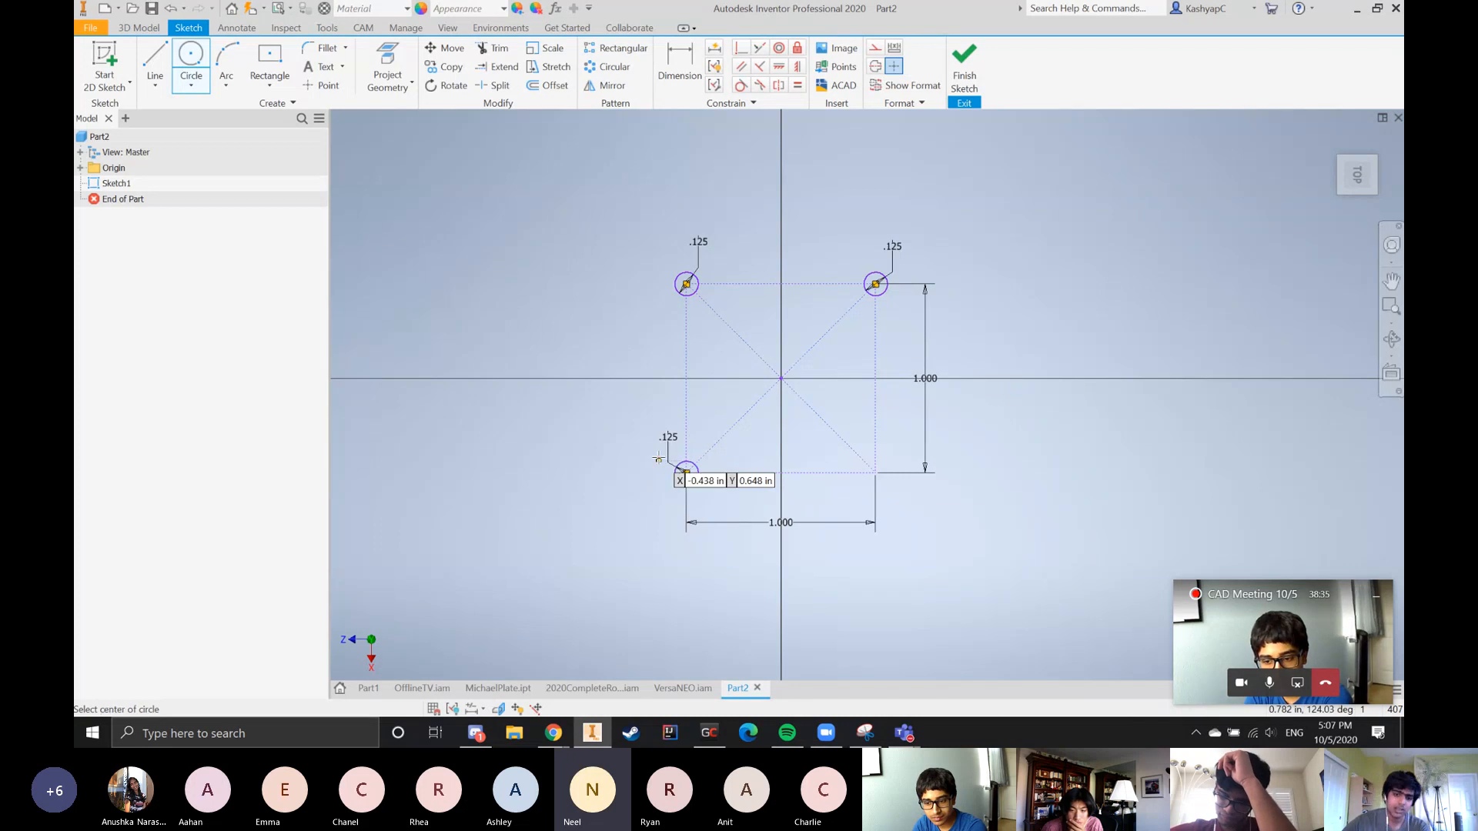
# Draw a 0.125 in diameter circle on each of the construction square's two lower corners
pyautogui.press('Return')
pyautogui.click(875, 473)
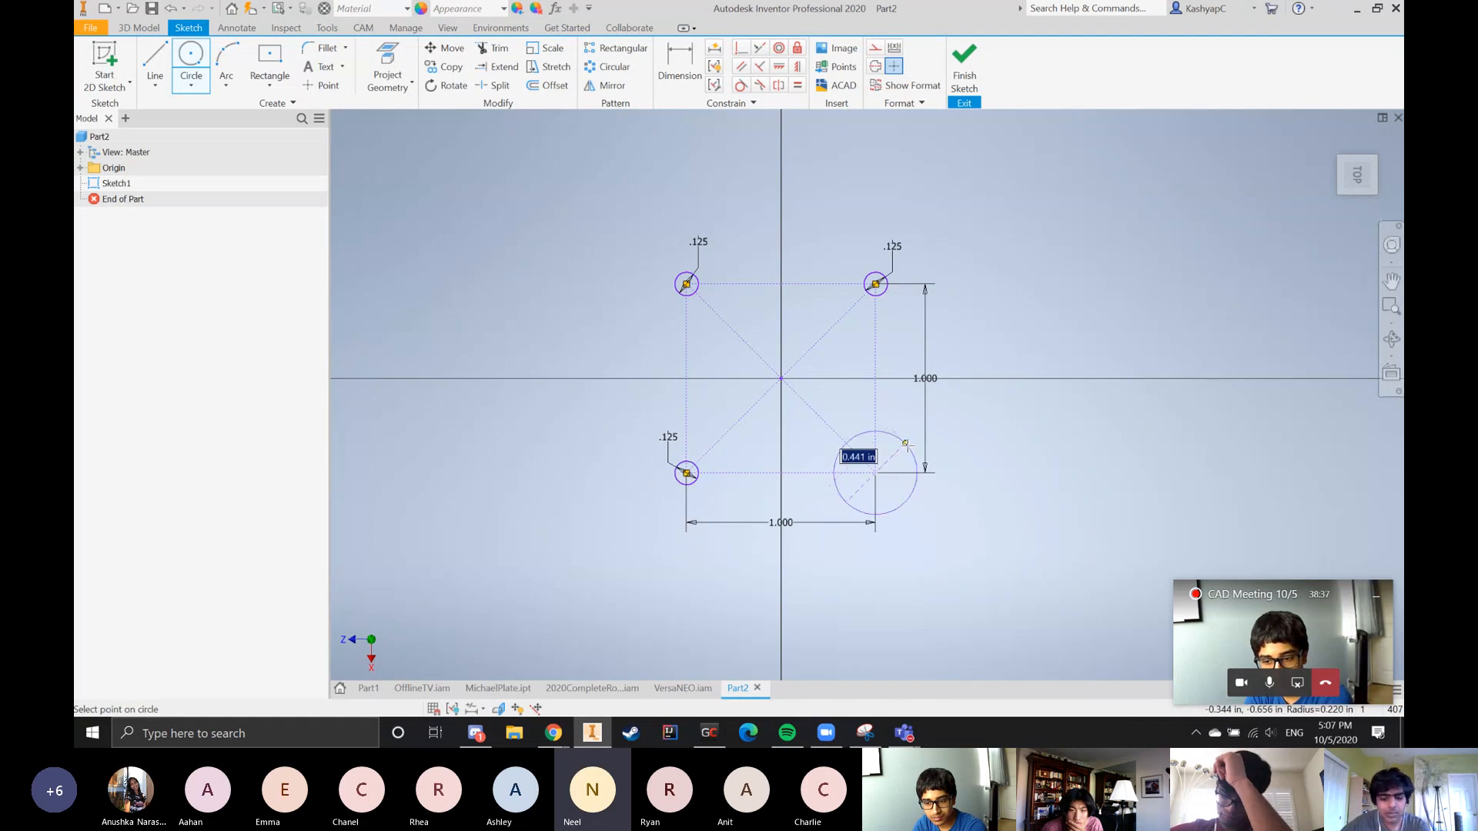
pyautogui.write('.125')
pyautogui.press('Return')
pyautogui.press('Escape')
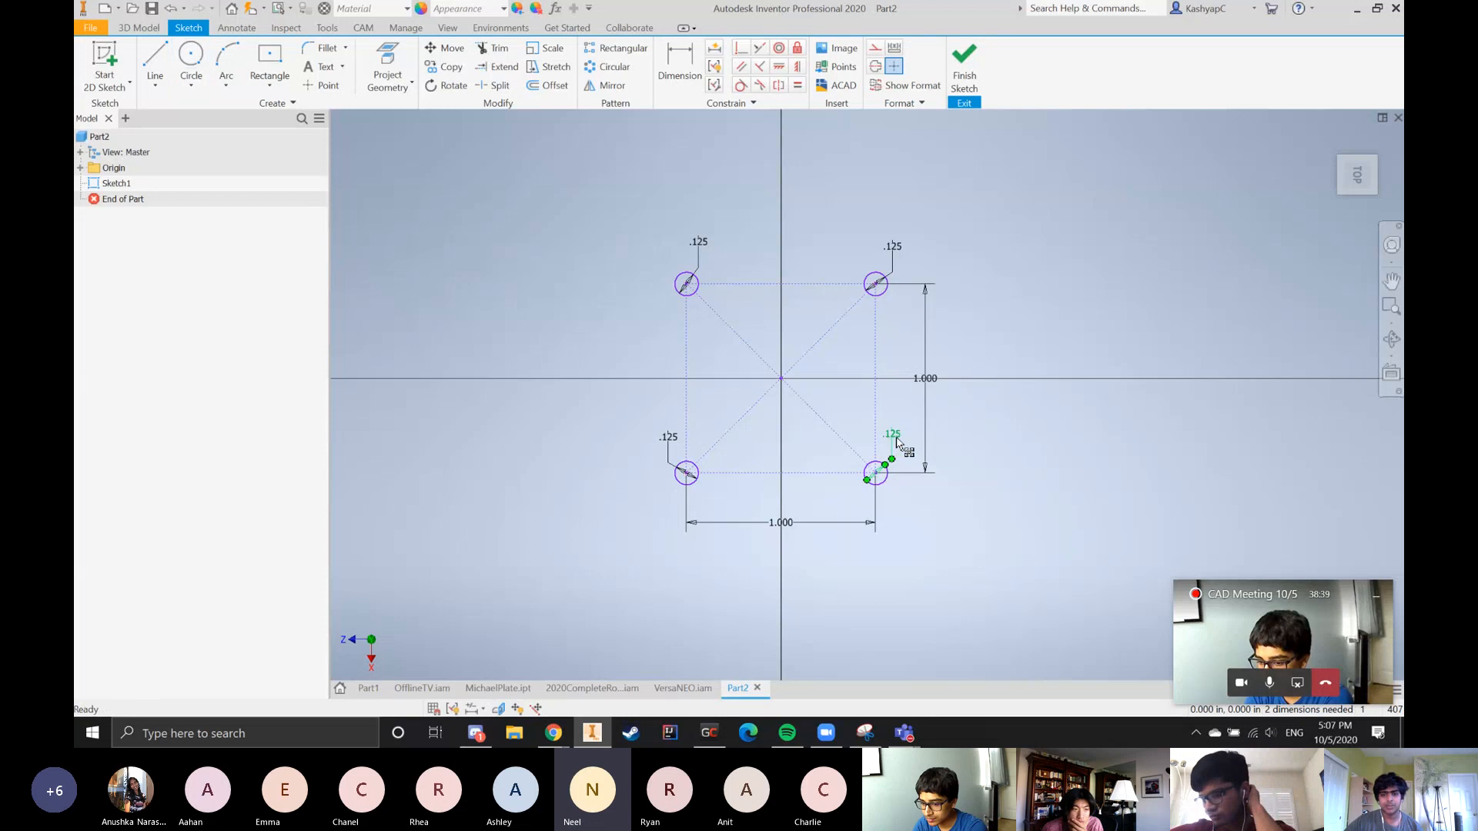
# Link the lower-right and upper-right circles' diameters to the upper-left circle's diameter parameter d17
pyautogui.doubleClick(895, 437)
pyautogui.click(702, 243)
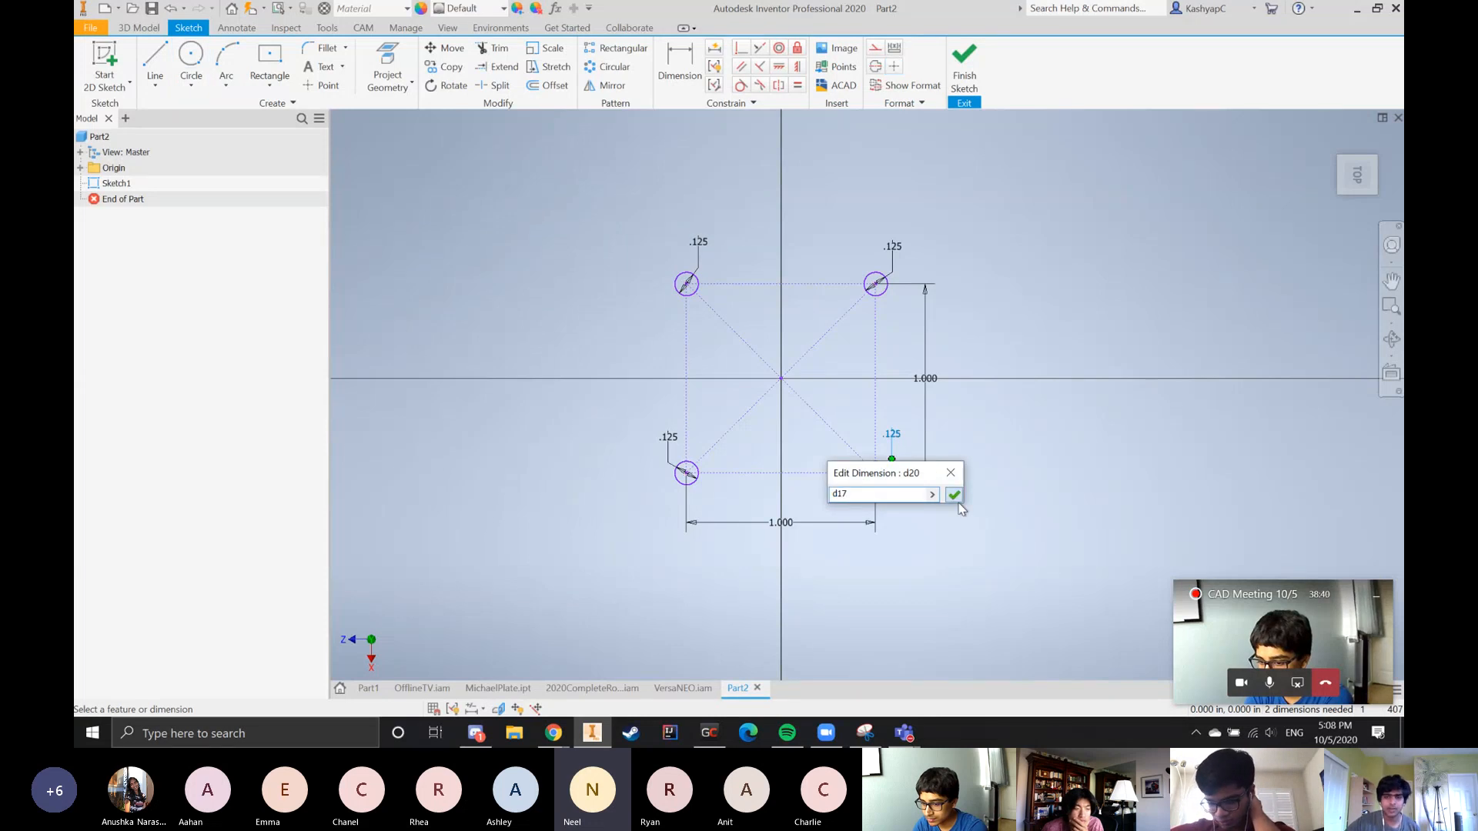
pyautogui.click(955, 496)
pyautogui.click(696, 245)
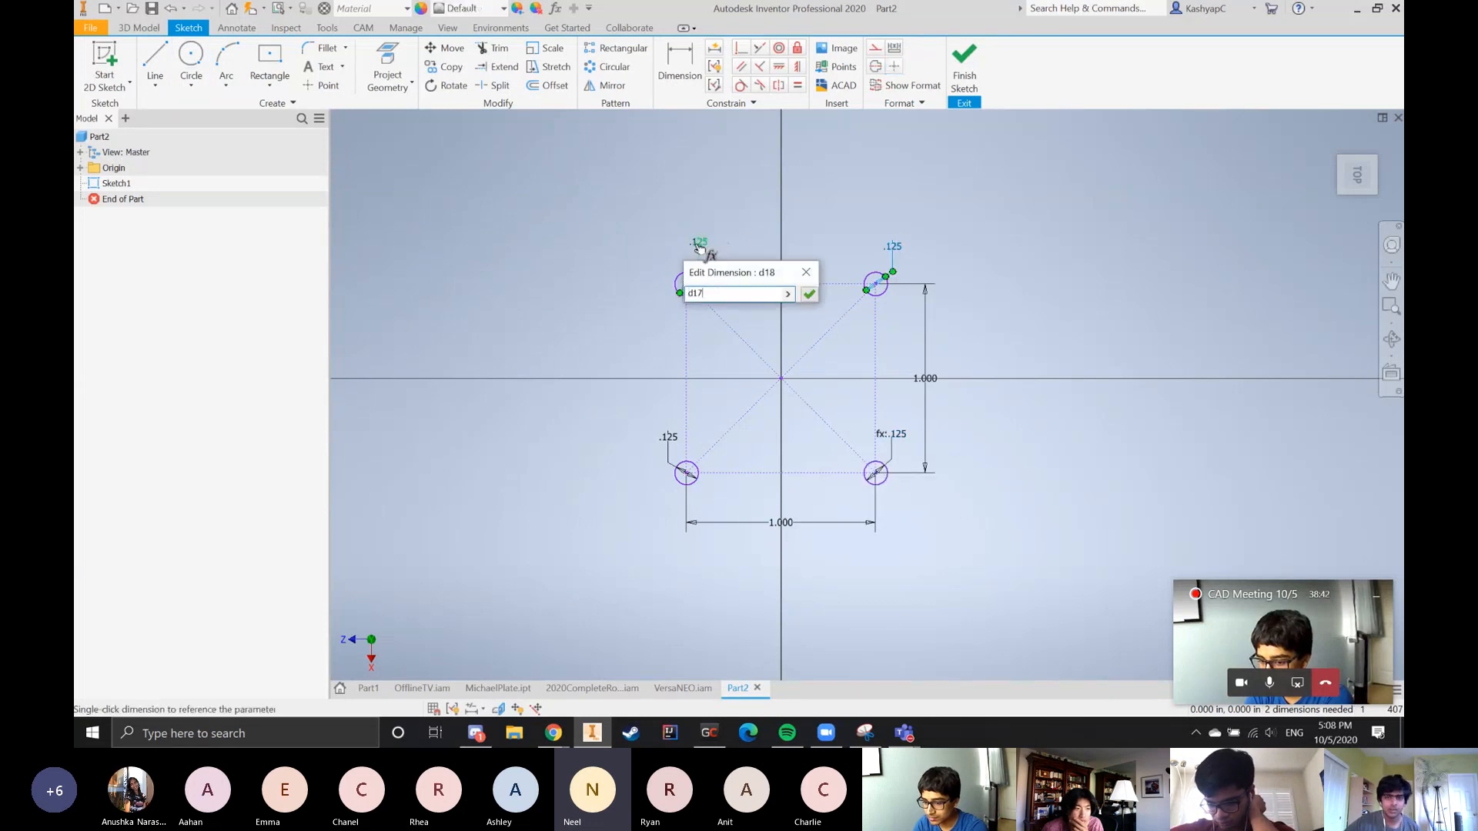
pyautogui.press('Return')
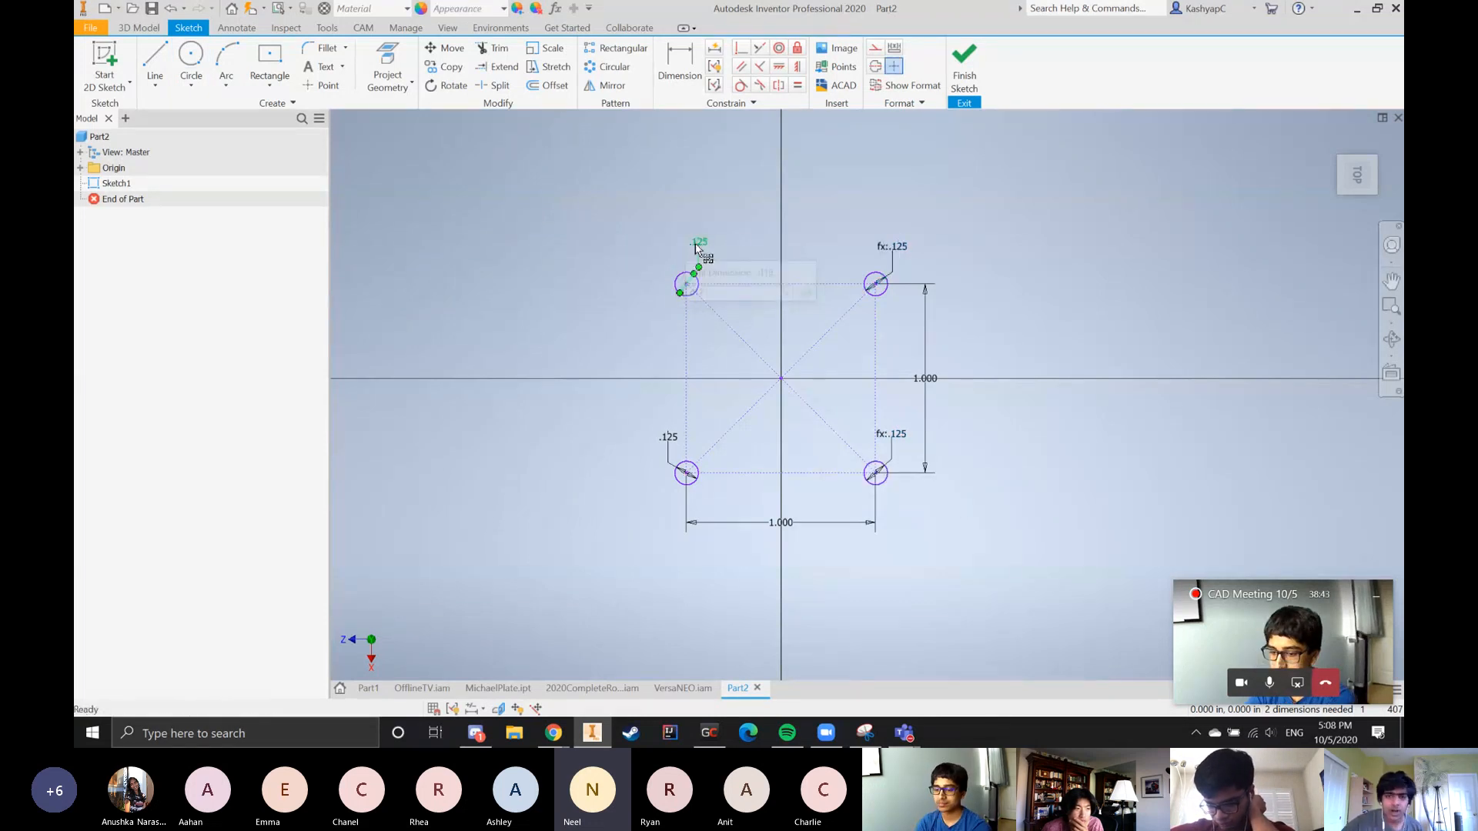
# Link the lower-left circle's diameter to the upper-left circle's diameter parameter d17
pyautogui.doubleClick(675, 460)
pyautogui.click(700, 254)
pyautogui.press('Return')
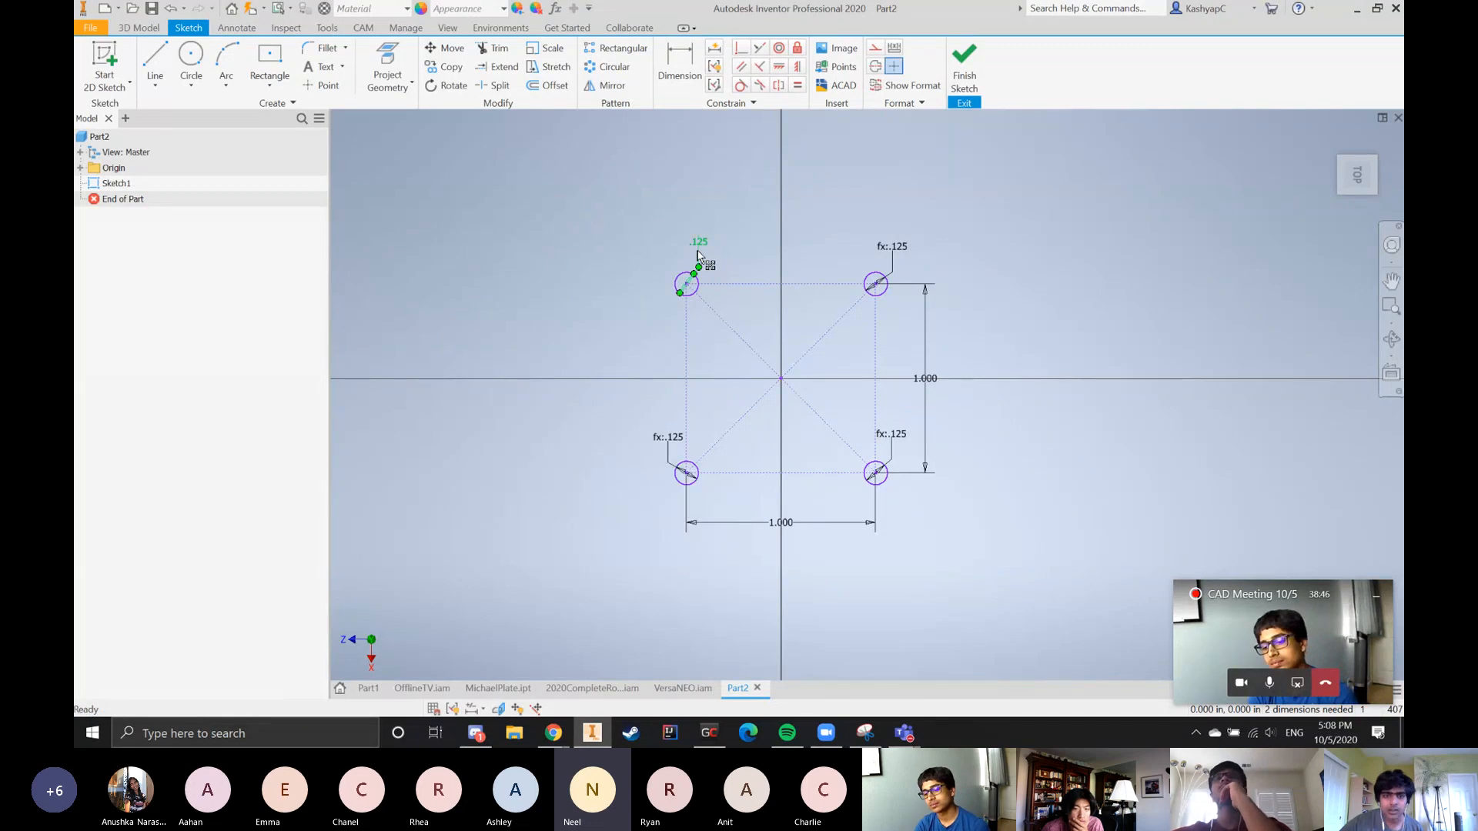
# Set the upper-left circle's driving diameter d17 to 0.196 in
pyautogui.doubleClick(695, 254)
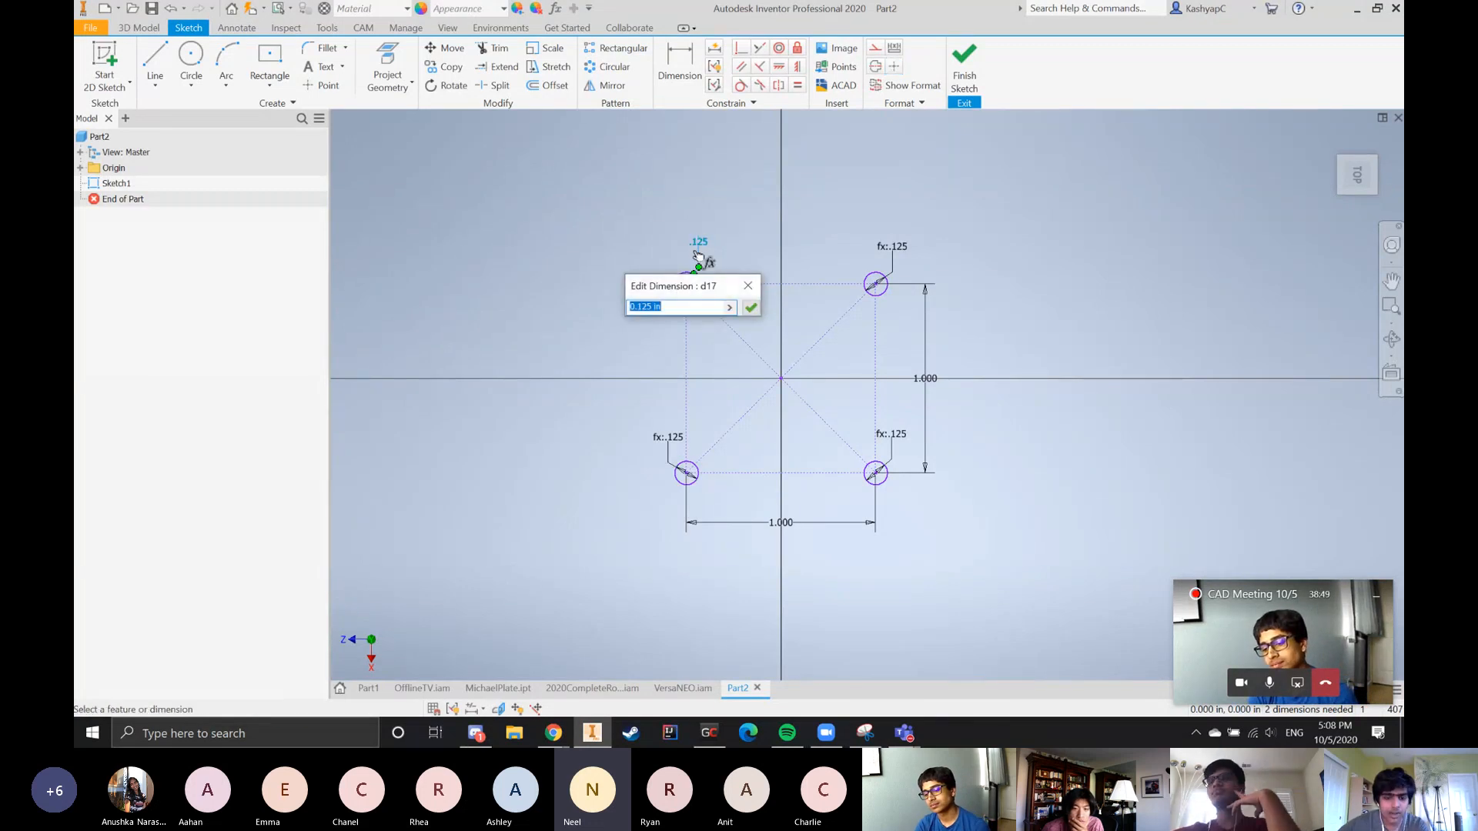
pyautogui.write('.196')
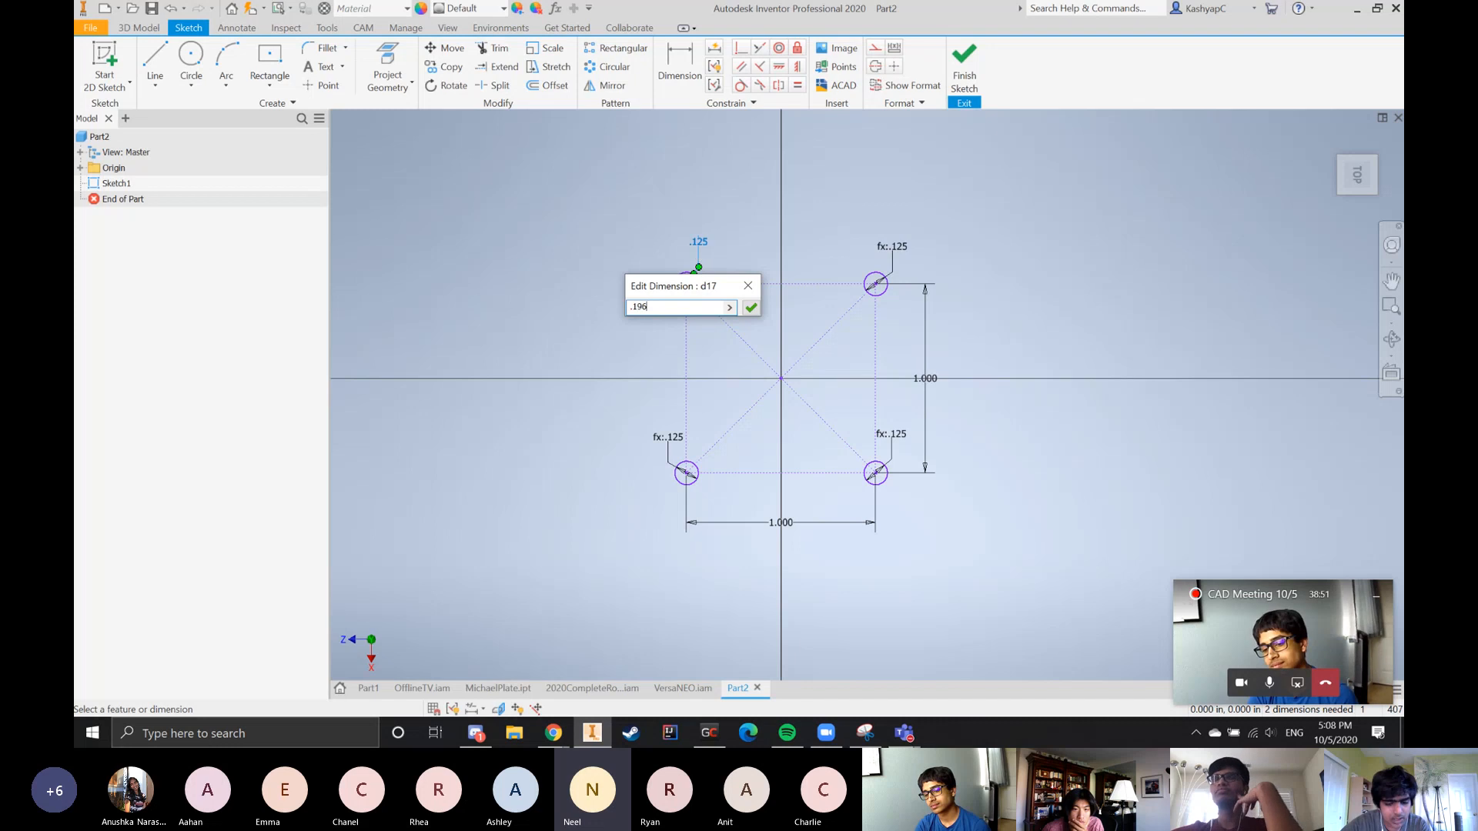
pyautogui.press('Return')
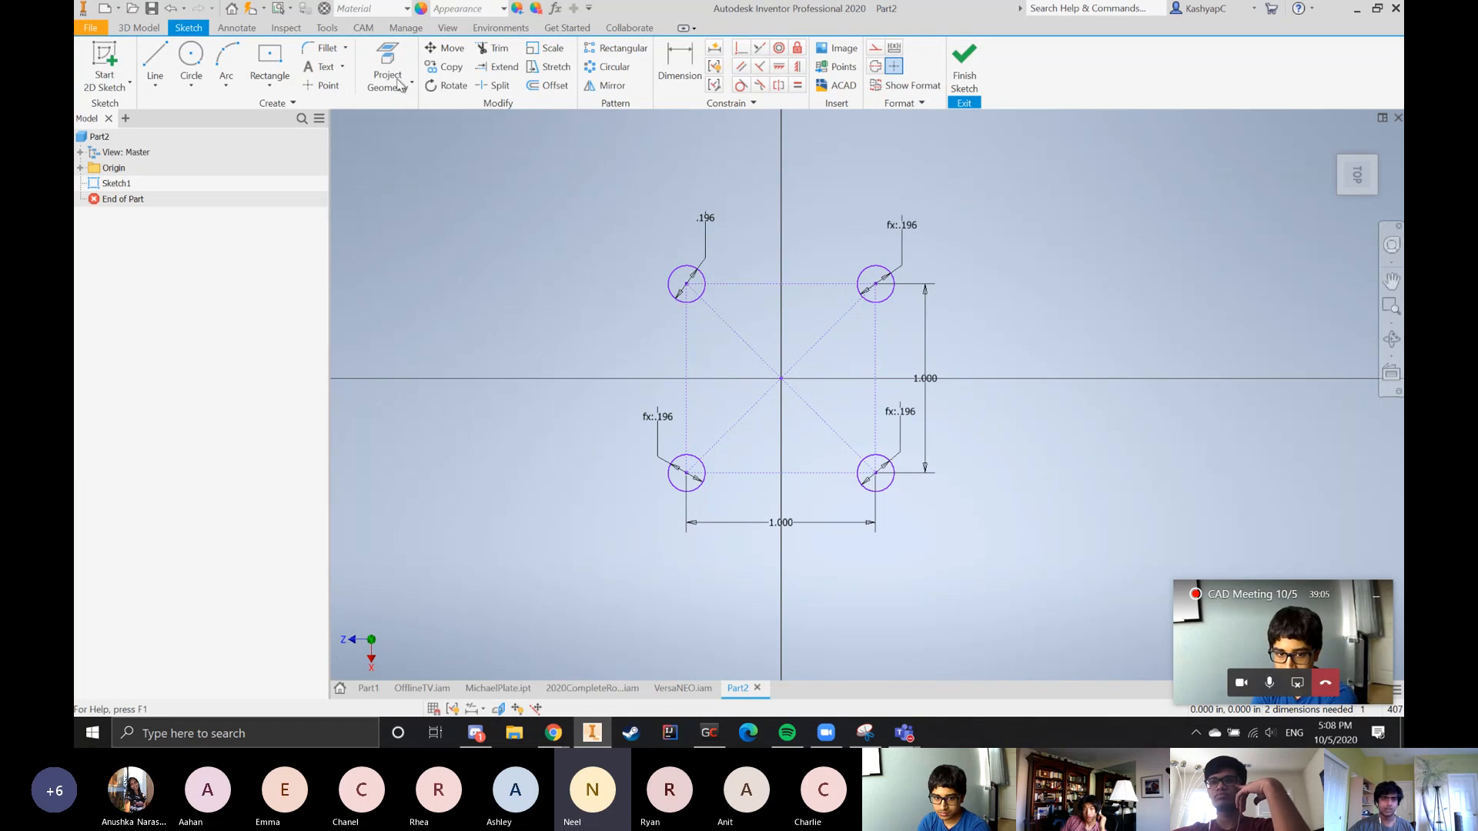
# Draw a 1.5 in by 1.5 in center rectangle around the four holes, centered on the sketch origin
pyautogui.click(270, 62)
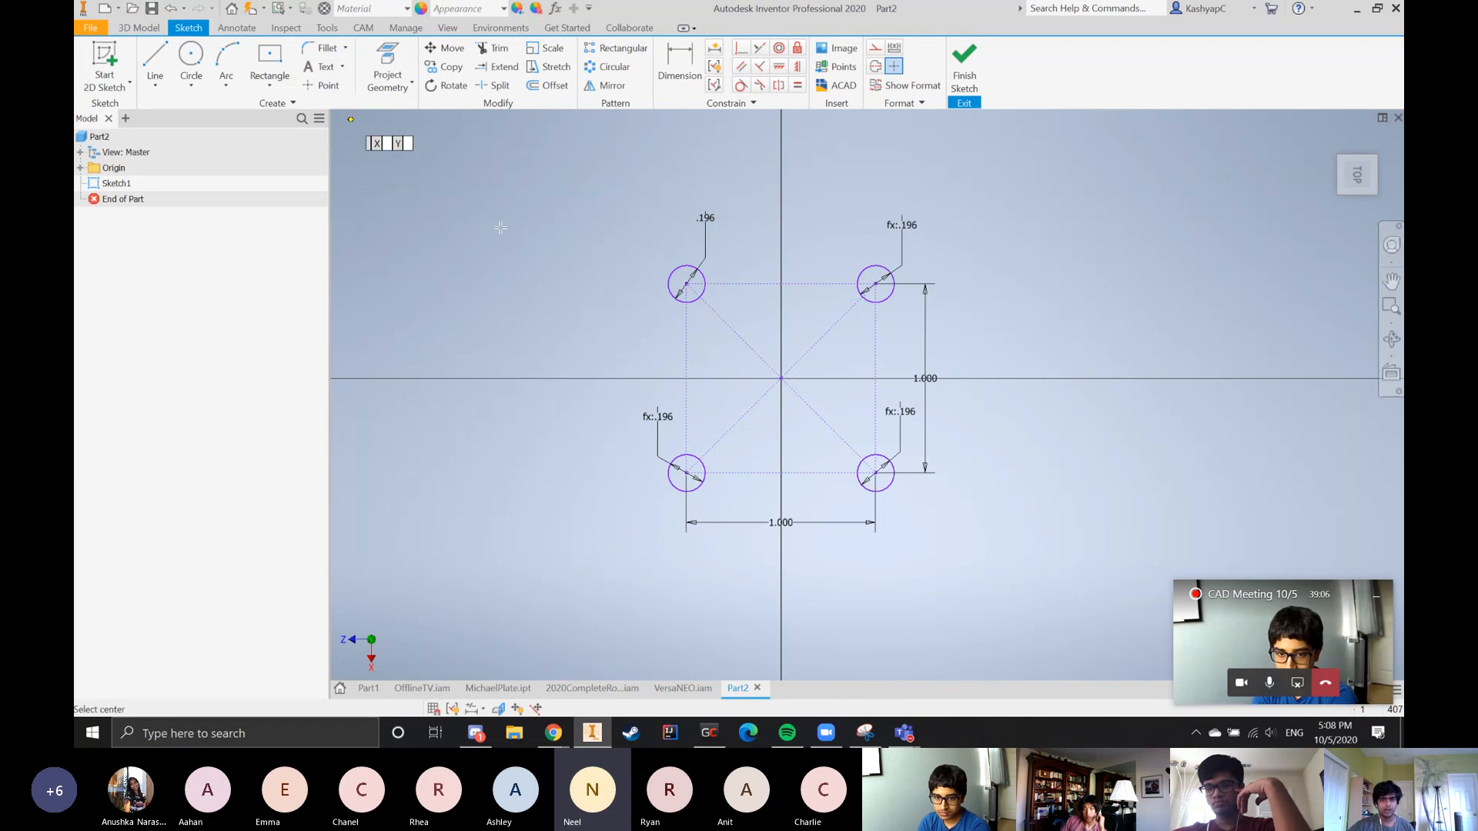
pyautogui.click(781, 377)
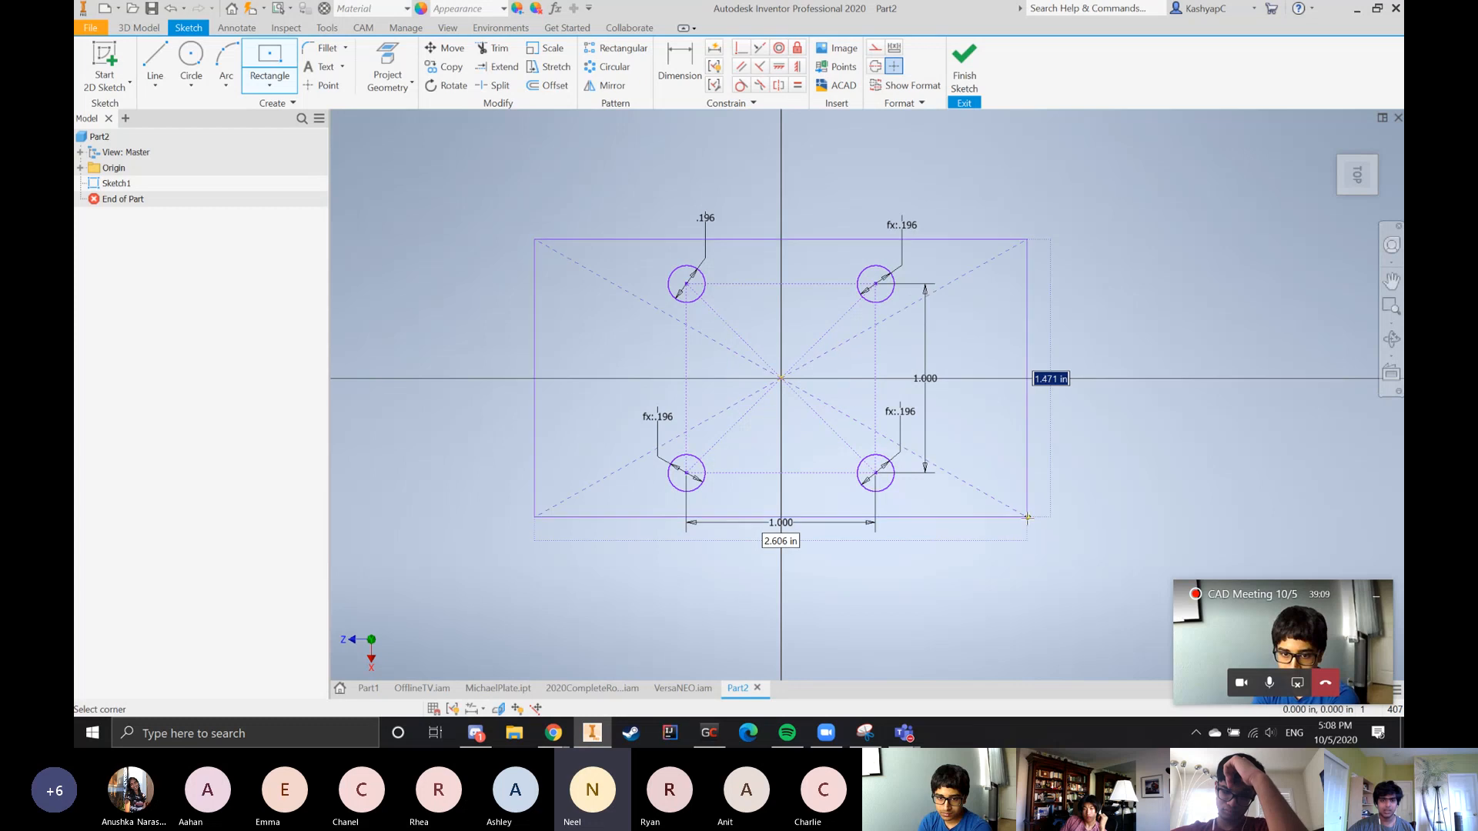
pyautogui.write('1.5')
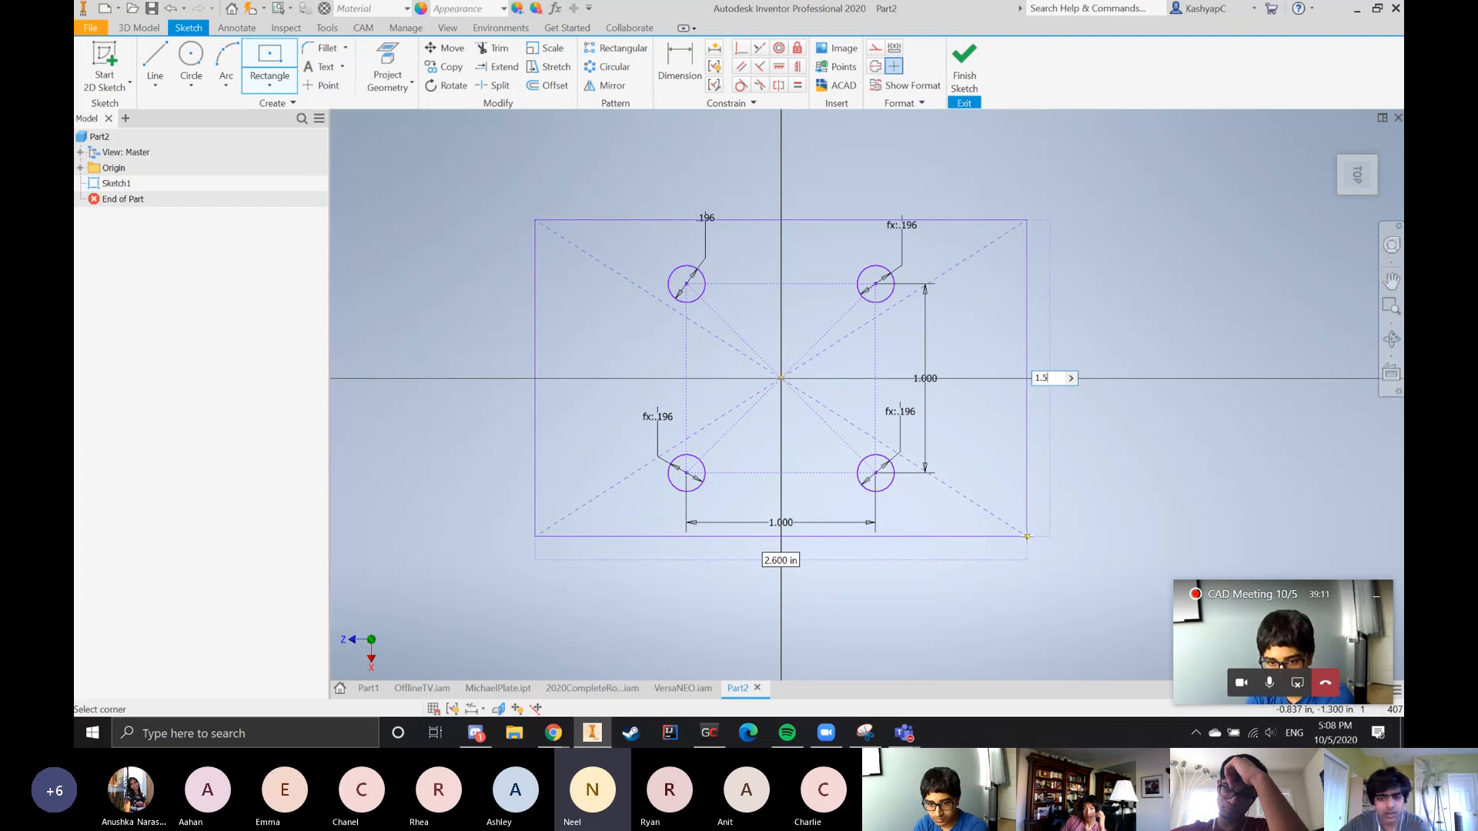
pyautogui.press('Tab')
pyautogui.press('Return')
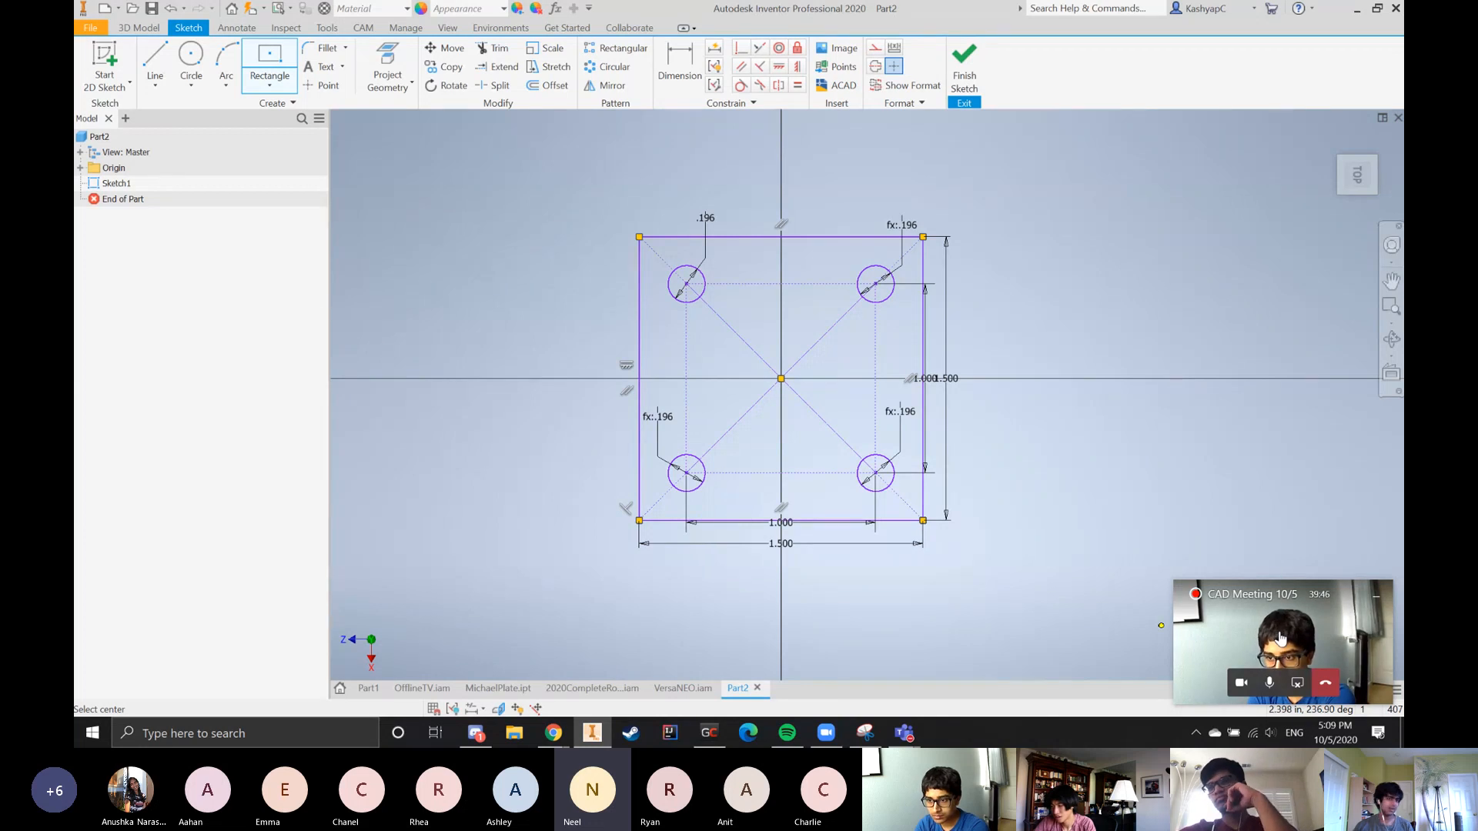
# Stop sharing the screen in the CAD meeting
pyautogui.click(1288, 681)
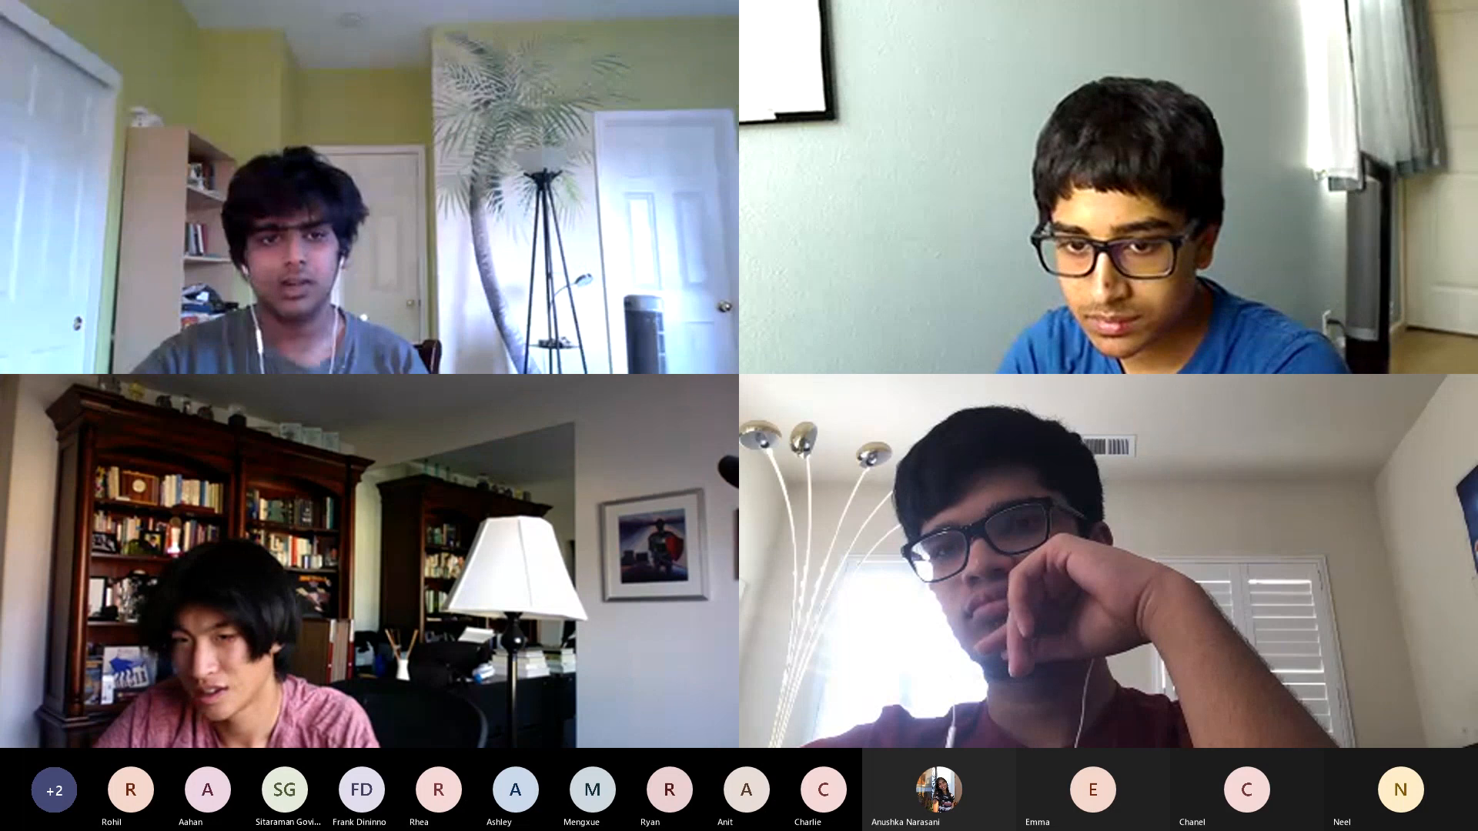